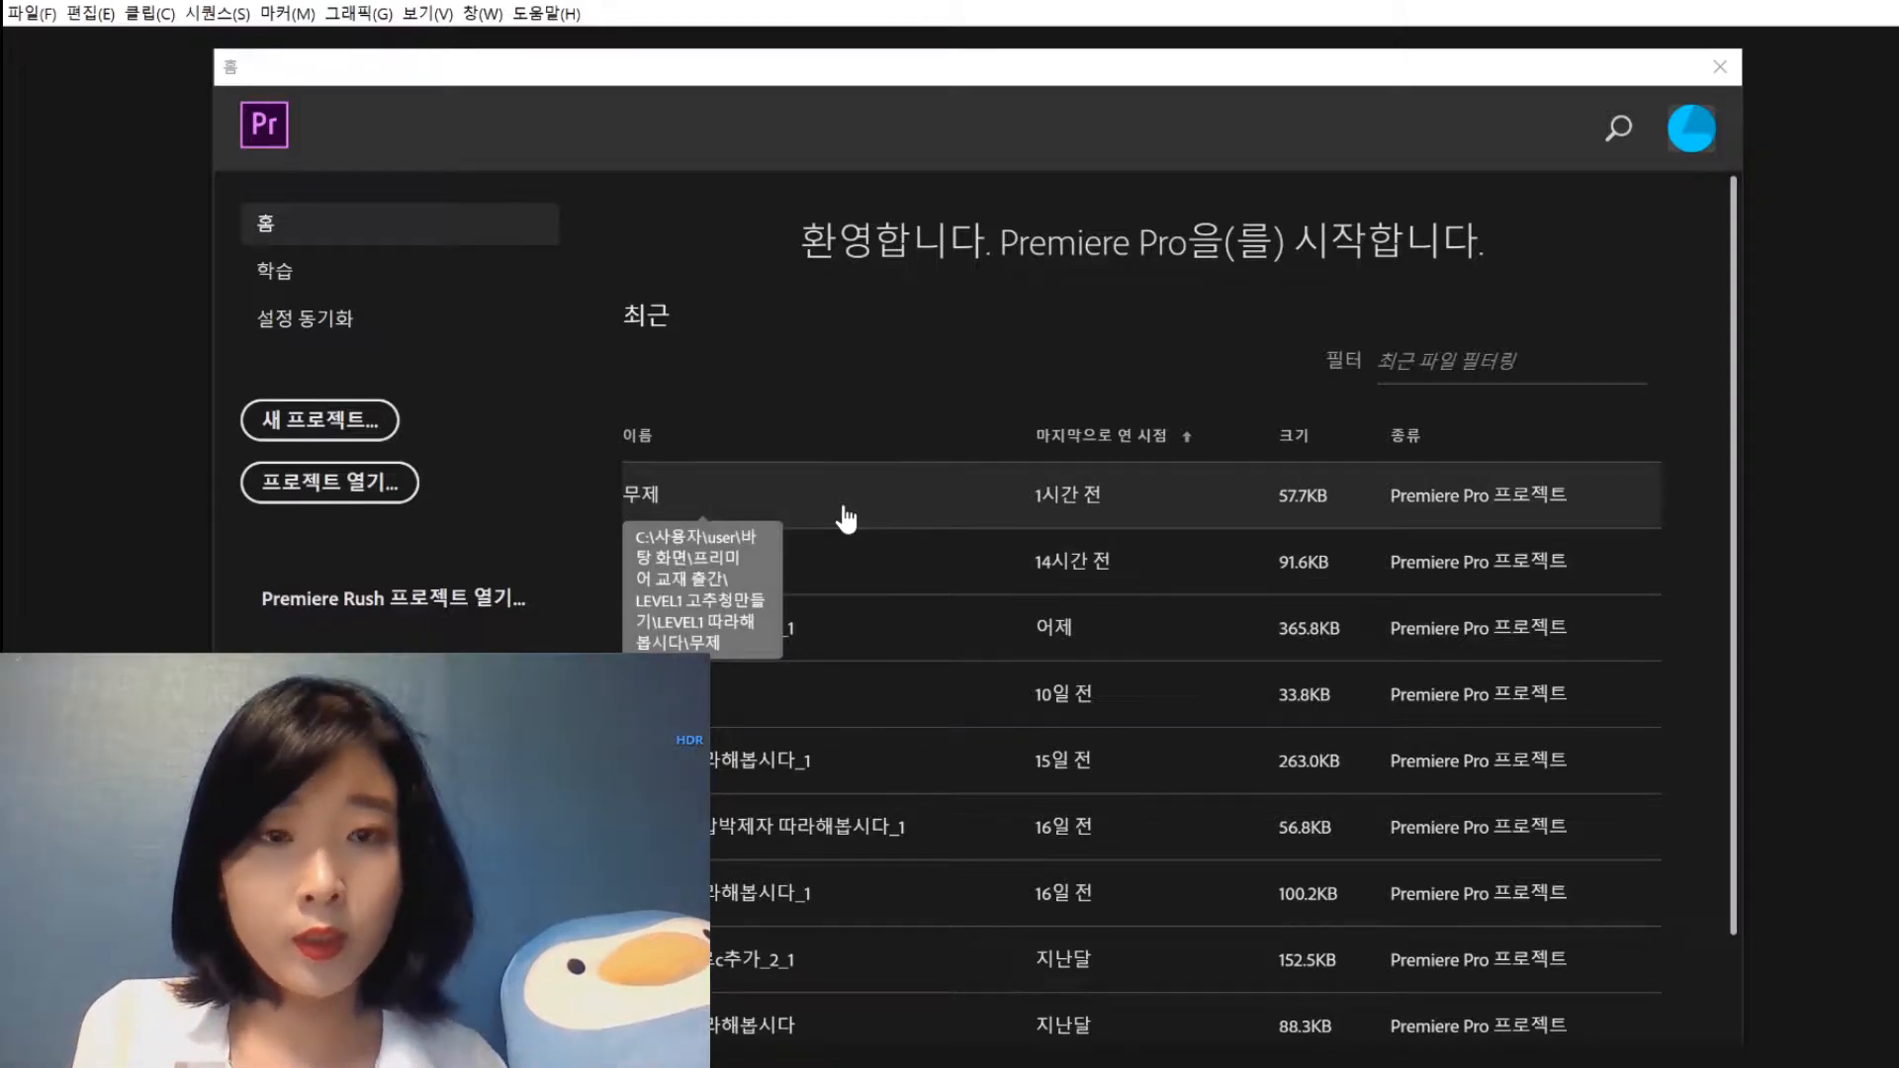
Create a new project saved in the LEVEL2 피드백용 folder inside LEVEL2 동물_브이로그
{"action": "left_click", "coordinate": [320, 420]}
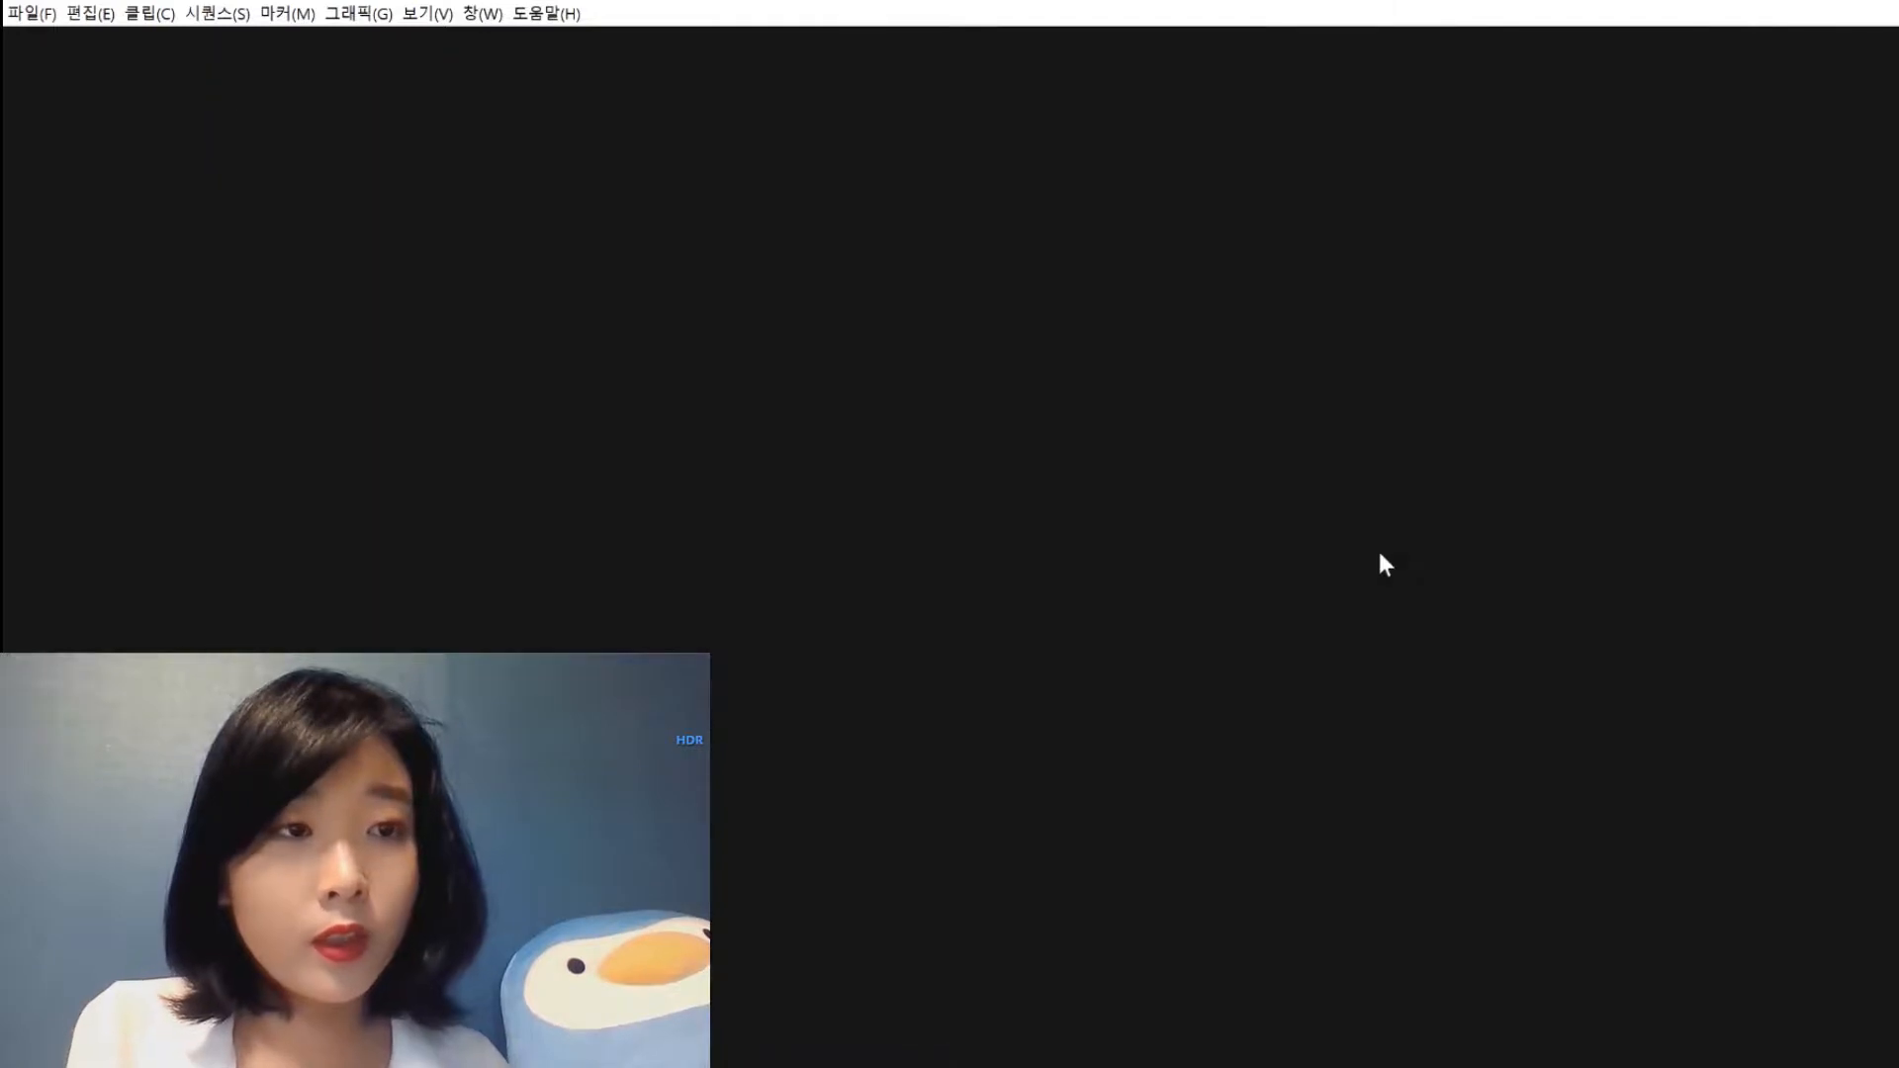
{"action": "left_click", "coordinate": [1349, 194]}
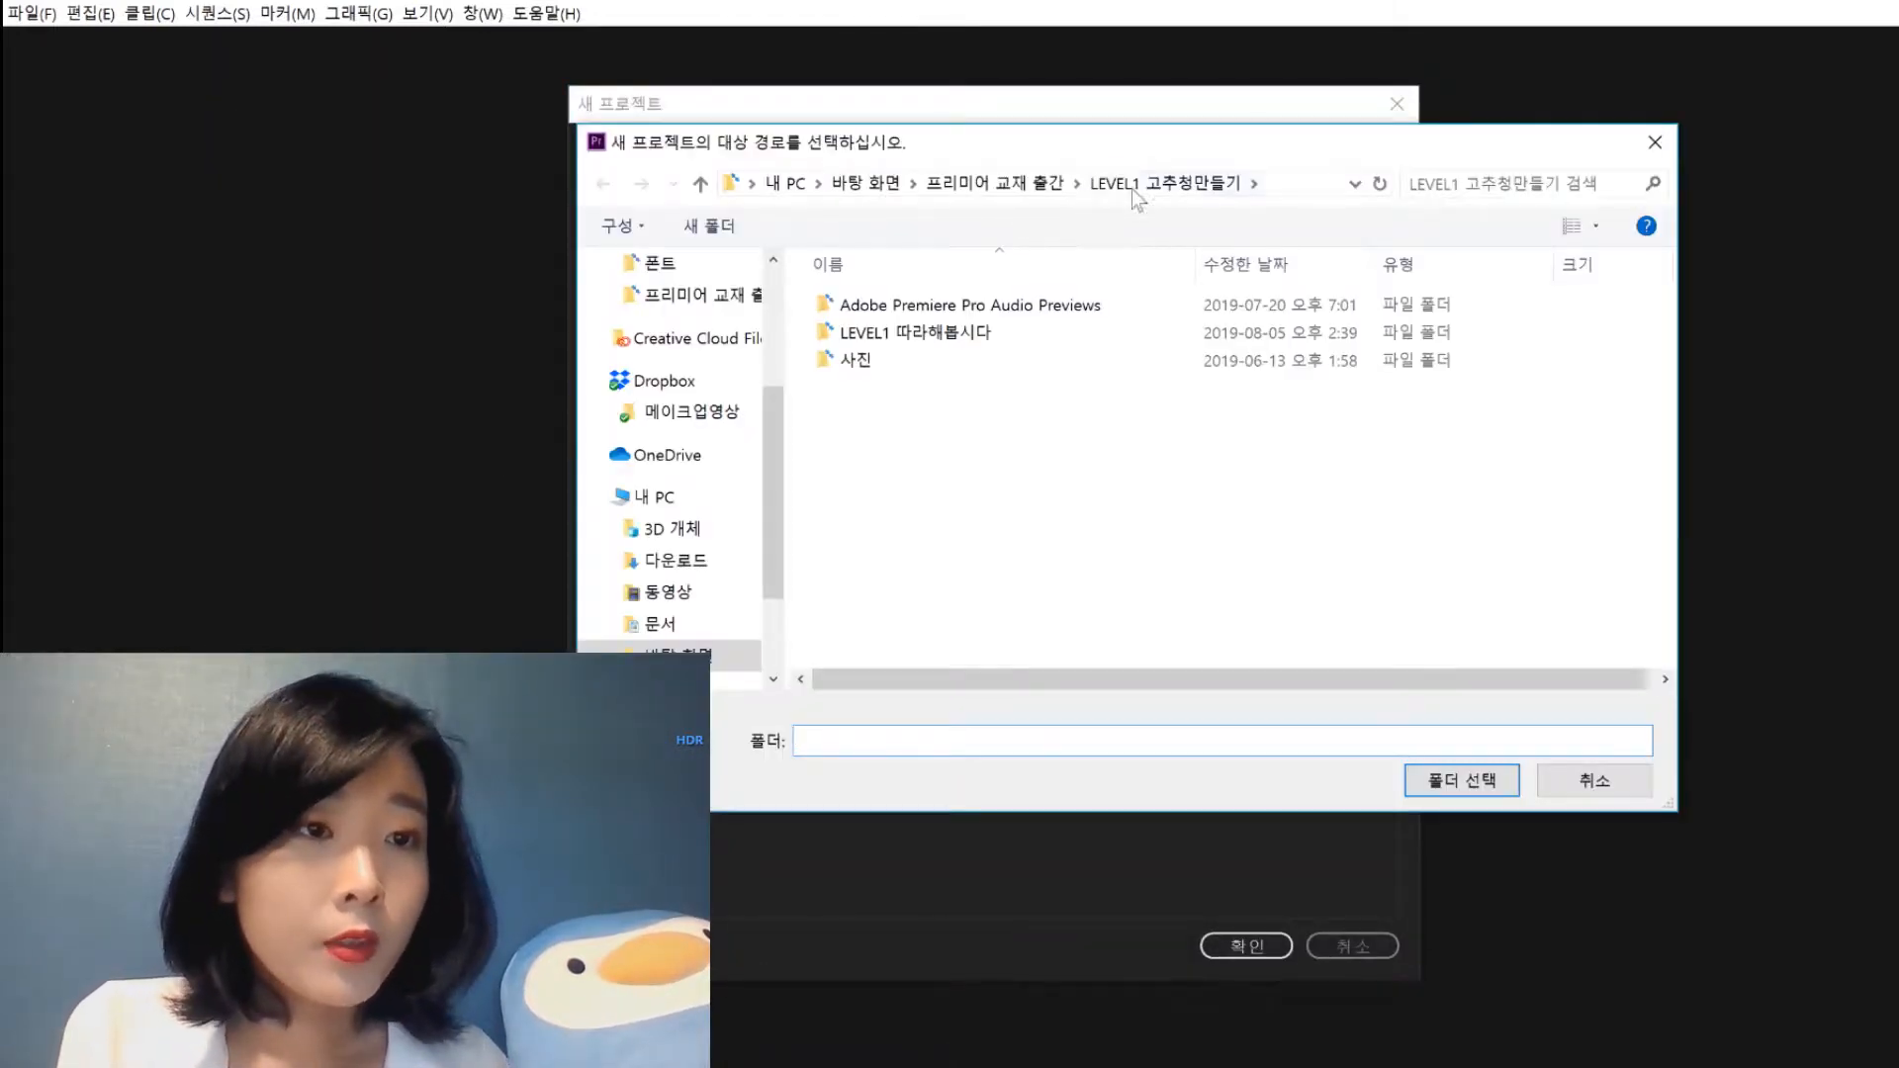
{"action": "left_click", "coordinate": [1075, 184]}
{"action": "left_click", "coordinate": [1105, 354]}
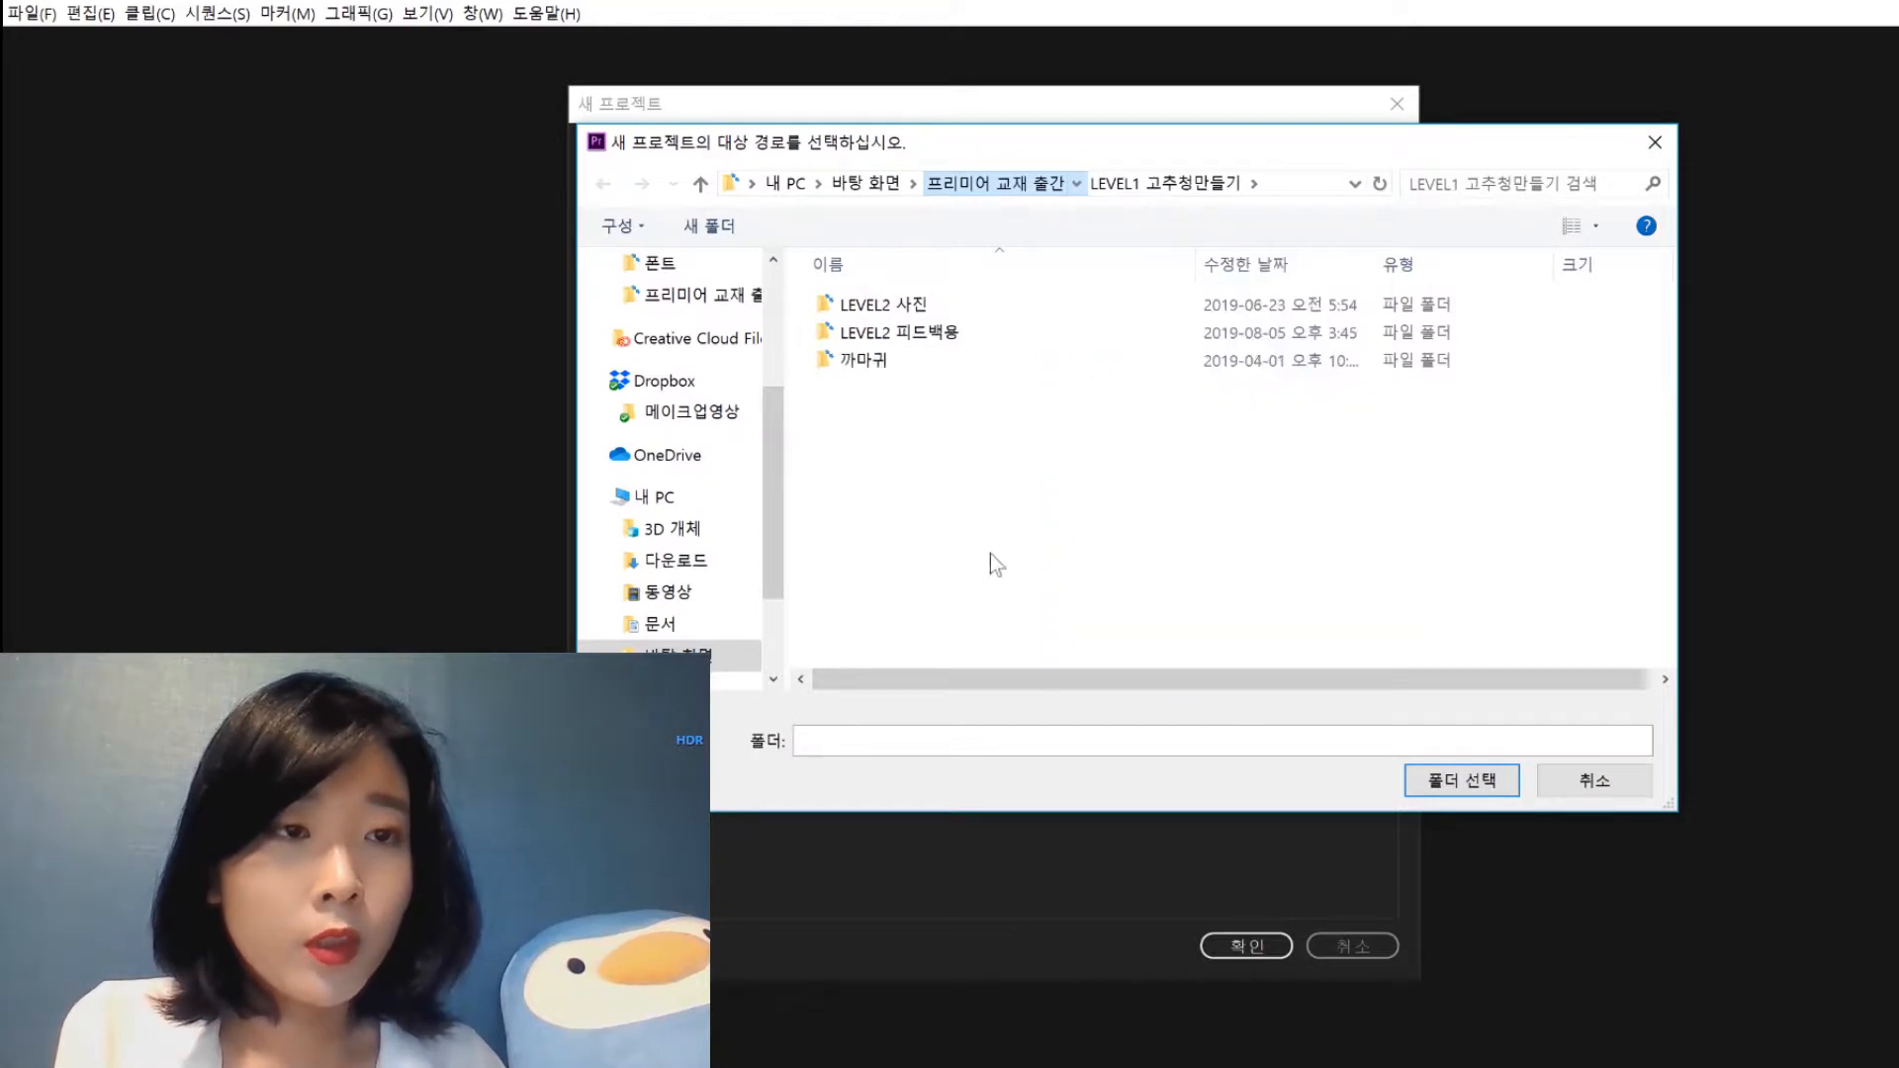
{"action": "double_click", "coordinate": [890, 333]}
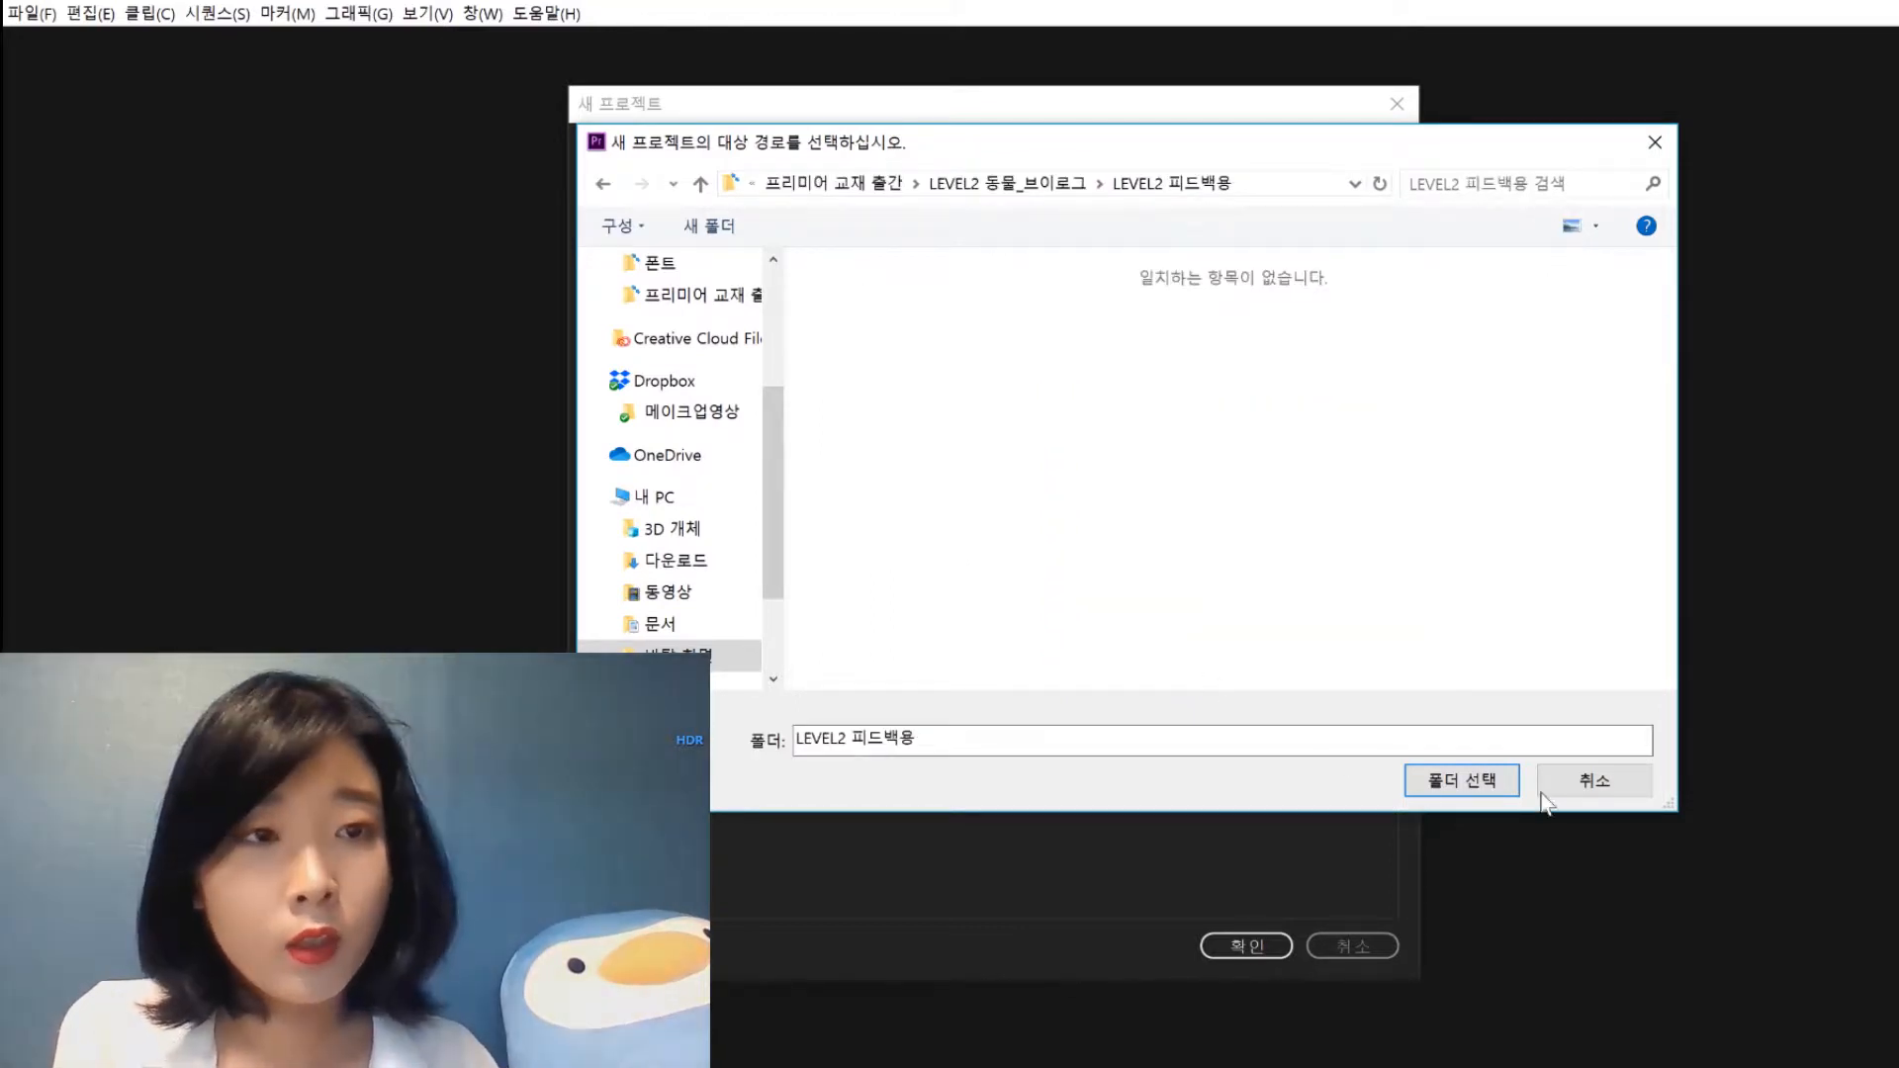
{"action": "left_click", "coordinate": [1498, 781]}
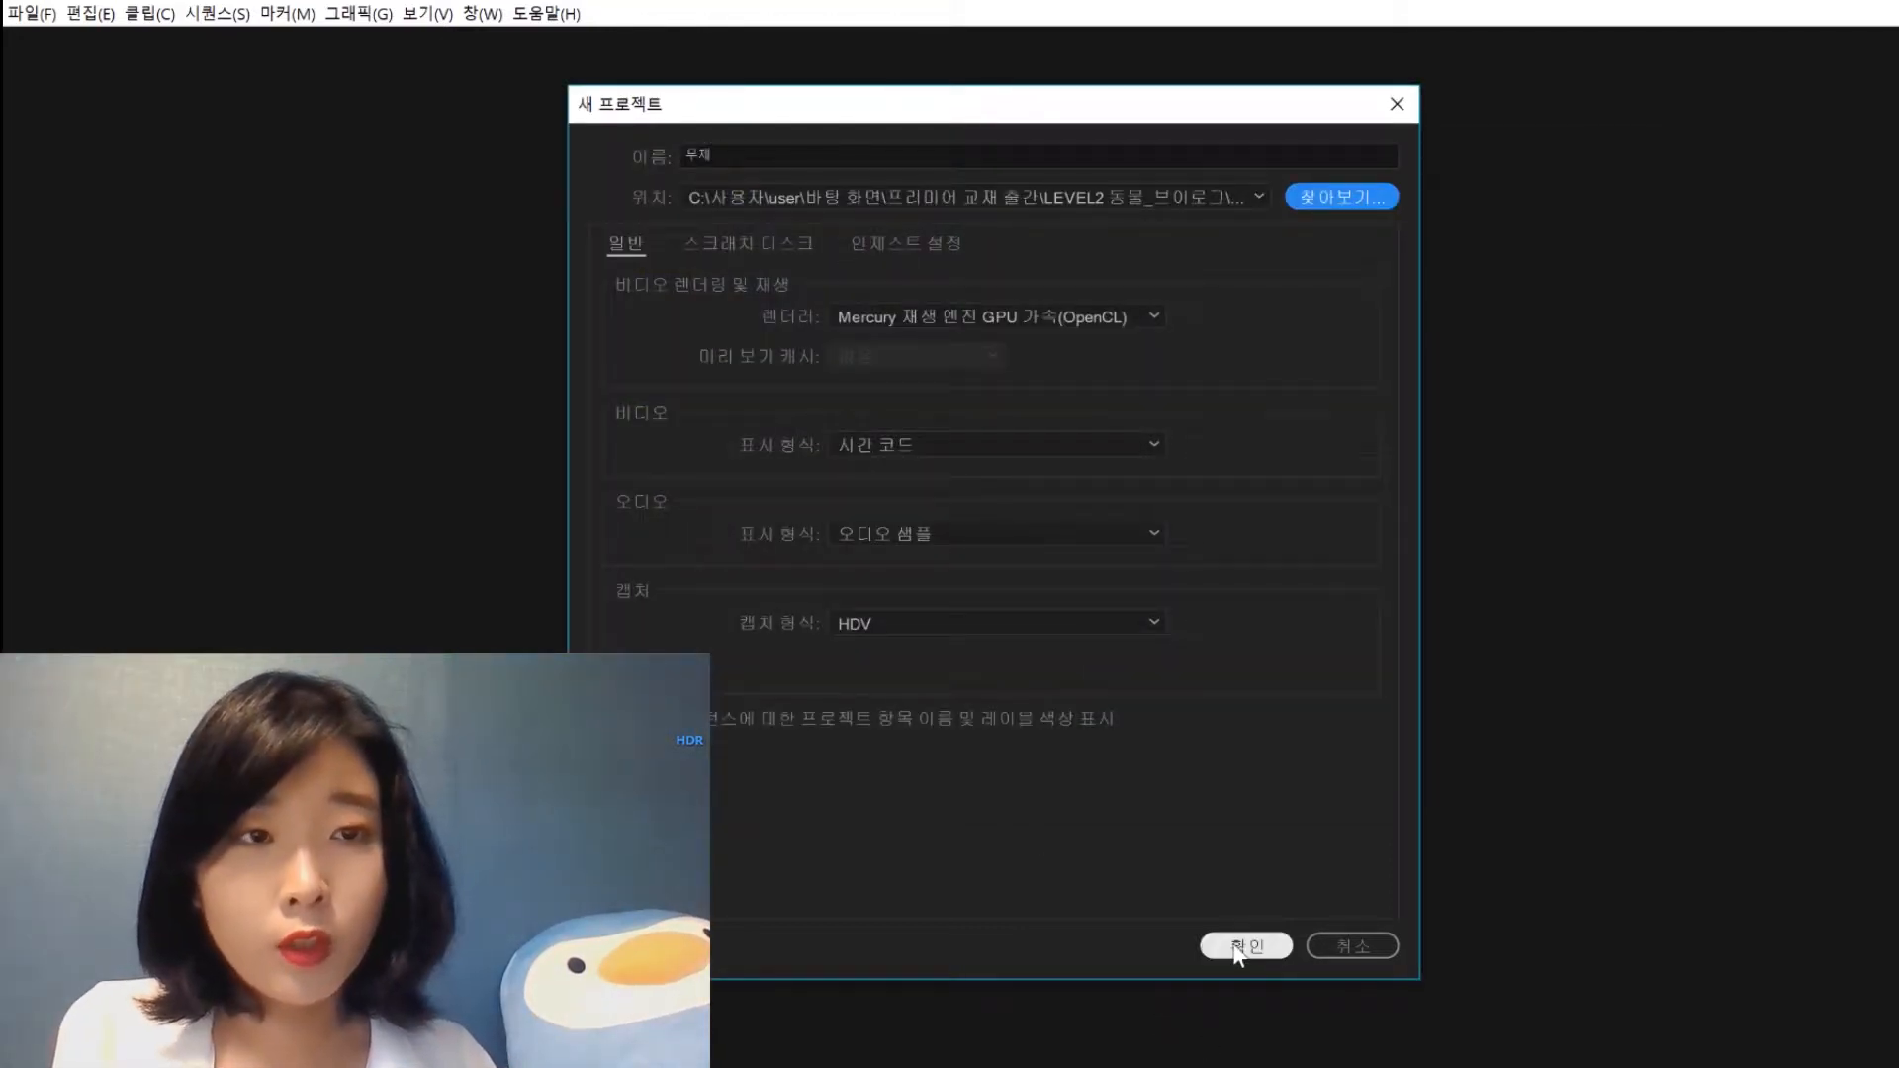
{"action": "left_click", "coordinate": [1244, 946]}
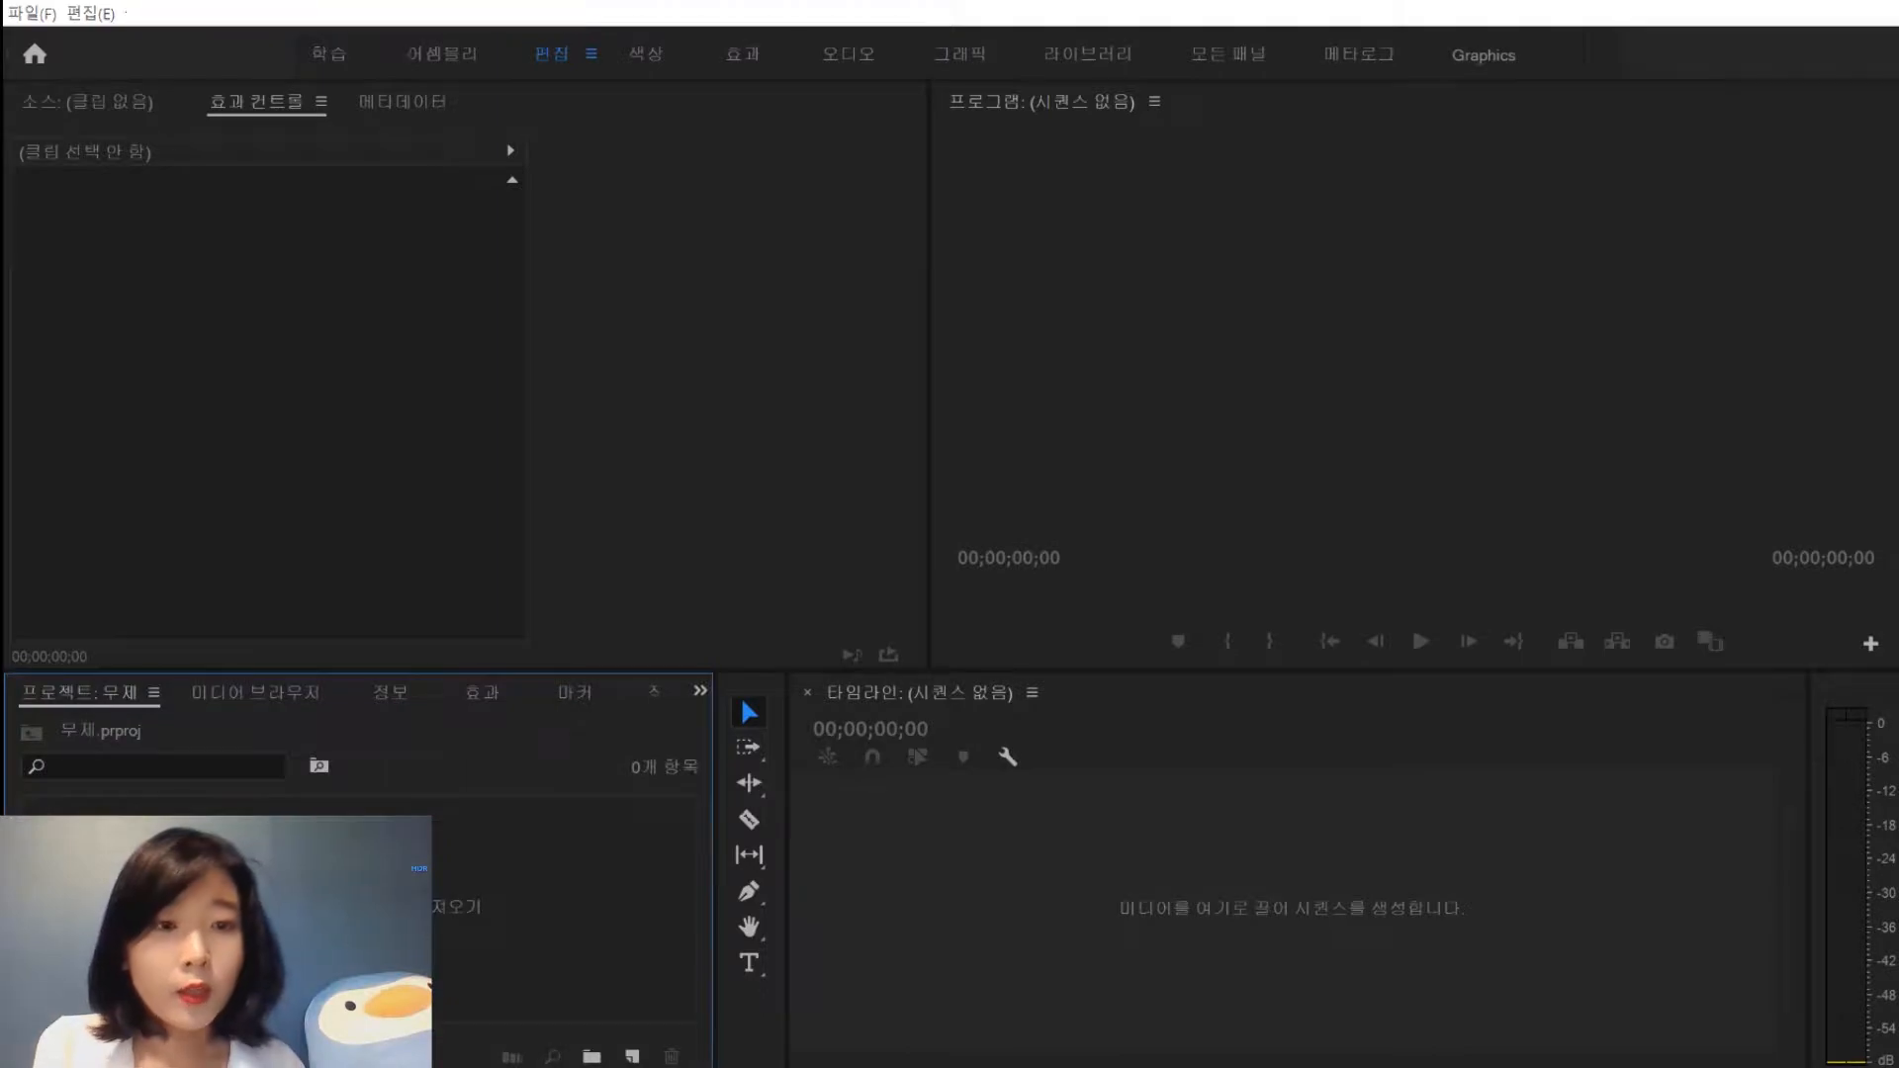
Import the first, second and third LEVEL2 videos and the 하푸미 자막바 로고 image from the LEVEL2 피드백용 folder into the project
{"action": "mouse_move", "coordinate": [603, 1063]}
{"action": "left_click", "coordinate": [519, 1028]}
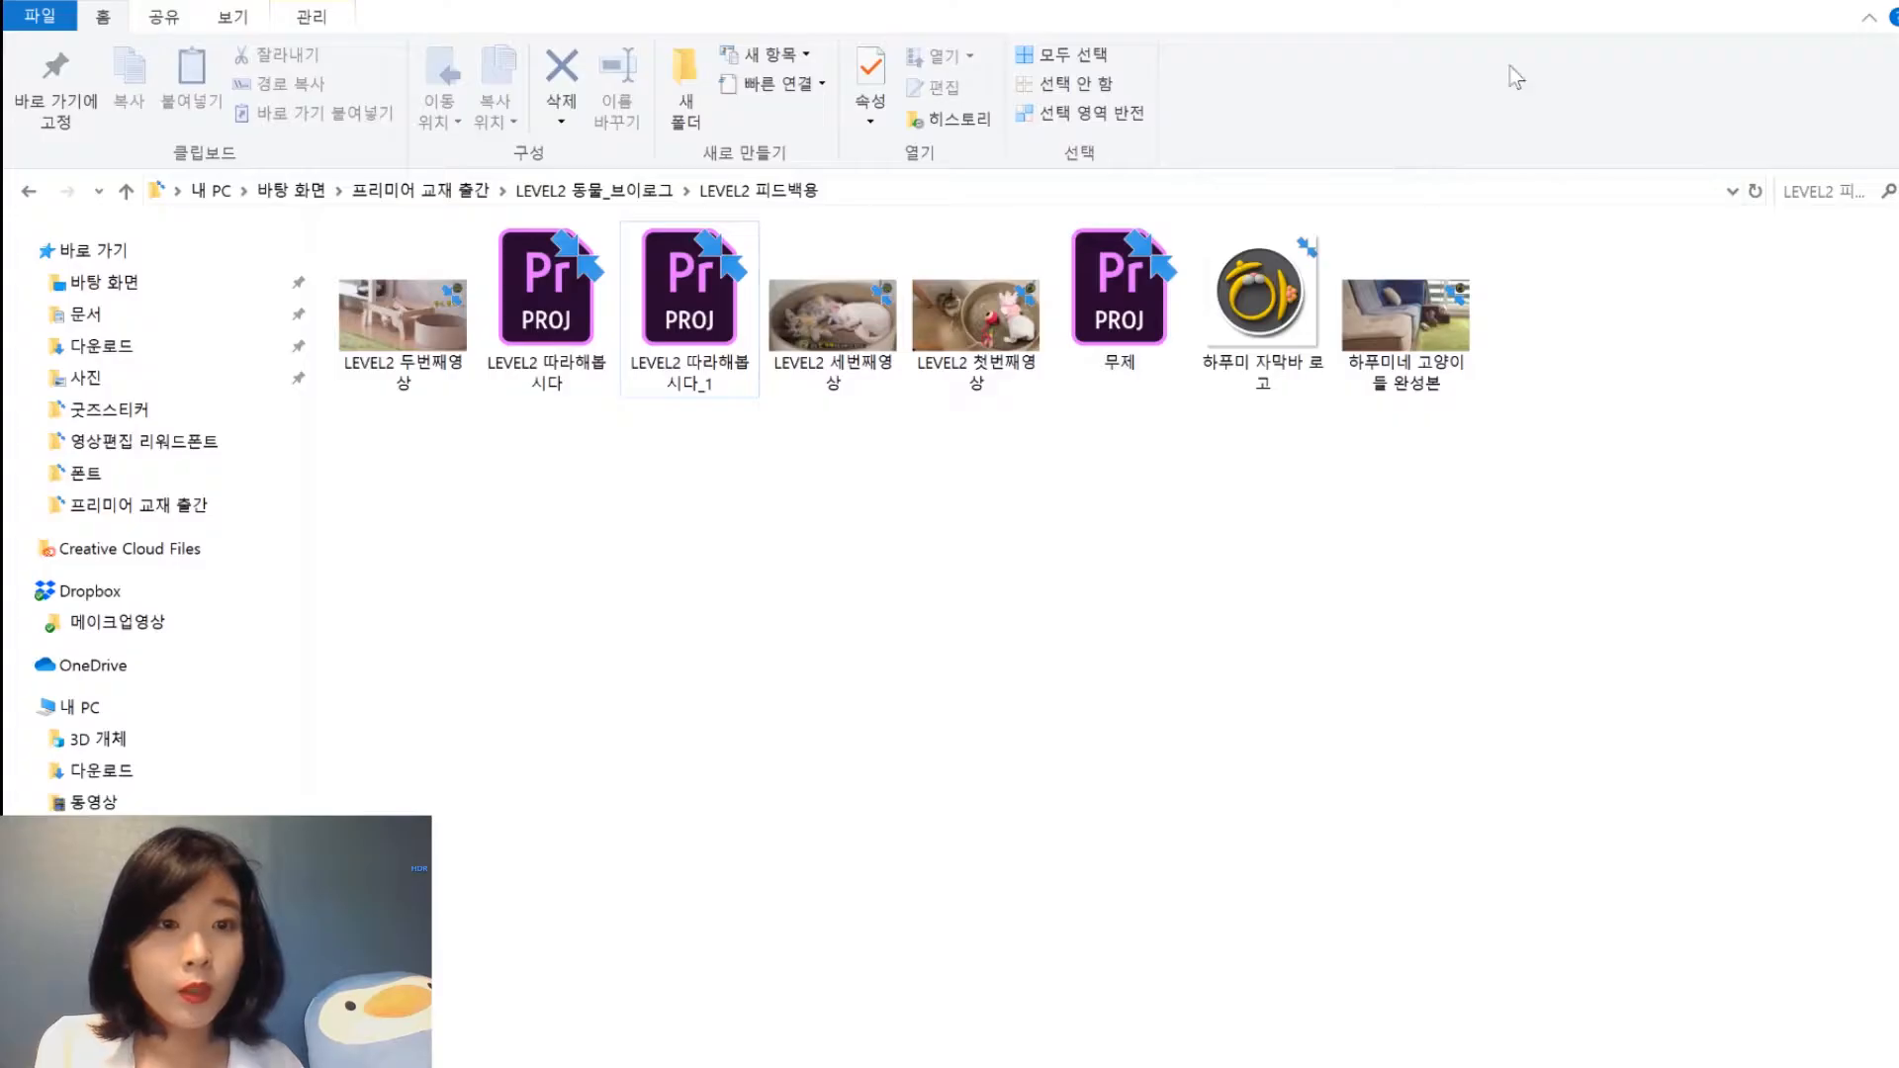
{"action": "left_click", "coordinate": [1835, 5]}
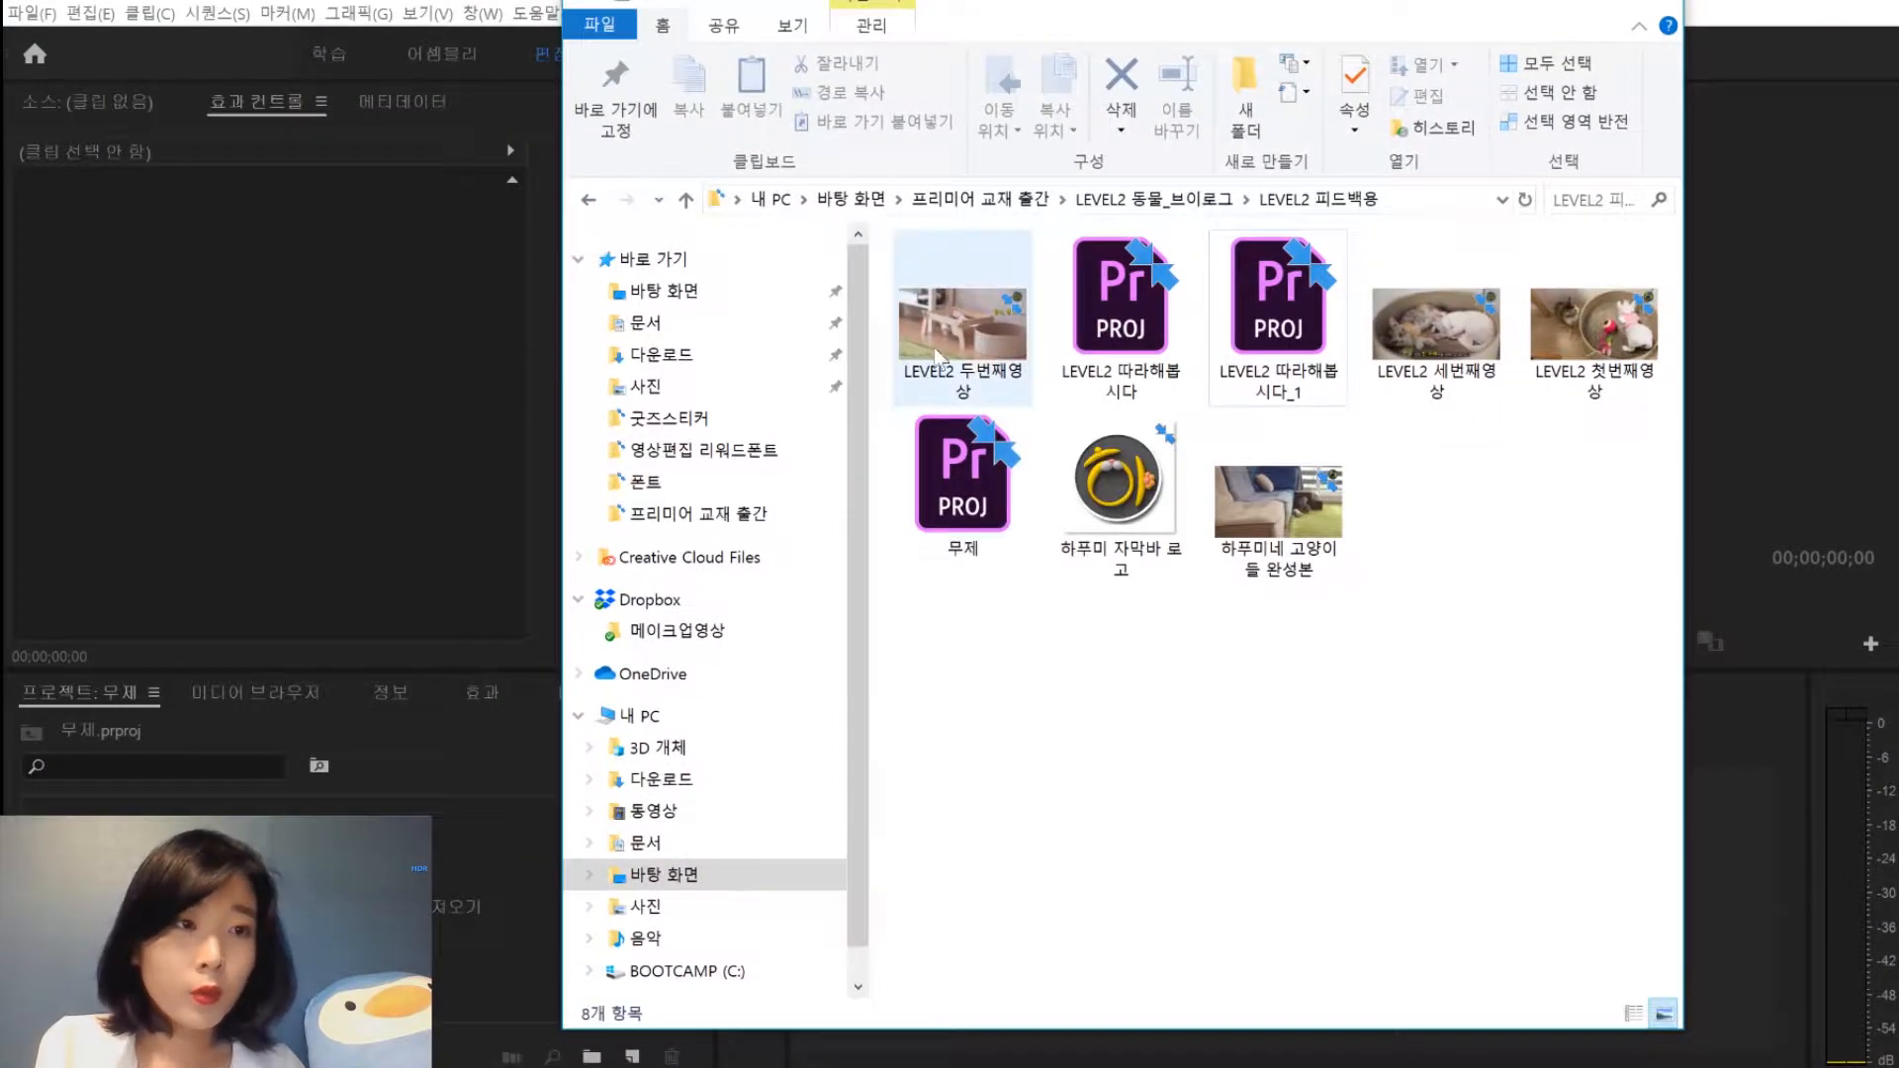
{"action": "left_click", "coordinate": [976, 356]}
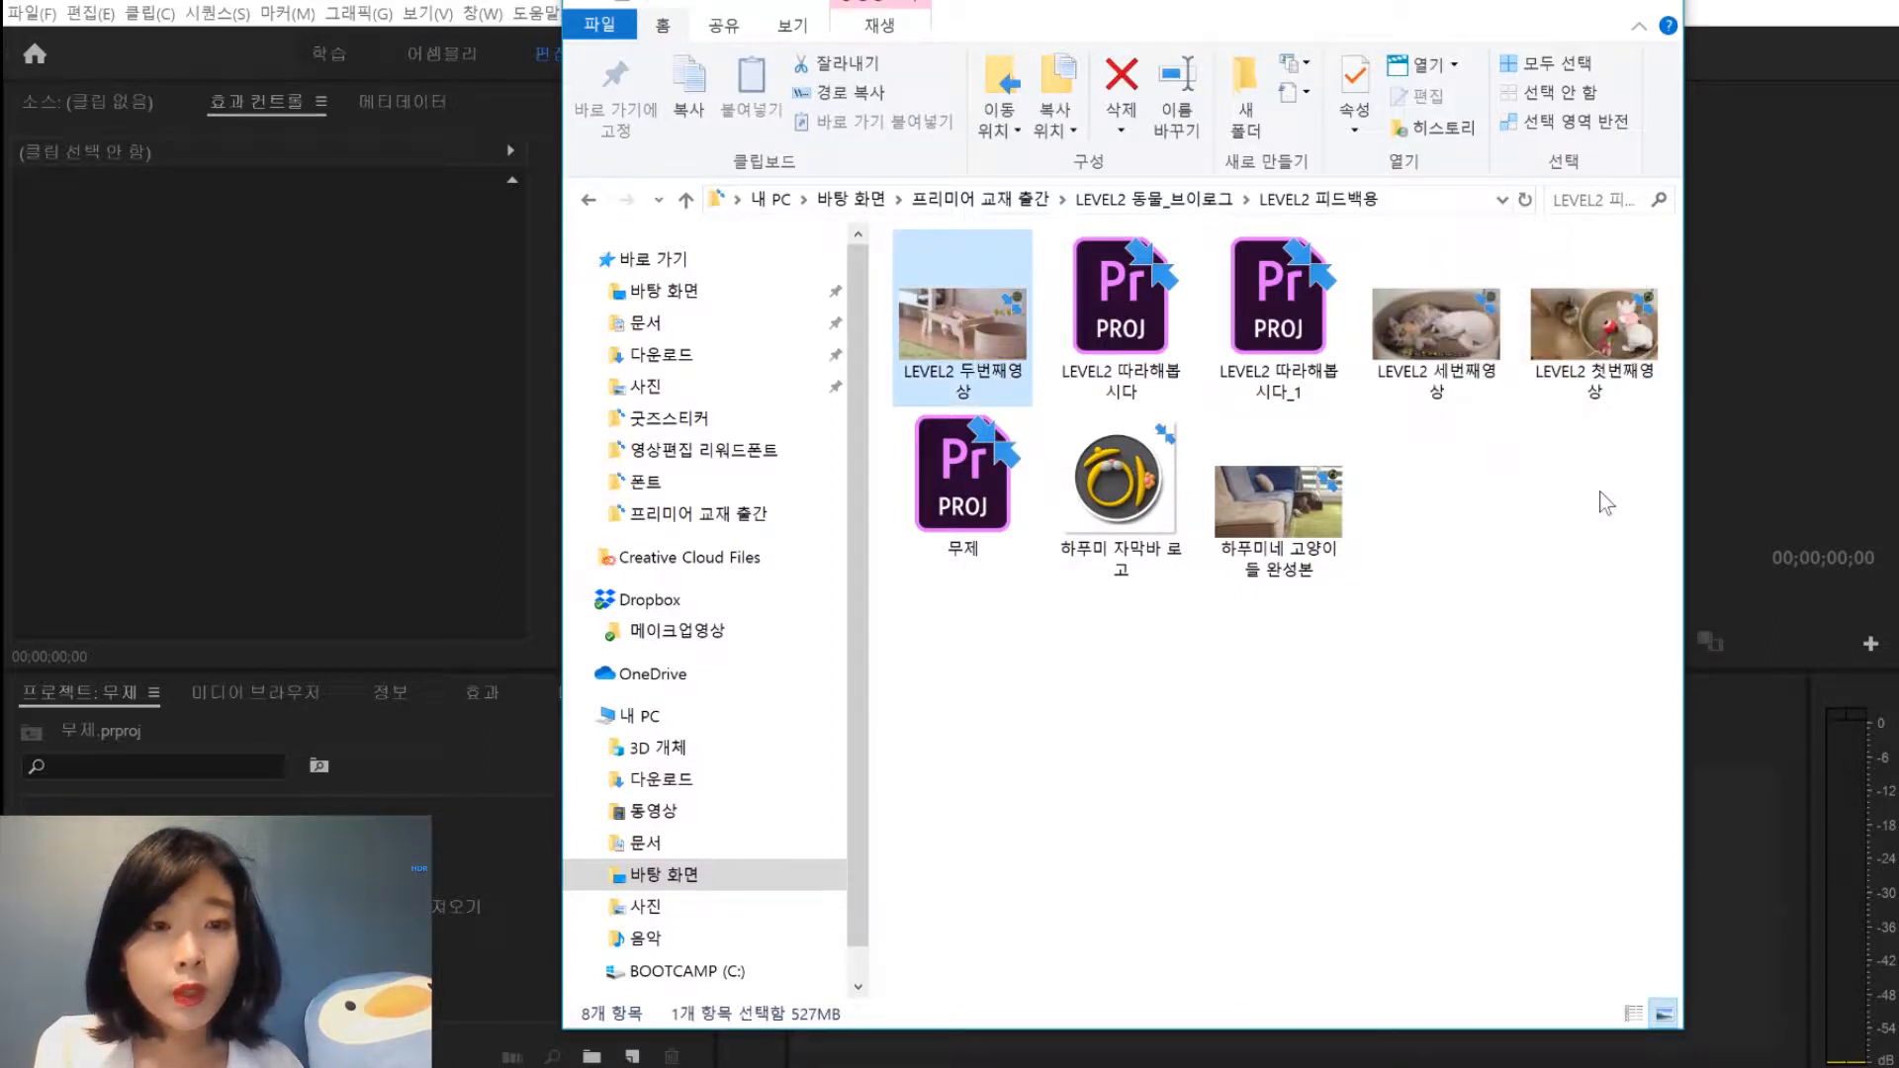
{"action": "left_click_drag", "start_coordinate": [1606, 503], "coordinate": [1462, 323]}
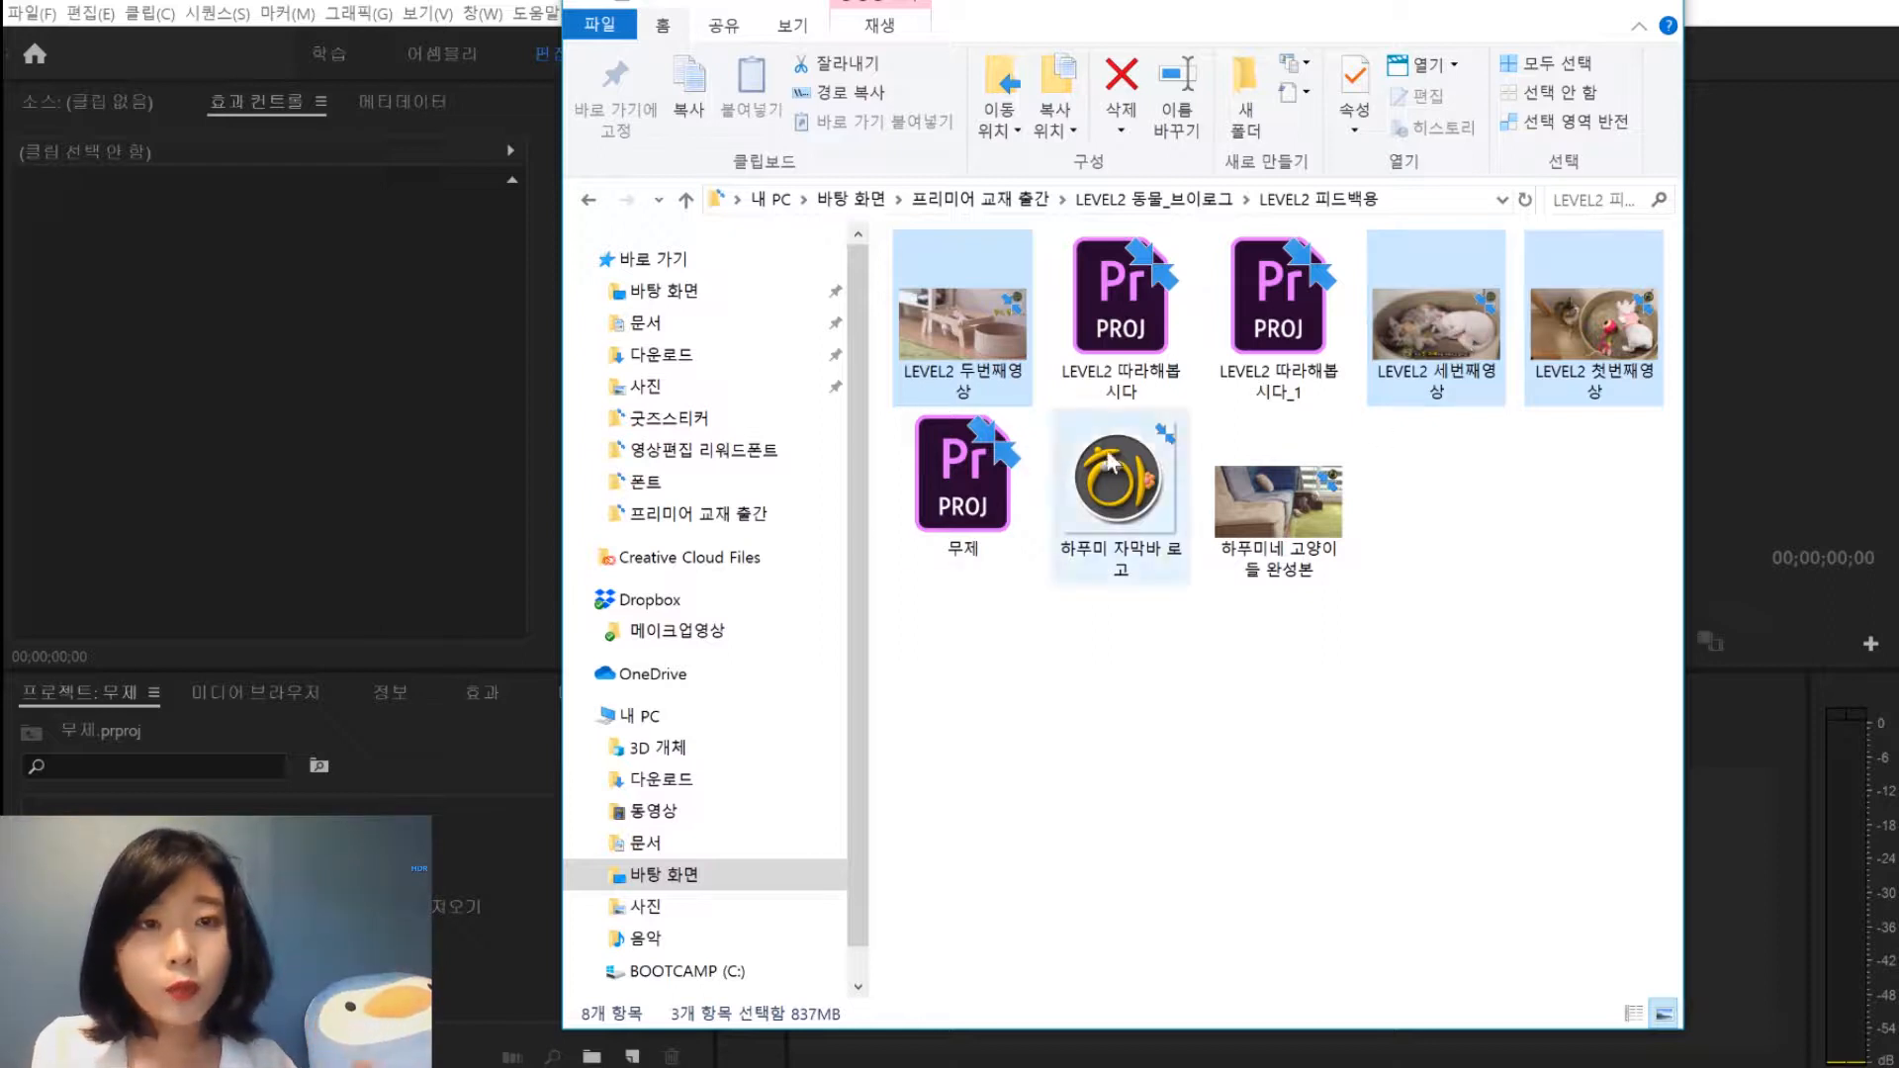
{"action": "left_click", "coordinate": [1135, 522], "text": "ctrl"}
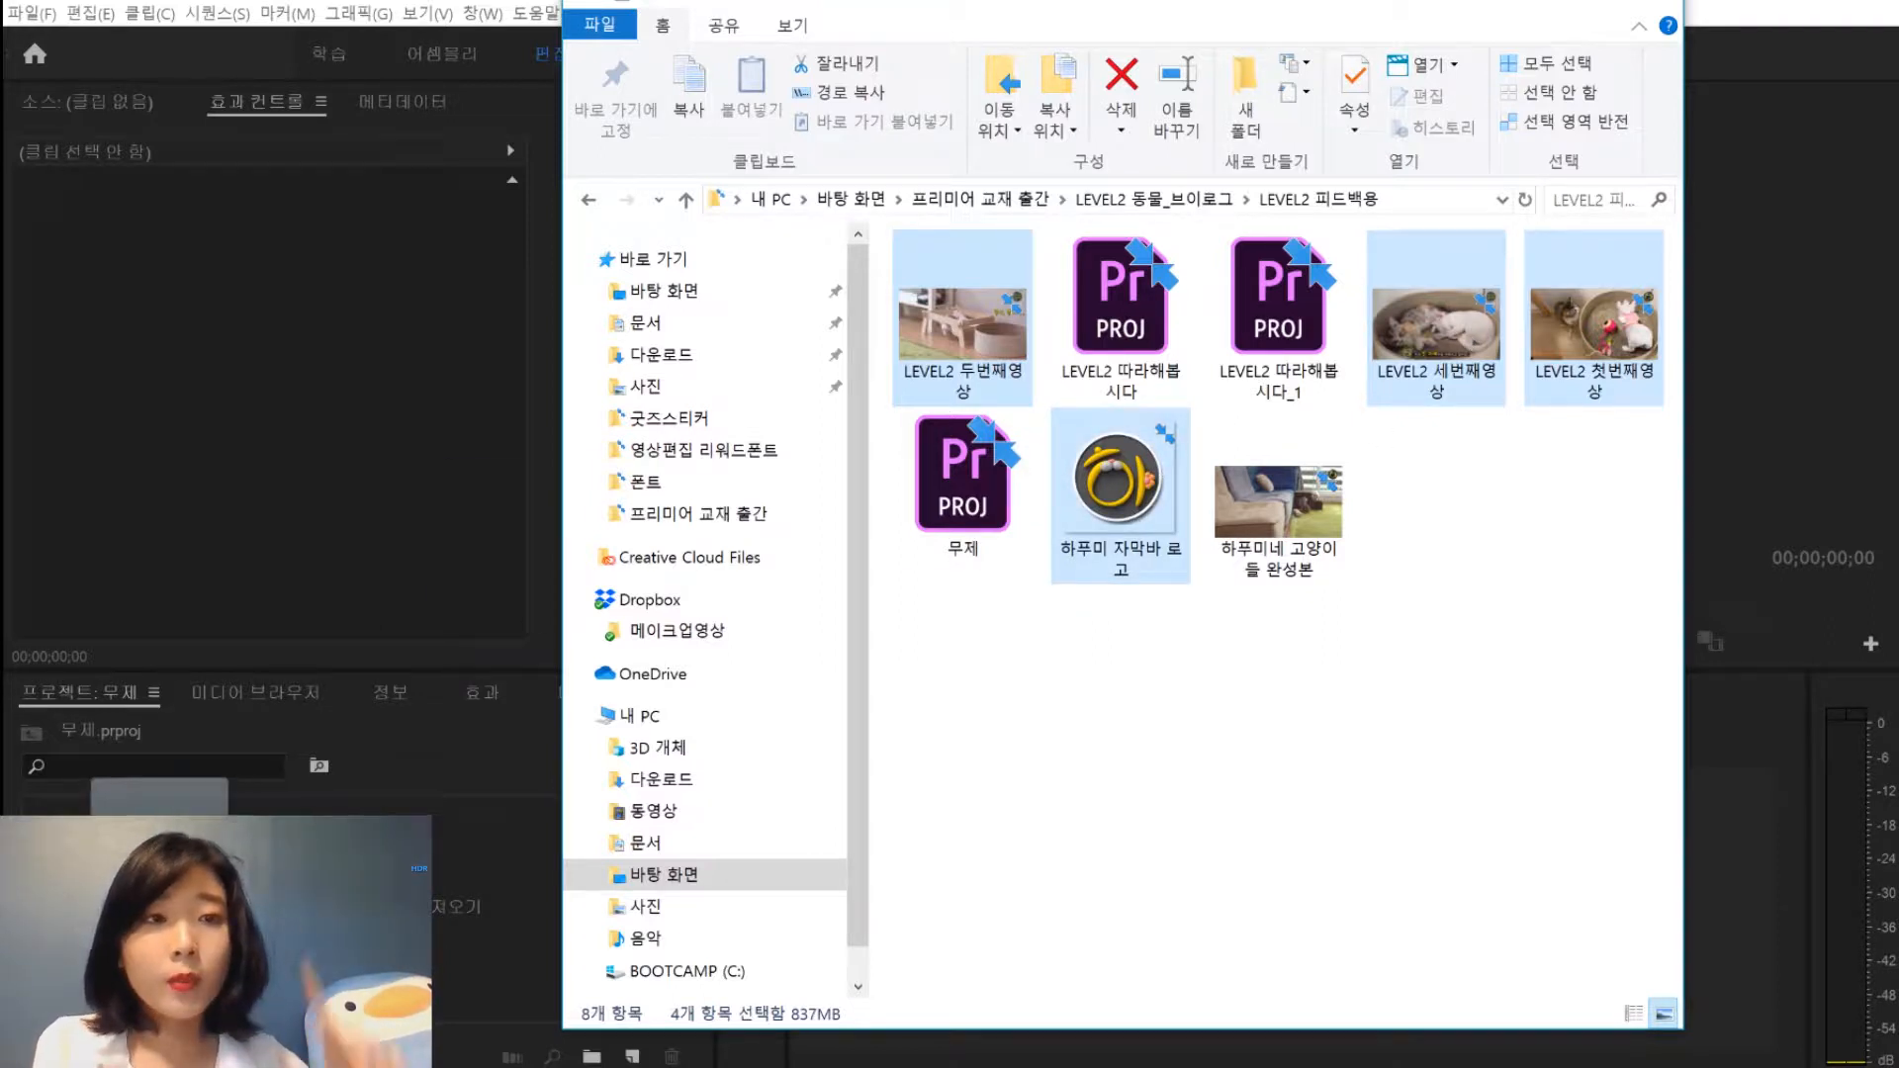
{"action": "left_click_drag", "start_coordinate": [1135, 521], "coordinate": [485, 871]}
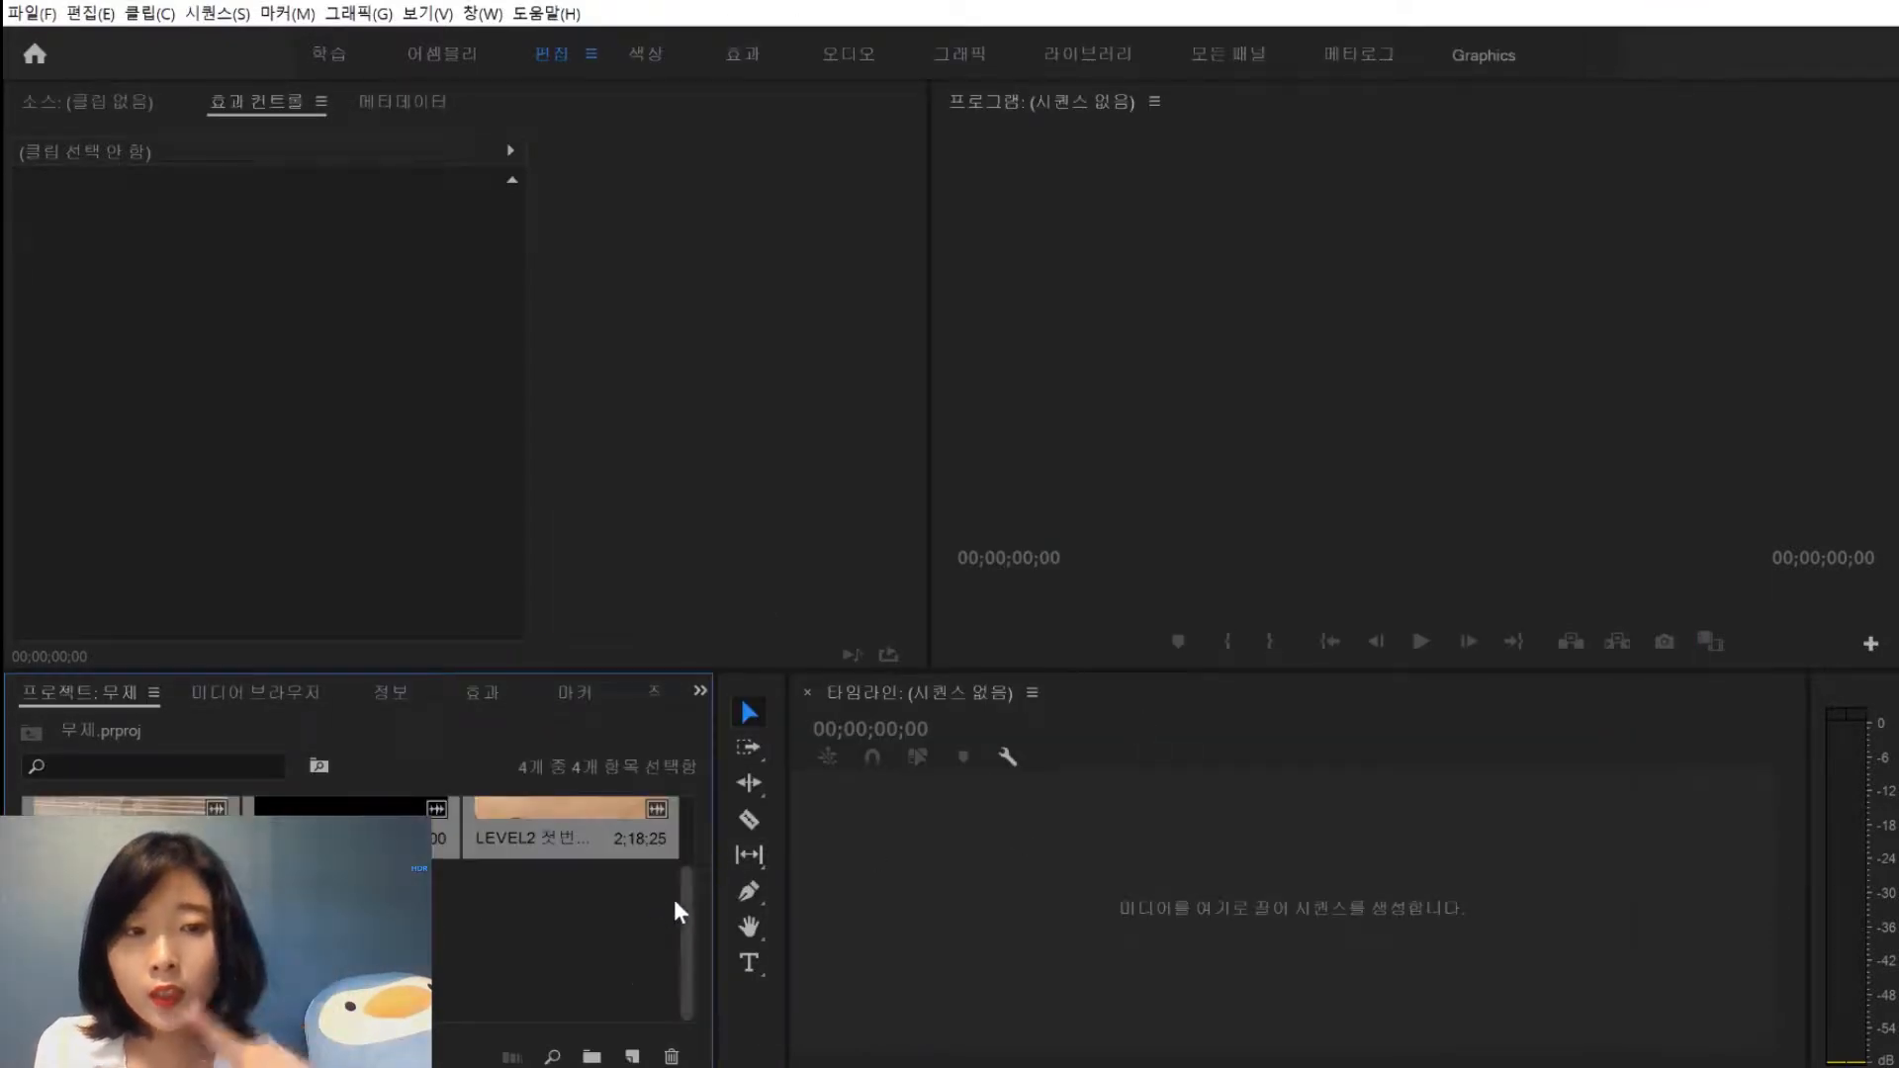
Create a new sequence named 시퀀스 01 with the DSLR 1080p30 preset
{"action": "left_click", "coordinate": [1109, 890]}
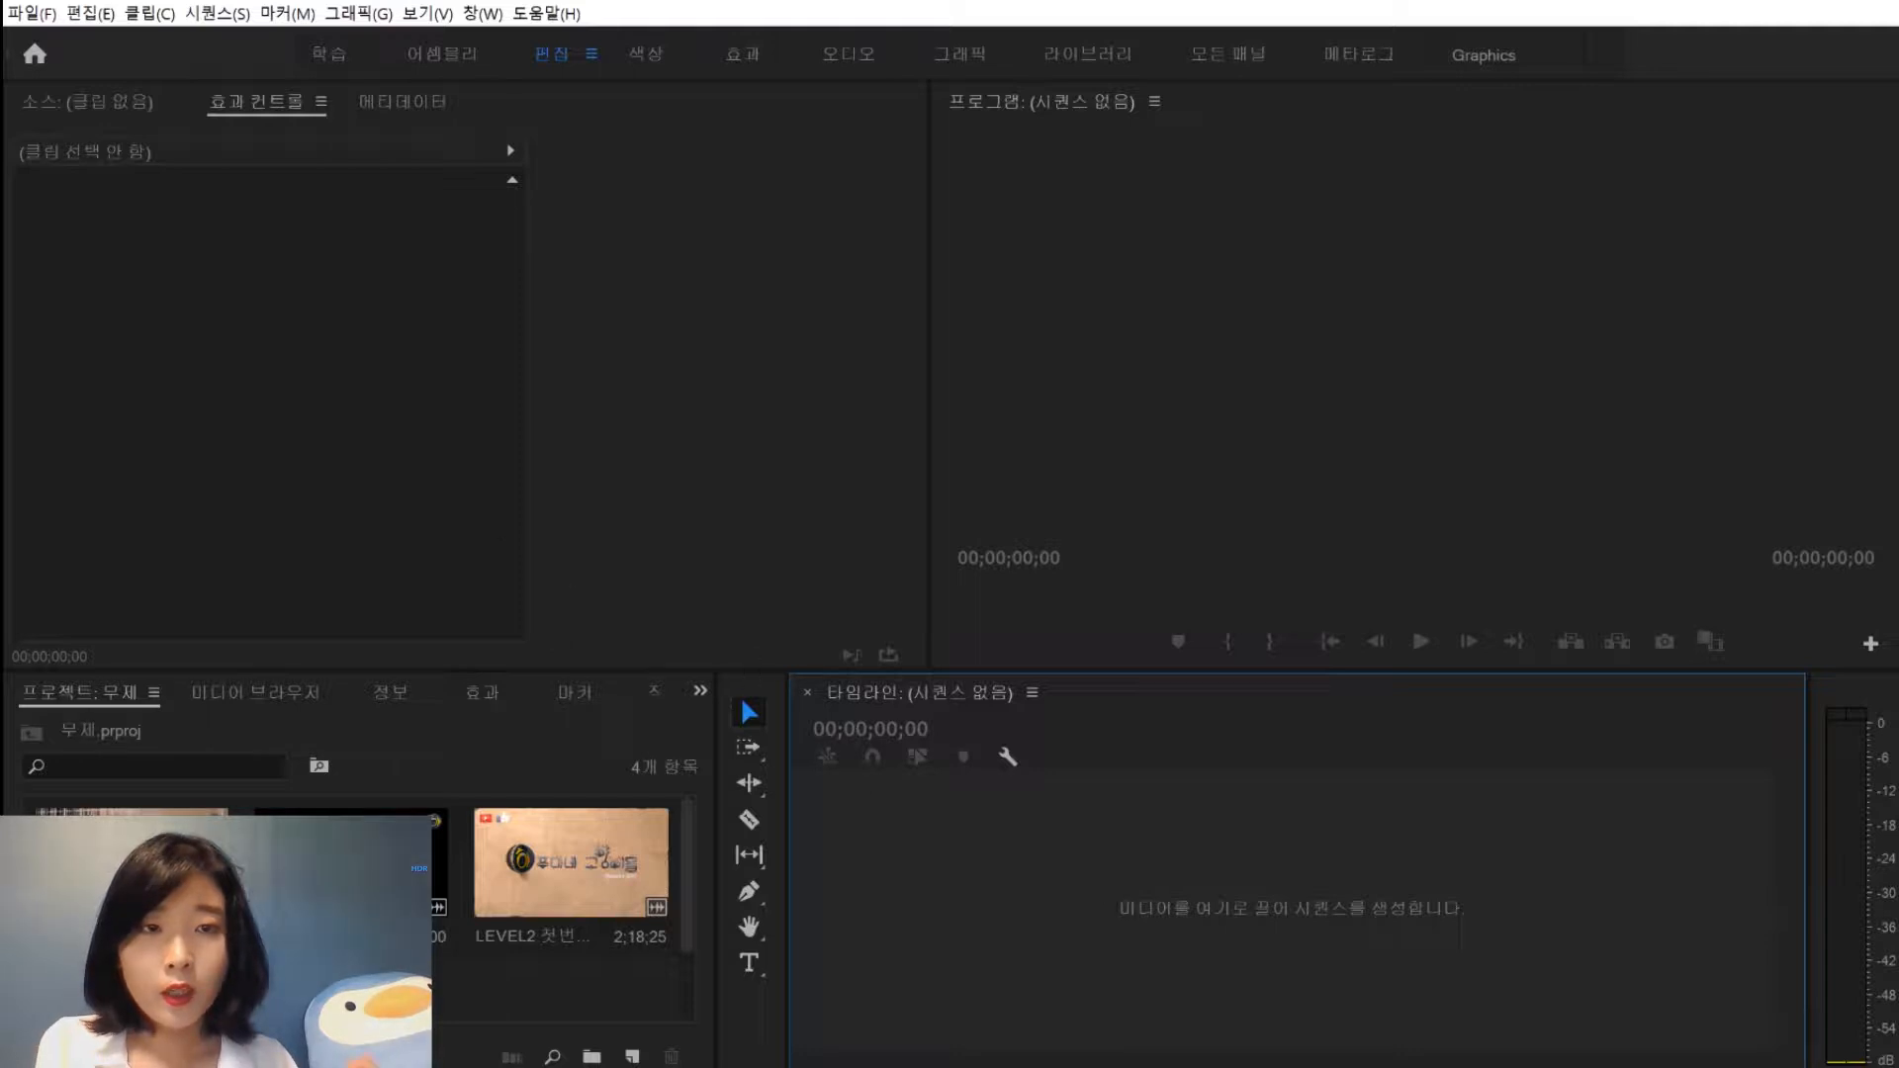
{"action": "left_click", "coordinate": [32, 13]}
{"action": "mouse_move", "coordinate": [67, 48]}
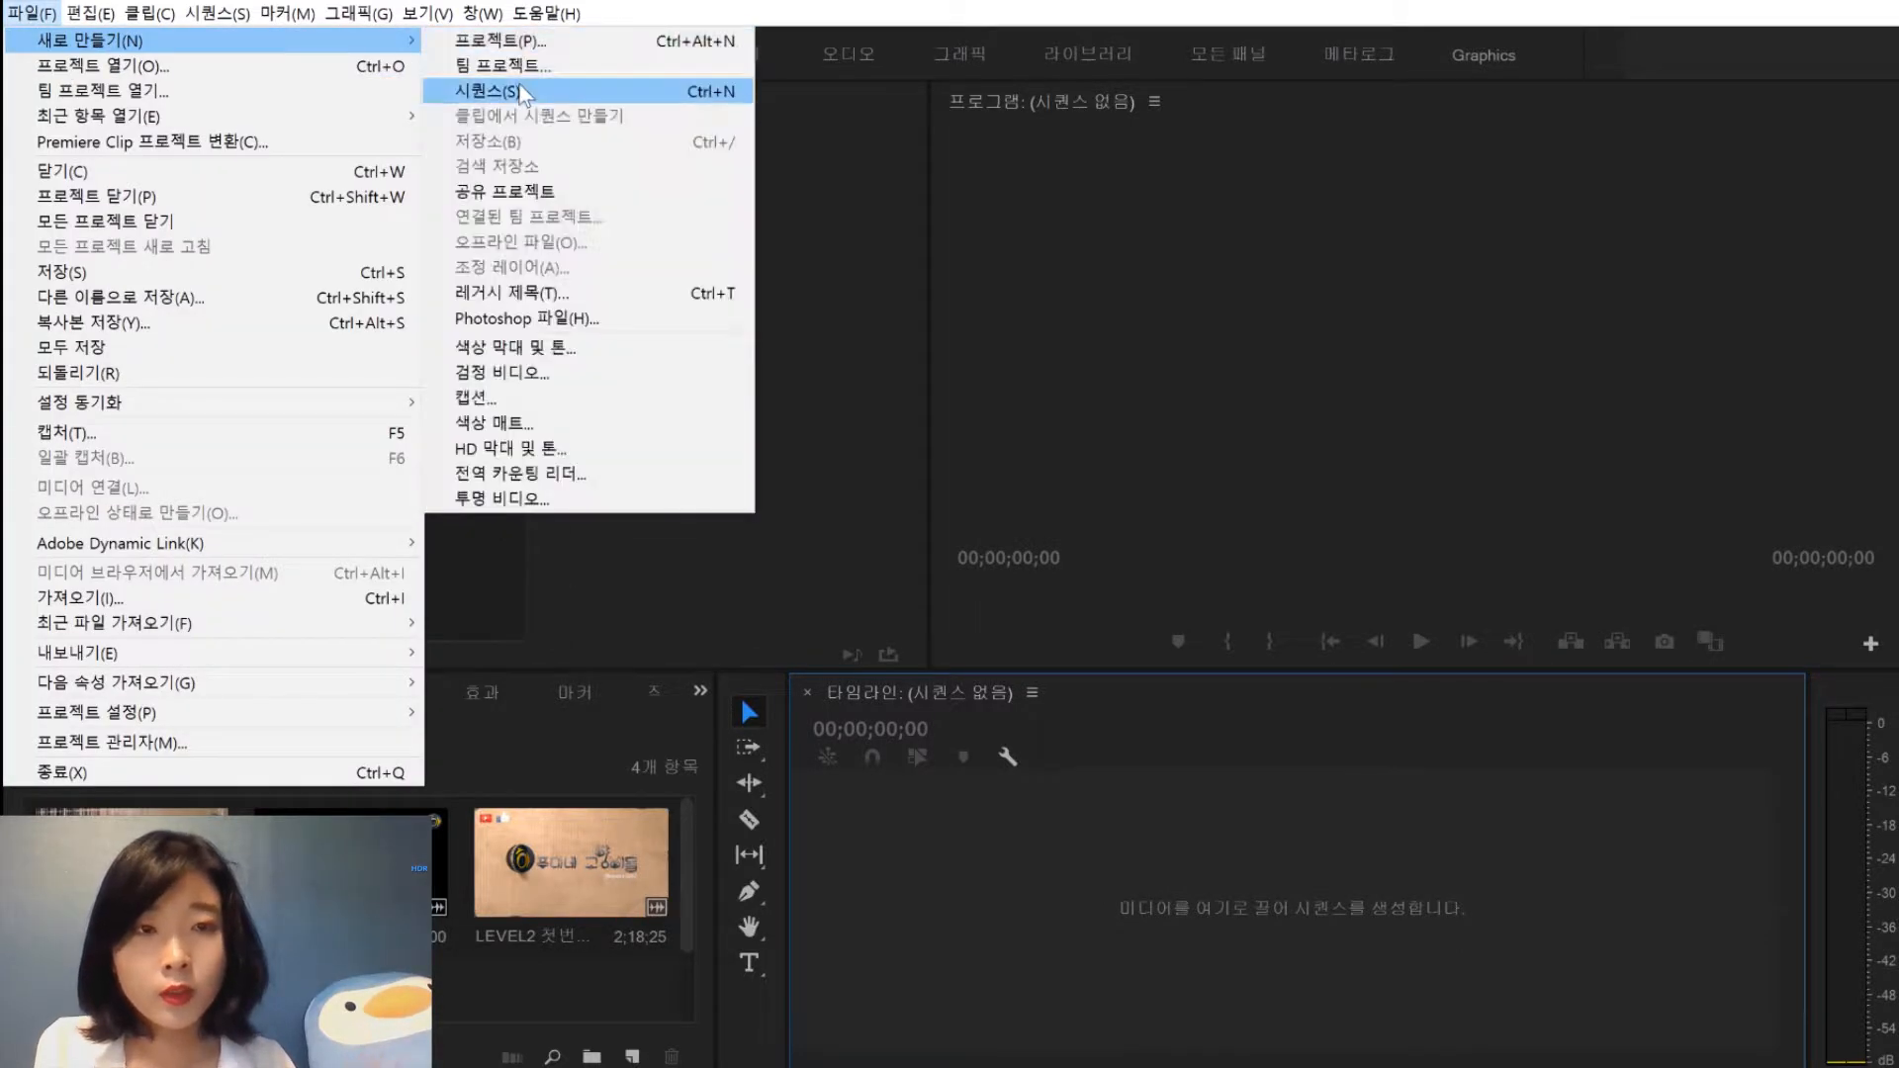
{"action": "left_click", "coordinate": [491, 91]}
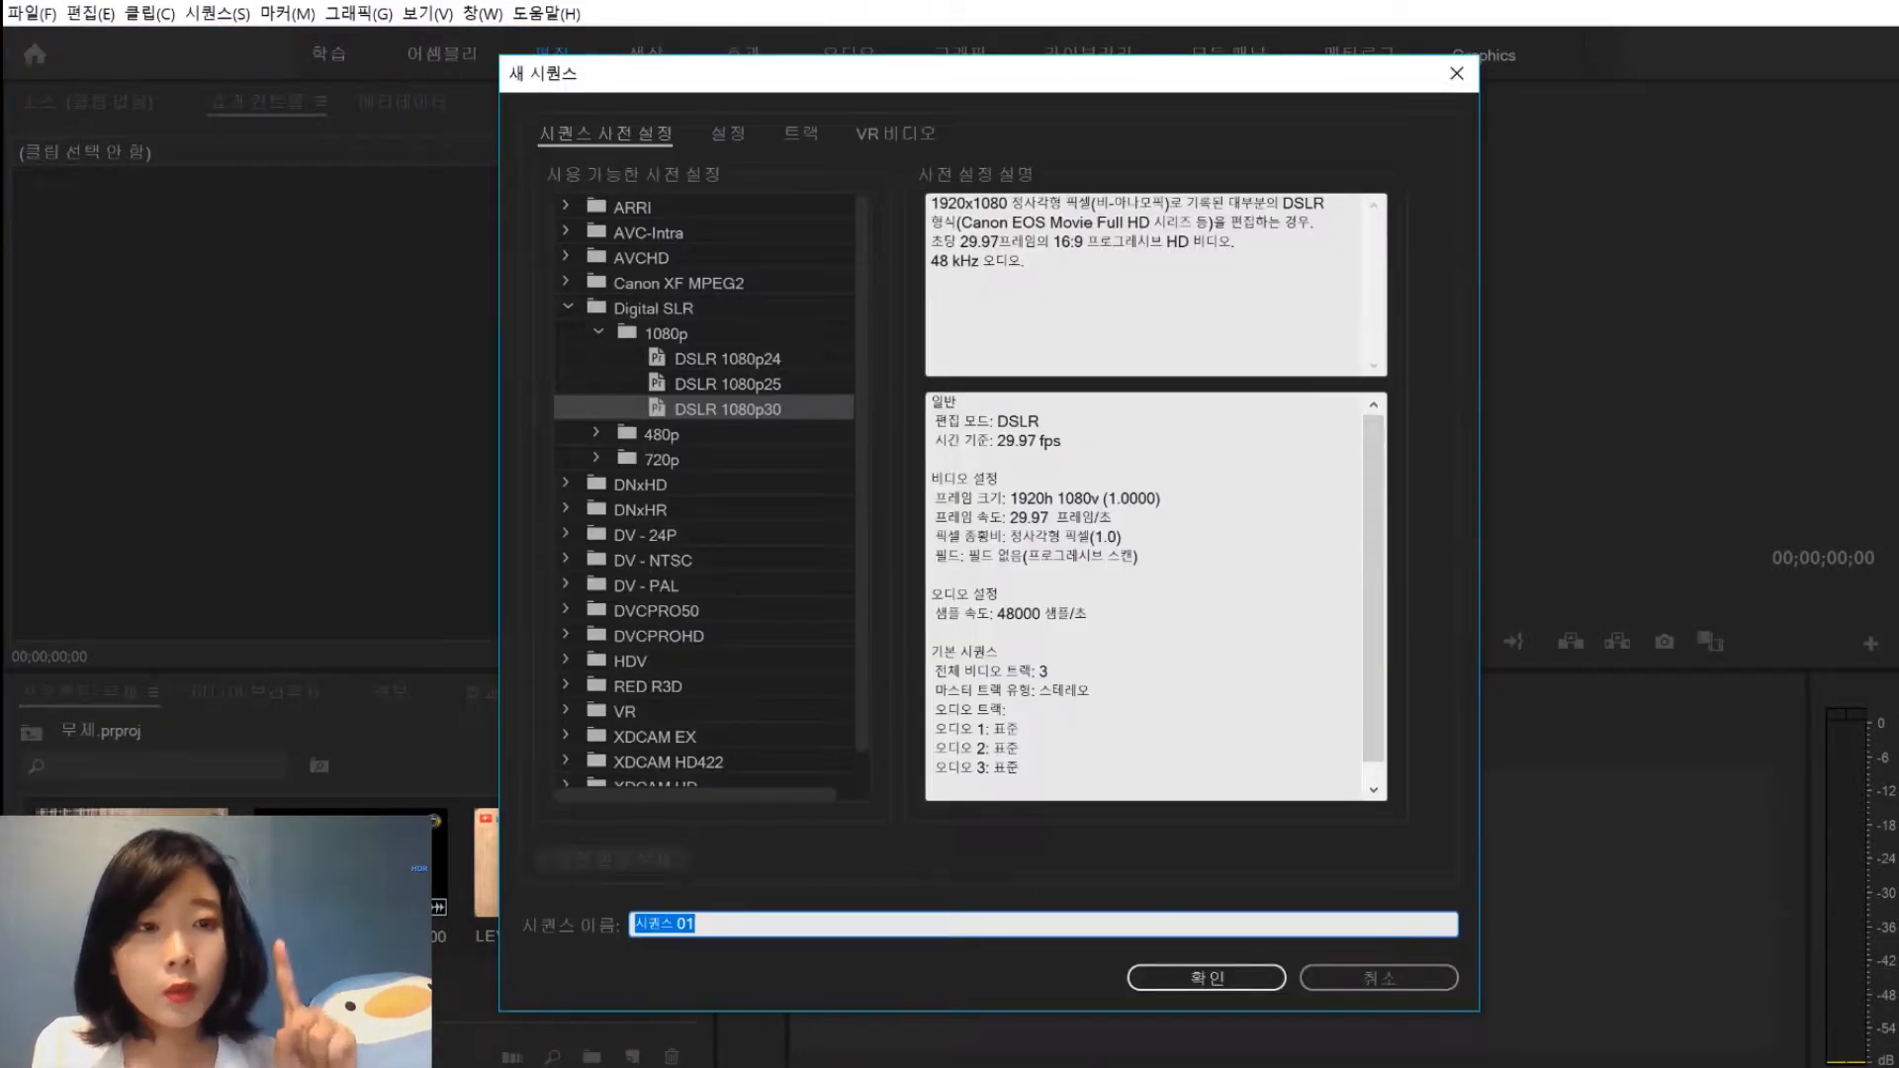
{"action": "left_click", "coordinate": [1168, 975]}
Place the LEVEL2 첫번째영상 clip at the start of the sequence on tracks V1 and A1
{"action": "left_click", "coordinate": [502, 963]}
{"action": "scroll", "coordinate": [526, 941], "scroll_direction": "up", "scroll_amount": 2}
{"action": "left_click", "coordinate": [587, 886]}
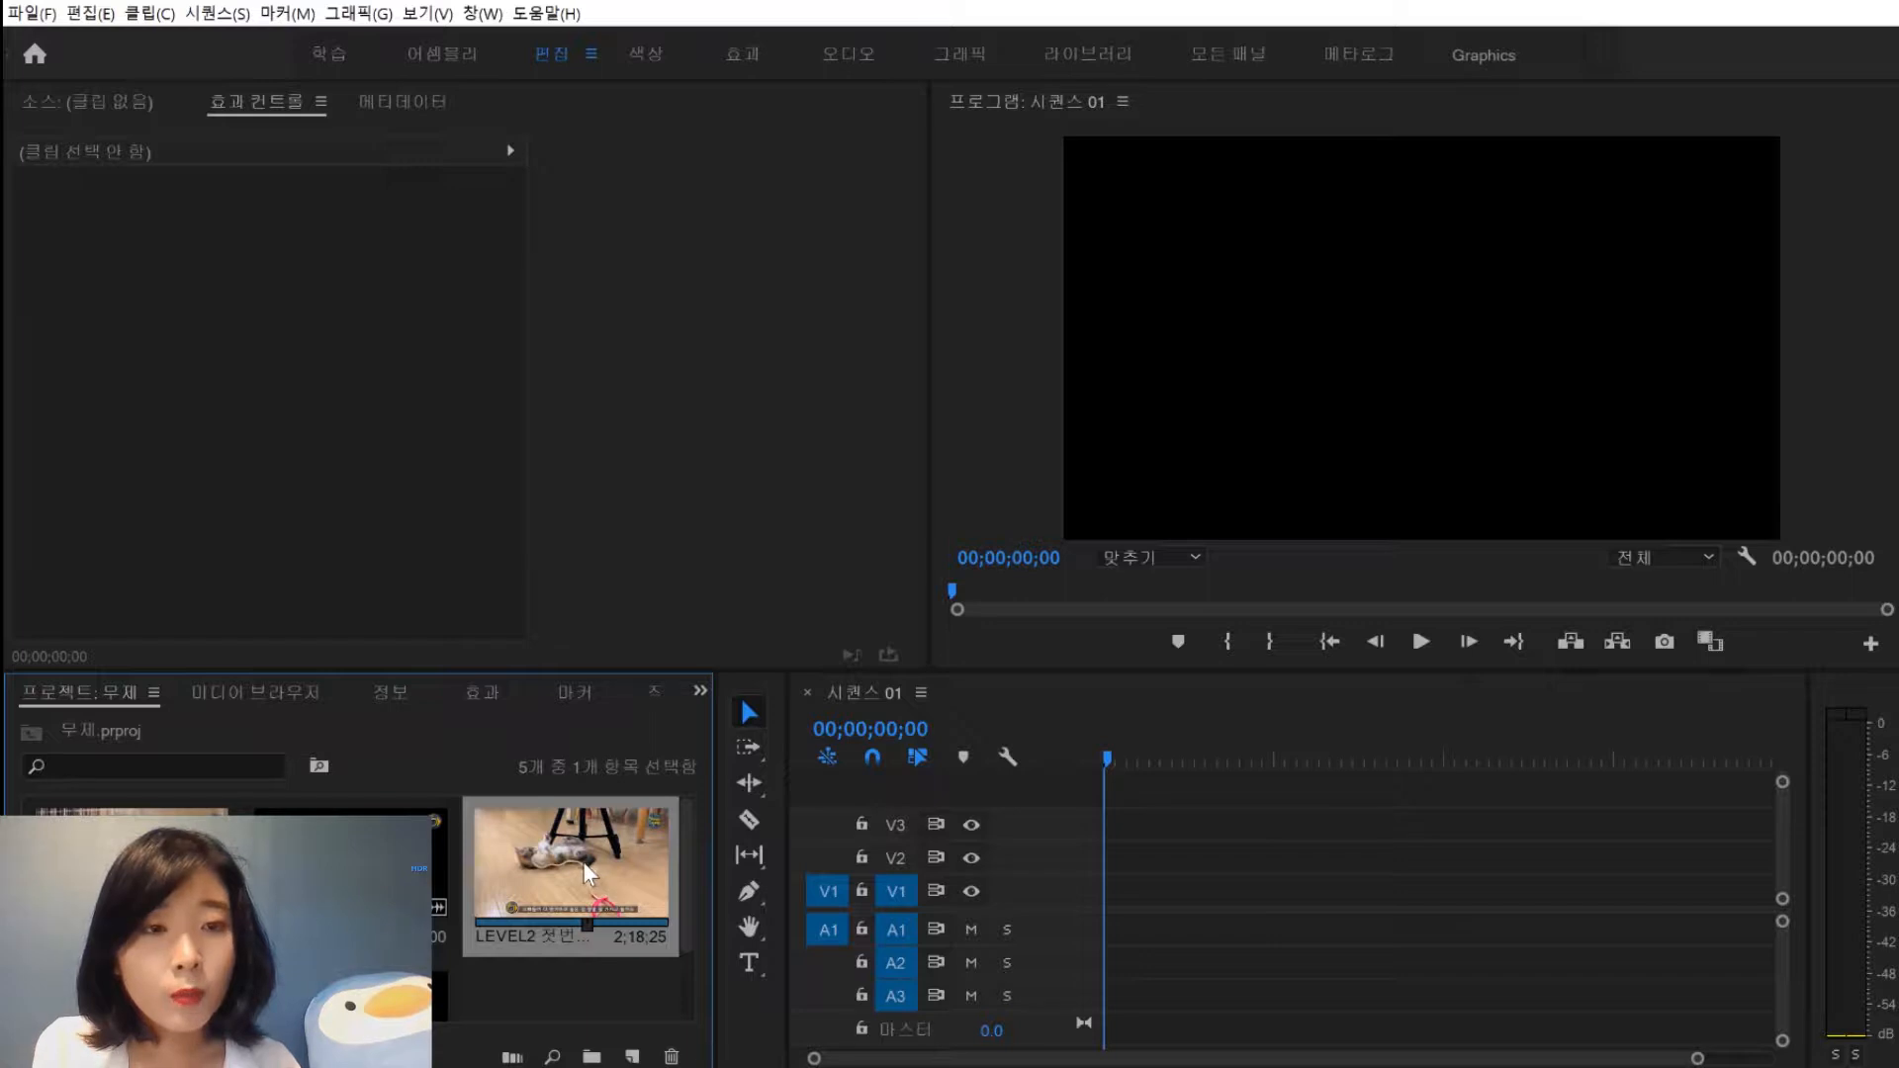
{"action": "left_click_drag", "start_coordinate": [588, 874], "coordinate": [1088, 933]}
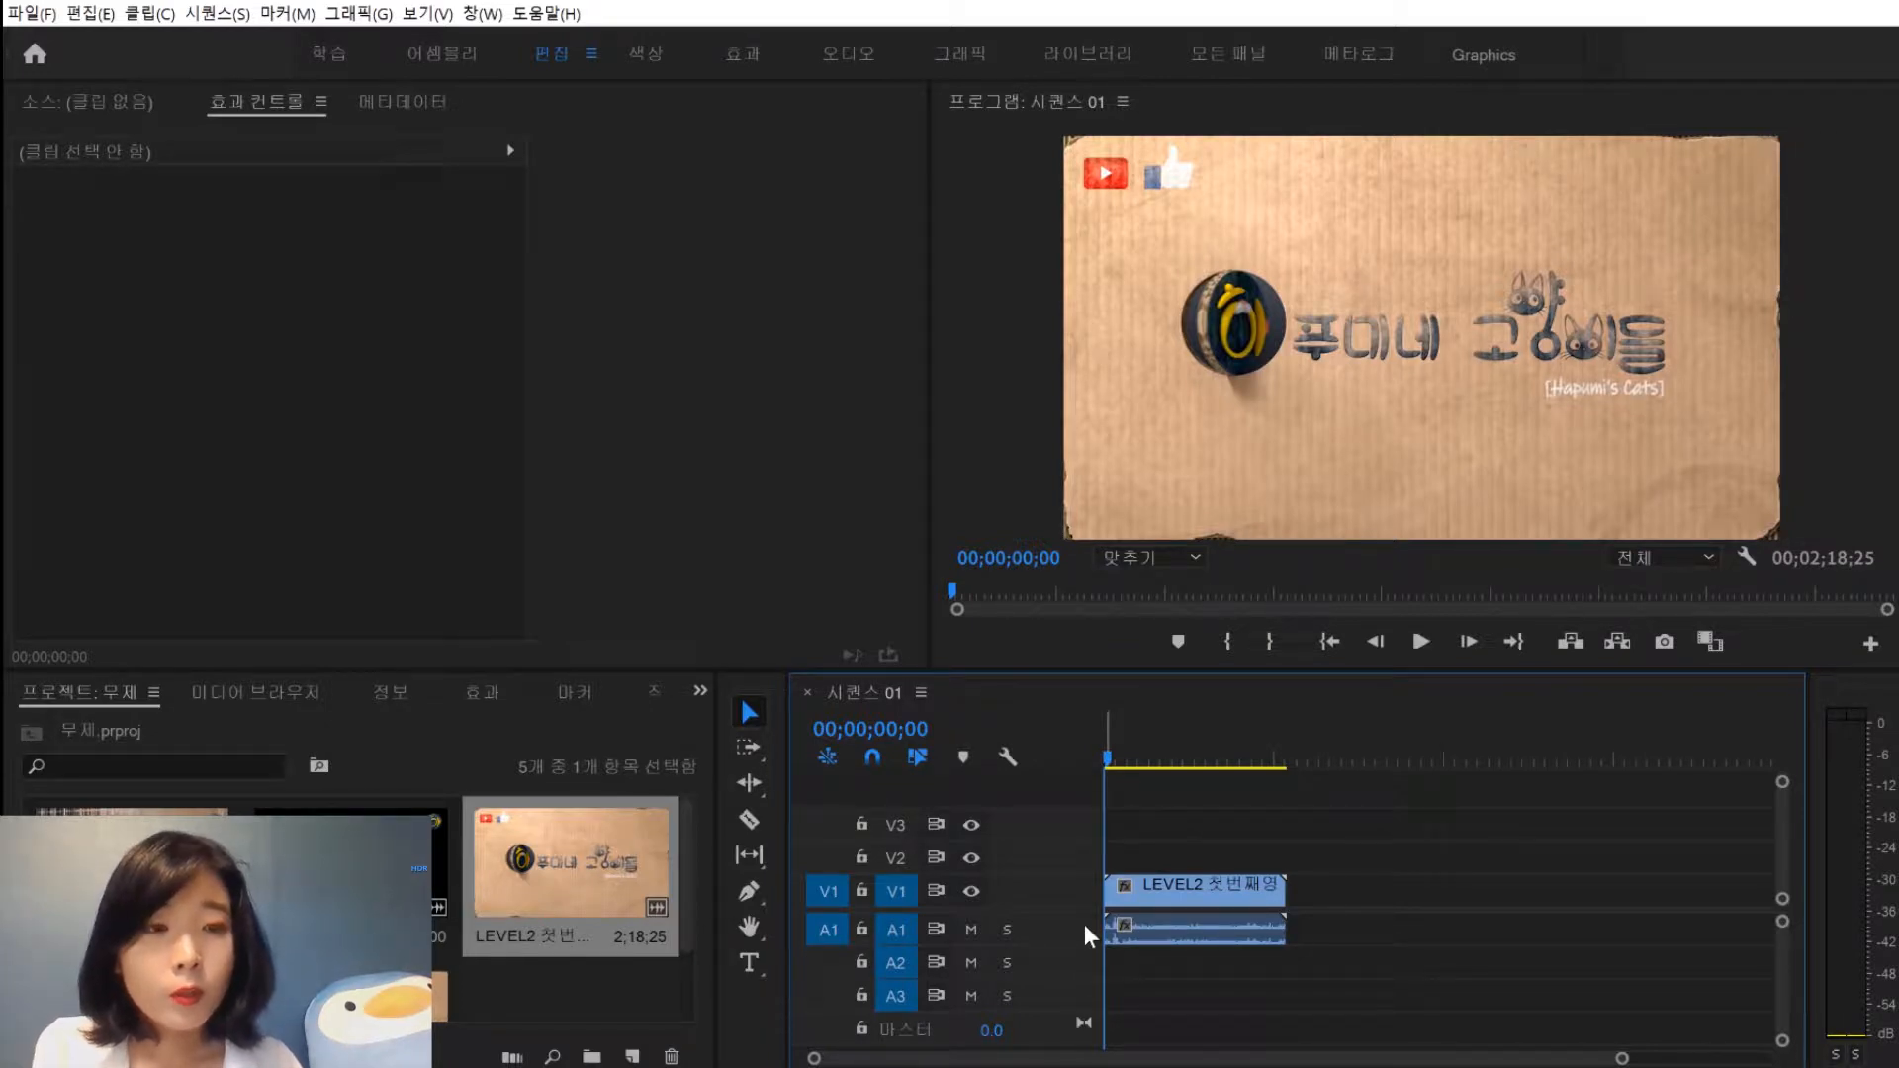
{"action": "left_click", "coordinate": [1118, 930]}
Split LEVEL2 첫번째영상.mp4 at 00;02;14;26 with the Razor tool, where the caption 여기를 잘라봅시다 shows
{"action": "left_click_drag", "start_coordinate": [1227, 763], "coordinate": [1283, 776]}
{"action": "left_click", "coordinate": [1331, 862]}
{"action": "key", "text": "equal"}
{"action": "key", "text": "equal"}
{"action": "key", "text": "equal"}
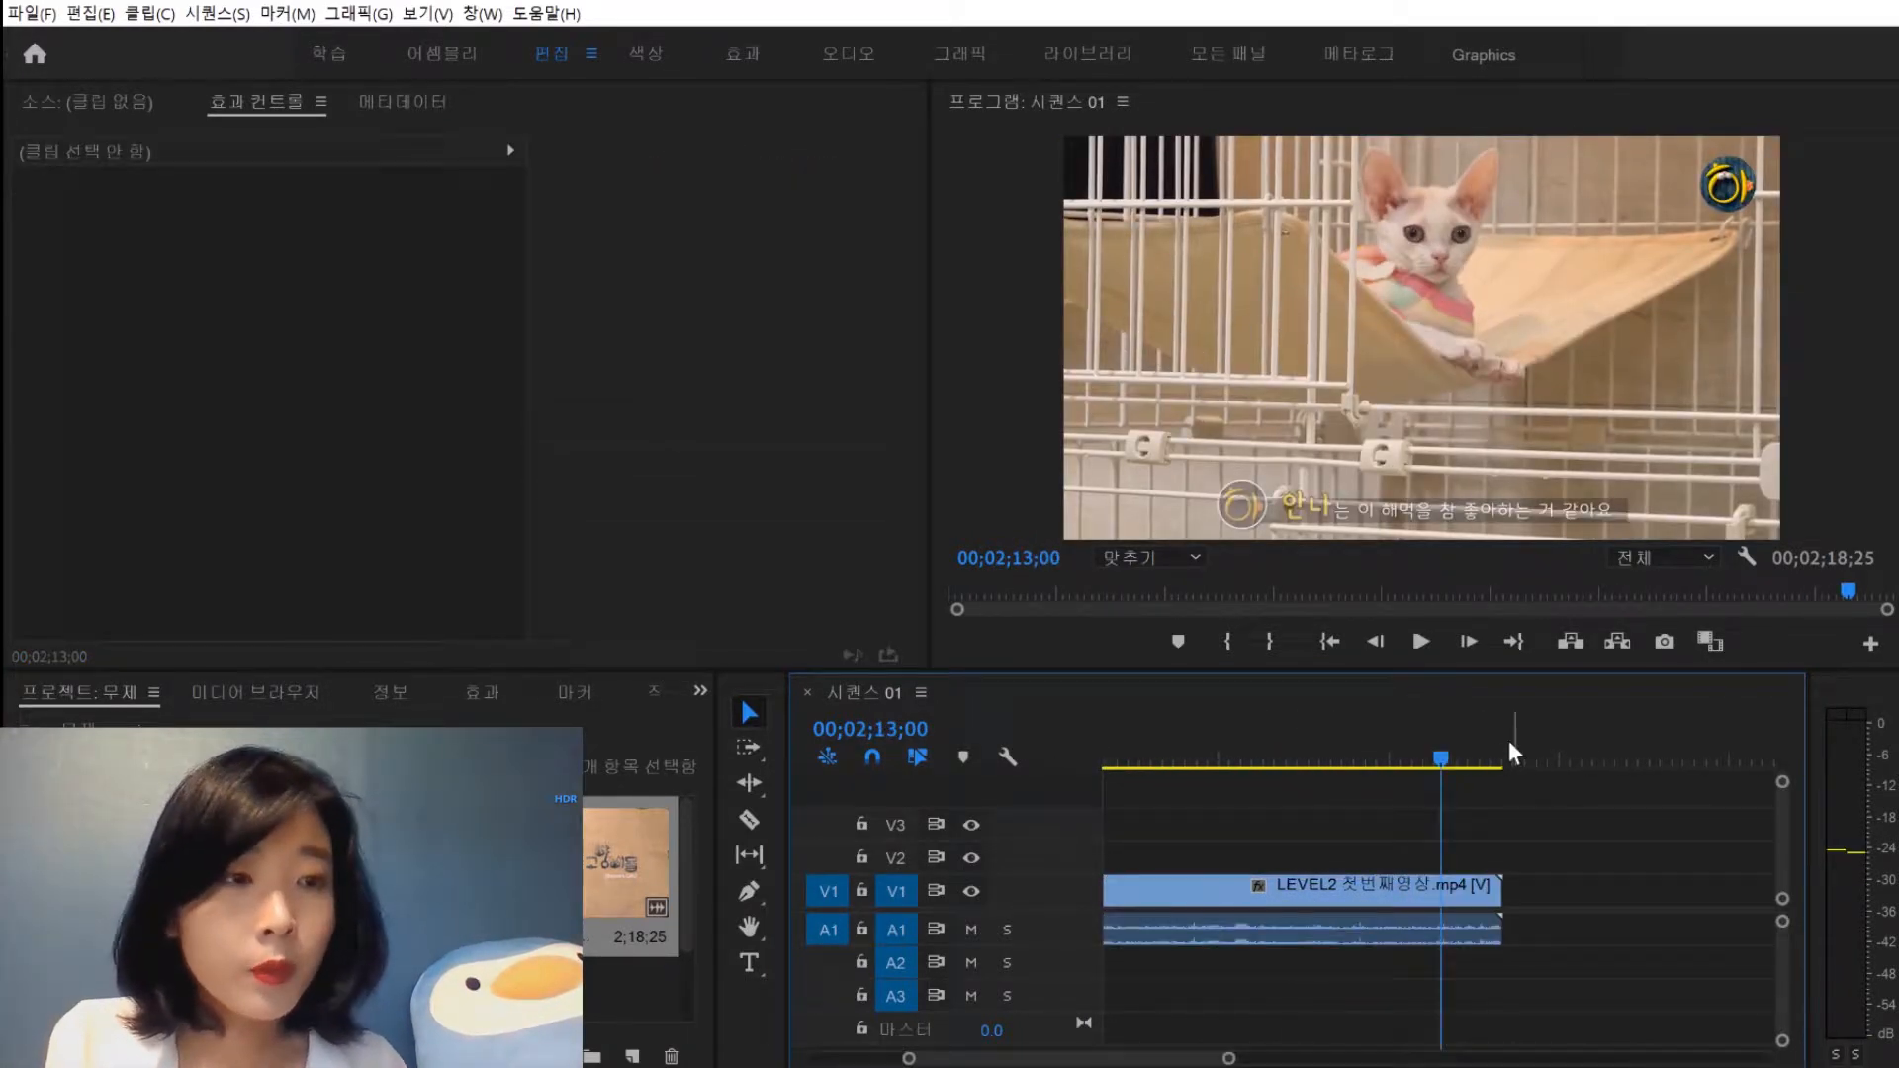
{"action": "left_click_drag", "start_coordinate": [1439, 747], "coordinate": [1462, 761]}
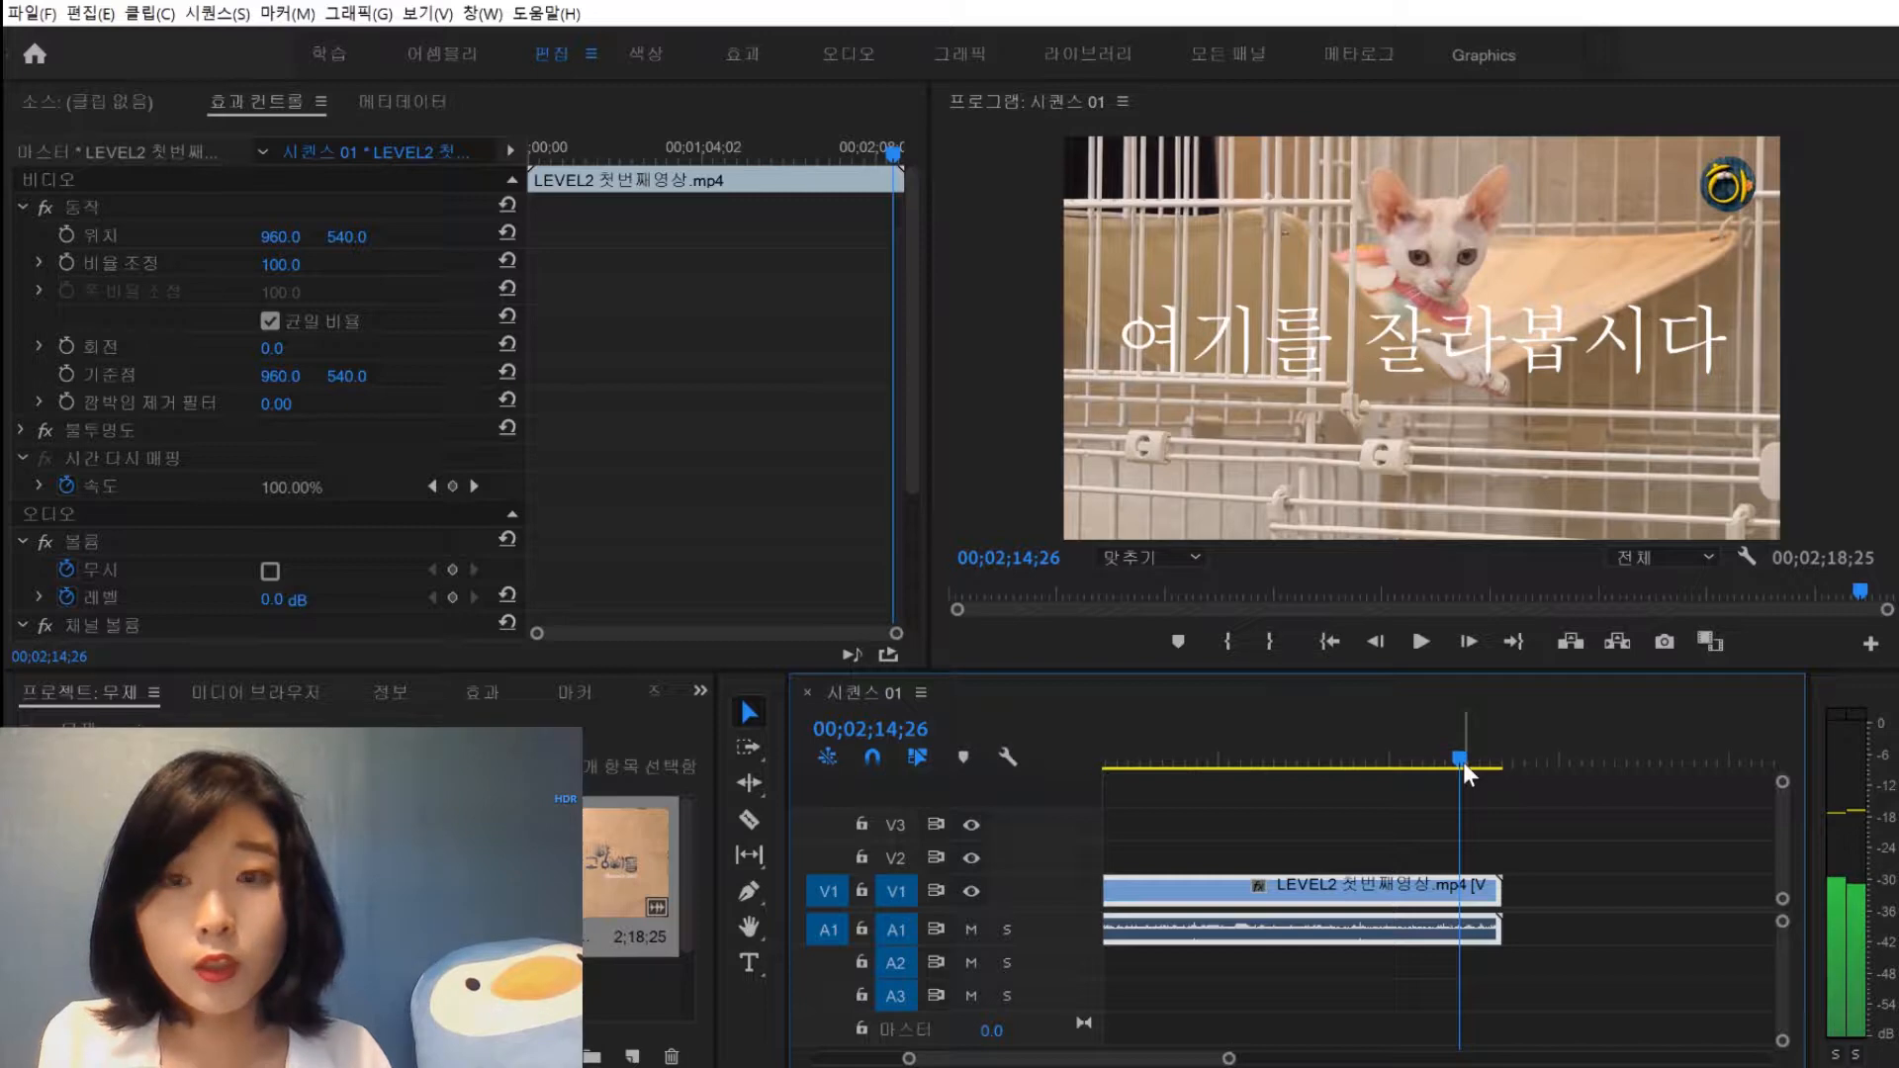
{"action": "left_click", "coordinate": [750, 818]}
{"action": "left_click", "coordinate": [1462, 890]}
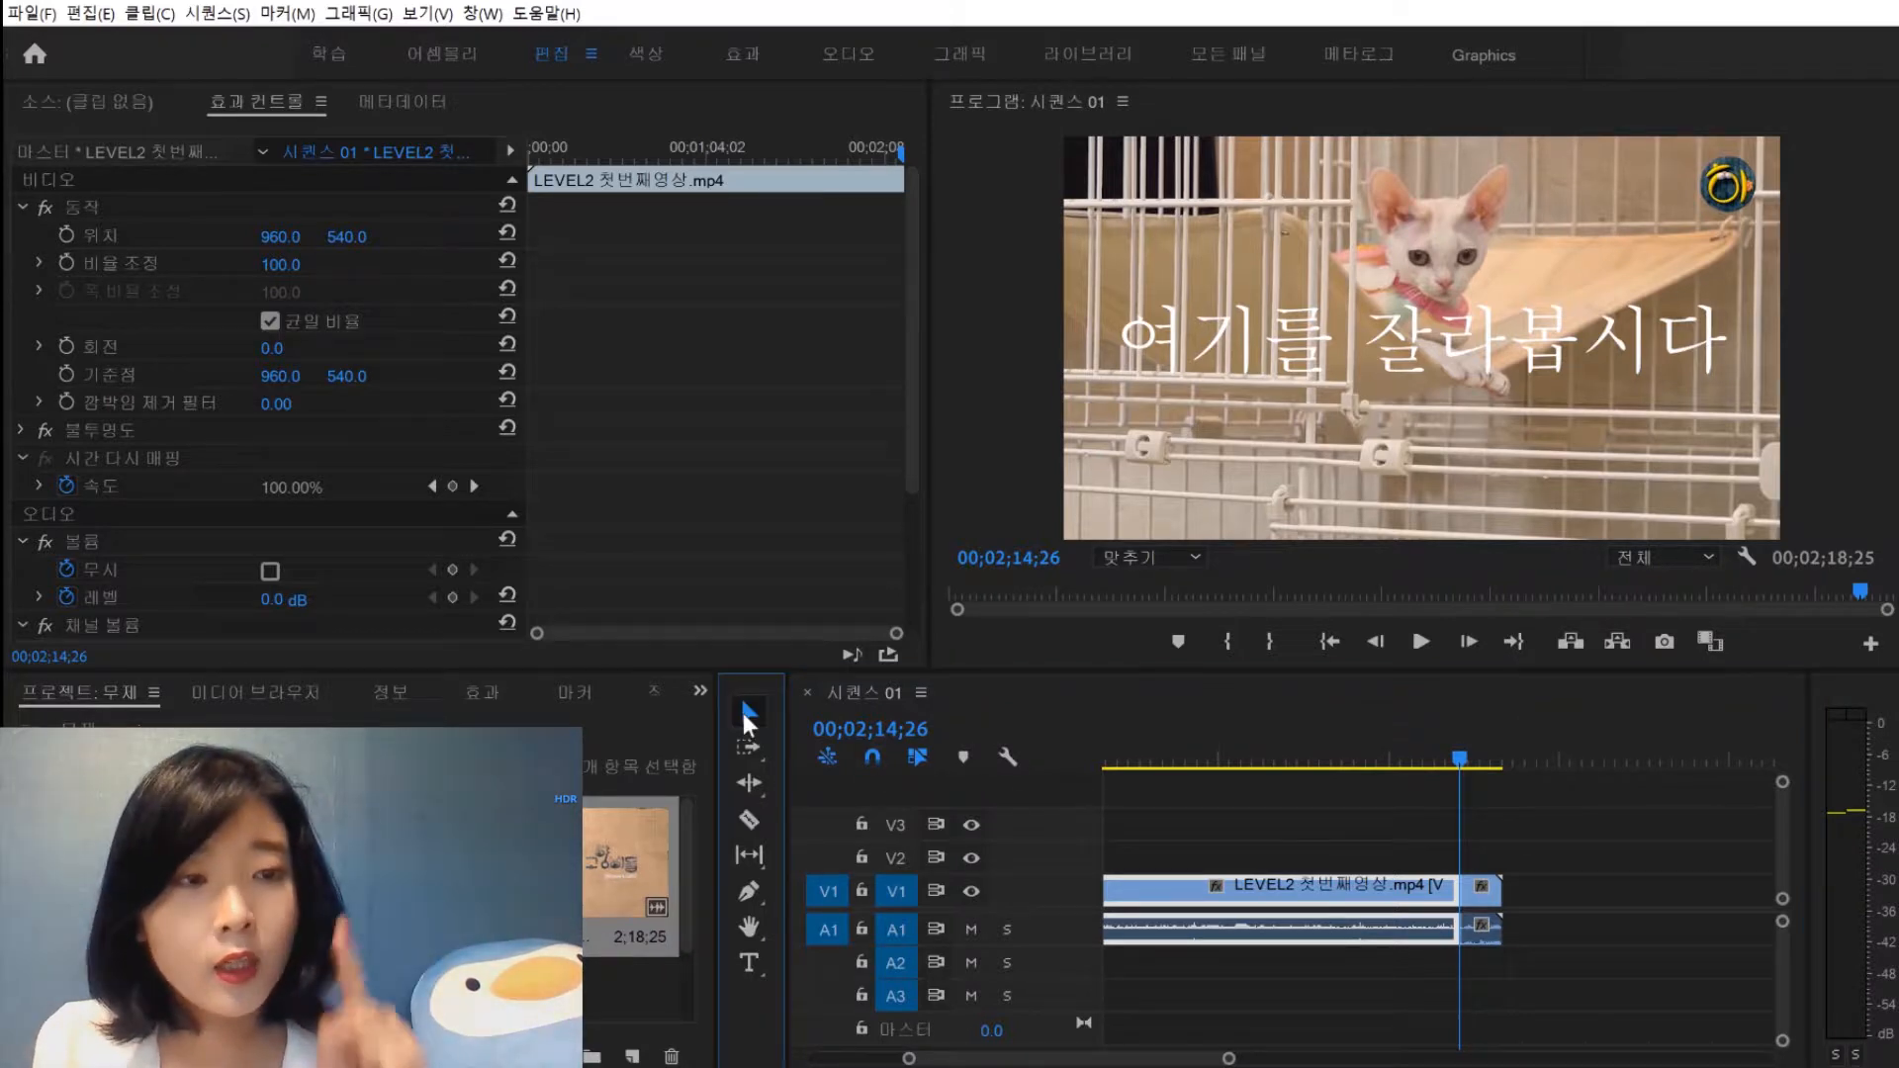
Try a plain delete of the short piece after the cut and undo it
{"action": "left_click", "coordinate": [746, 713]}
{"action": "left_click", "coordinate": [1480, 928]}
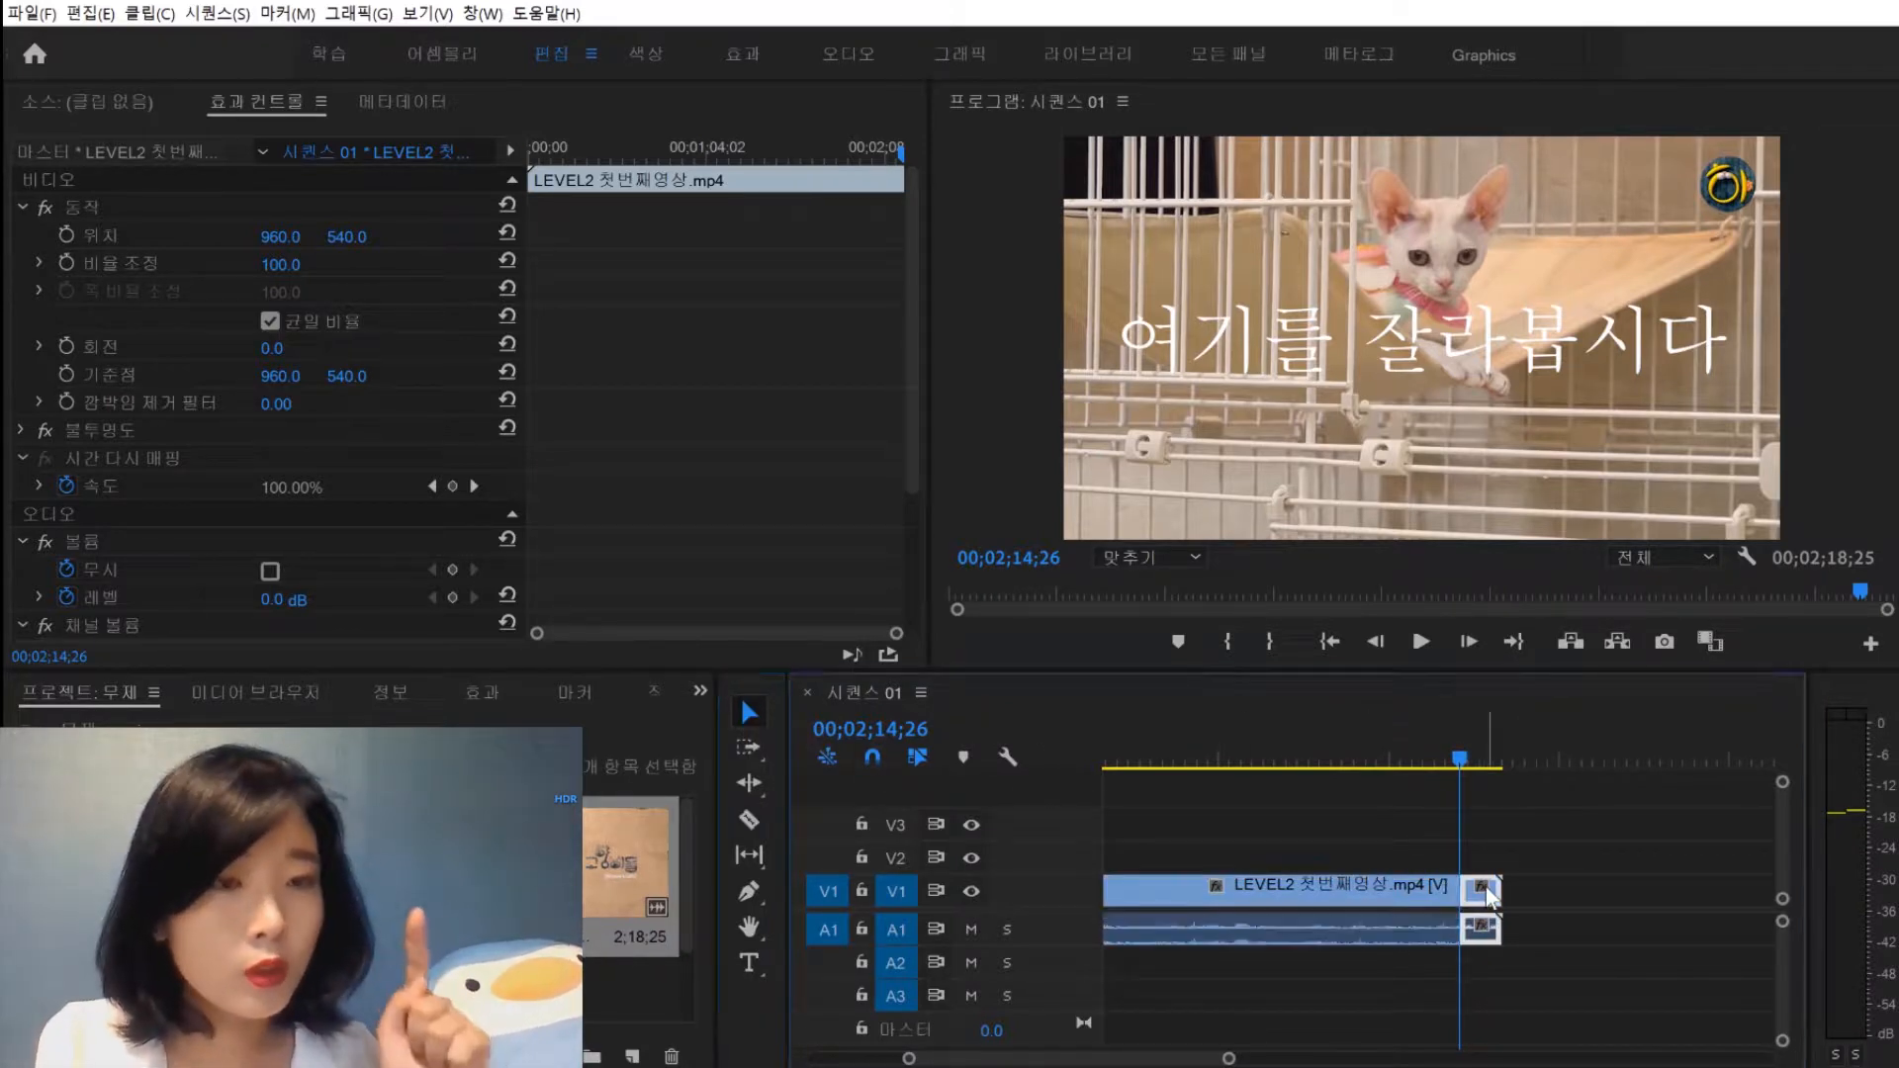
{"action": "key", "text": "Delete"}
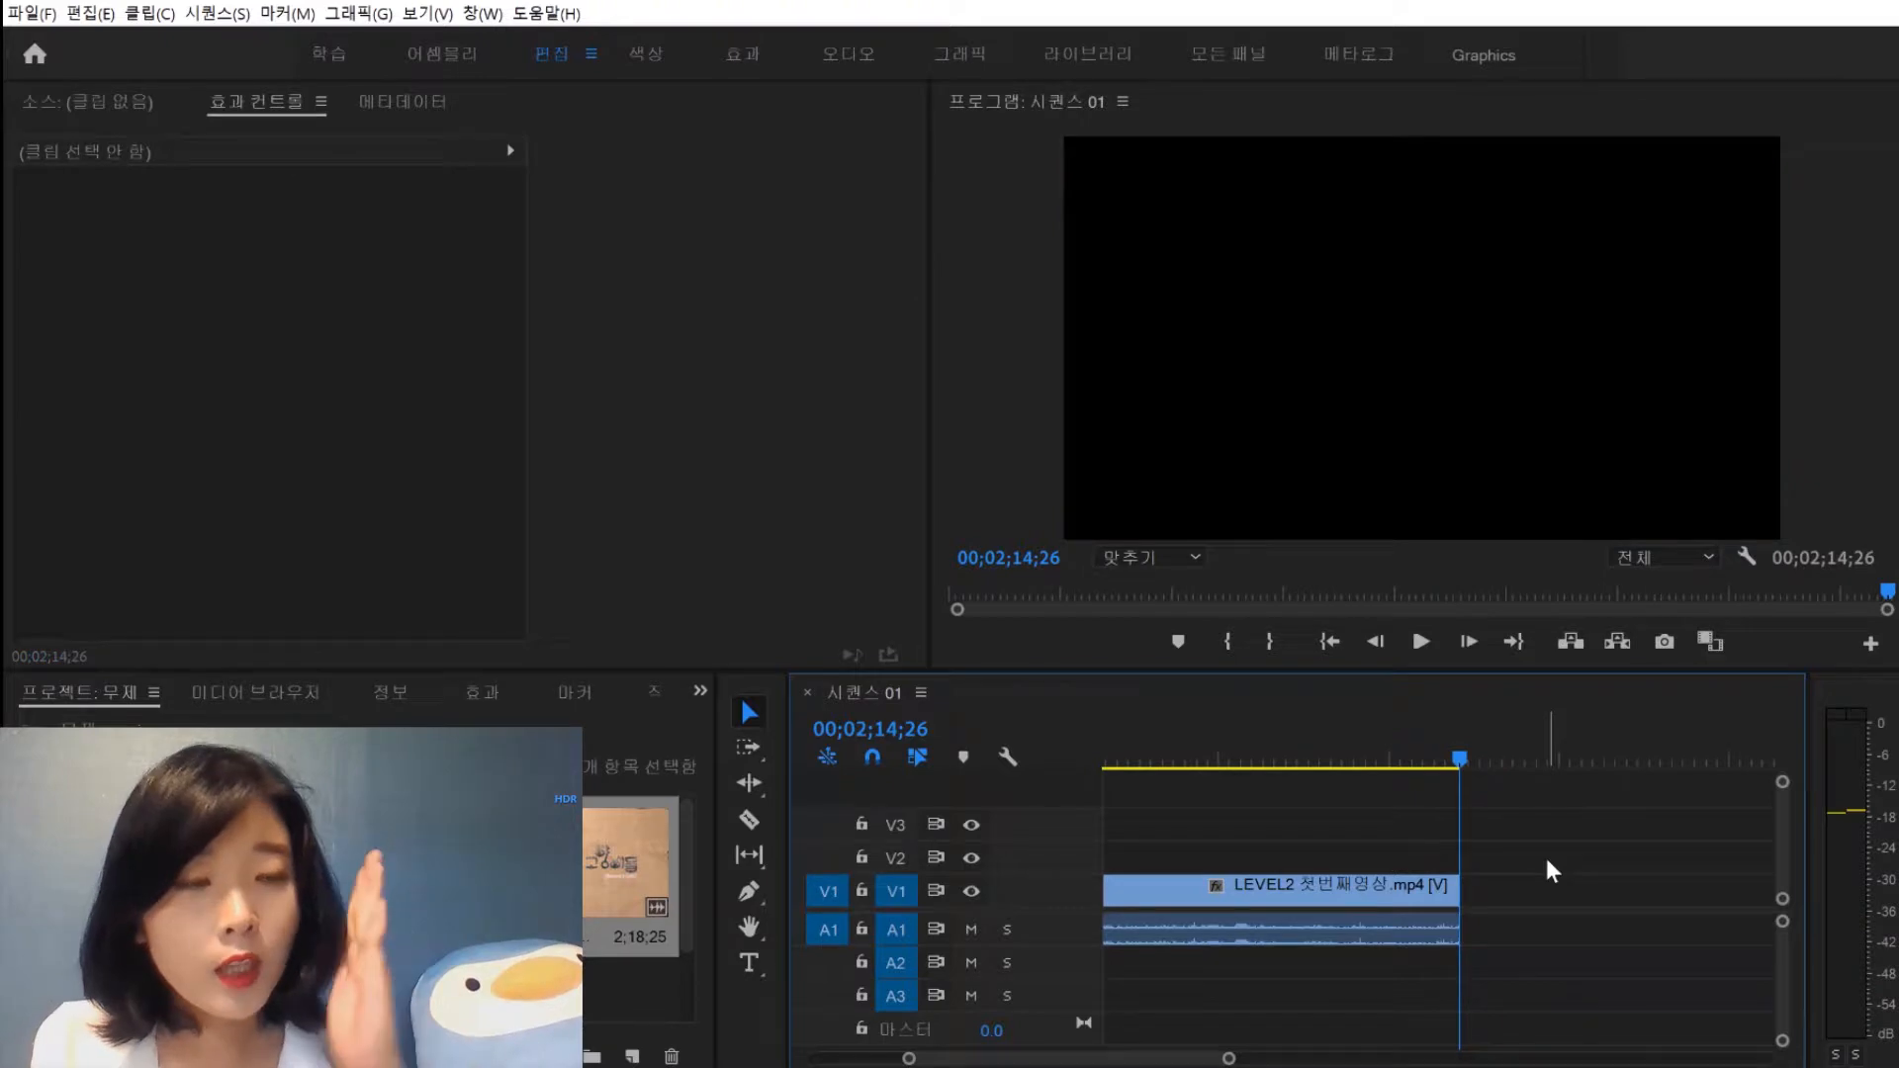
{"action": "key", "text": "ctrl+z"}
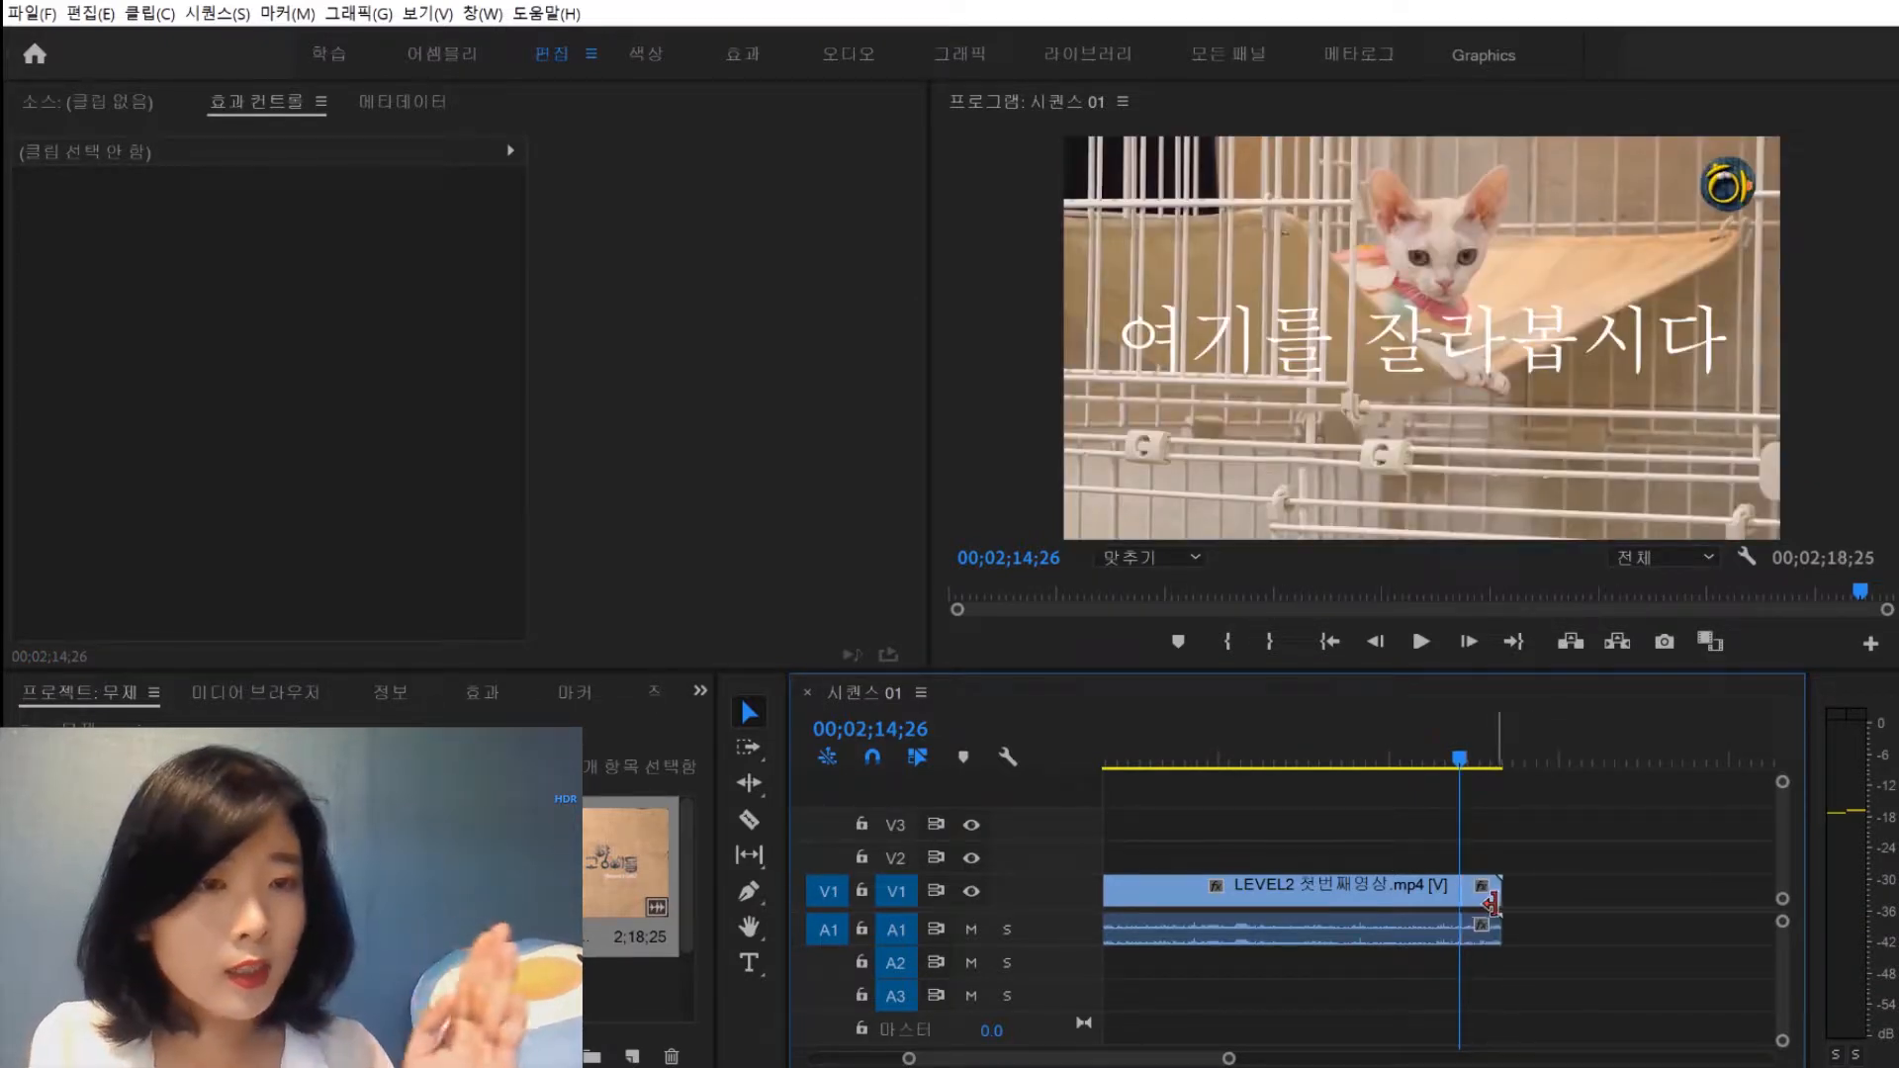
Ripple-delete the short piece after the cut and place LEVEL2 세번째영상.mp4 on V1 directly behind the first clip
{"action": "left_click", "coordinate": [1485, 903]}
{"action": "right_click", "coordinate": [1488, 905]}
{"action": "right_click", "coordinate": [1473, 900]}
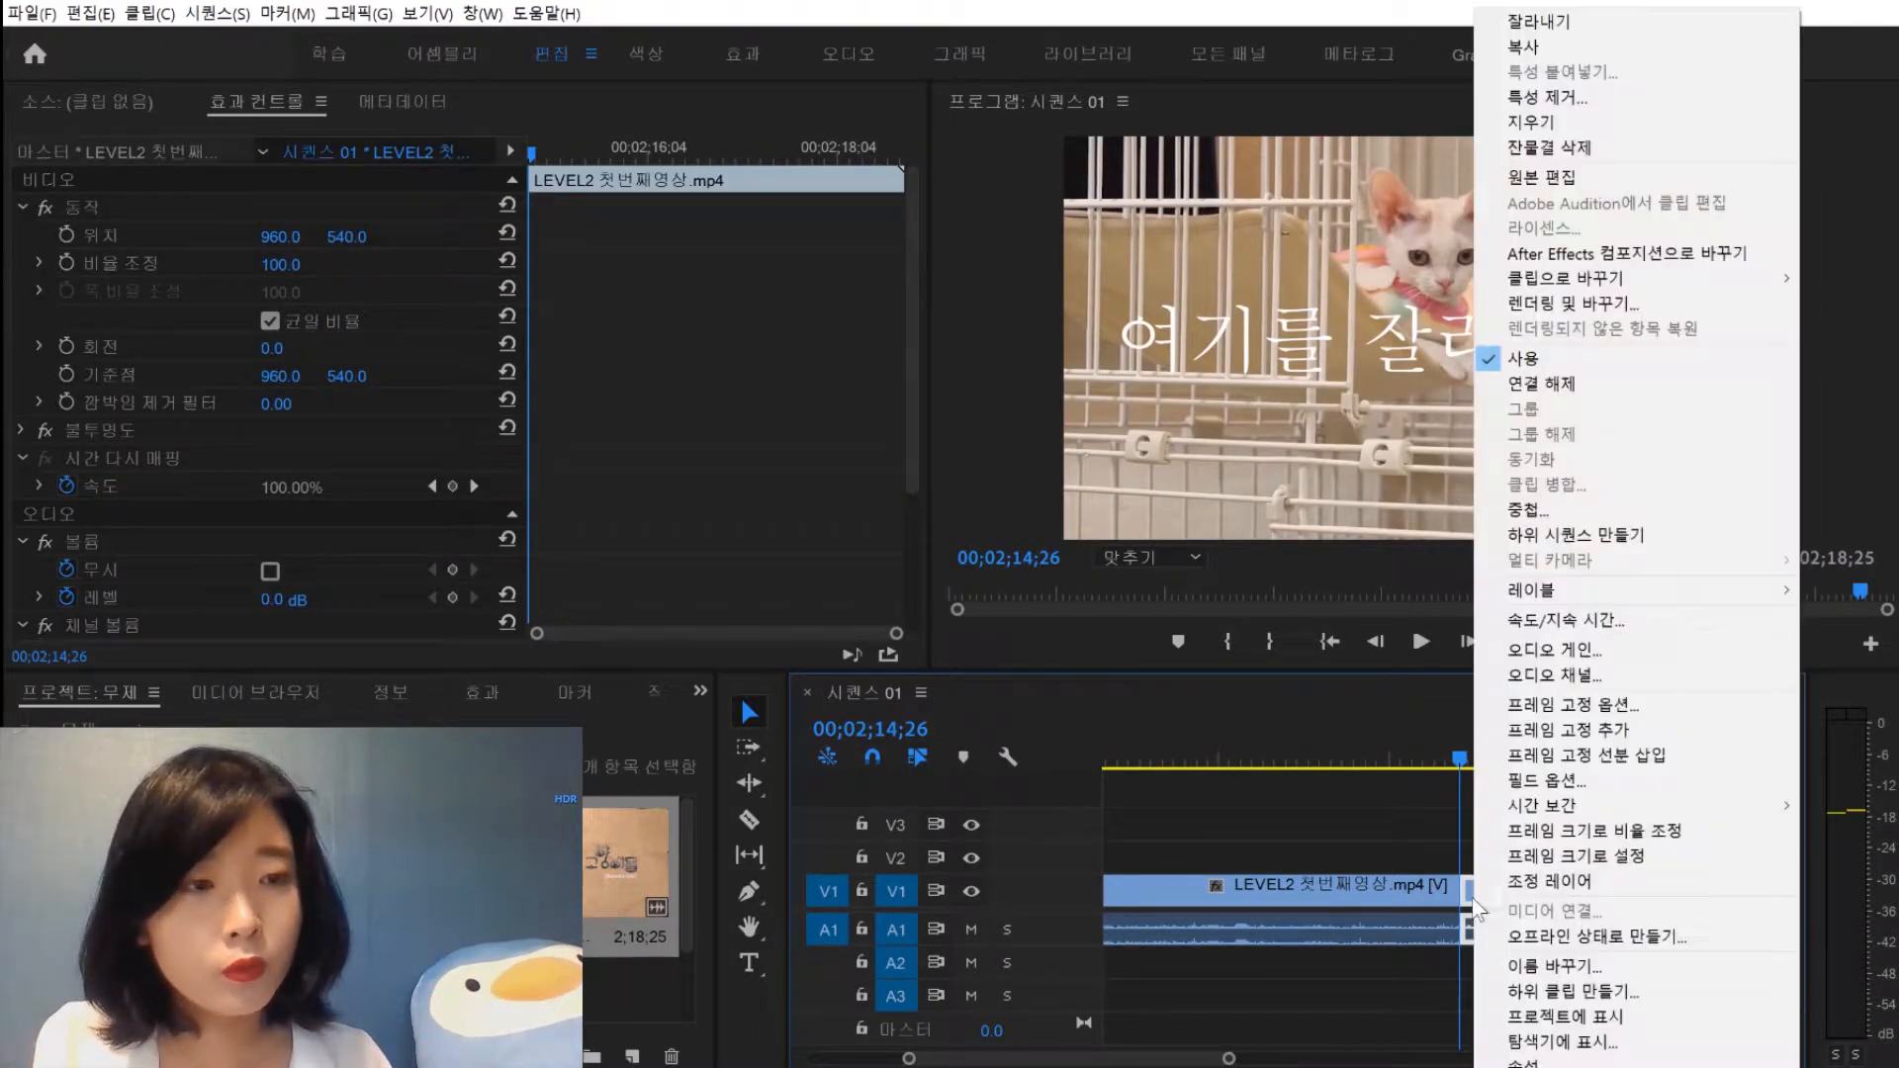
{"action": "key", "text": "Escape"}
{"action": "right_click", "coordinate": [1472, 900]}
{"action": "key", "text": "Escape"}
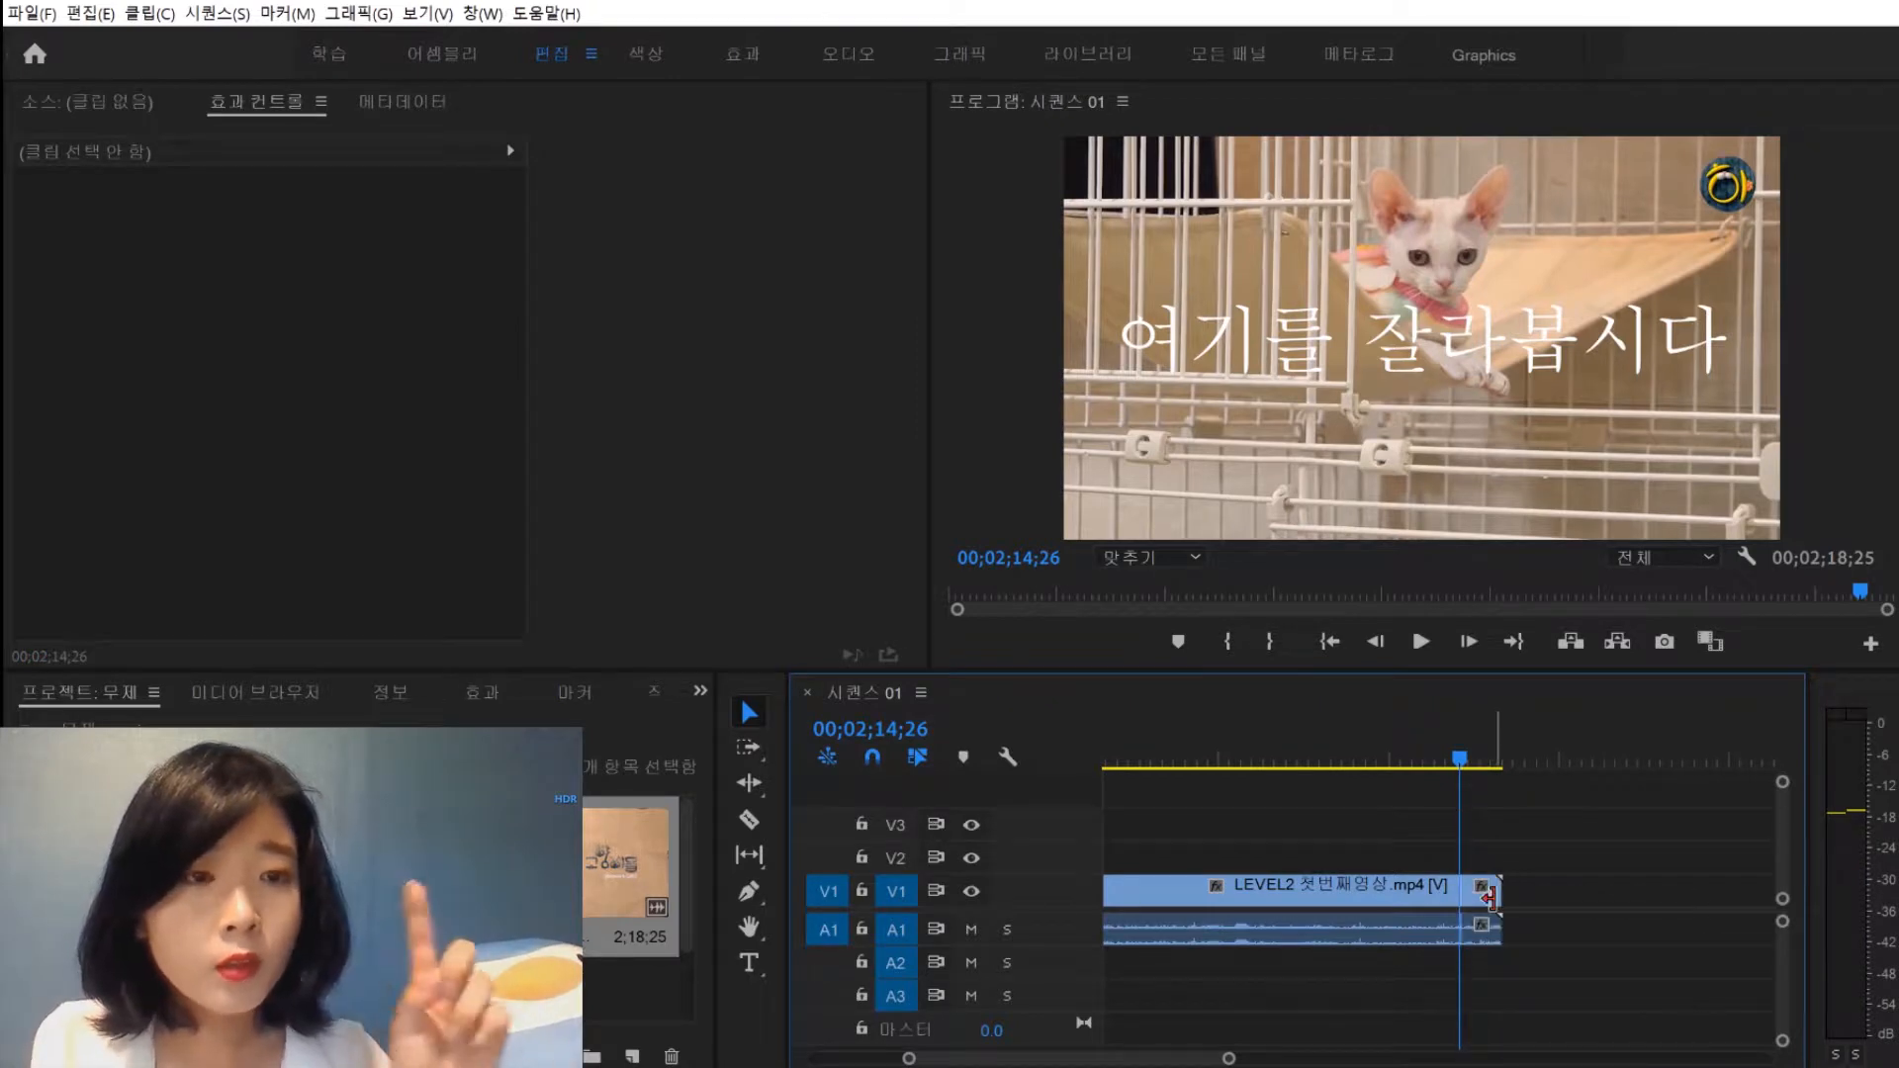
{"action": "left_click", "coordinate": [1485, 903]}
{"action": "right_click", "coordinate": [1485, 904]}
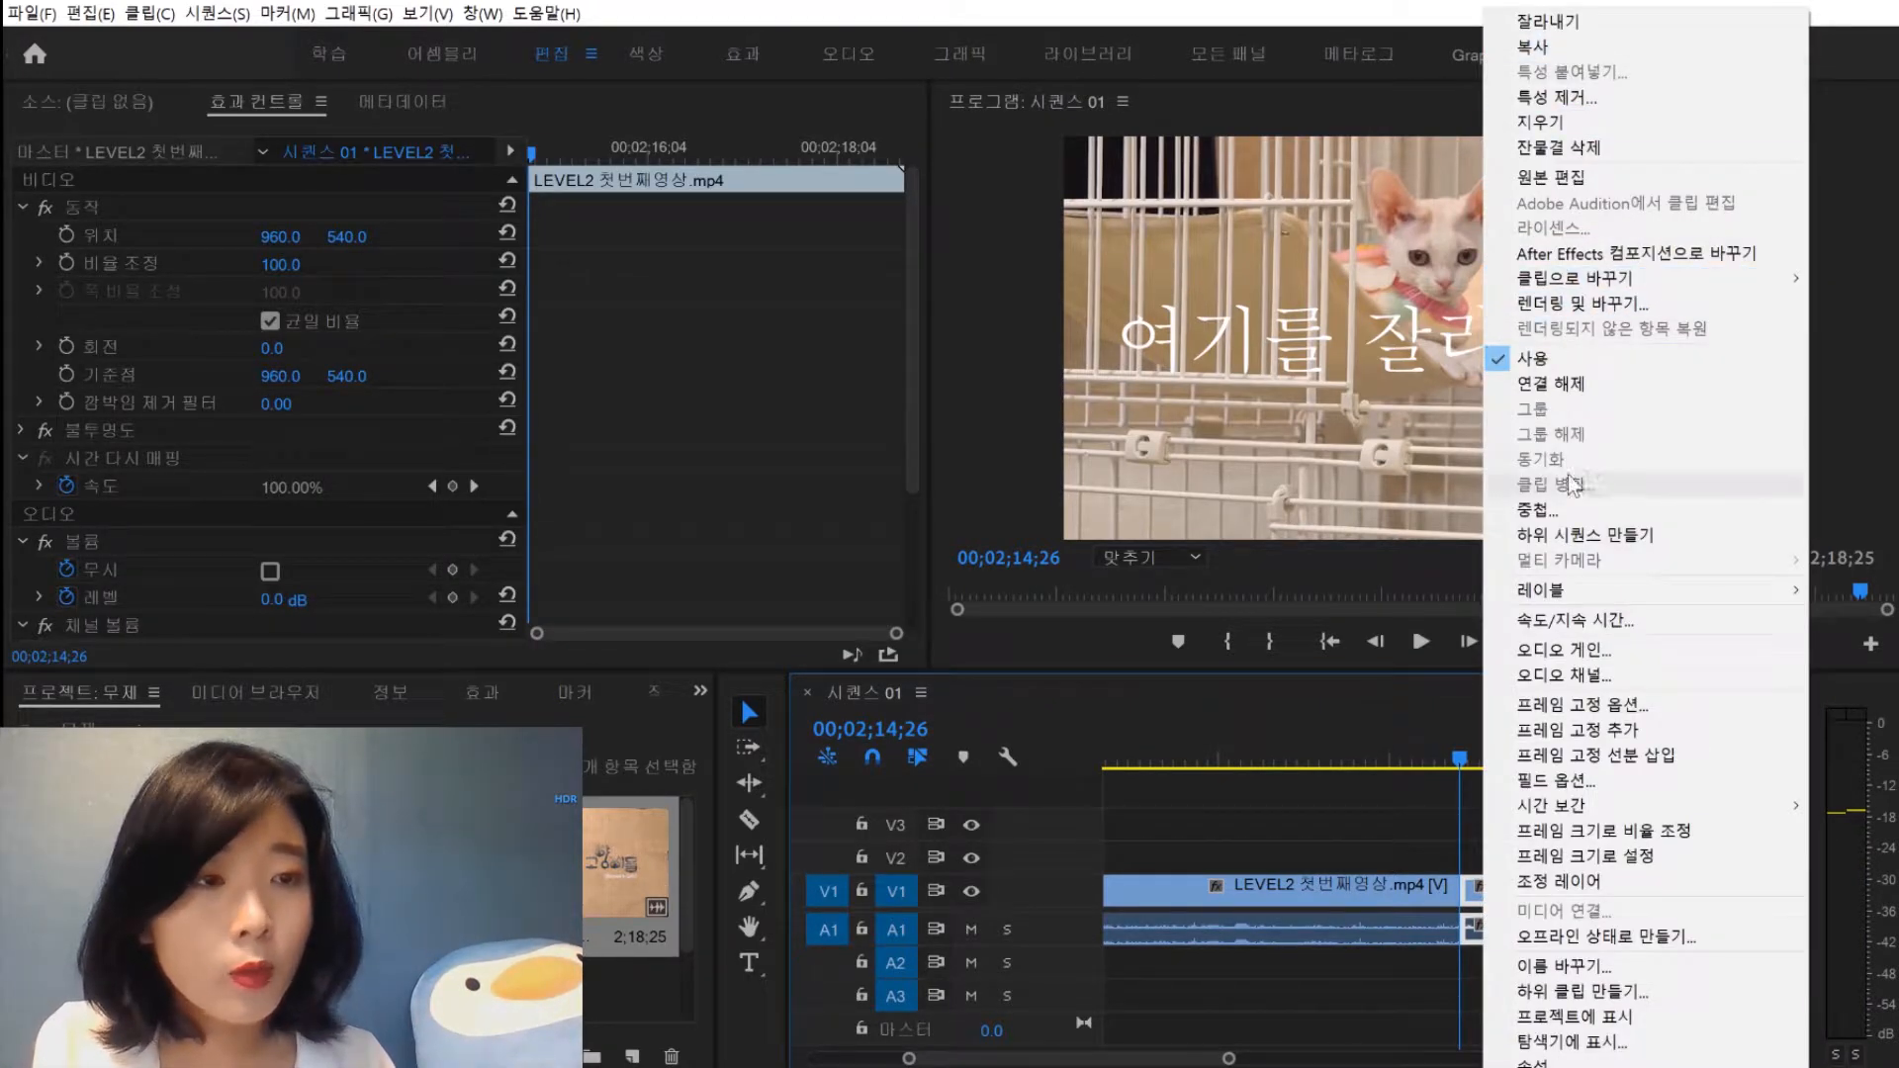
{"action": "left_click", "coordinate": [1558, 146]}
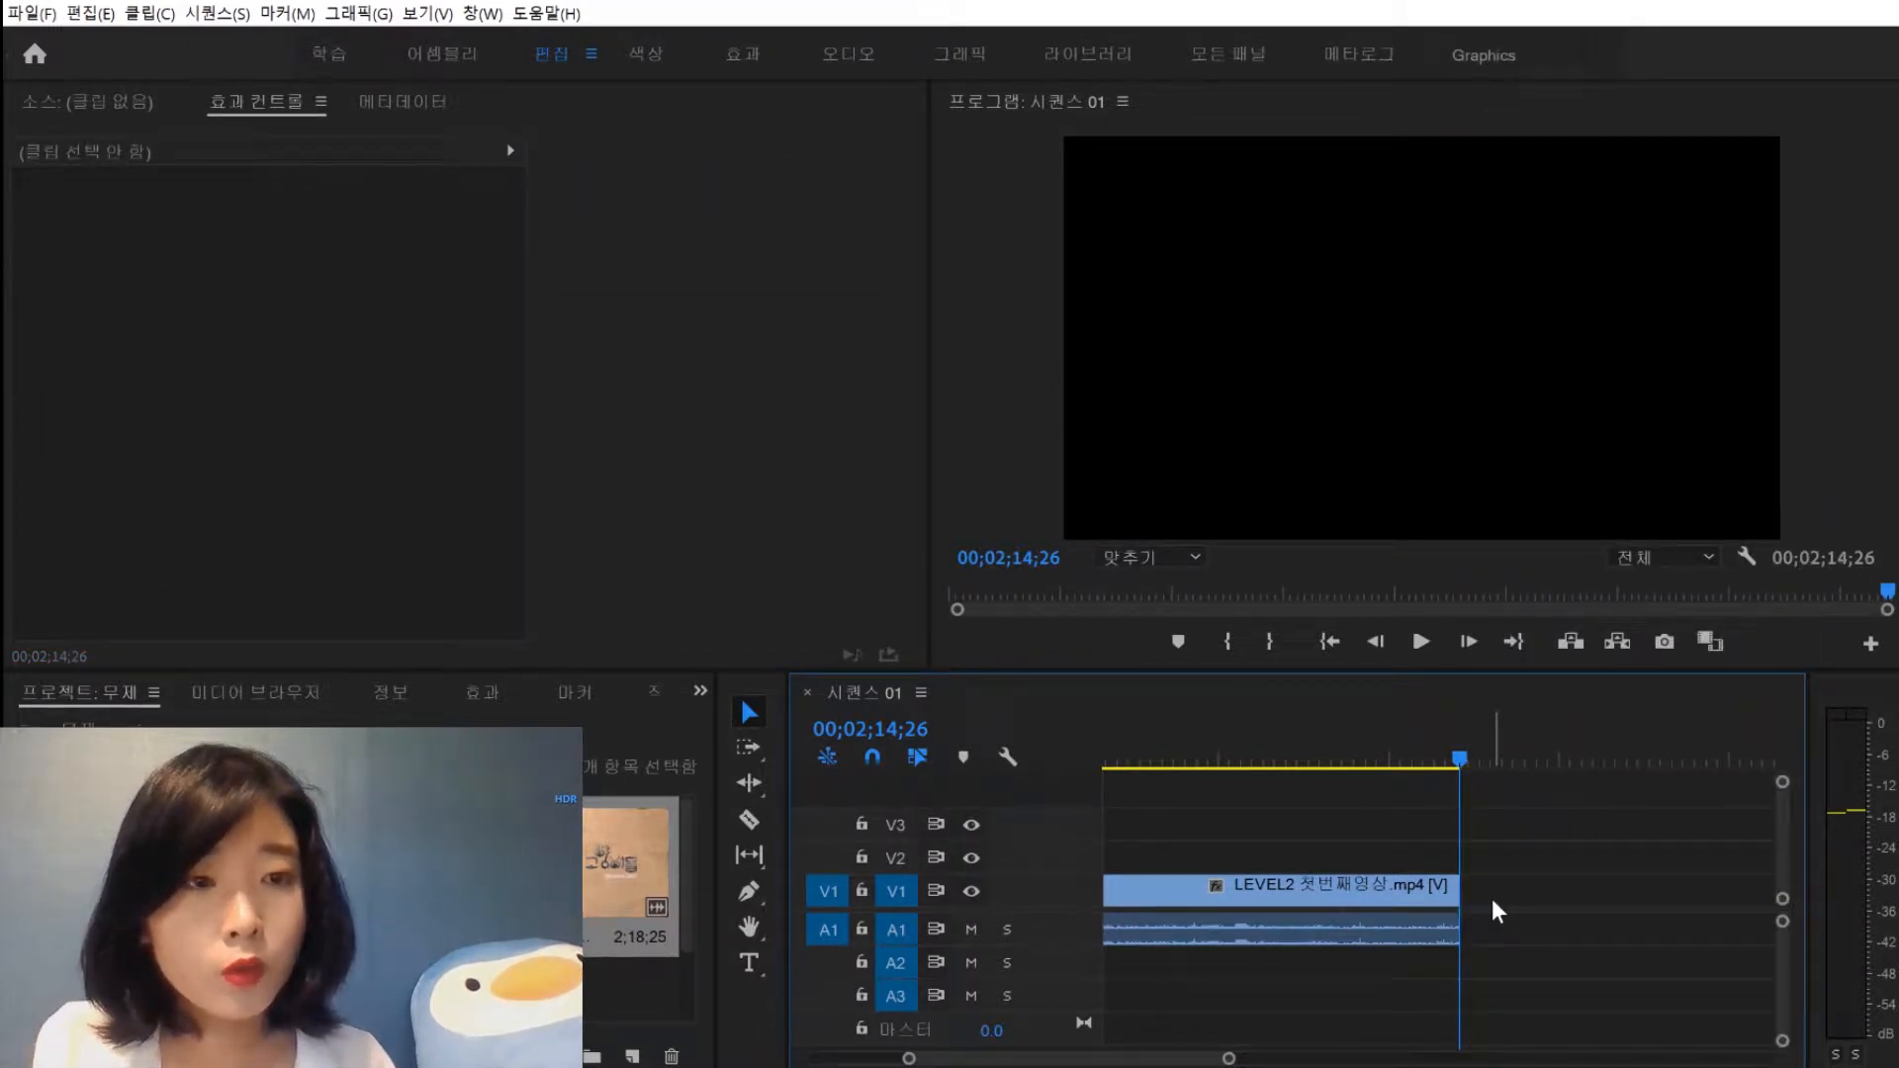
{"action": "left_click_drag", "start_coordinate": [351, 860], "coordinate": [1463, 902]}
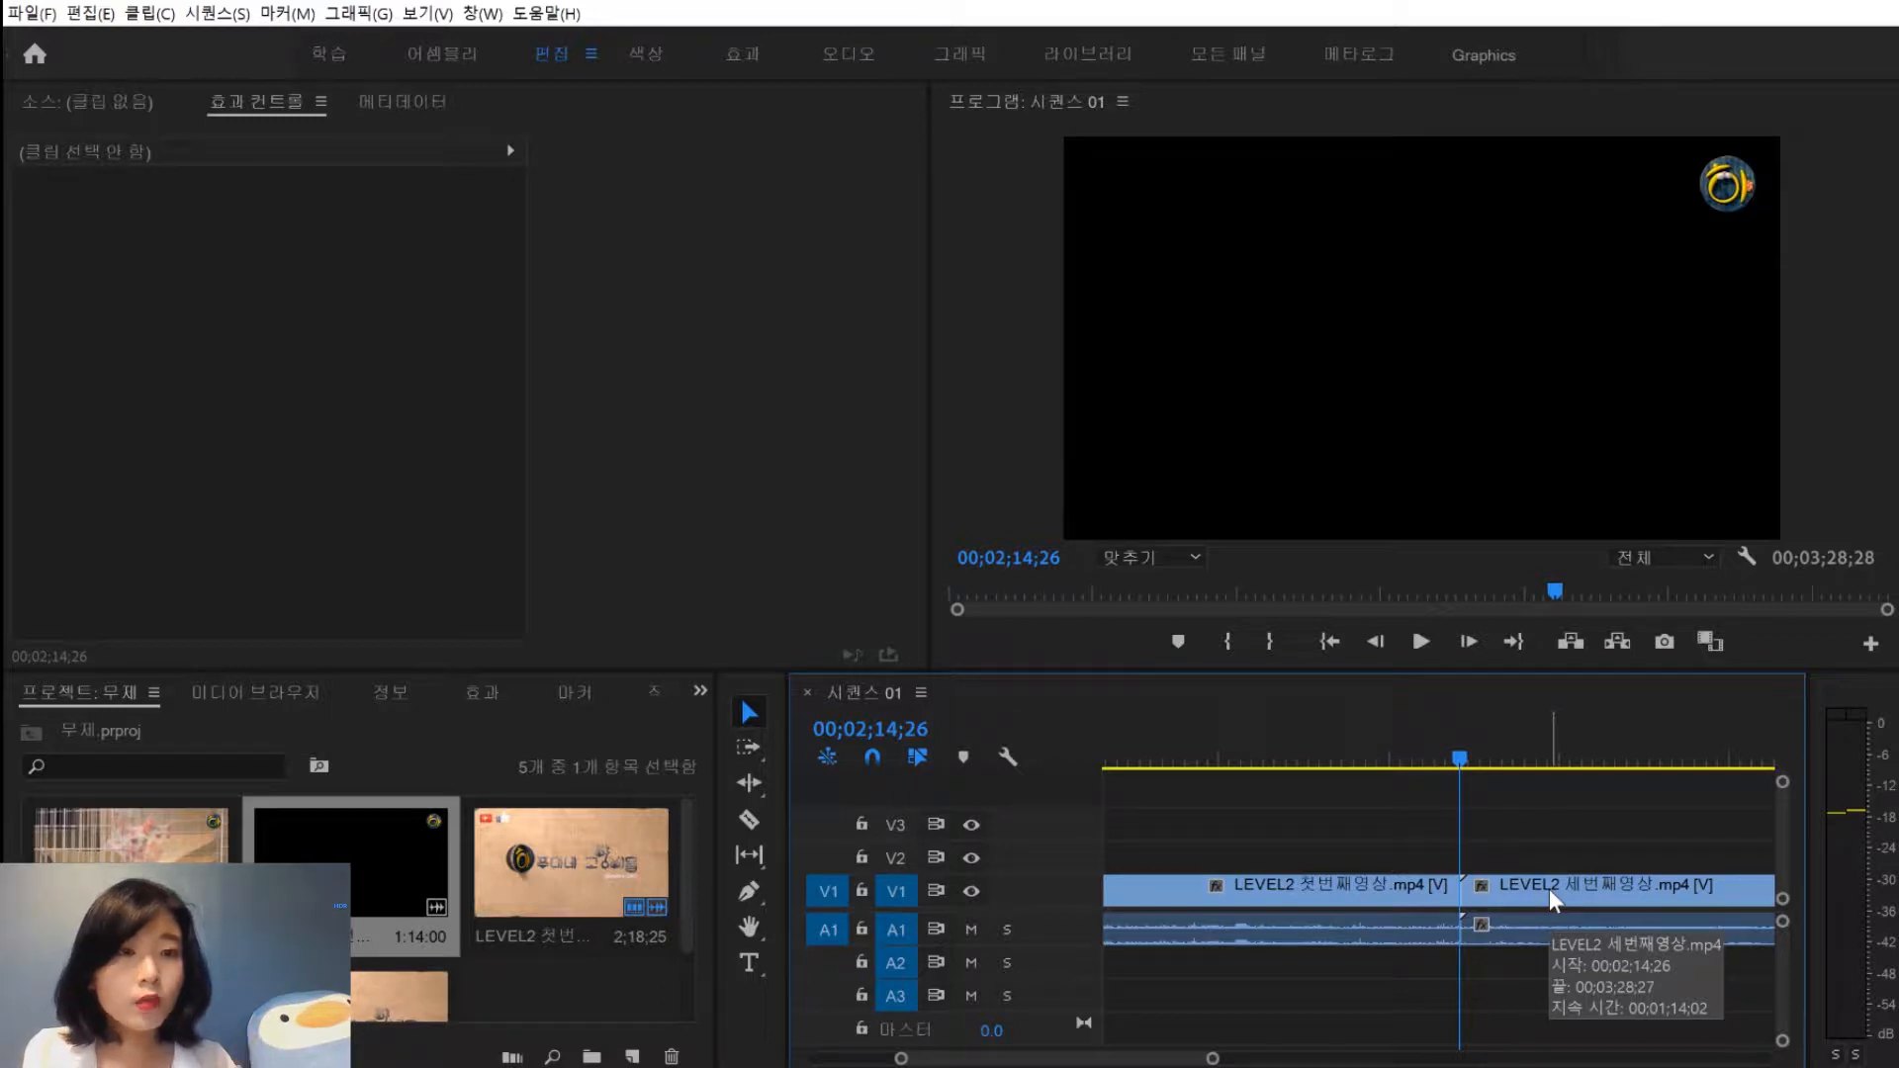
Open LEVEL2 두번째영상.mp4 in the Source monitor and mark its out point at 00;03;11;23
{"action": "left_click", "coordinate": [128, 890]}
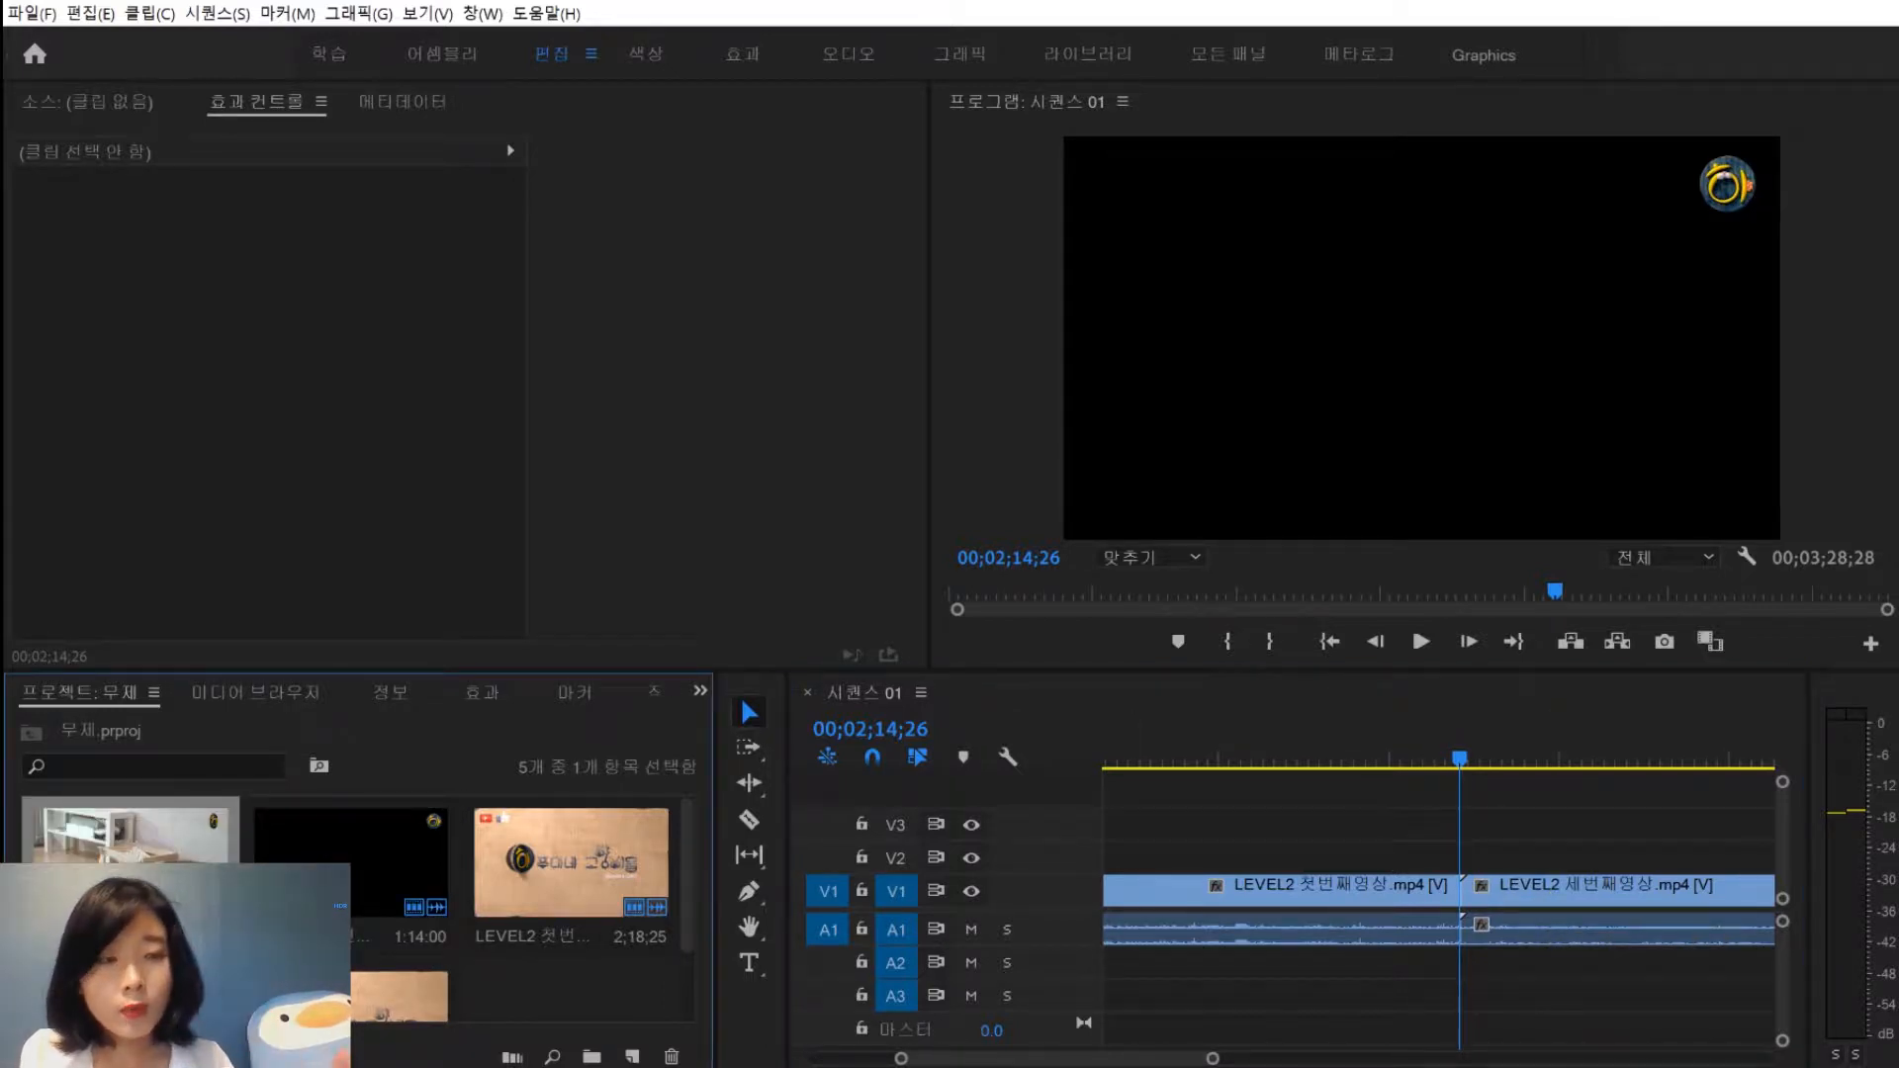
{"action": "double_click", "coordinate": [128, 891]}
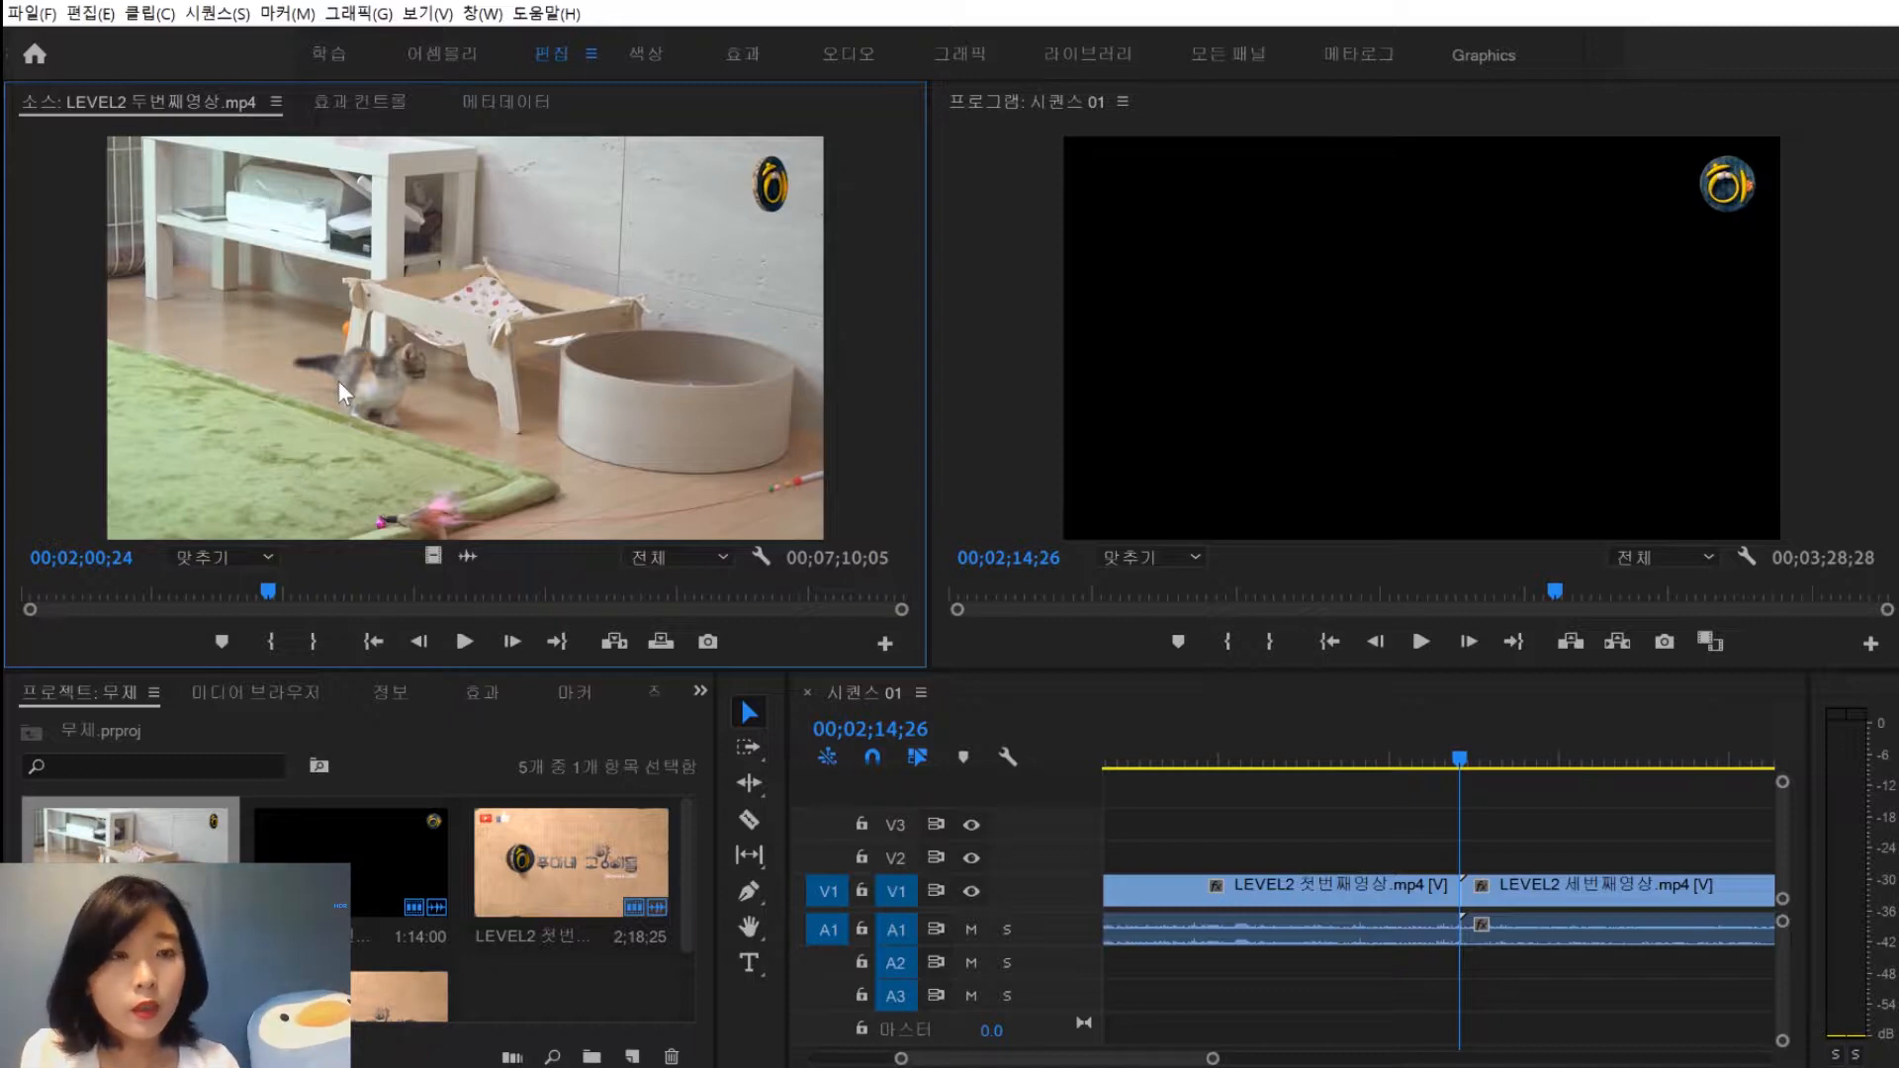
{"action": "left_click_drag", "start_coordinate": [267, 591], "coordinate": [346, 654]}
{"action": "left_click", "coordinate": [326, 641]}
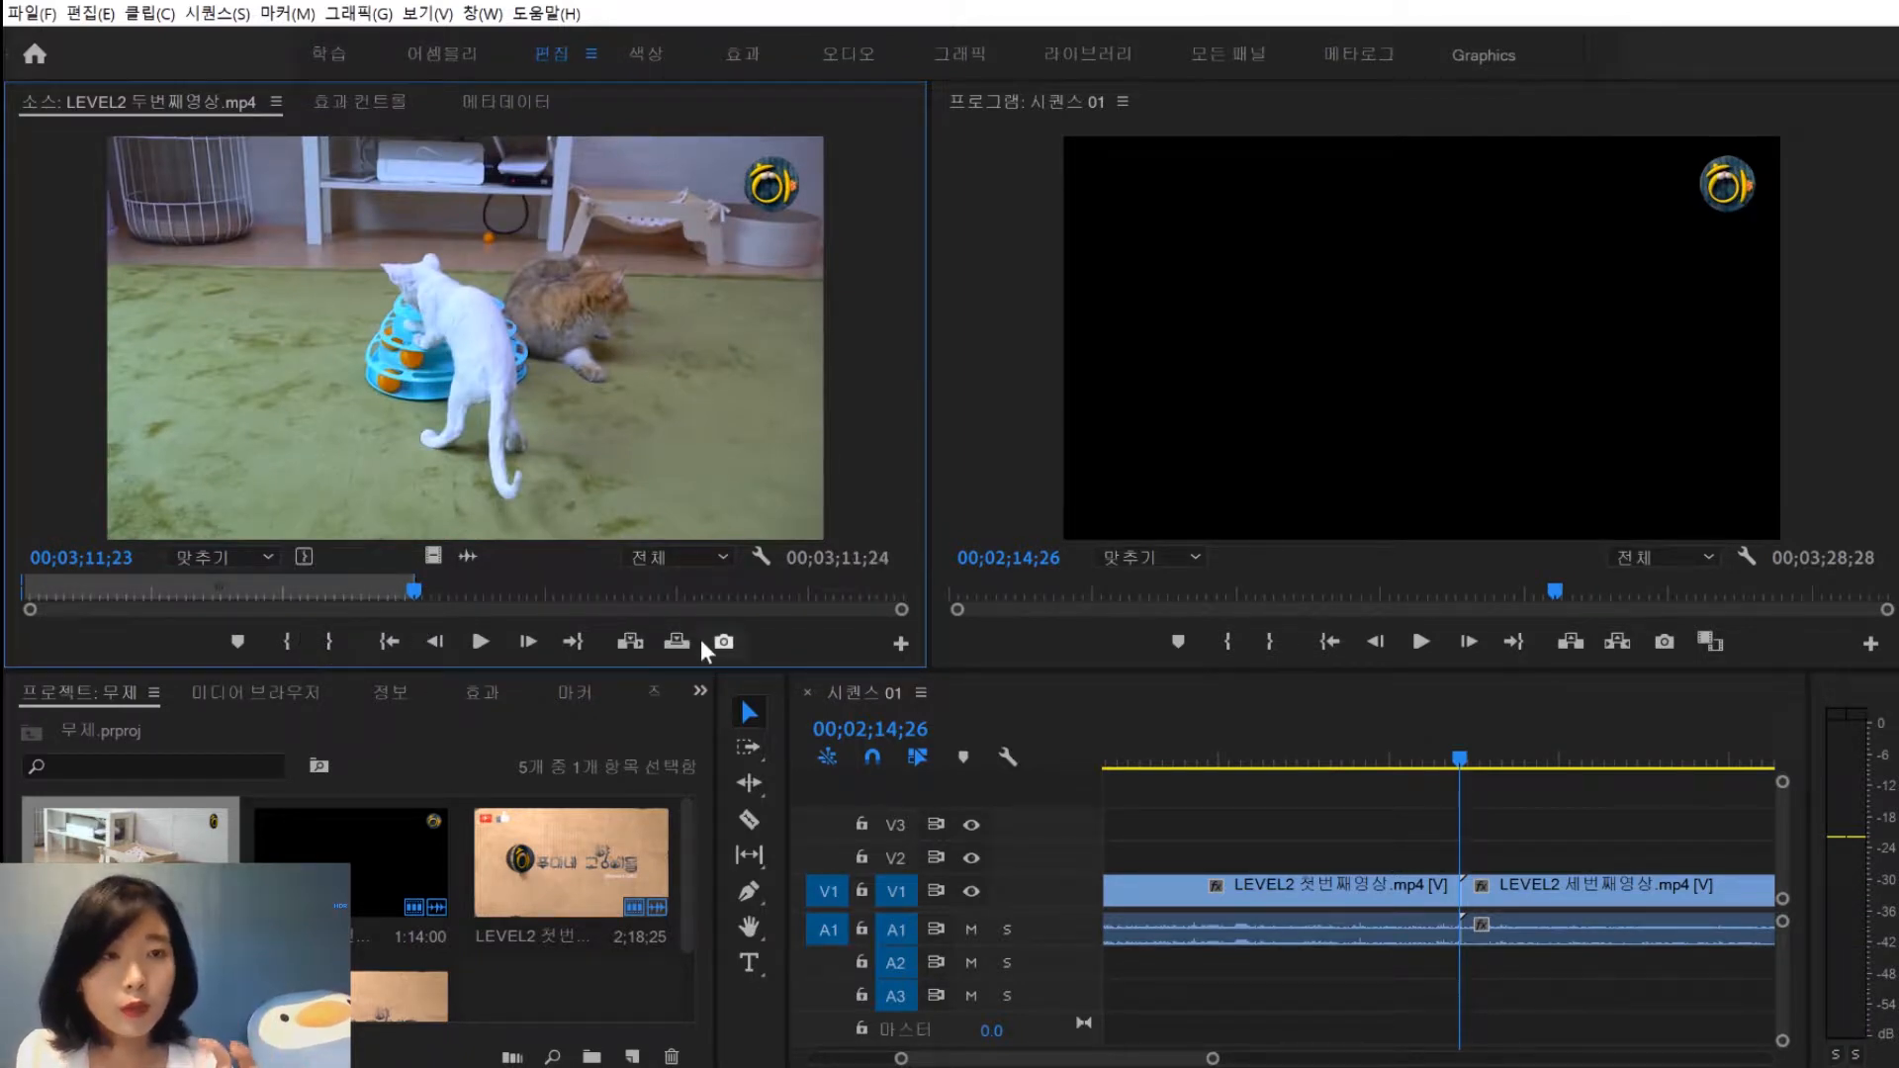
Insert the marked range of LEVEL2 두번째영상.mp4 between the first and third clips at 00;02;14;26
{"action": "left_click", "coordinate": [637, 646]}
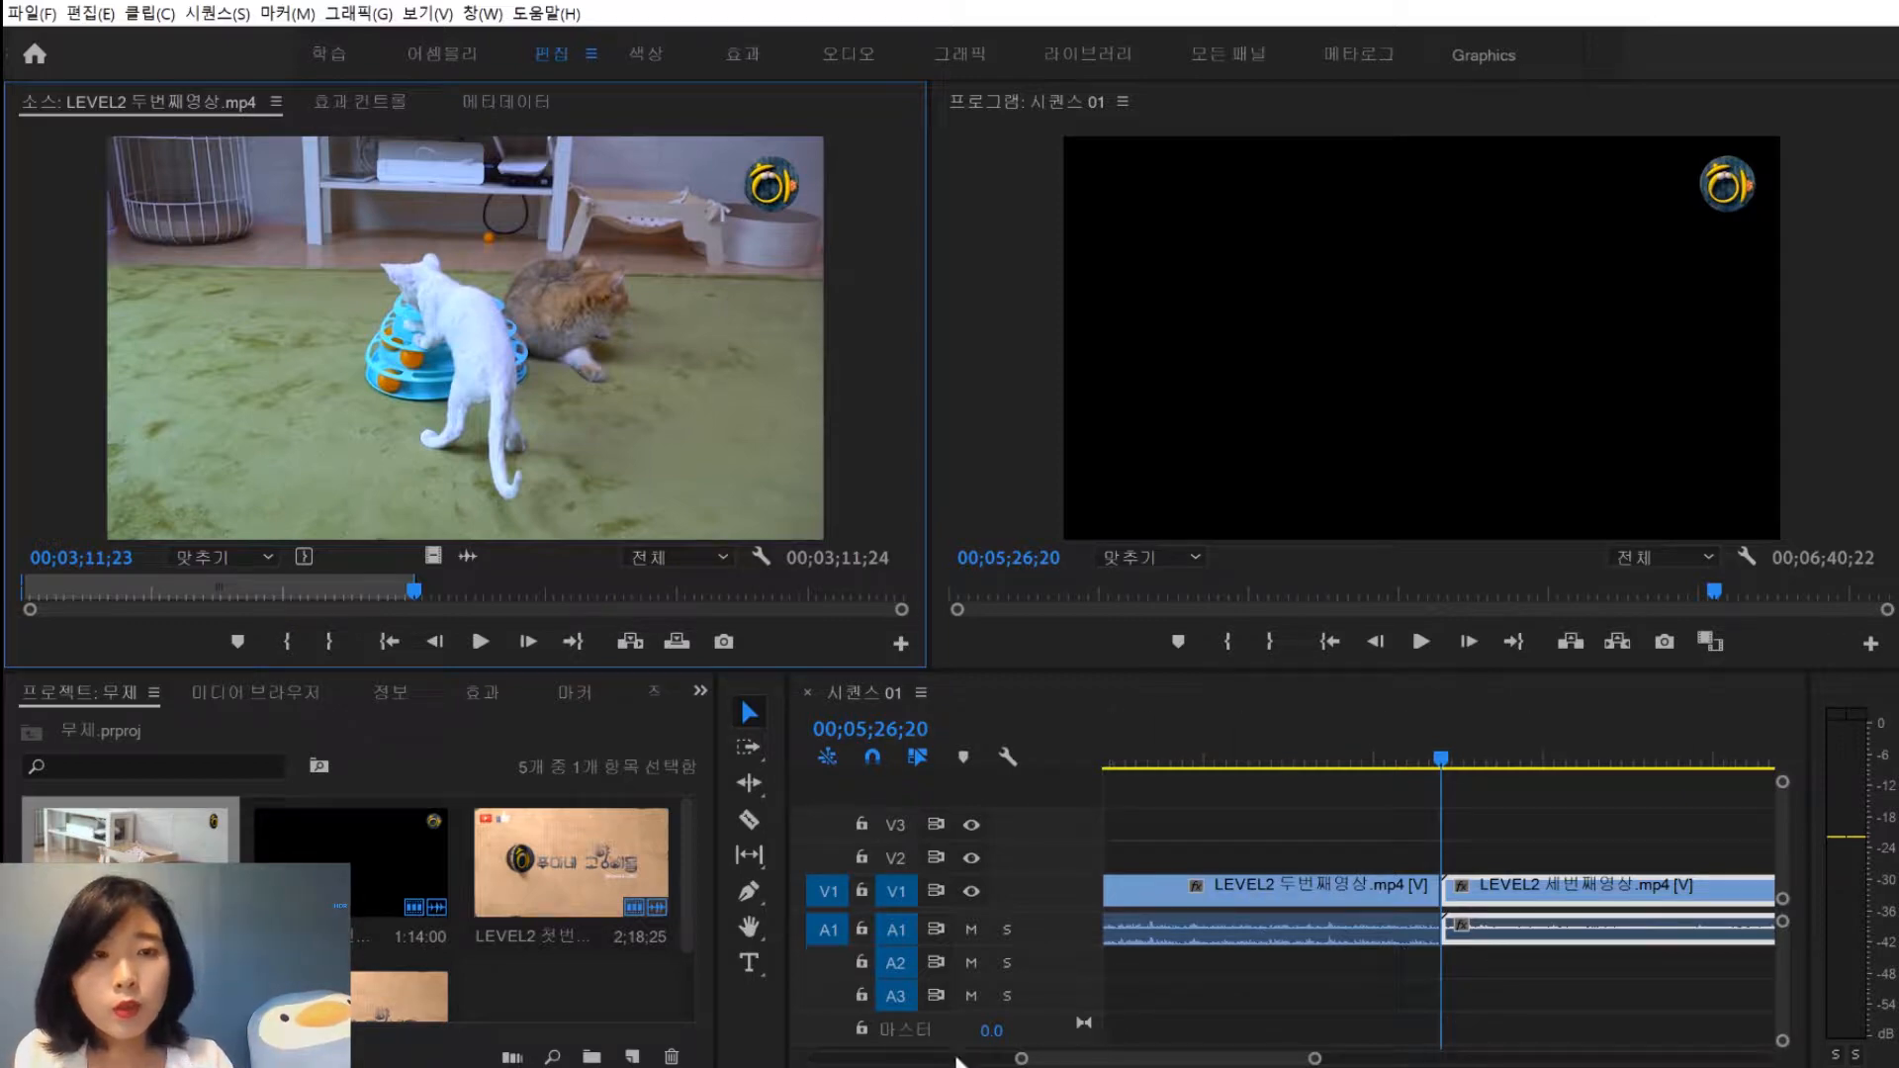
{"action": "key", "text": "ctrl+z"}
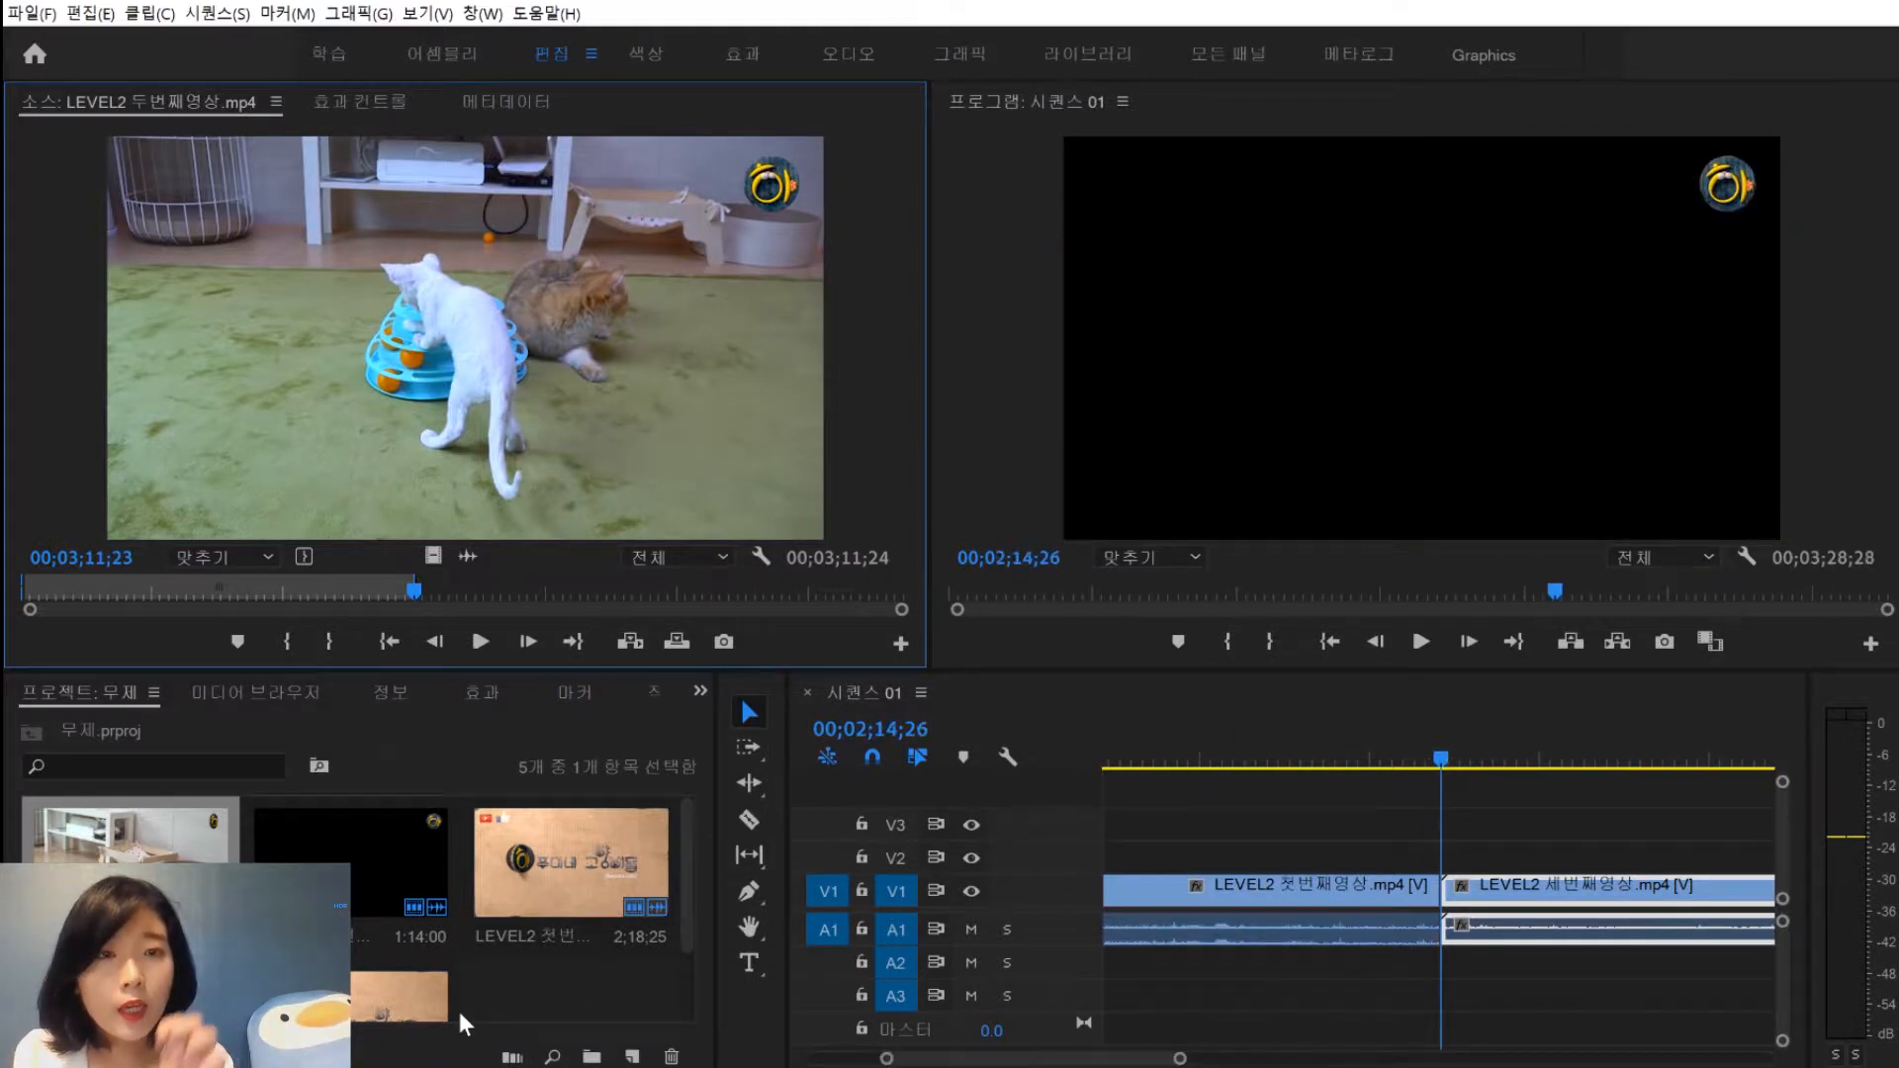
{"action": "left_click_drag", "start_coordinate": [1180, 1057], "coordinate": [1577, 1050]}
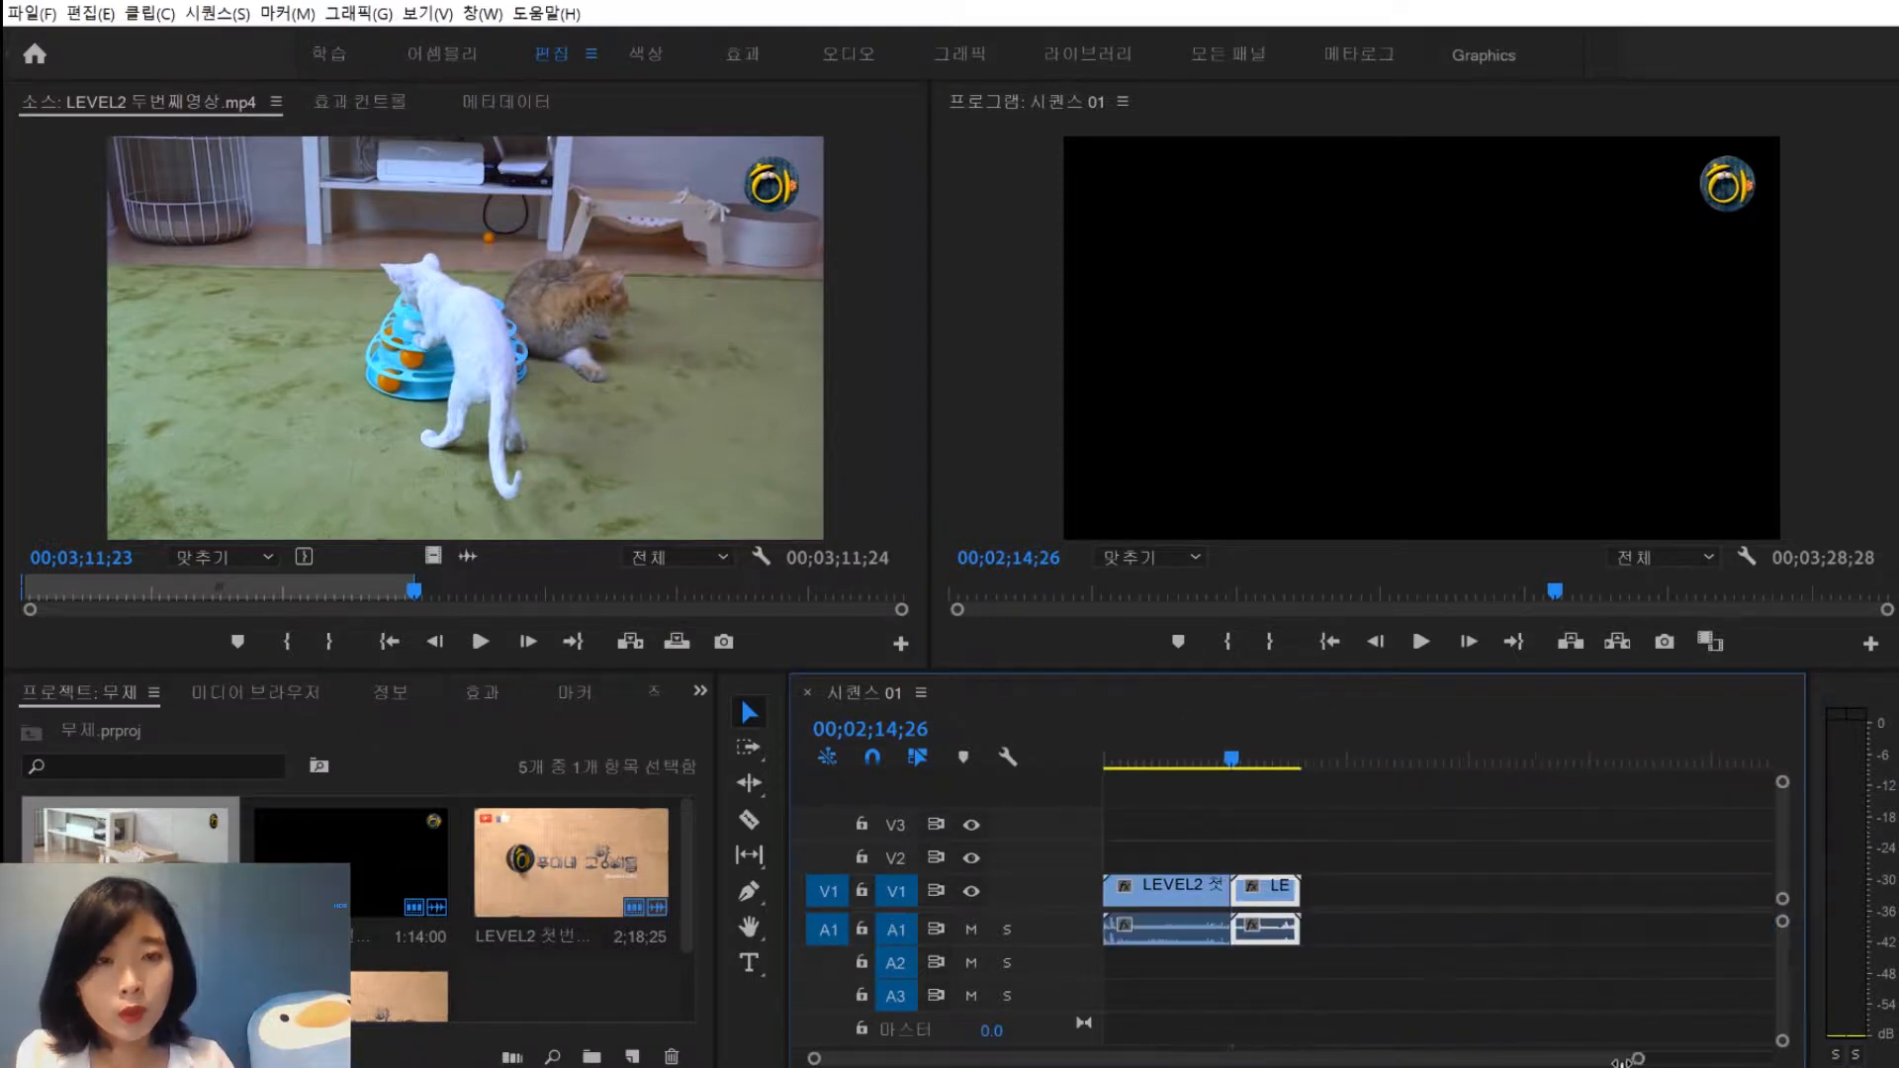
{"action": "left_click", "coordinate": [631, 642]}
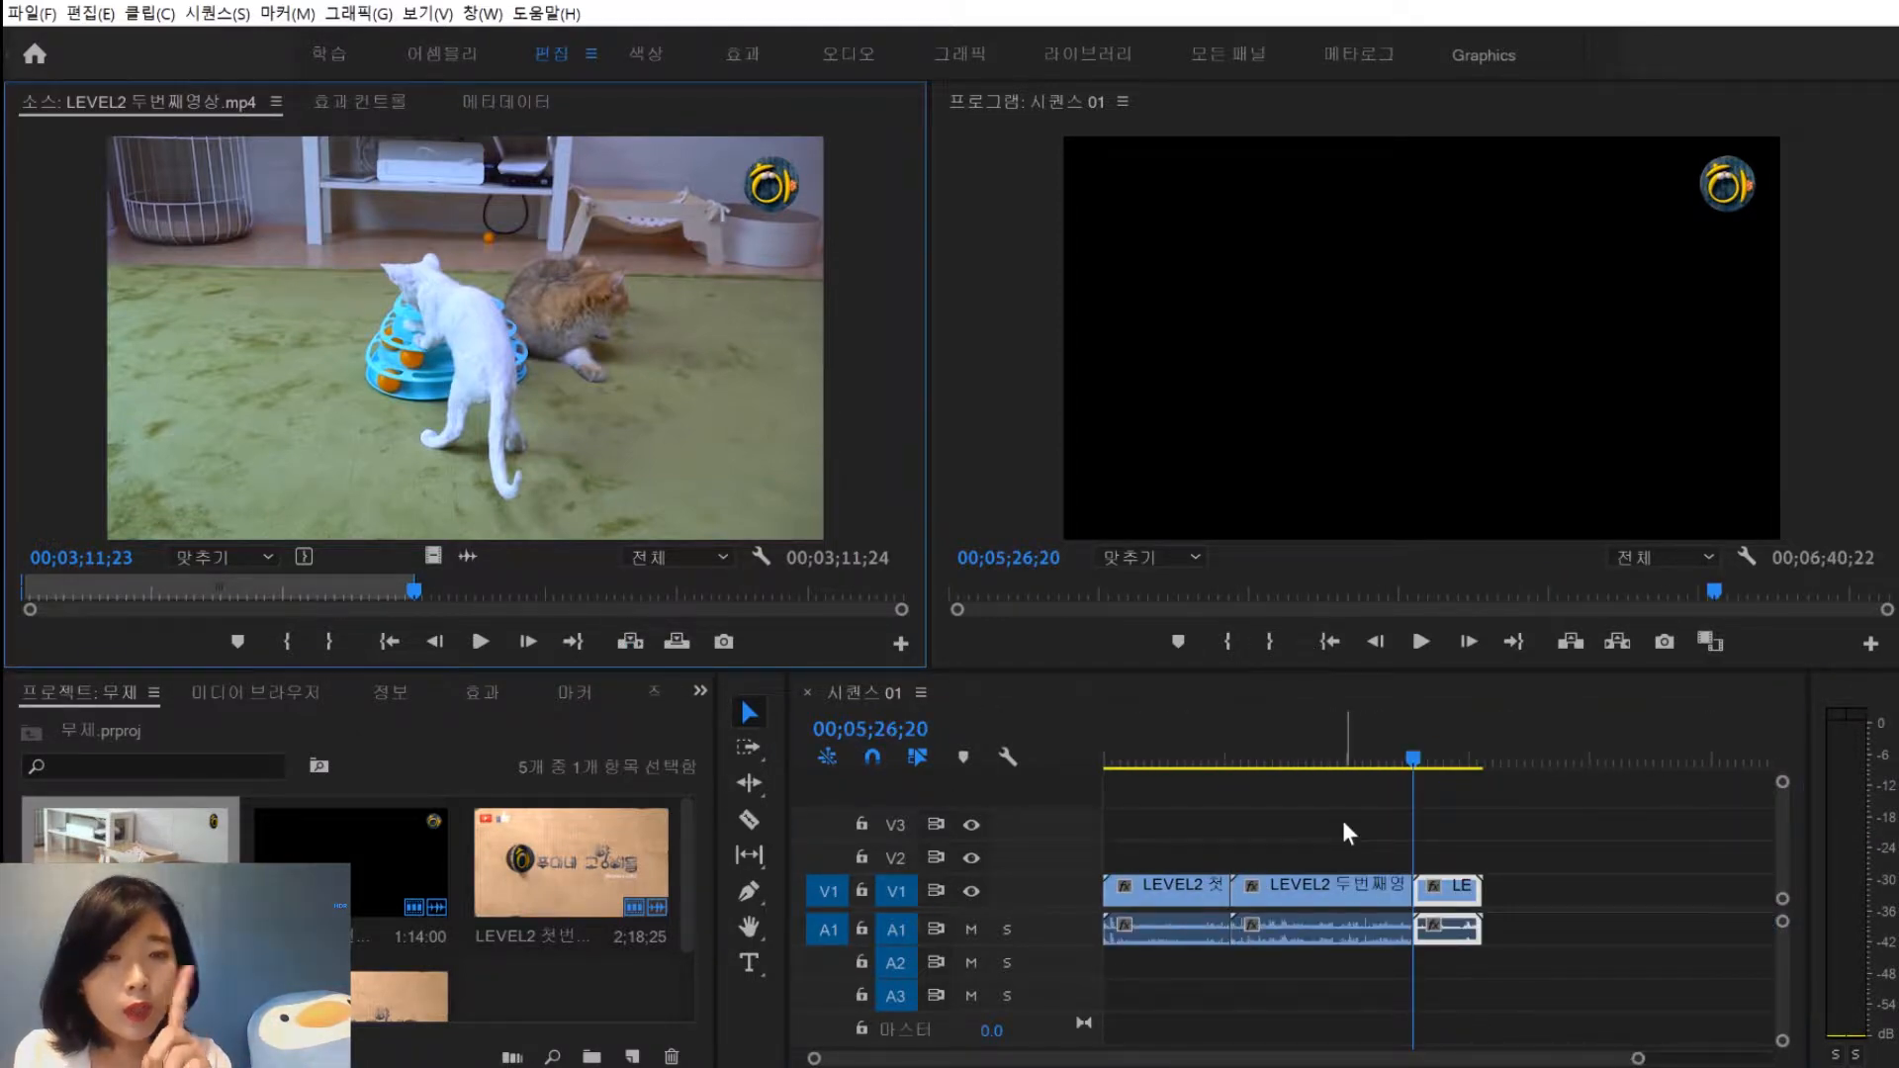
Undo the last insert and extend the marked range of LEVEL2 두번째영상.mp4 to the clip's full length
{"action": "key", "text": "ctrl+z"}
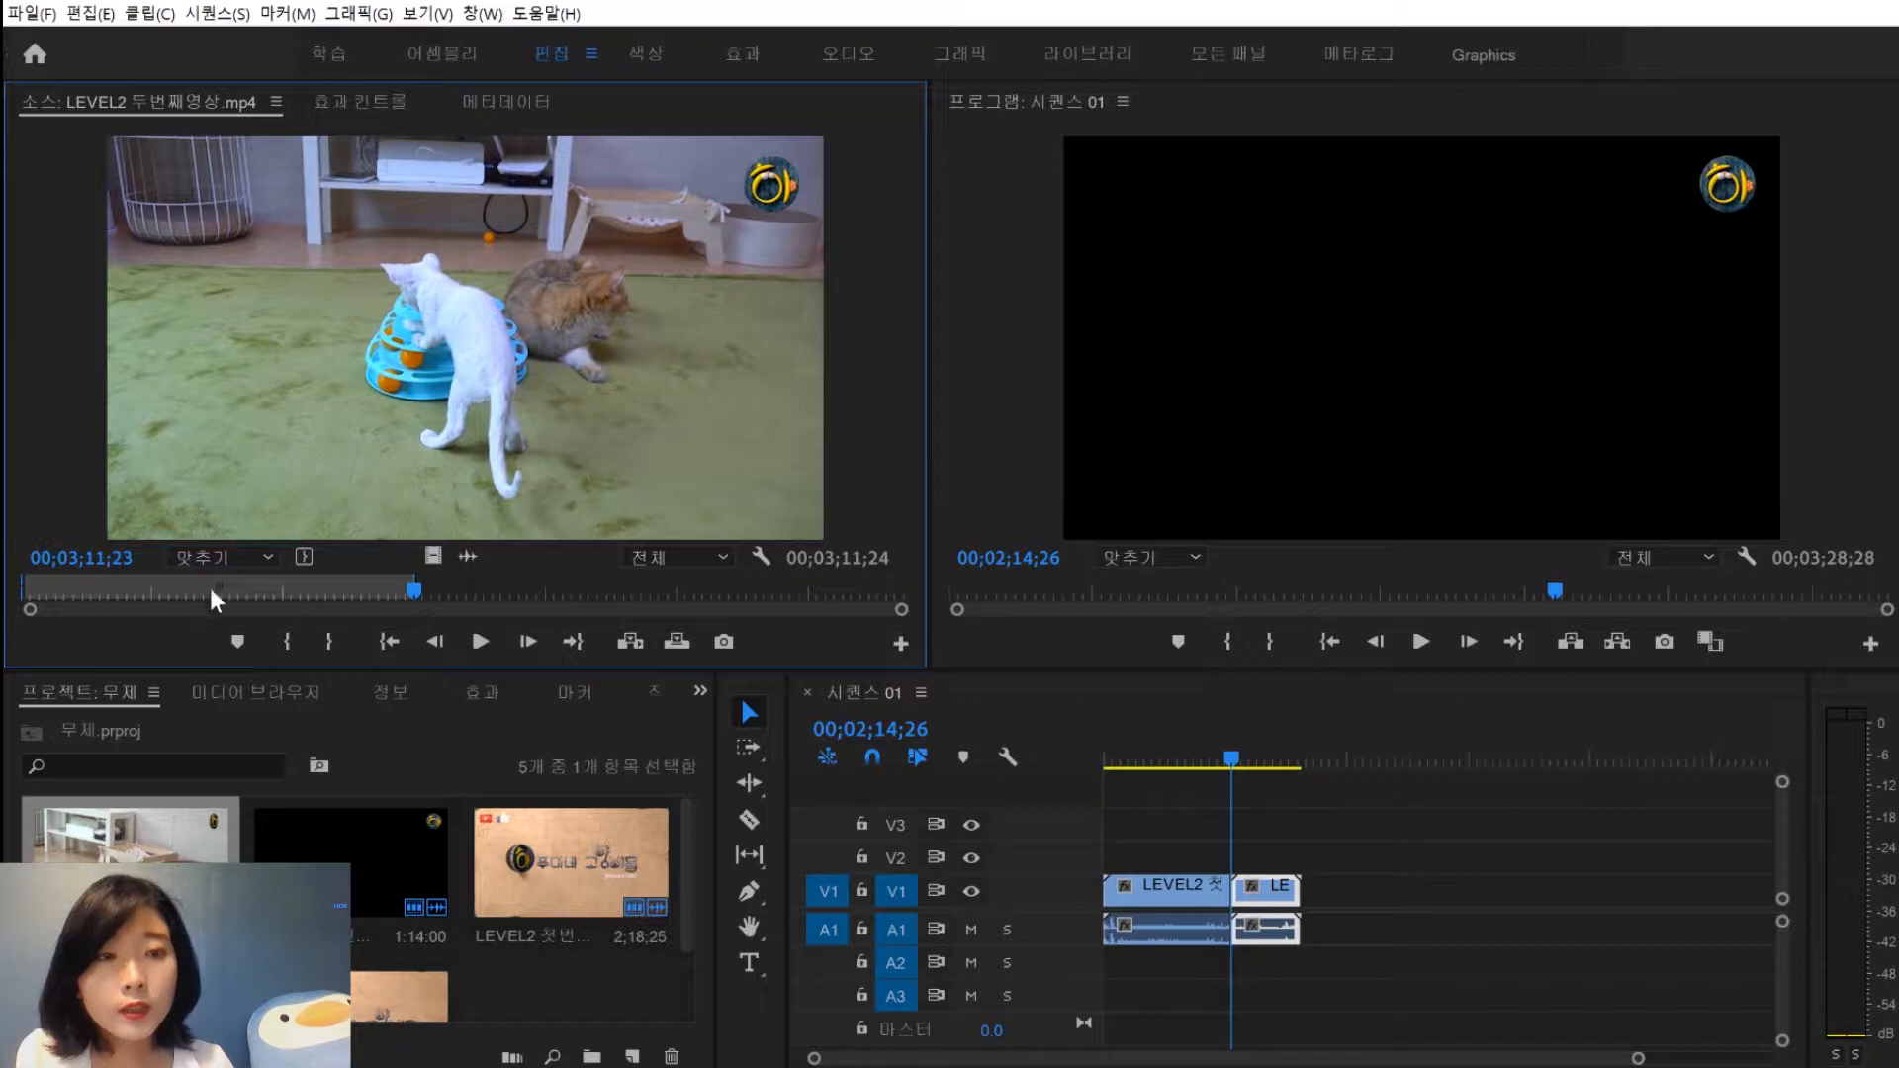
{"action": "left_click_drag", "start_coordinate": [412, 576], "coordinate": [902, 582]}
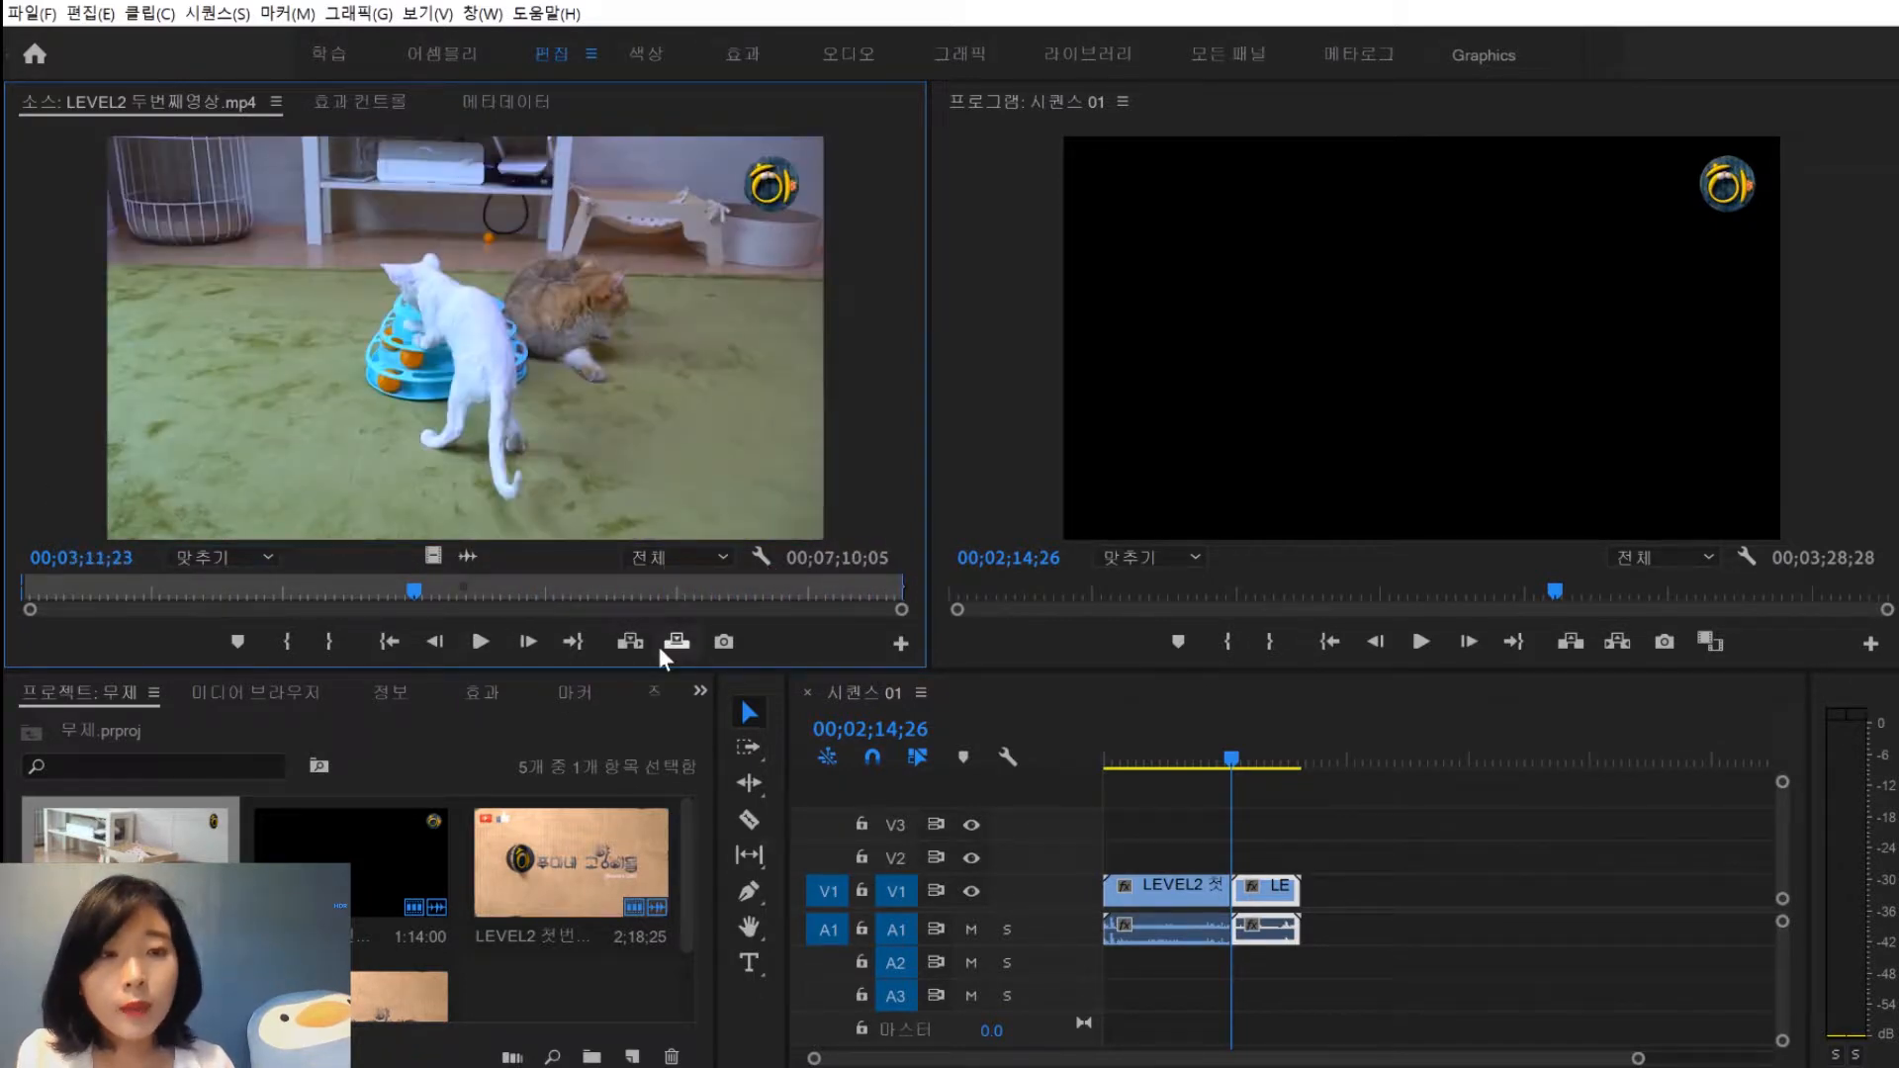
Try inserting the full LEVEL2 두번째영상.mp4 in the middle of the first clip at 00;01;22;12 and undo it
{"action": "left_click_drag", "start_coordinate": [1243, 762], "coordinate": [1182, 763]}
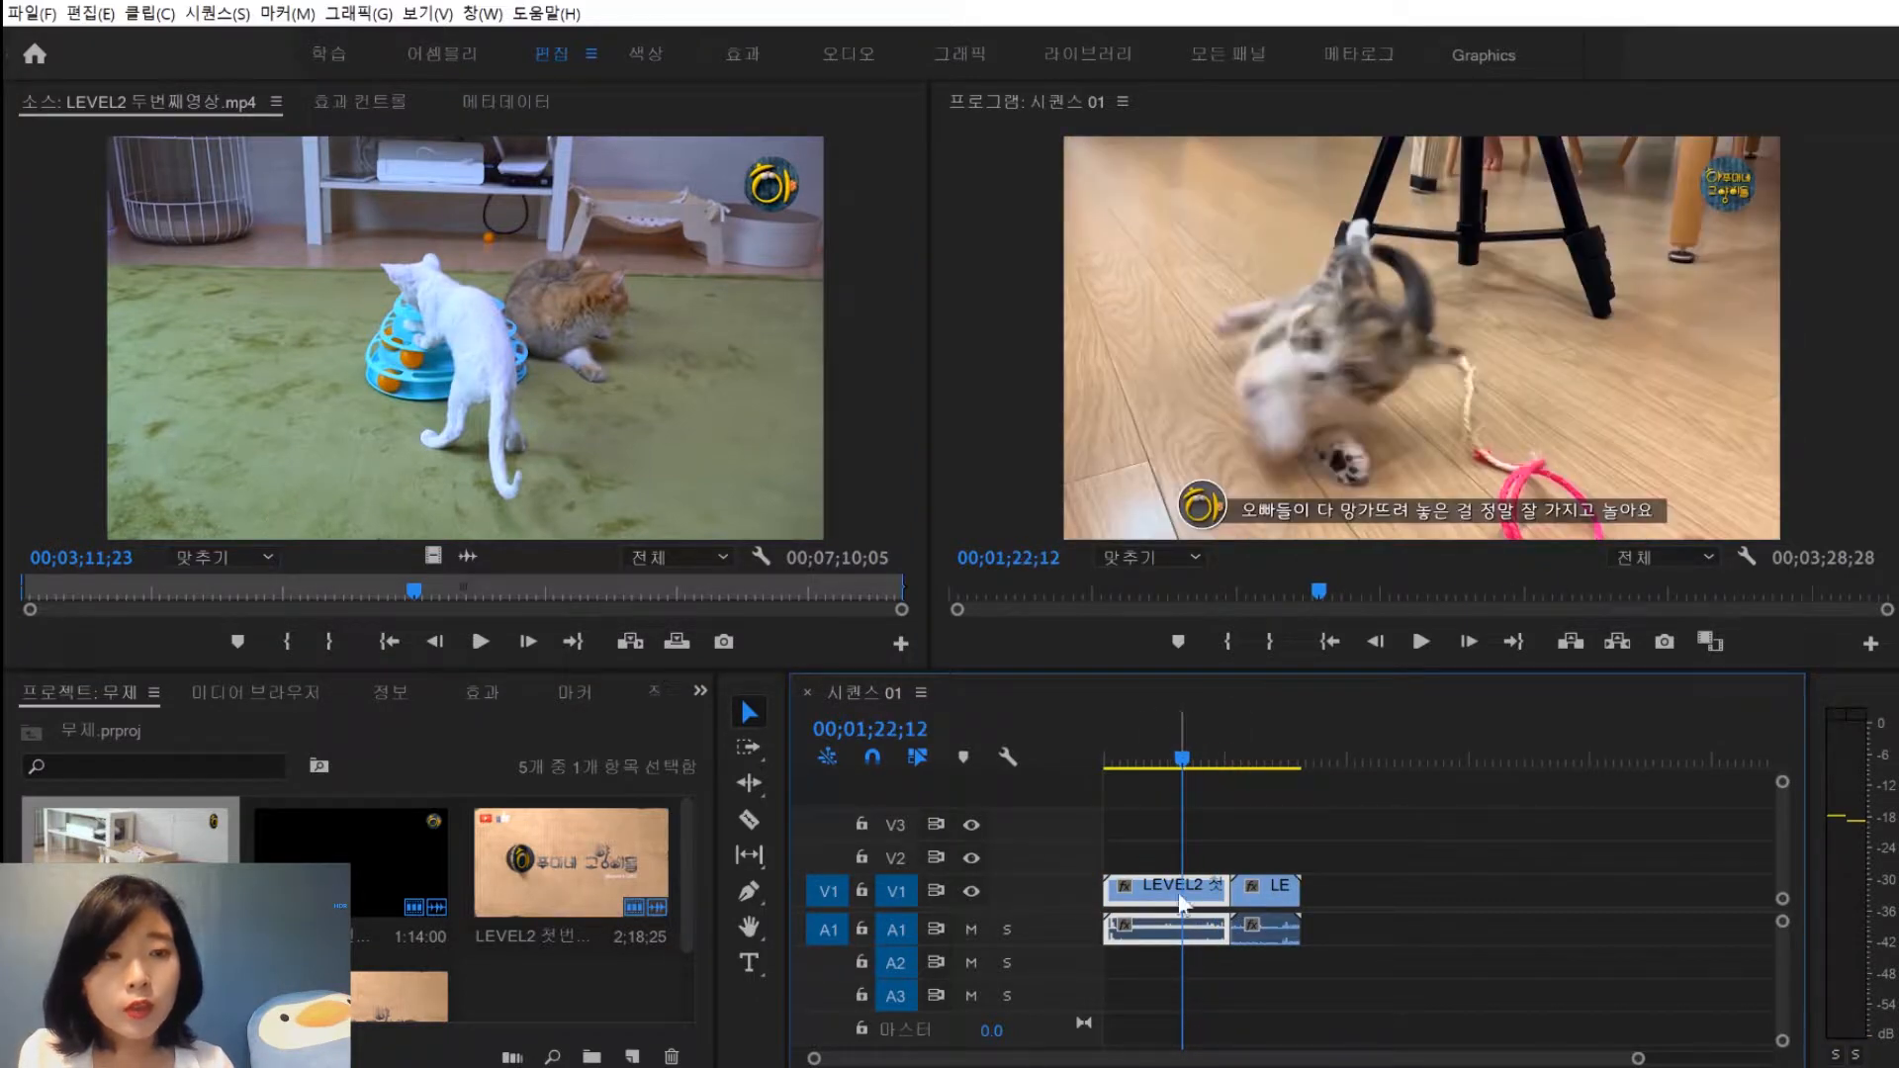
{"action": "left_click", "coordinate": [637, 645]}
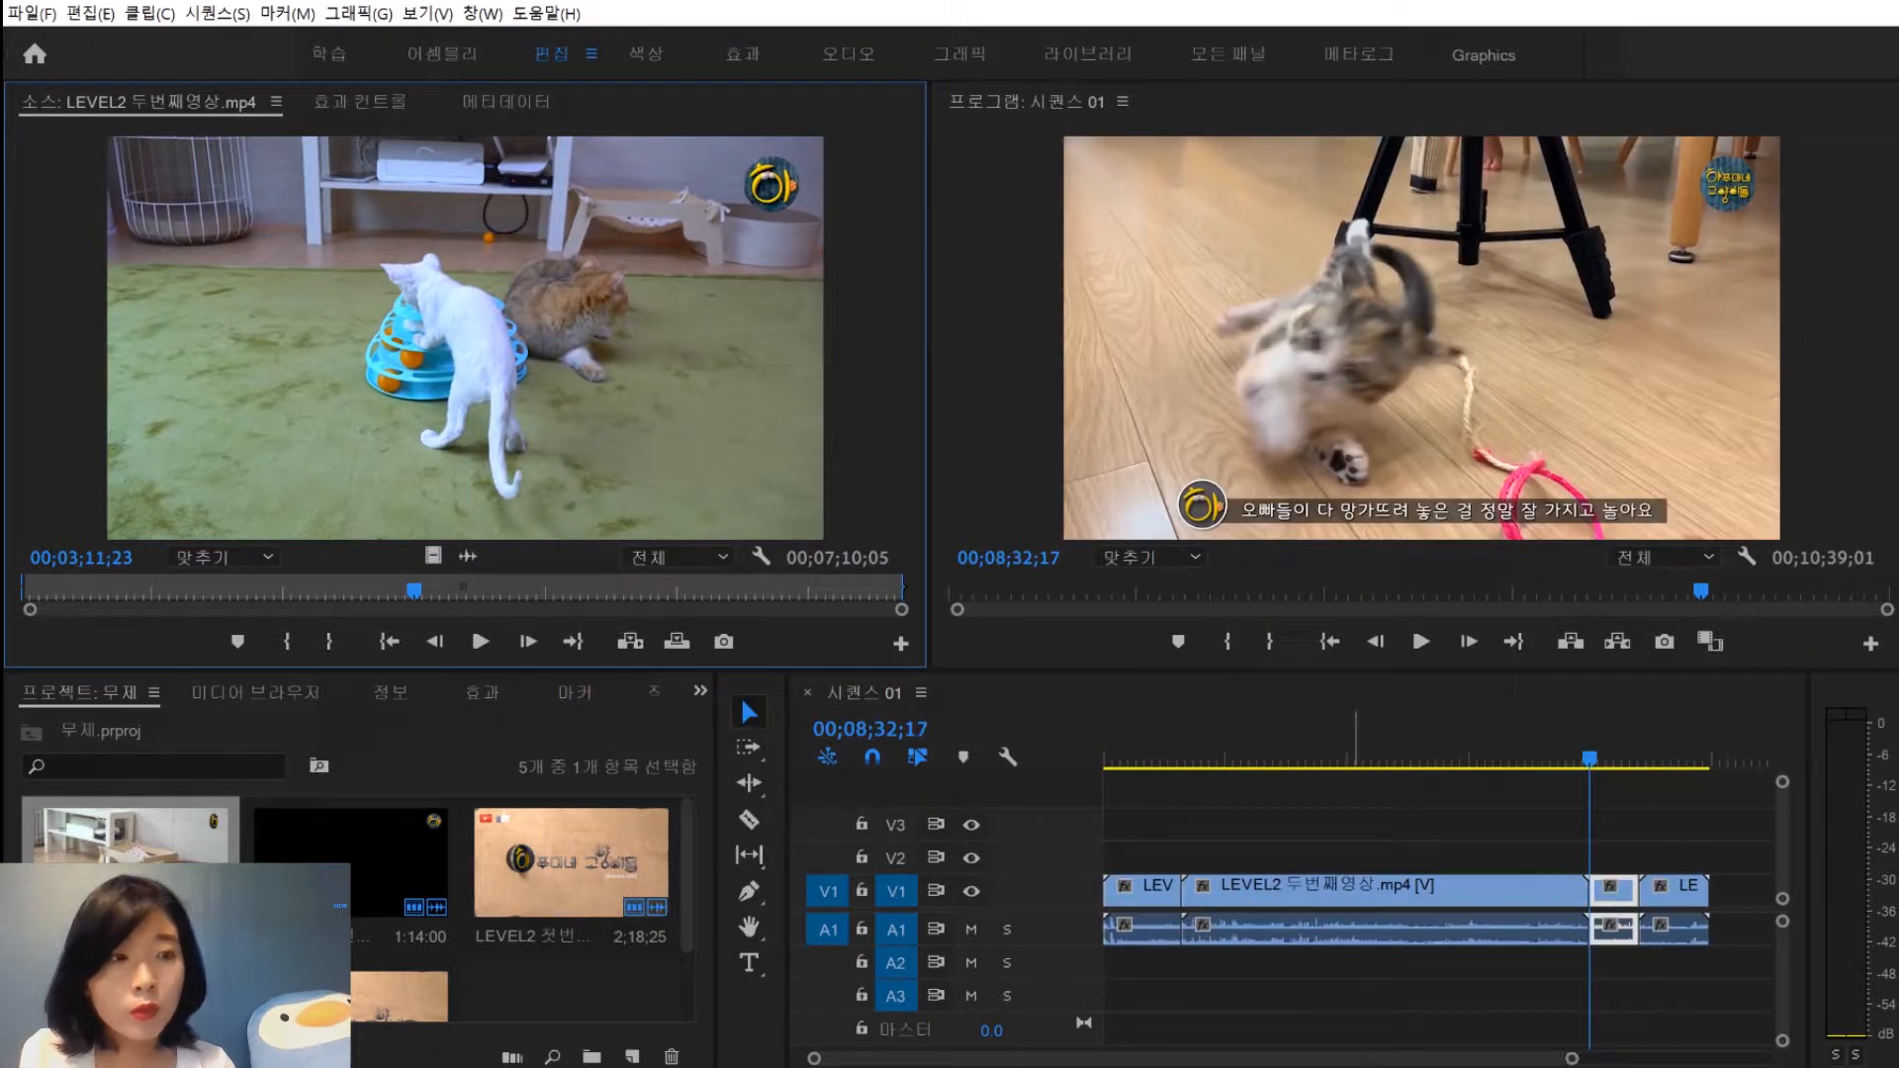
{"action": "left_click", "coordinate": [1613, 895]}
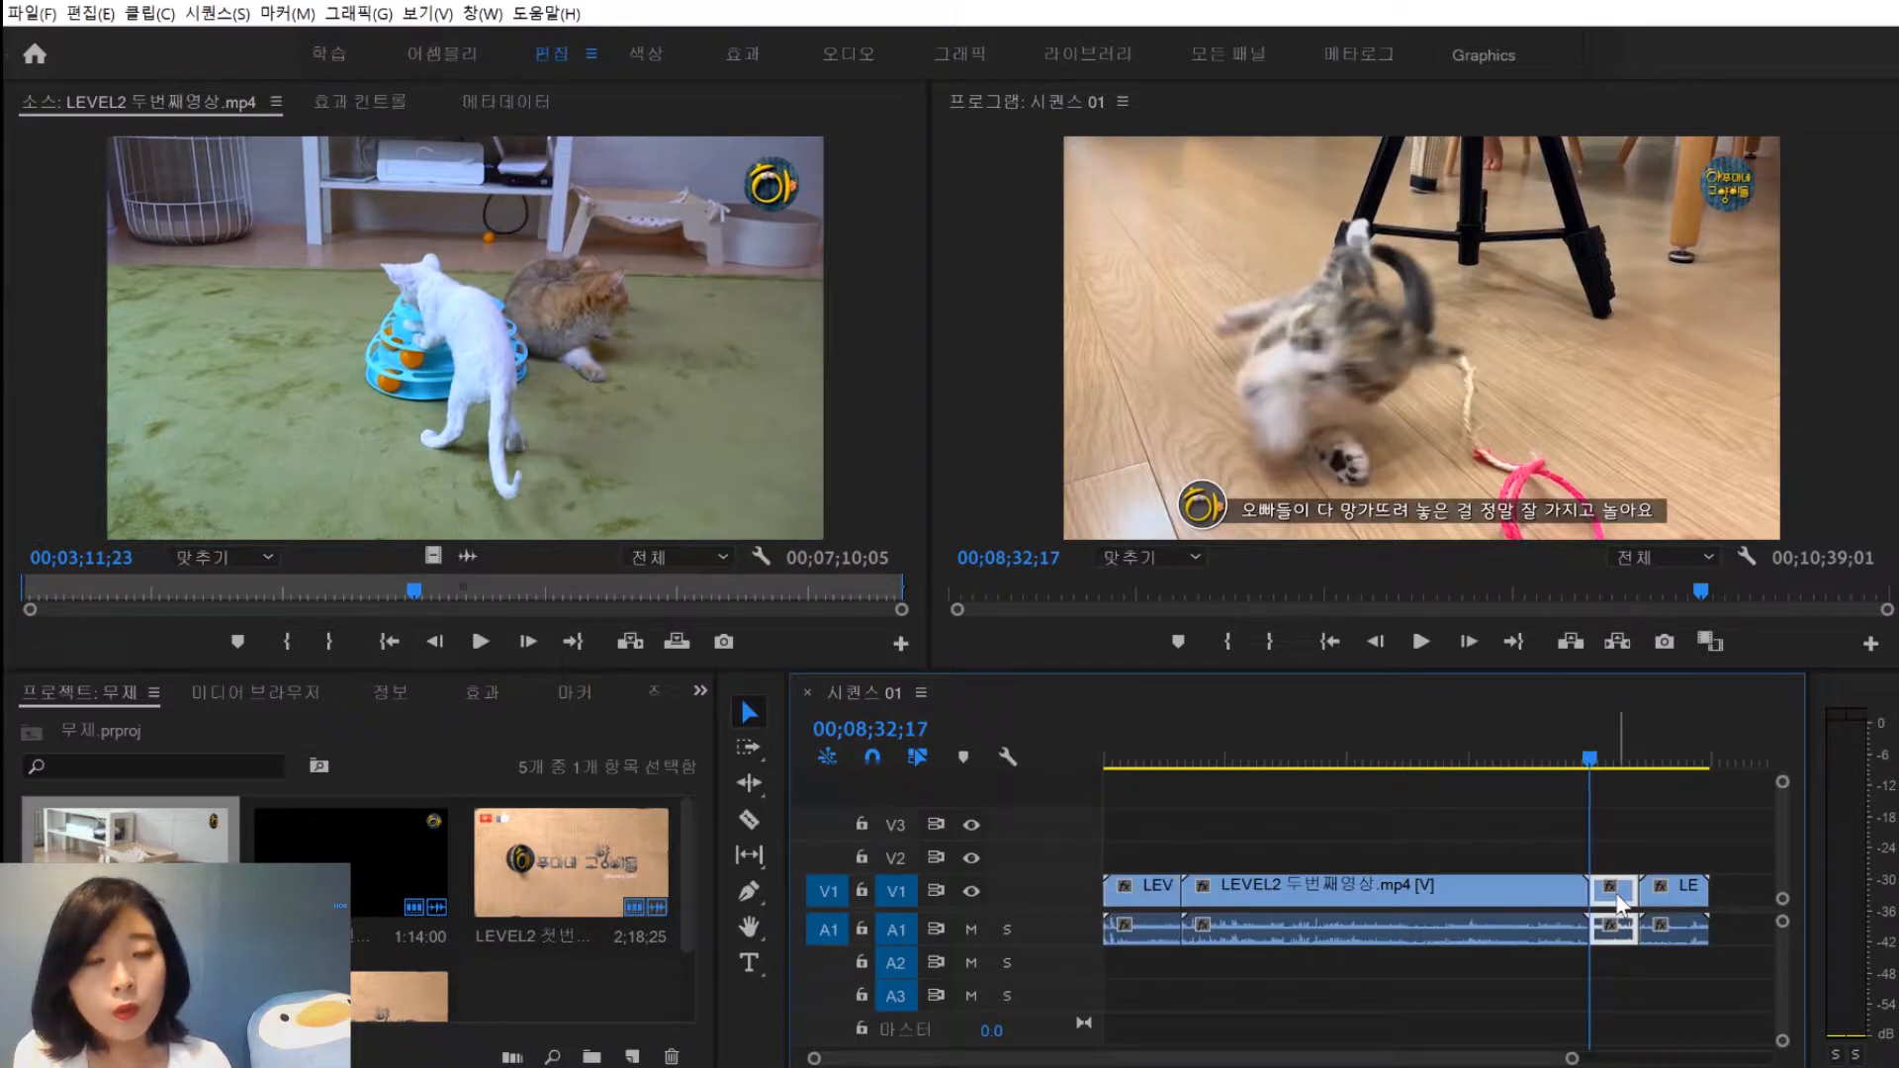
{"action": "key", "text": "ctrl+z"}
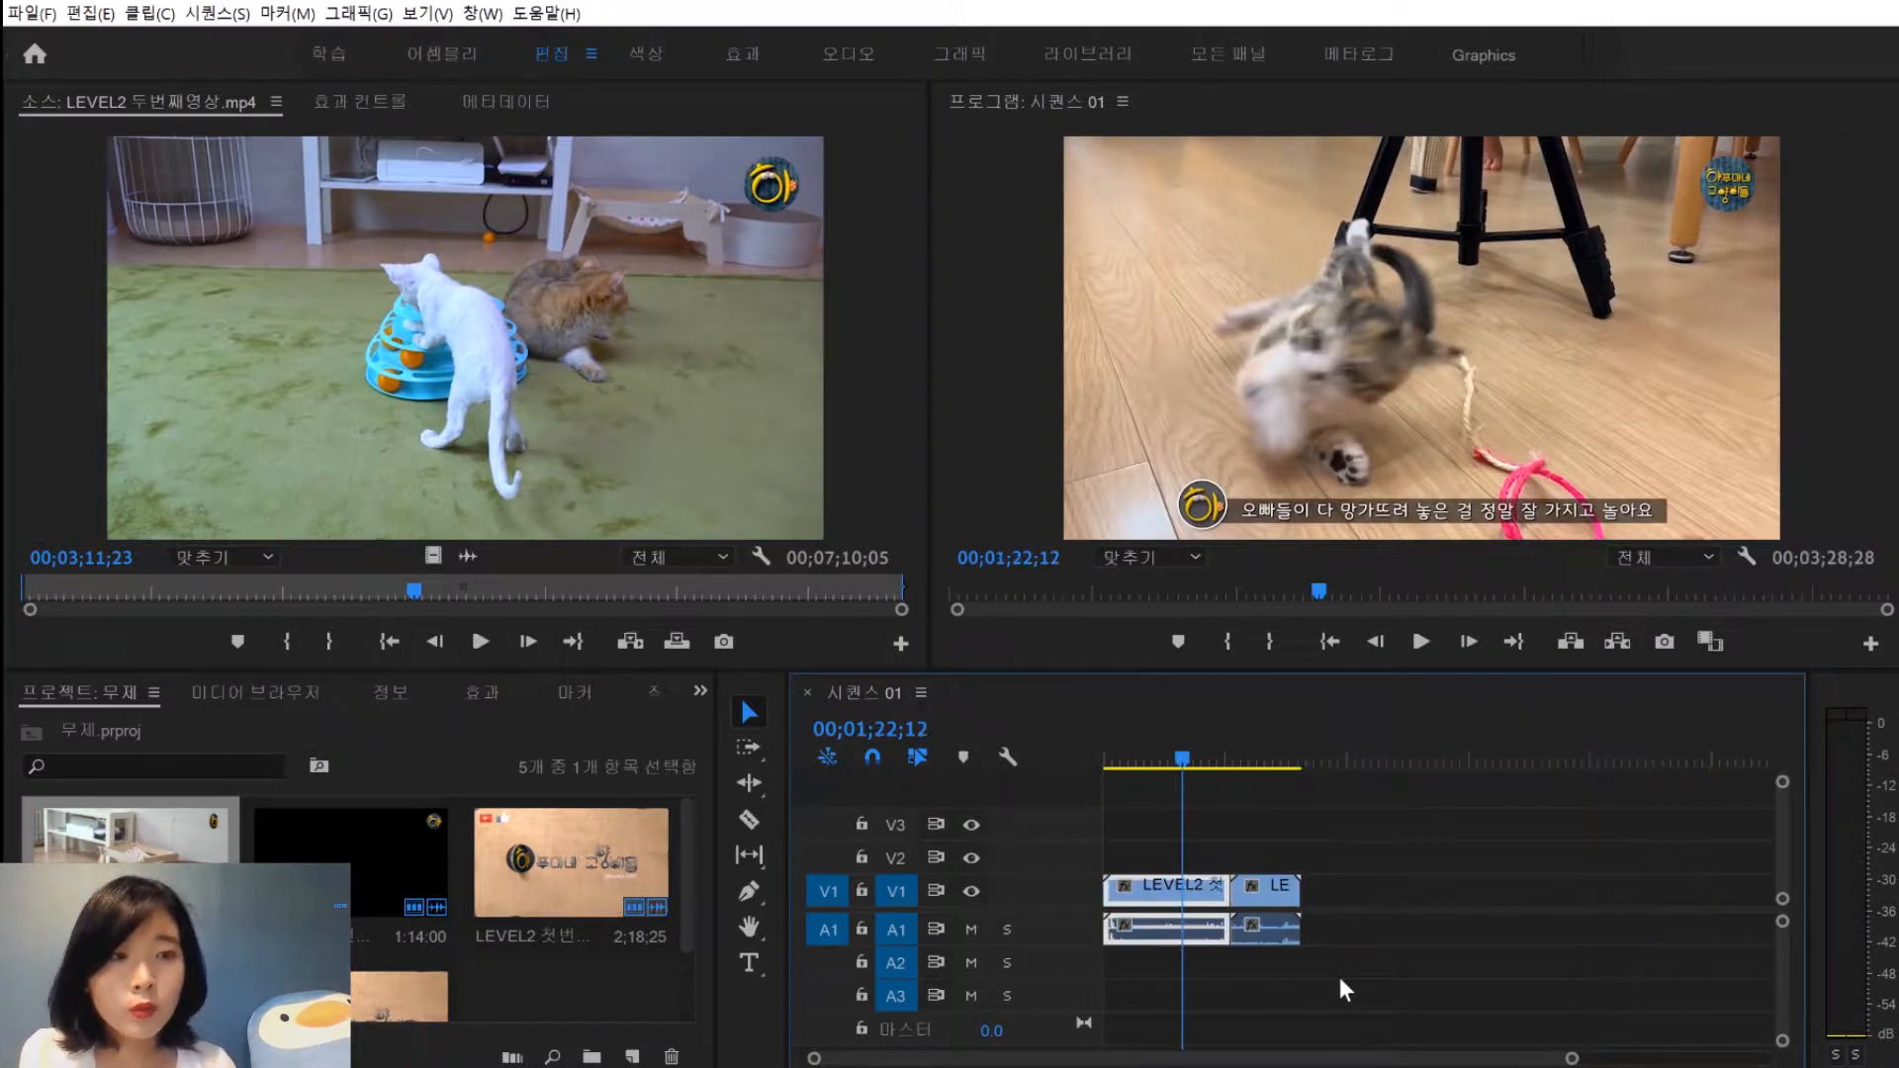
Insert the full LEVEL2 두번째영상.mp4 at the cut between the first and third clips
{"action": "left_click_drag", "start_coordinate": [1206, 757], "coordinate": [1231, 756]}
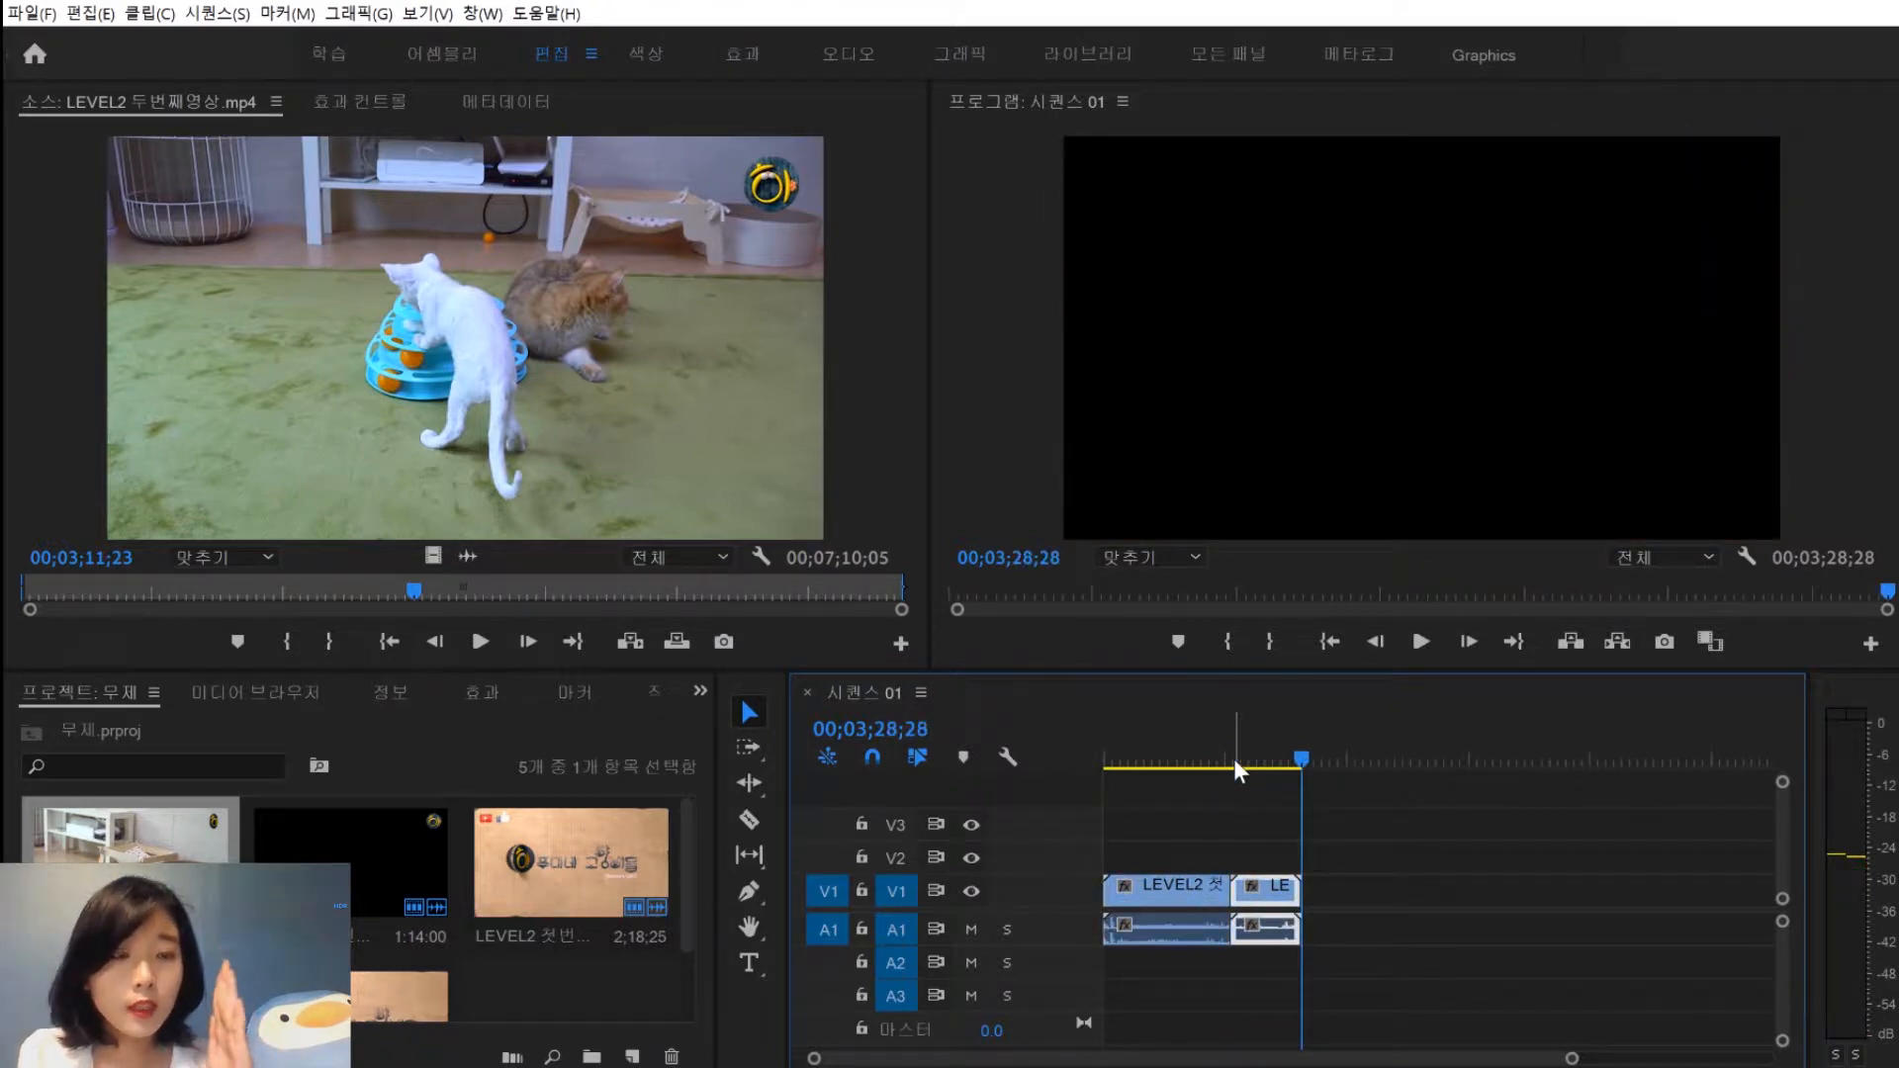
{"action": "left_click", "coordinate": [629, 643]}
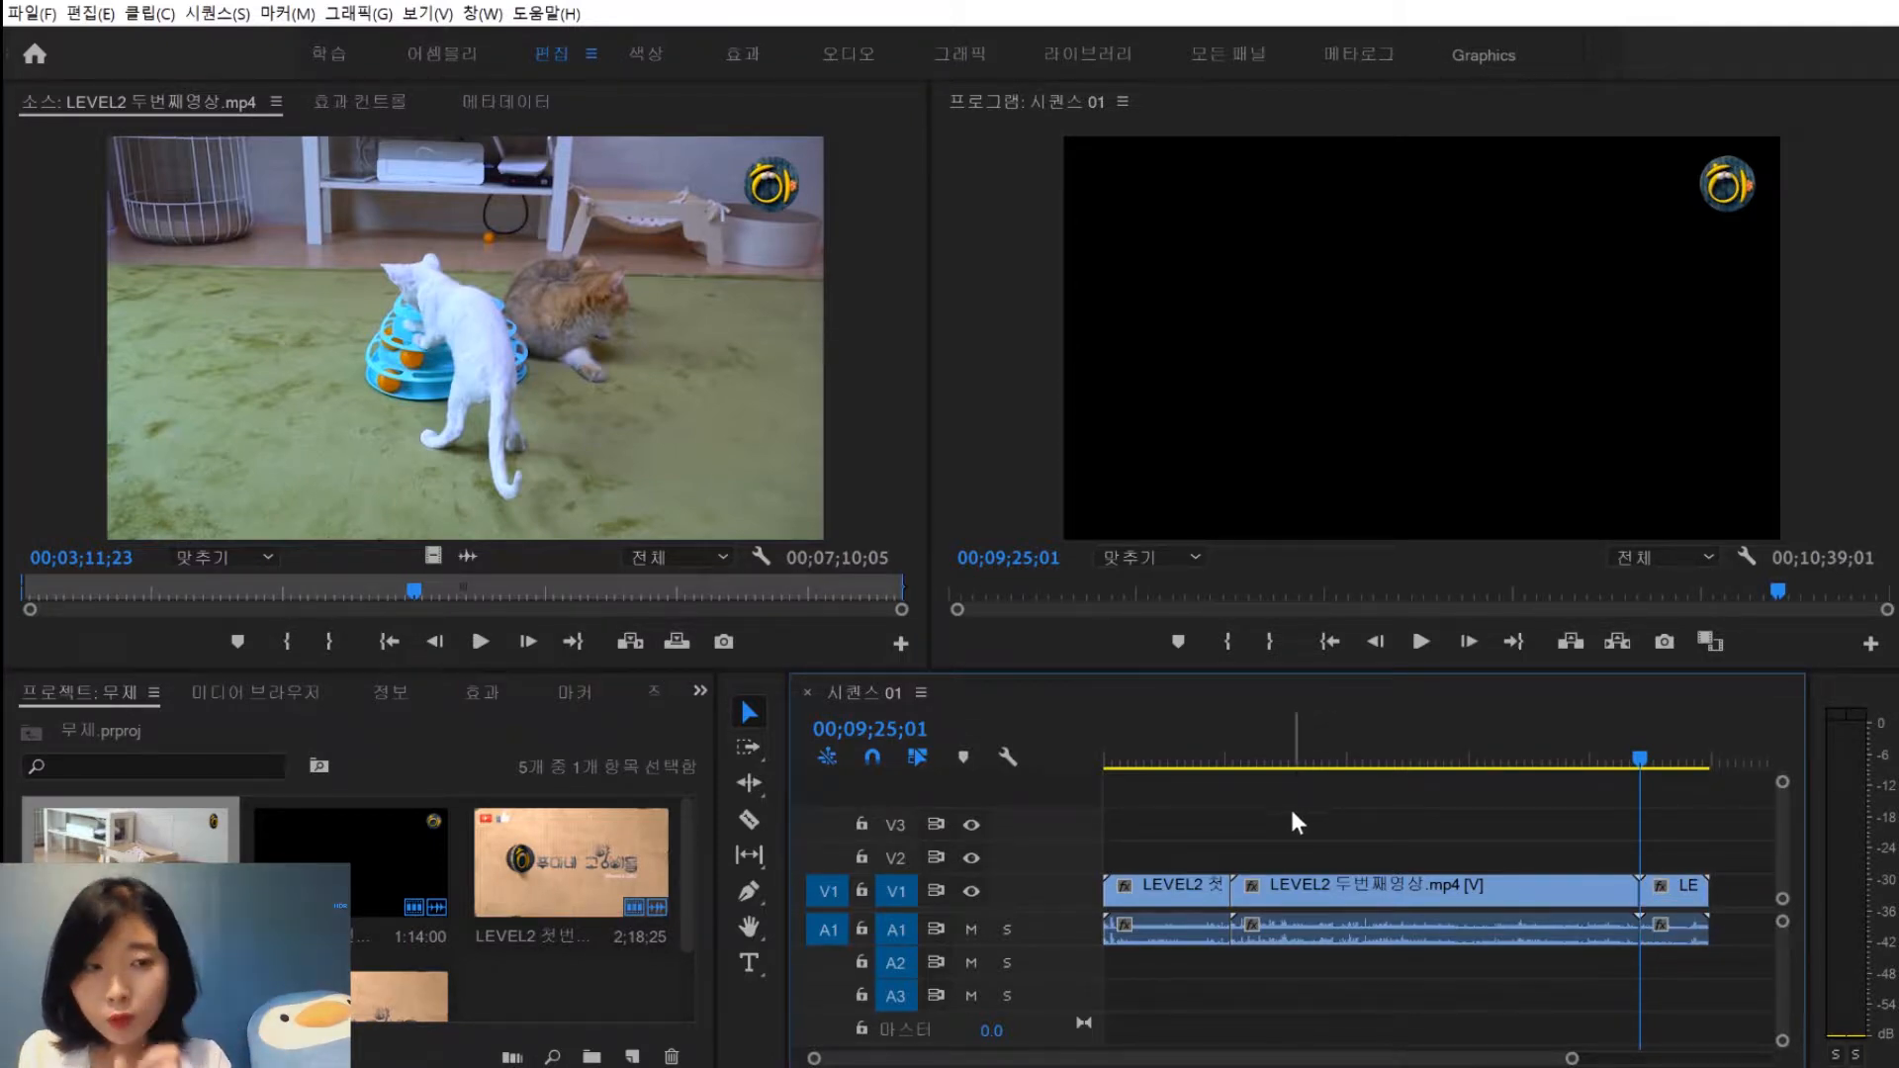
Move the sequence playhead to 00;02;37;04
{"action": "left_click", "coordinate": [901, 724]}
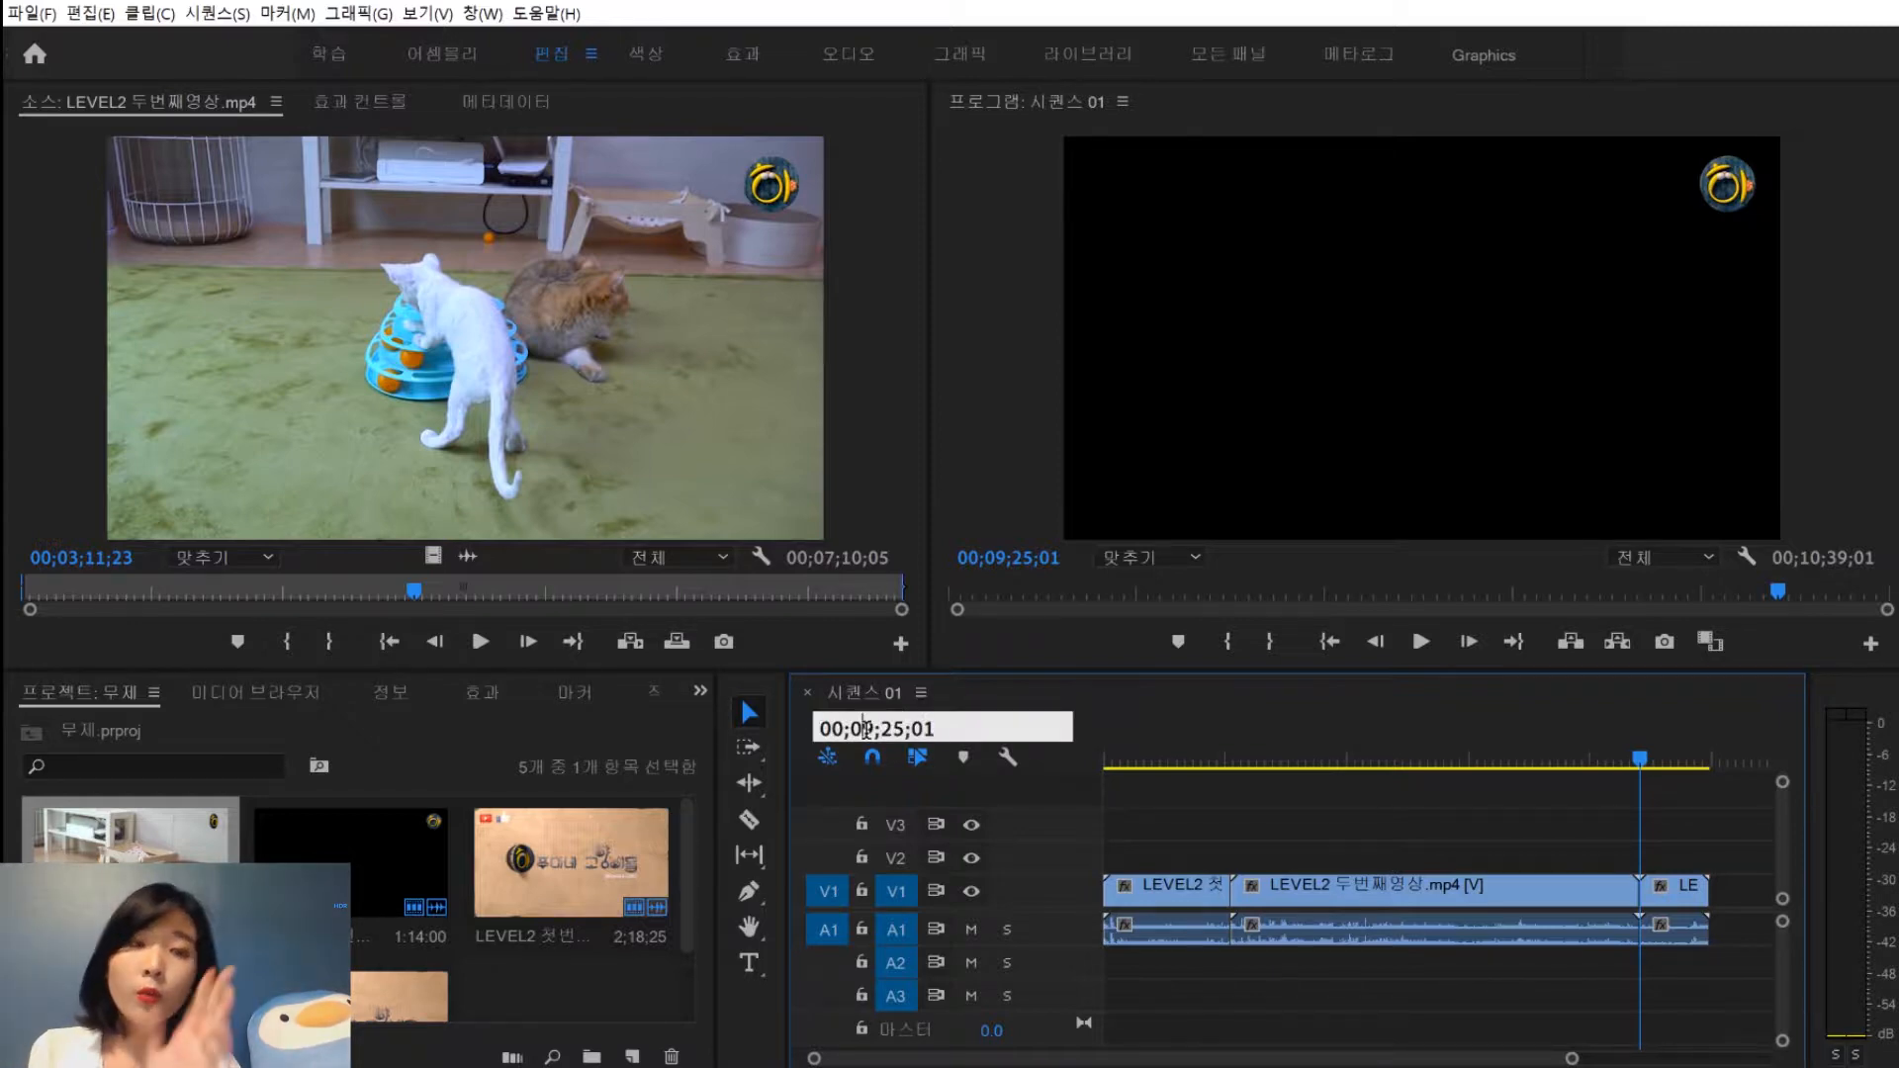
{"action": "key", "text": "BackSpace"}
{"action": "type", "text": "2"}
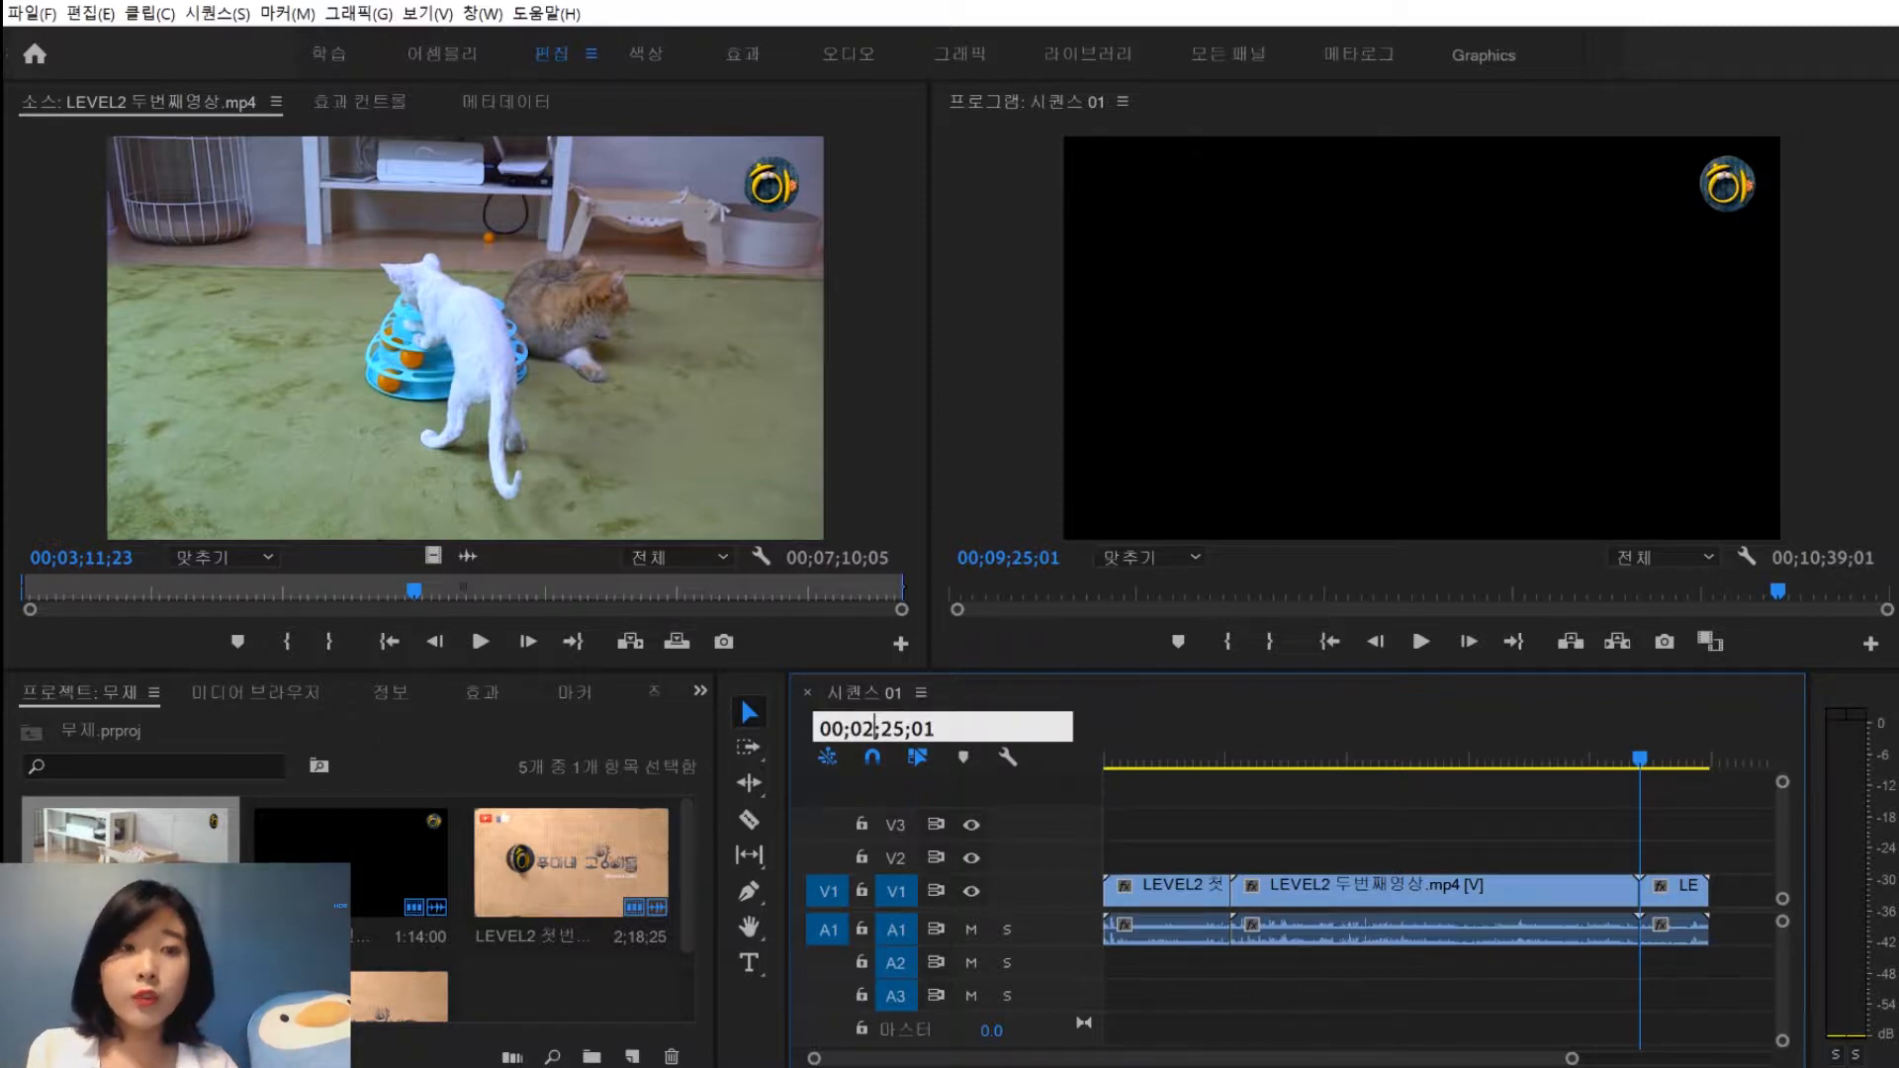
{"action": "key", "text": "BackSpace"}
{"action": "key", "text": "BackSpace"}
{"action": "type", "text": "37;0"}
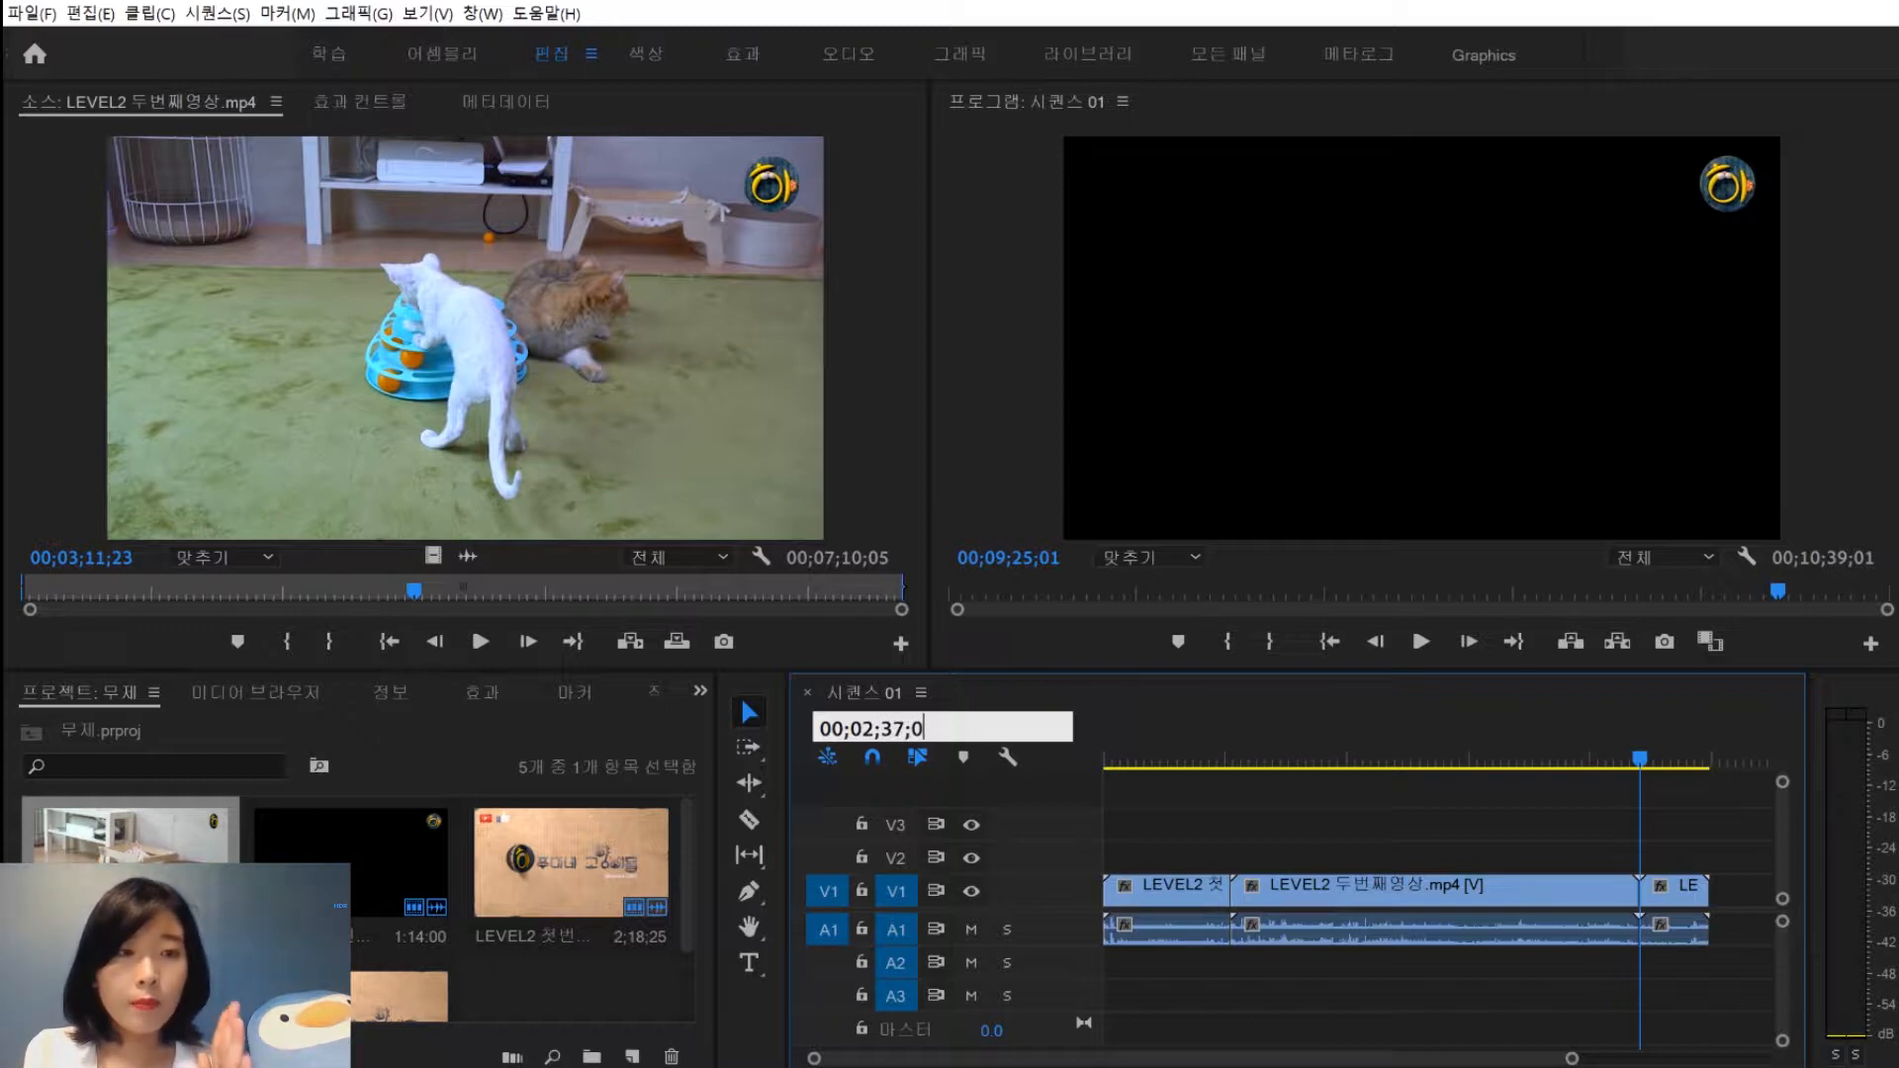
{"action": "type", "text": "4"}
{"action": "key", "text": "Return"}
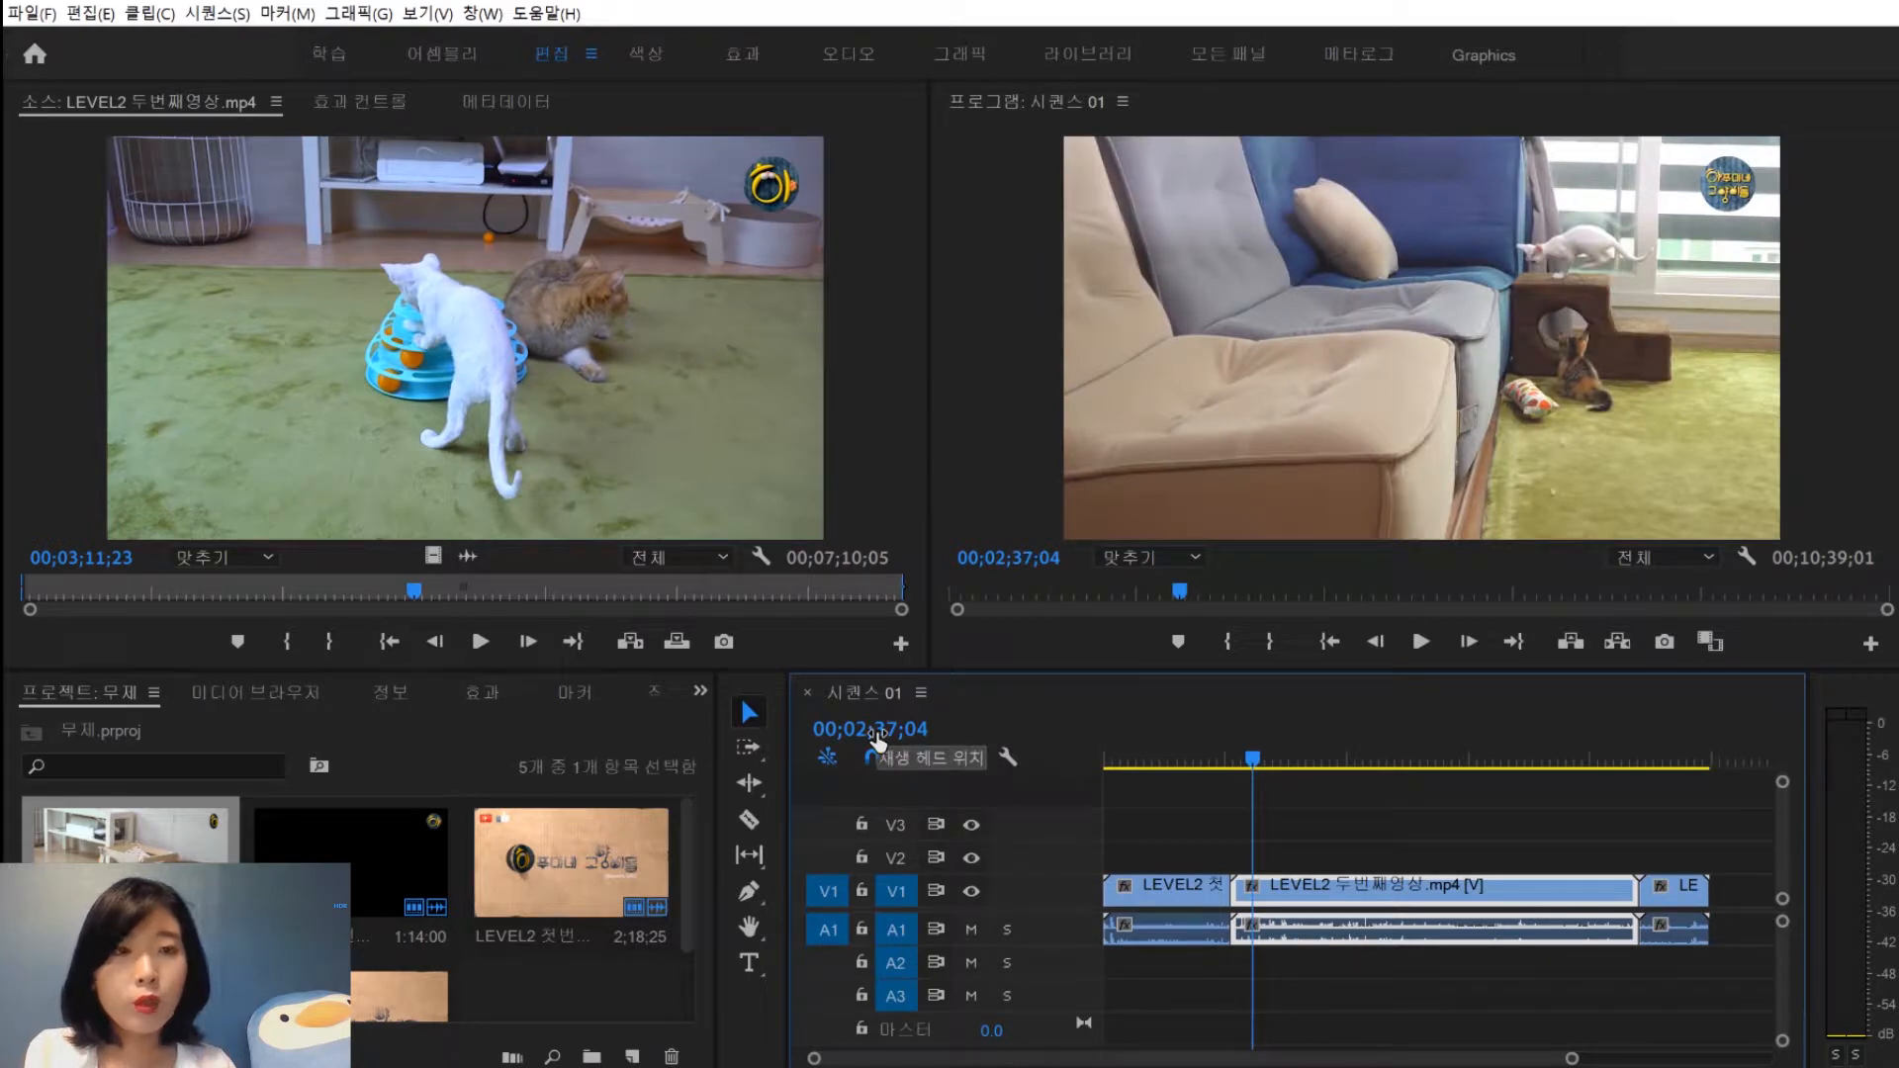
Create a legacy title named 제목 01 at 1920 × 1080, 29.97 fps drop frame, with square pixels
{"action": "left_click", "coordinate": [30, 13]}
{"action": "mouse_move", "coordinate": [21, 43]}
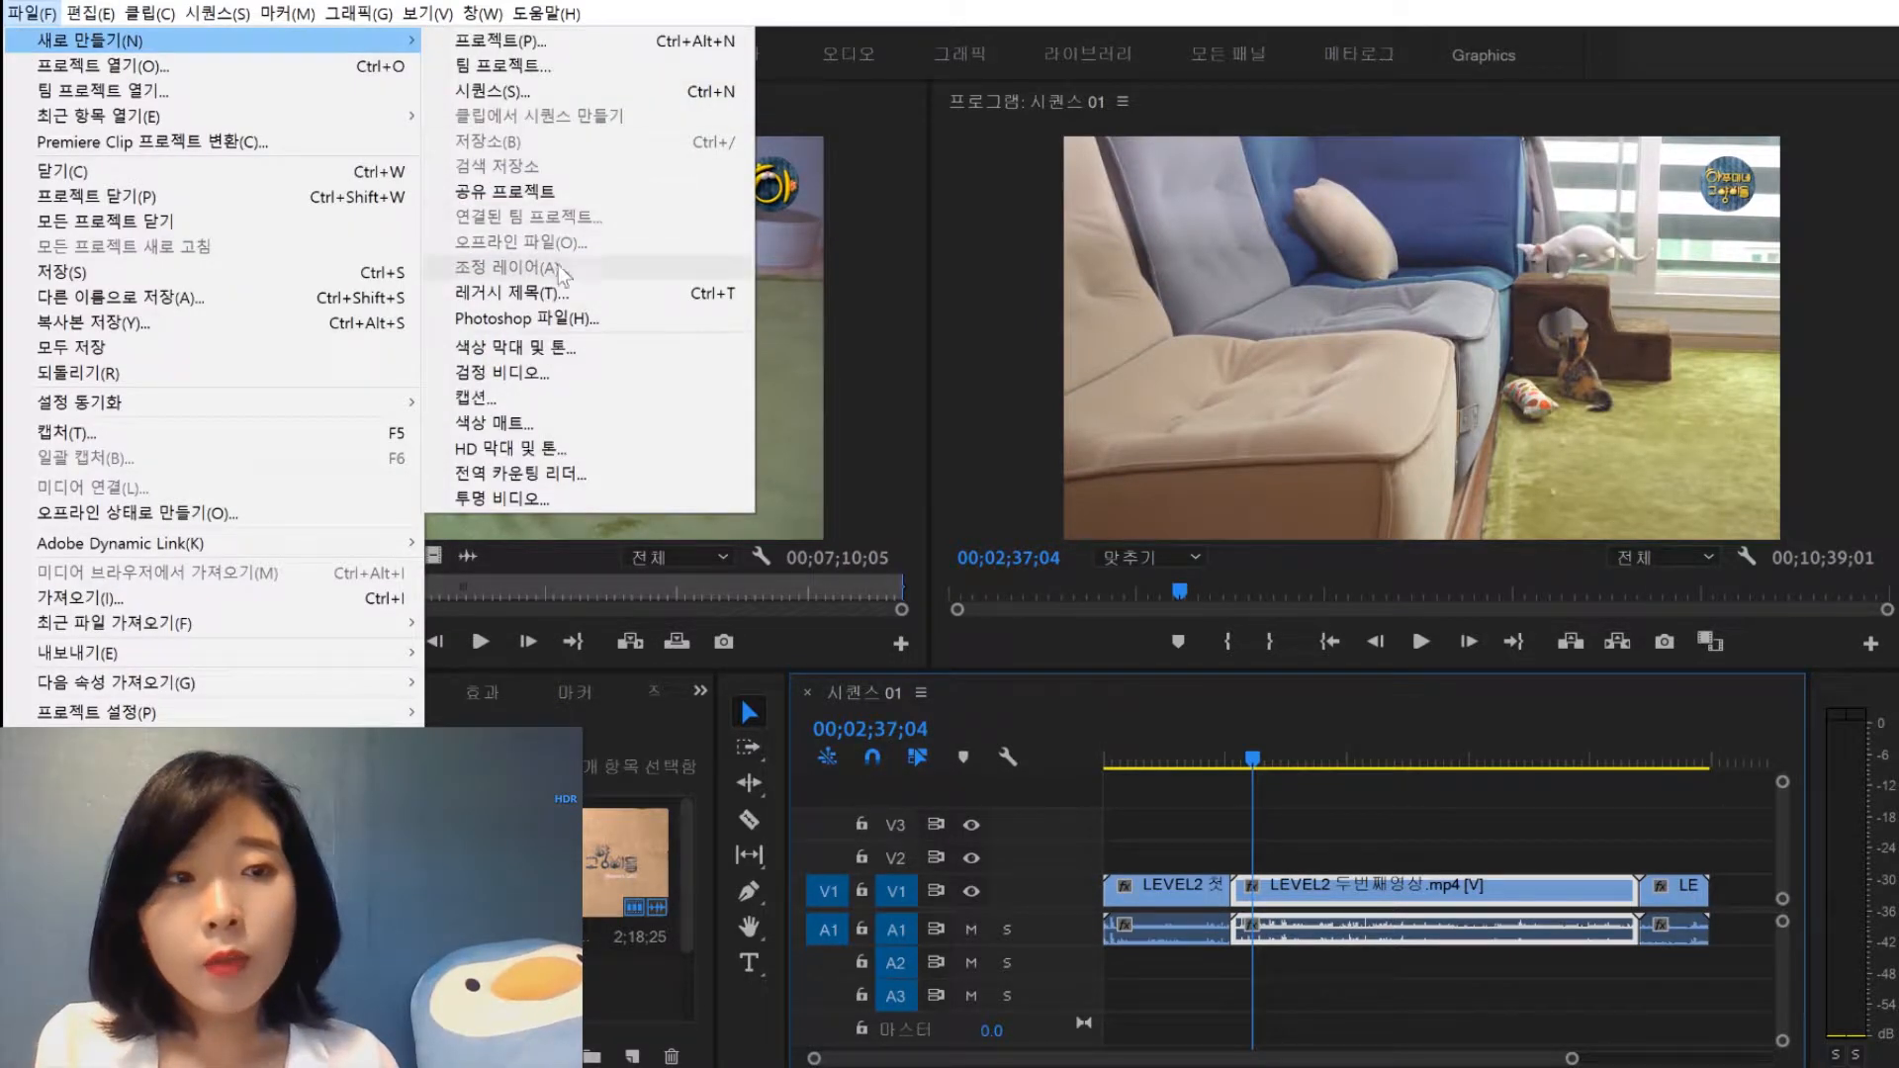
{"action": "left_click", "coordinate": [649, 293]}
{"action": "left_click_drag", "start_coordinate": [887, 307], "coordinate": [770, 229]}
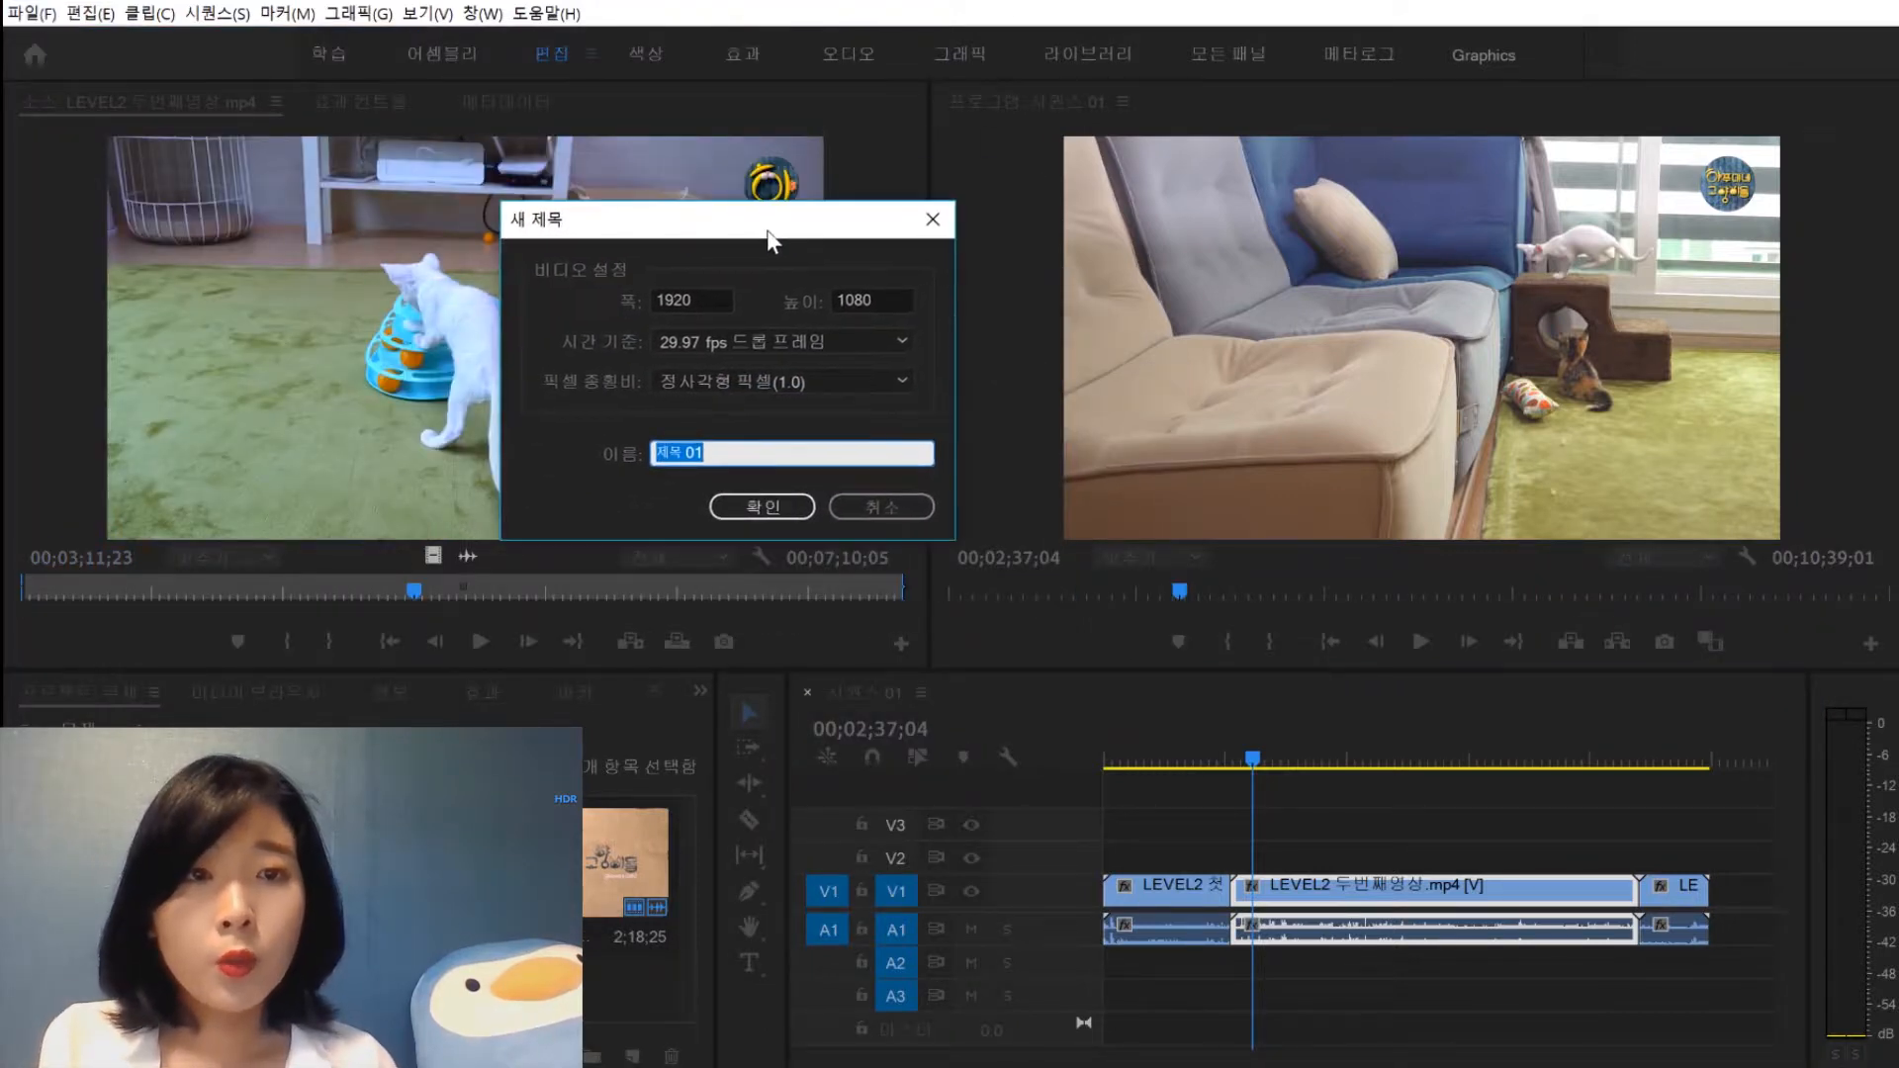
{"action": "left_click", "coordinate": [895, 303]}
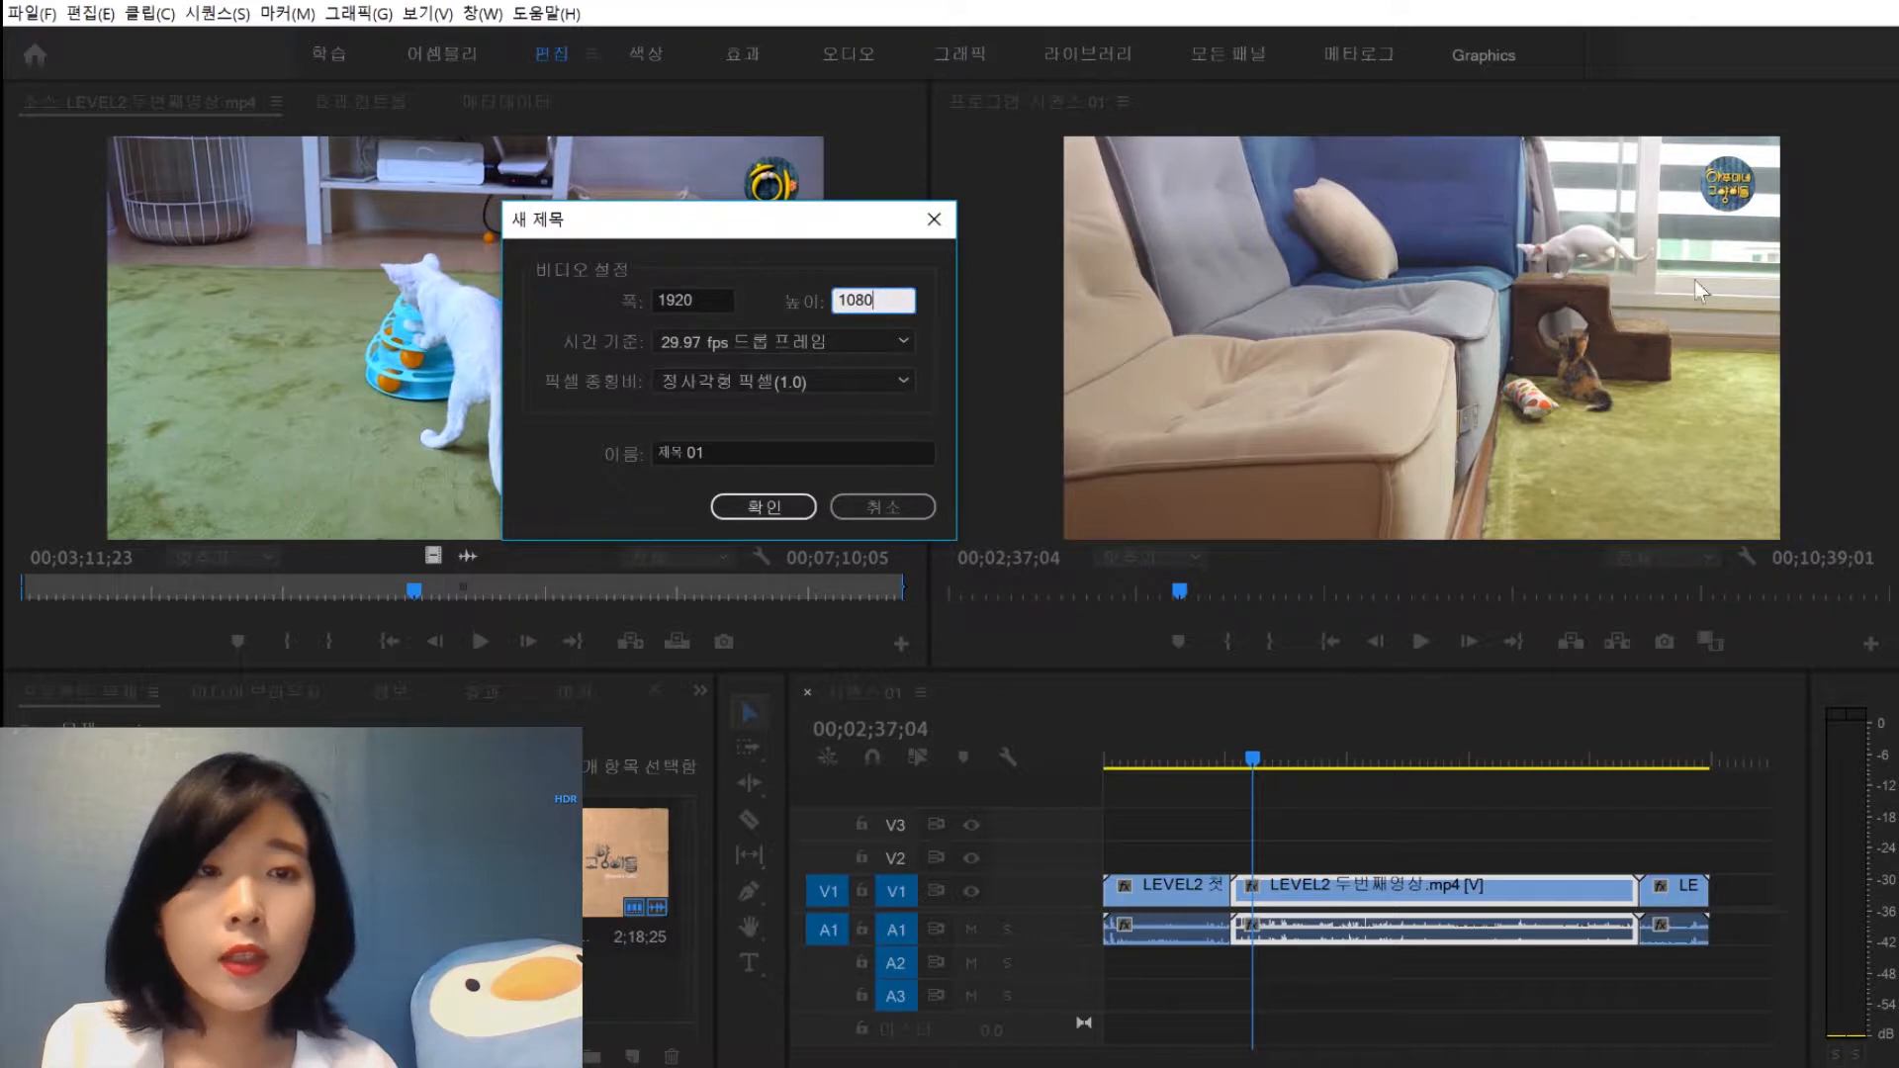
{"action": "left_click", "coordinate": [783, 508]}
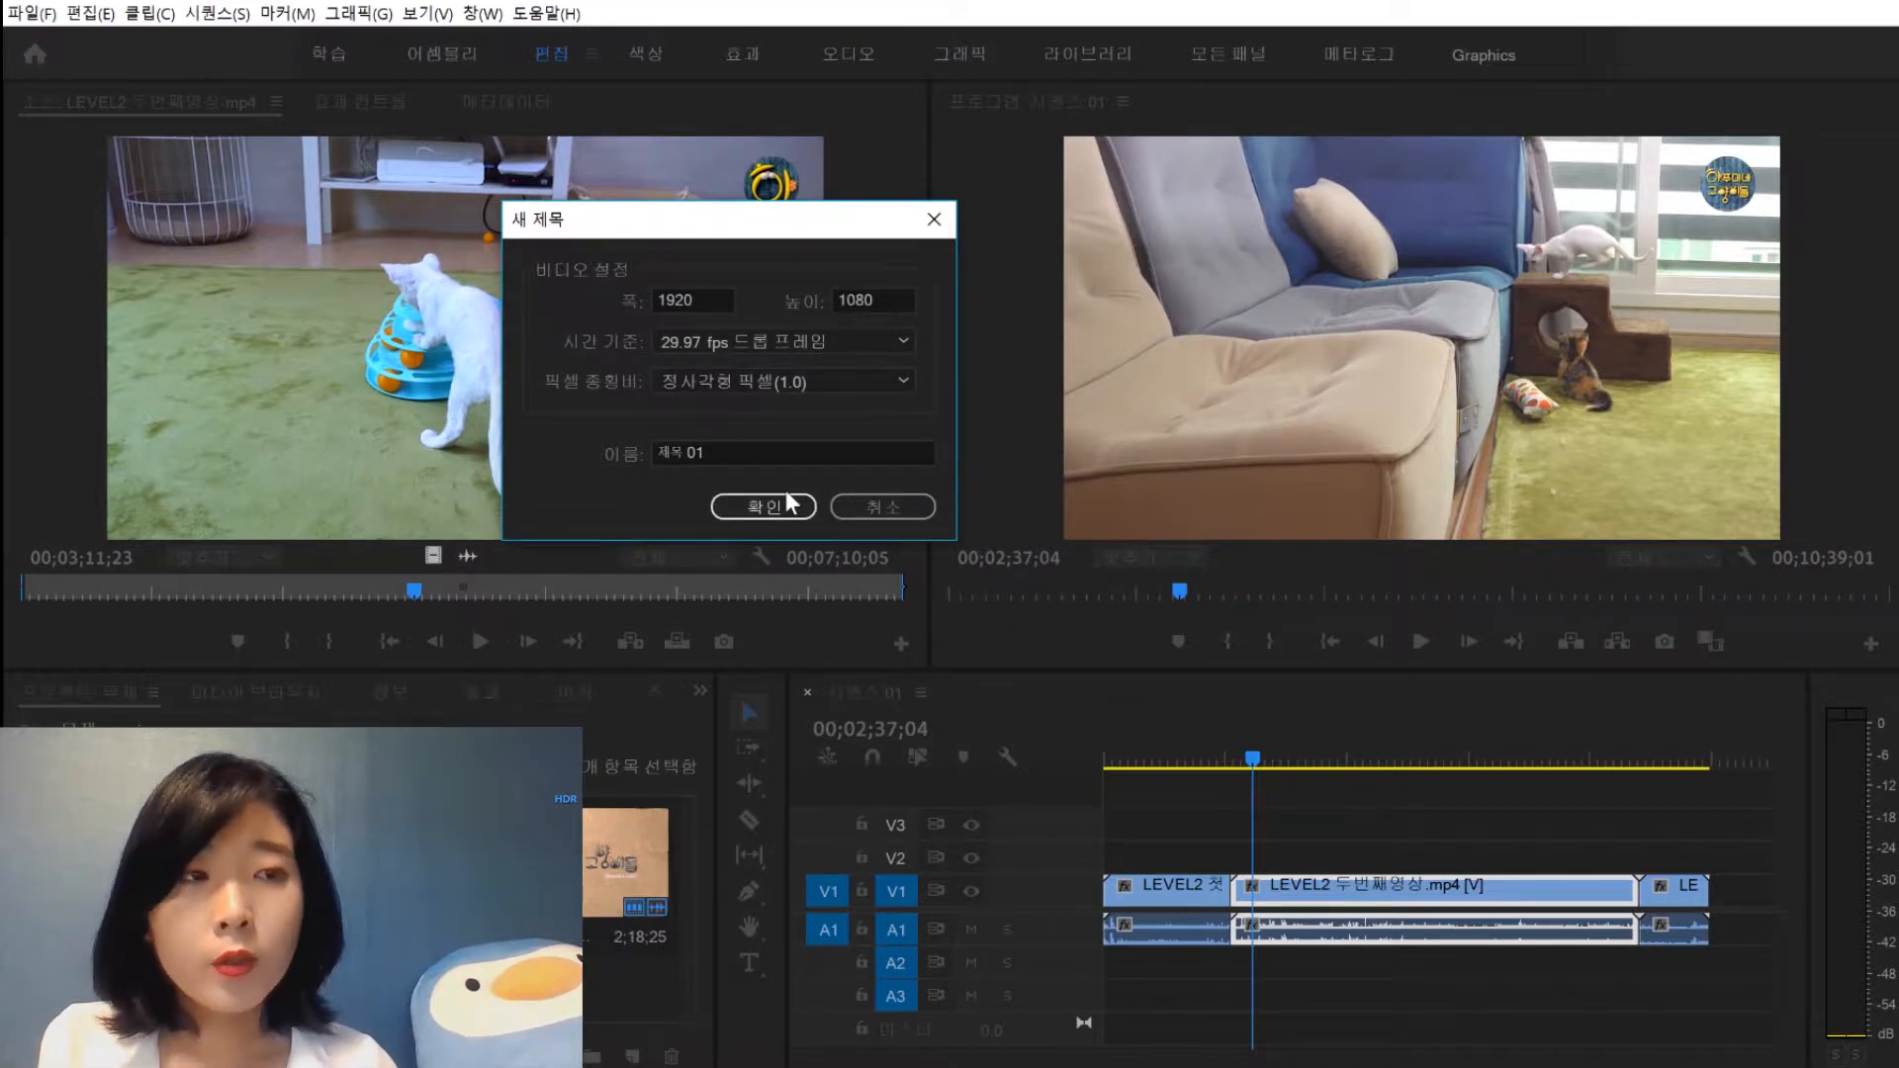
{"action": "left_click", "coordinate": [779, 511]}
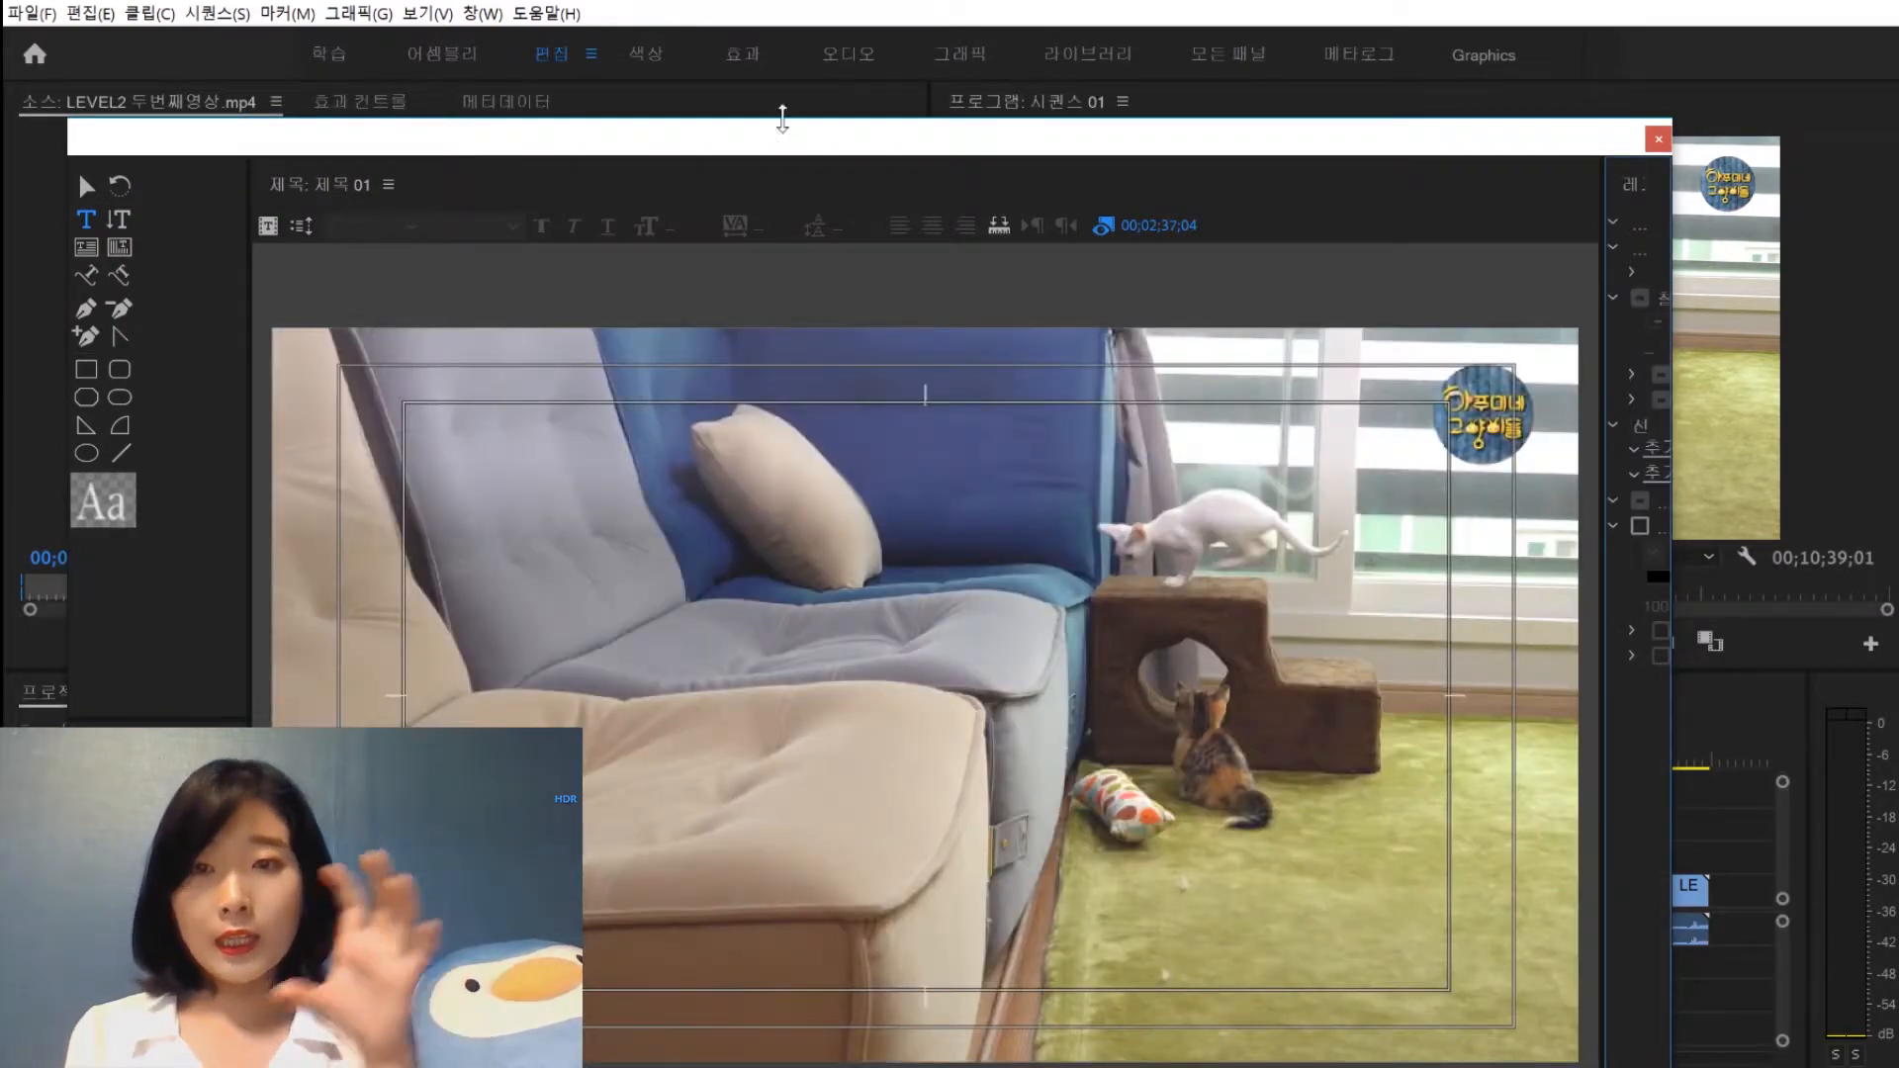
Reposition and widen the title editor, and resize its areas to show the text styles and the full title properties
{"action": "left_click_drag", "start_coordinate": [782, 120], "coordinate": [854, 21]}
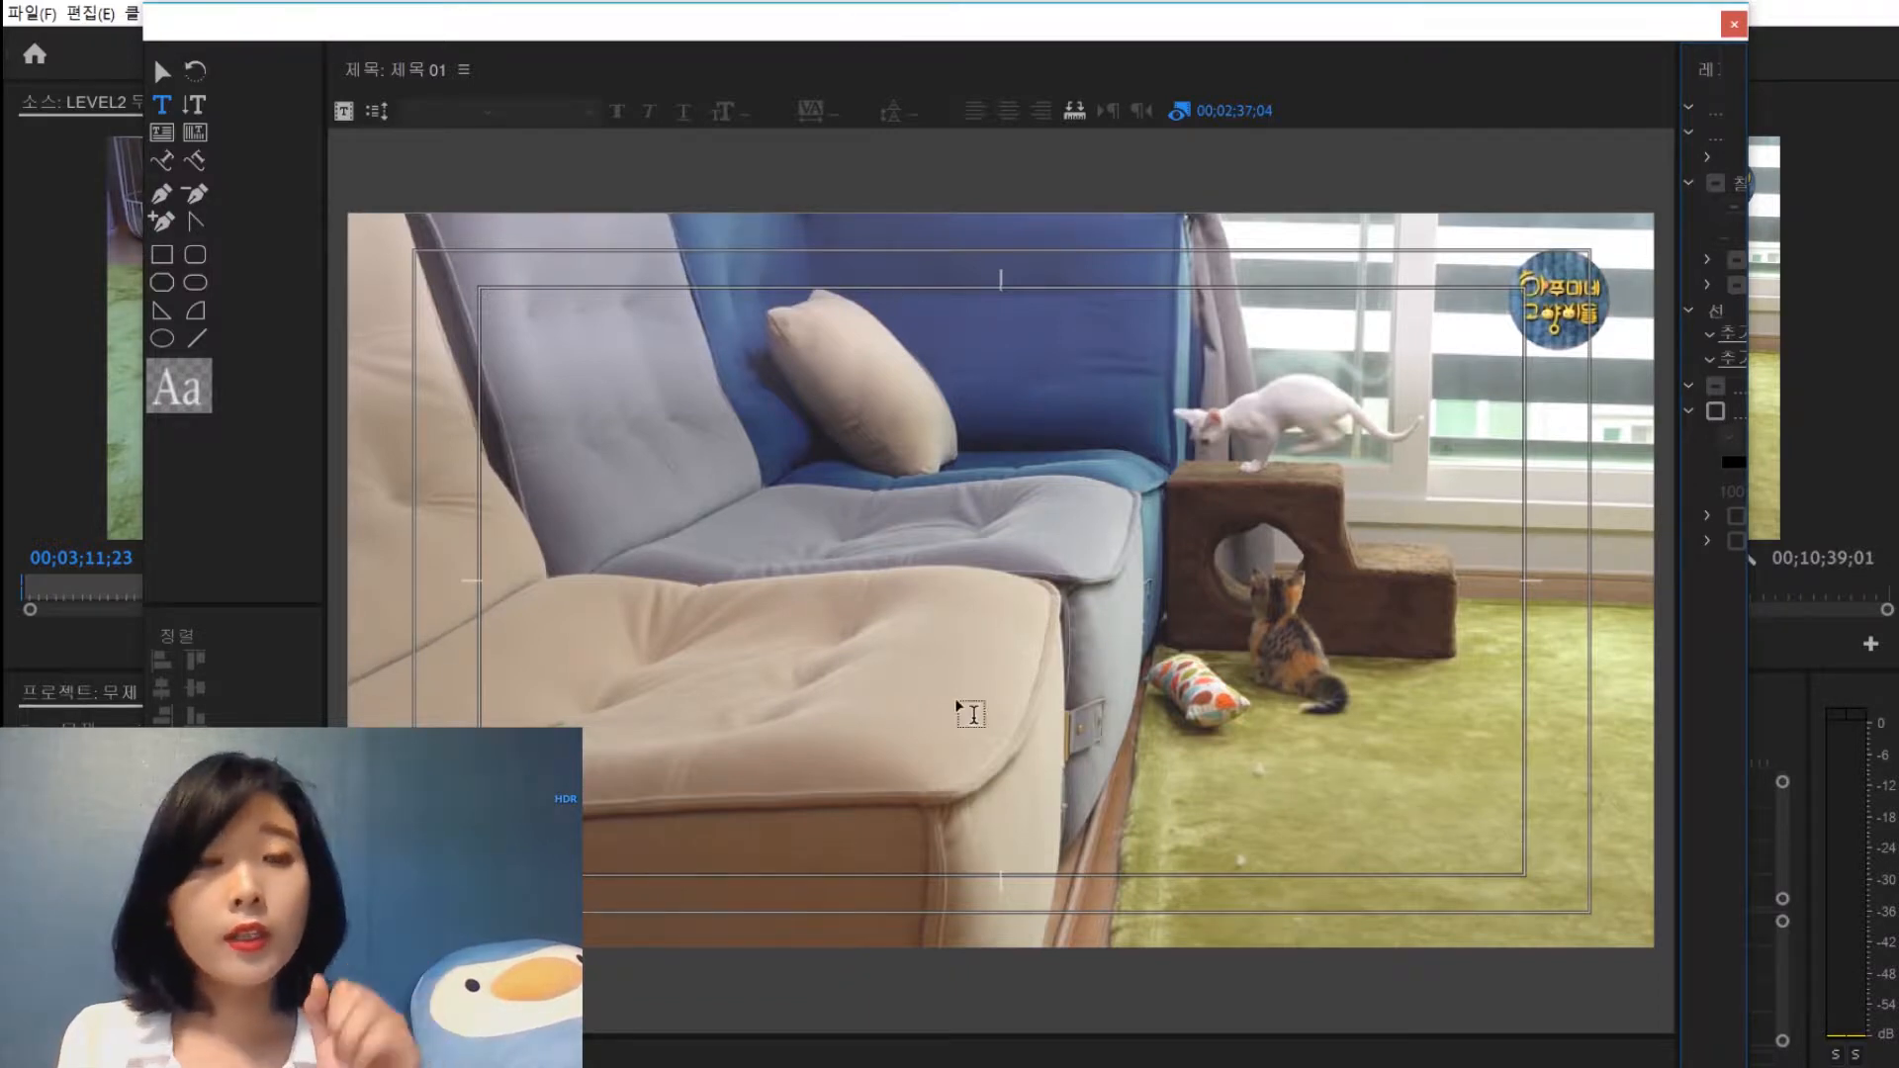
{"action": "left_click_drag", "start_coordinate": [797, 1036], "coordinate": [796, 885]}
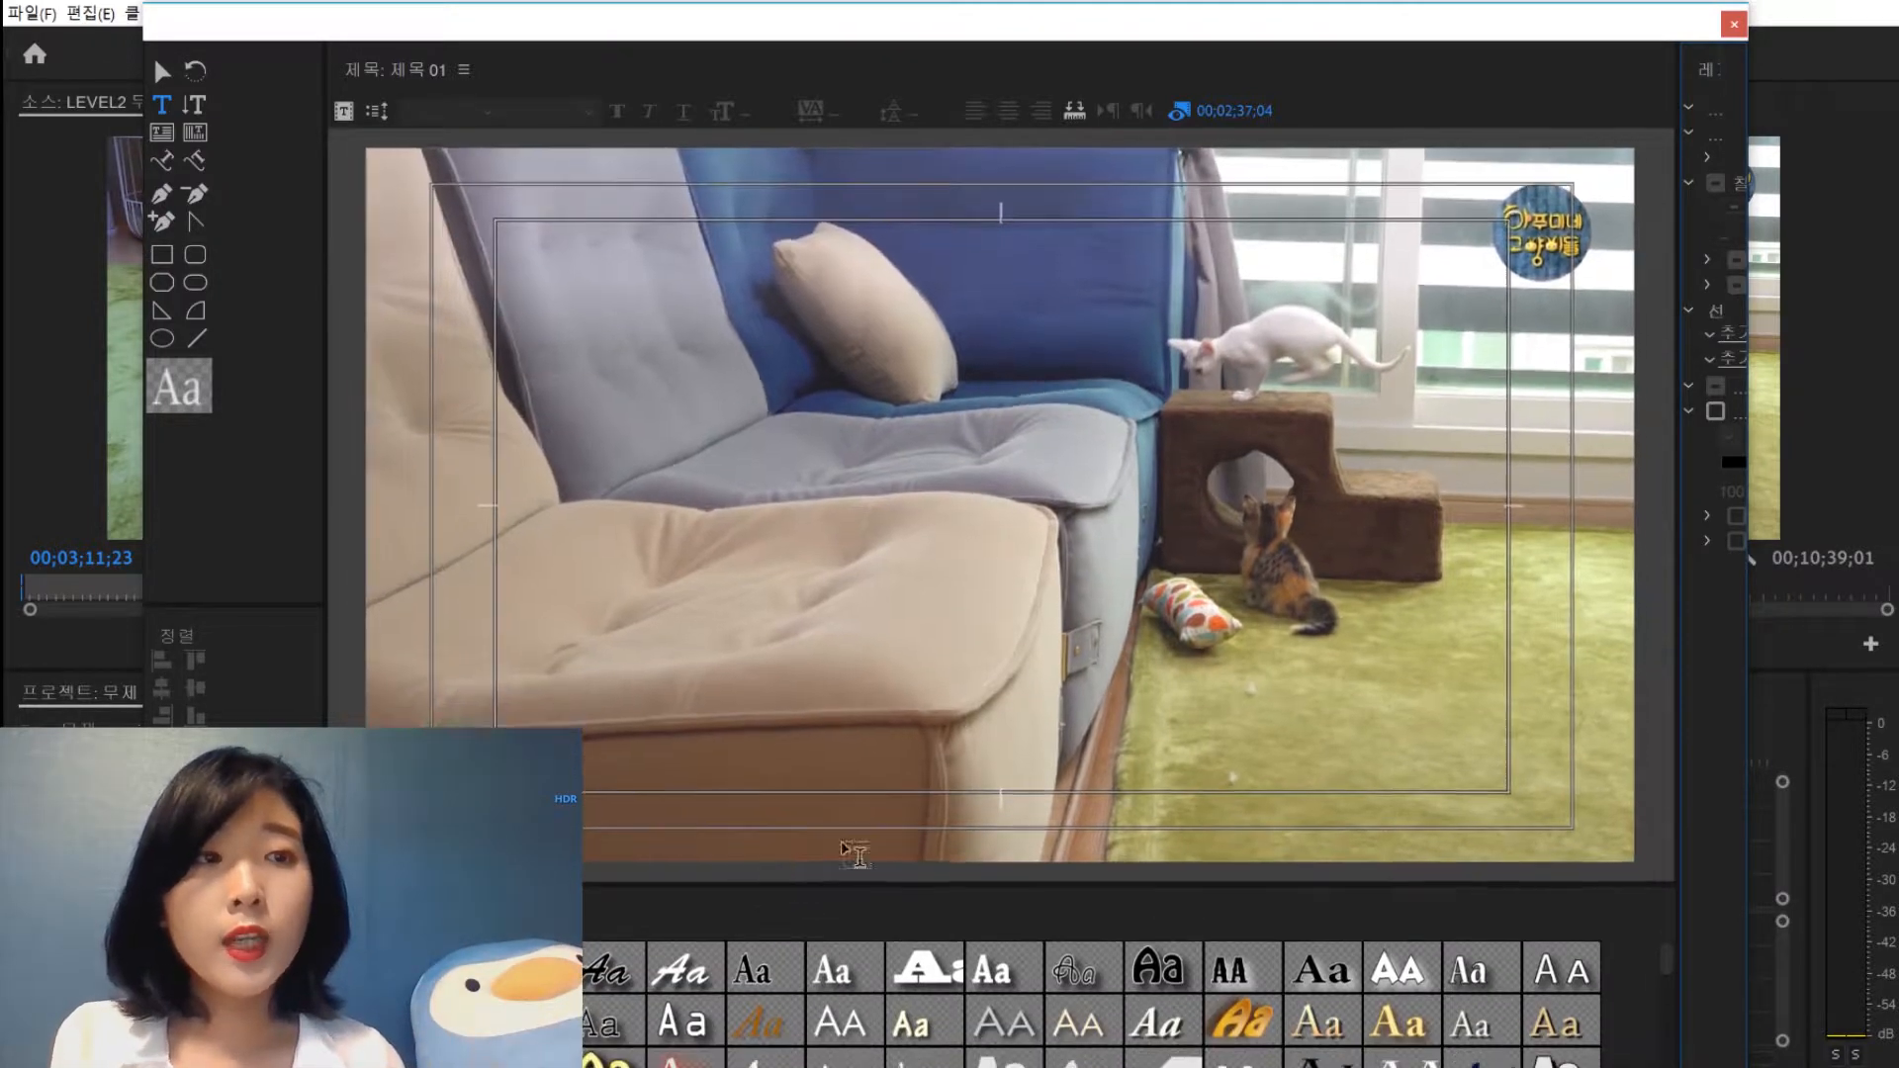
{"action": "left_click", "coordinate": [1679, 634]}
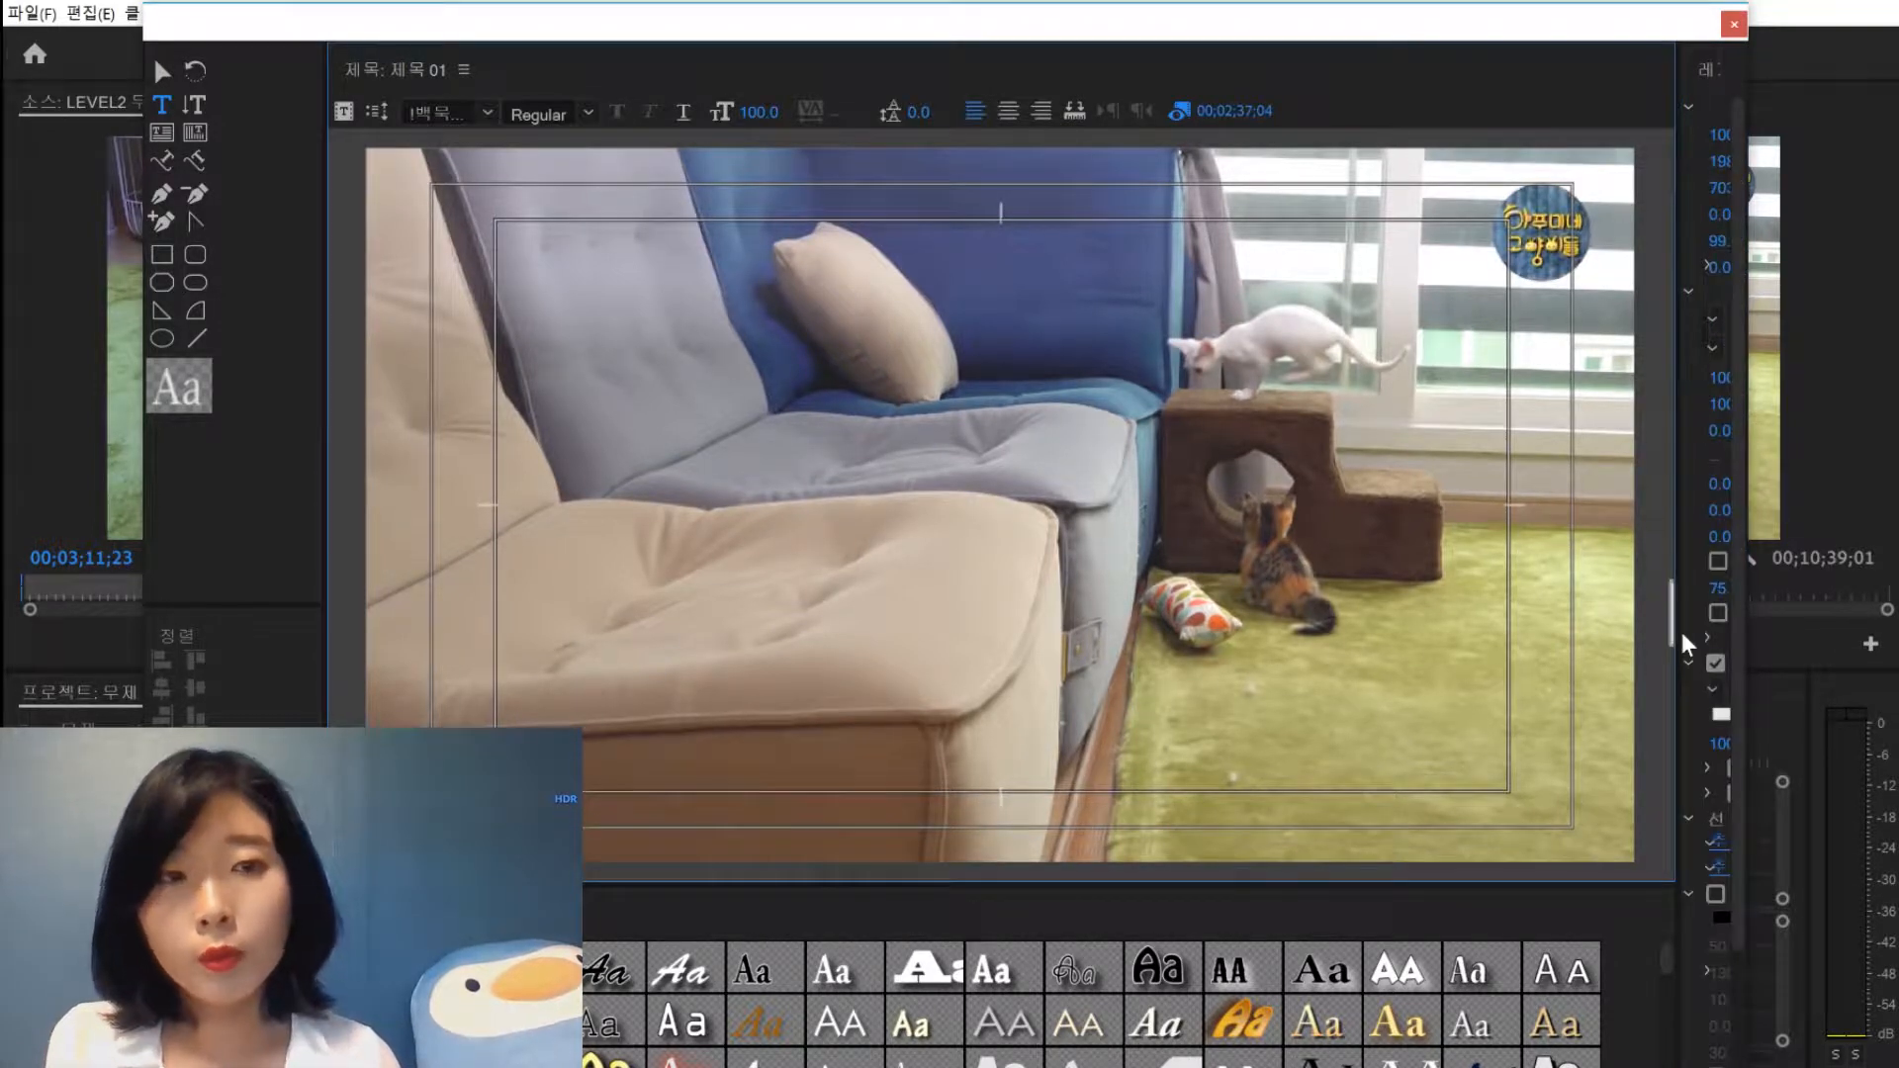
{"action": "left_click_drag", "start_coordinate": [1673, 638], "coordinate": [1544, 638]}
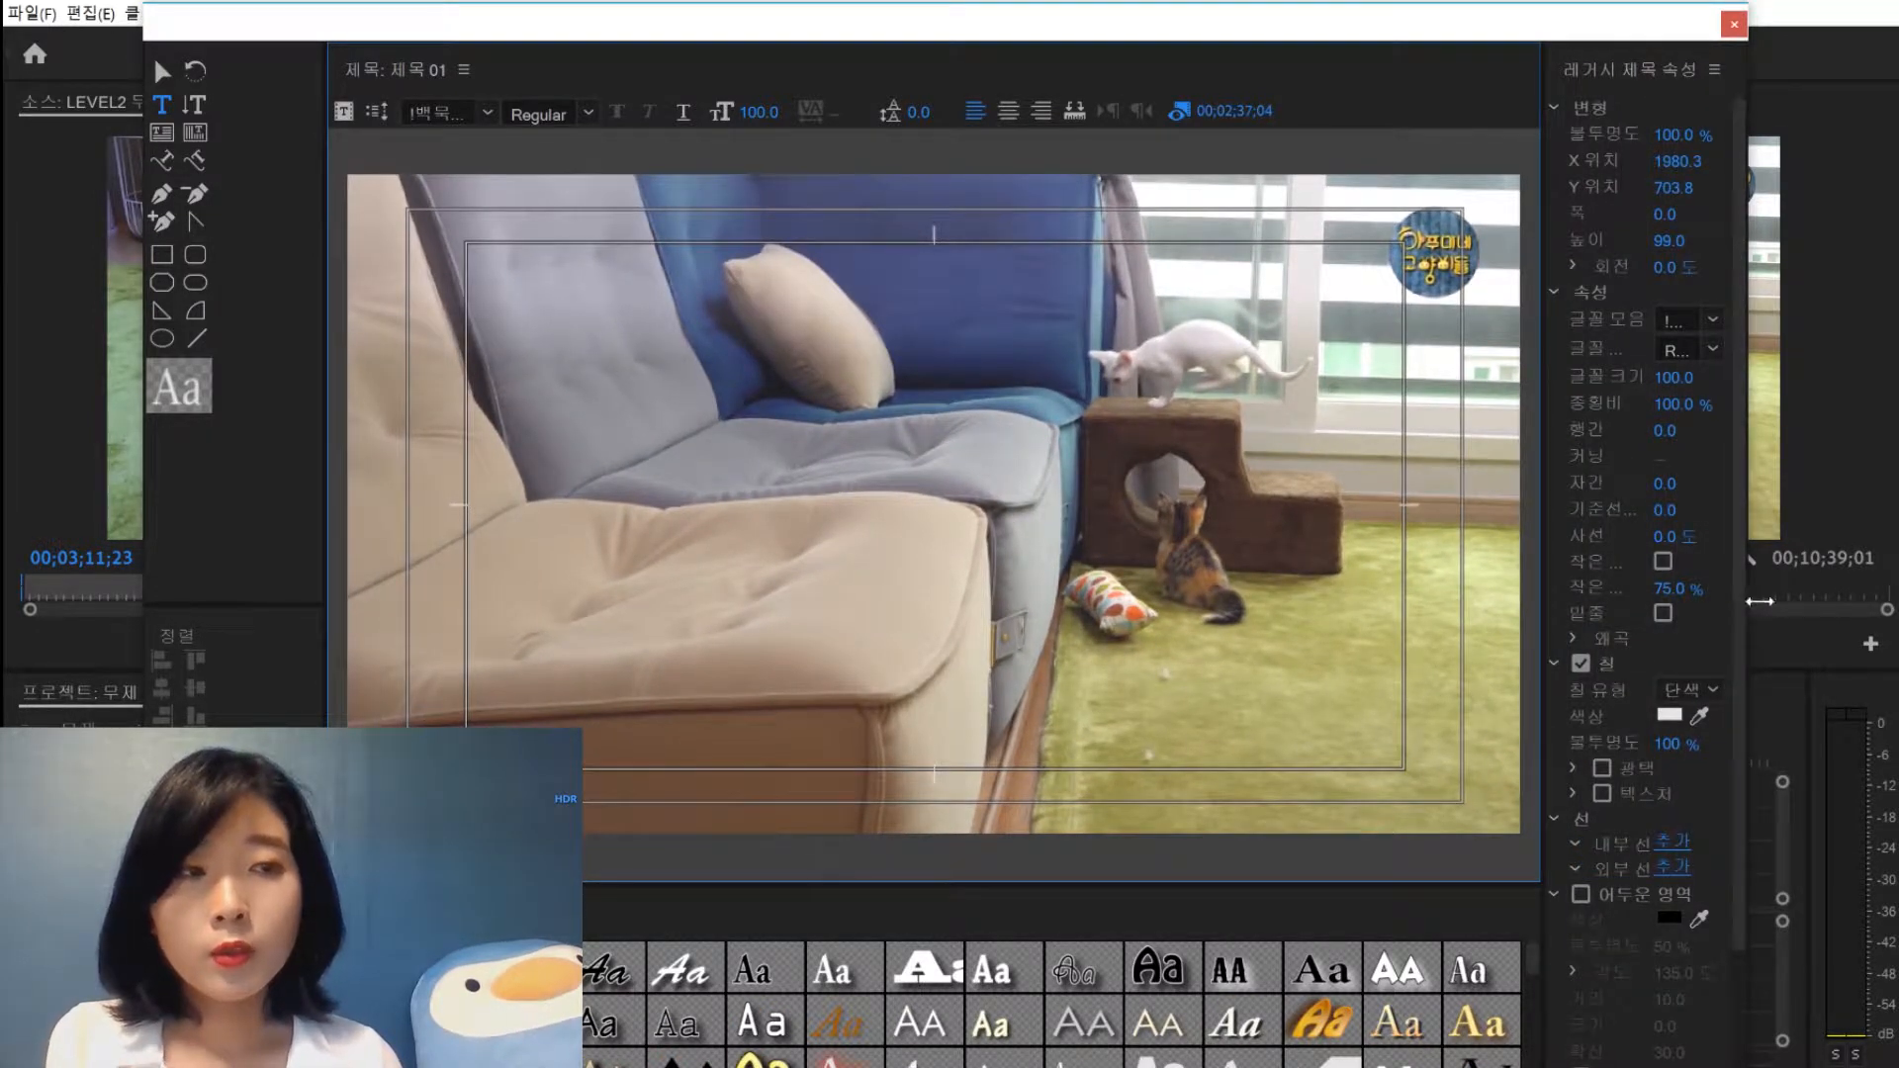
{"action": "left_click_drag", "start_coordinate": [1749, 603], "coordinate": [1864, 597]}
{"action": "left_click_drag", "start_coordinate": [1646, 598], "coordinate": [1505, 599]}
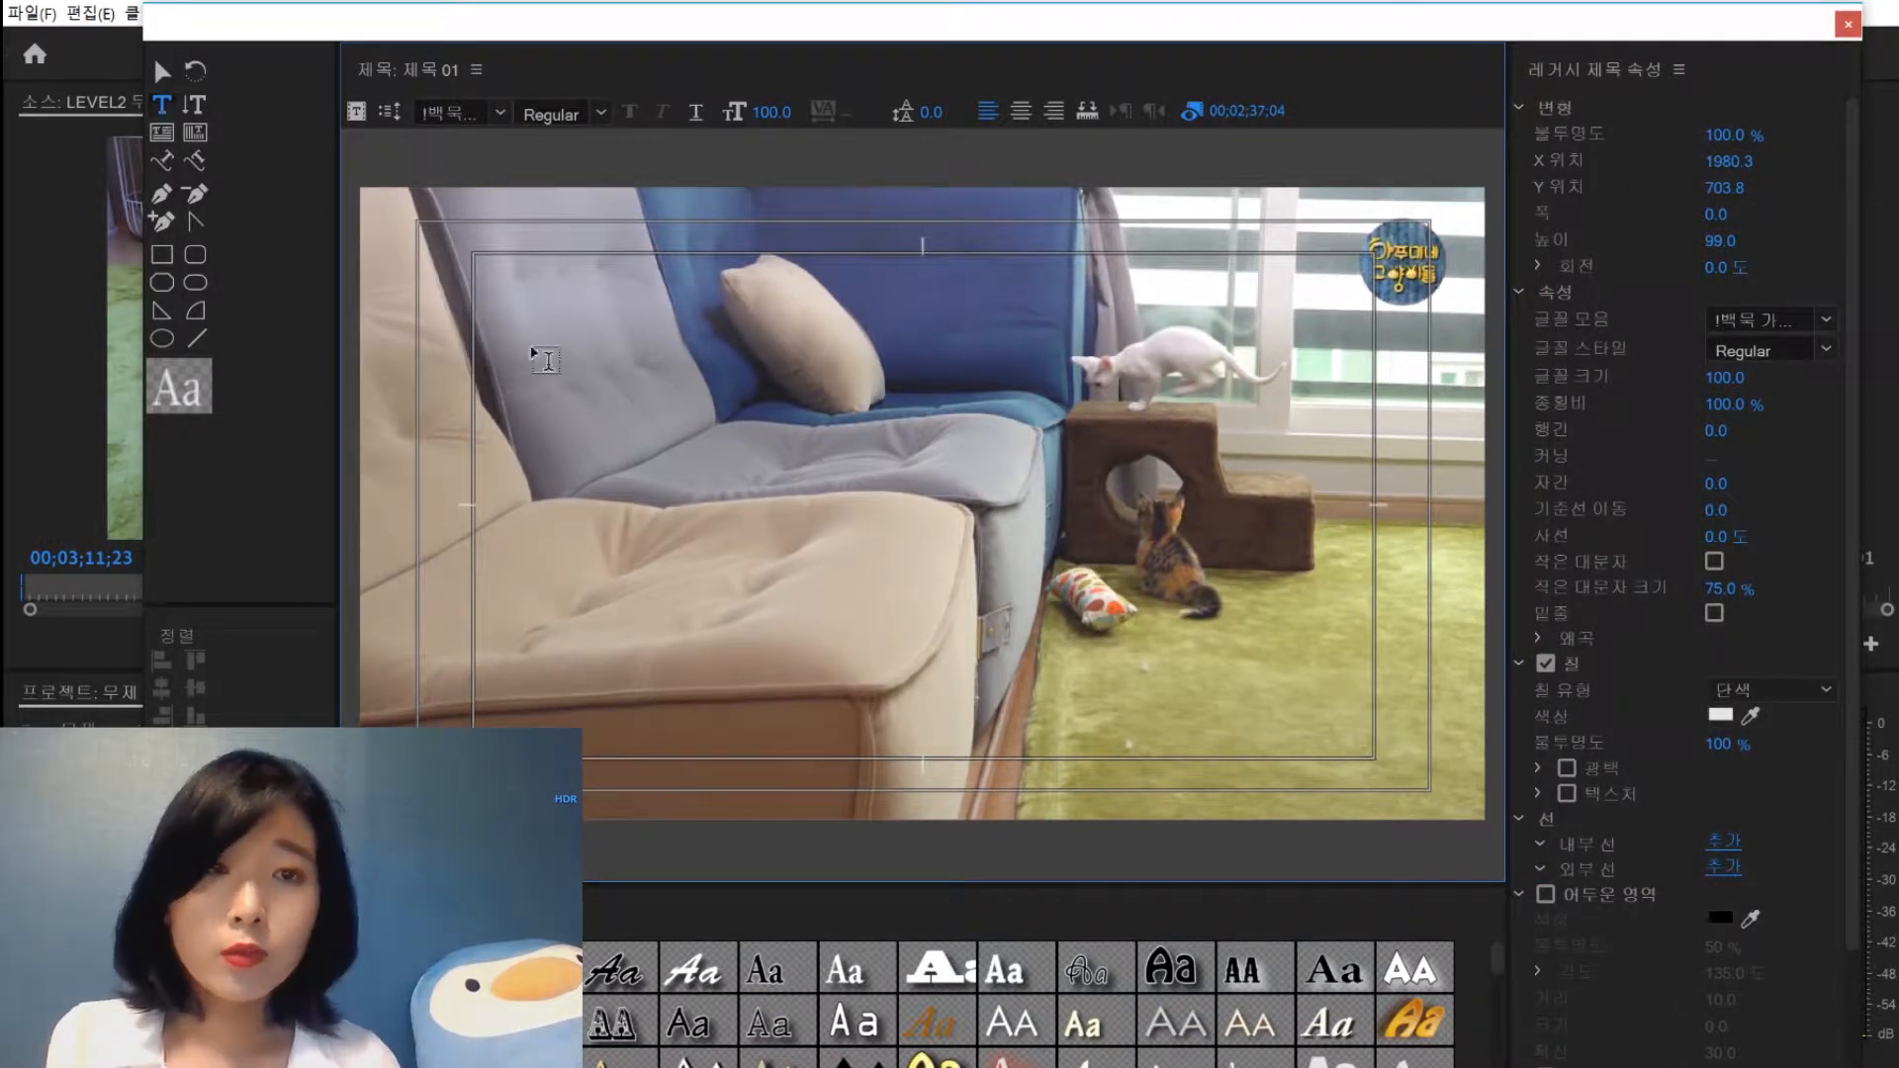
Start a text object over the sofa backrest in the title with the line 꼬꼬마들끼리
{"action": "left_click", "coordinate": [508, 393]}
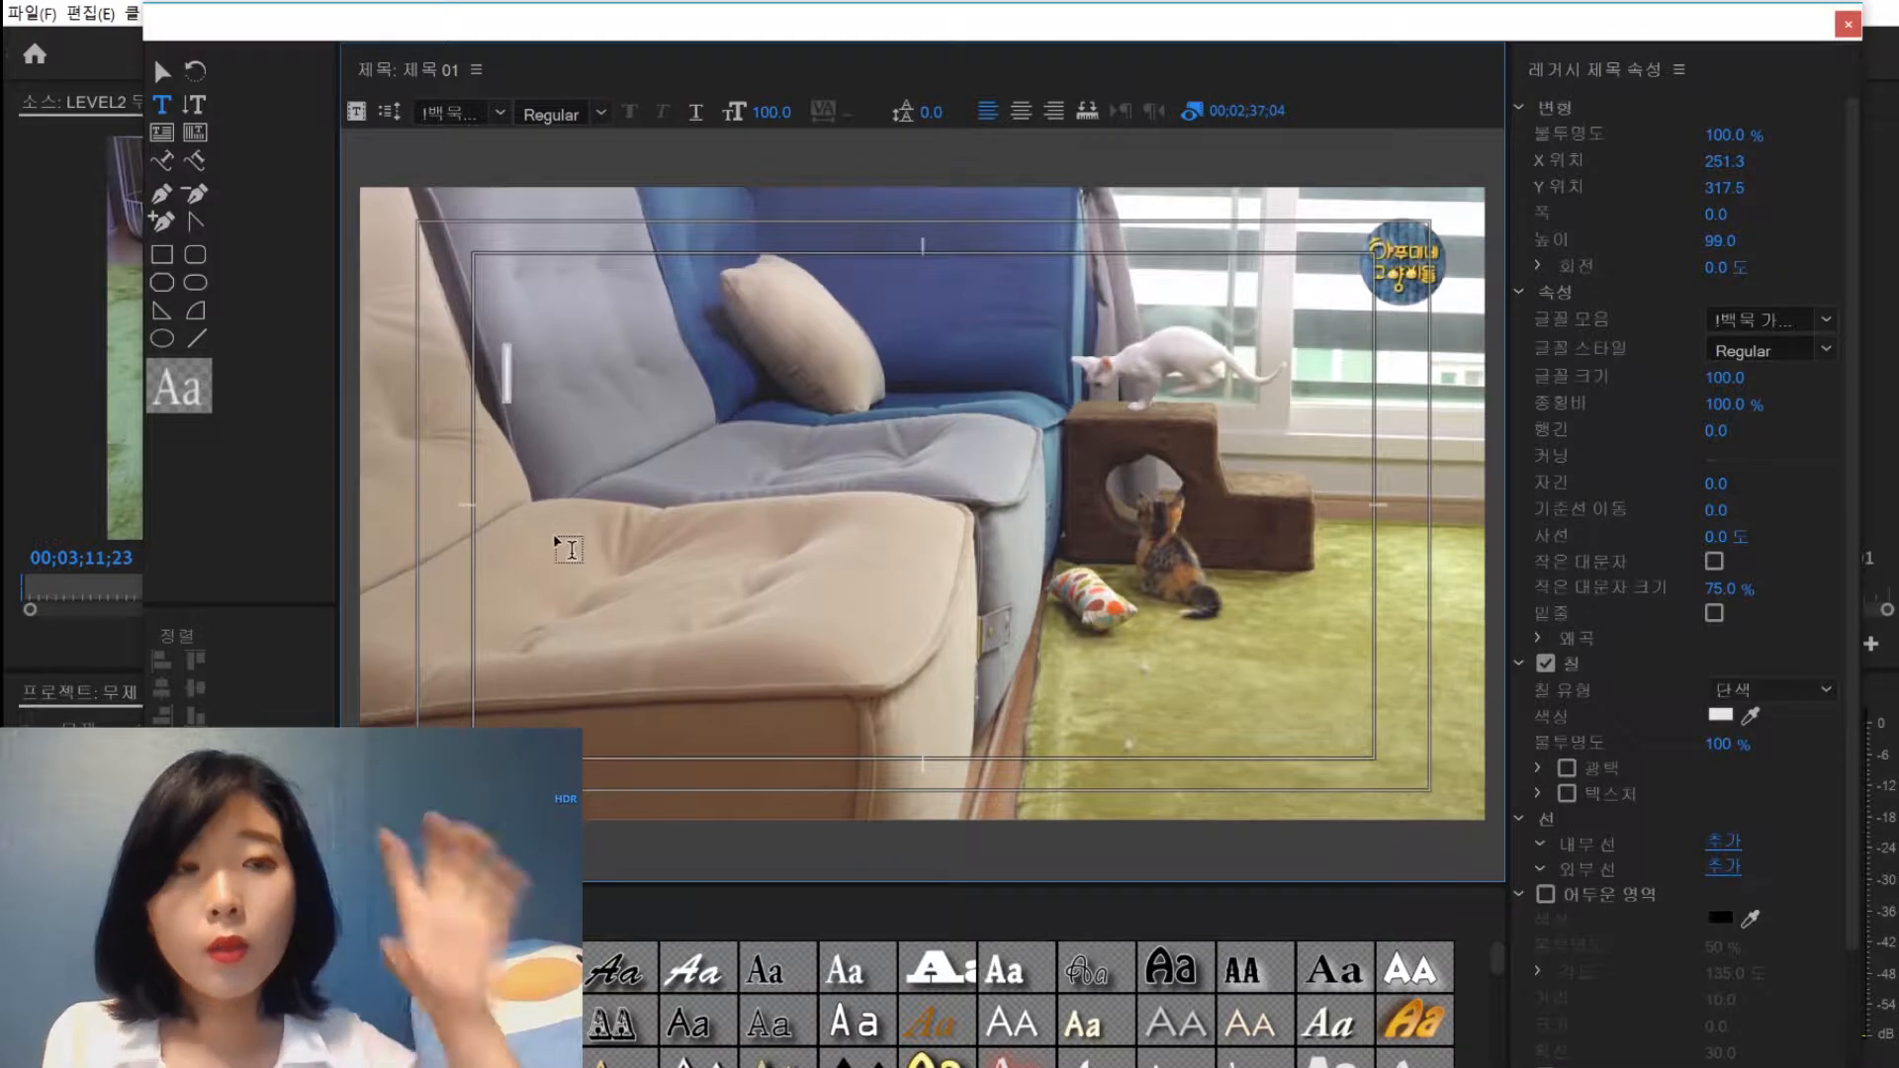
{"action": "type", "text": "Rh"}
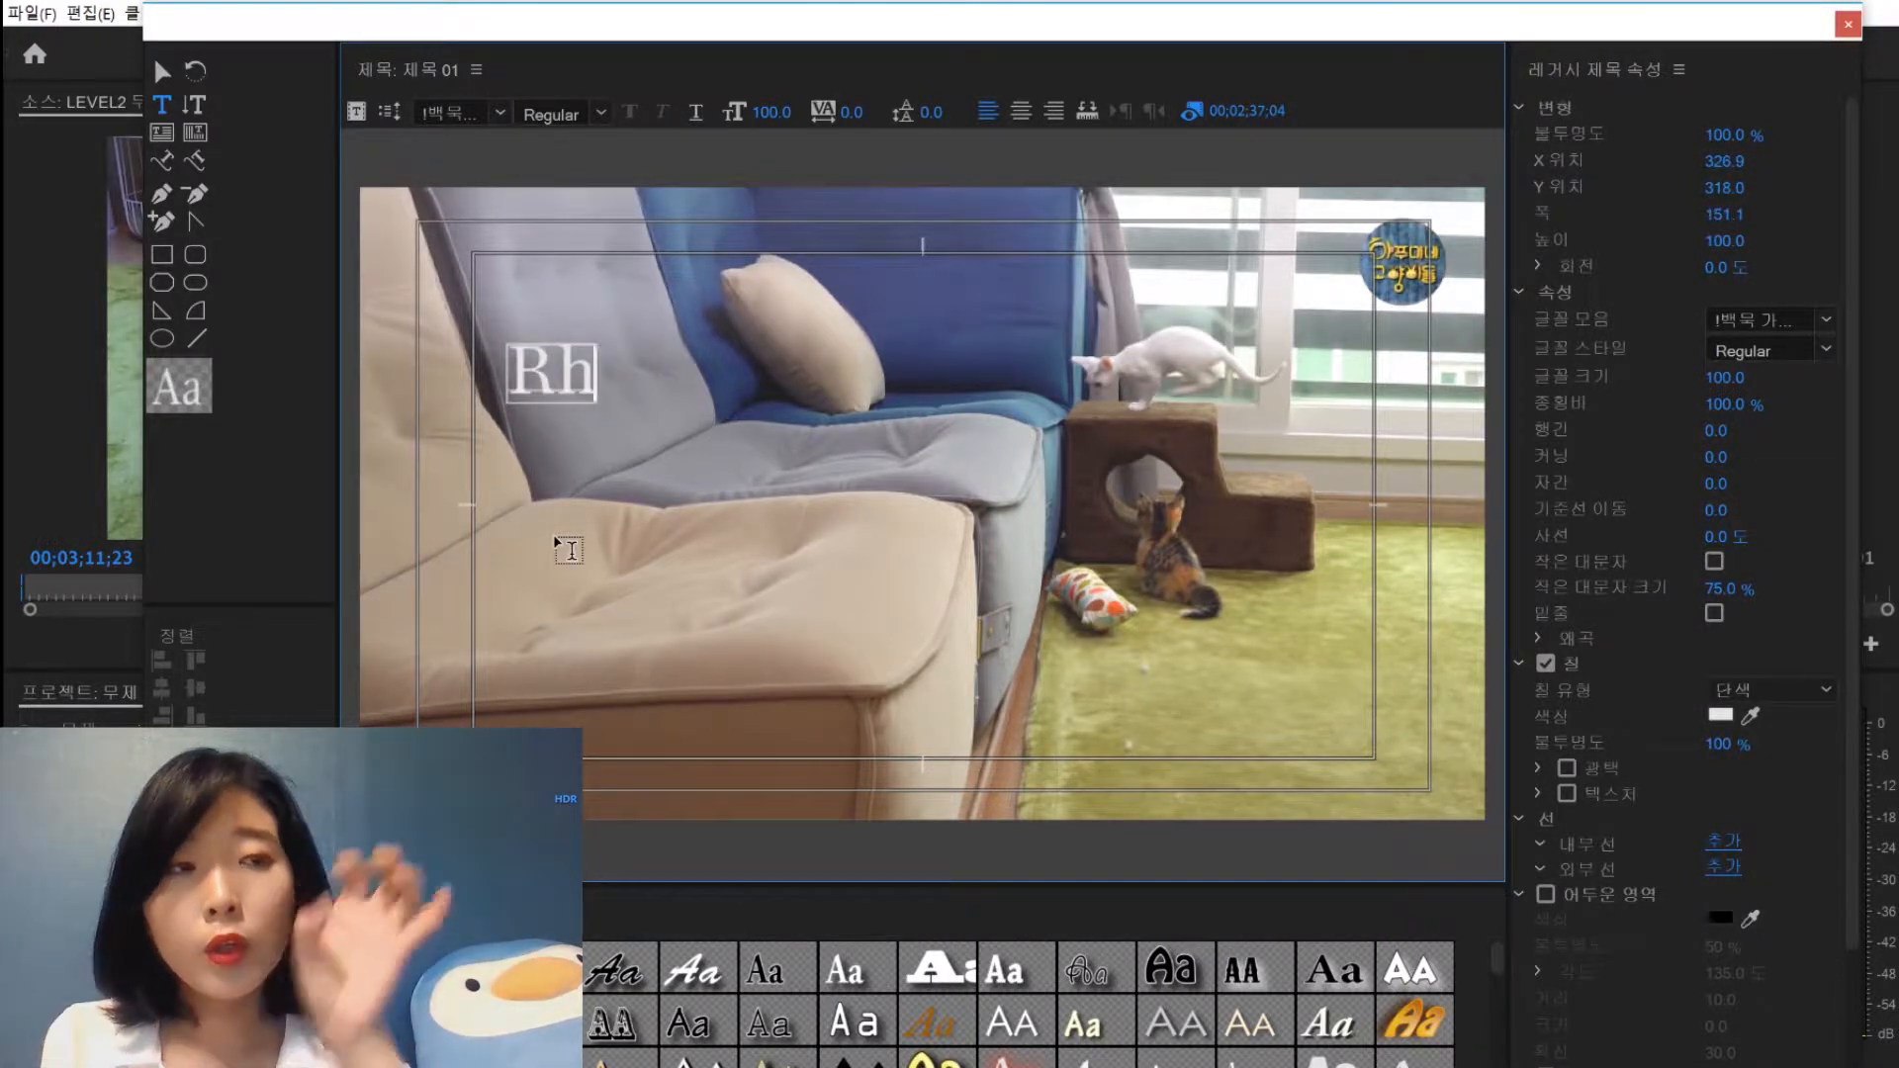
{"action": "key", "text": "BackSpace"}
{"action": "key", "text": "BackSpace"}
{"action": "type", "text": "꼬꼬마들끼리"}
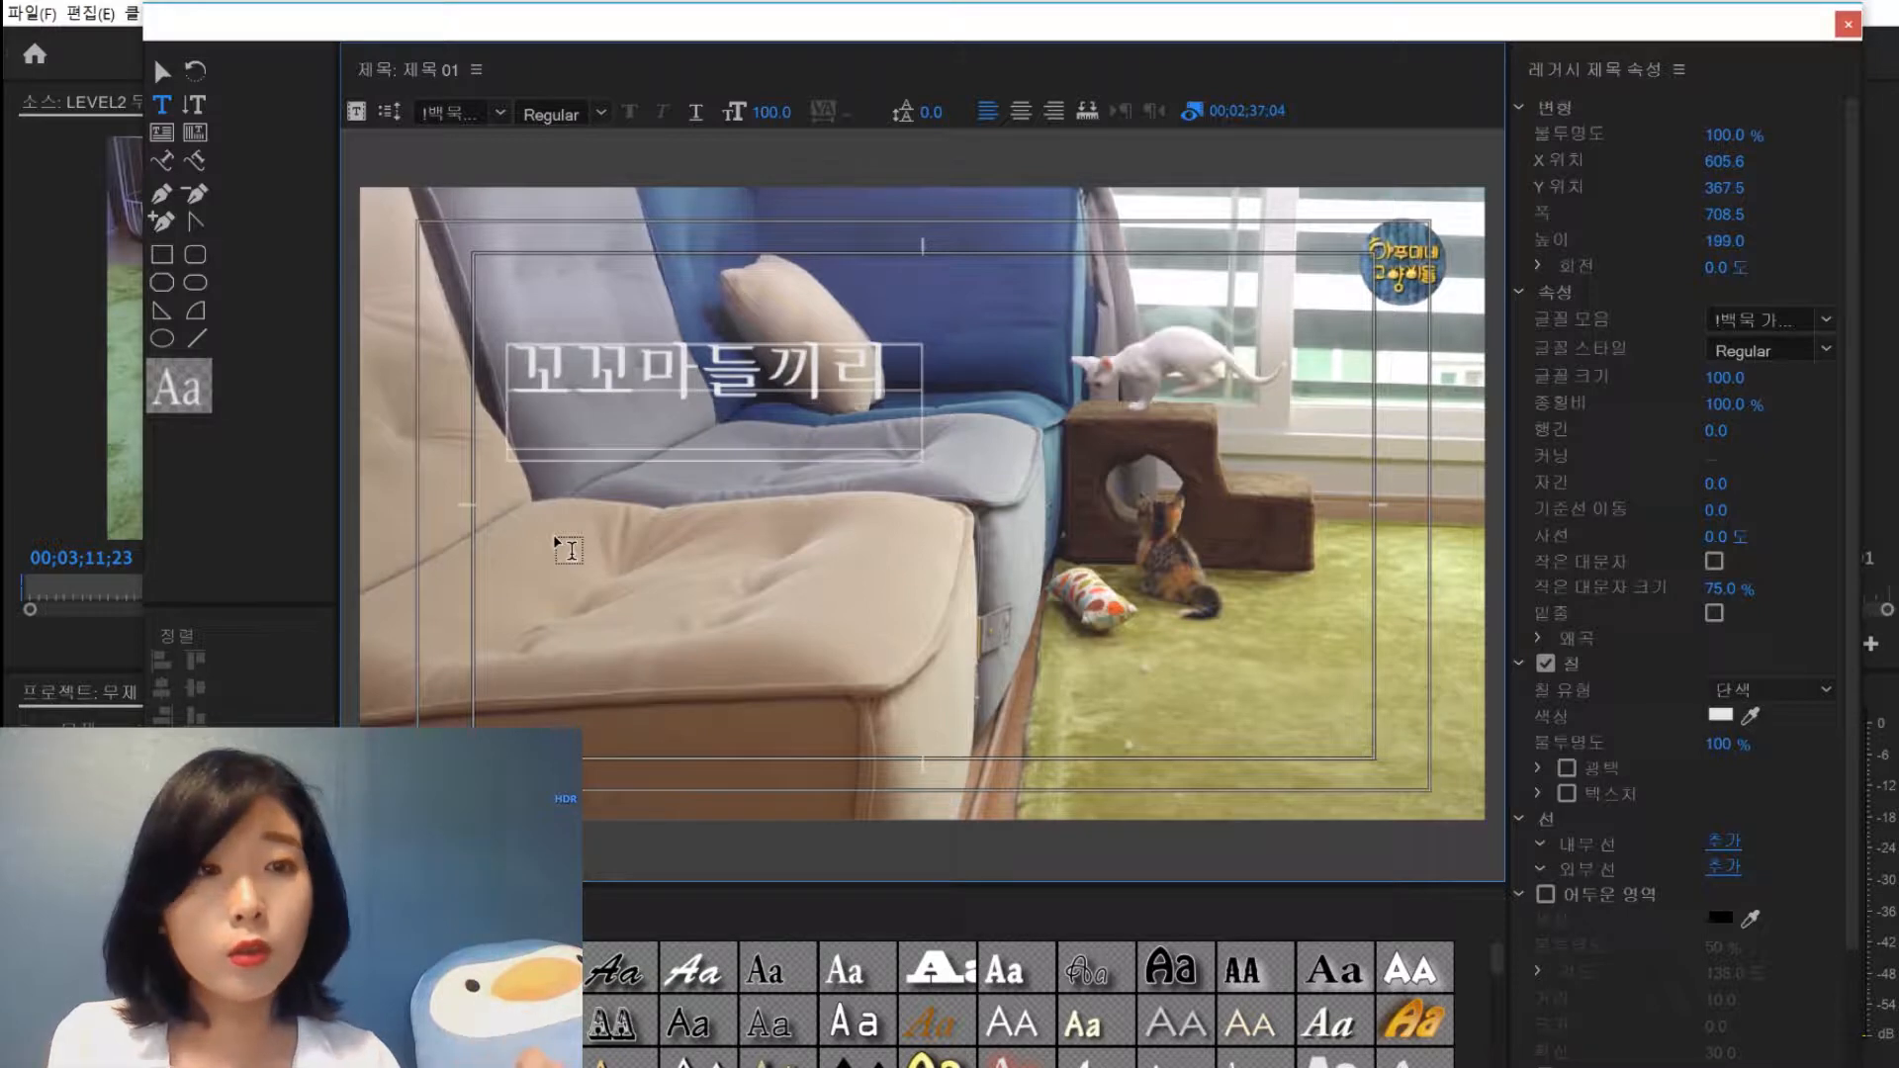
Add the lines 노는 게 and 최고야~! below the first line of the title text
{"action": "key", "text": "Return"}
{"action": "type", "text": "노는게"}
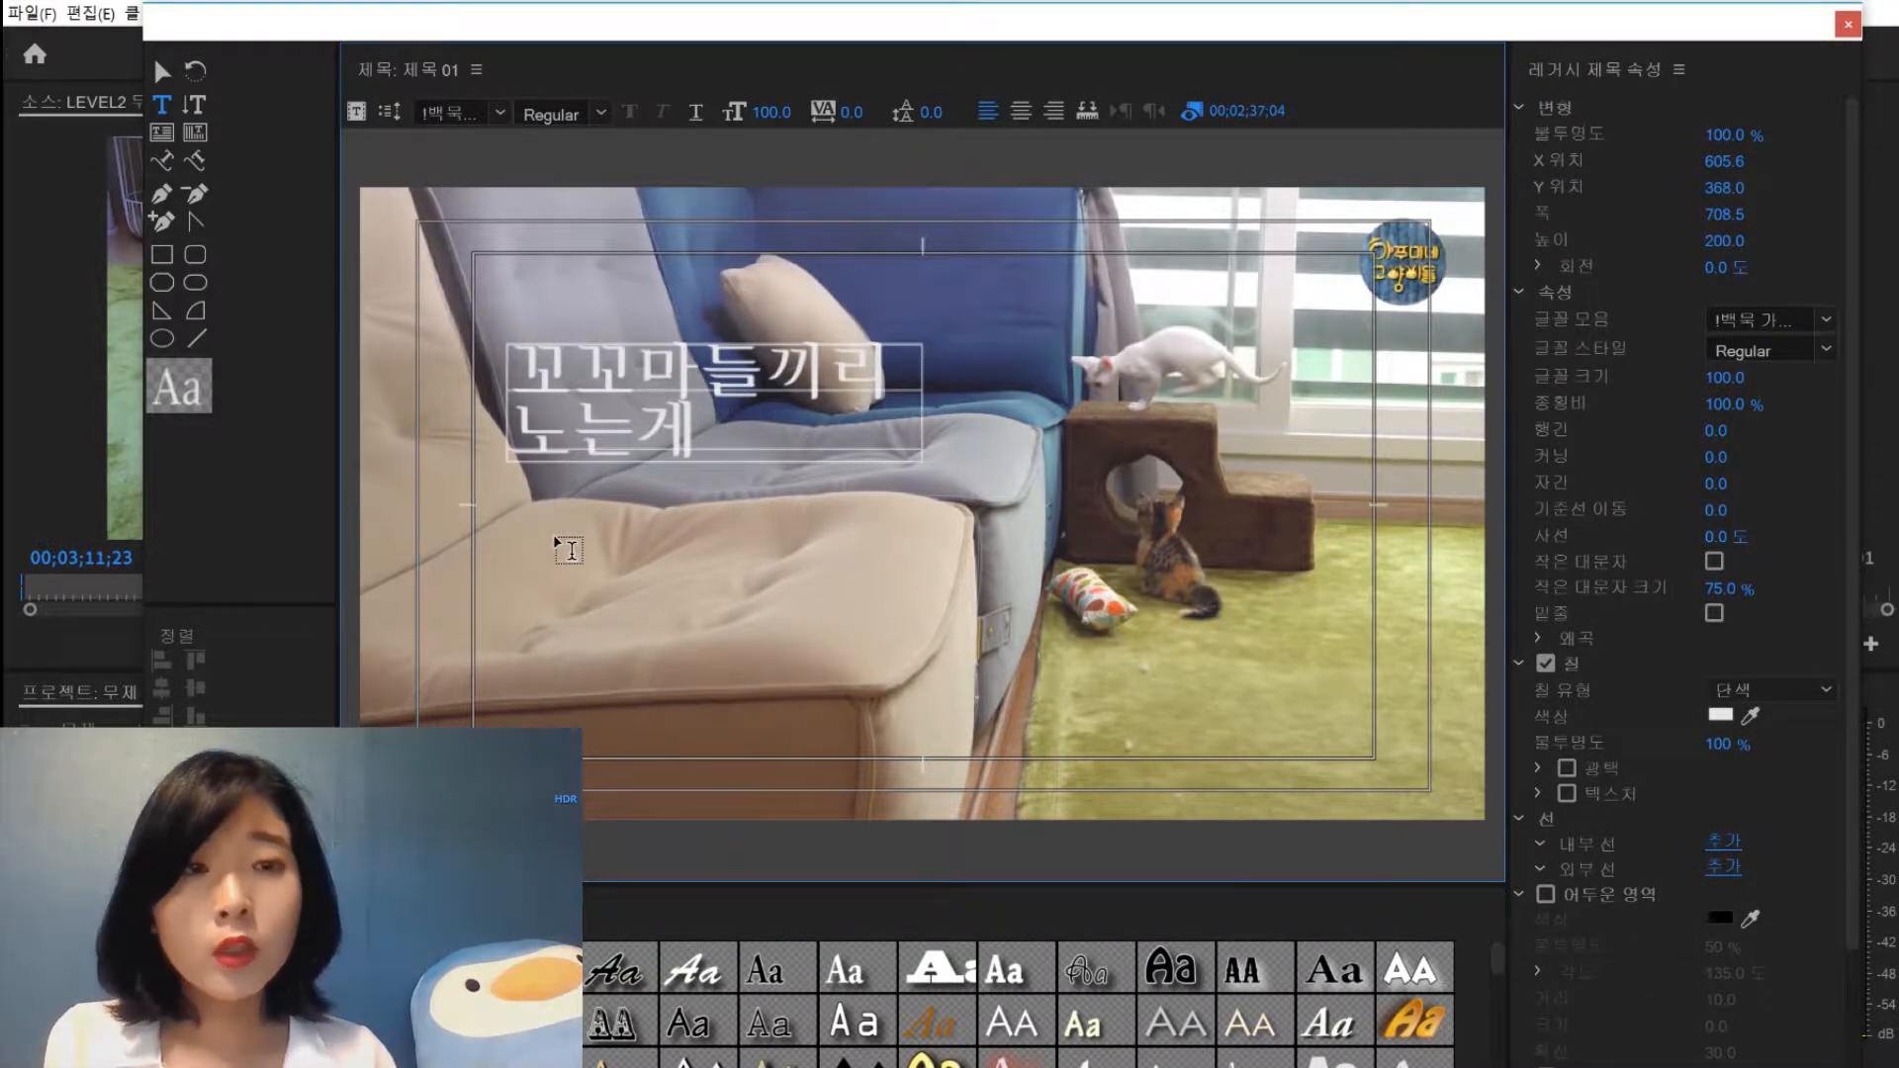
{"action": "key", "text": "BackSpace"}
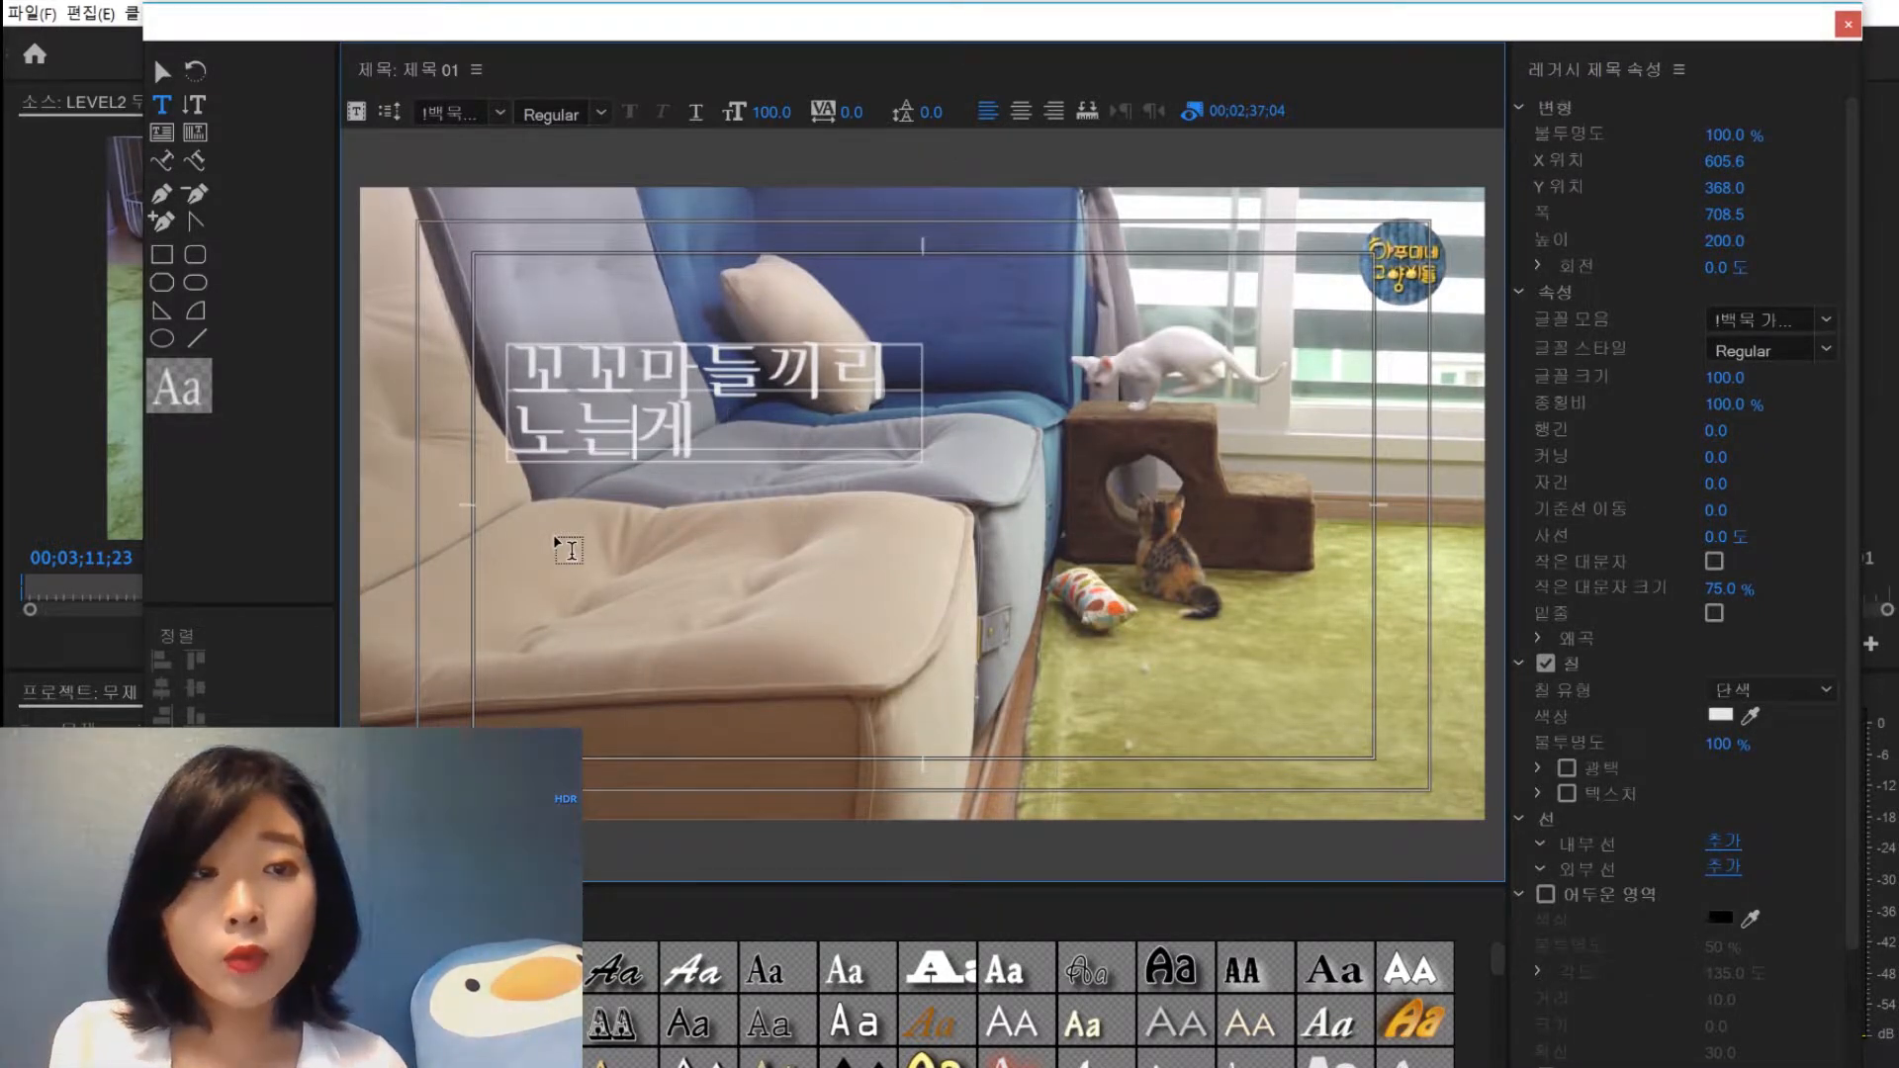
{"action": "key", "text": "Left"}
{"action": "key", "text": "Return"}
{"action": "type", "text": "최고☎"}
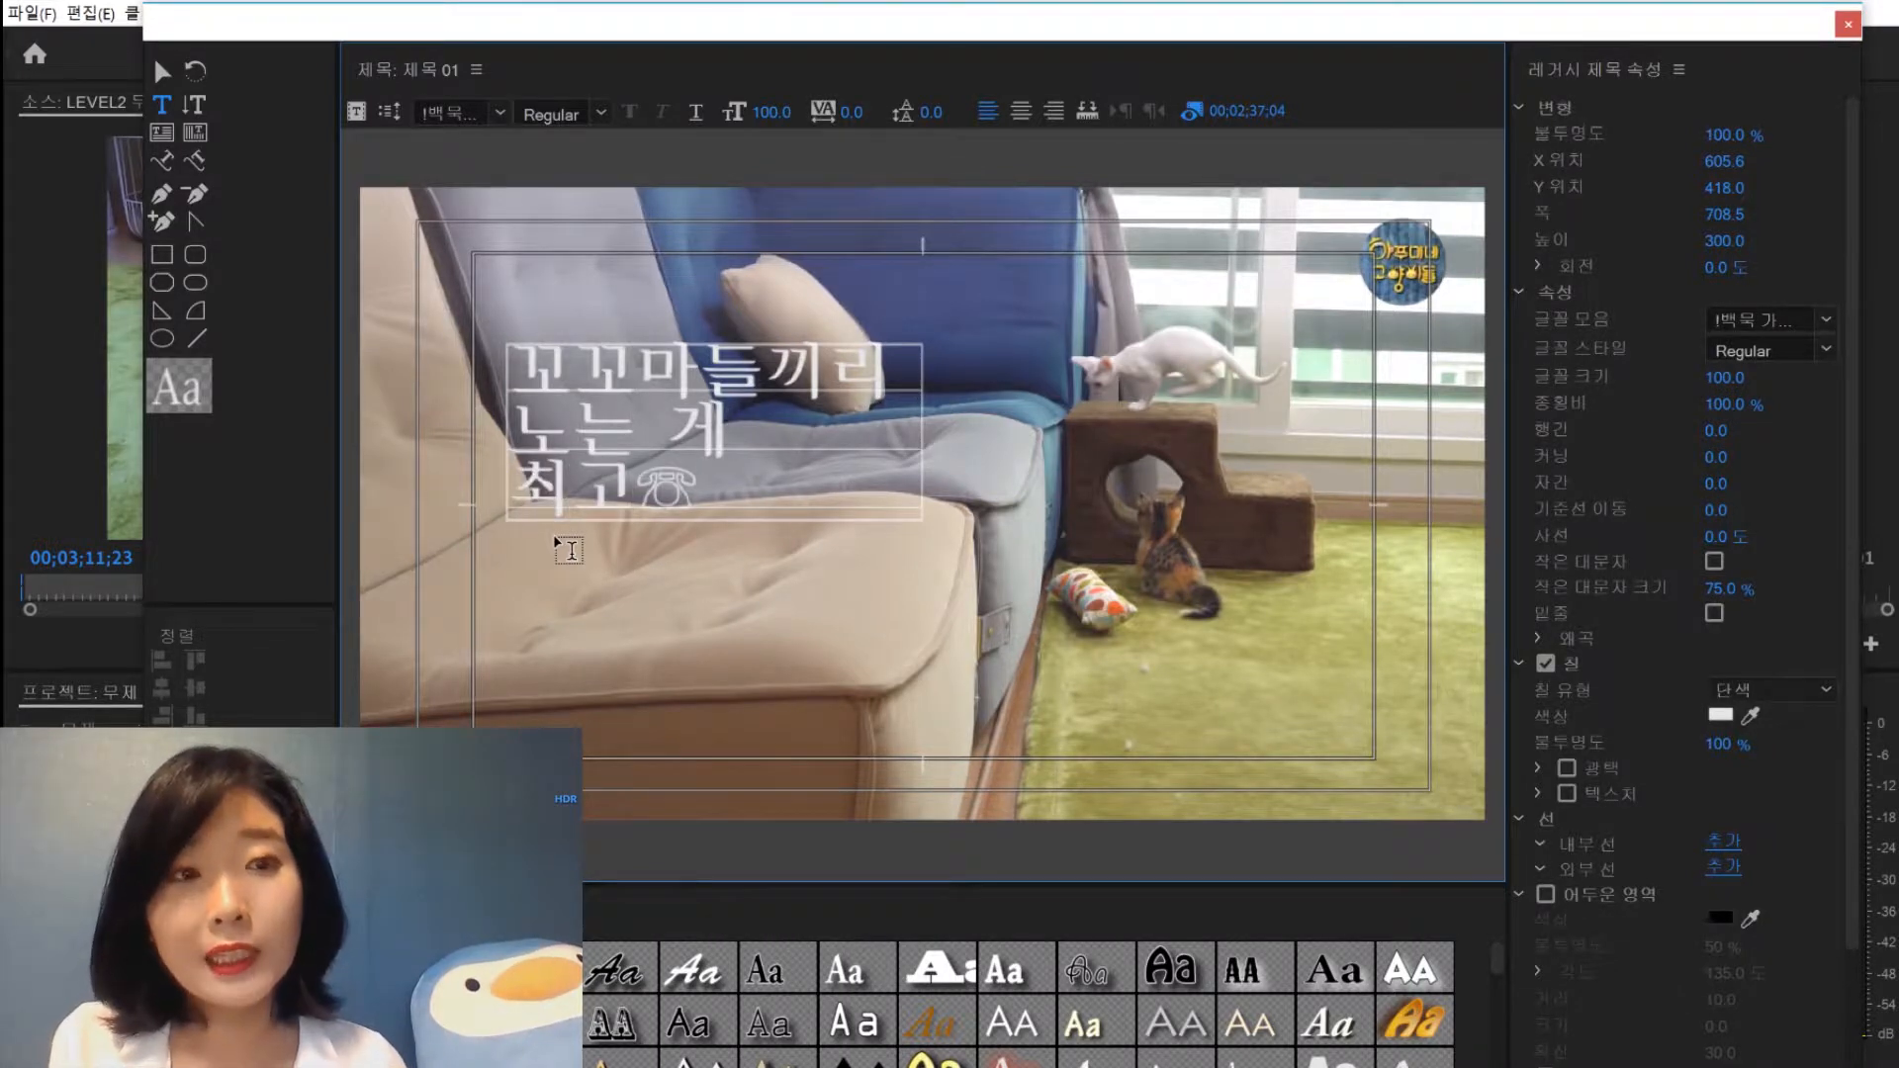
{"action": "key", "text": "BackSpace"}
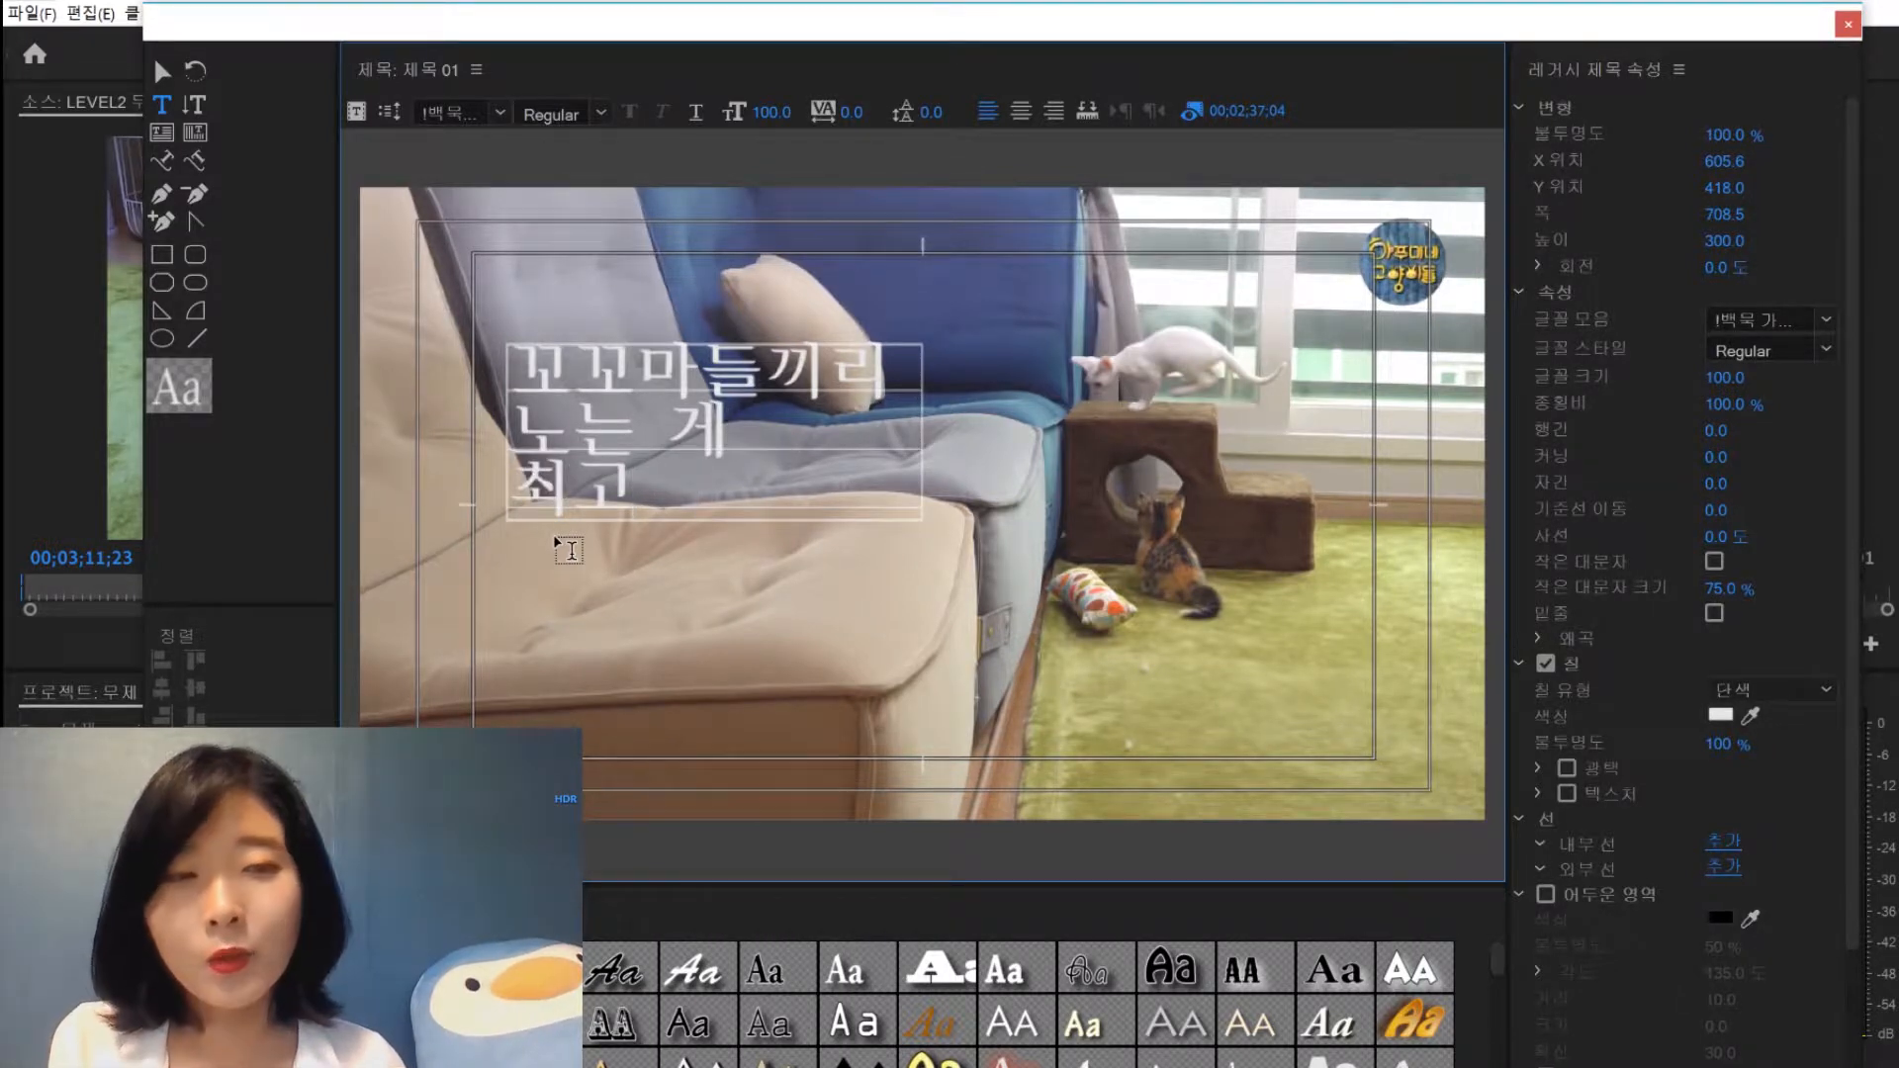
{"action": "type", "text": "야~"}
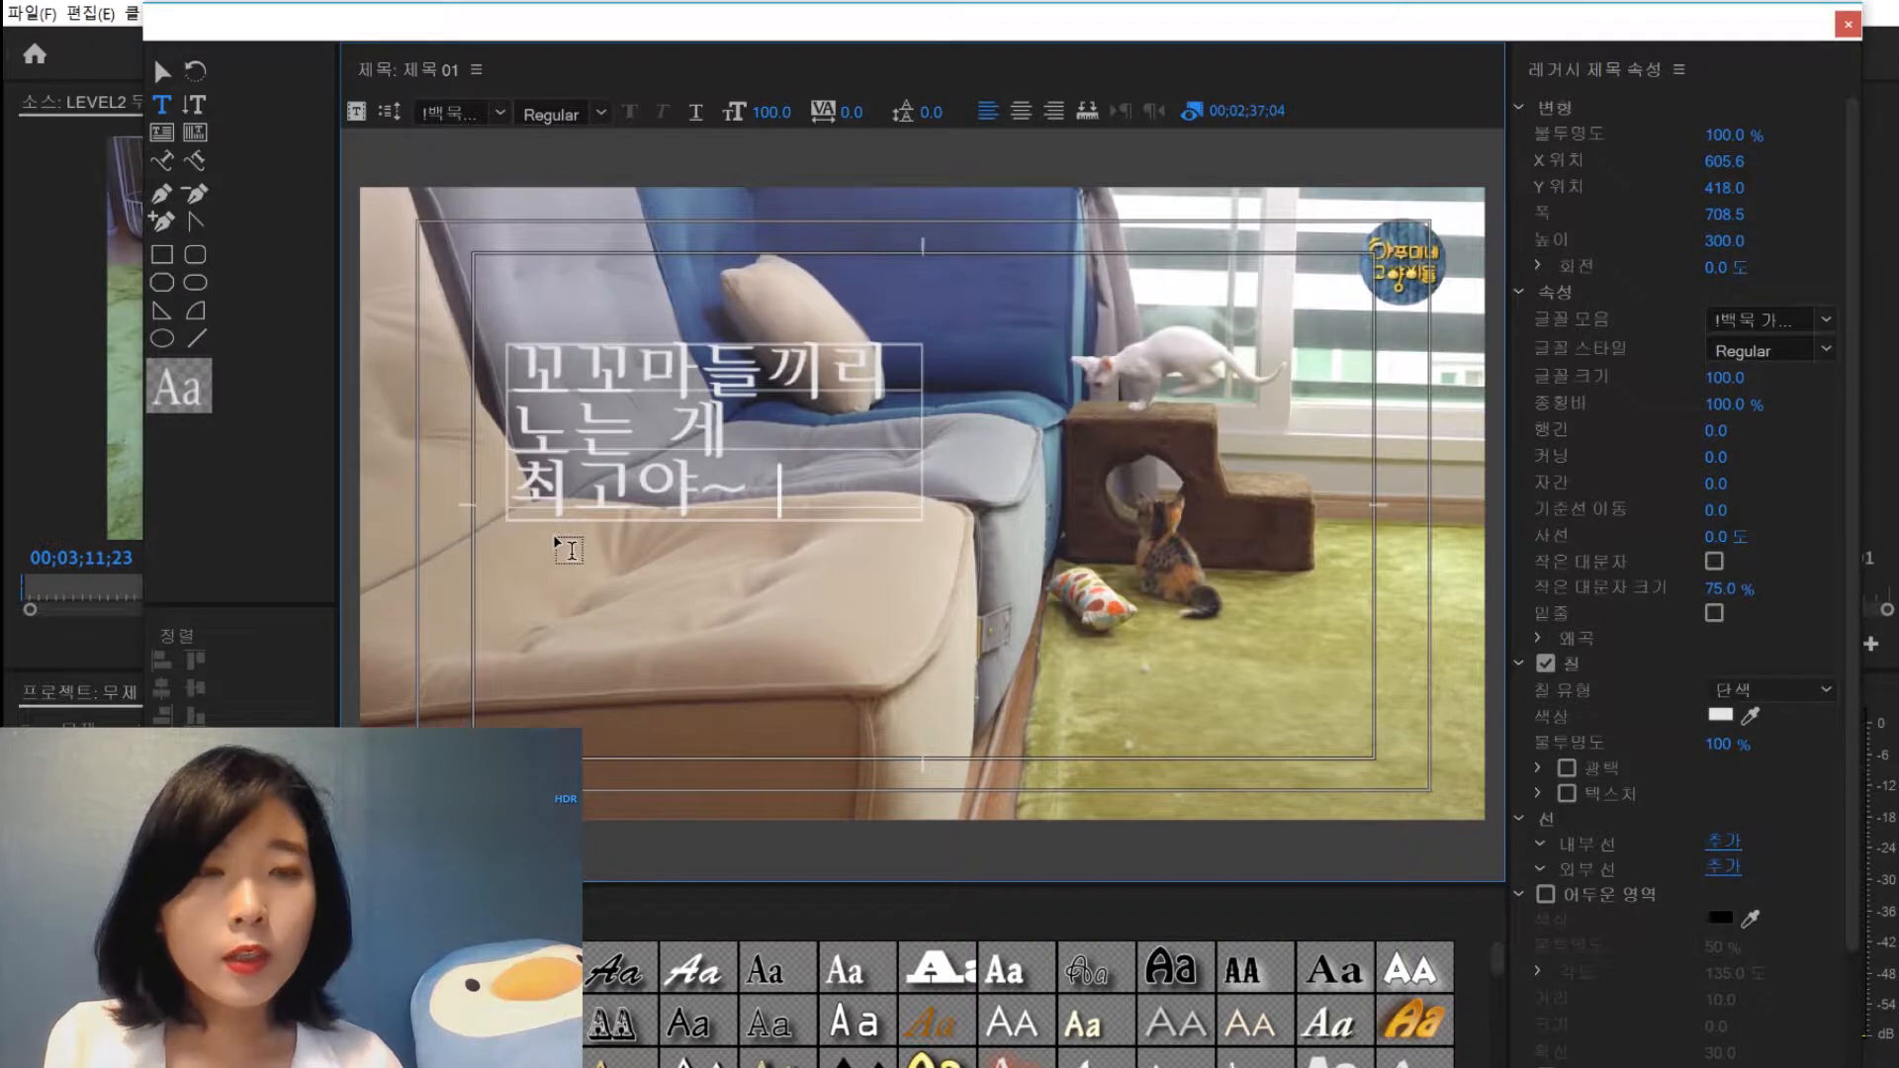
{"action": "type", "text": "!"}
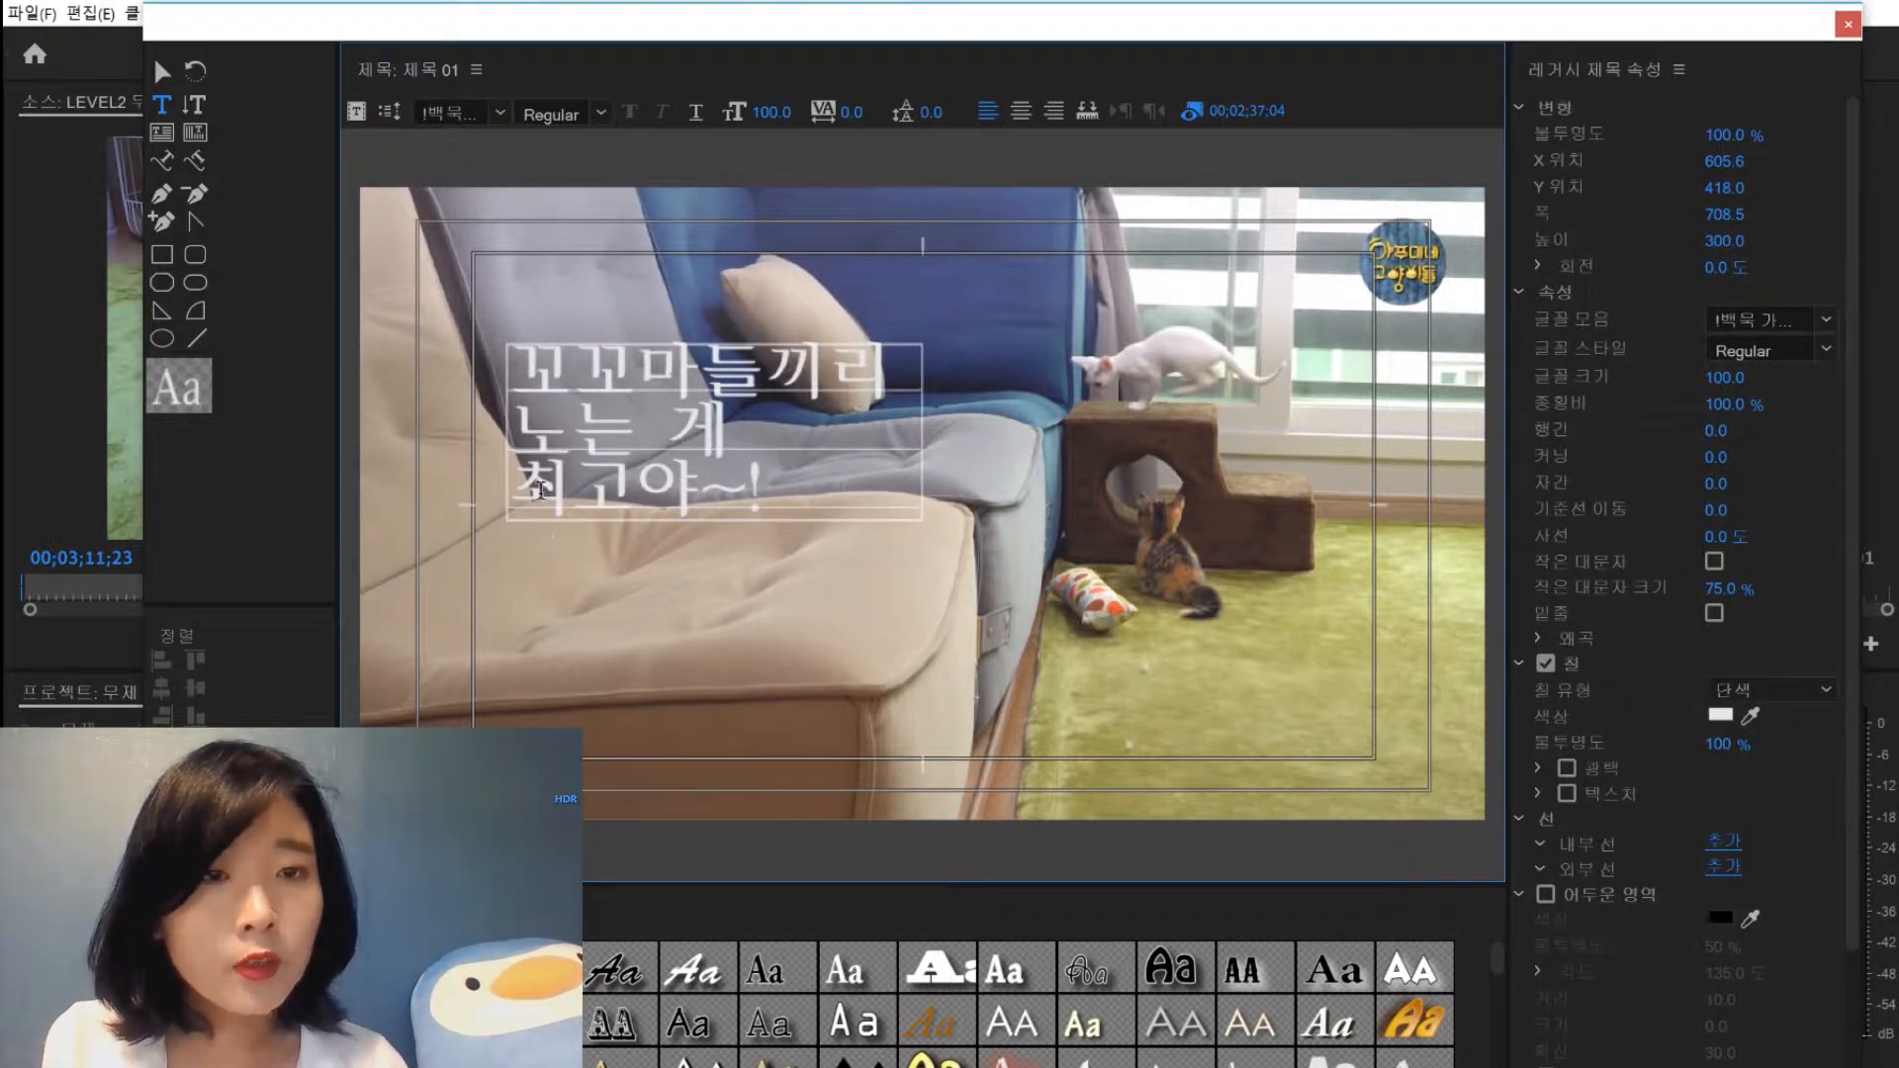
Select the three-line title text and change its font family to 야놀자 야체
{"action": "left_click", "coordinate": [162, 71]}
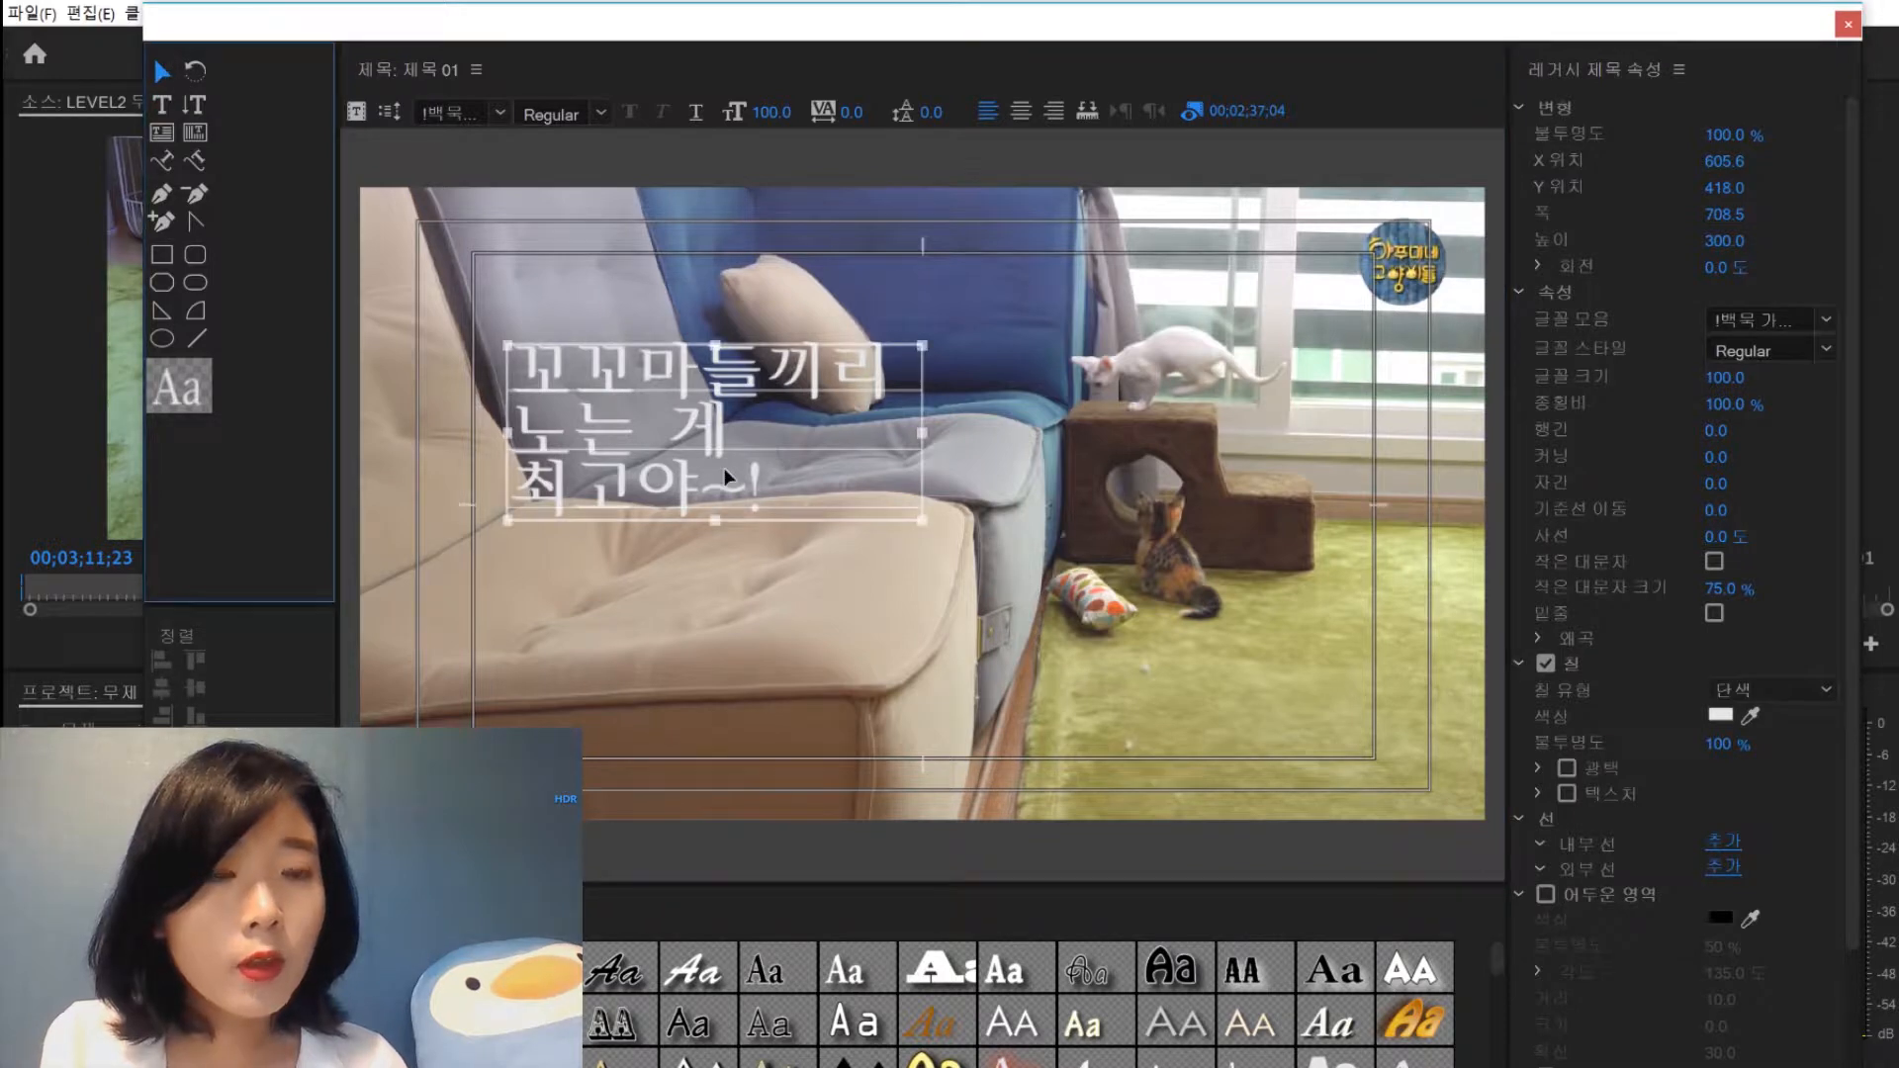
{"action": "left_click", "coordinate": [1825, 314]}
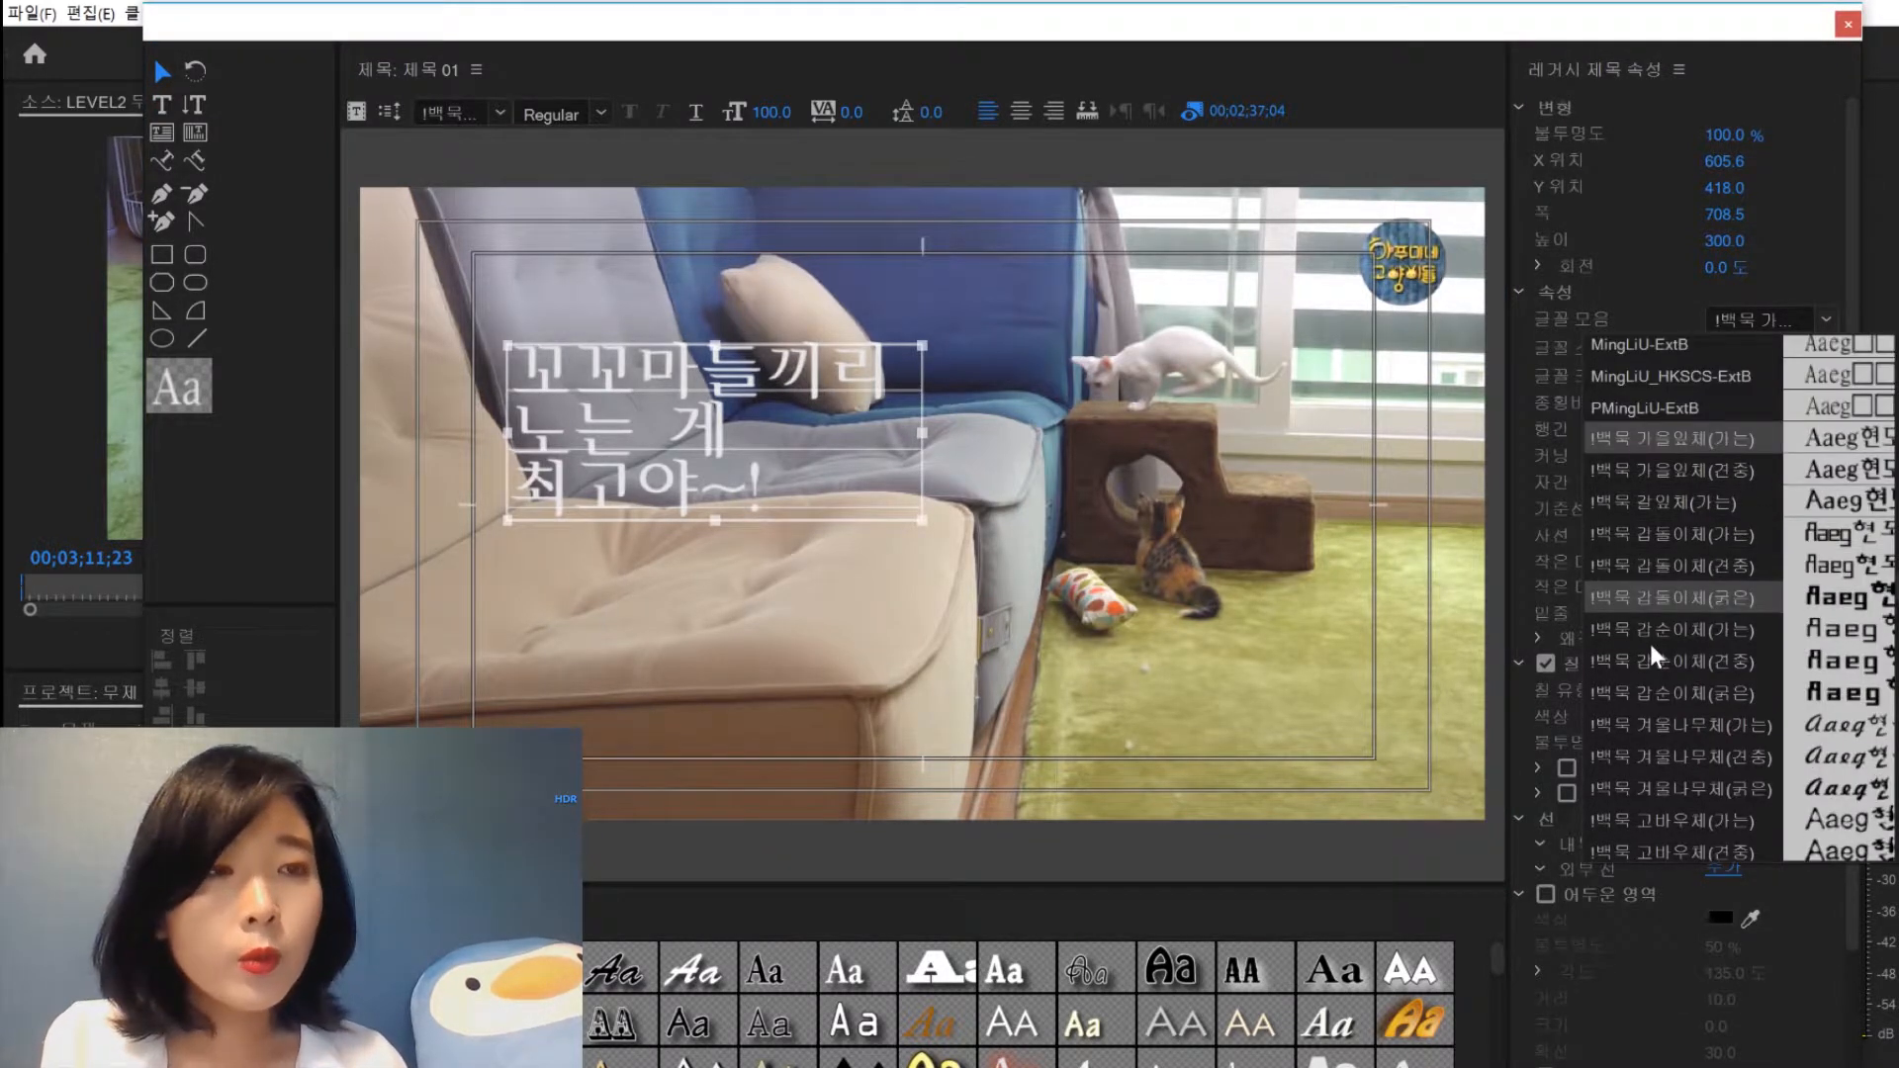
{"action": "scroll", "coordinate": [1650, 644], "scroll_direction": "up", "scroll_amount": 4}
{"action": "scroll", "coordinate": [1649, 644], "scroll_direction": "up", "scroll_amount": 3}
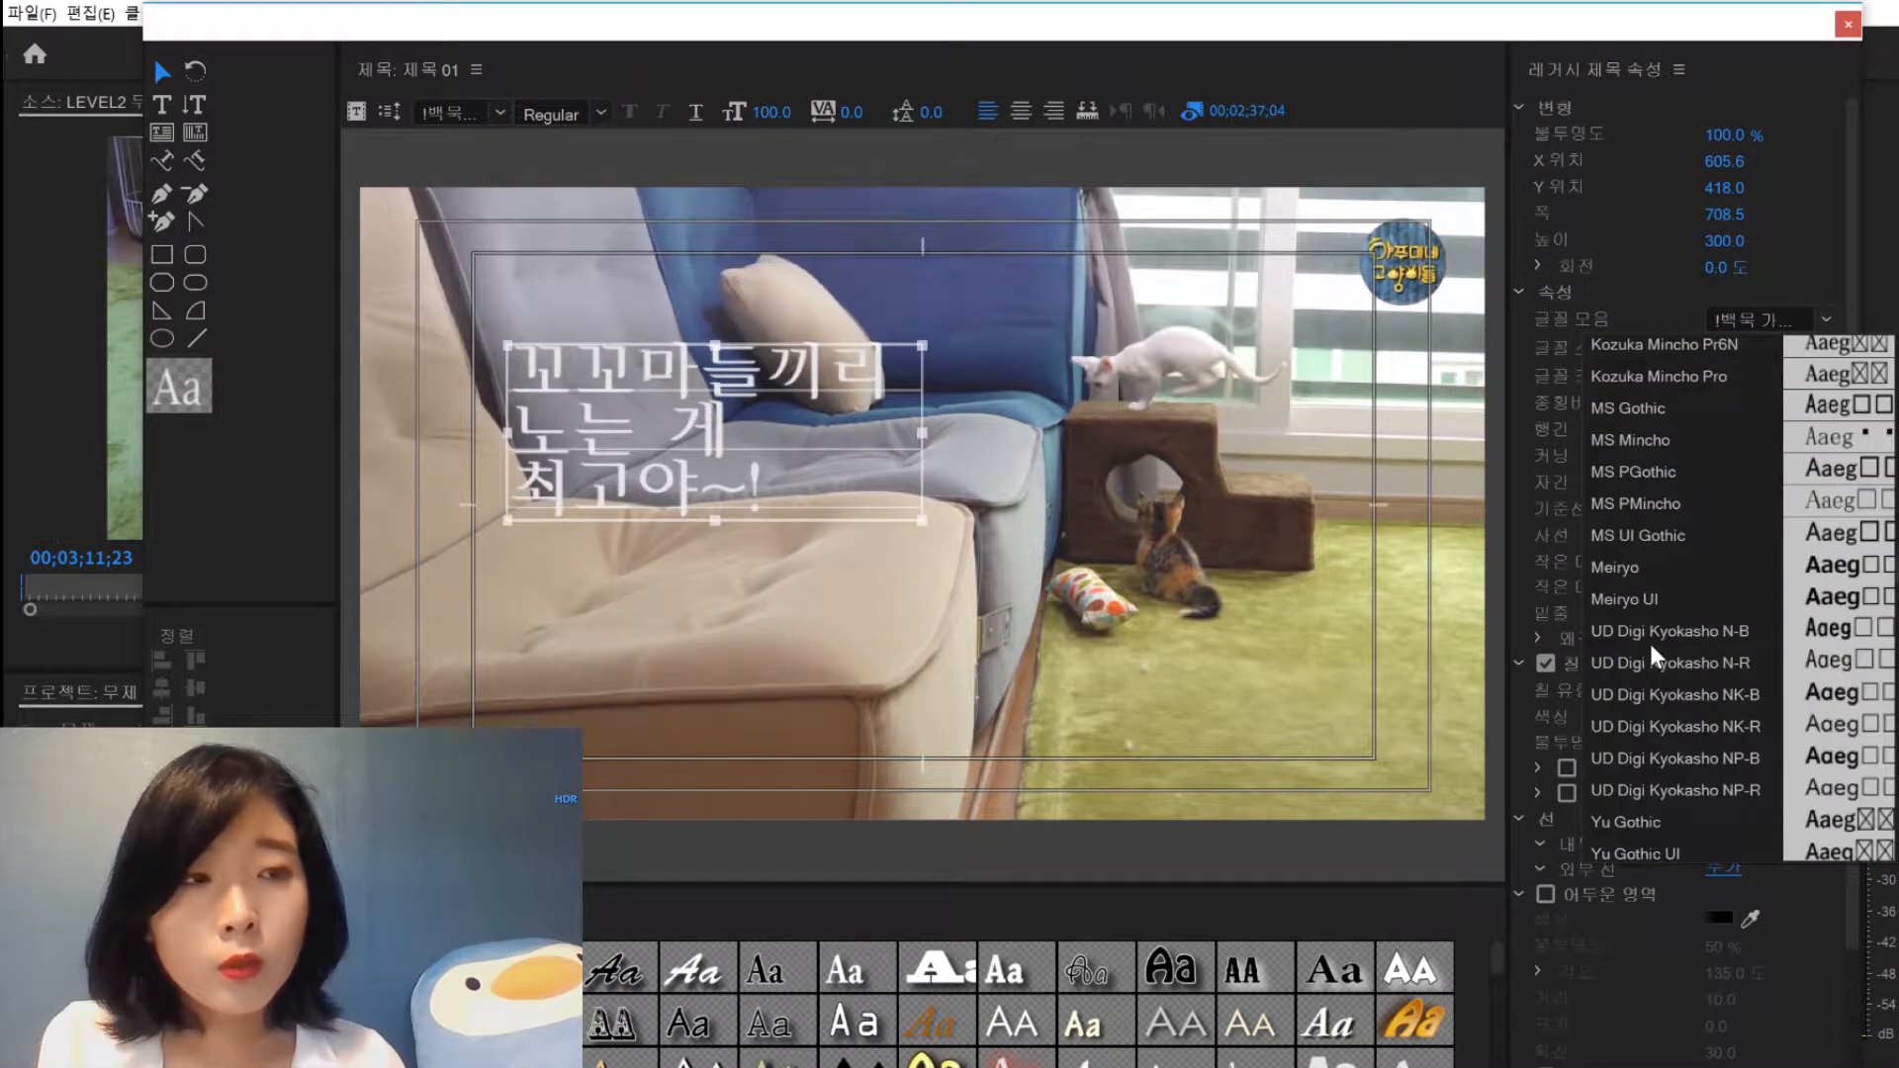
{"action": "scroll", "coordinate": [1650, 644], "scroll_direction": "down", "scroll_amount": 8}
{"action": "scroll", "coordinate": [1649, 644], "scroll_direction": "down", "scroll_amount": 10}
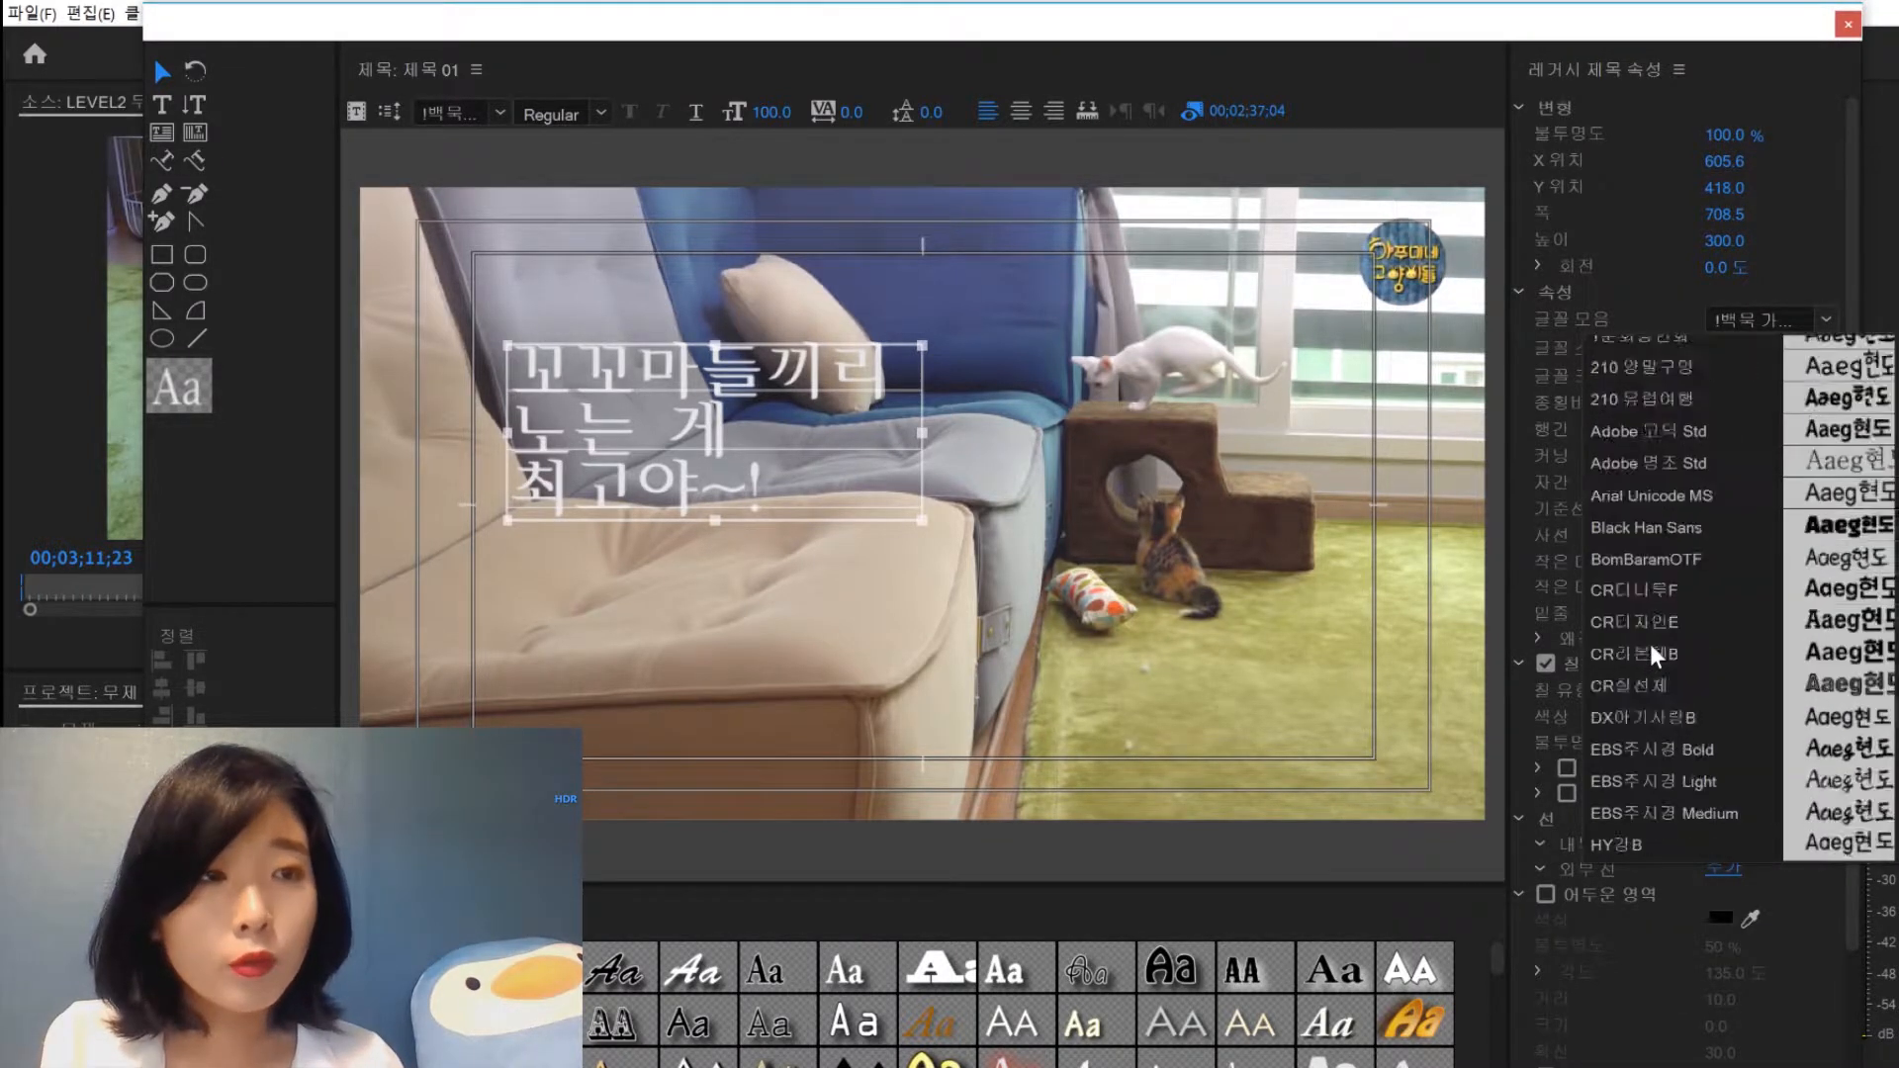
{"action": "scroll", "coordinate": [1650, 644], "scroll_direction": "down", "scroll_amount": 10}
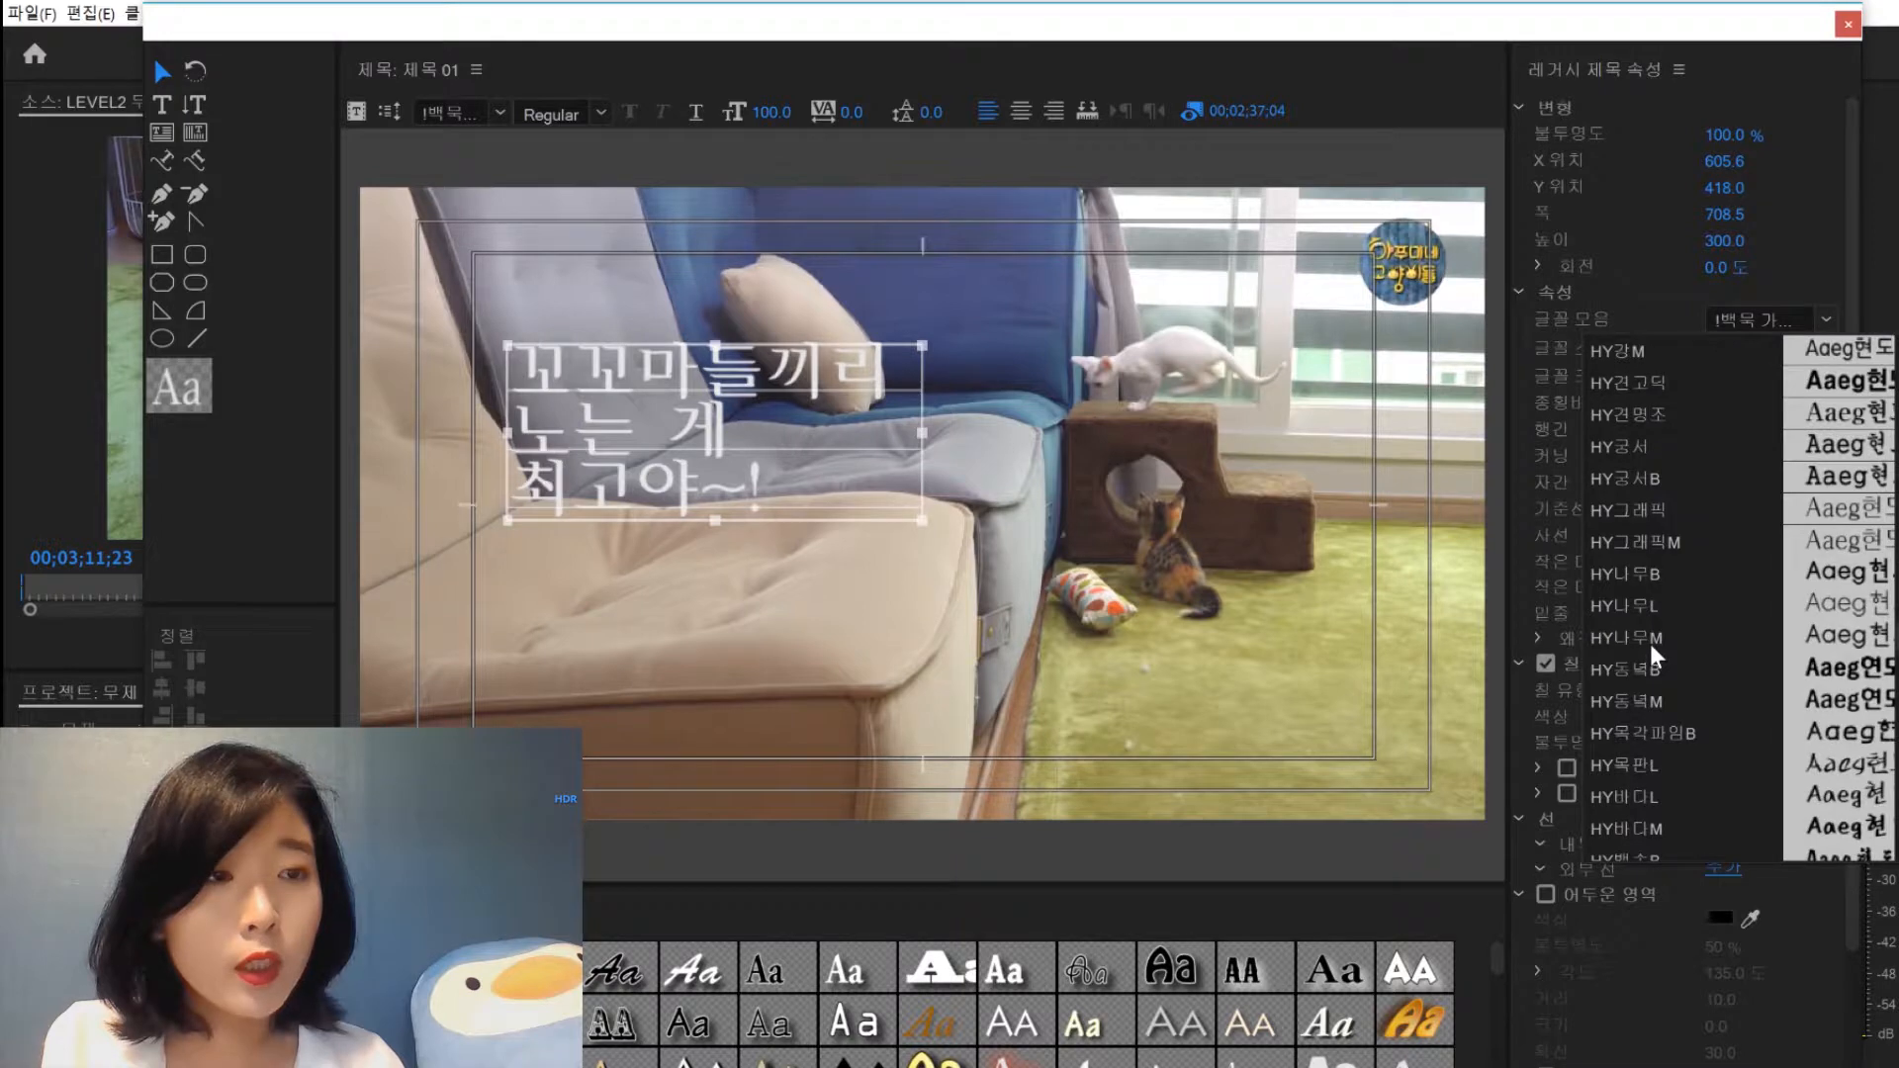
{"action": "scroll", "coordinate": [1650, 644], "scroll_direction": "down", "scroll_amount": 8}
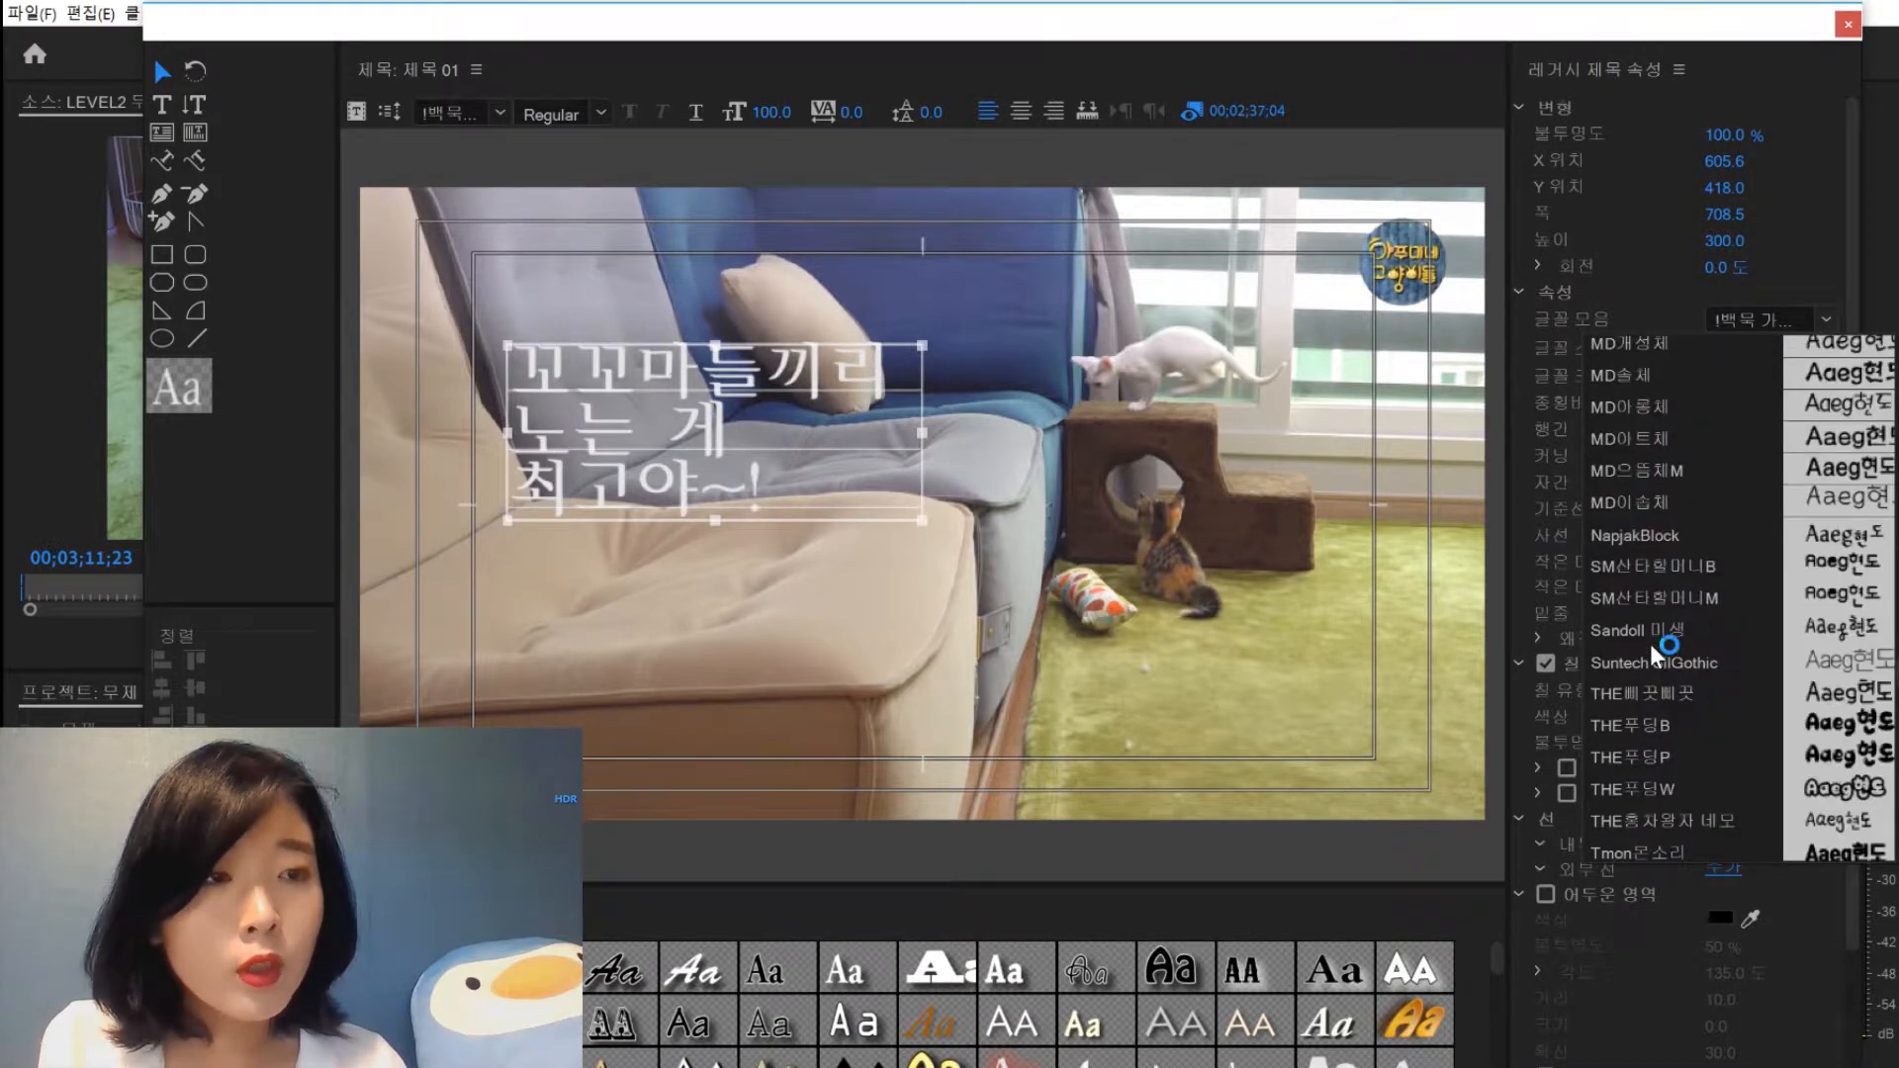
{"action": "scroll", "coordinate": [1649, 644], "scroll_direction": "down", "scroll_amount": 3}
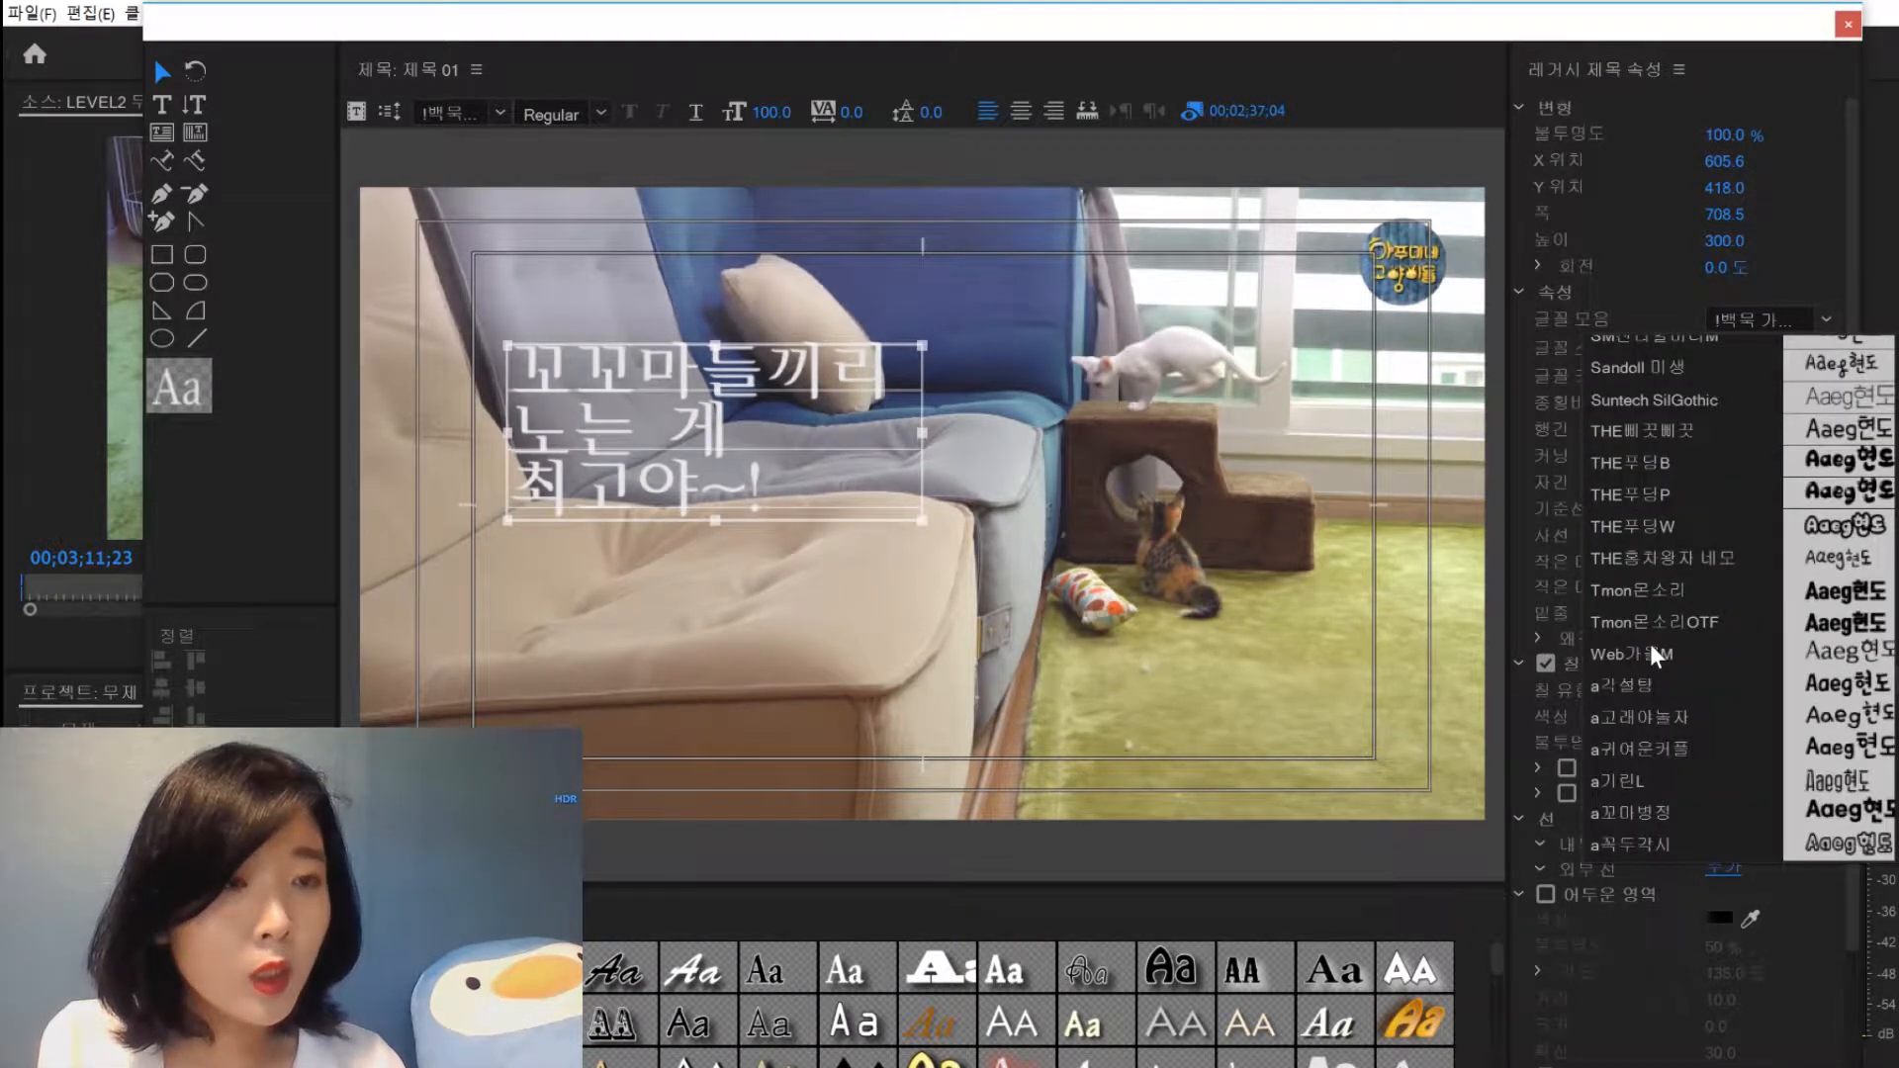
{"action": "scroll", "coordinate": [1650, 644], "scroll_direction": "down", "scroll_amount": 15}
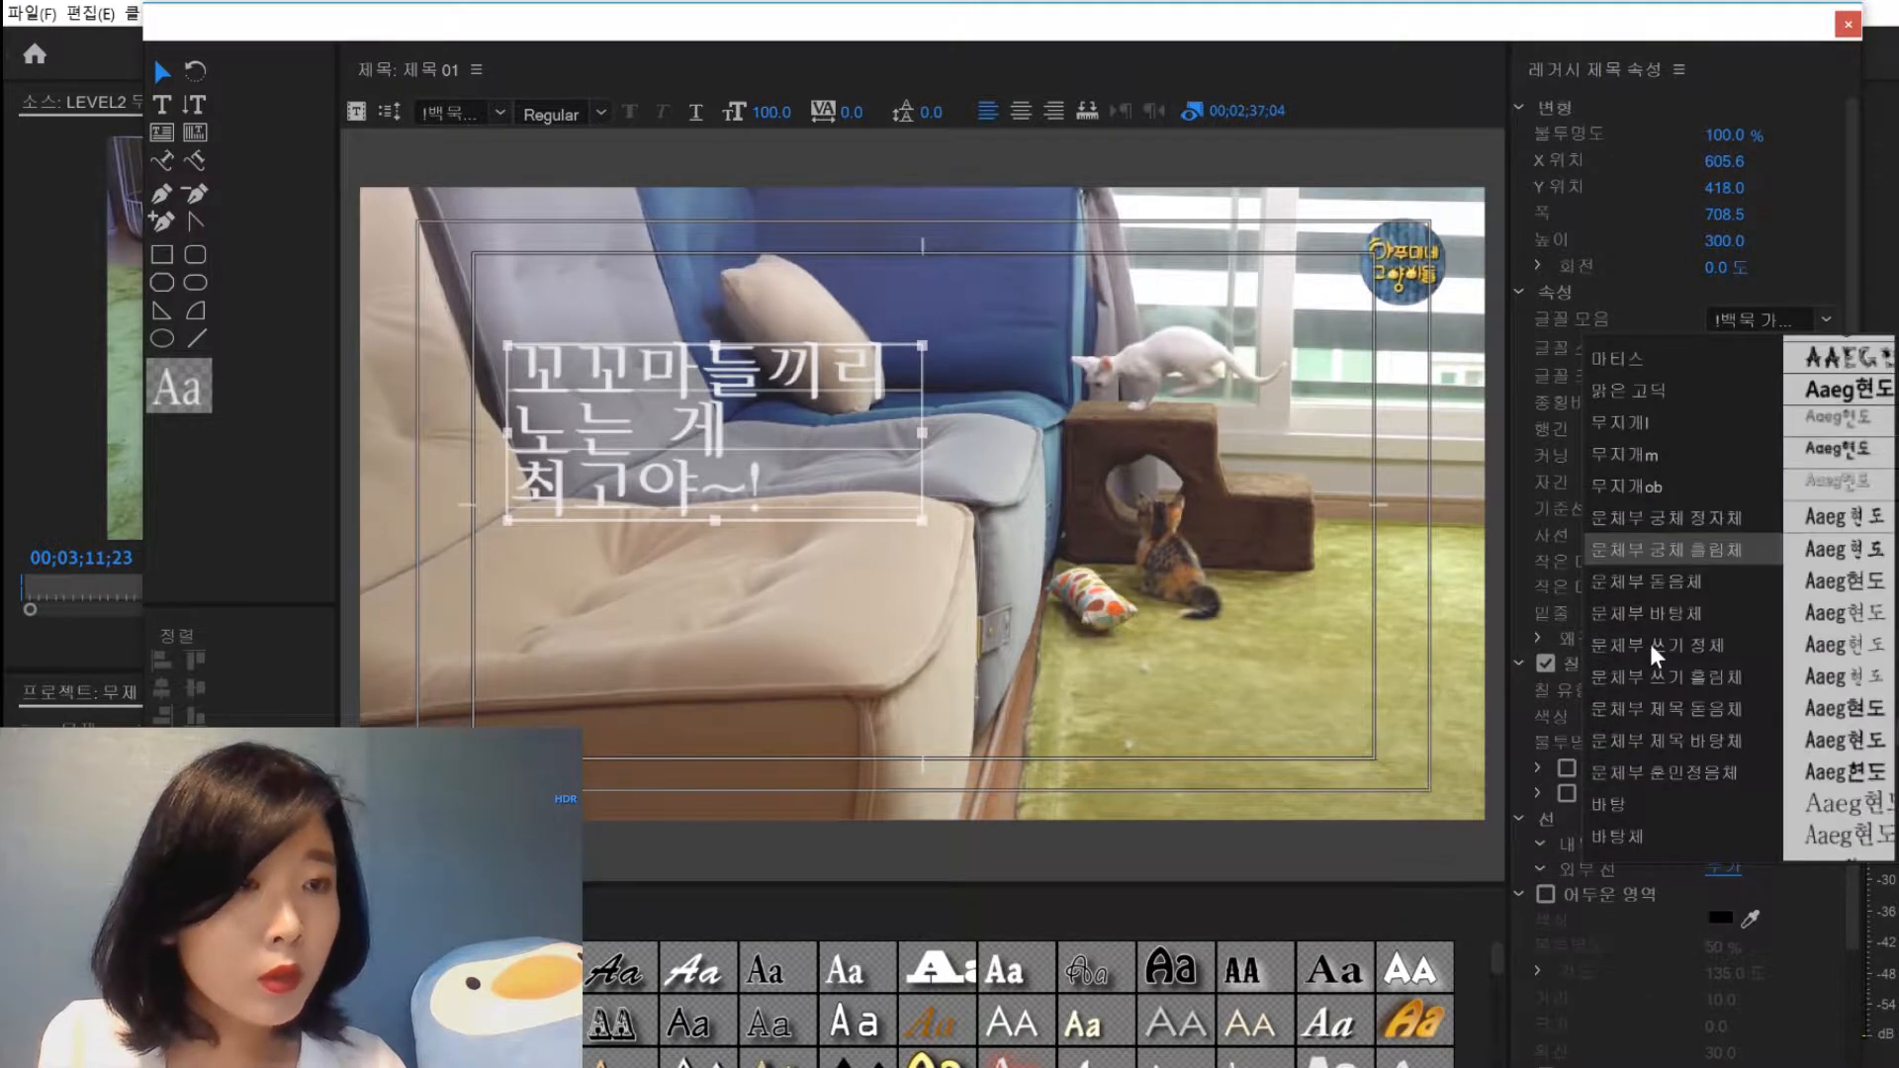
{"action": "scroll", "coordinate": [1650, 644], "scroll_direction": "down", "scroll_amount": 8}
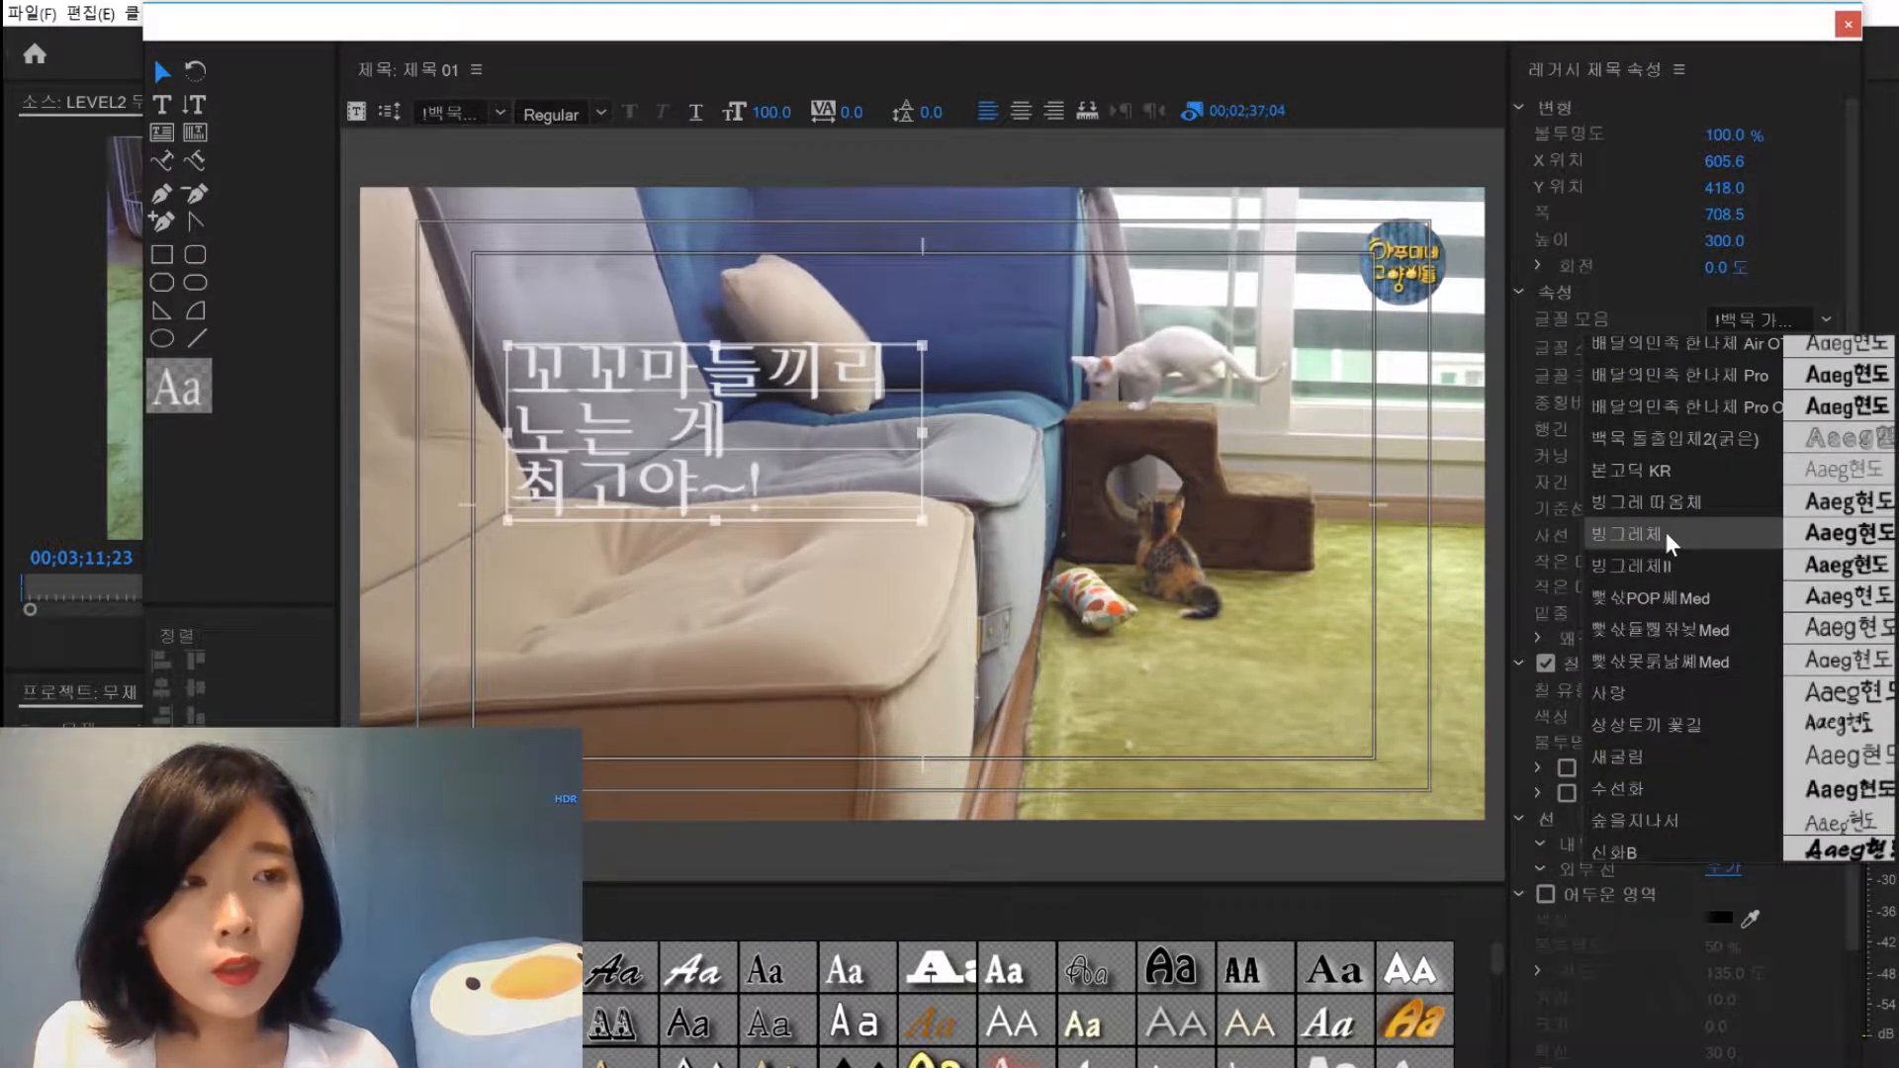
{"action": "scroll", "coordinate": [1664, 531], "scroll_direction": "down", "scroll_amount": 6}
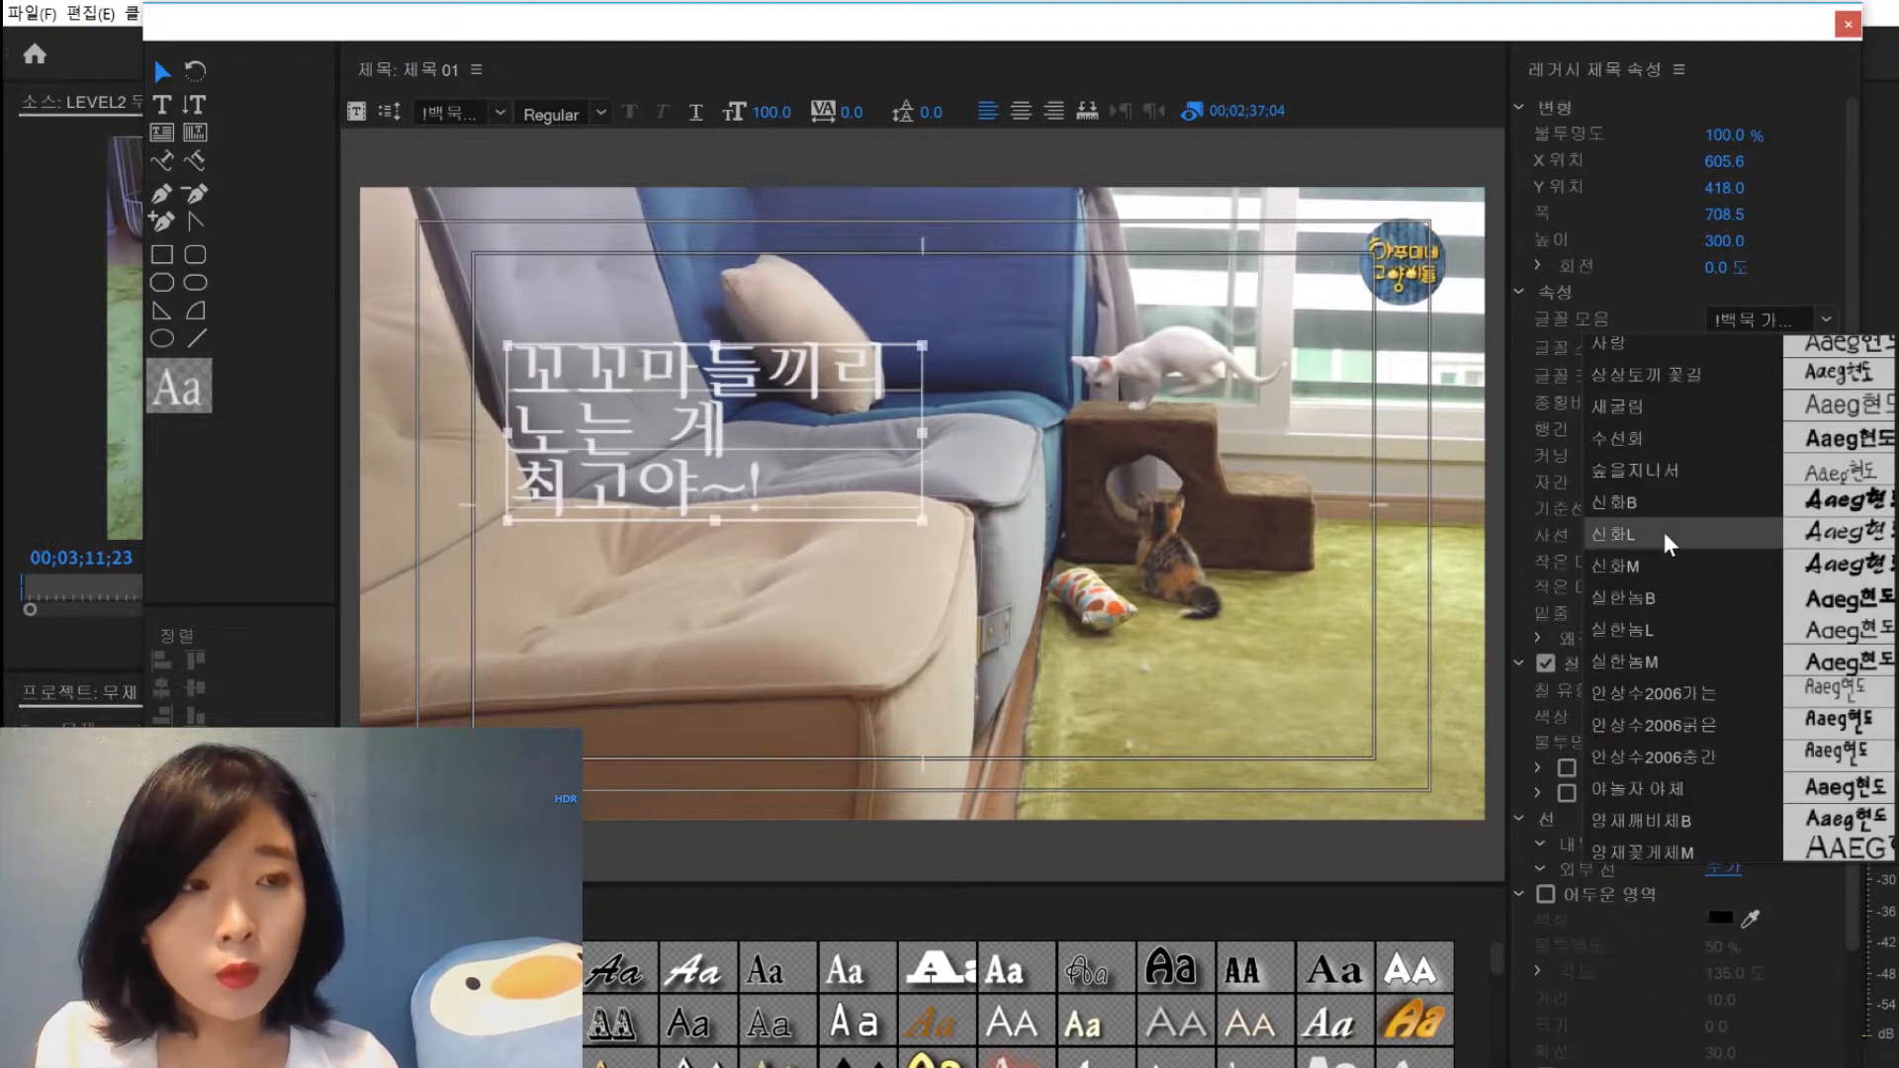
{"action": "left_click", "coordinate": [1659, 520]}
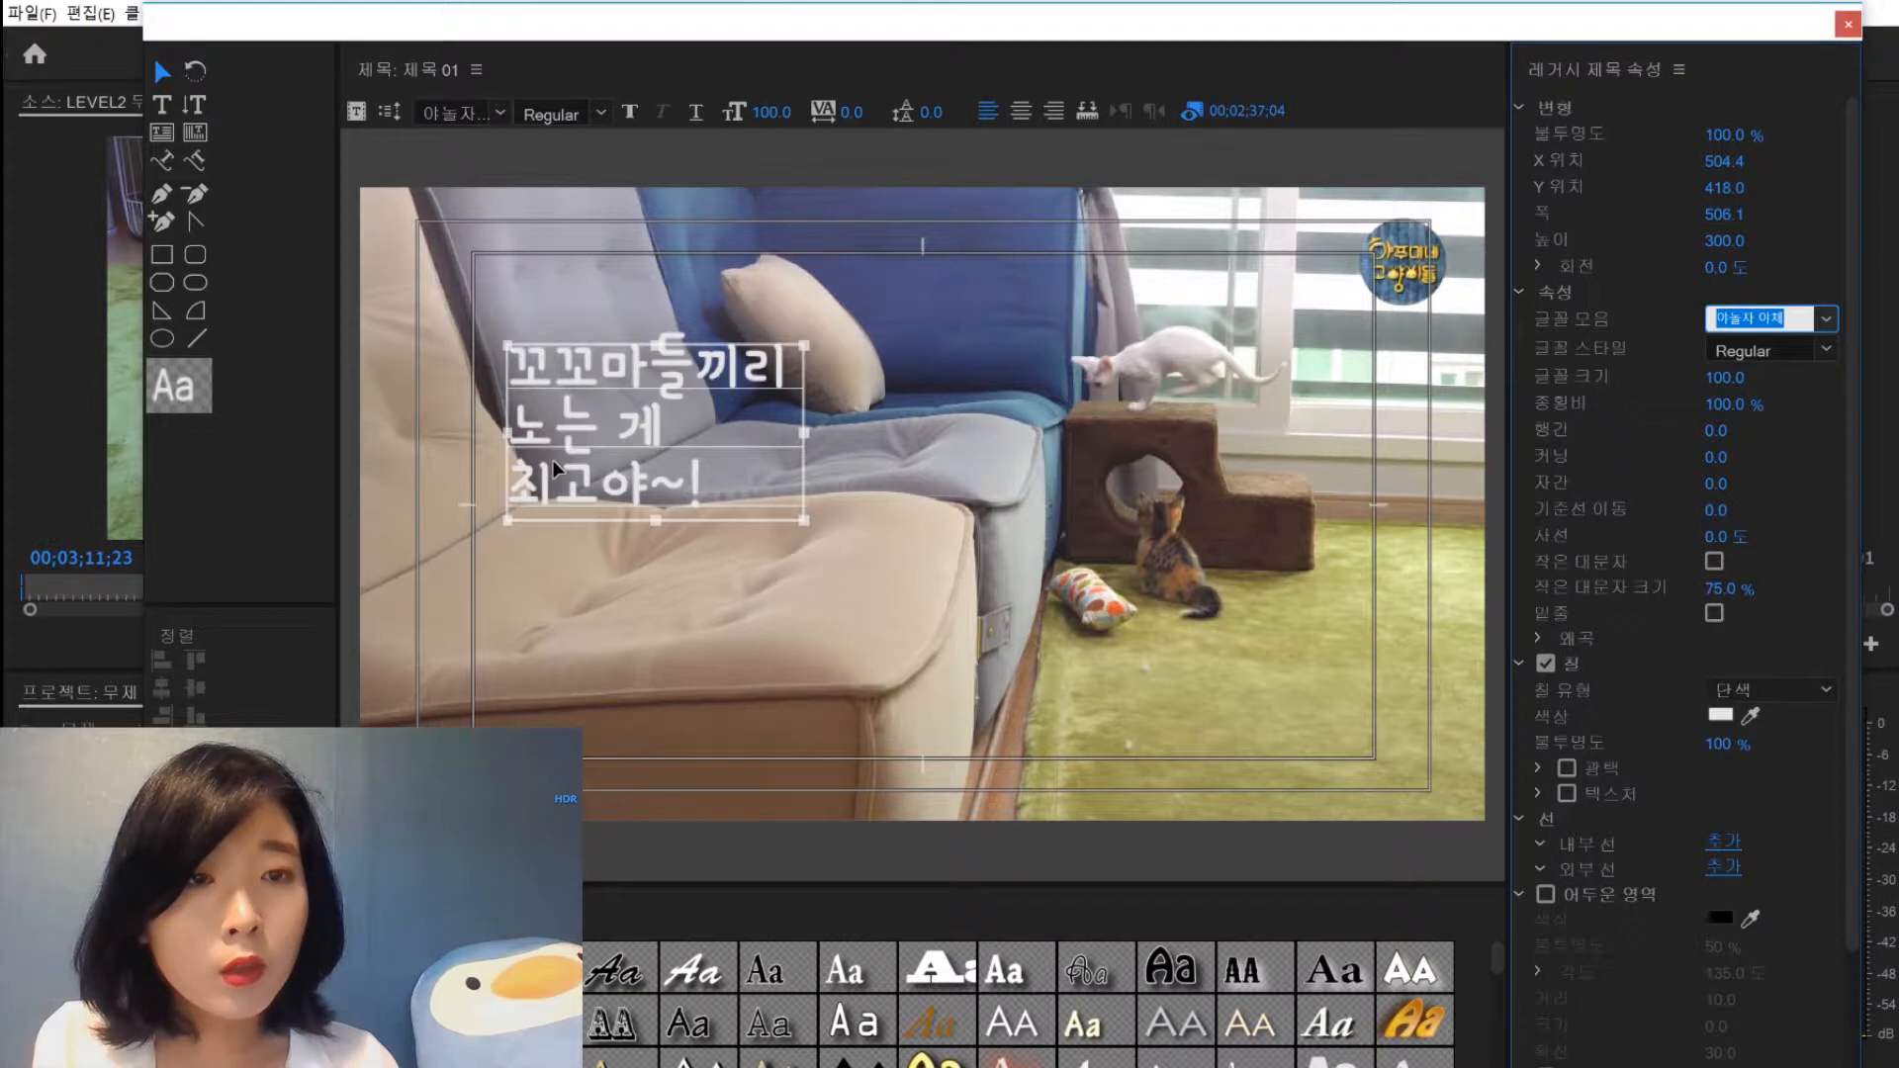
Move the title text down over the sofa seat and scale it proportionally to a font size of about 100.4
{"action": "left_click_drag", "start_coordinate": [578, 437], "coordinate": [556, 481]}
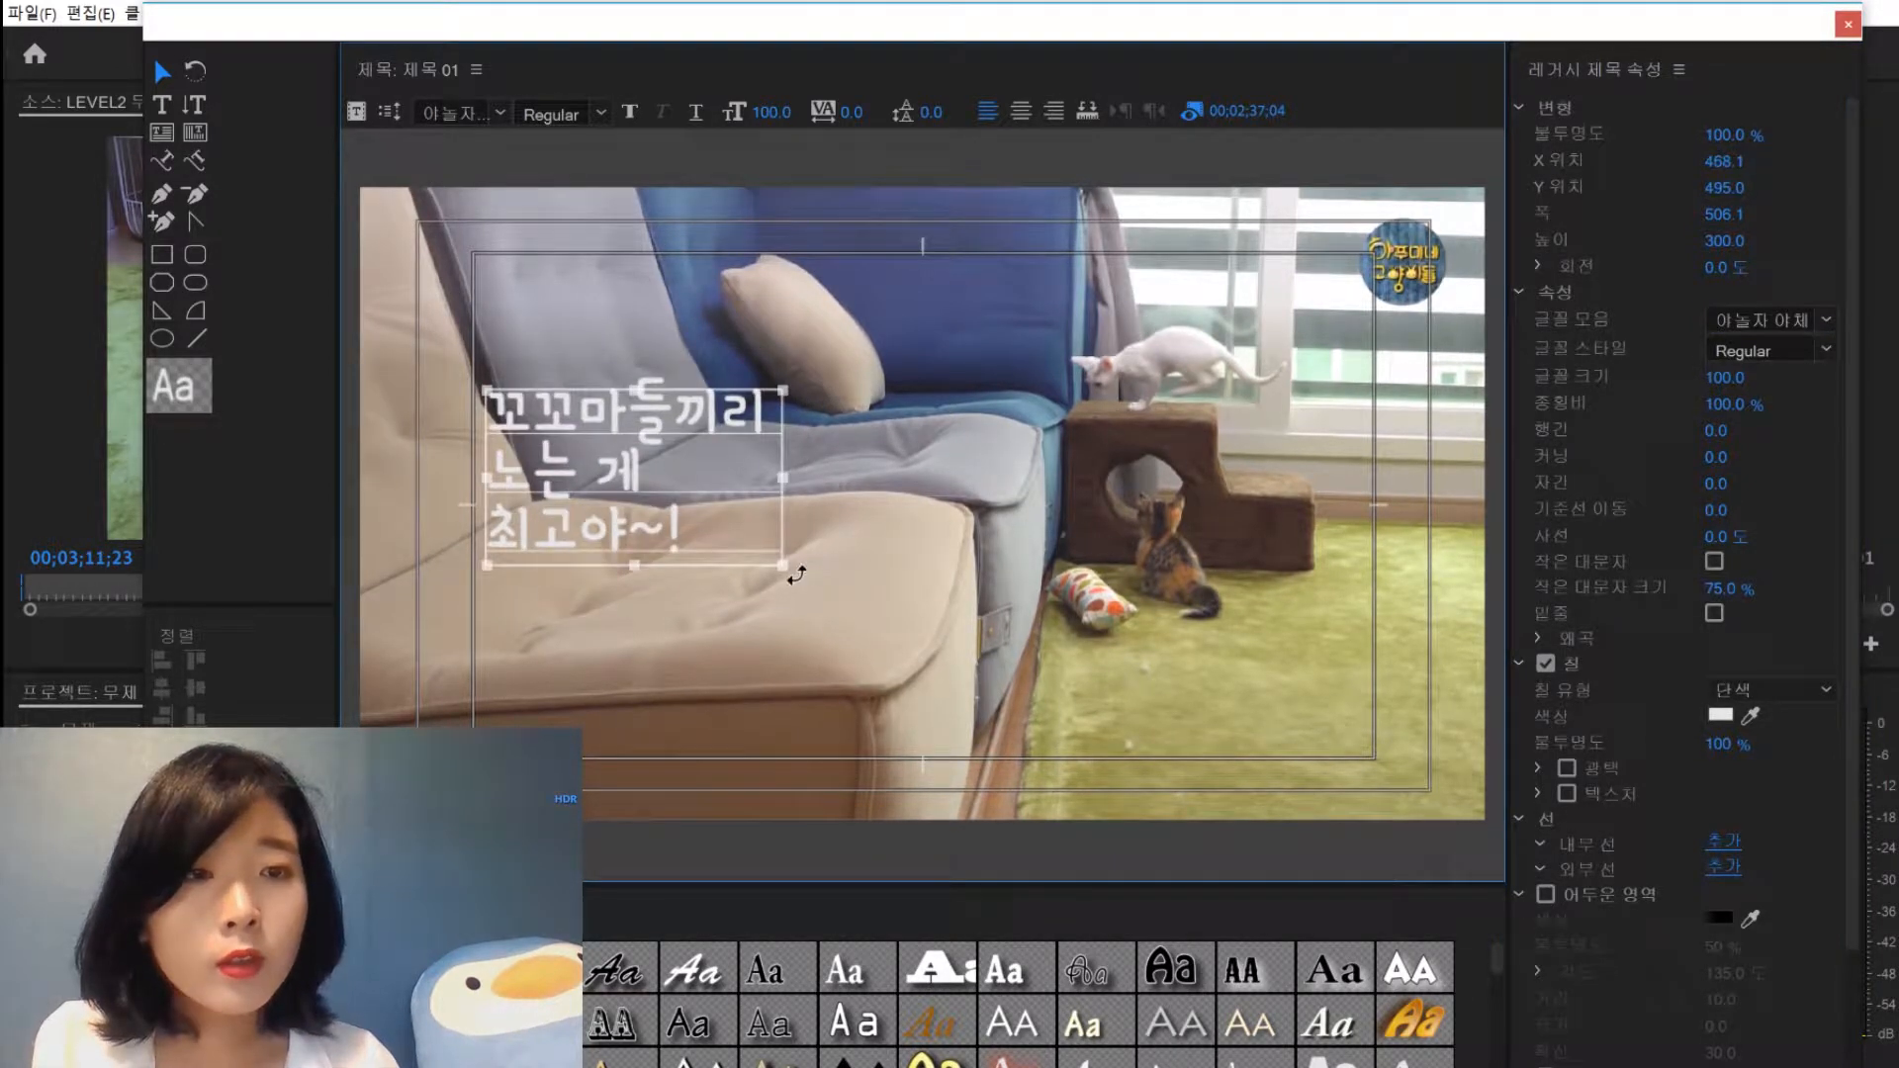
{"action": "left_click_drag", "start_coordinate": [783, 563], "coordinate": [785, 655]}
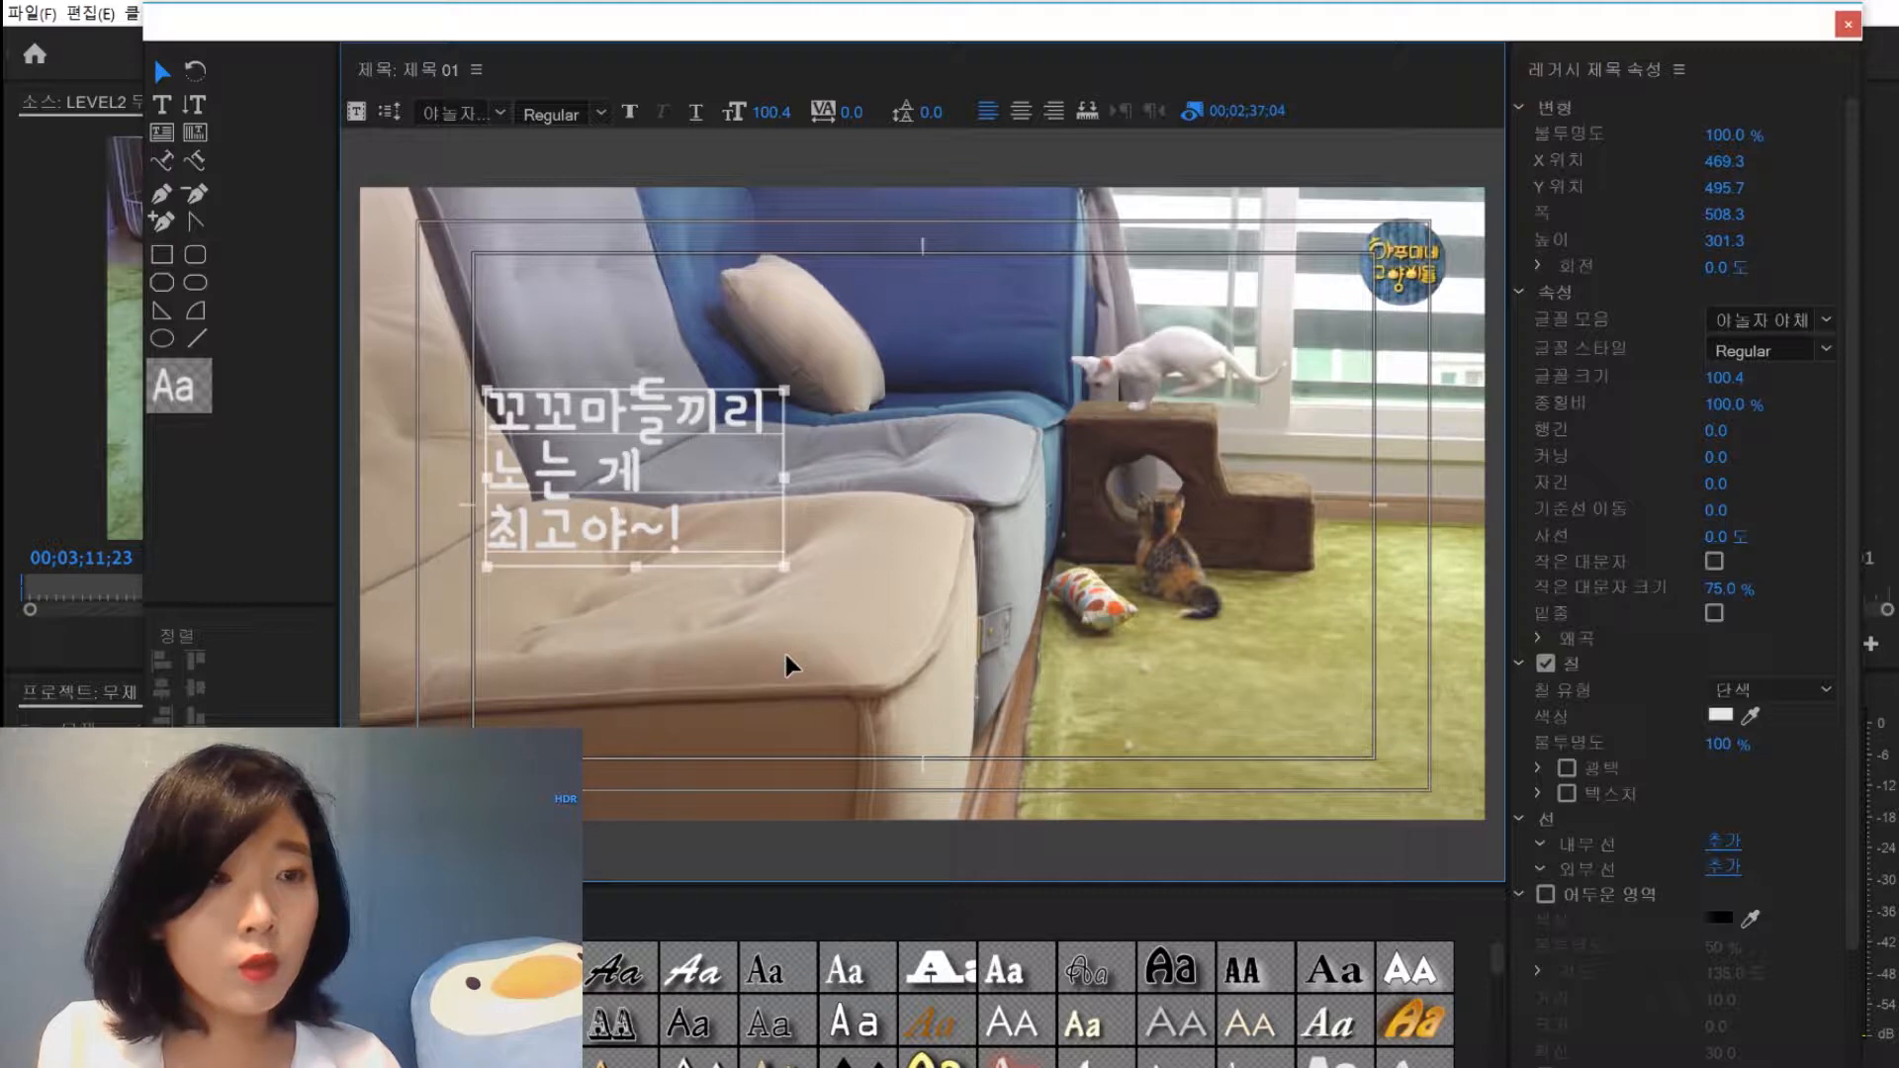
Set the title text's solid fill colour to pink with RGB values 255, 146, 223
{"action": "left_click", "coordinate": [1719, 714]}
{"action": "left_click", "coordinate": [1403, 865]}
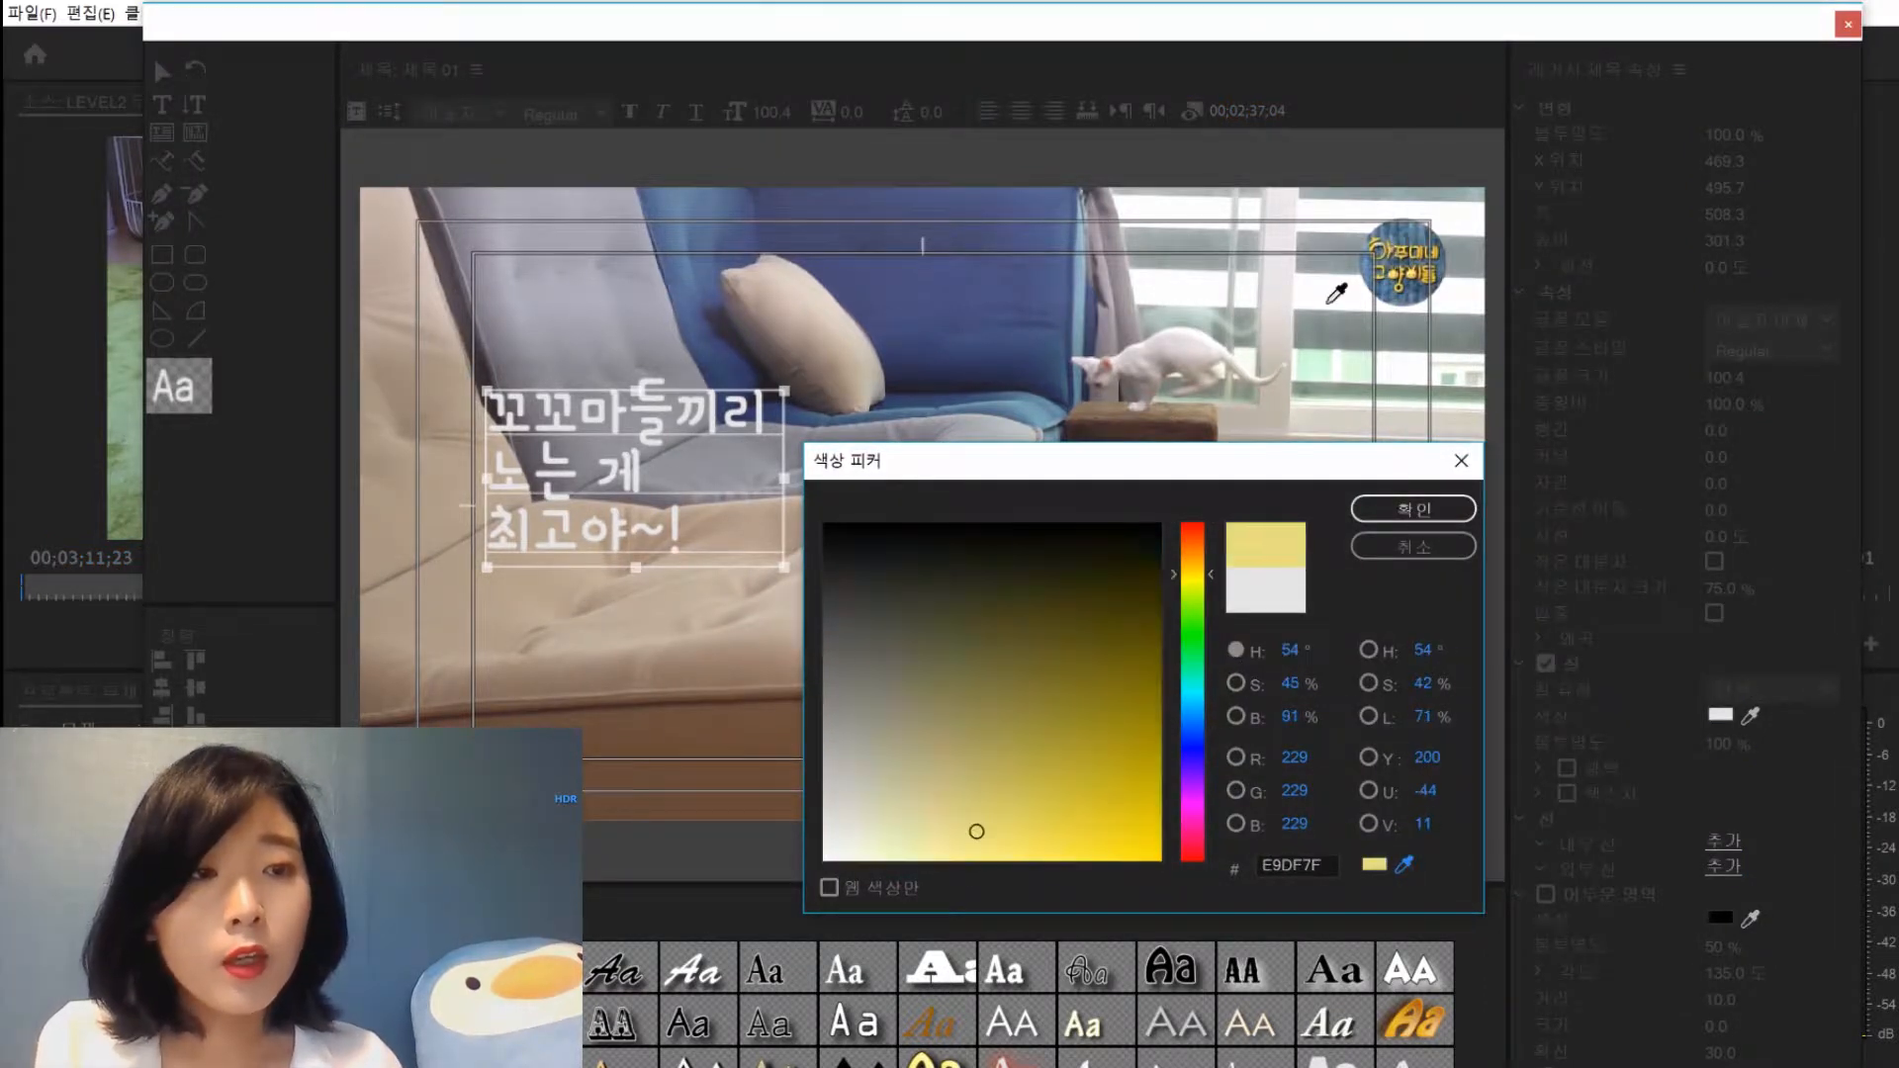
{"action": "left_click", "coordinate": [1336, 293]}
{"action": "left_click", "coordinate": [1191, 786]}
{"action": "left_click_drag", "start_coordinate": [988, 850], "coordinate": [997, 888]}
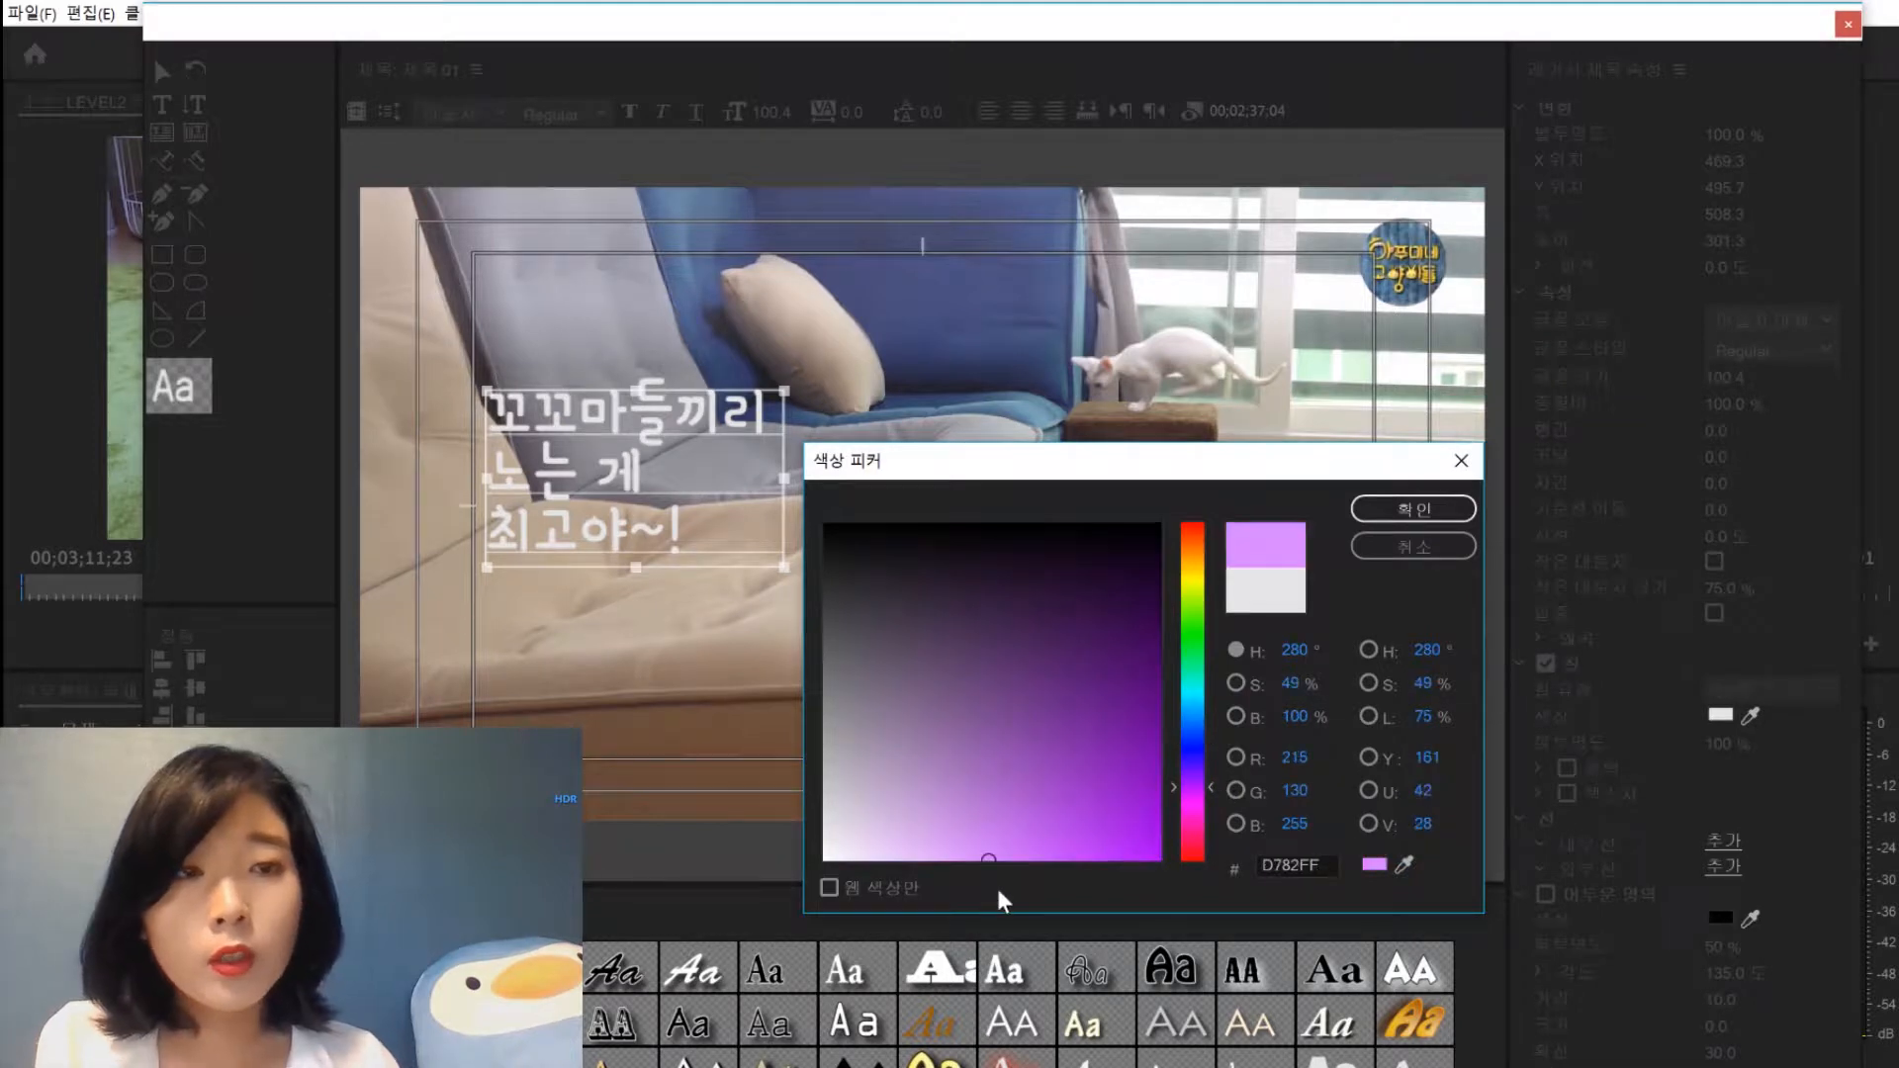
{"action": "left_click", "coordinate": [1296, 758]}
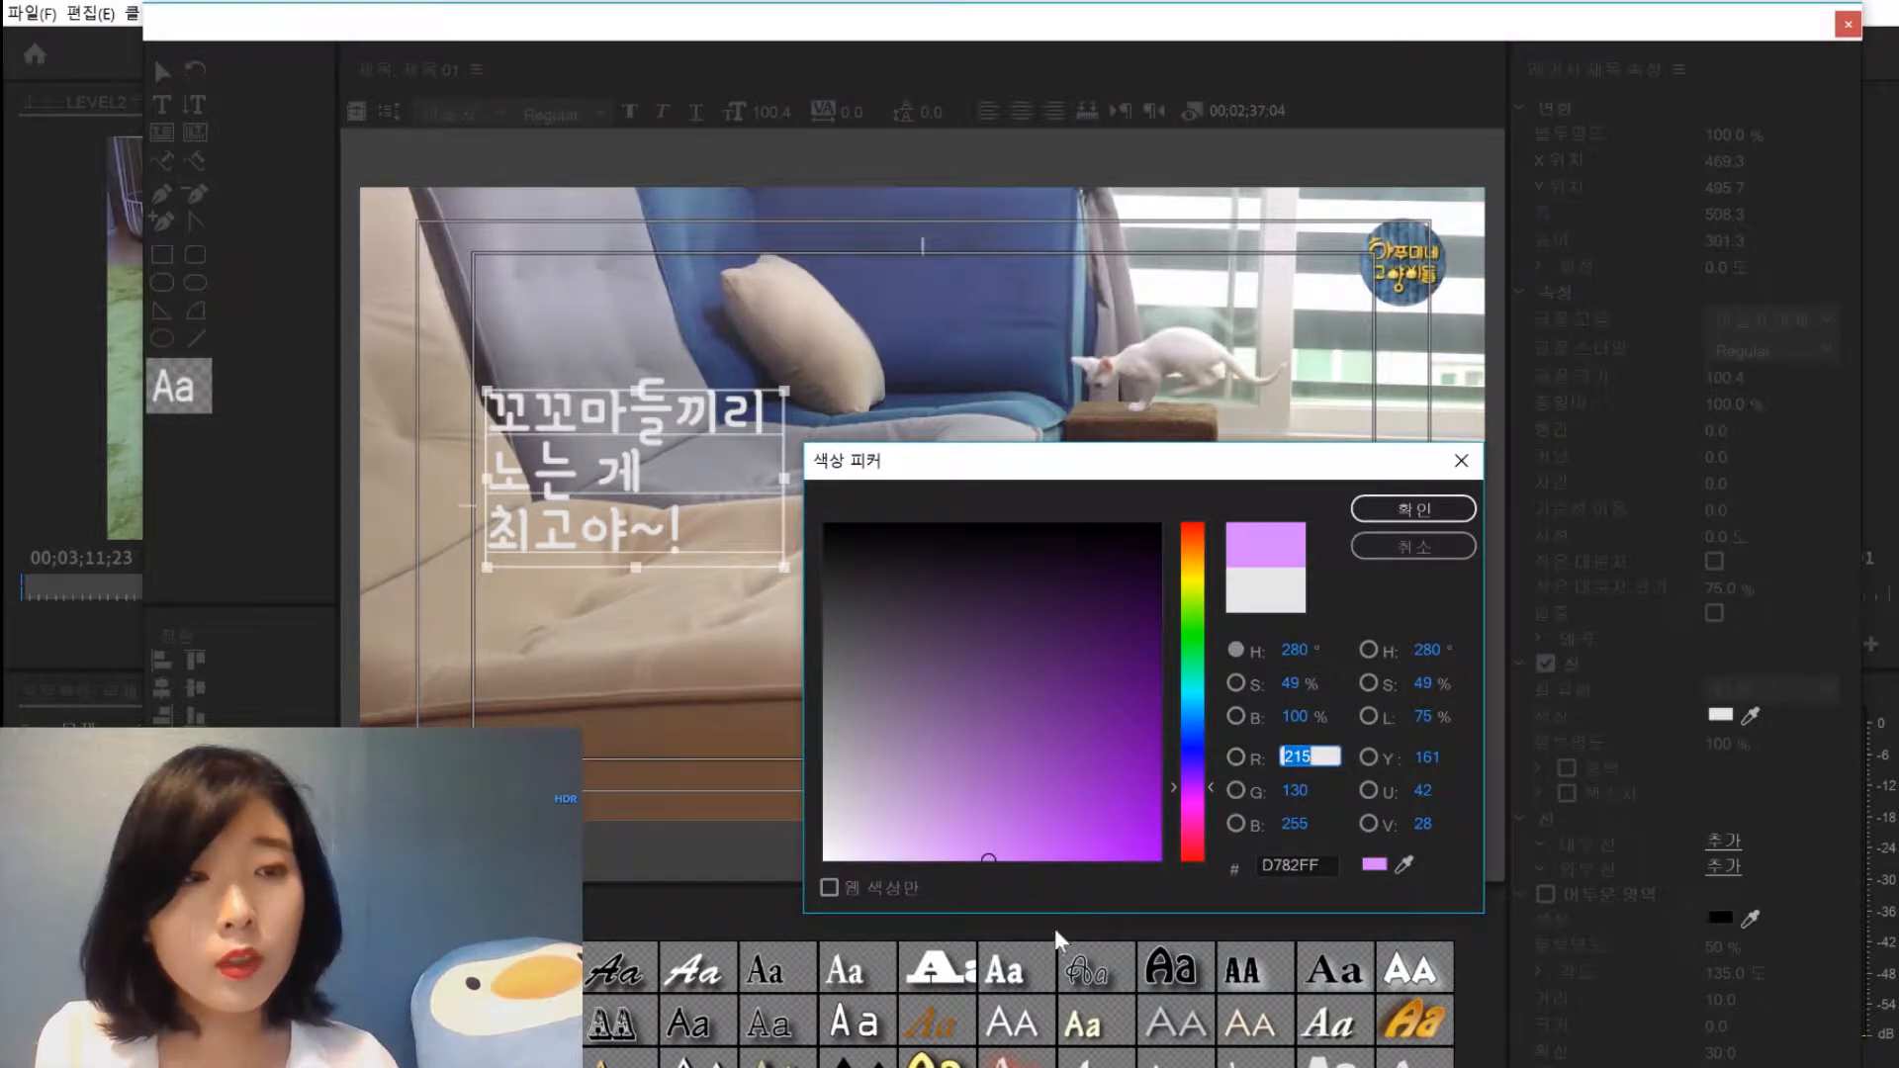
{"action": "type", "text": "255"}
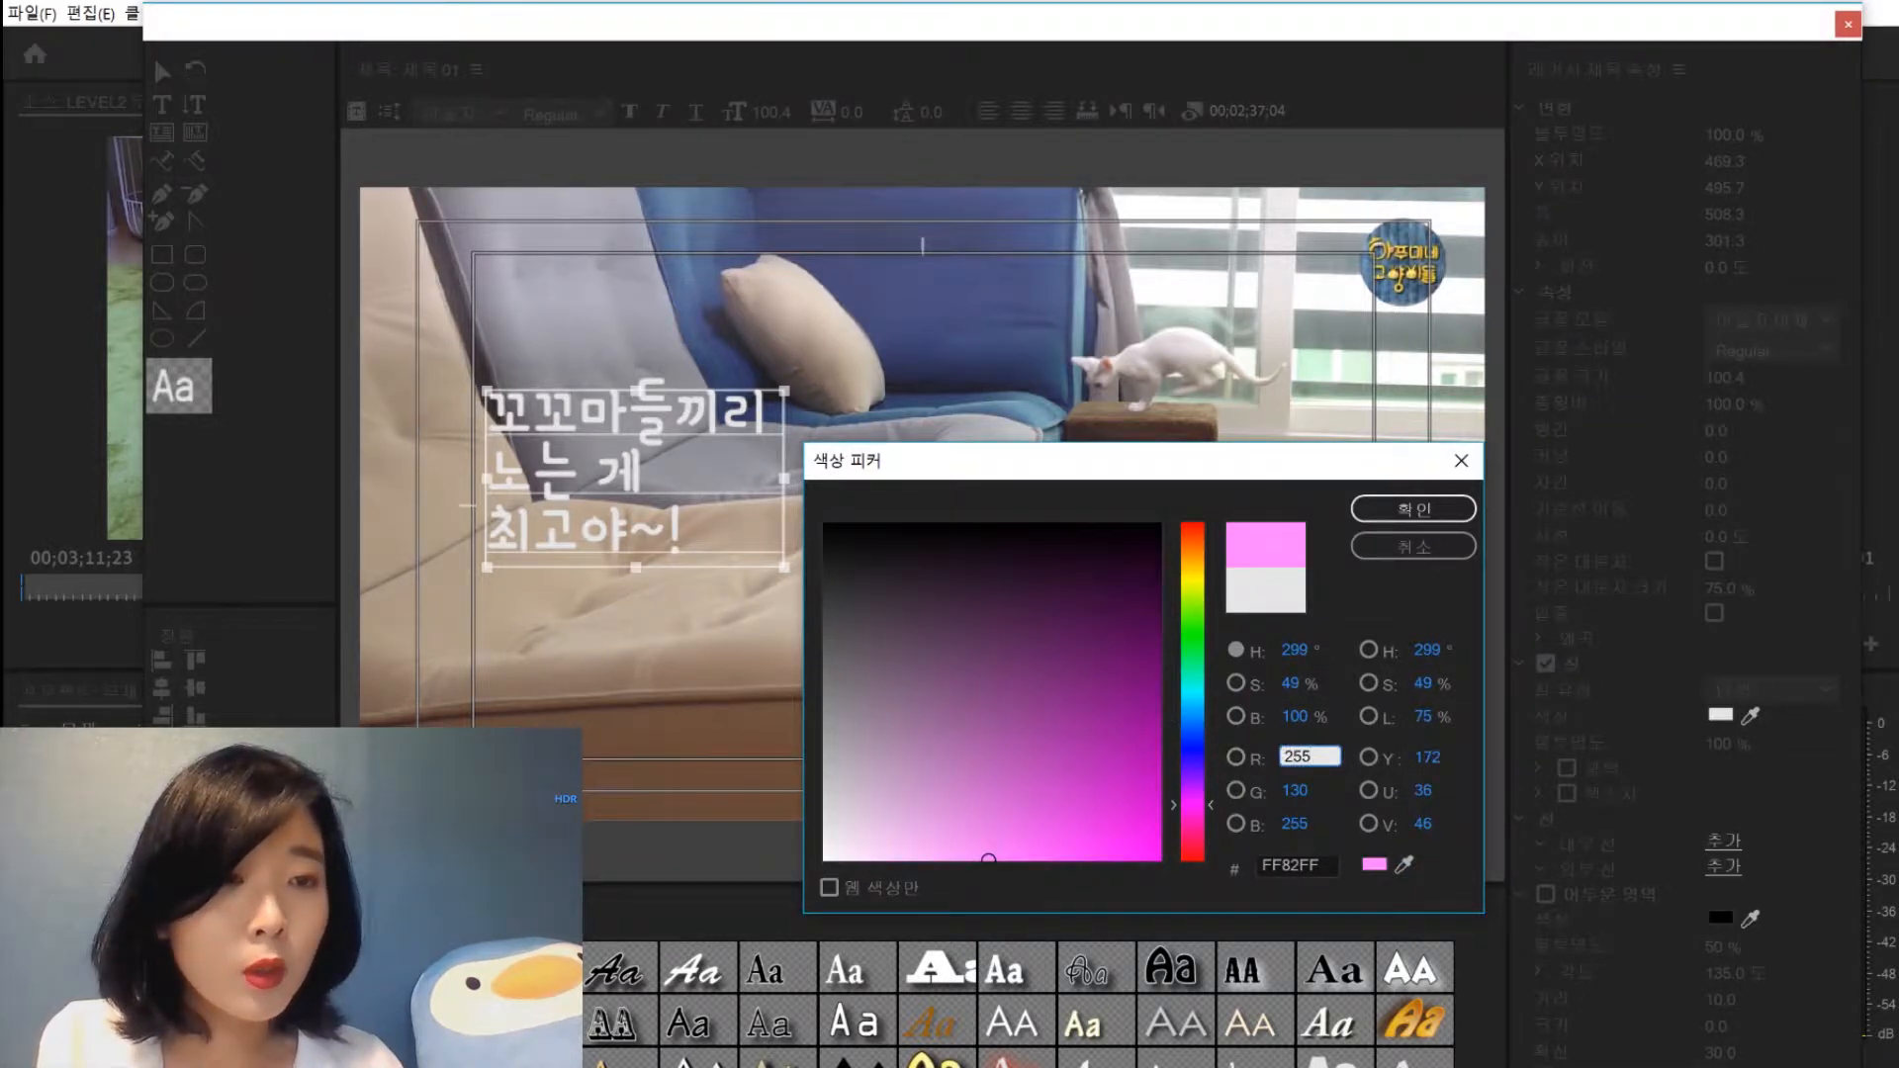
{"action": "key", "text": "Tab"}
{"action": "type", "text": "146"}
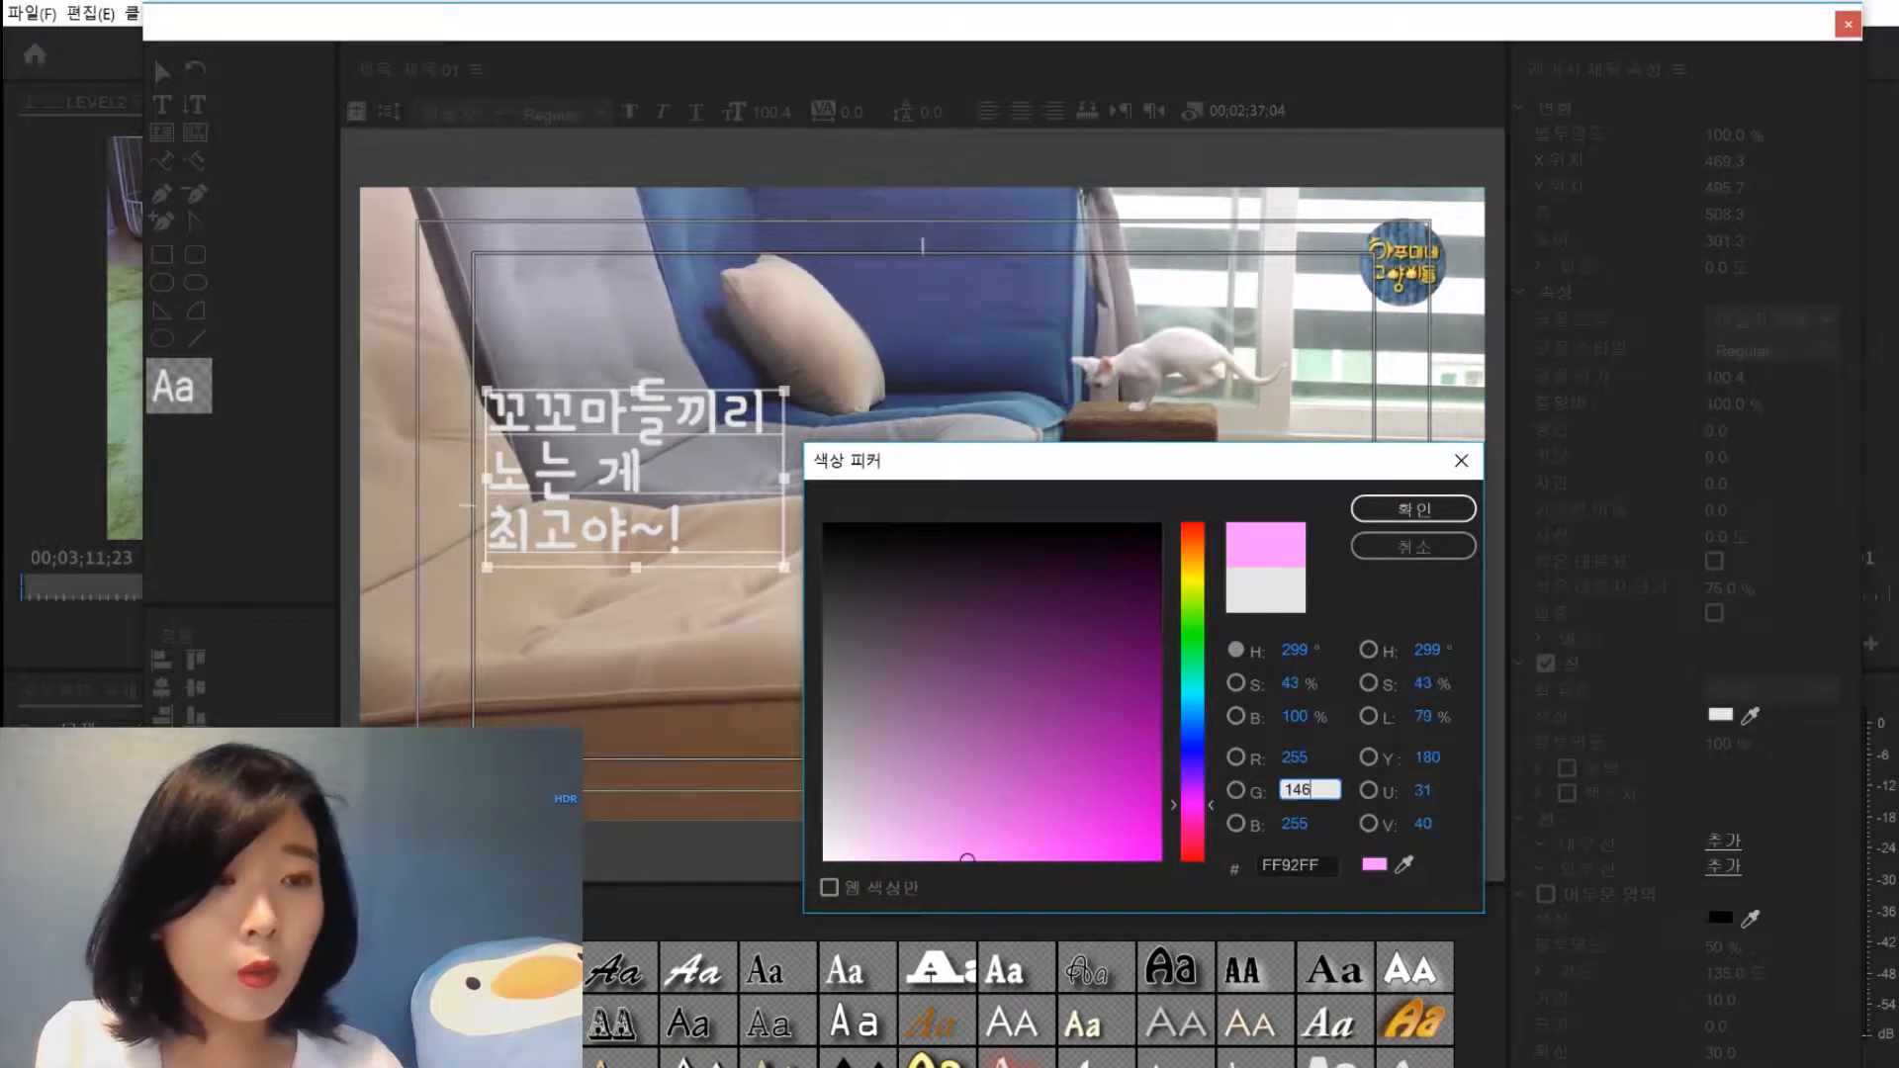
{"action": "left_click", "coordinate": [1296, 823]}
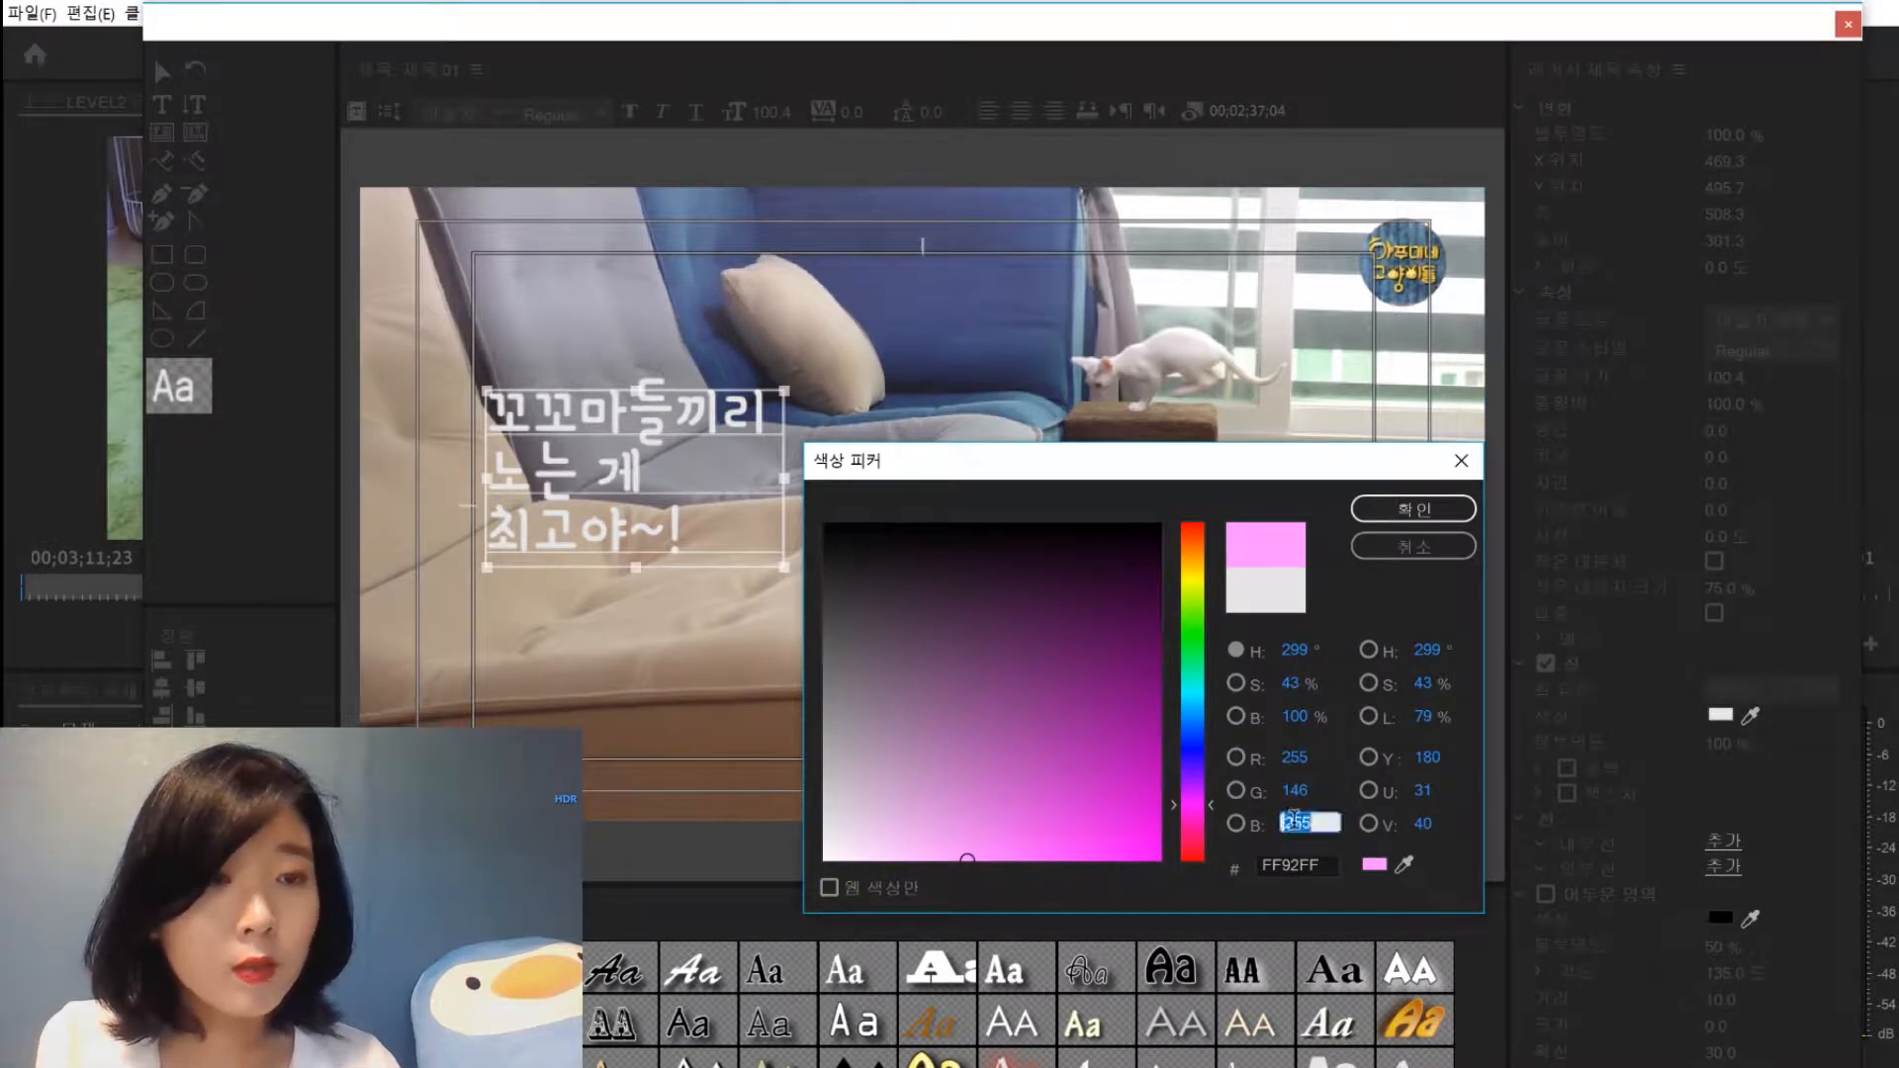
{"action": "type", "text": "223"}
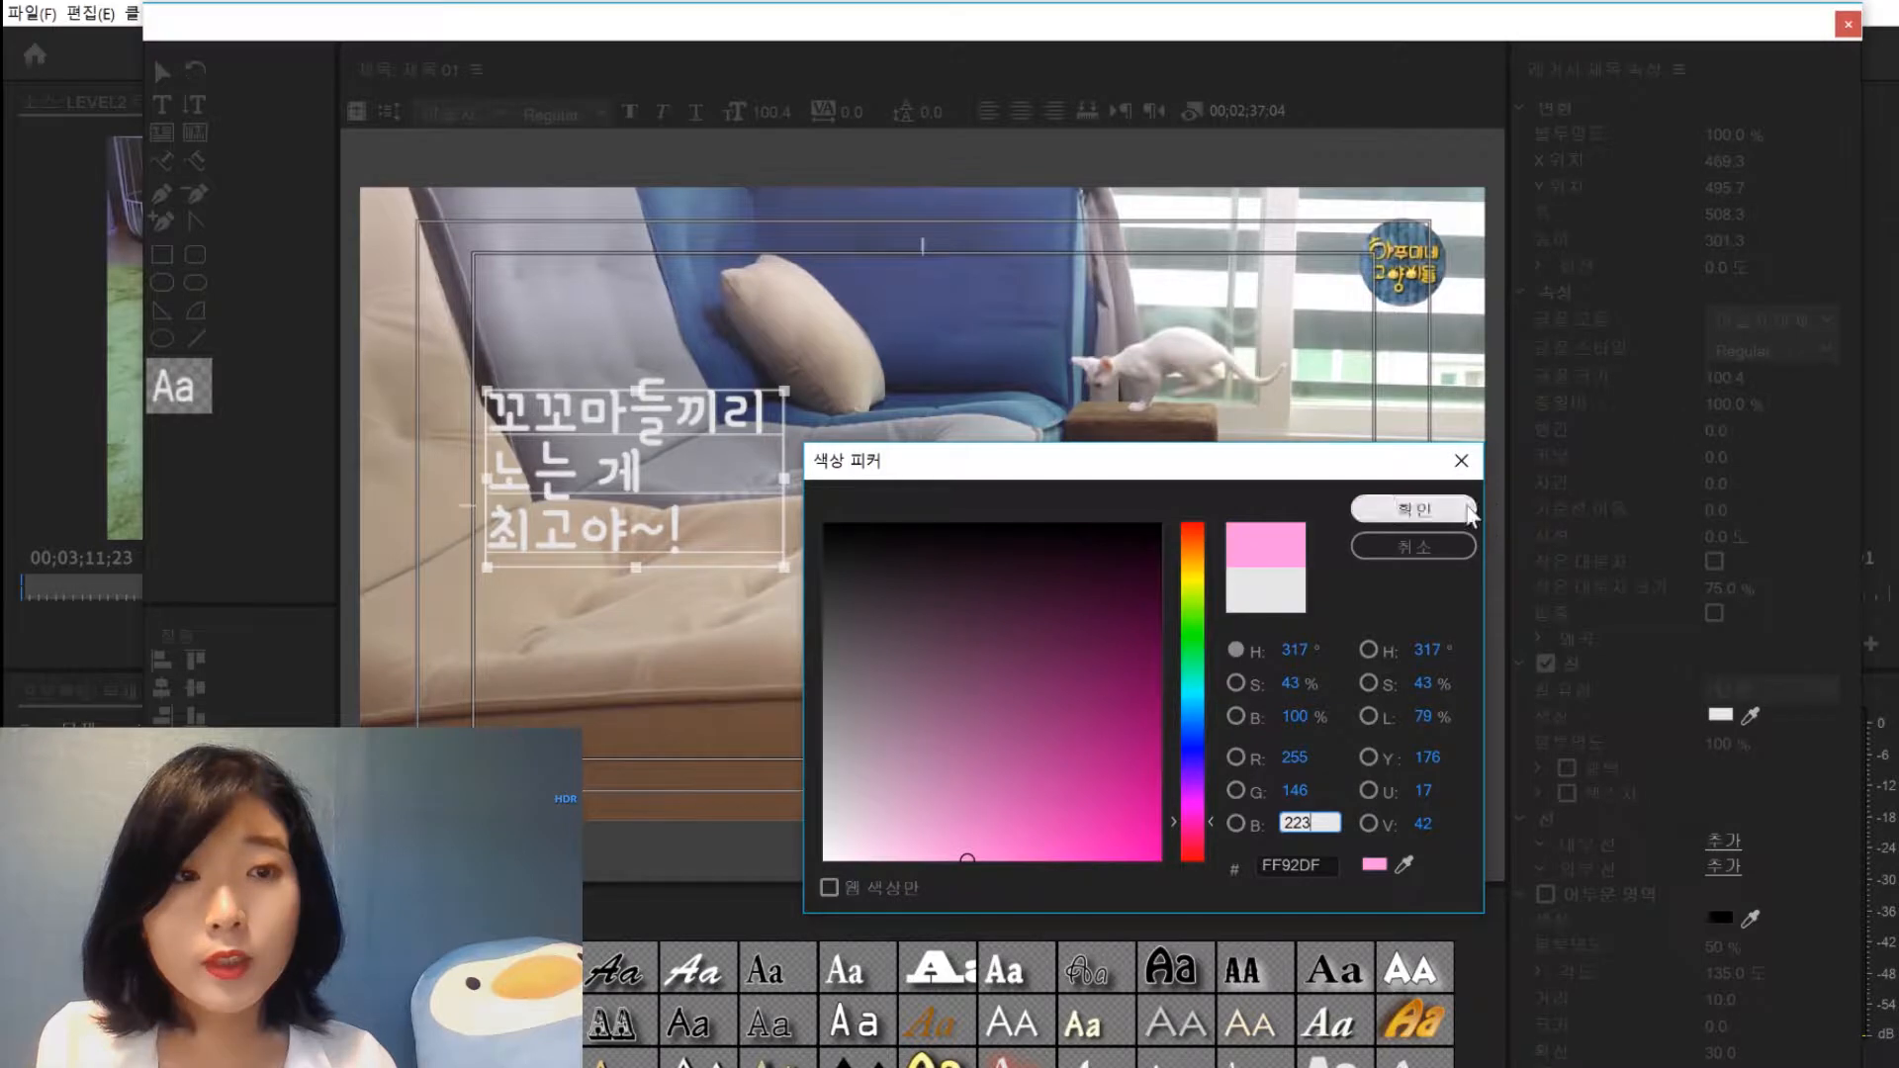
{"action": "left_click", "coordinate": [1413, 509]}
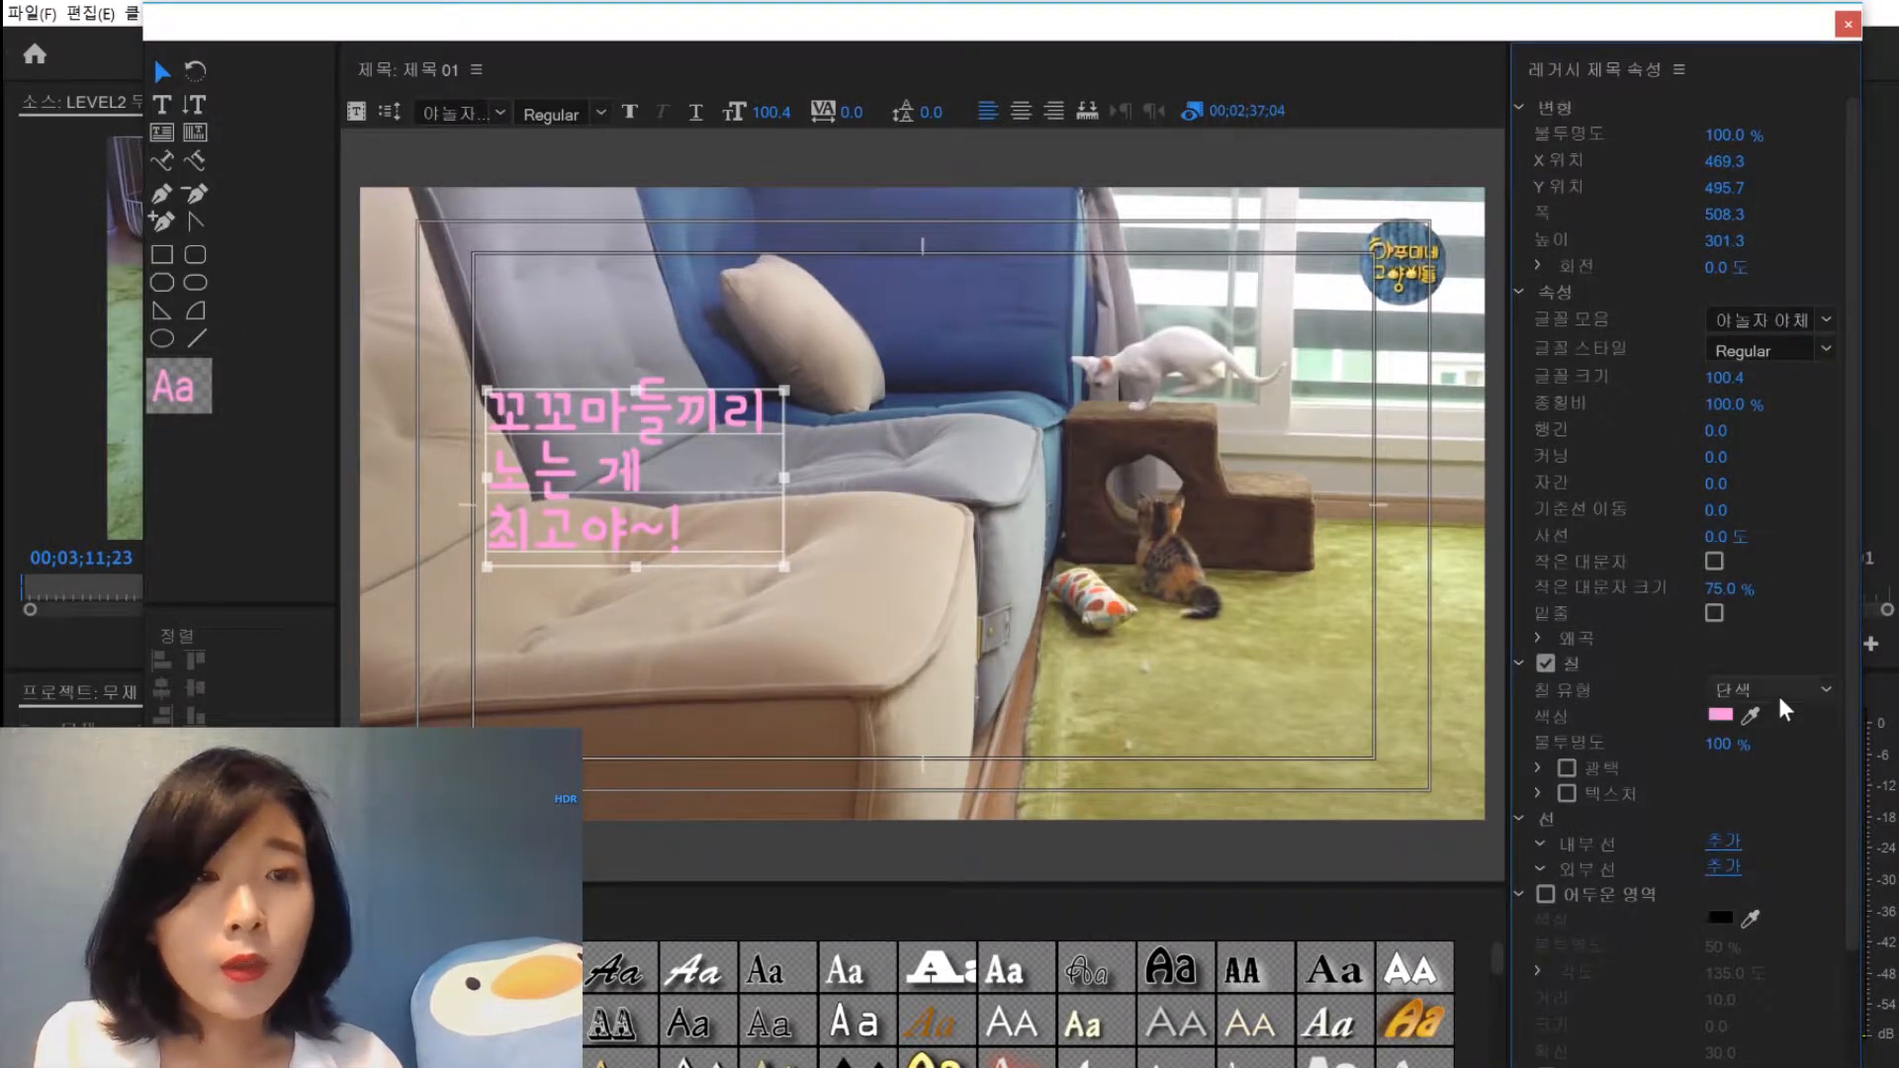
Select only the second line, 노는 게, and change its fill type to a linear gradient
{"action": "double_click", "coordinate": [578, 475]}
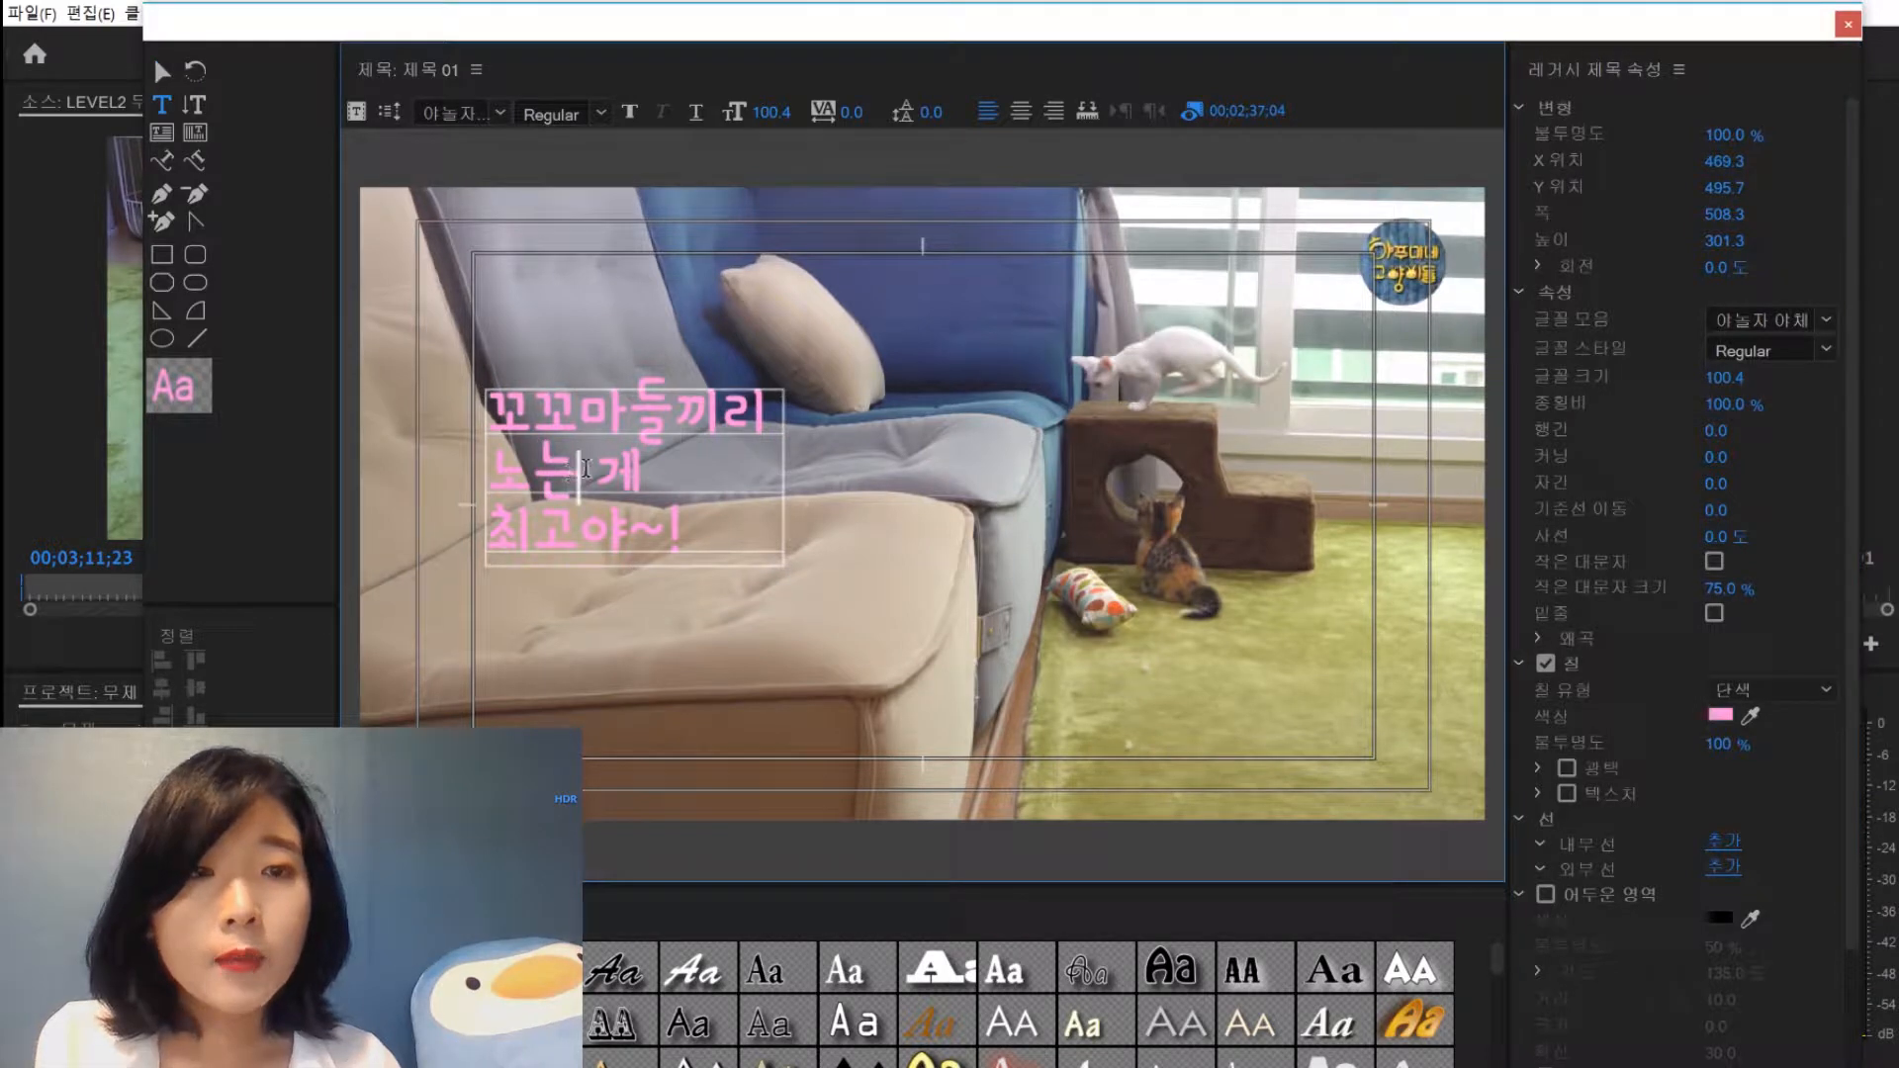
{"action": "left_click_drag", "start_coordinate": [670, 471], "coordinate": [484, 467]}
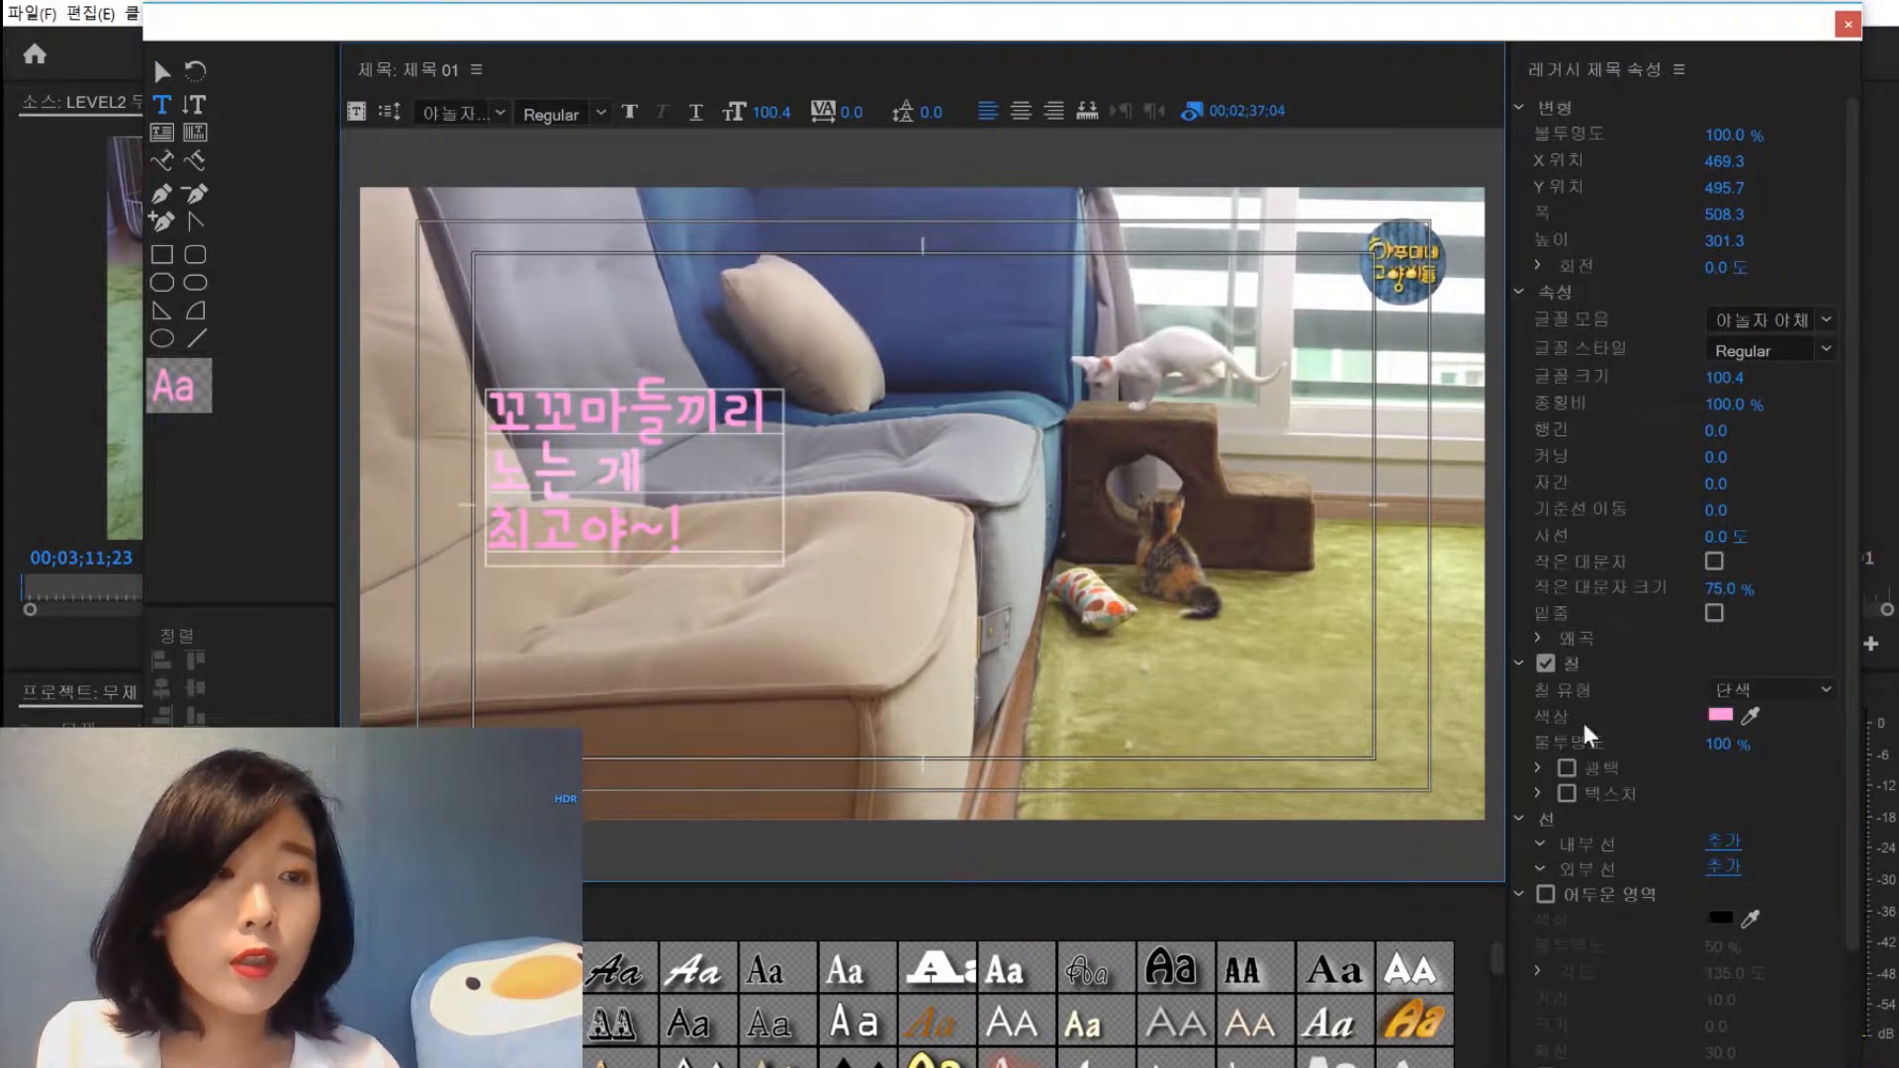
{"action": "left_click", "coordinate": [1768, 689]}
{"action": "left_click", "coordinate": [1772, 751]}
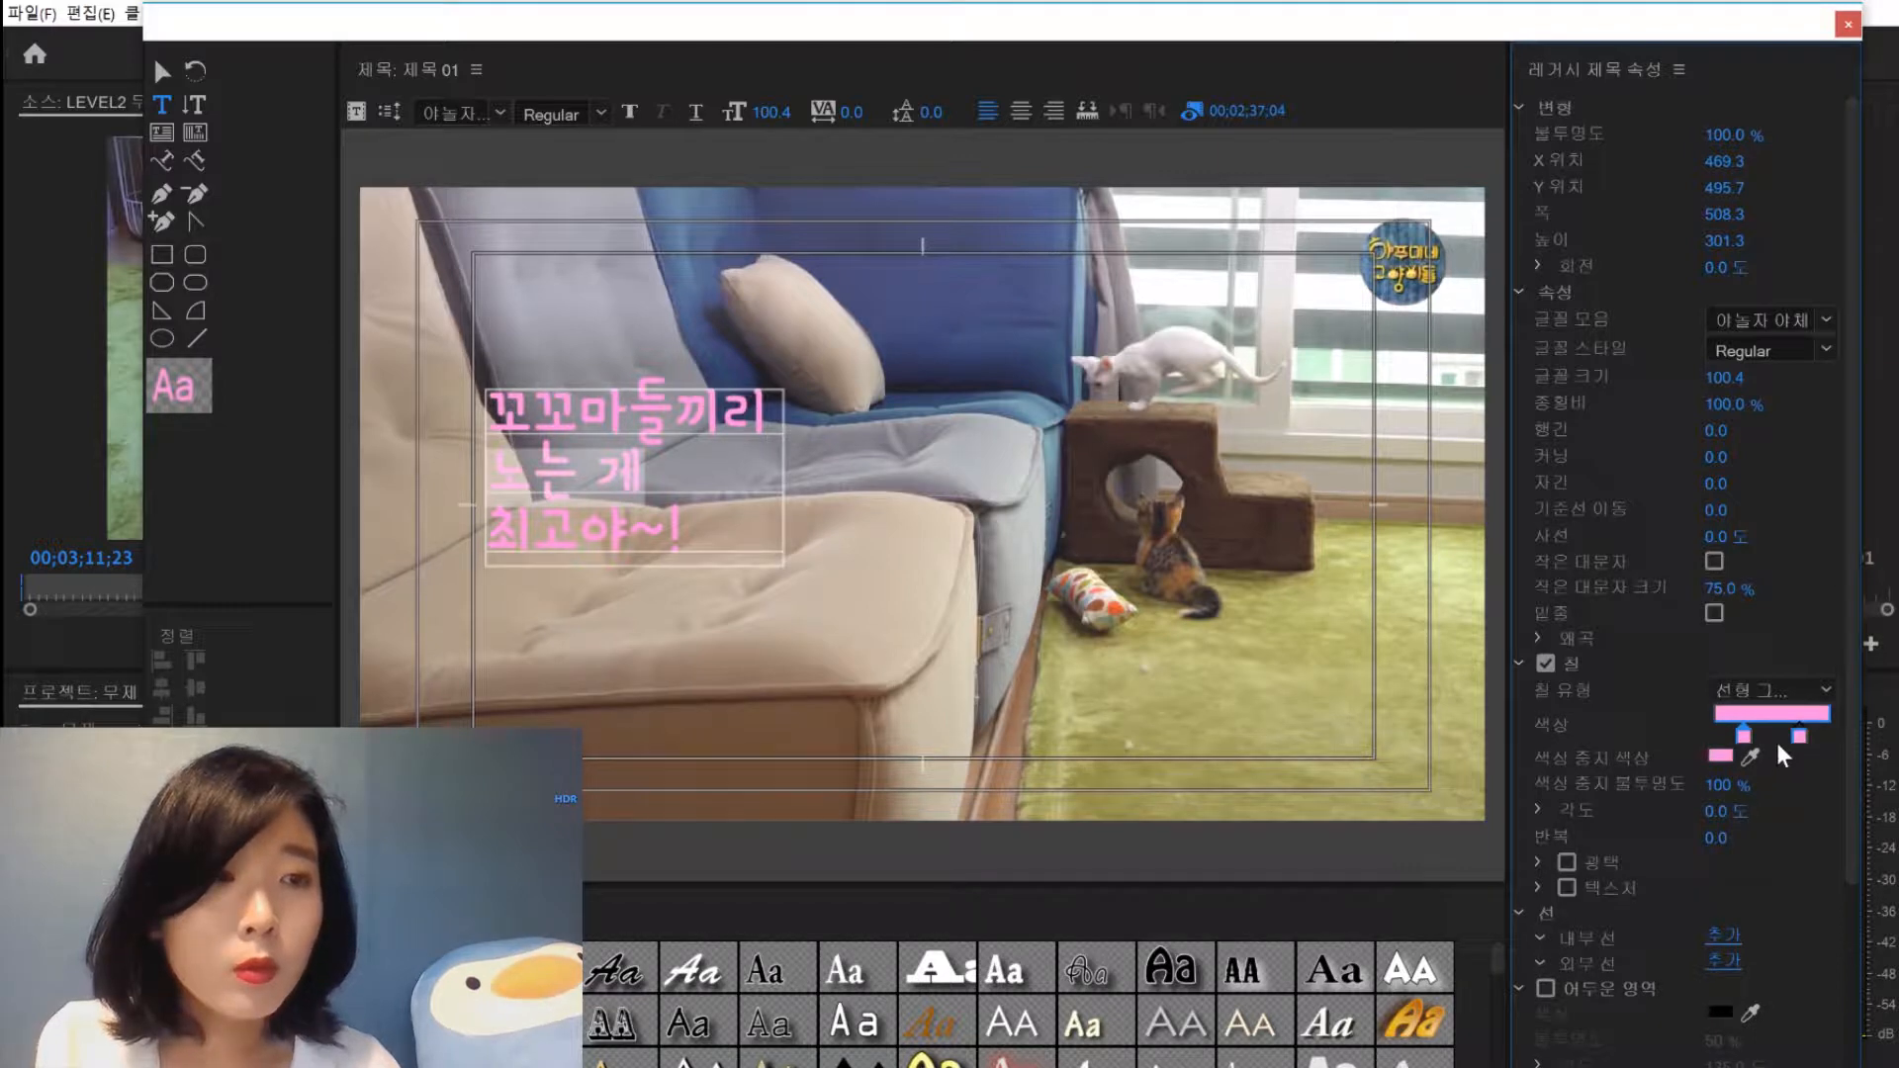
Set the first colour stop of the 노는 게 gradient to orange FFBA36
{"action": "left_click_drag", "start_coordinate": [1843, 549], "coordinate": [1844, 631]}
{"action": "scroll", "coordinate": [1807, 657], "scroll_direction": "down", "scroll_amount": 3}
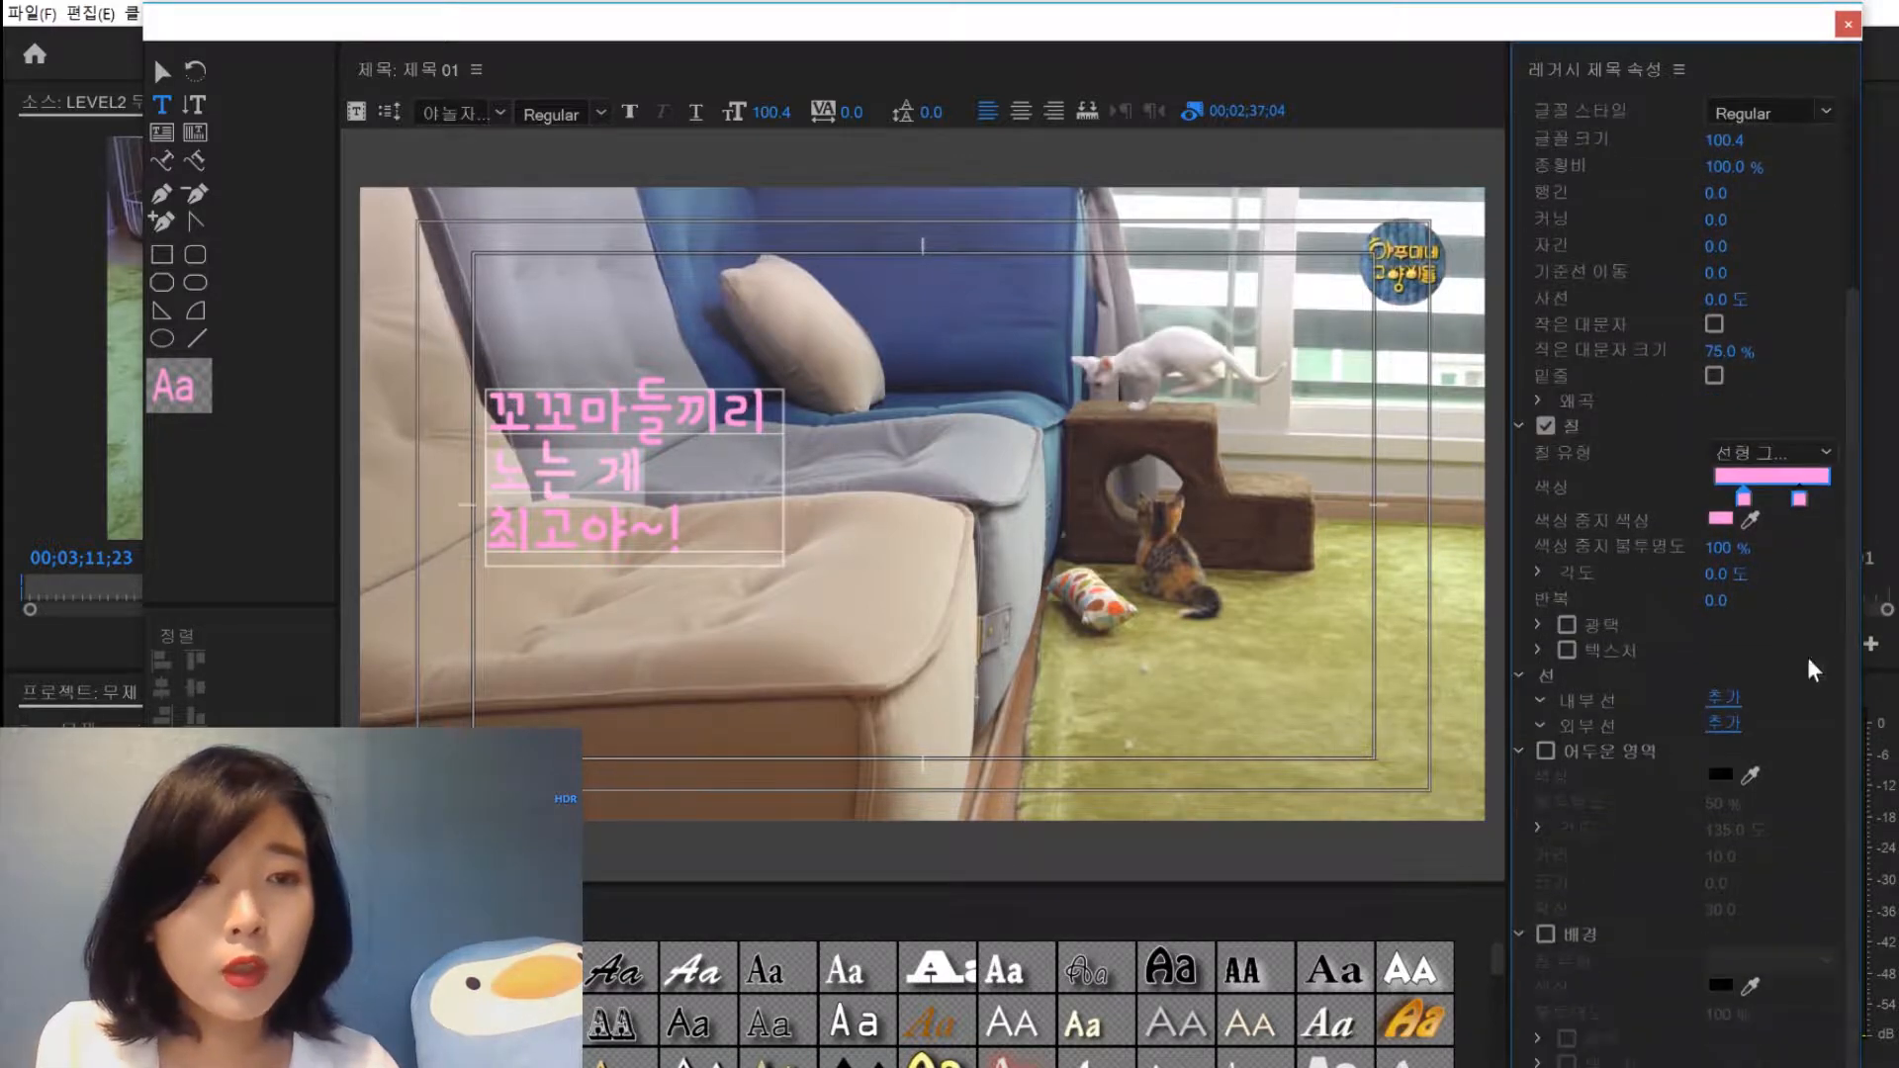
{"action": "double_click", "coordinate": [1743, 499]}
{"action": "left_click_drag", "start_coordinate": [1196, 583], "coordinate": [1193, 572]}
{"action": "left_click", "coordinate": [1089, 868]}
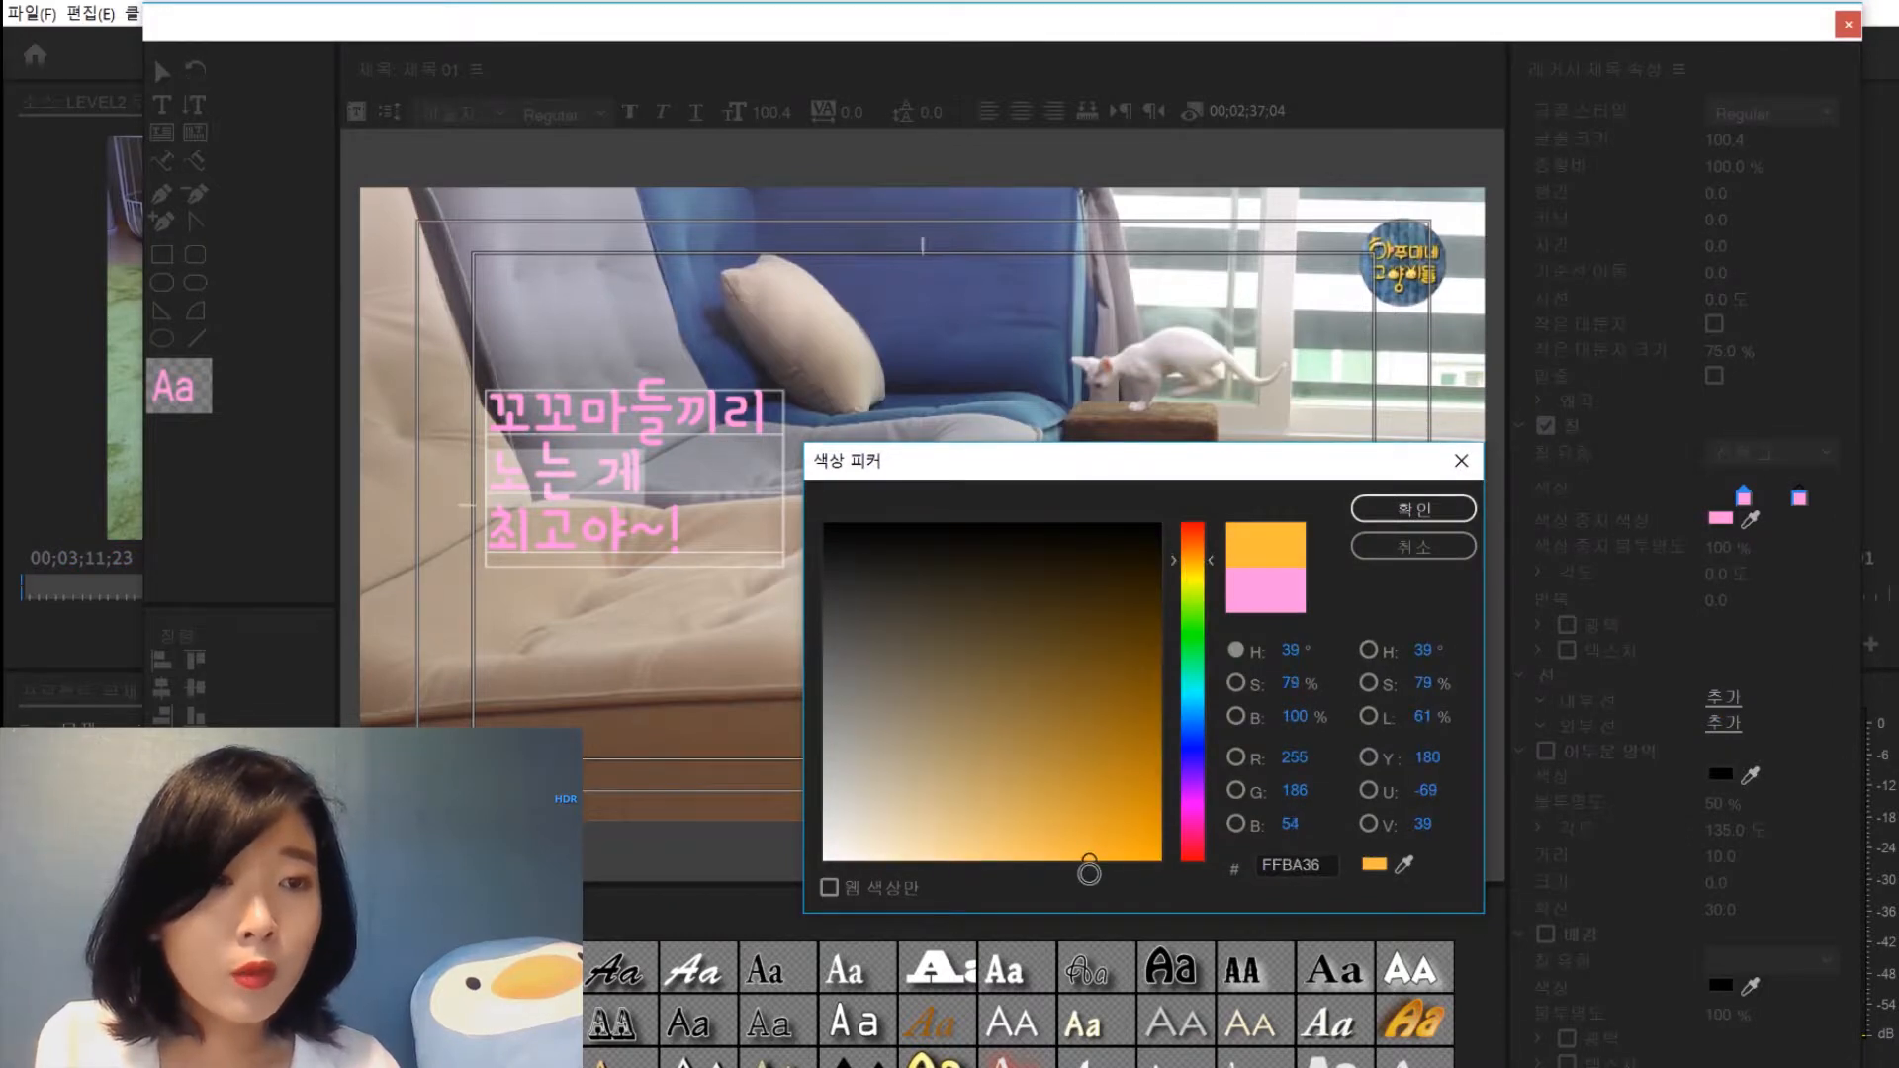
{"action": "left_click", "coordinate": [1370, 509]}
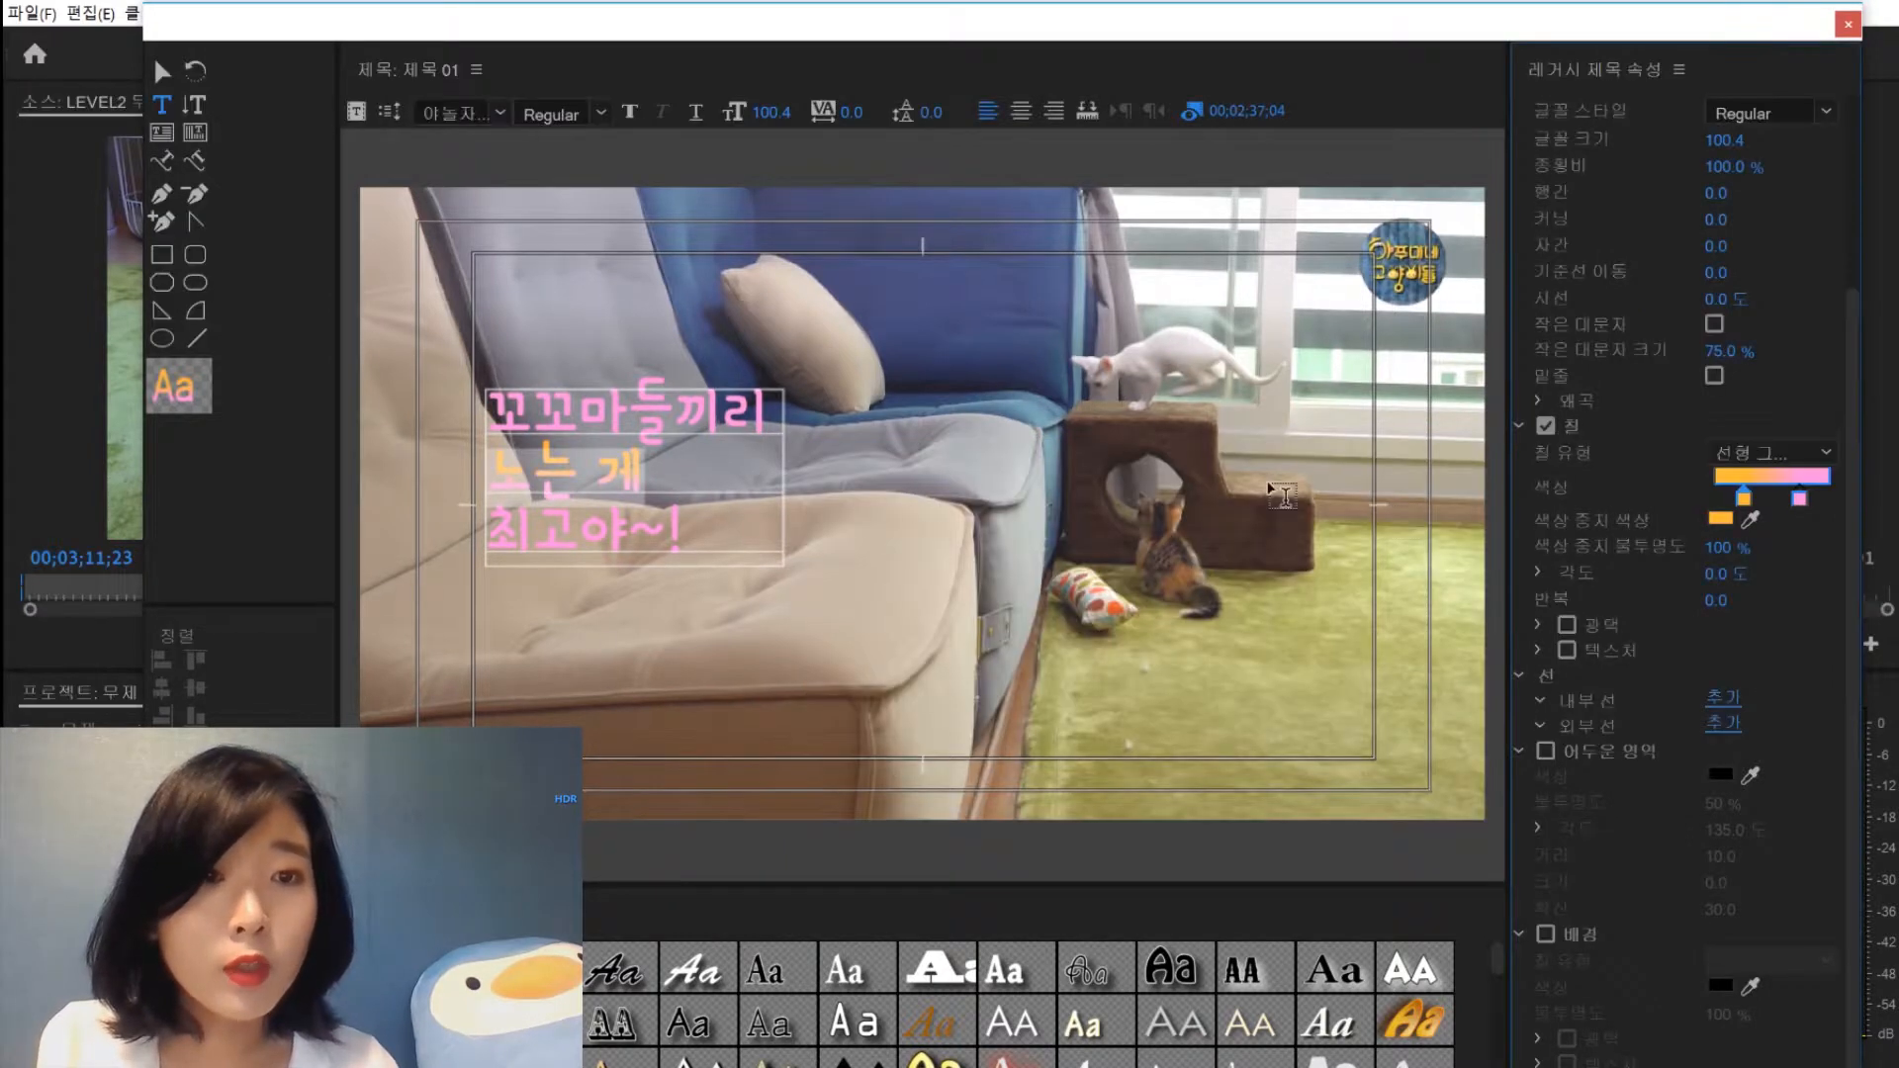
Set the gradient's second colour stop to white FFFFFF and bring both stops together near the middle of the ramp
{"action": "double_click", "coordinate": [1800, 497]}
{"action": "left_click", "coordinate": [829, 519]}
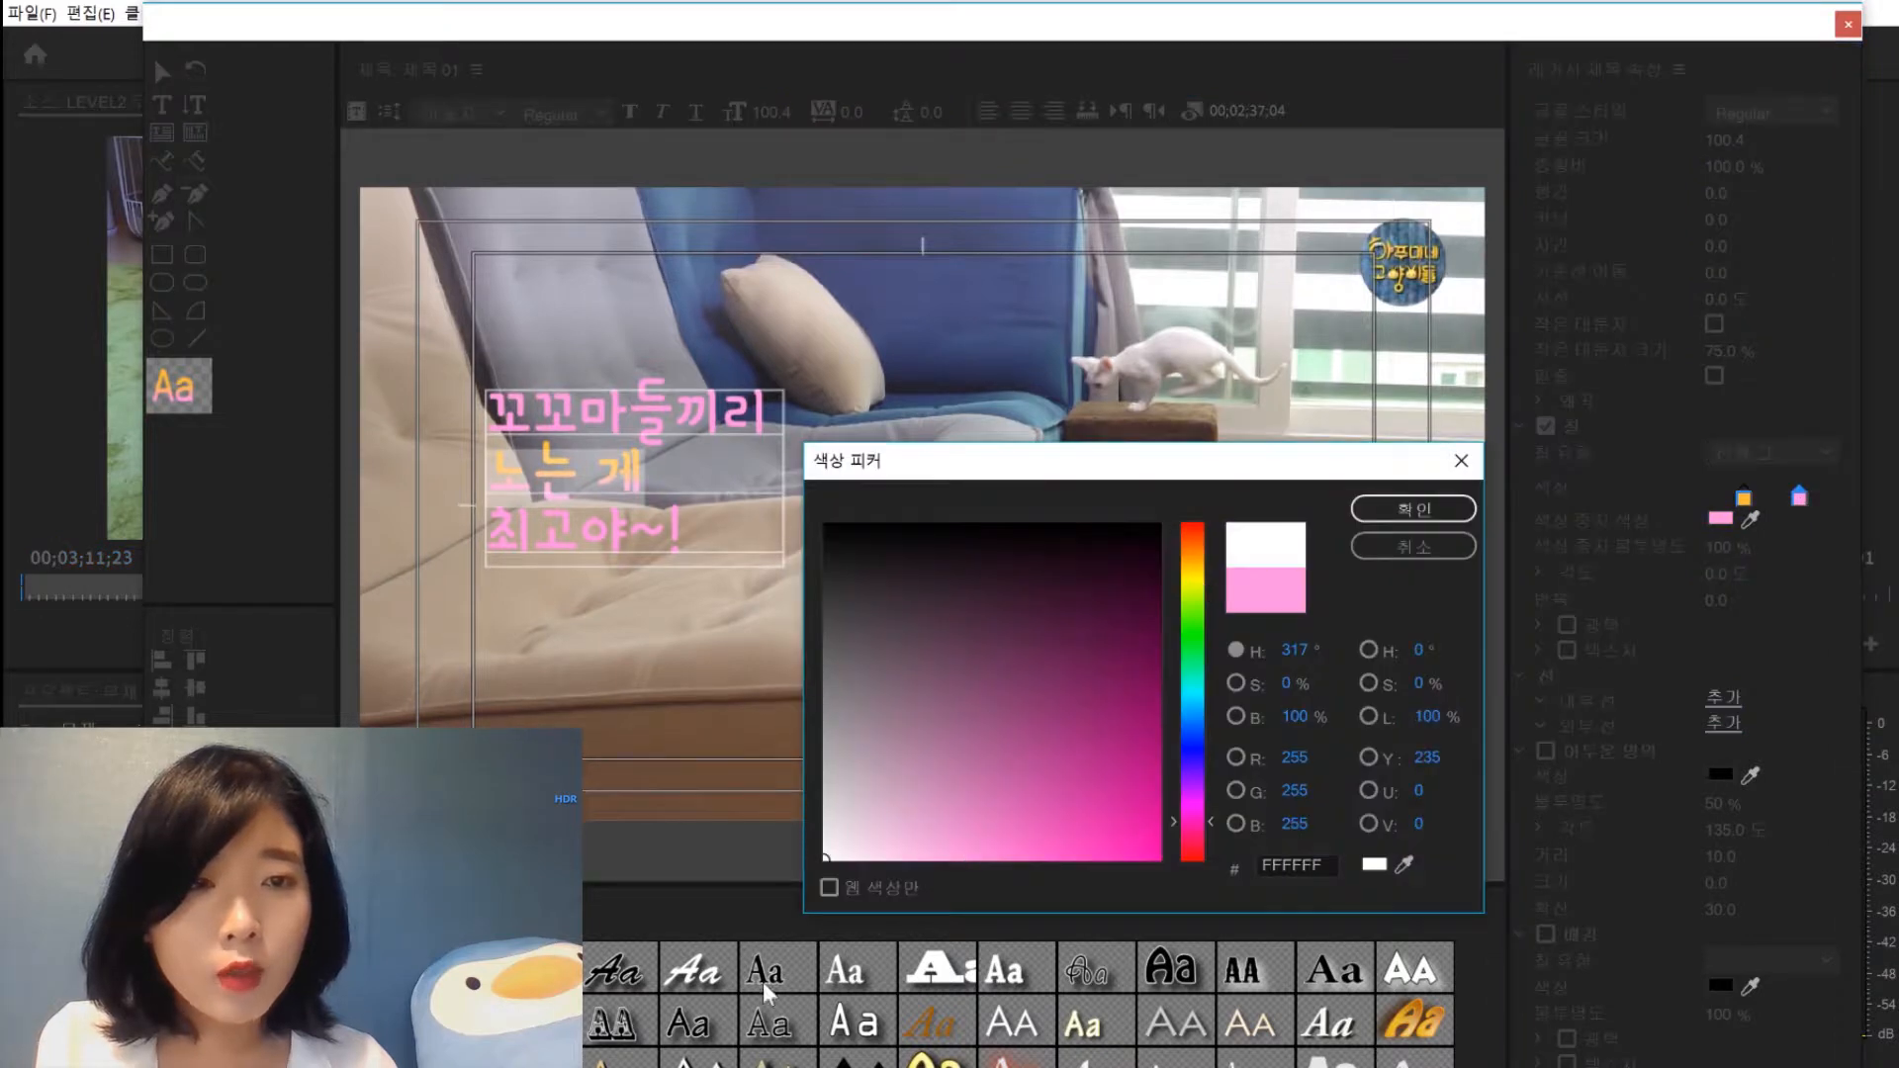
{"action": "left_click", "coordinate": [1409, 511]}
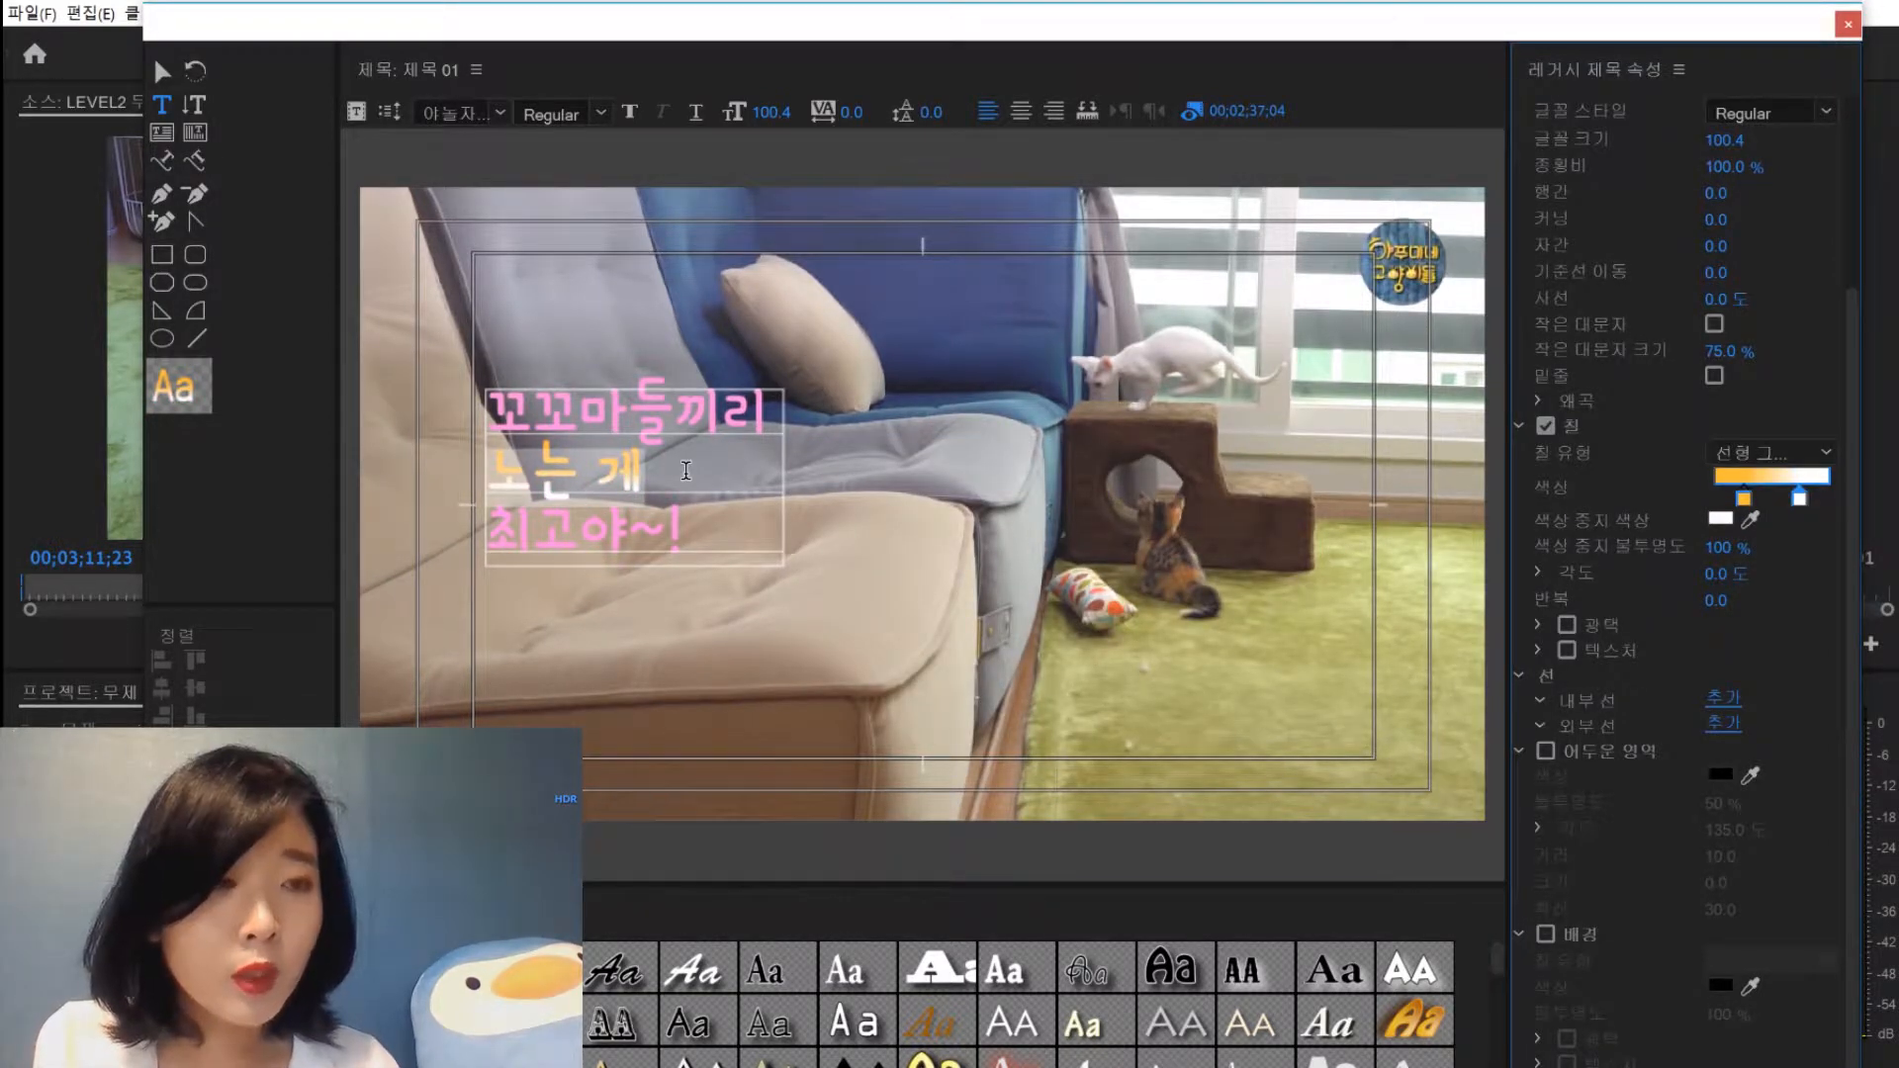
{"action": "left_click_drag", "start_coordinate": [1743, 500], "coordinate": [1777, 500]}
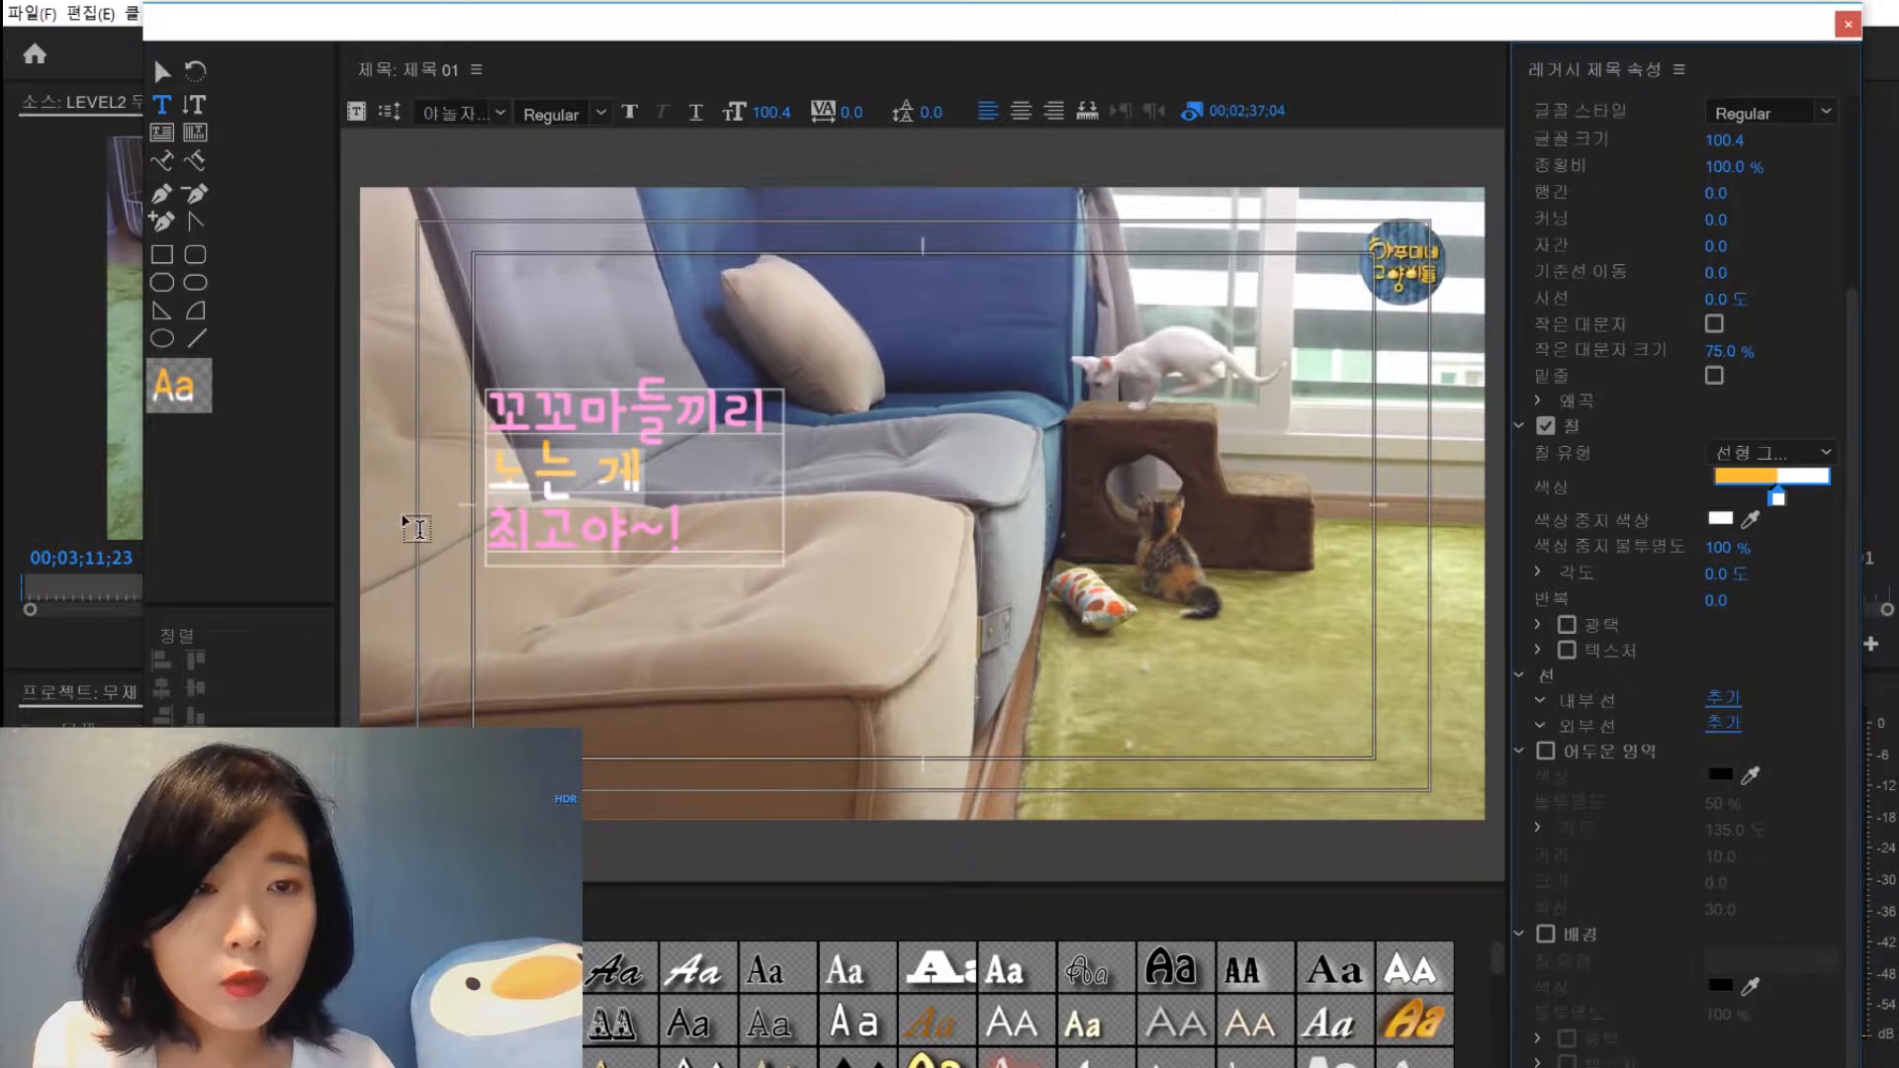
Switch the 노는 게 fill to a radial gradient, try different stop spacings, and bring both stops together near the ramp's orange end
{"action": "left_click", "coordinate": [1756, 454]}
{"action": "left_click", "coordinate": [1750, 538]}
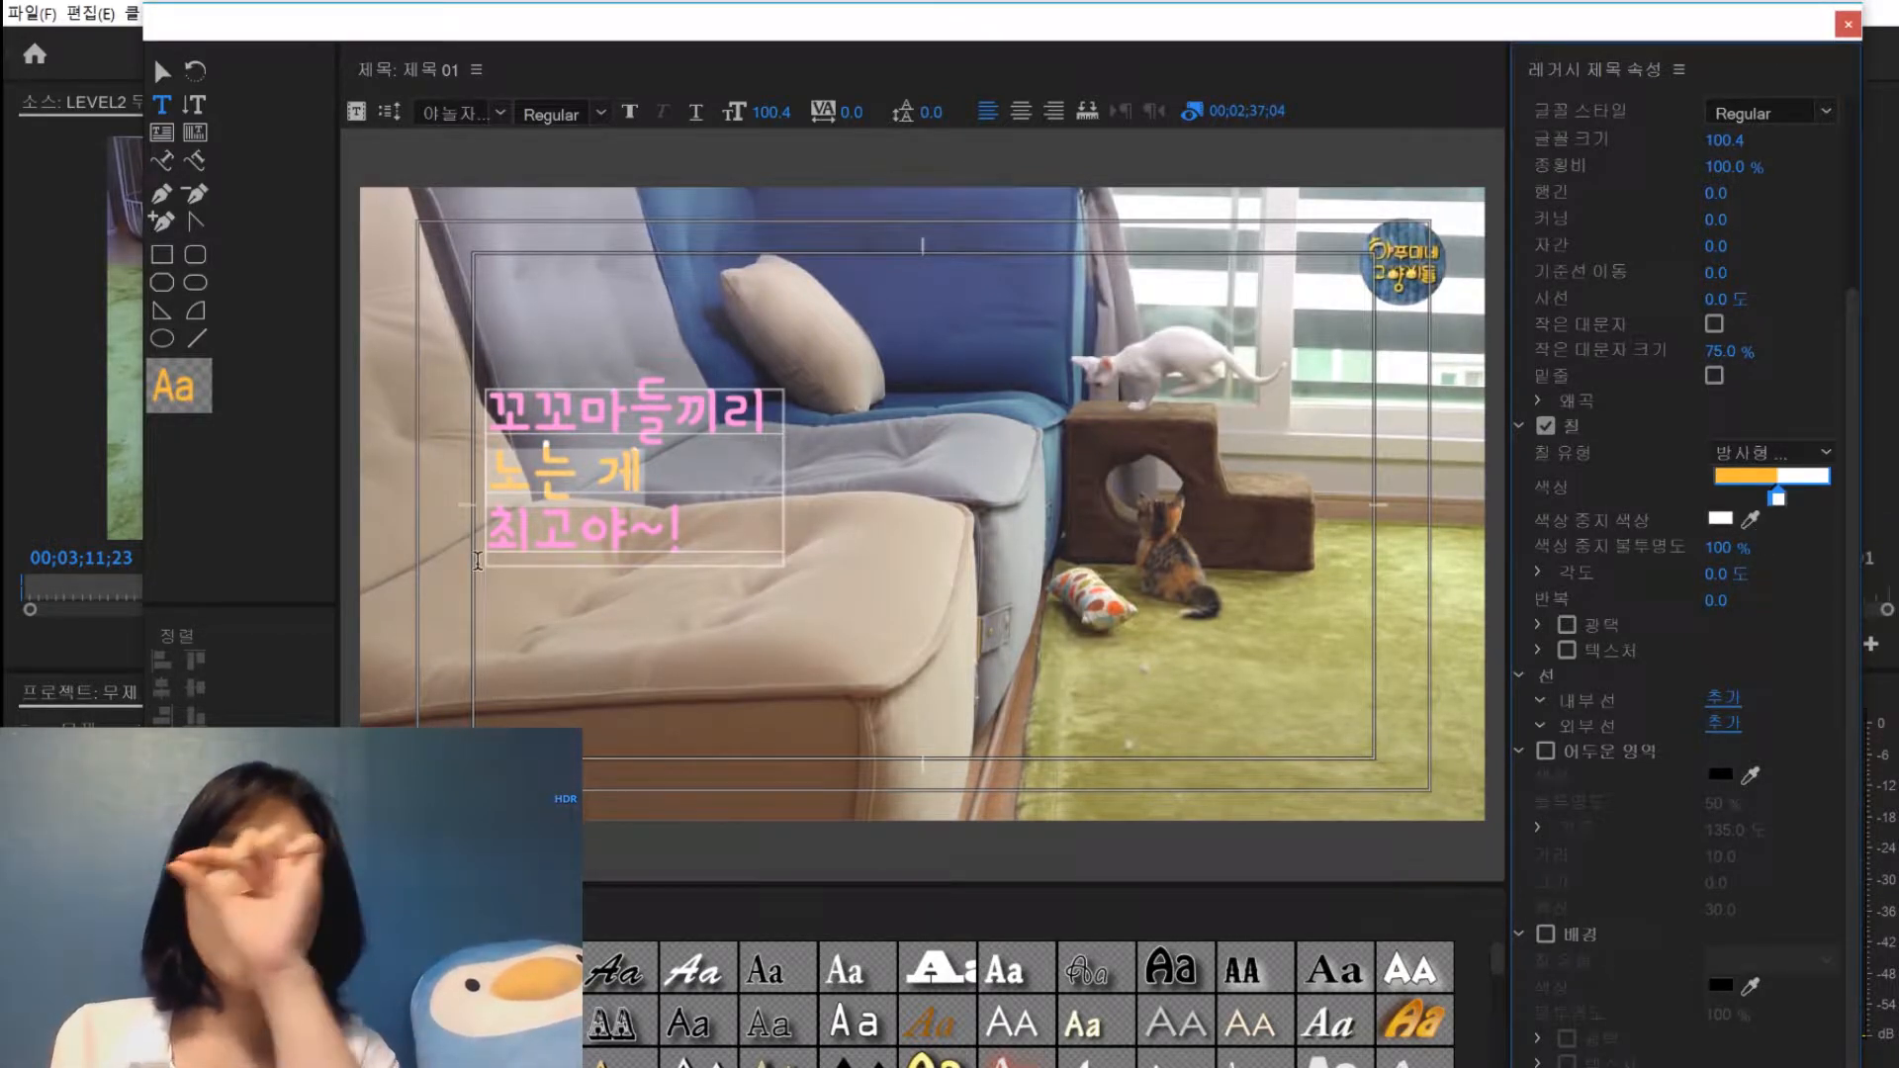
{"action": "left_click_drag", "start_coordinate": [1777, 499], "coordinate": [1717, 499]}
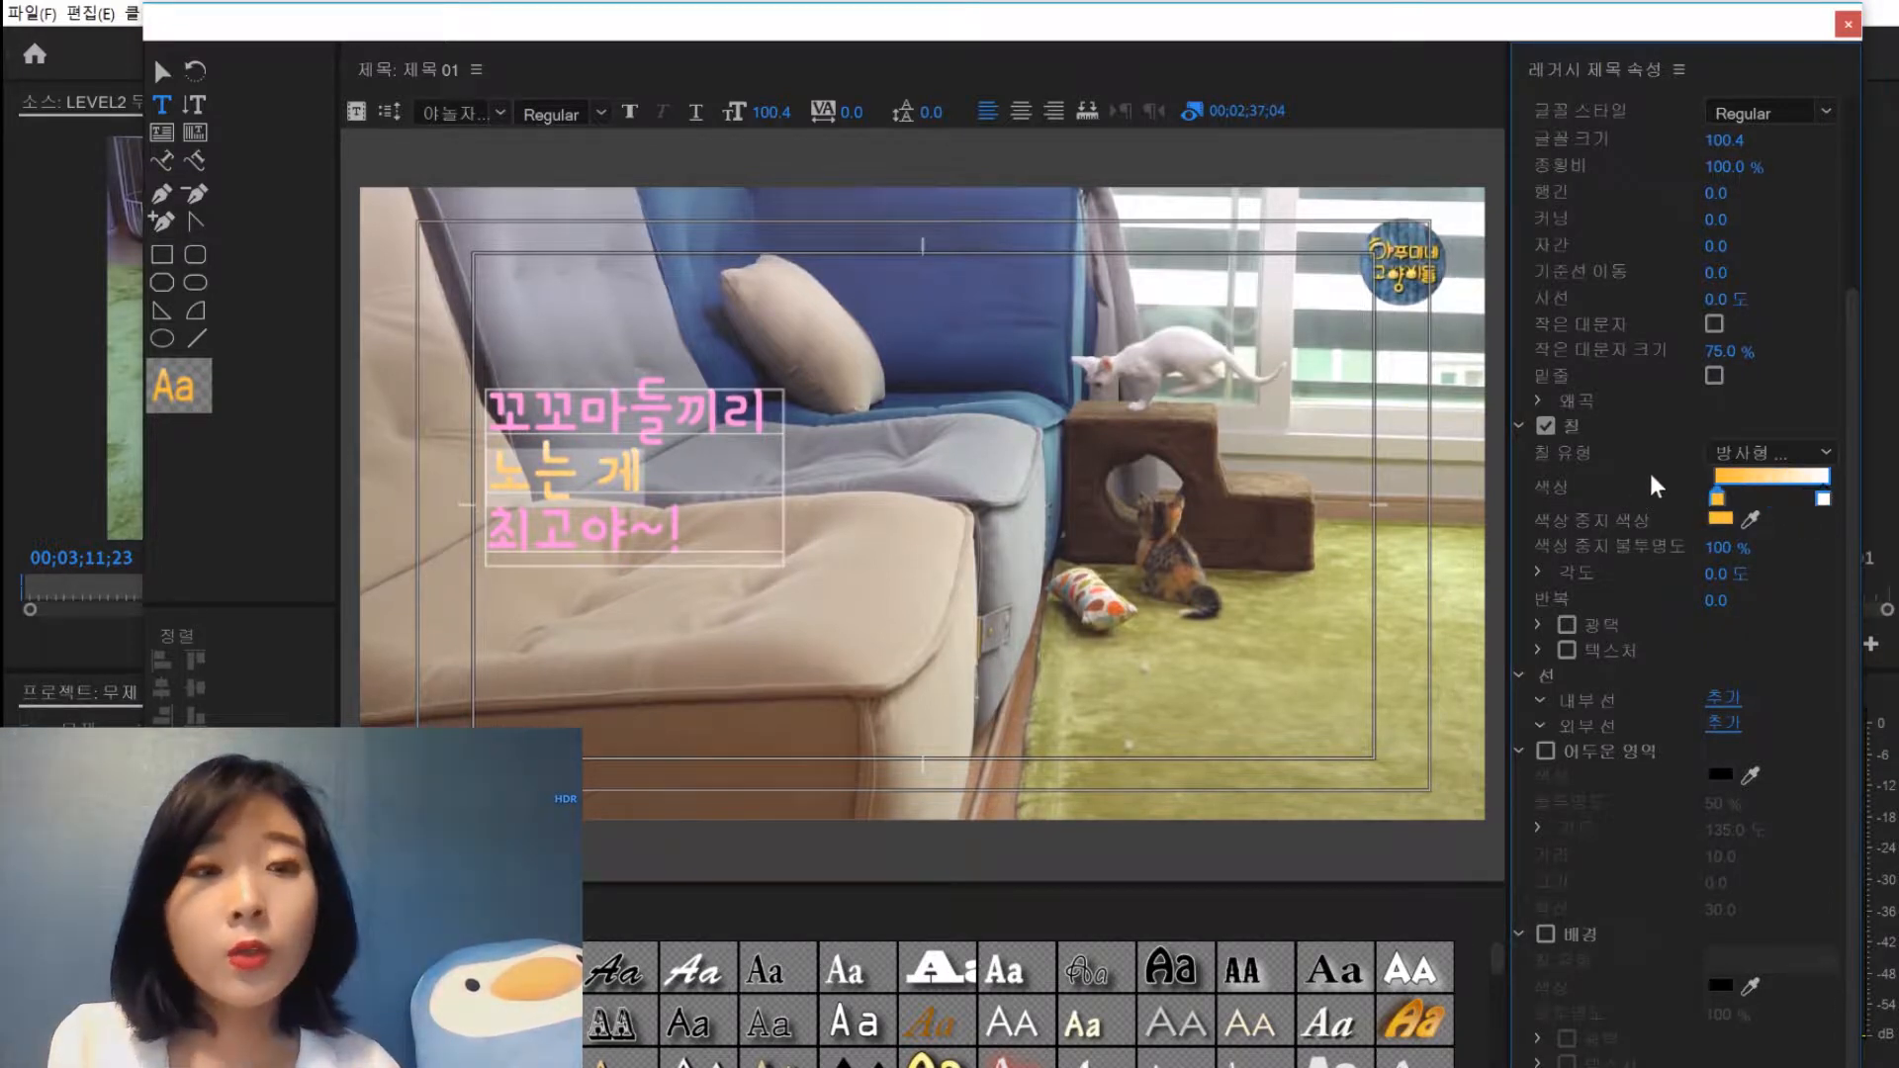
{"action": "left_click_drag", "start_coordinate": [1822, 501], "coordinate": [1750, 499]}
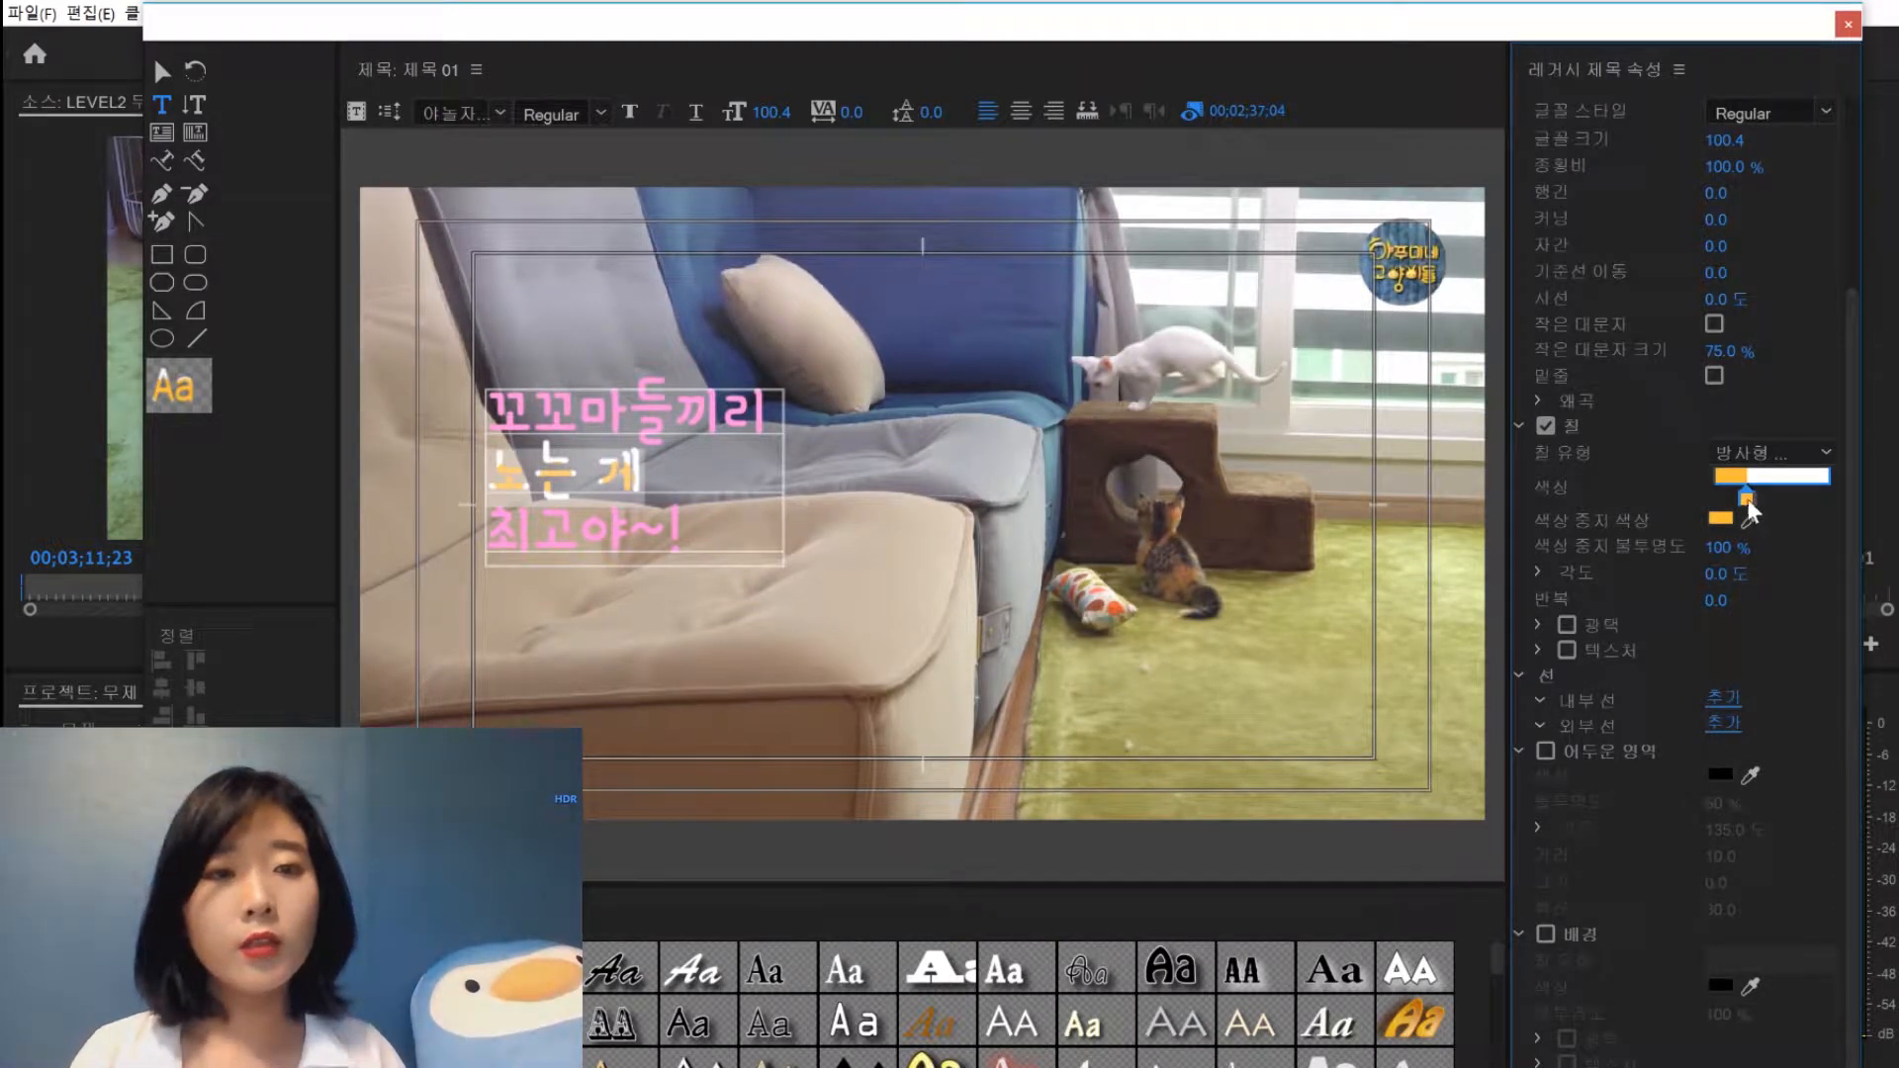
{"action": "left_click_drag", "start_coordinate": [1748, 500], "coordinate": [1826, 500]}
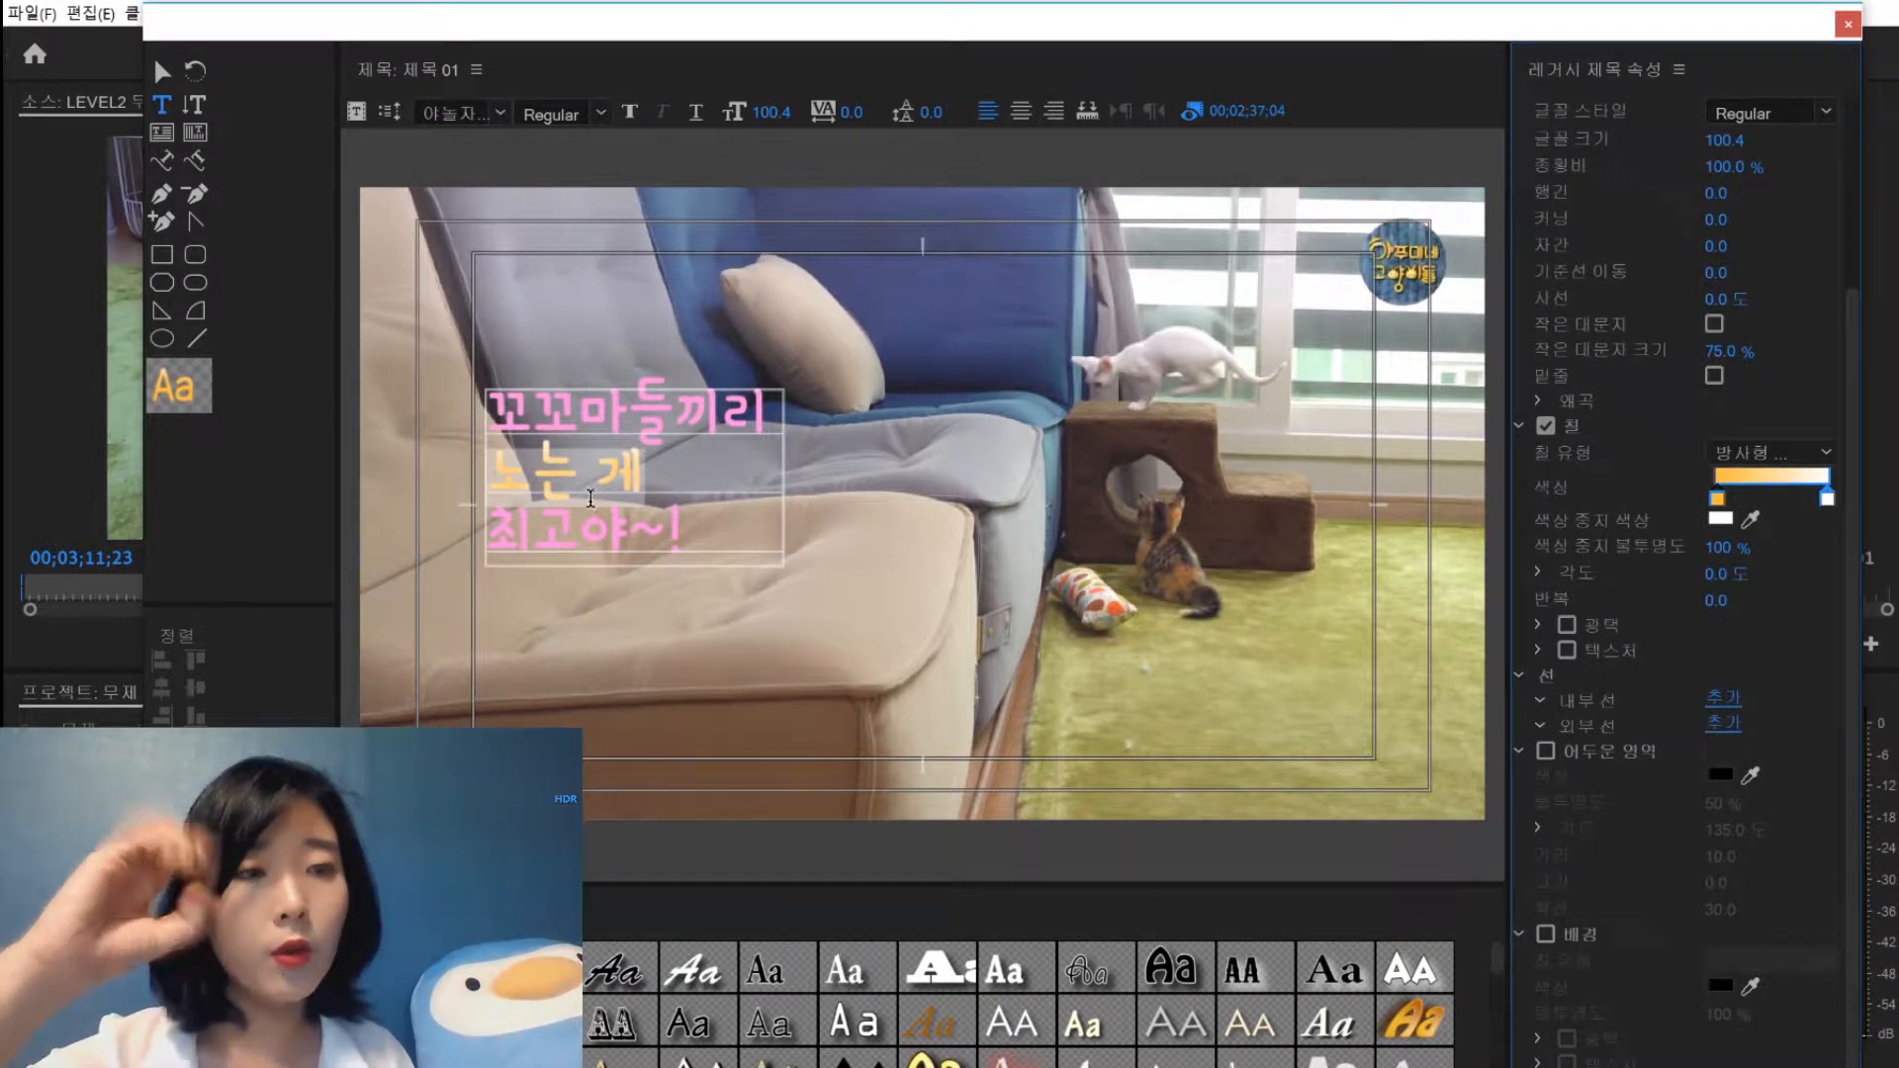
{"action": "left_click", "coordinate": [749, 483]}
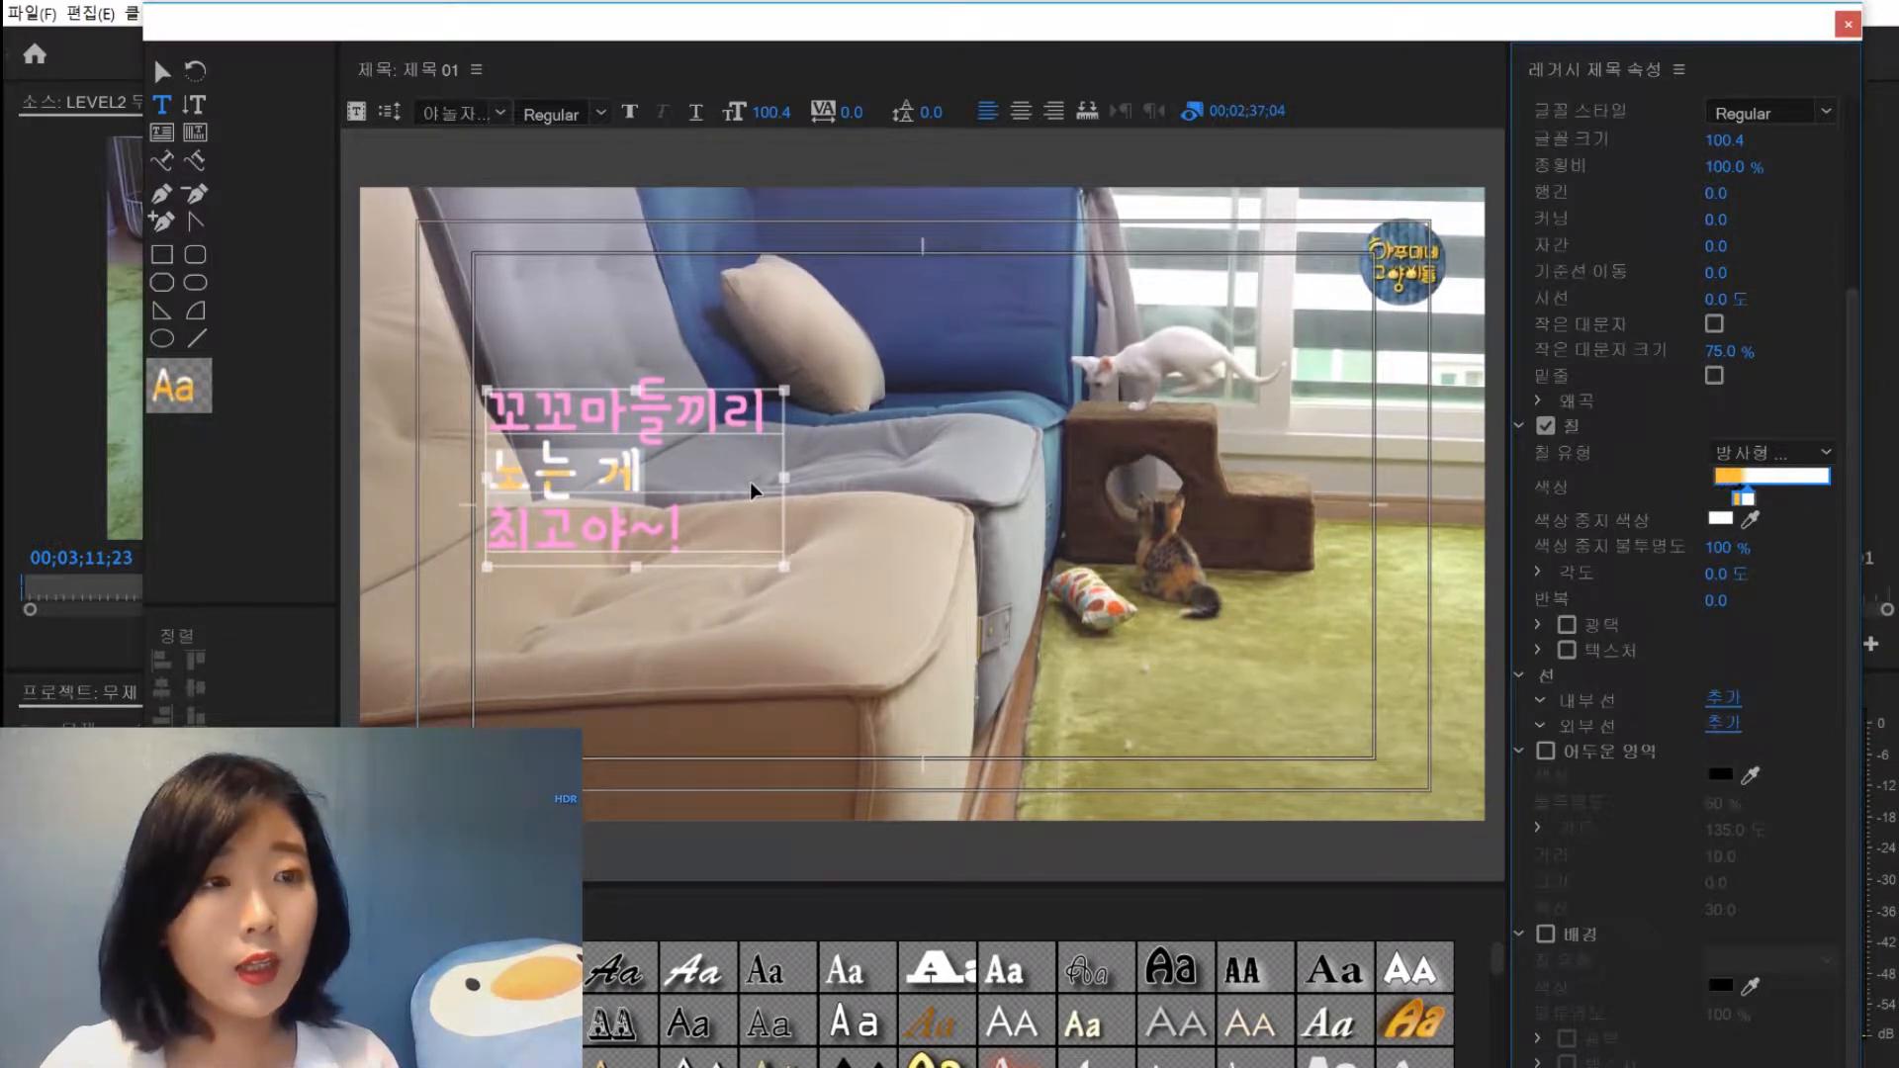
Return the 노는 게 line to a solid fill and sample its colour from the pink first line
{"action": "double_click", "coordinate": [1743, 490]}
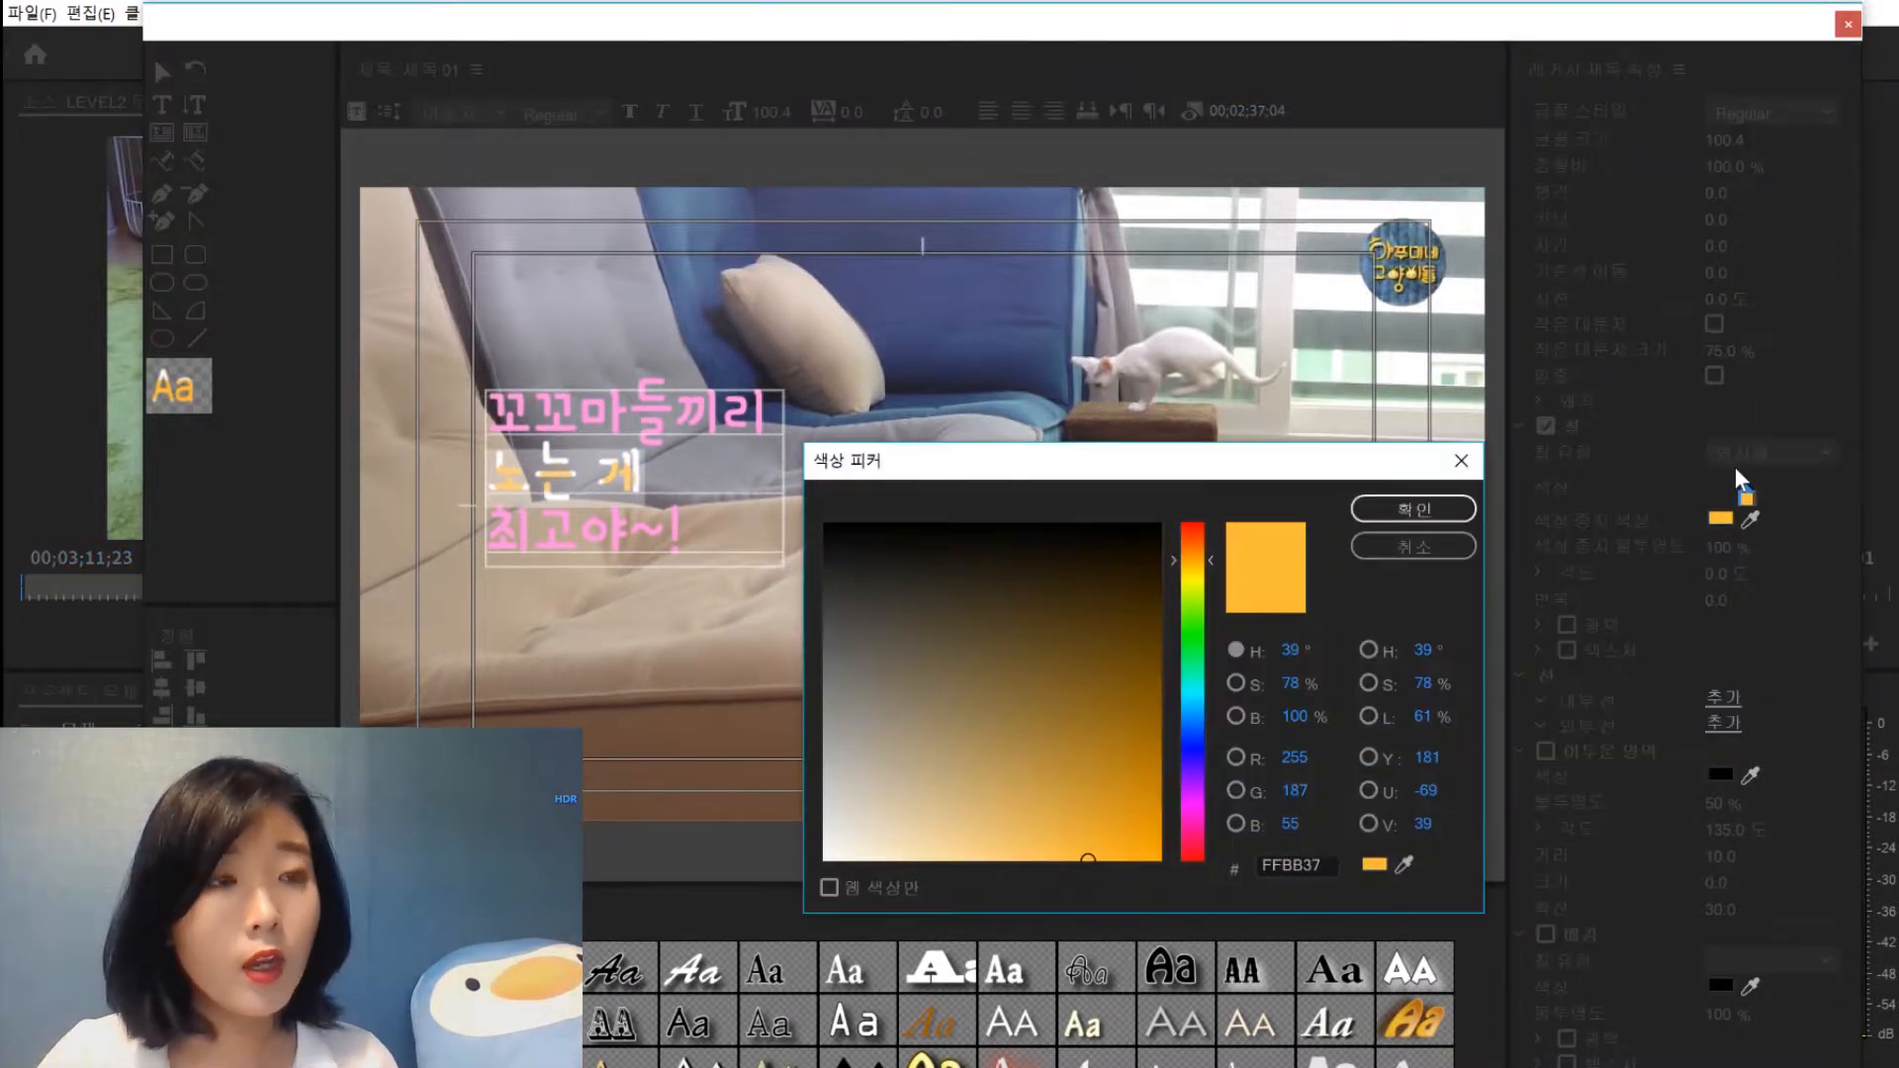
{"action": "left_click", "coordinate": [1386, 510]}
{"action": "left_click", "coordinate": [1773, 453]}
{"action": "left_click", "coordinate": [1749, 480]}
{"action": "left_click", "coordinate": [1749, 479]}
{"action": "left_click", "coordinate": [723, 391]}
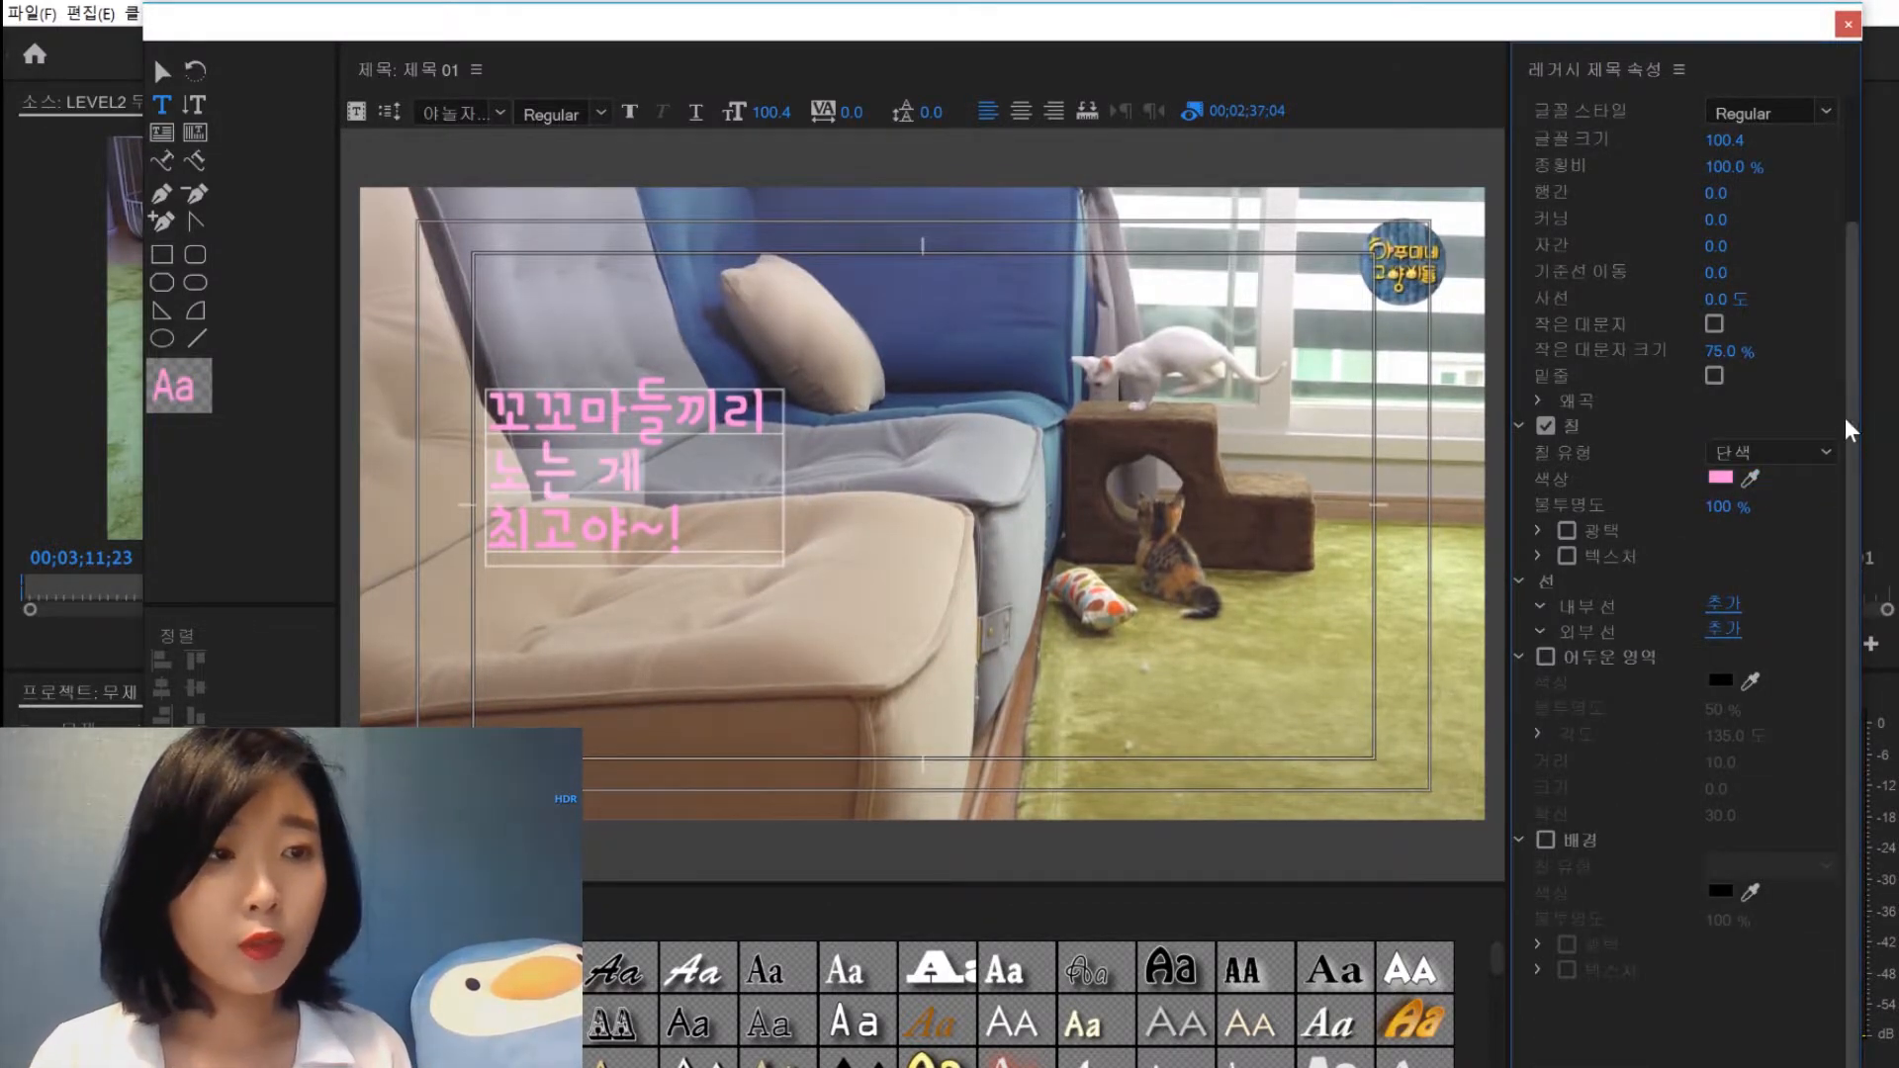
Try an inner stroke on the title text and remove it again
{"action": "scroll", "coordinate": [1853, 506], "scroll_direction": "up", "scroll_amount": 4}
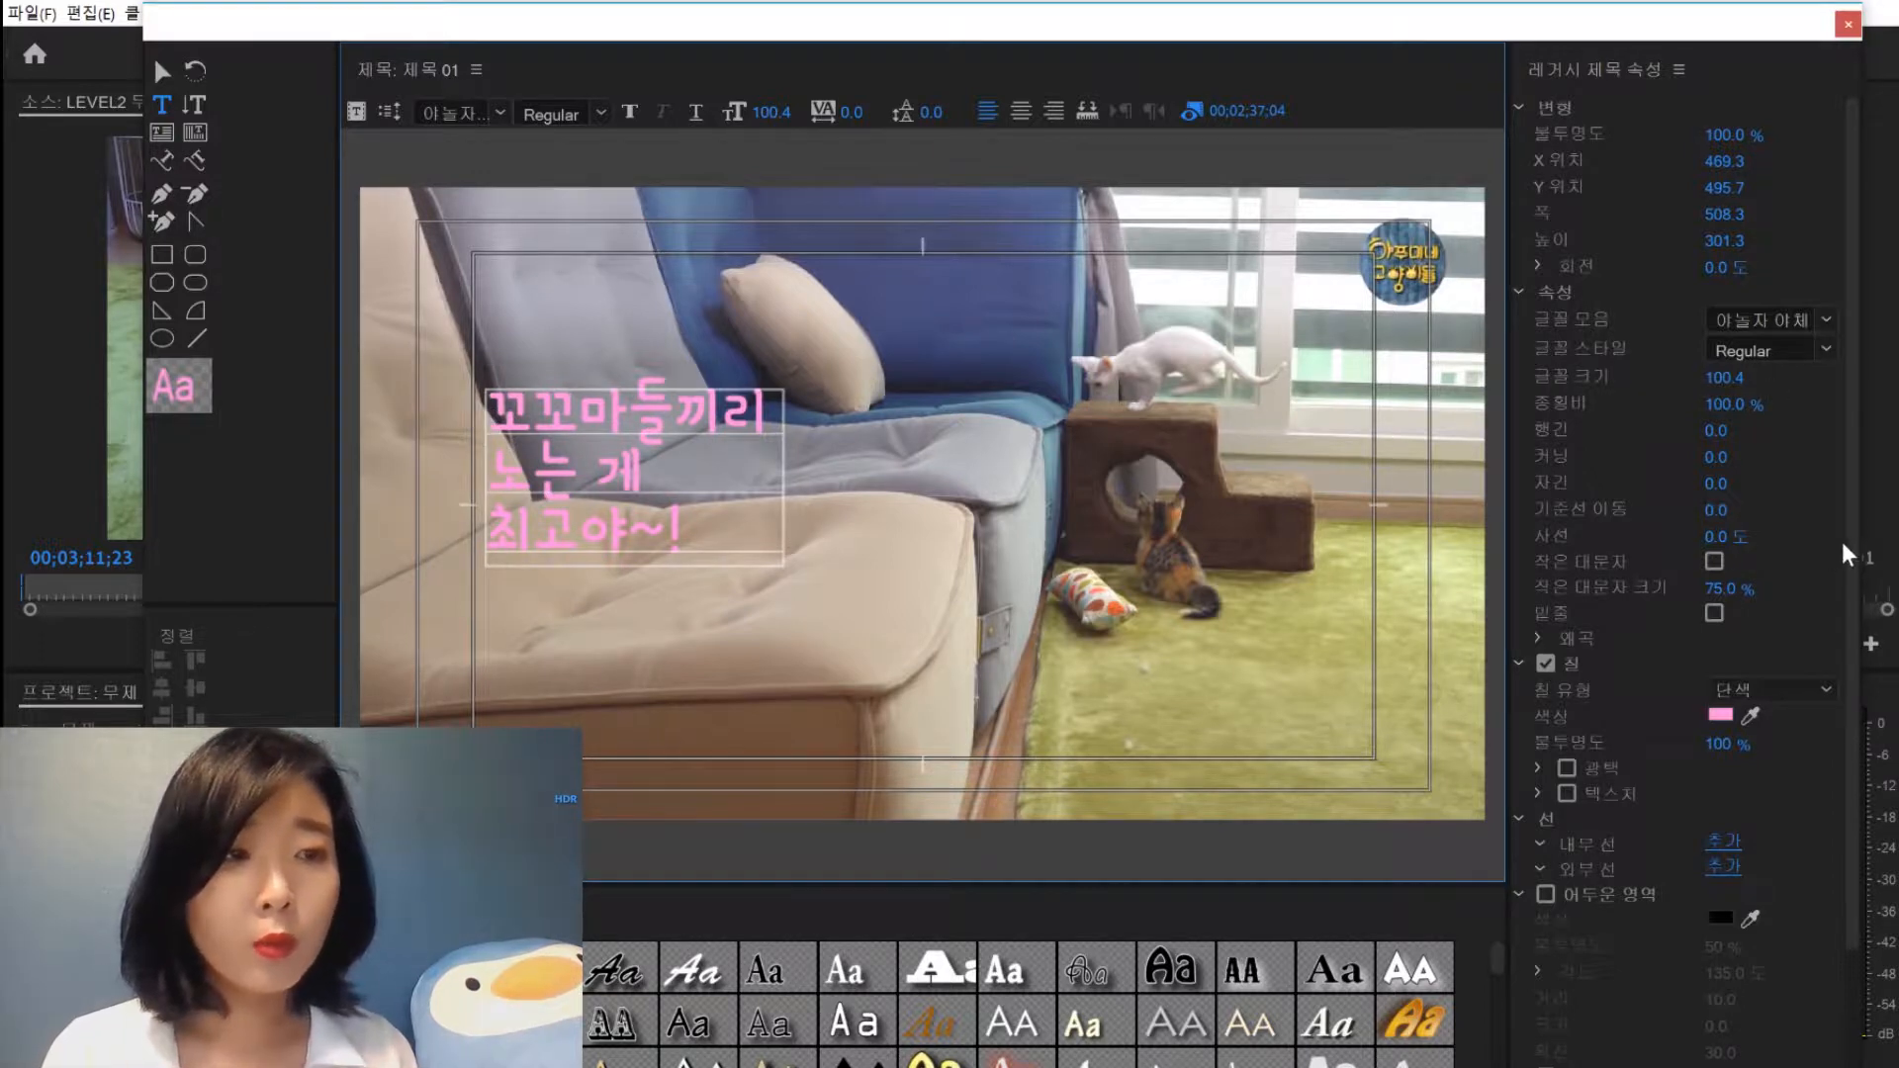
{"action": "scroll", "coordinate": [1855, 542], "scroll_direction": "down", "scroll_amount": 3}
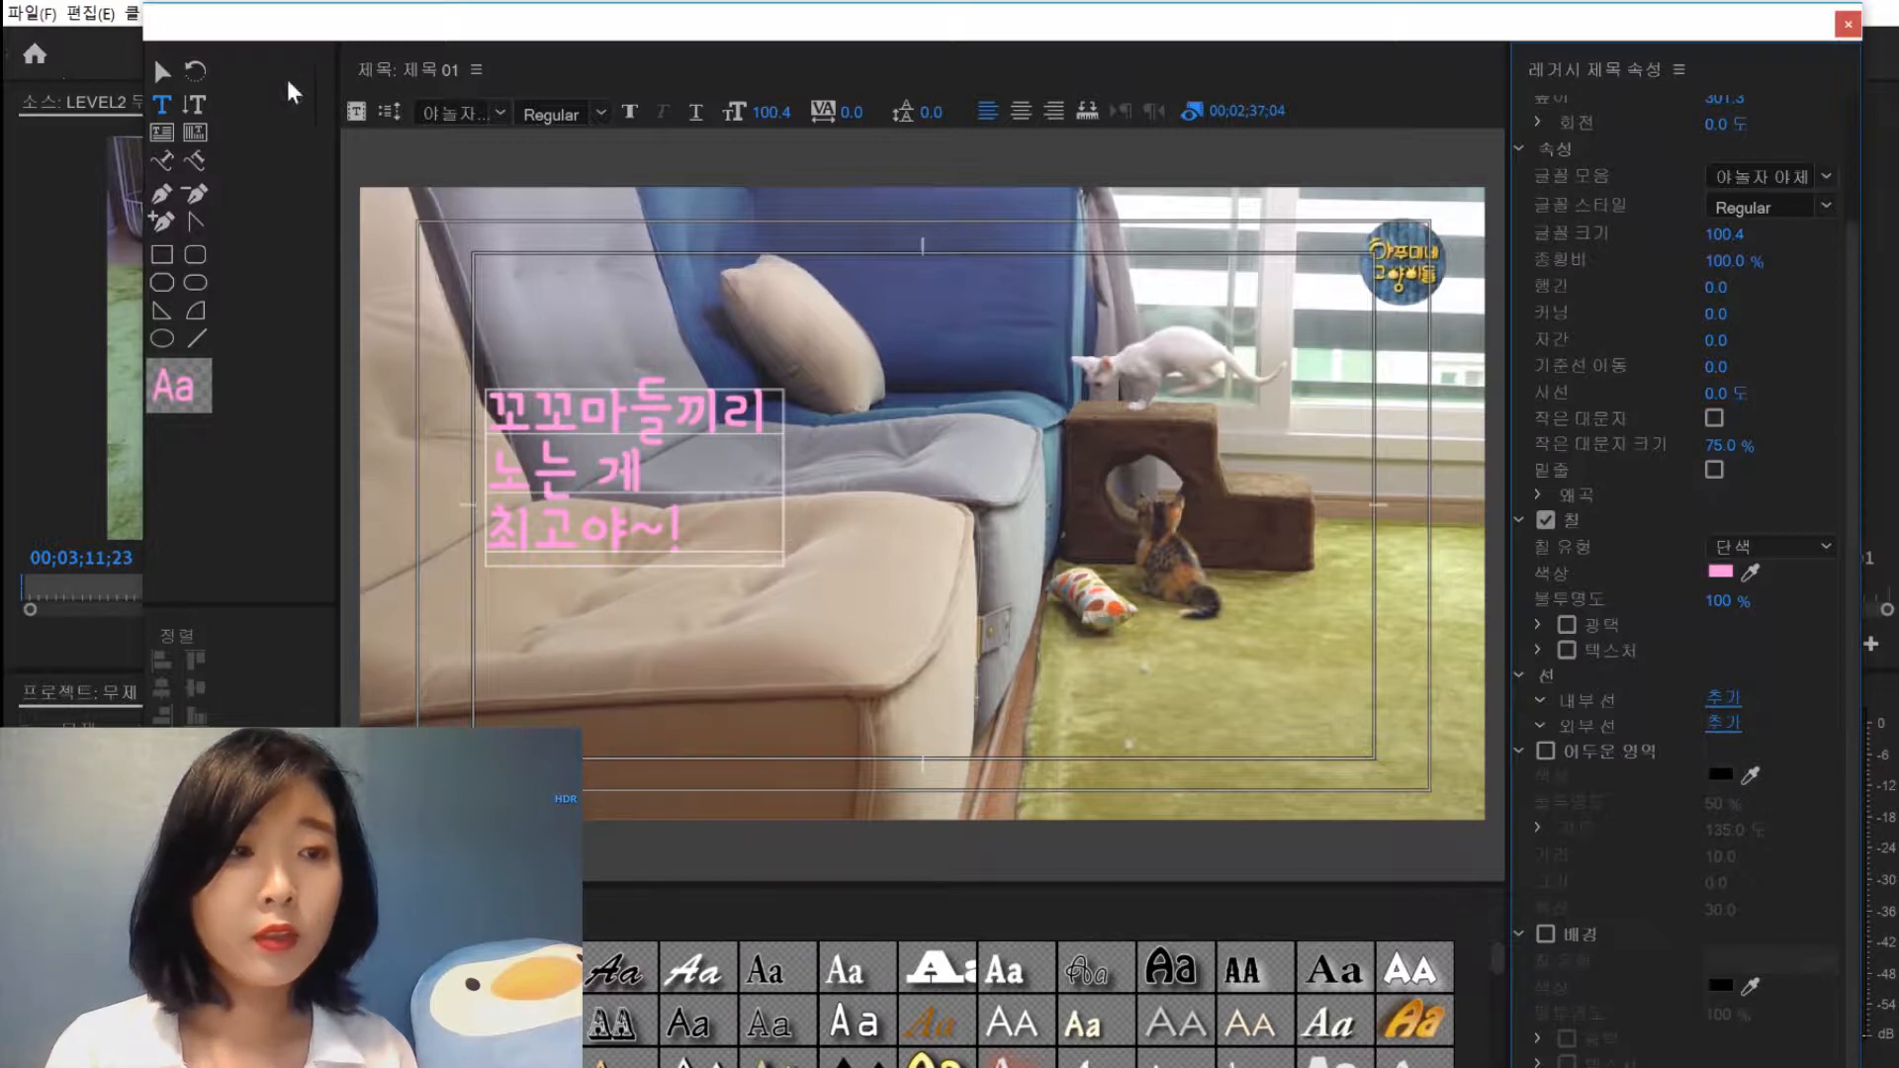
{"action": "left_click", "coordinate": [1721, 698]}
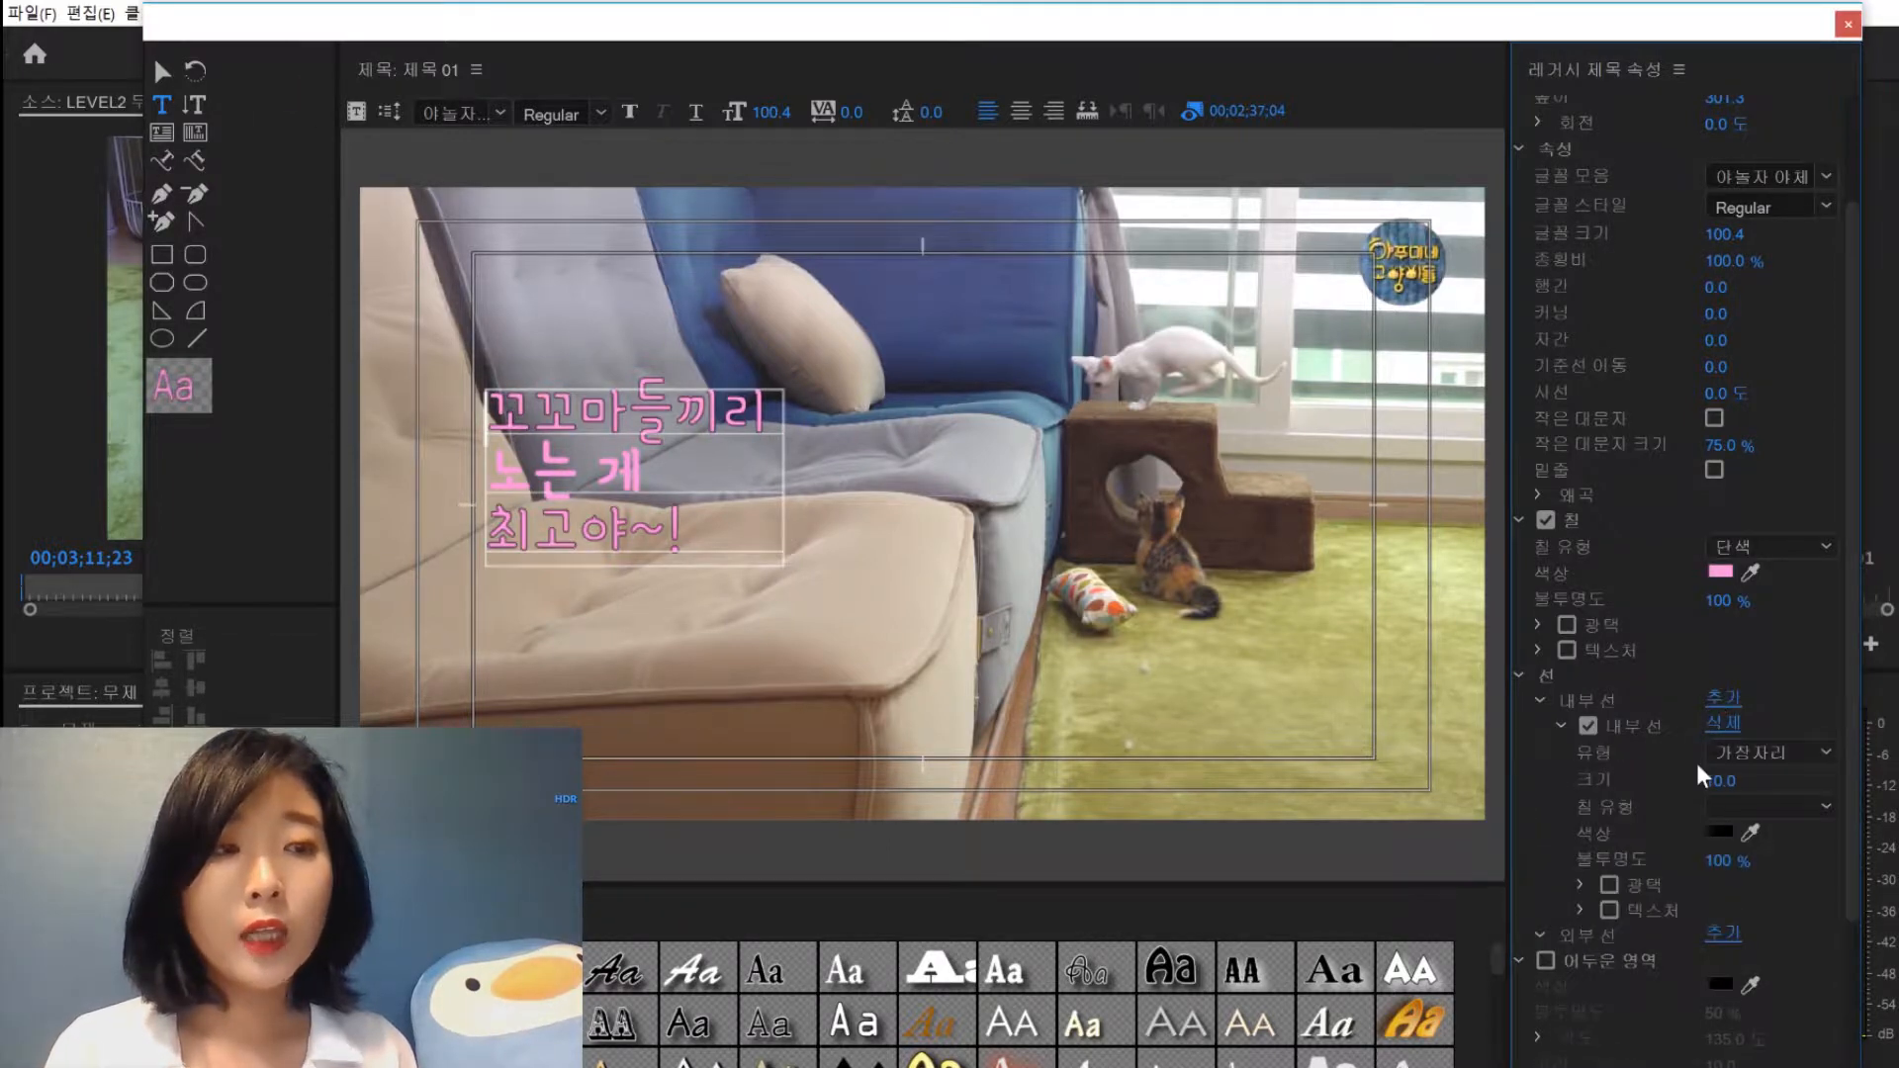
{"action": "left_click", "coordinate": [1722, 723]}
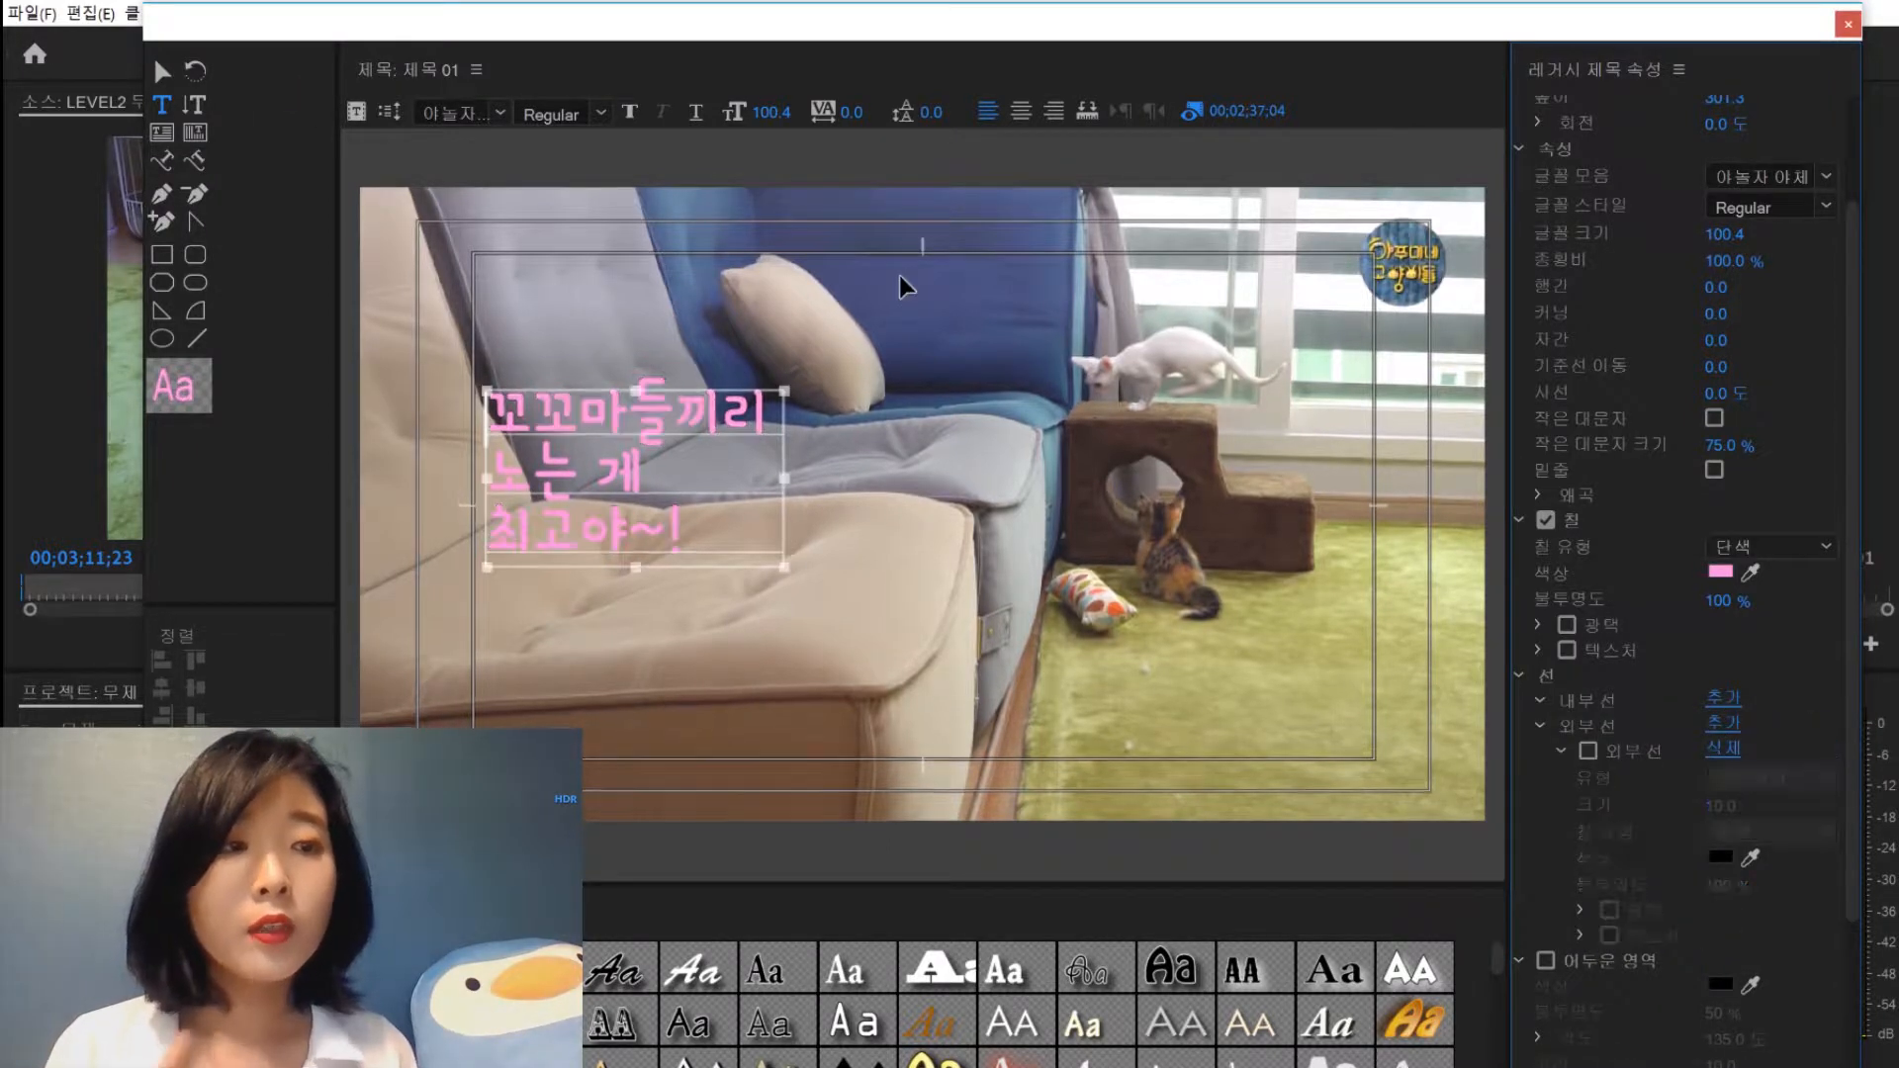
Try a stroke on the title while its text is in editing mode, and undo it
{"action": "left_click_drag", "start_coordinate": [701, 515], "coordinate": [361, 334]}
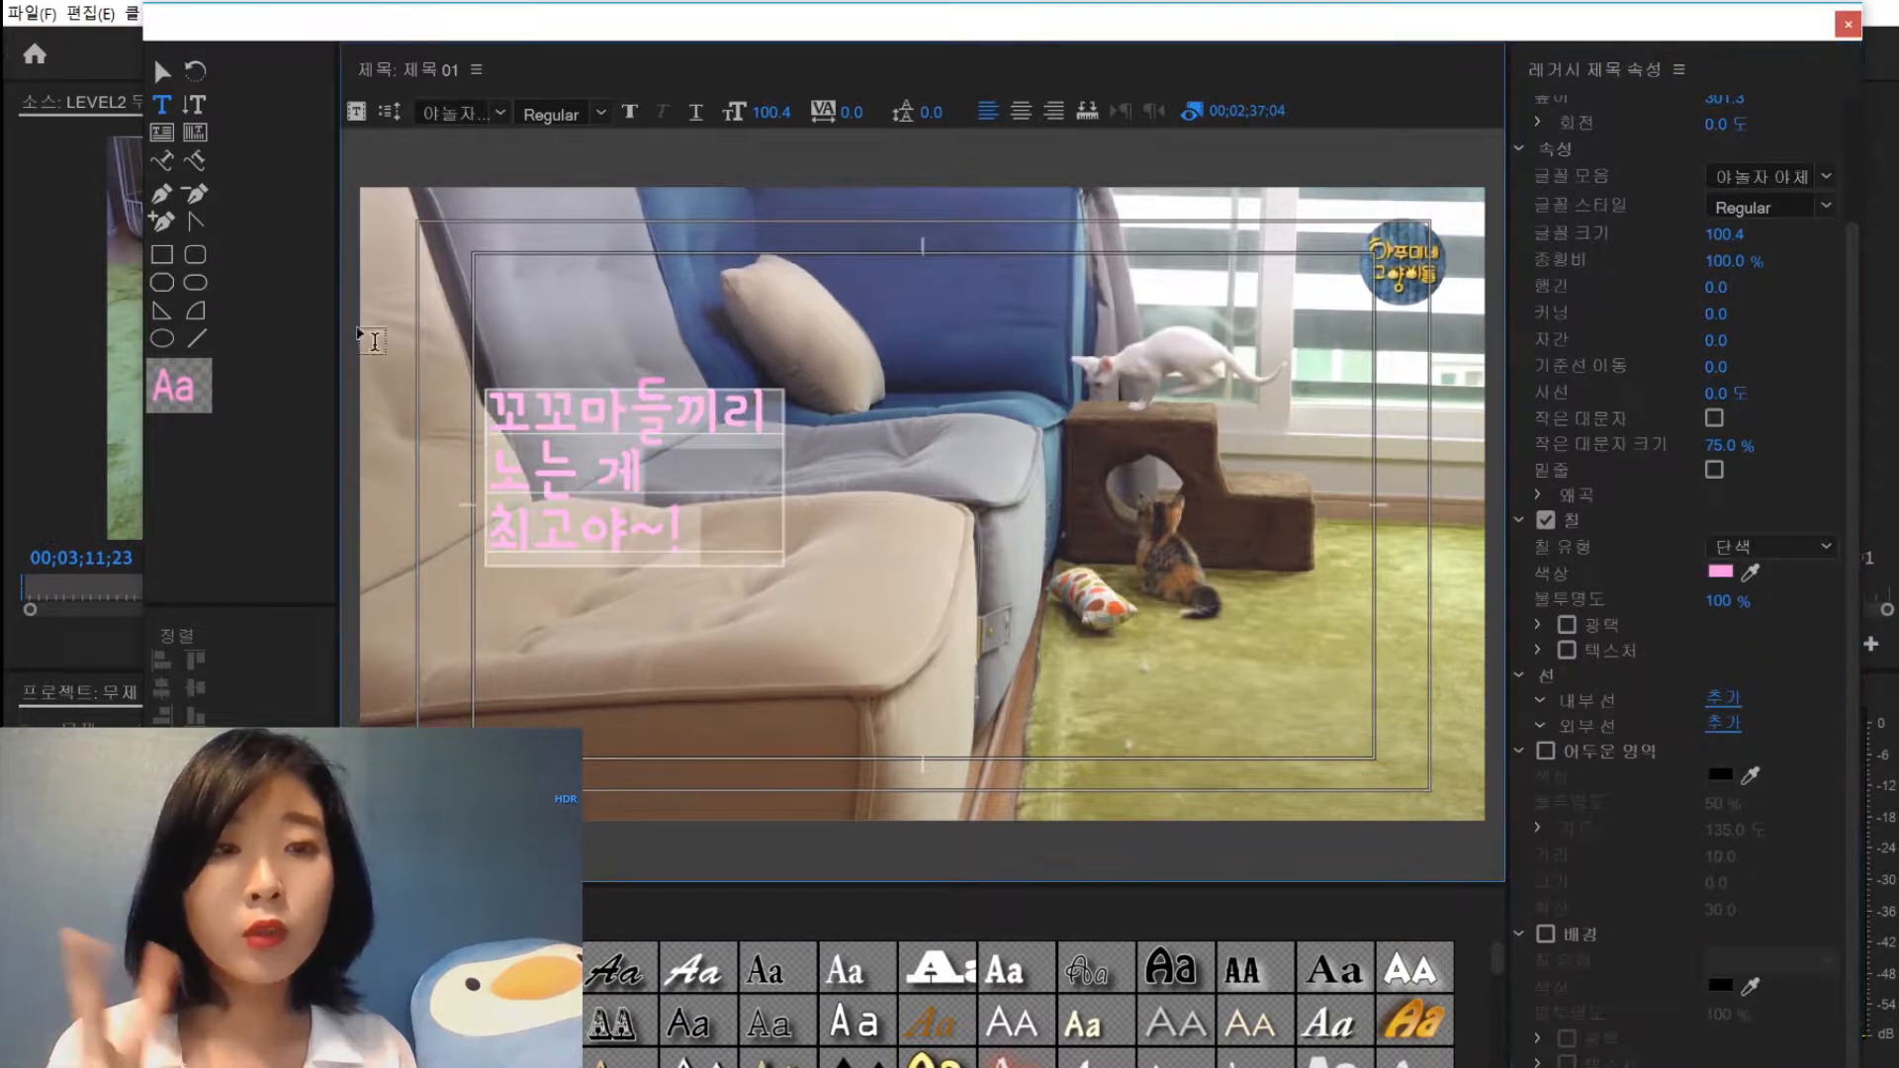
{"action": "left_click", "coordinate": [499, 417]}
{"action": "left_click", "coordinate": [1721, 699]}
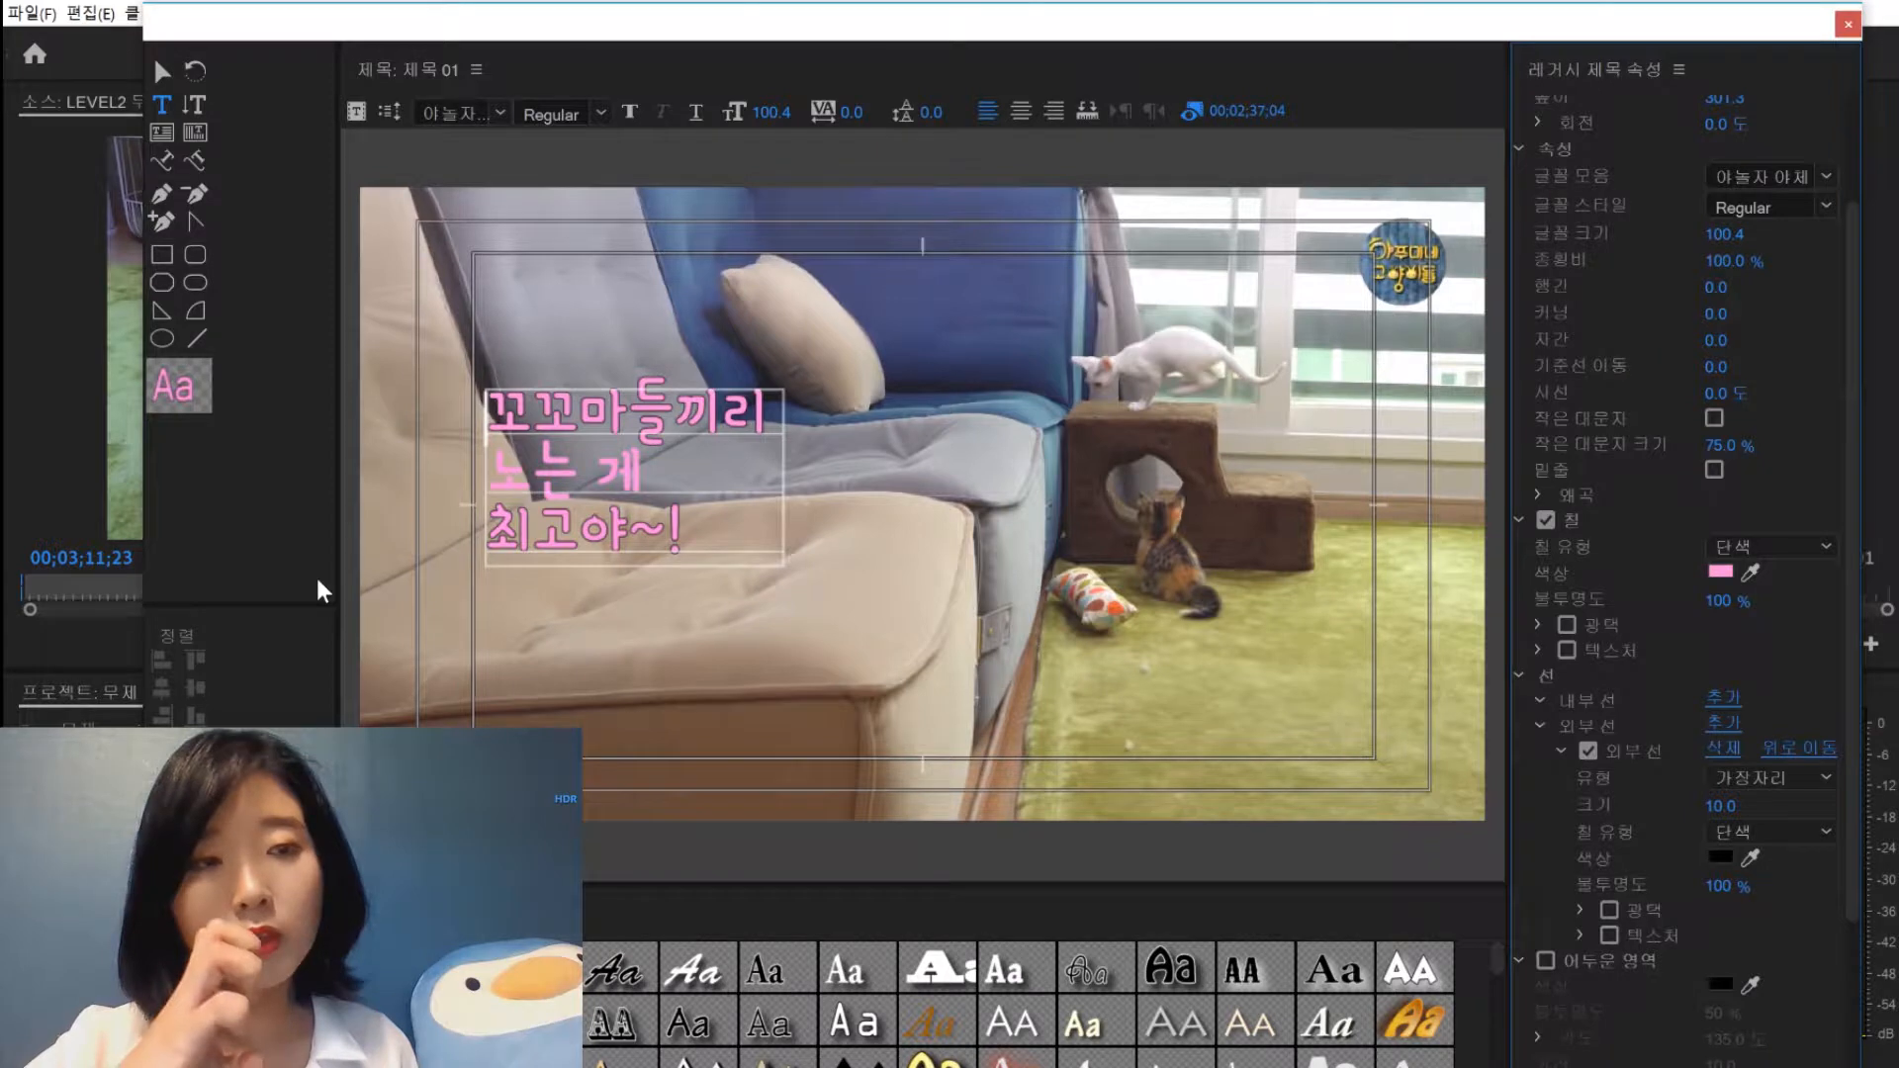
{"action": "key", "text": "ctrl+z"}
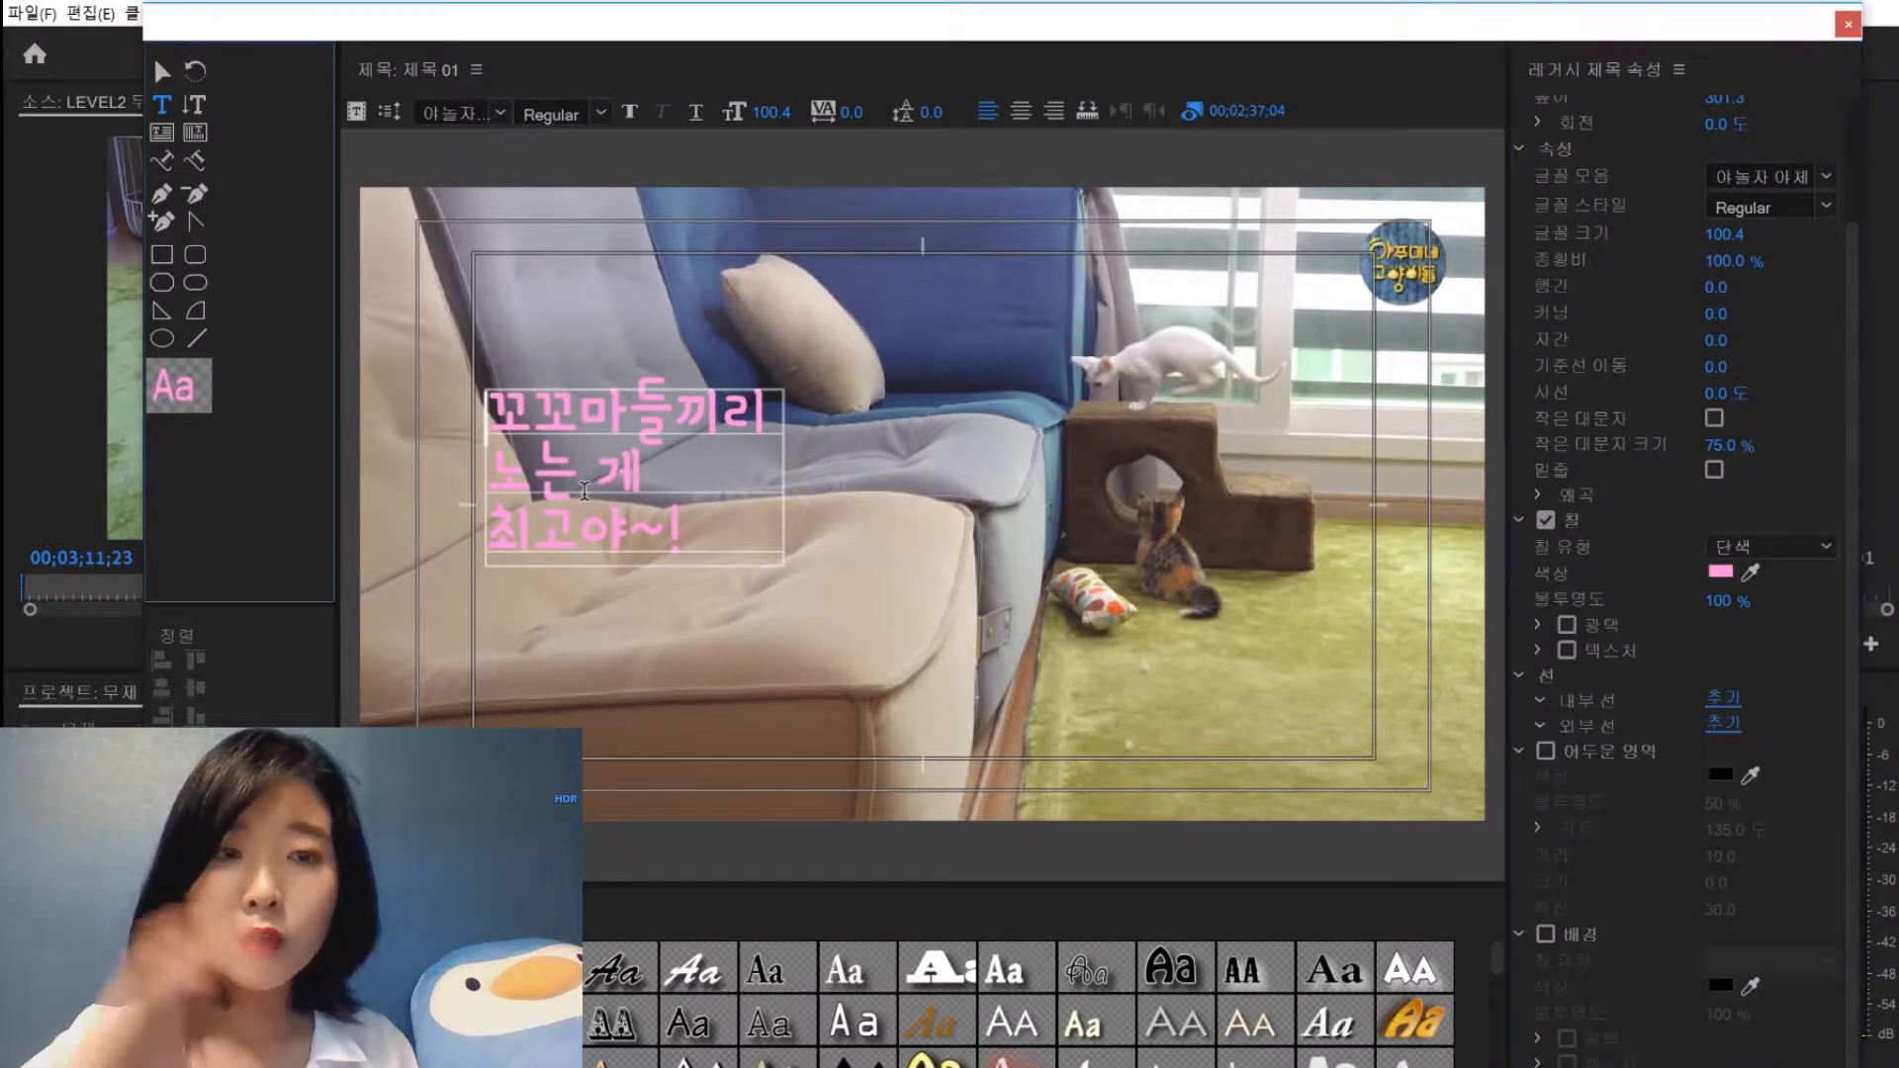
Select the whole title object, add an inner stroke, reduce its size to 0, and delete that stroke
{"action": "left_click", "coordinate": [161, 71]}
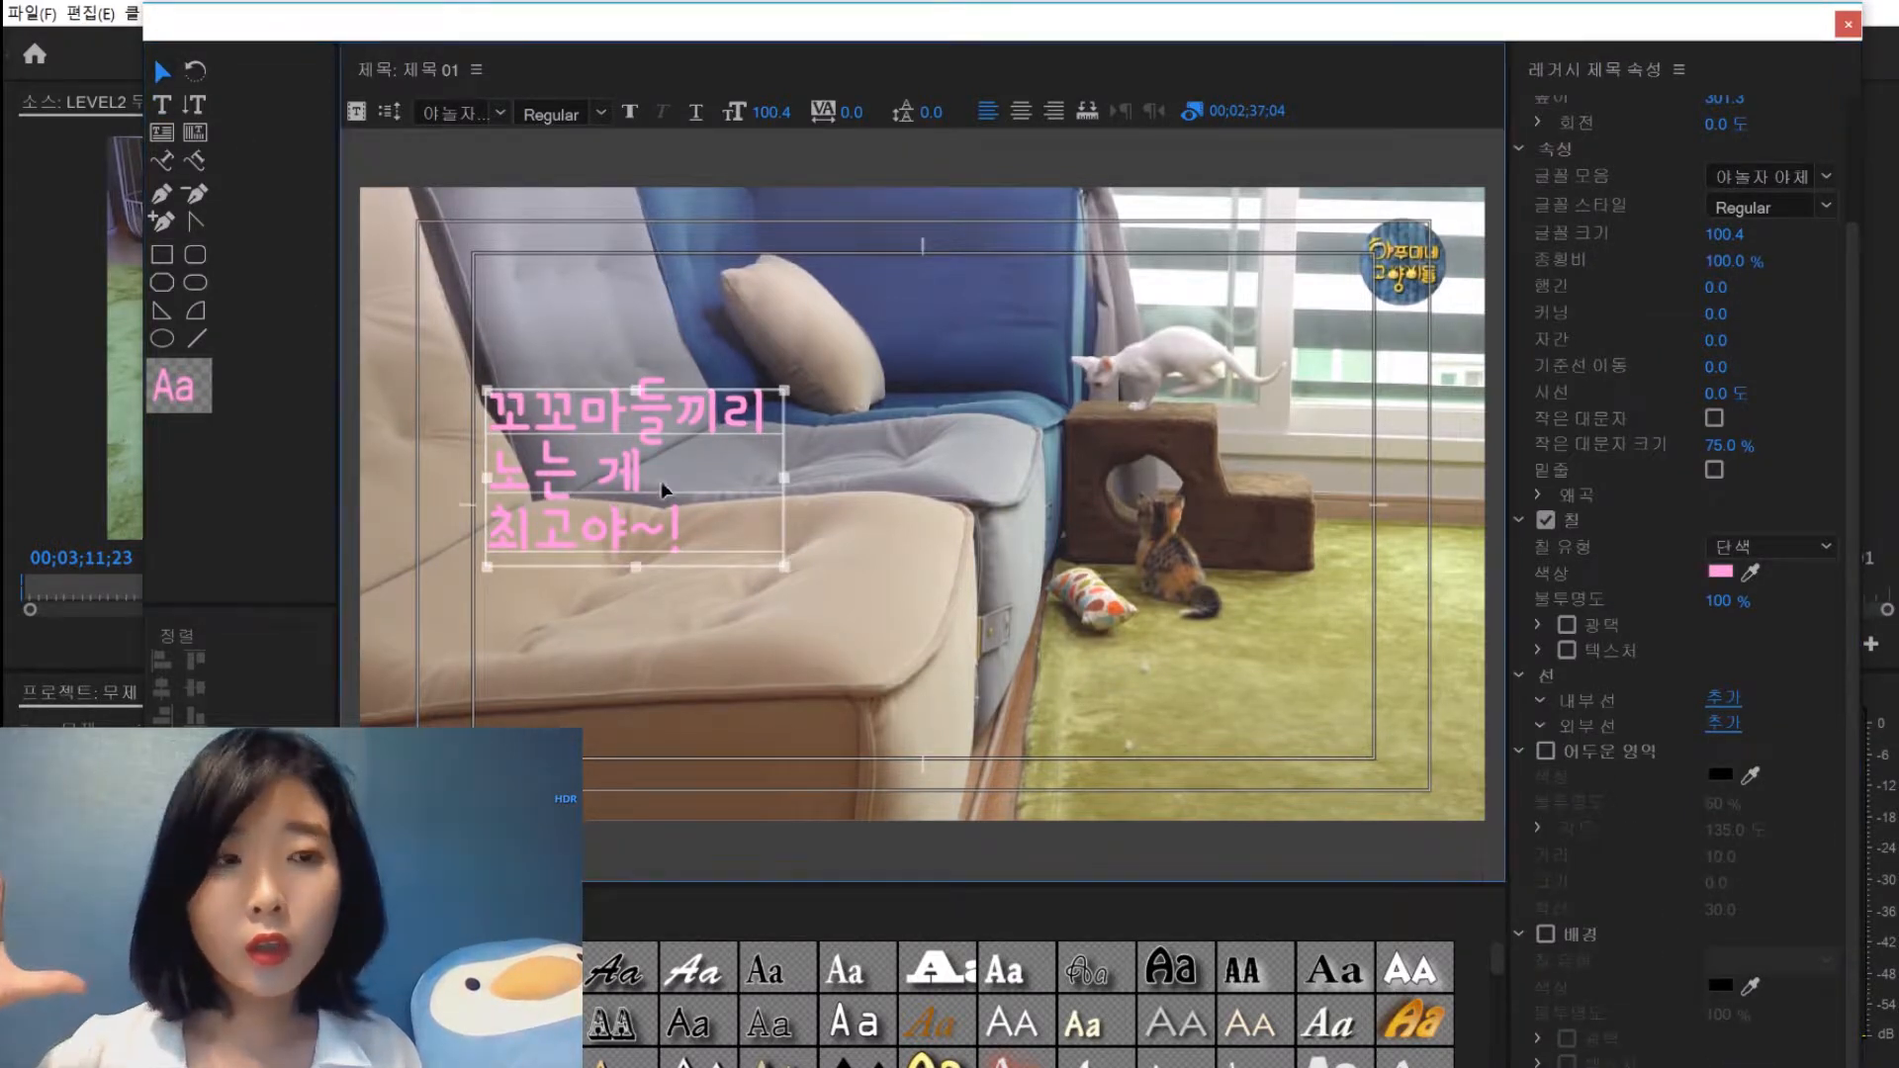
{"action": "left_click", "coordinate": [1722, 697]}
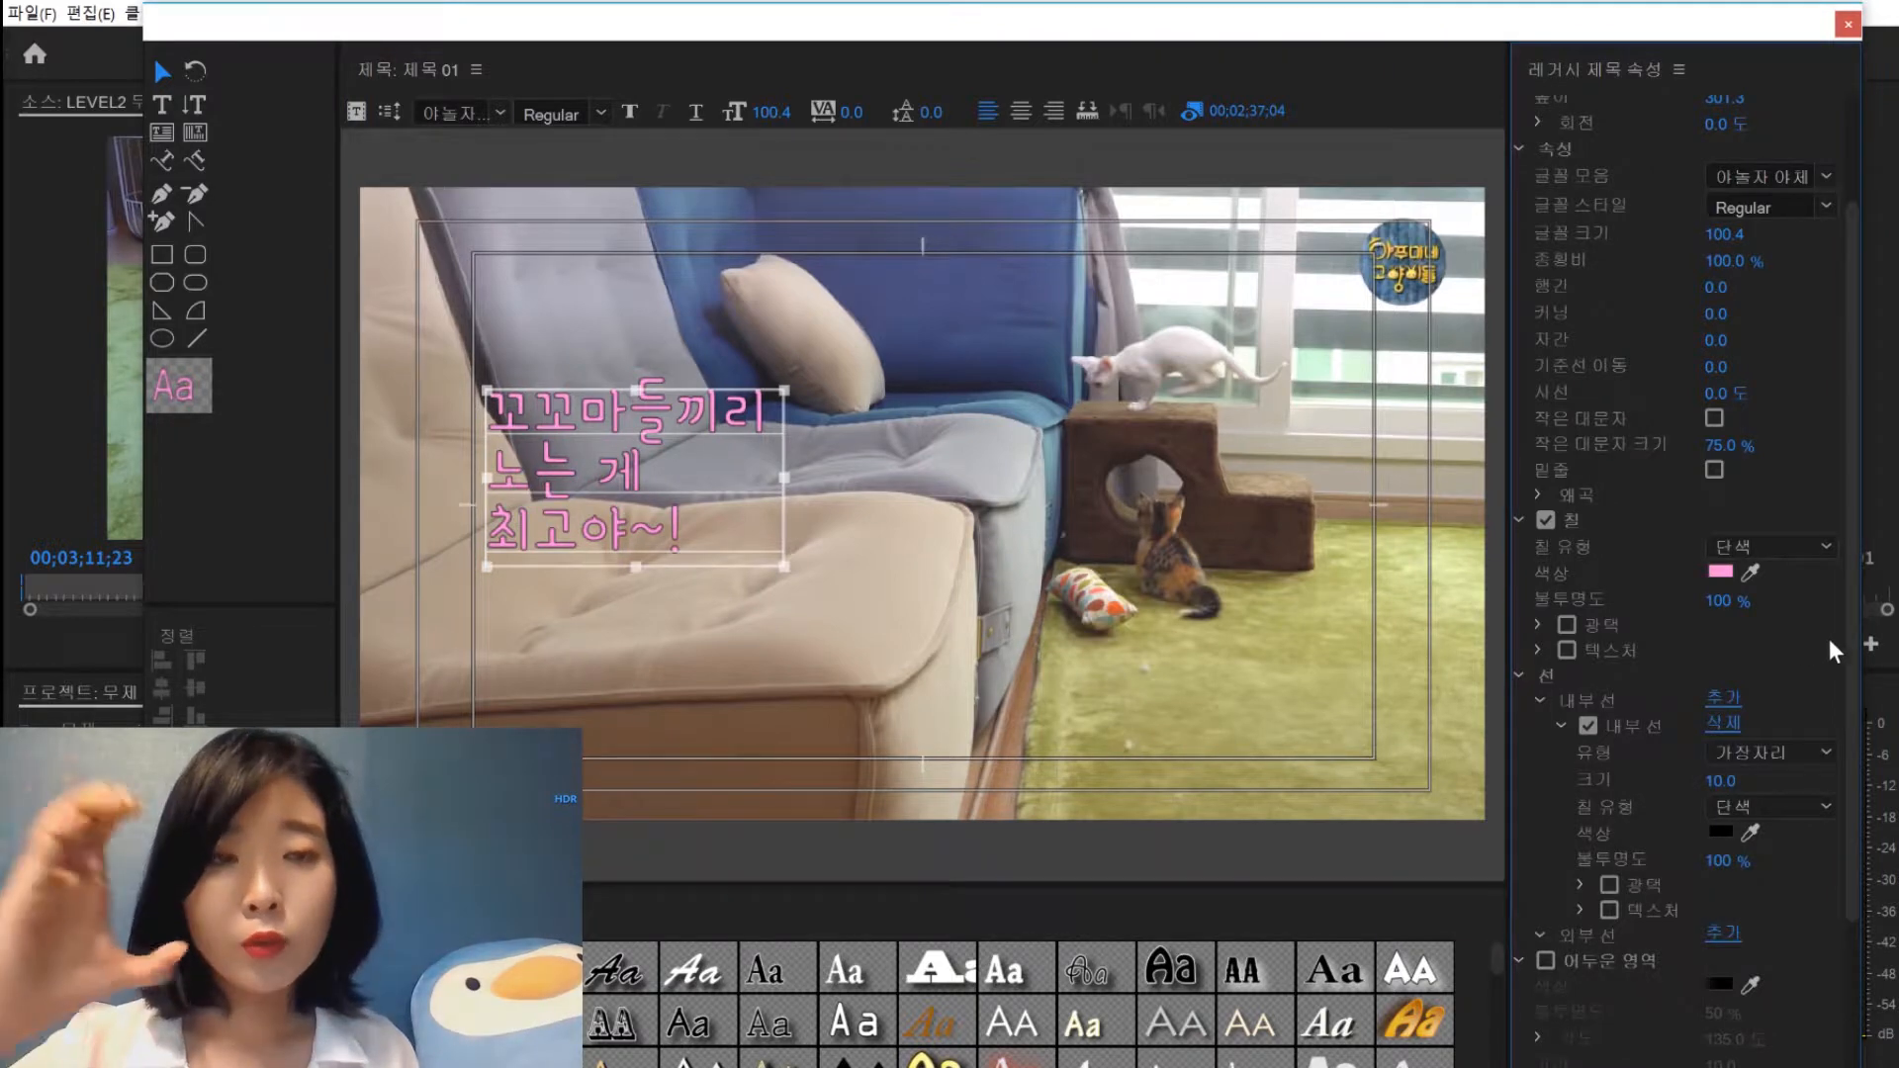
{"action": "scroll", "coordinate": [1699, 595], "scroll_direction": "down", "scroll_amount": 4}
{"action": "mouse_move", "coordinate": [1720, 571]}
{"action": "left_mouse_down"}
{"action": "mouse_move", "coordinate": [1742, 571]}
{"action": "mouse_move", "coordinate": [1710, 571]}
{"action": "left_mouse_up"}
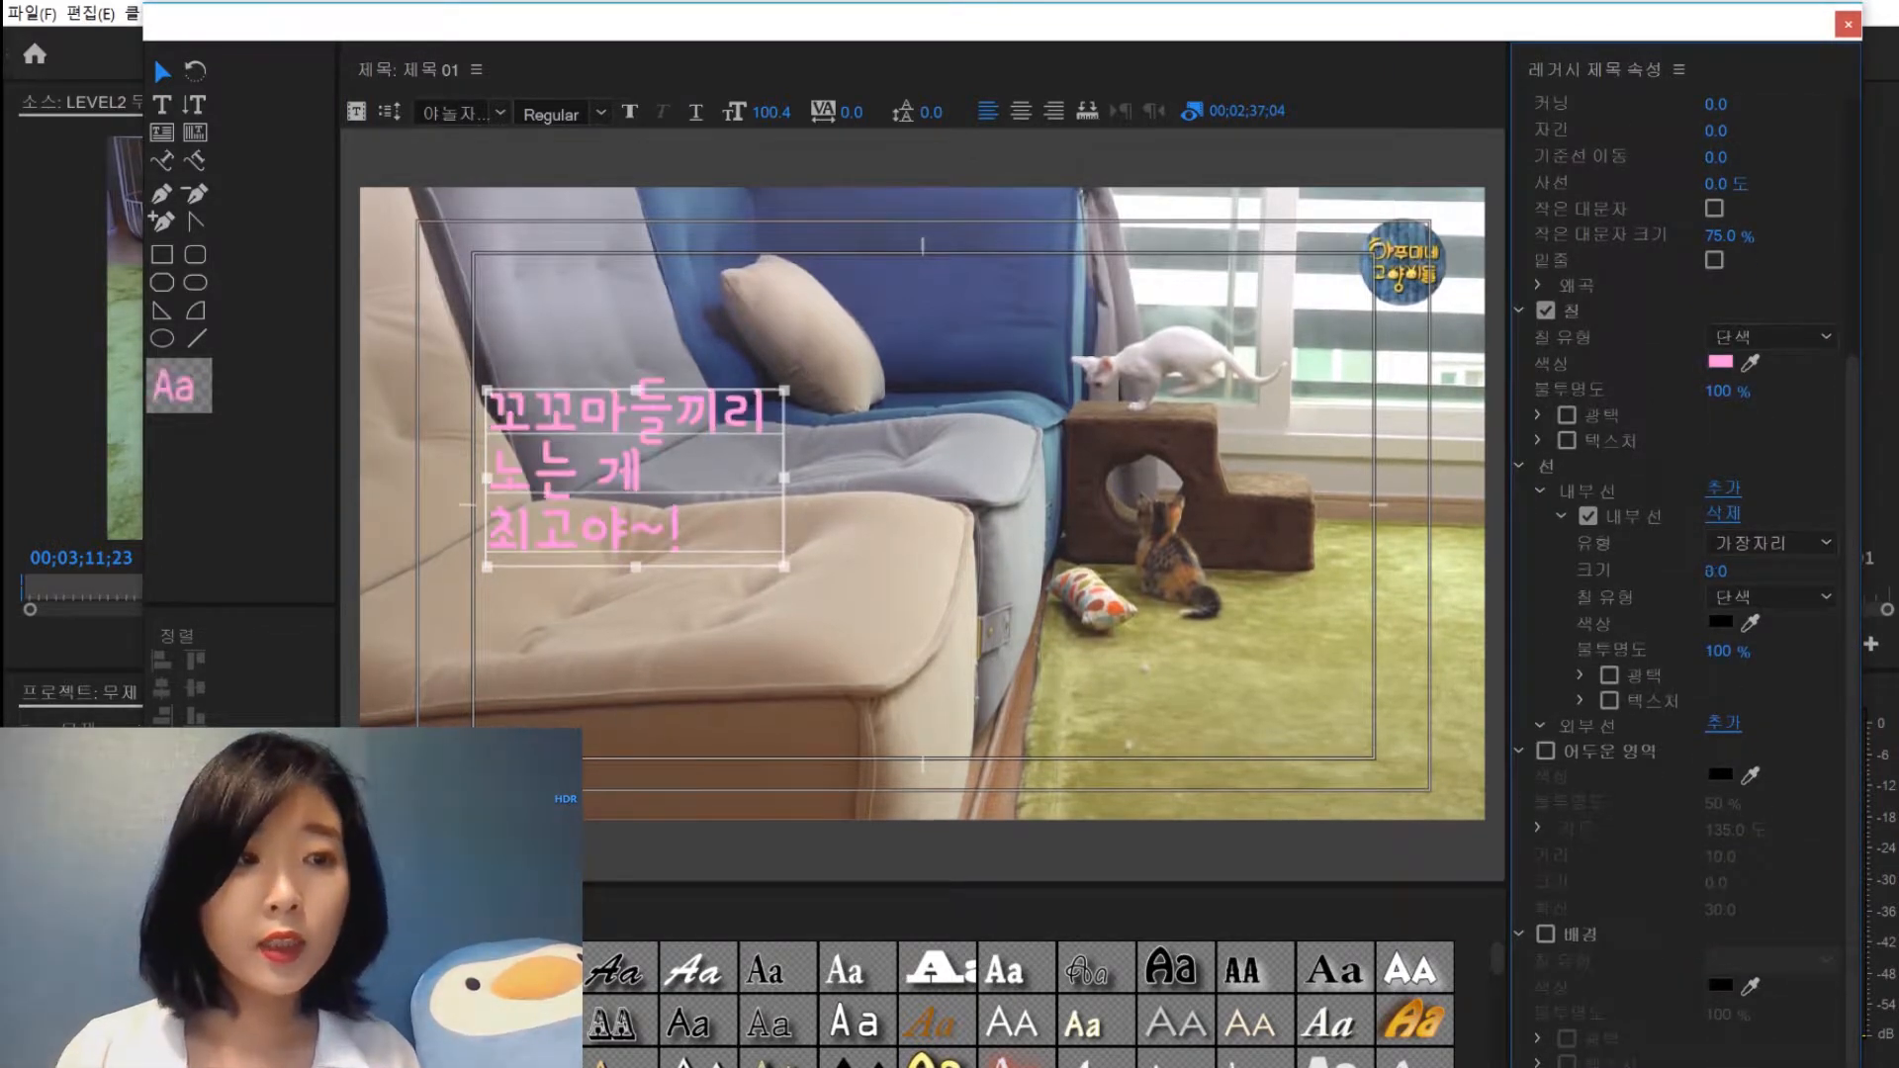
{"action": "left_click", "coordinate": [1730, 515]}
Add an outer stroke, try it as an edge of size 70, and switch it to depth type with size 200 and a changed angle
{"action": "left_click", "coordinate": [1722, 514]}
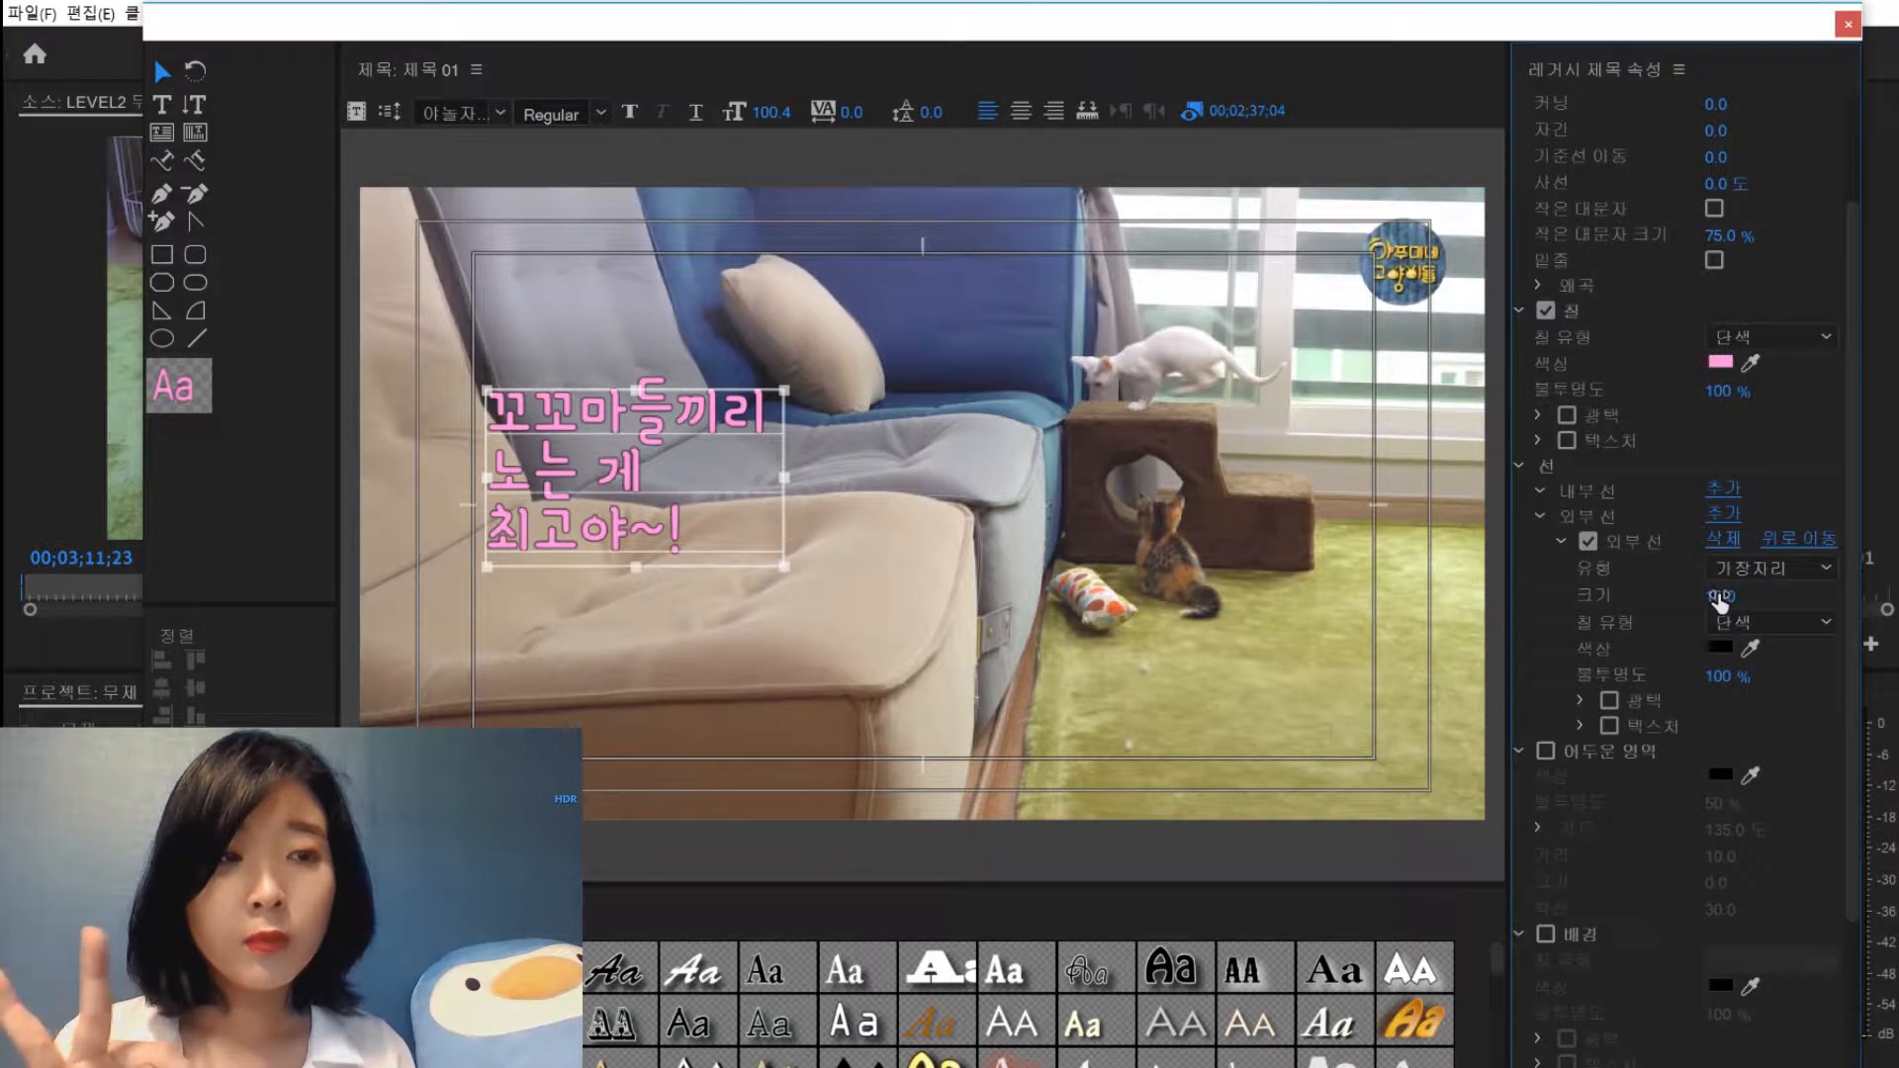
{"action": "mouse_move", "coordinate": [1720, 596]}
{"action": "left_mouse_down"}
{"action": "mouse_move", "coordinate": [1760, 596]}
{"action": "mouse_move", "coordinate": [1728, 594]}
{"action": "left_mouse_up"}
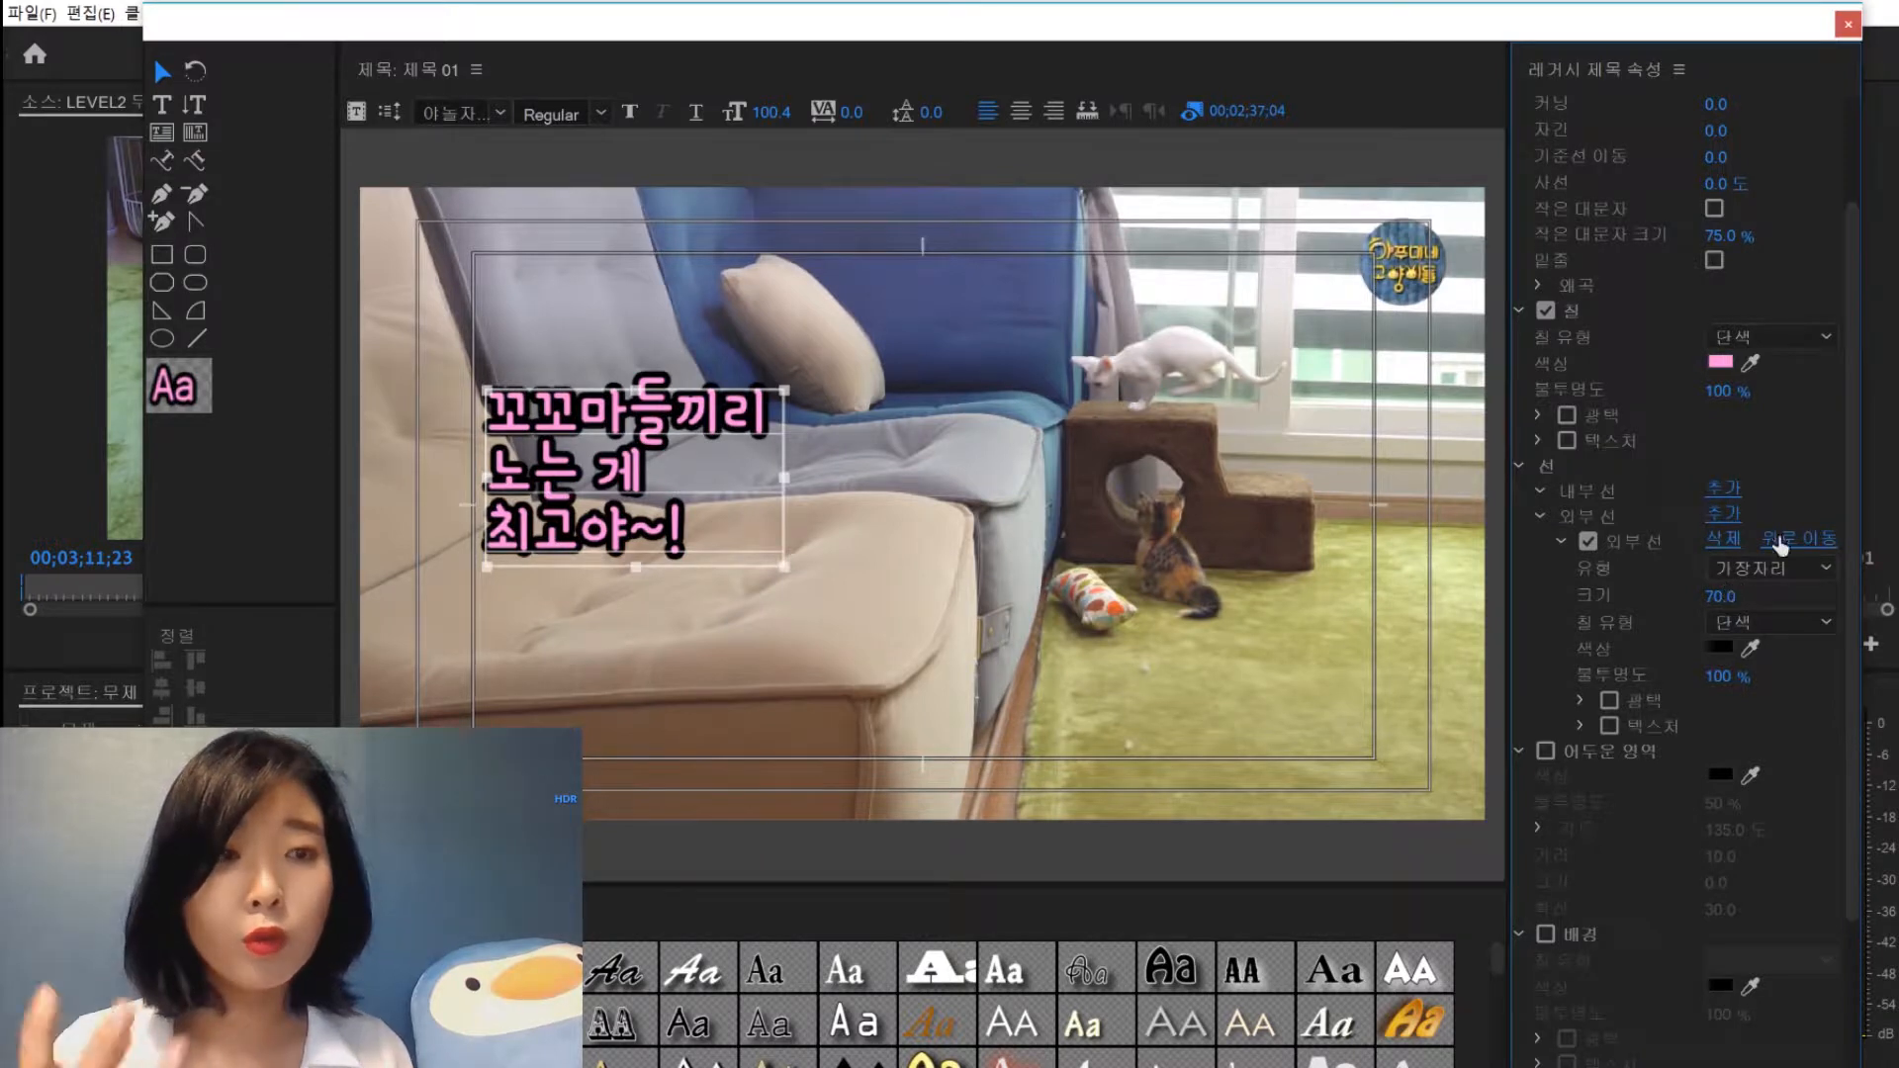
{"action": "left_click", "coordinate": [1725, 562]}
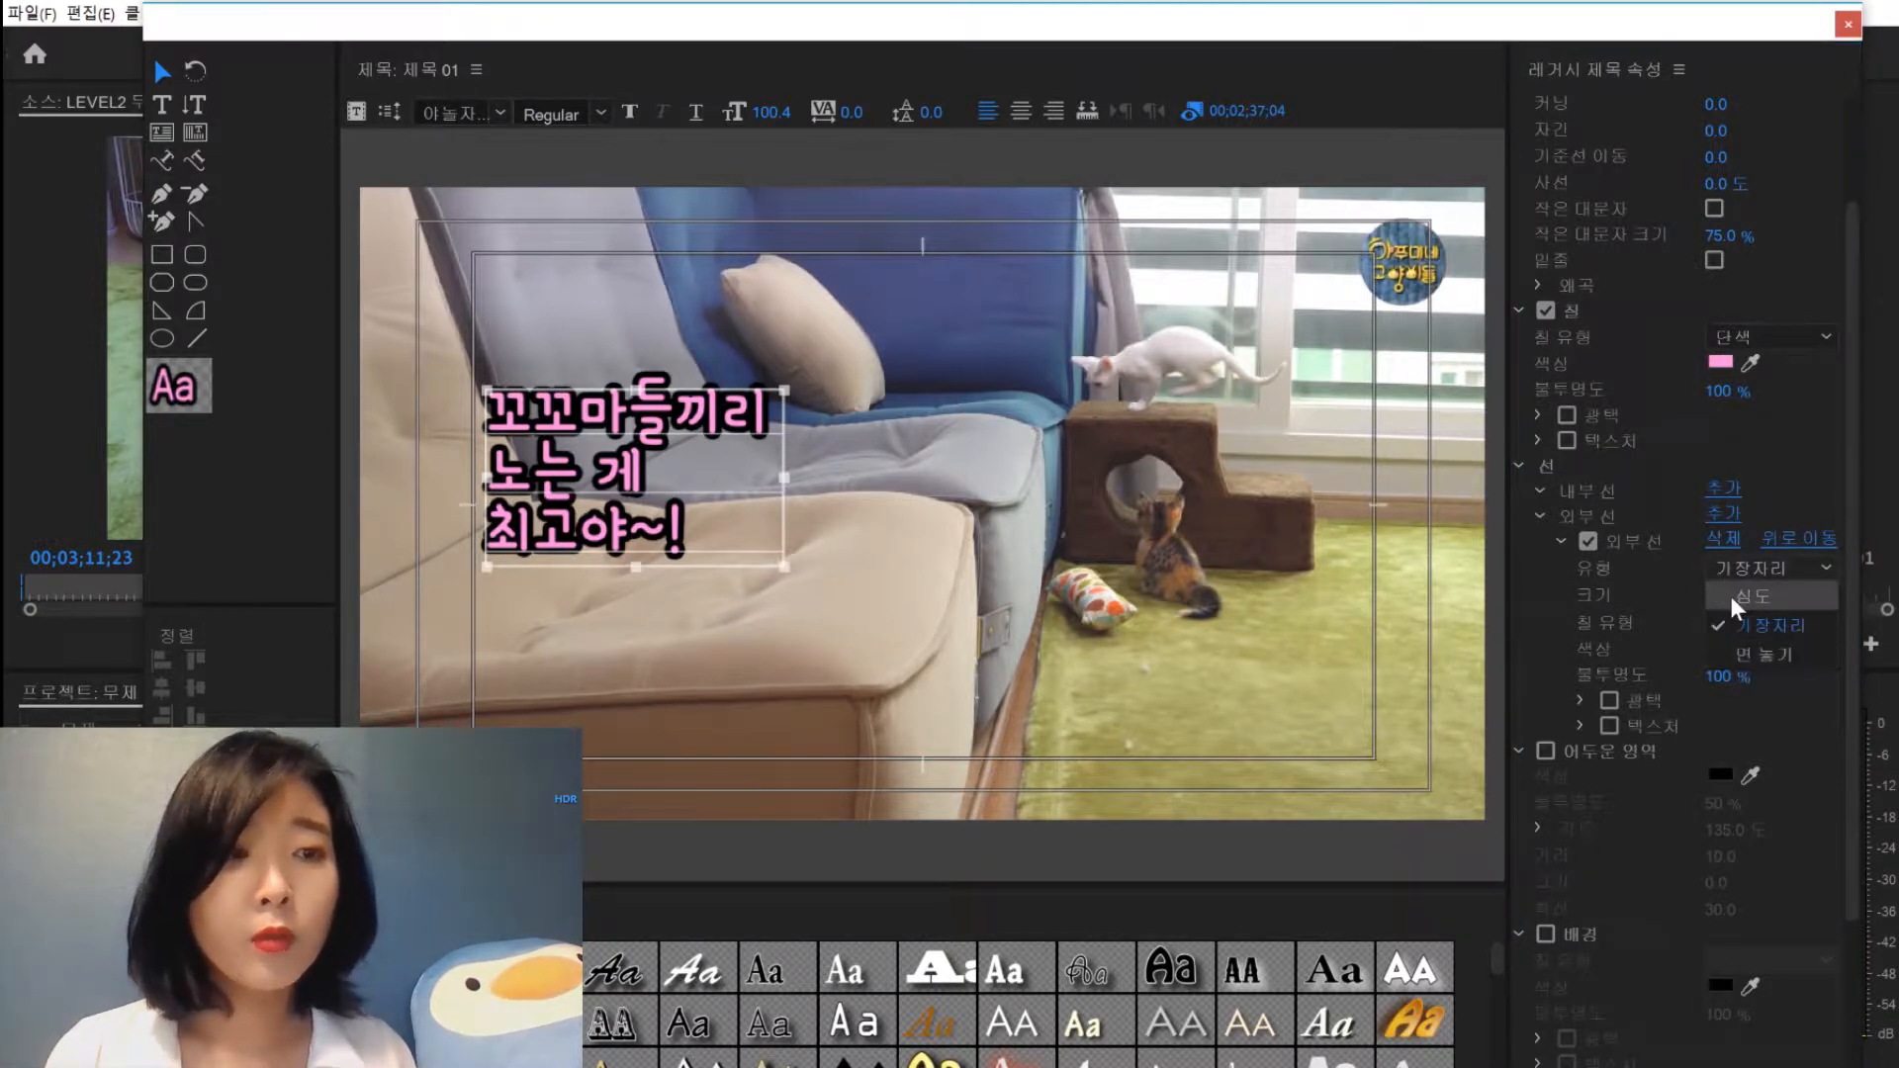
{"action": "left_click", "coordinate": [1731, 596]}
{"action": "left_click_drag", "start_coordinate": [1726, 597], "coordinate": [1844, 596]}
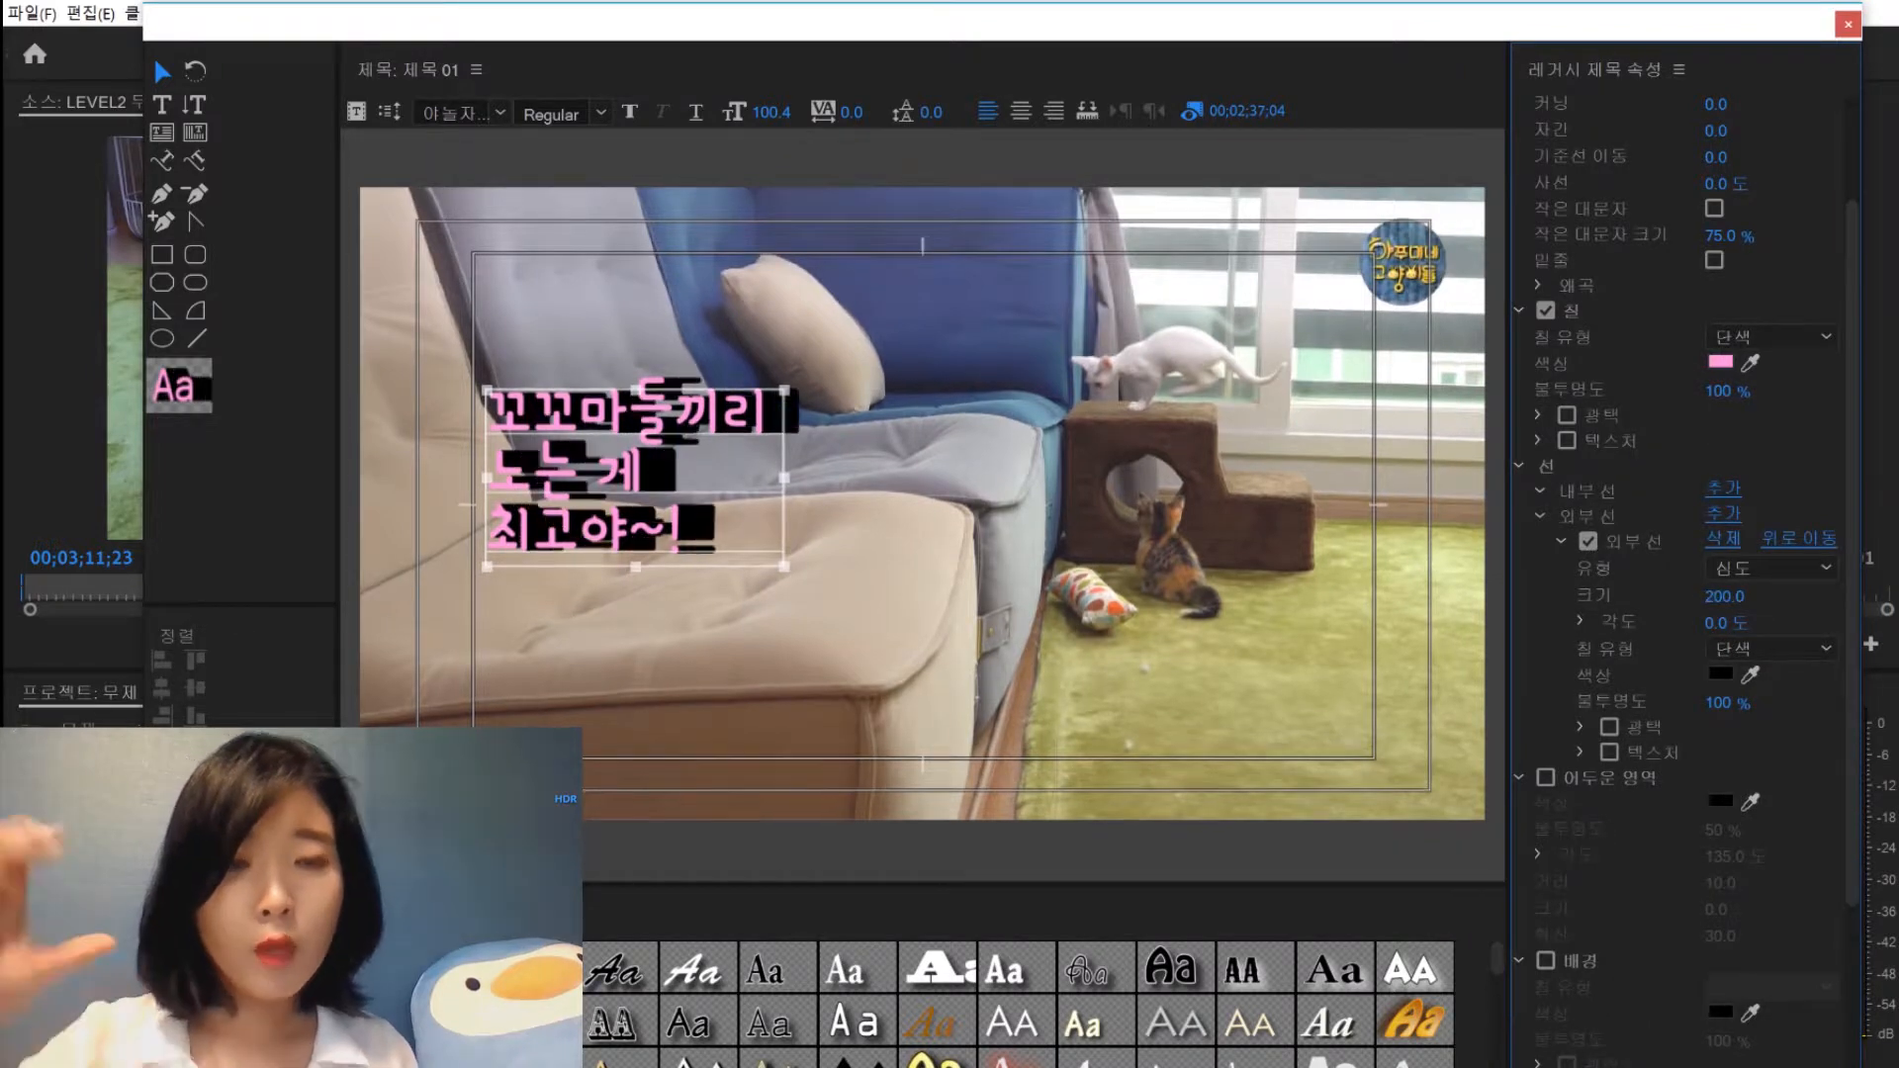
{"action": "left_click_drag", "start_coordinate": [1716, 623], "coordinate": [1749, 623]}
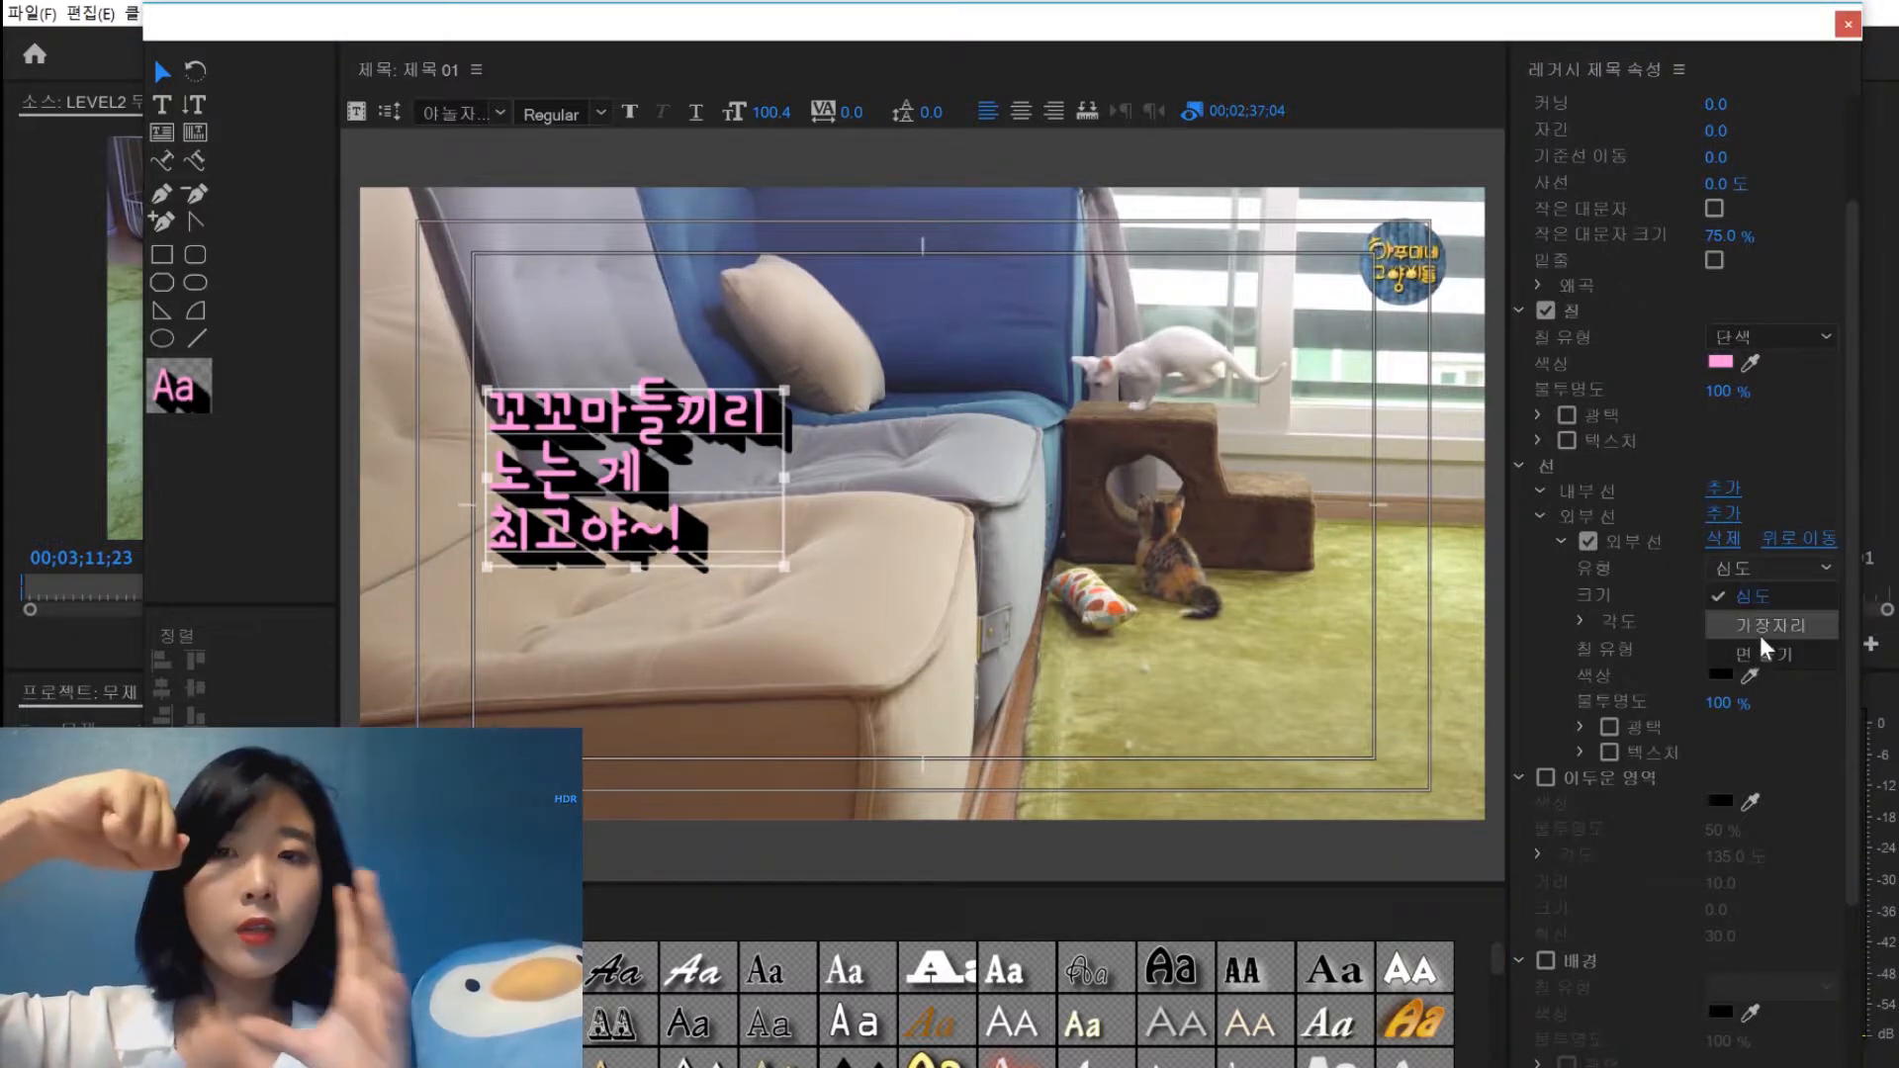
Switch the outer stroke to the drop face type (면 놓기) with size 153 and an angle of -186°
{"action": "left_click", "coordinate": [1770, 566]}
{"action": "left_click", "coordinate": [1721, 621]}
{"action": "mouse_move", "coordinate": [1711, 625]}
{"action": "left_mouse_down"}
{"action": "mouse_move", "coordinate": [1709, 590]}
{"action": "mouse_move", "coordinate": [1642, 595]}
{"action": "left_mouse_up"}
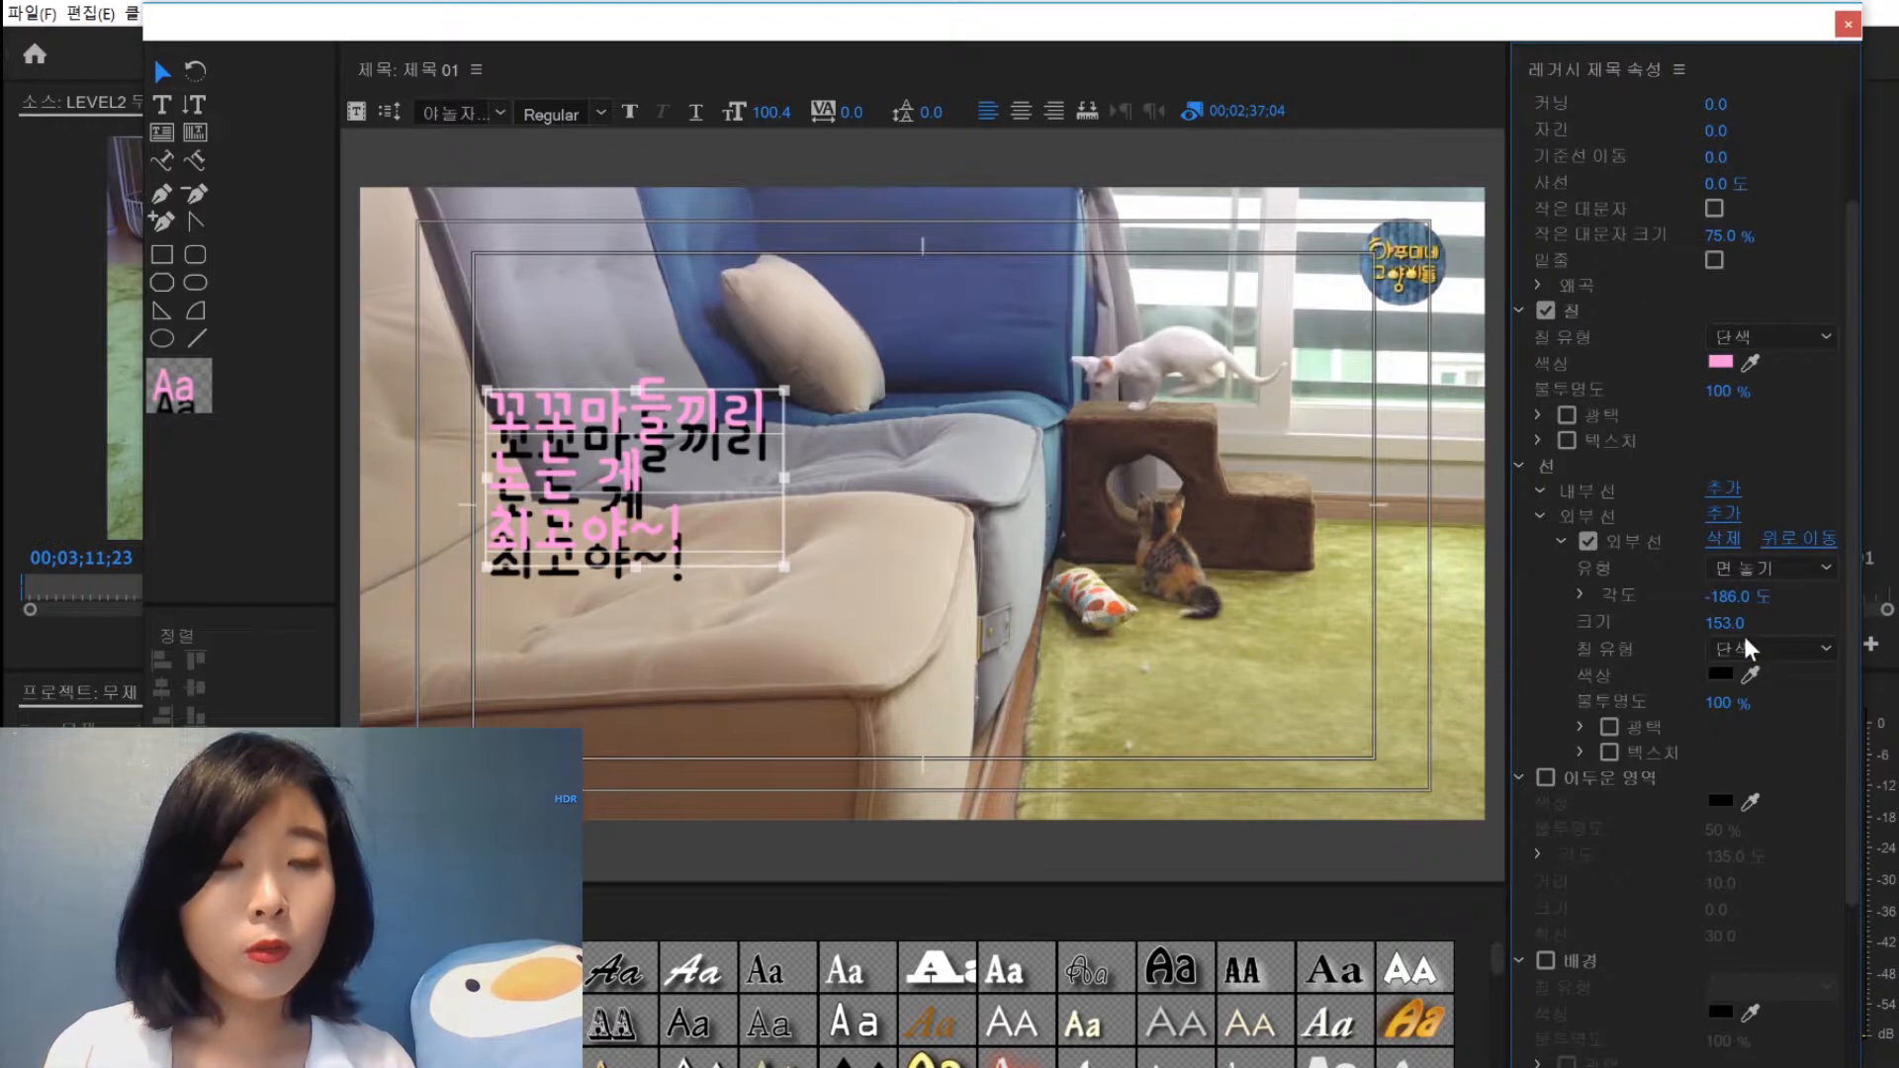
Recolour the title's outer stroke light yellow, and delete the stroke
{"action": "left_click", "coordinate": [1722, 673]}
{"action": "left_click", "coordinate": [964, 831]}
{"action": "left_click_drag", "start_coordinate": [964, 831], "coordinate": [963, 847]}
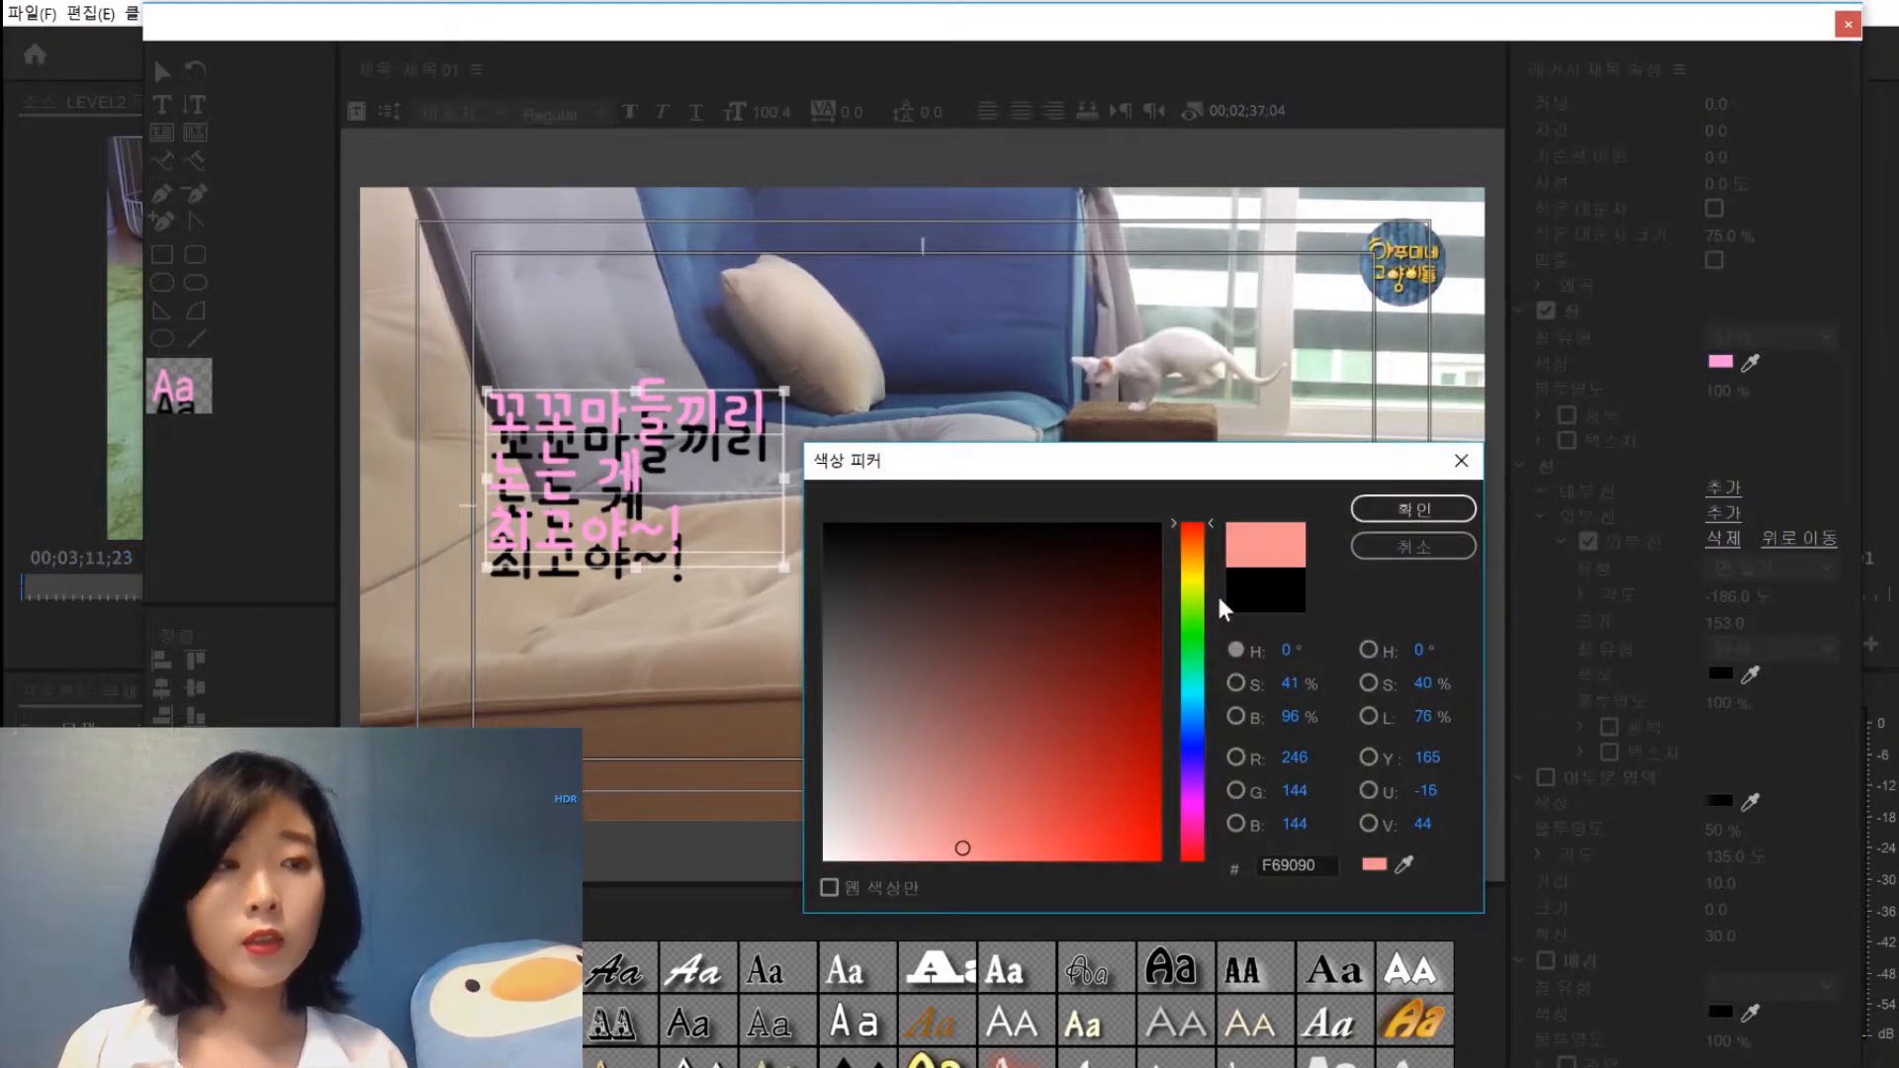
{"action": "left_click", "coordinate": [1195, 581]}
{"action": "left_click", "coordinate": [1413, 508]}
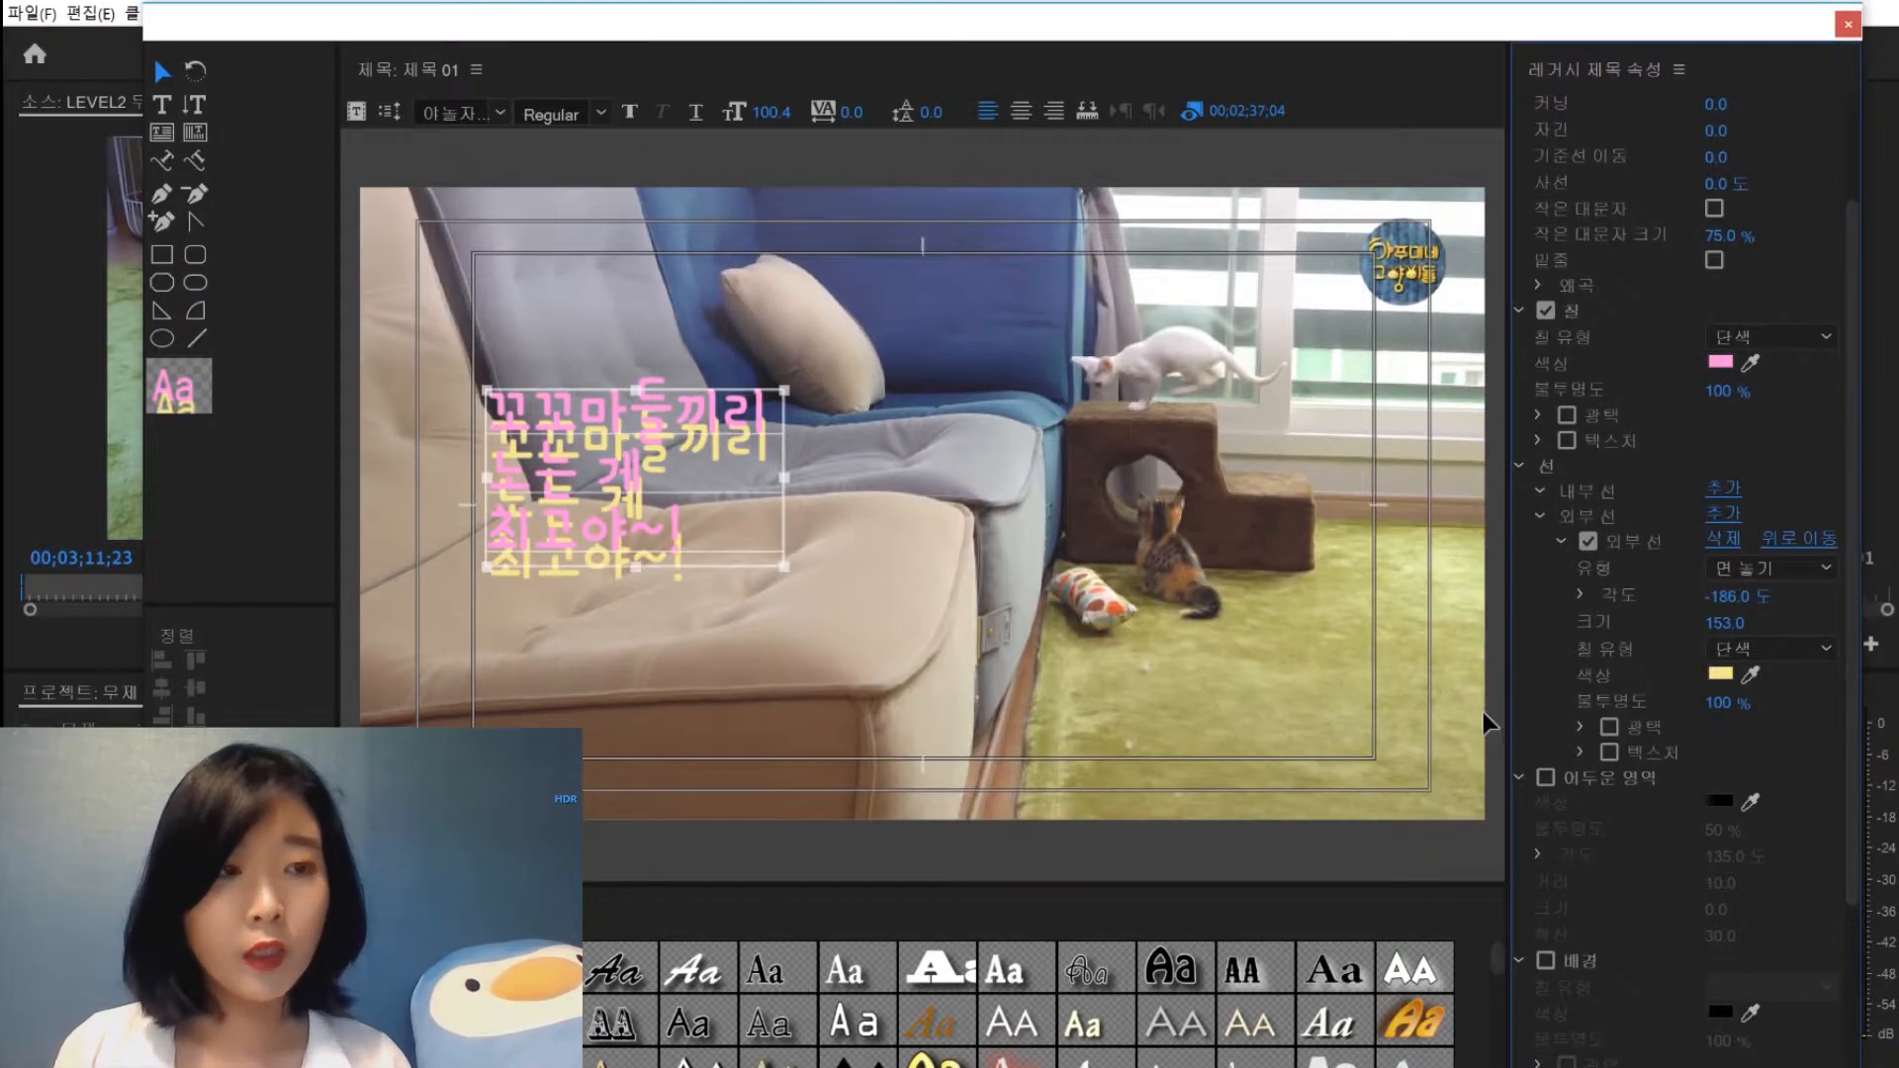
{"action": "left_click", "coordinate": [1723, 539]}
Turn on the shadow for the title text and adjust its opacity and angle
{"action": "left_click", "coordinate": [1546, 541]}
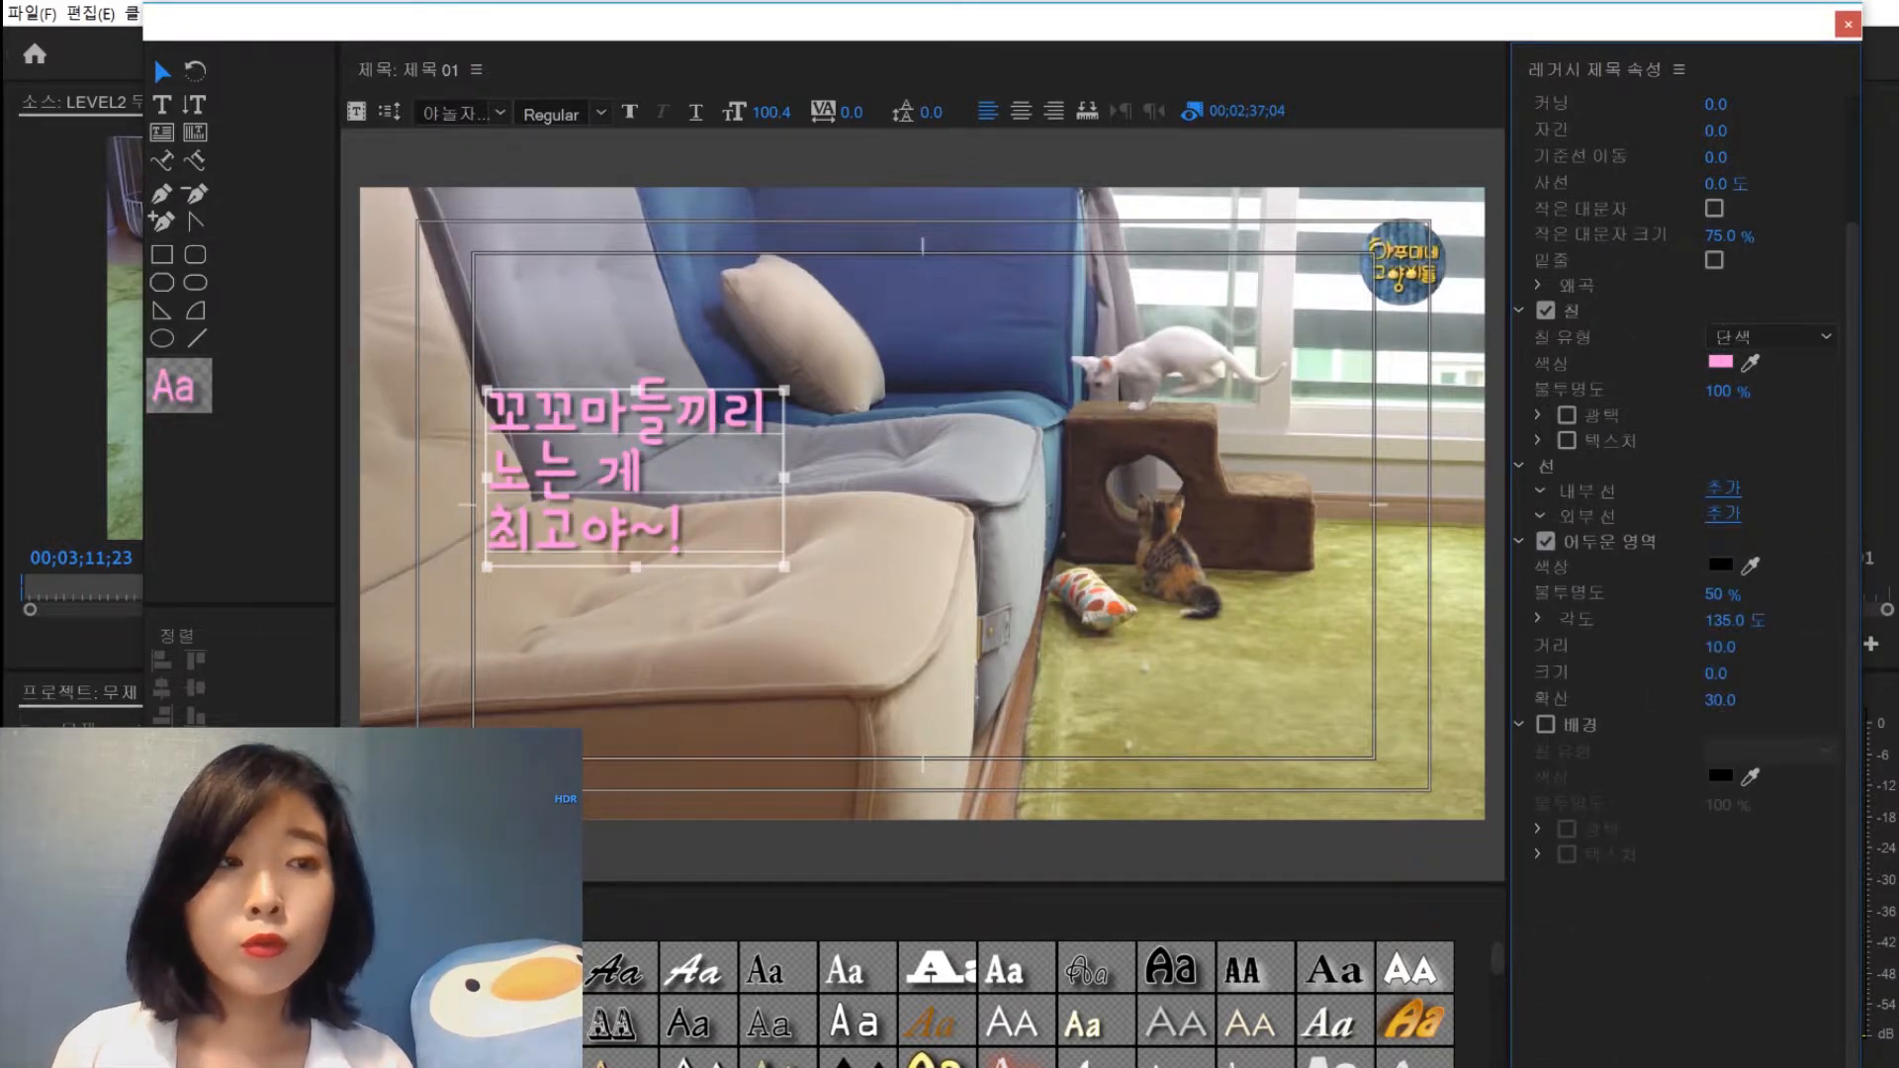
{"action": "left_click_drag", "start_coordinate": [1719, 594], "coordinate": [1772, 595]}
{"action": "left_click", "coordinate": [1537, 617]}
{"action": "left_click_drag", "start_coordinate": [1729, 654], "coordinate": [1793, 699]}
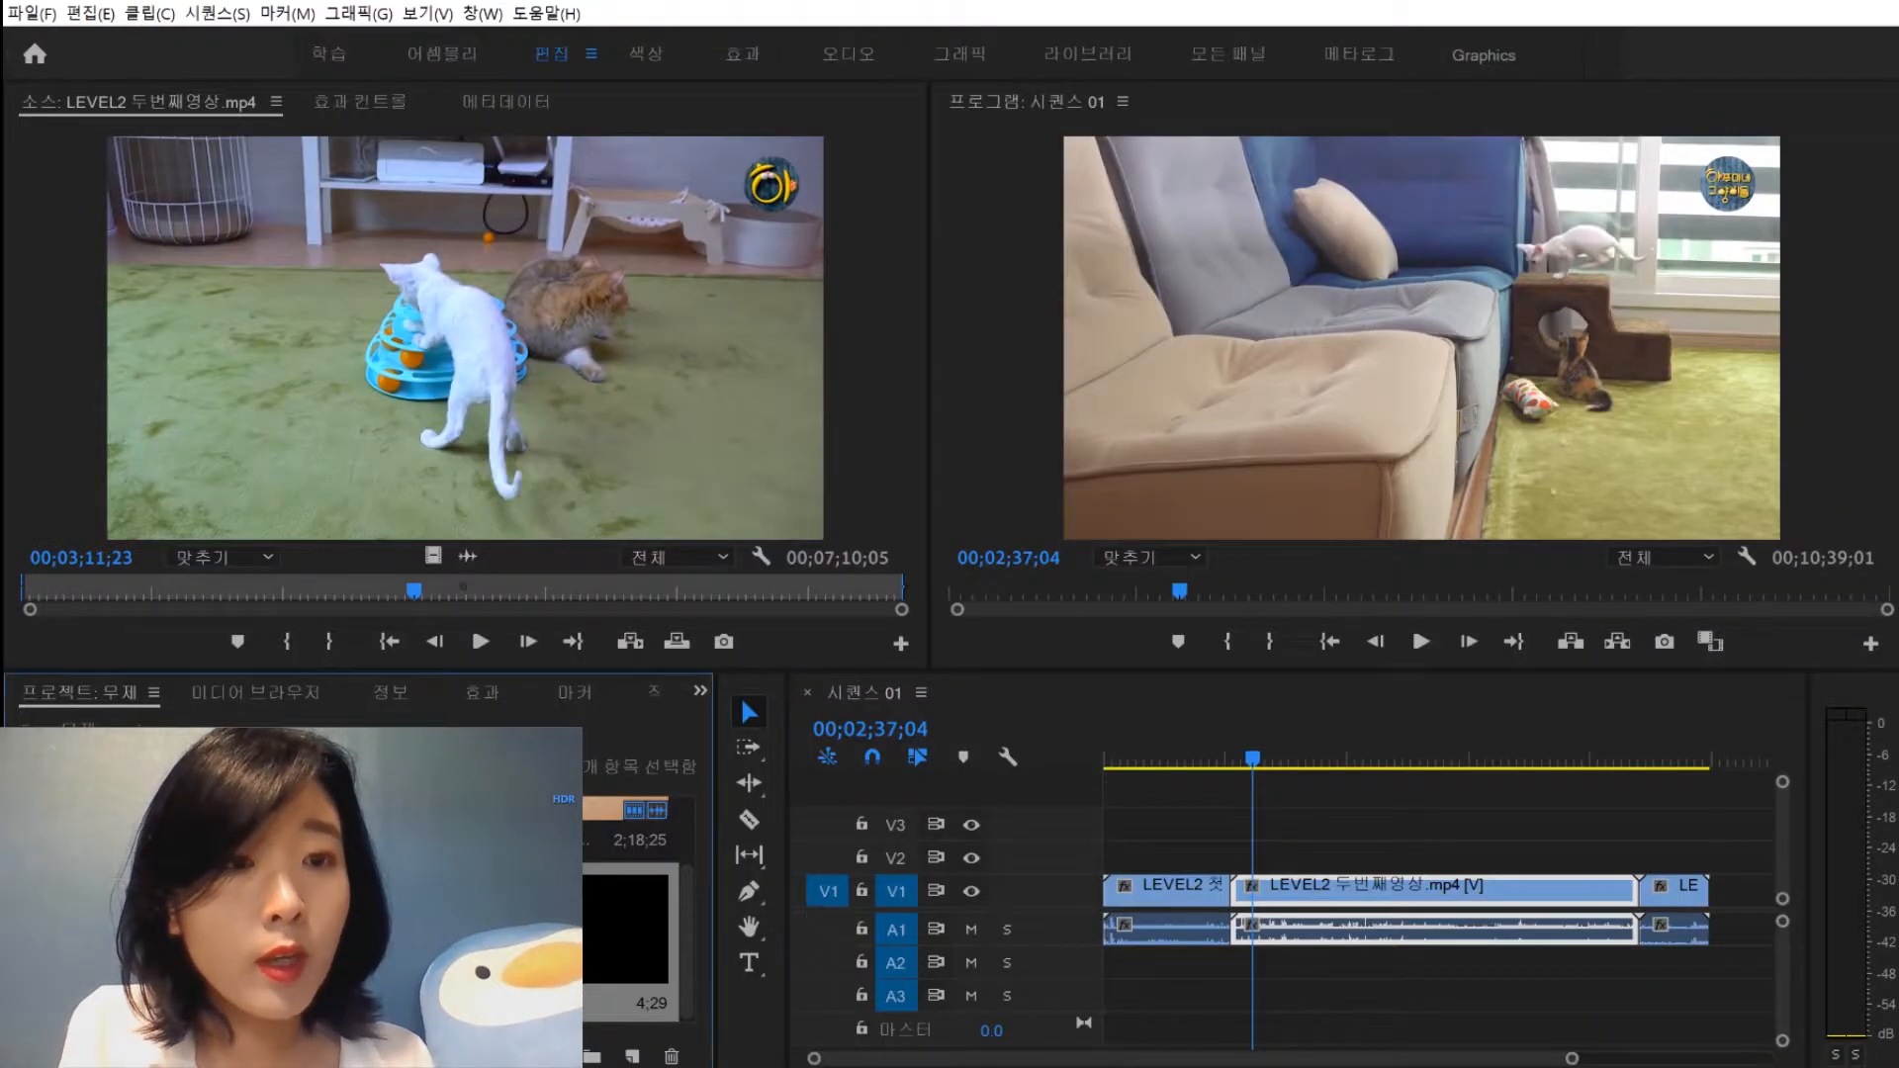
Place the 제목 01 title on track V2 at the playhead and extend its clip to about 41 seconds
{"action": "left_click_drag", "start_coordinate": [623, 924], "coordinate": [1283, 846]}
{"action": "left_click", "coordinate": [1276, 835]}
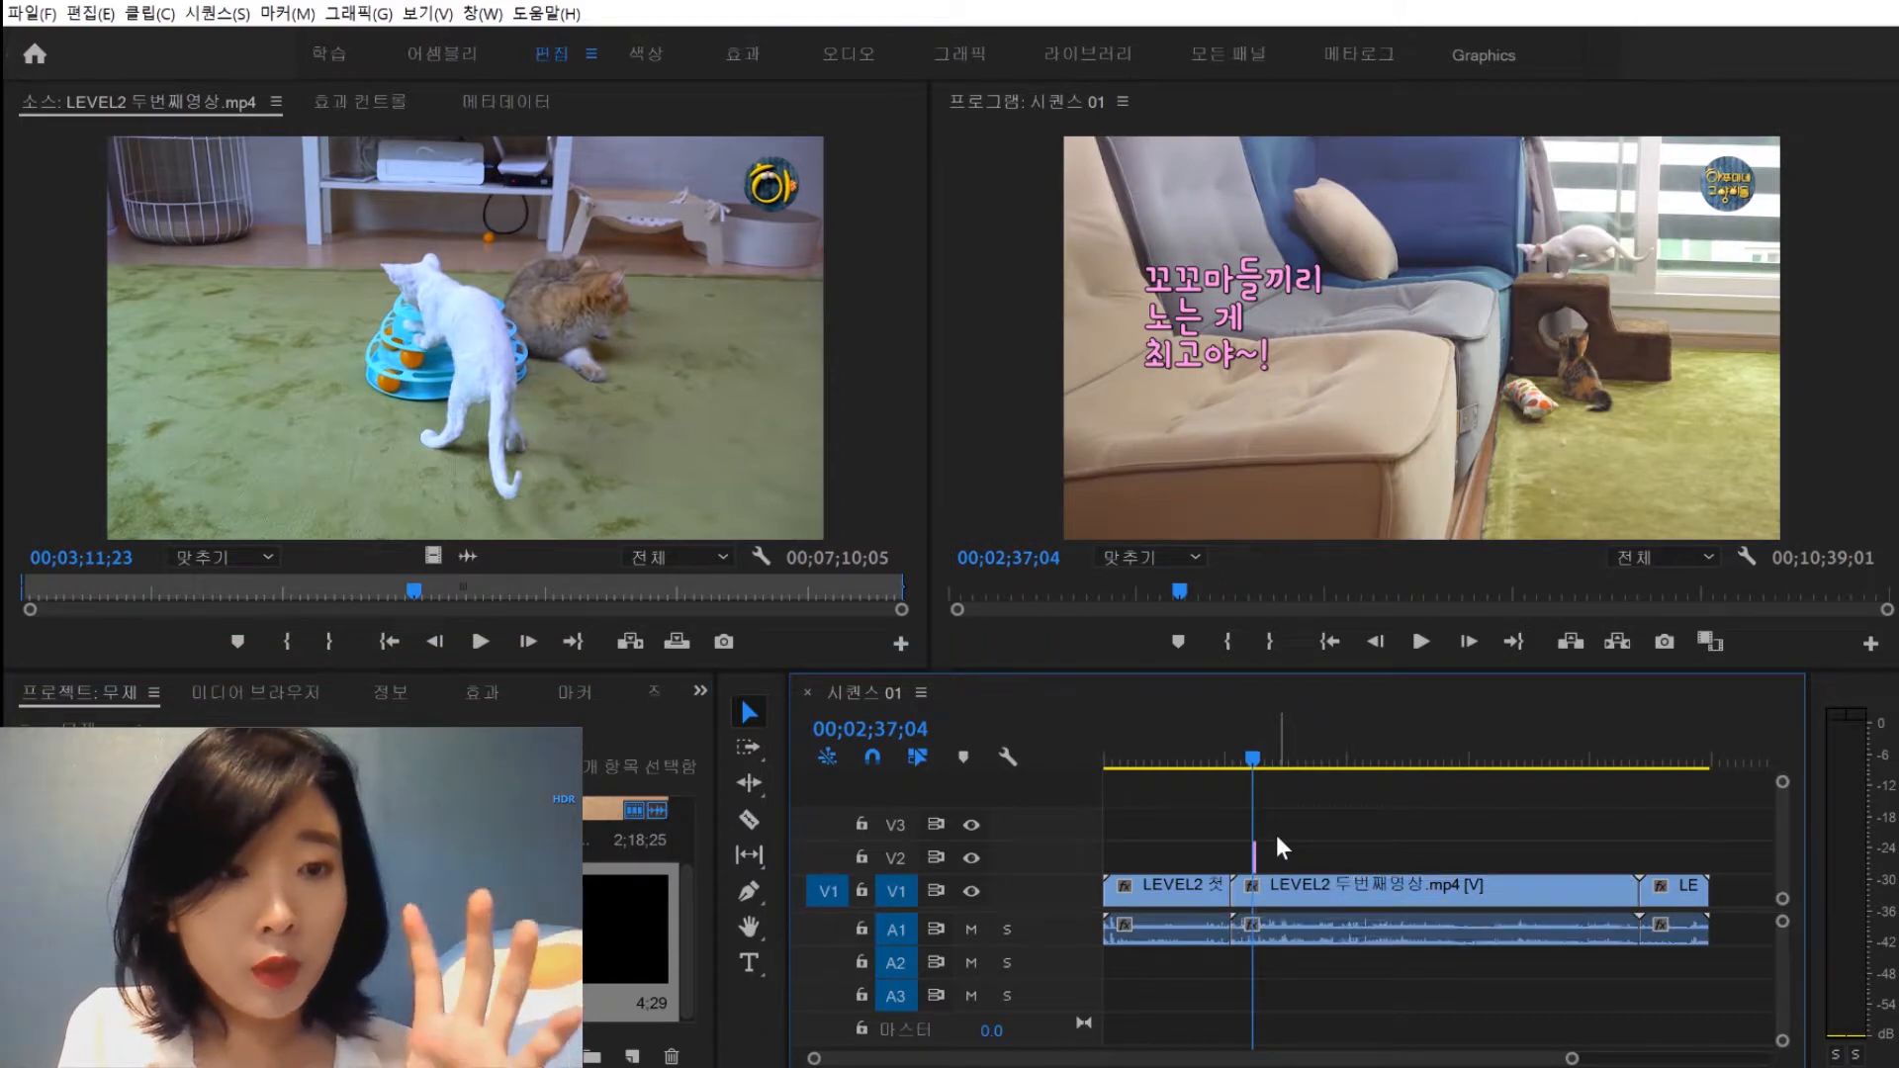
{"action": "key", "text": "equal"}
{"action": "key", "text": "equal"}
{"action": "left_click_drag", "start_coordinate": [1458, 855], "coordinate": [1594, 856]}
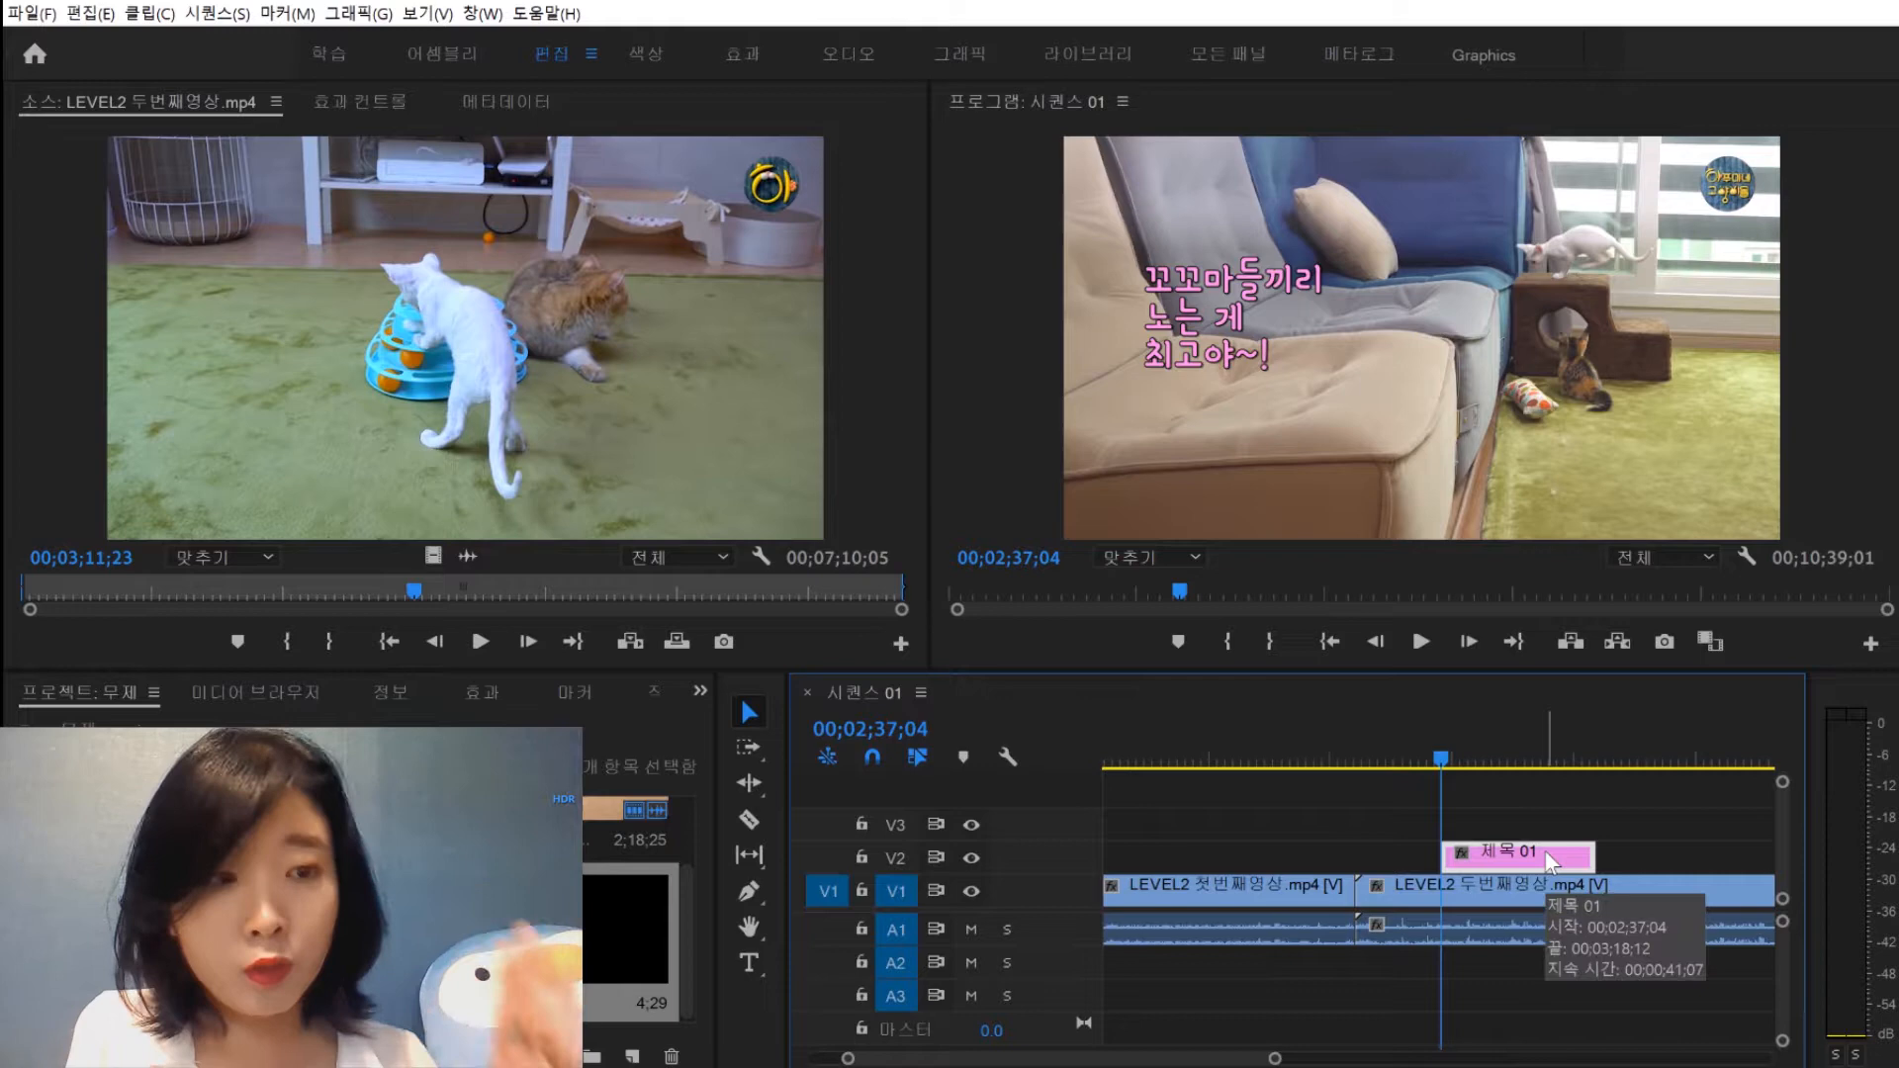
Reopen the 제목 01 title, shift its text left and slightly down to the outer safe margin, and close the title editor
{"action": "double_click", "coordinate": [1543, 856]}
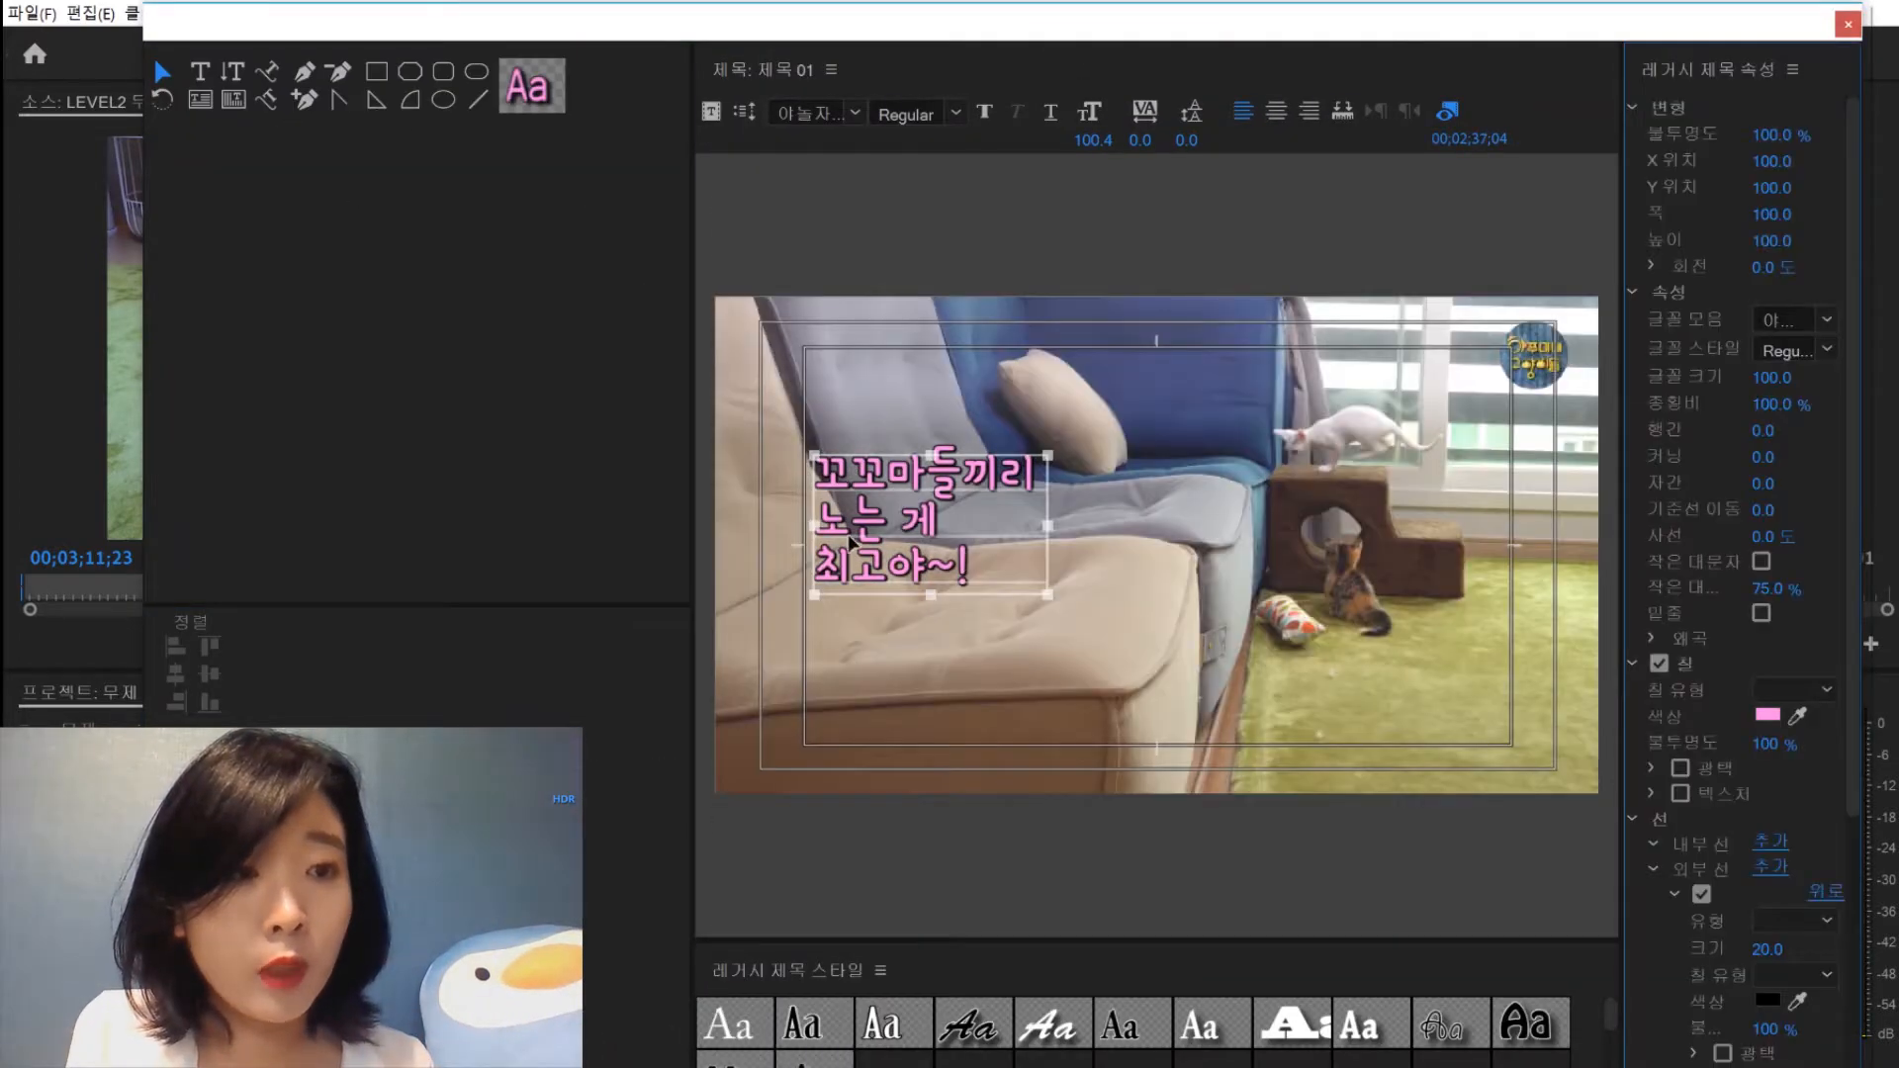
{"action": "left_click_drag", "start_coordinate": [851, 542], "coordinate": [796, 555]}
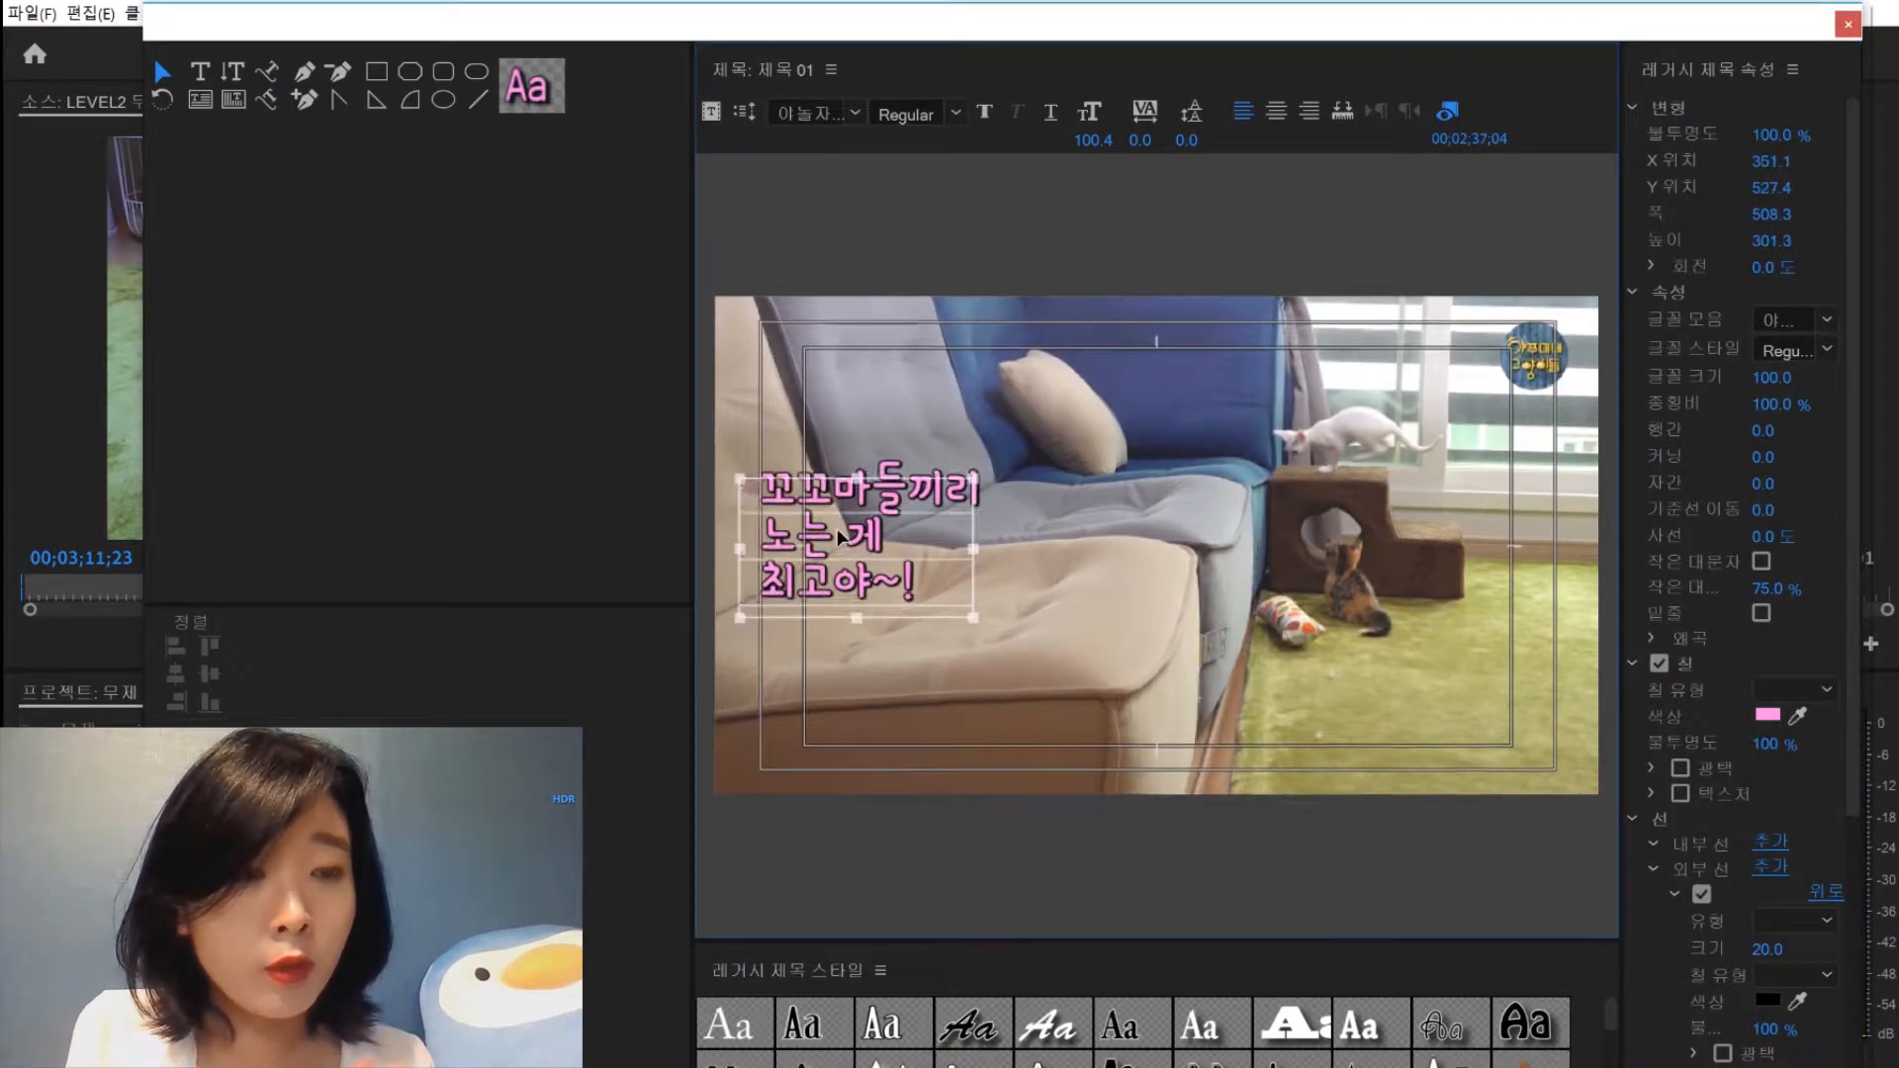
{"action": "left_click", "coordinate": [1846, 26]}
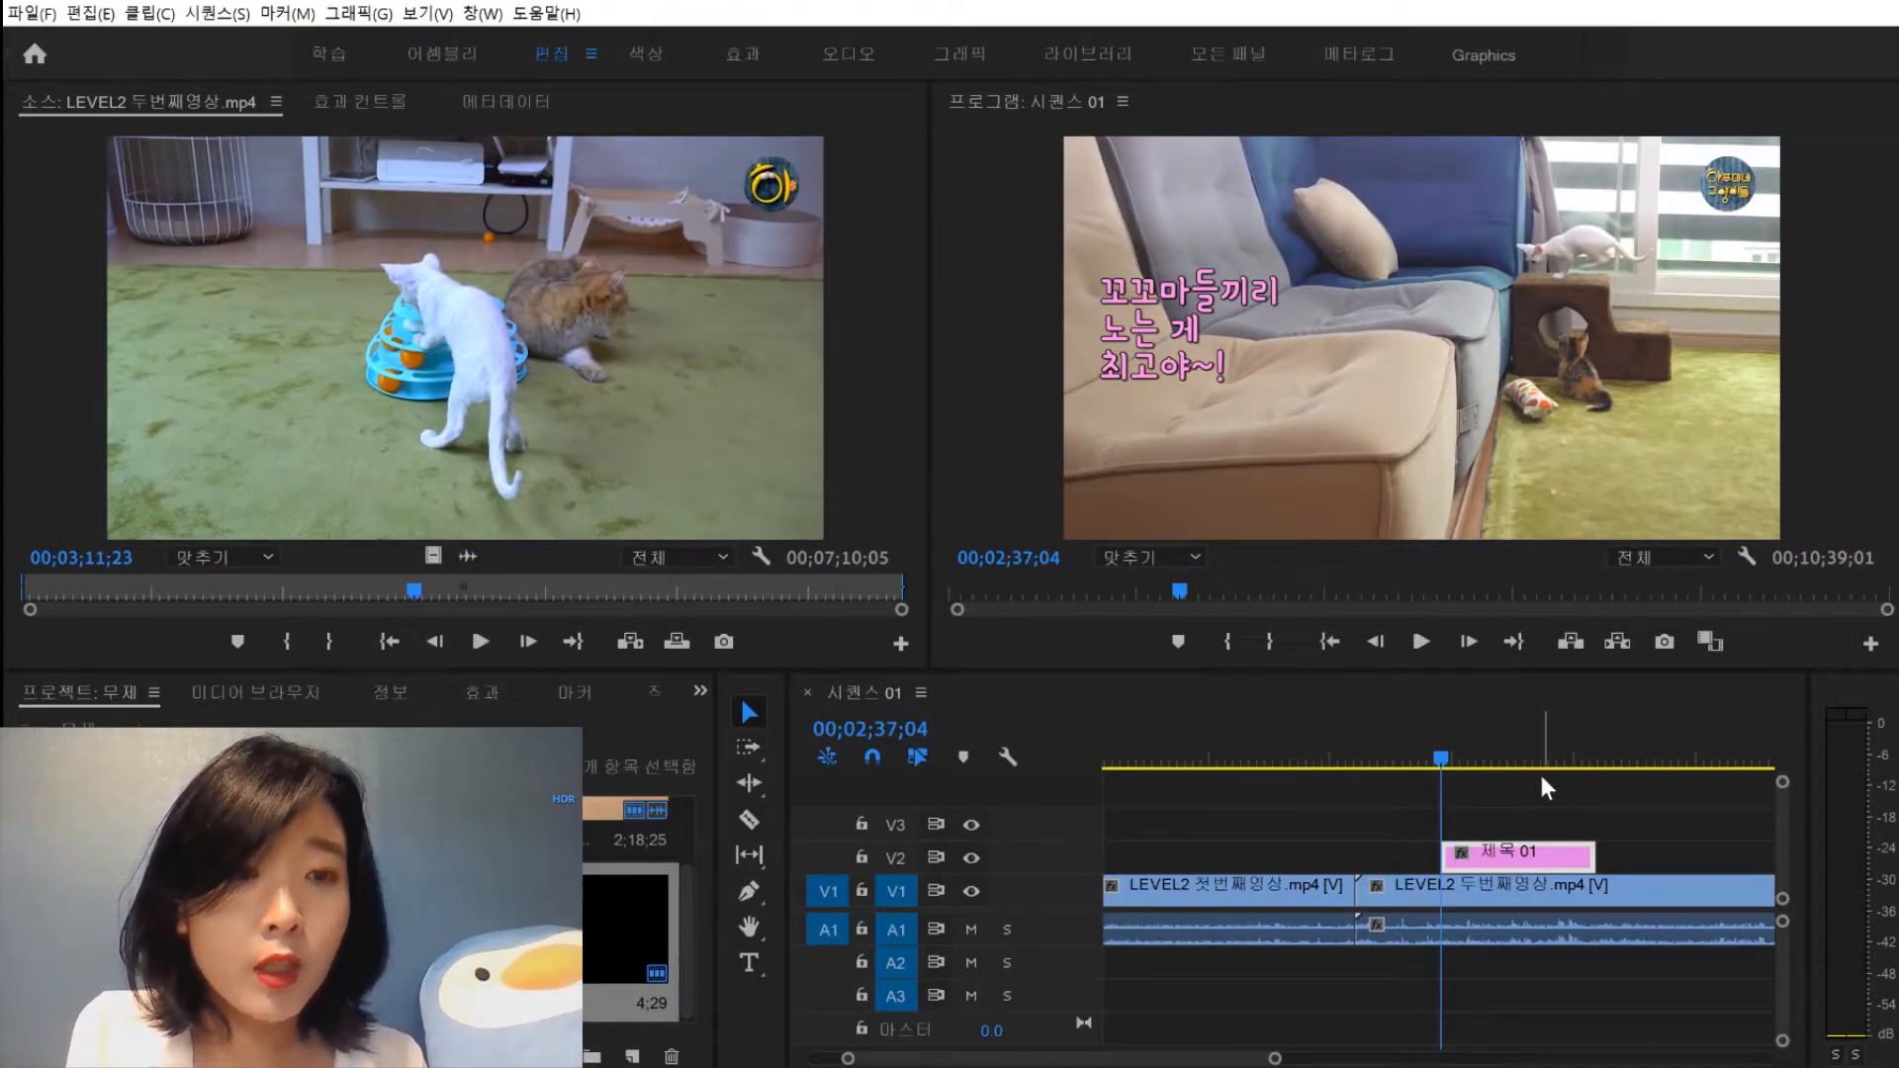
Open the 제목 01 title again and save its text look as a new style in the legacy title styles
{"action": "double_click", "coordinate": [1517, 856]}
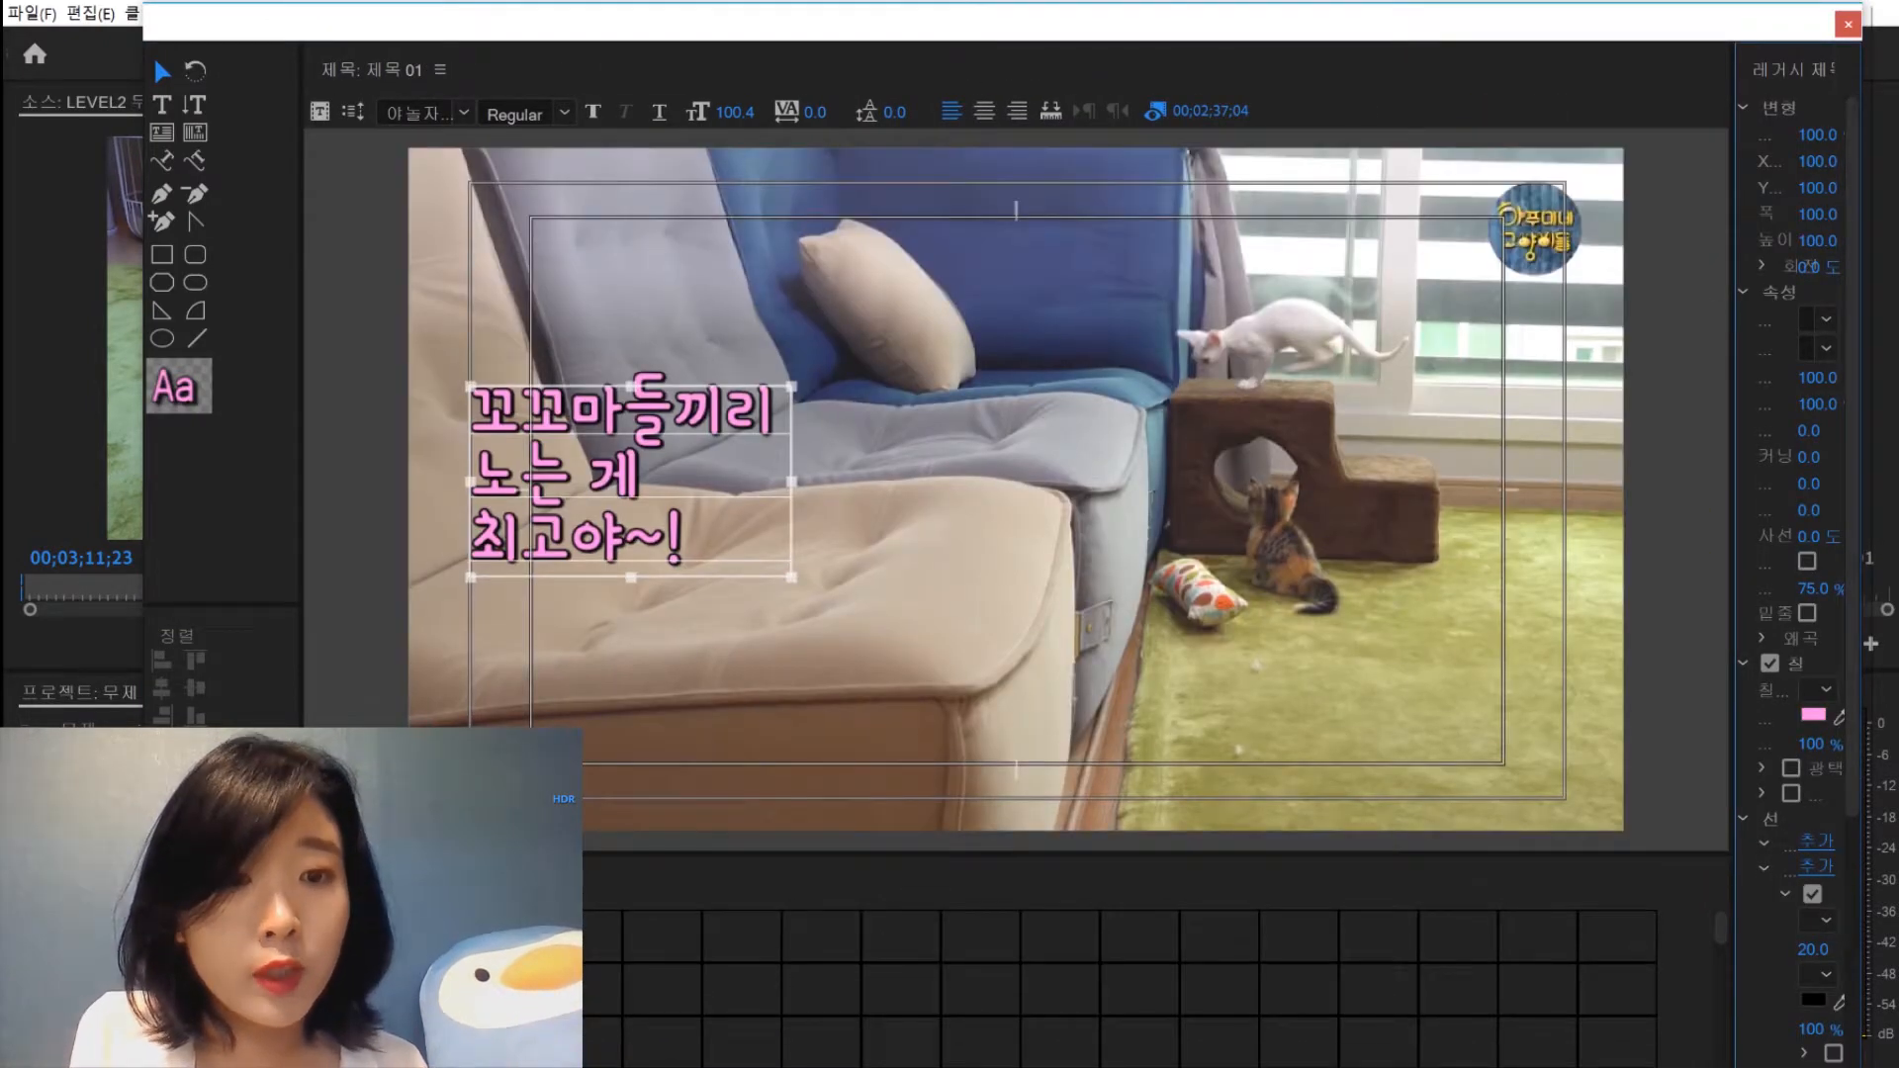
{"action": "right_click", "coordinate": [495, 878]}
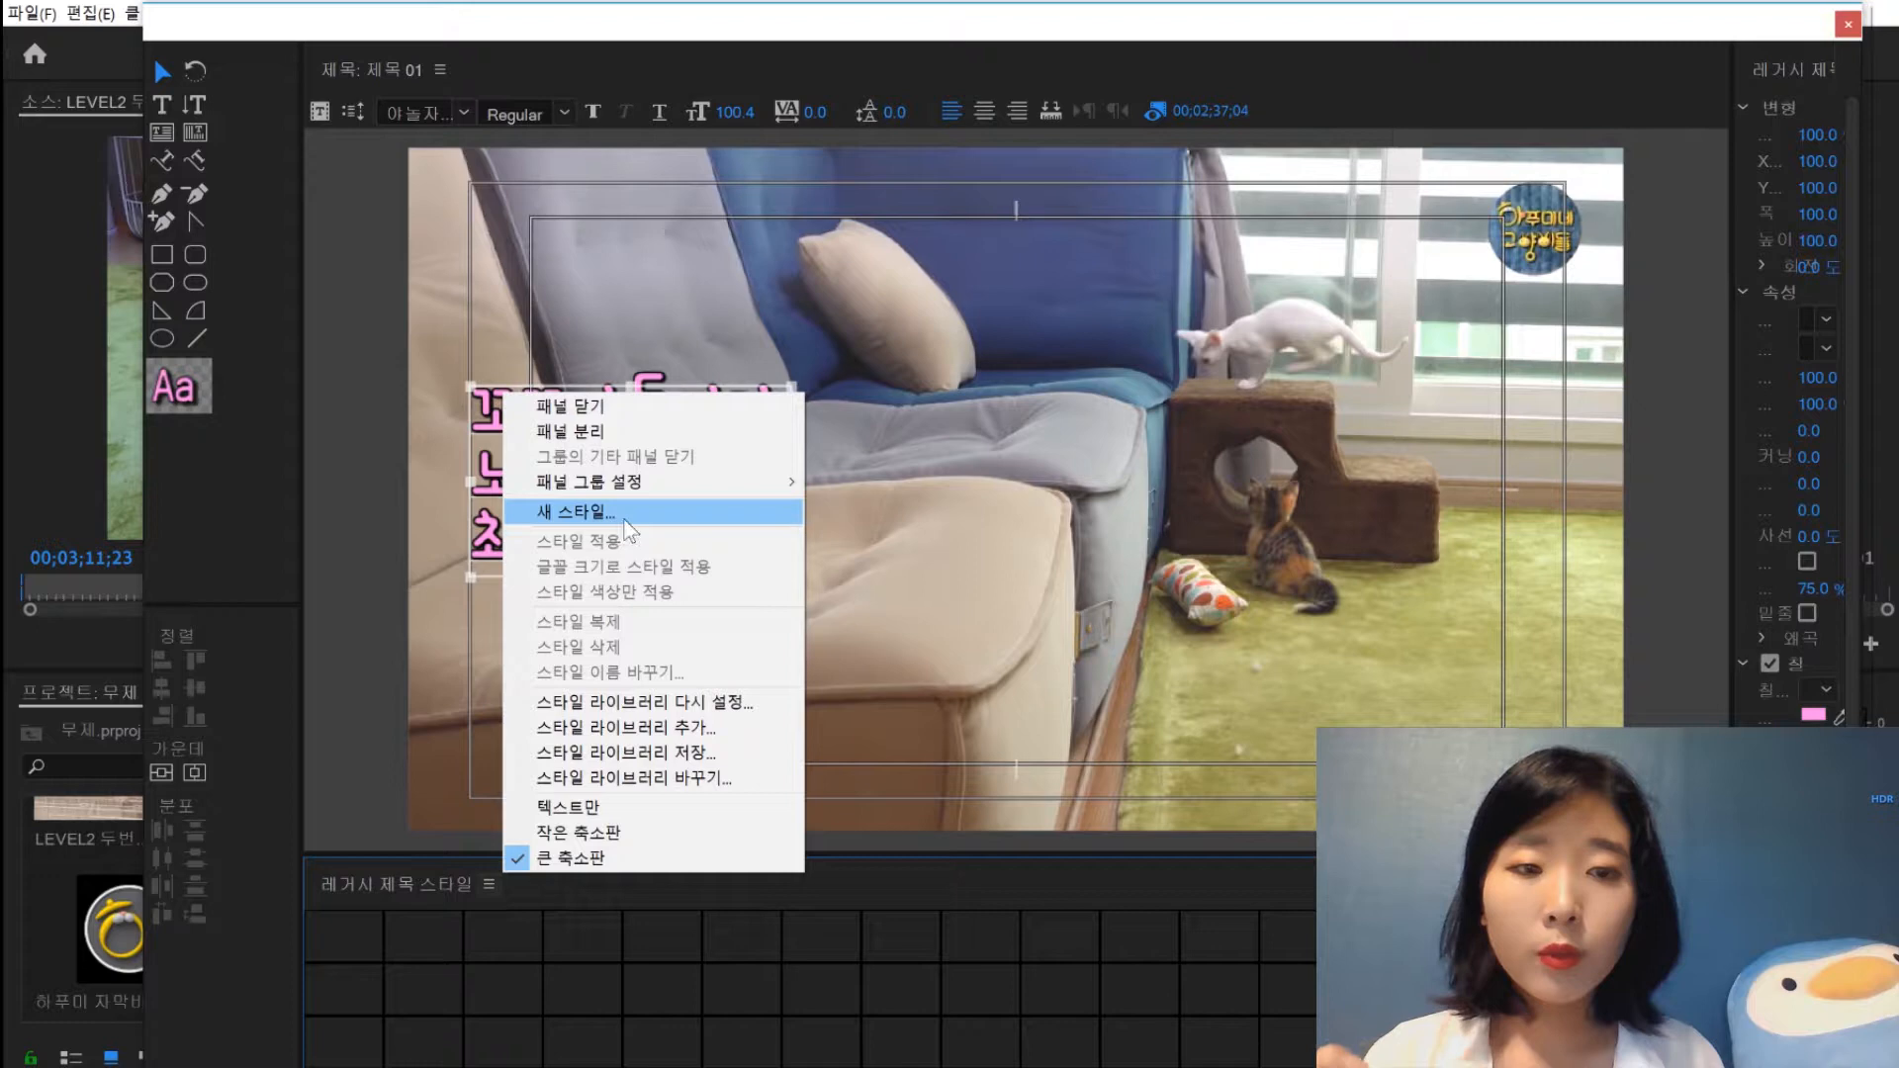
{"action": "left_click", "coordinate": [623, 521]}
{"action": "left_click", "coordinate": [906, 581]}
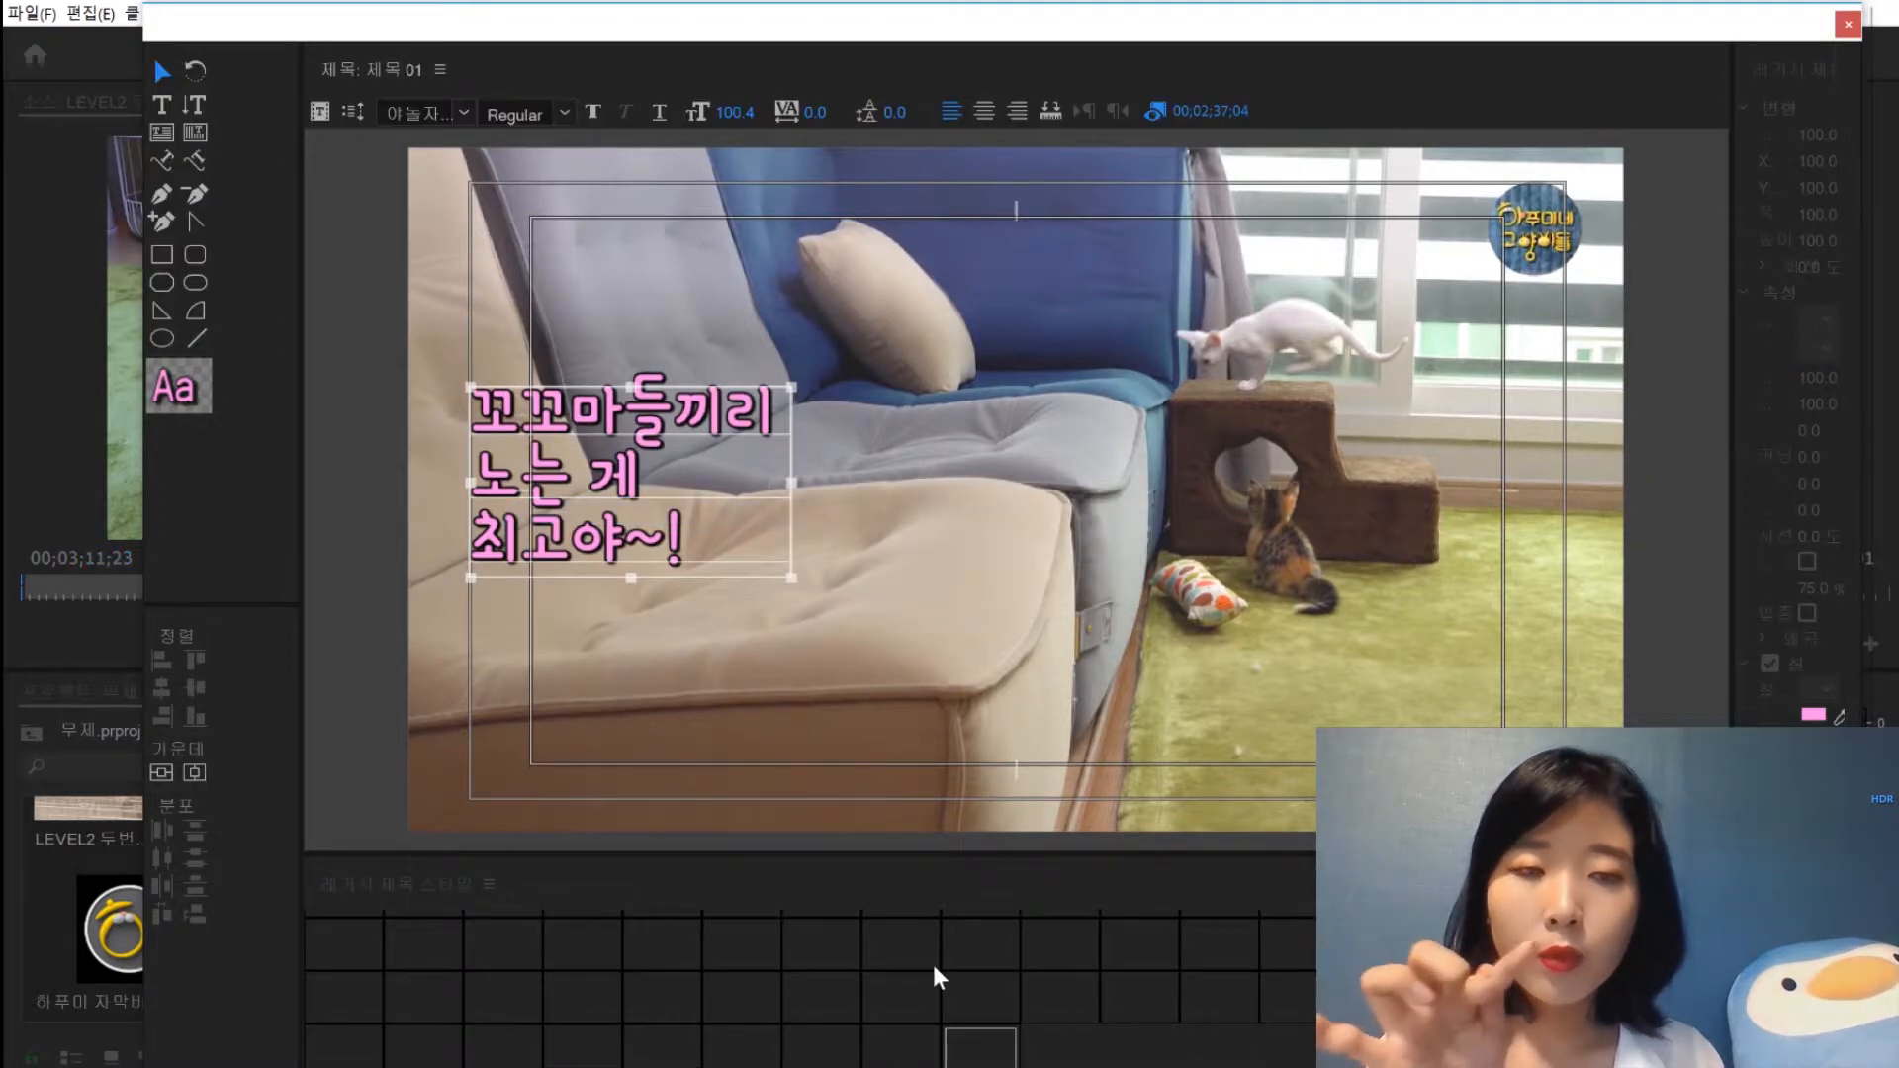
Try different preset styles from the legacy title style library on the title text
{"action": "left_click", "coordinate": [747, 963]}
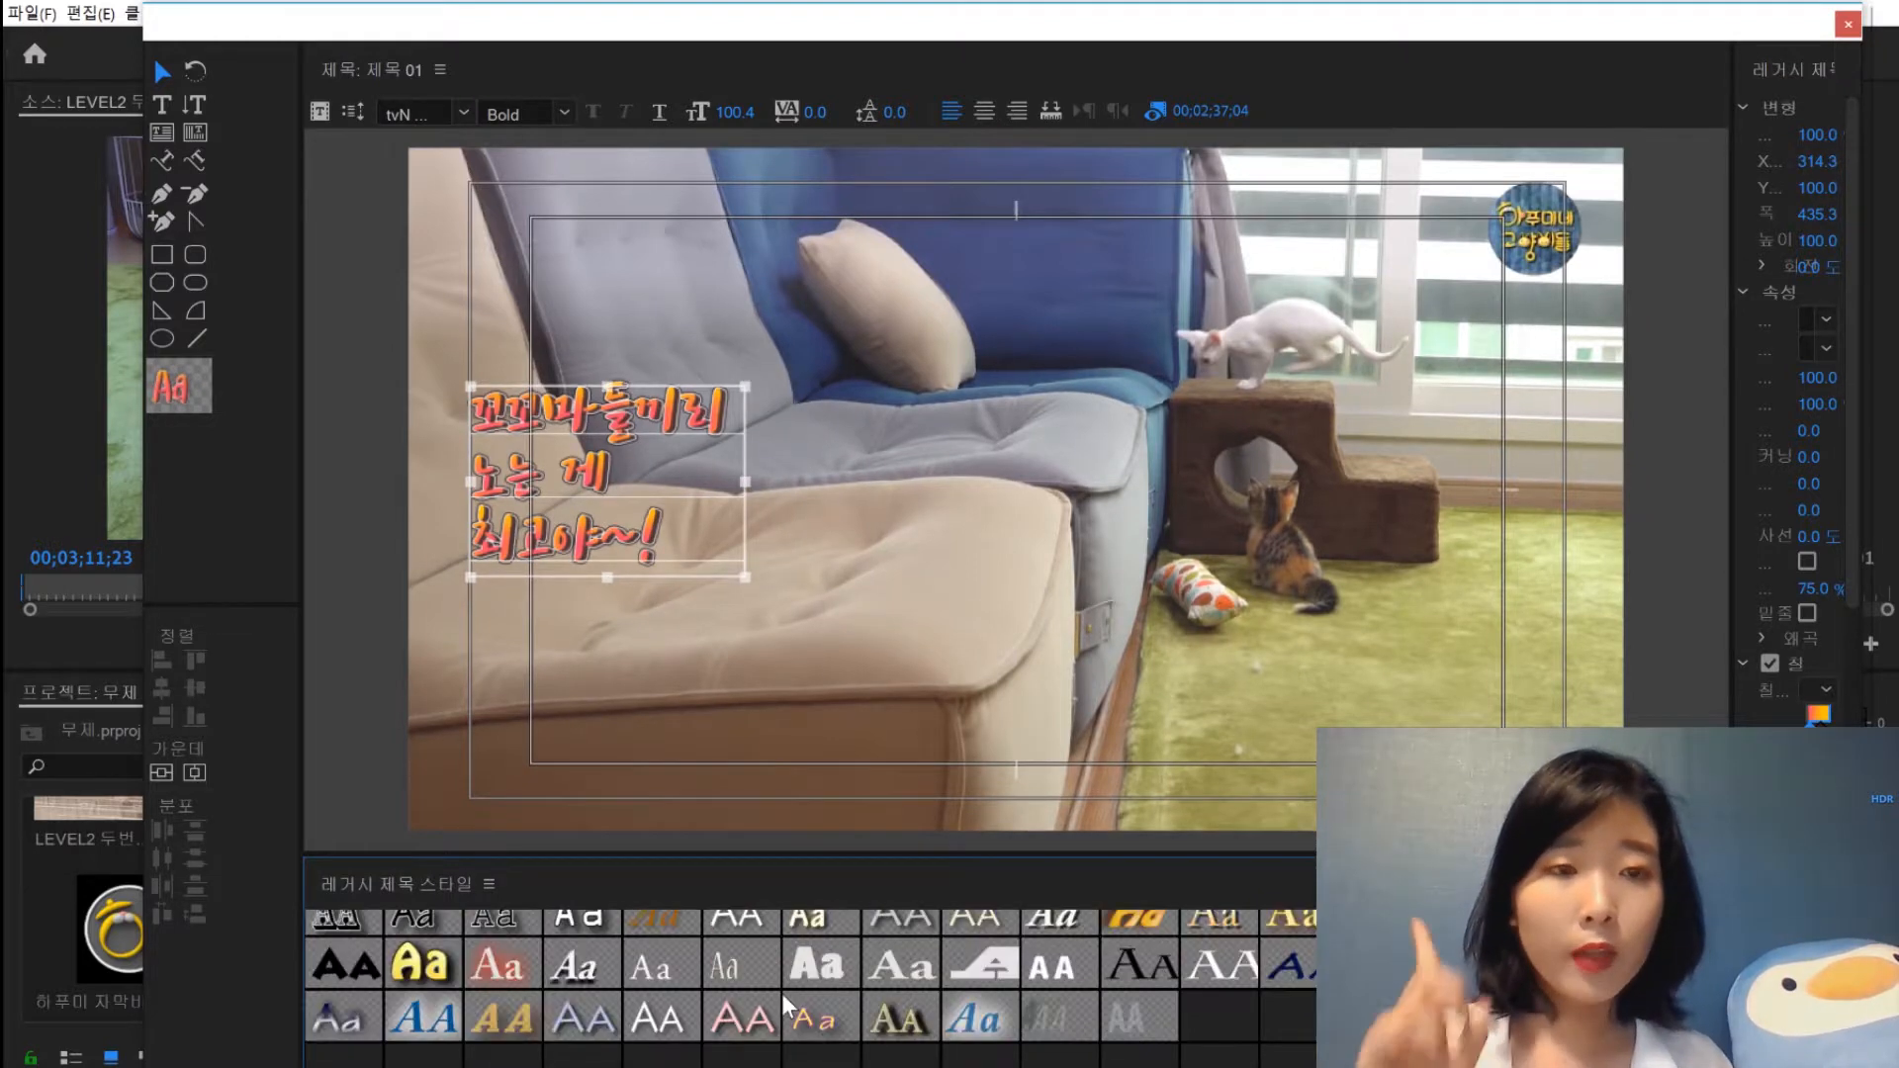
{"action": "scroll", "coordinate": [556, 973], "scroll_direction": "up", "scroll_amount": 1}
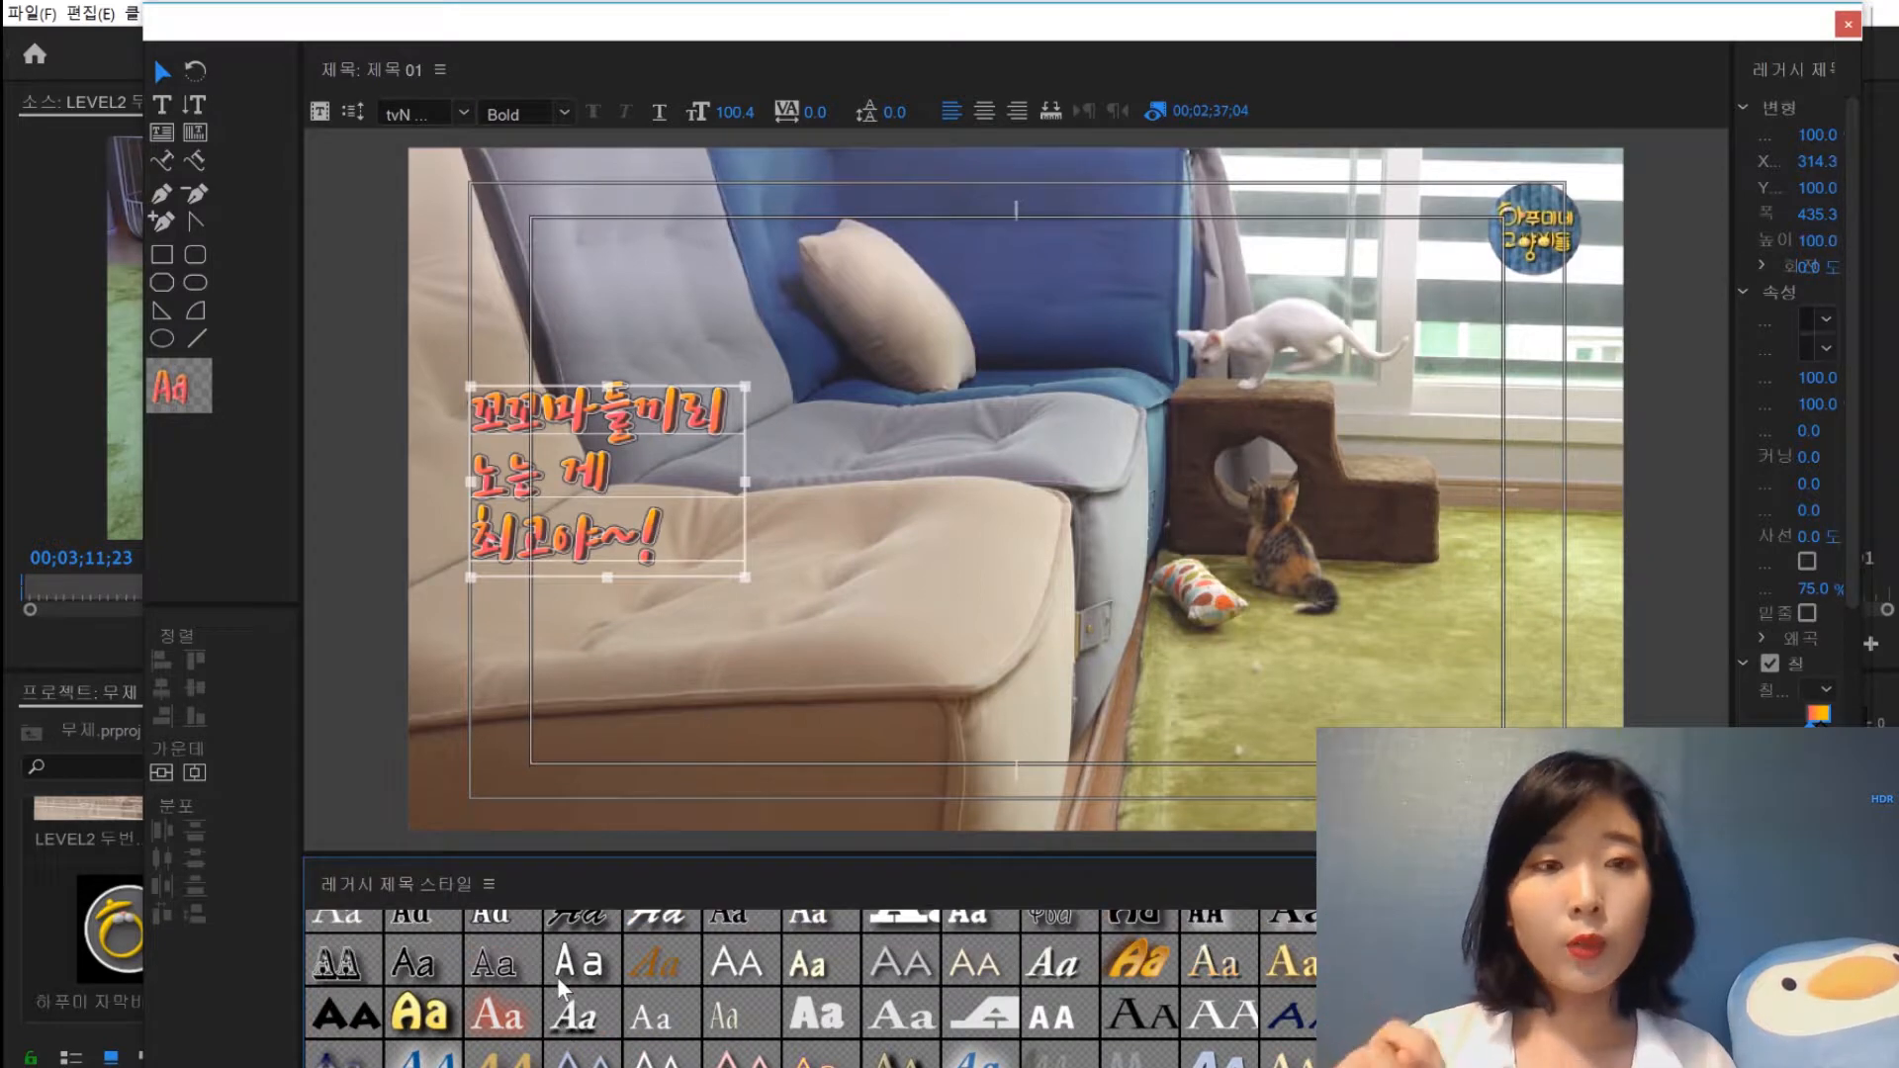
{"action": "scroll", "coordinate": [692, 969], "scroll_direction": "down", "scroll_amount": 2}
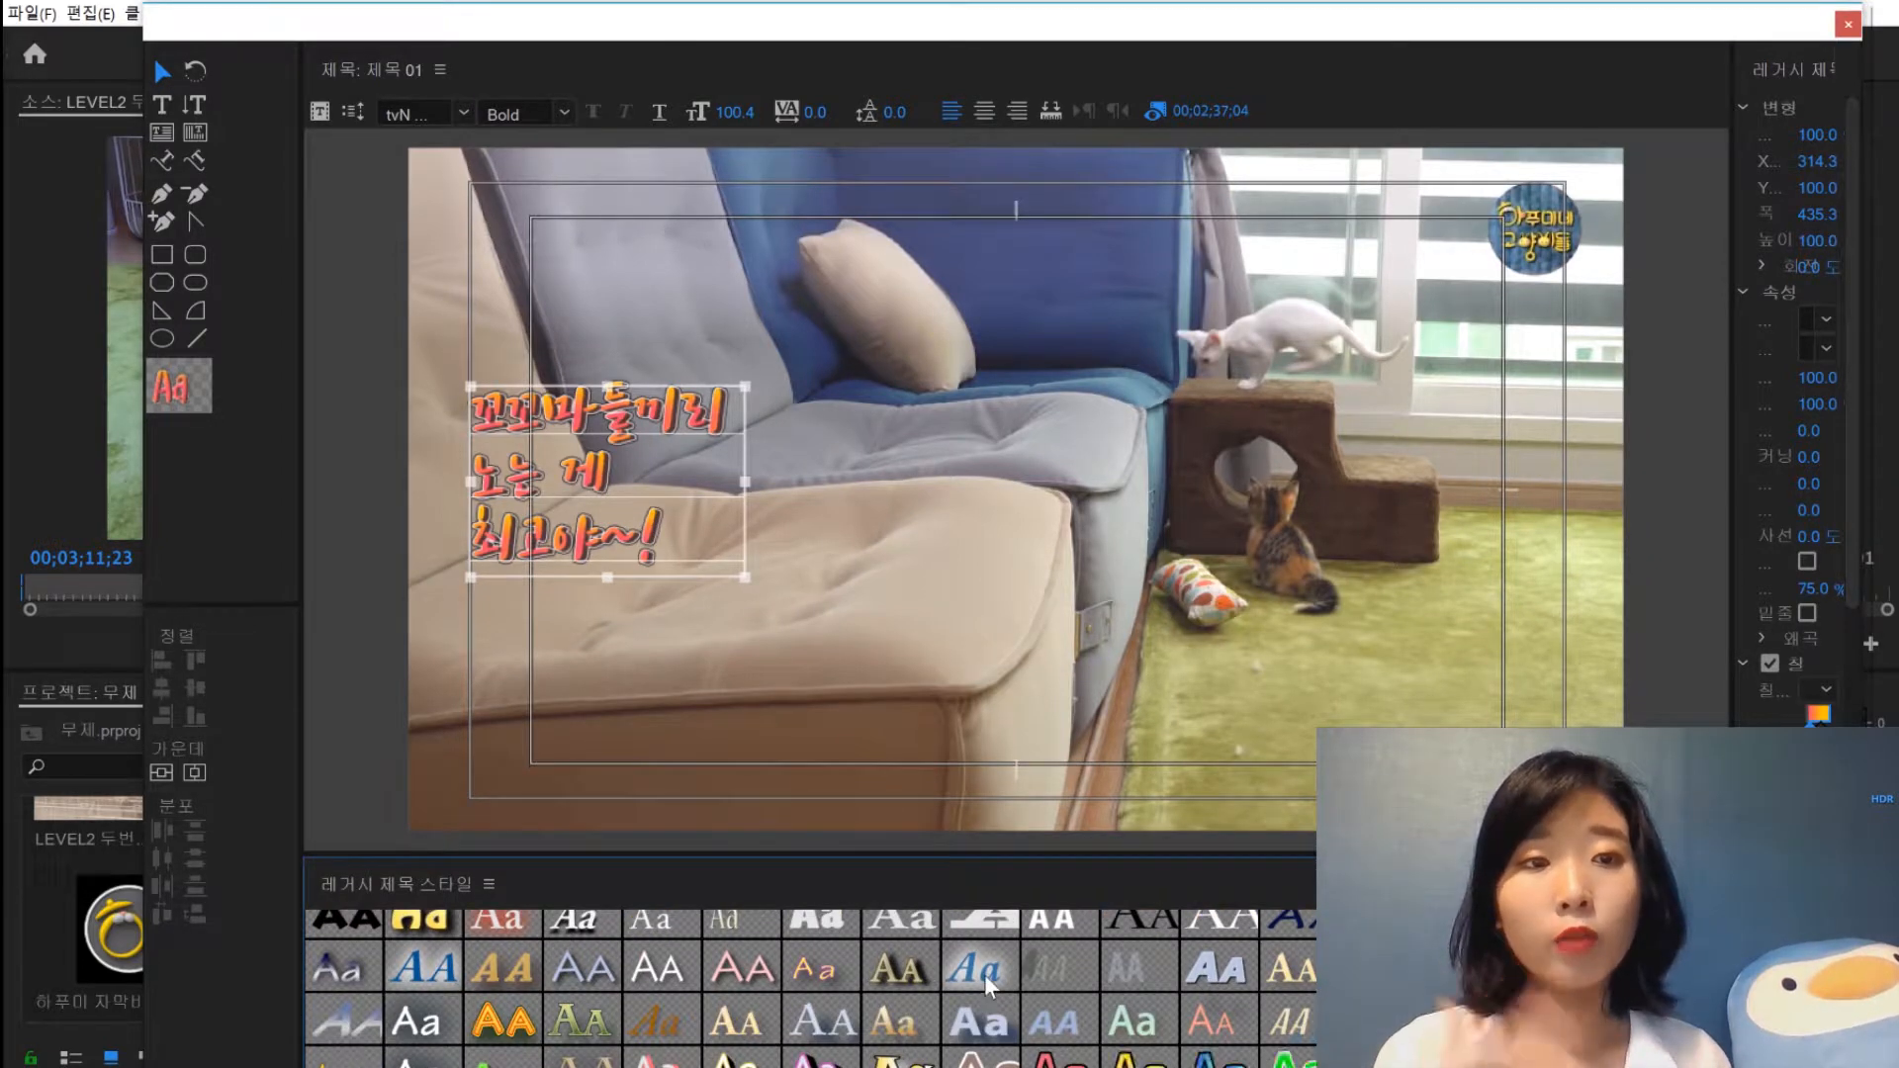
{"action": "scroll", "coordinate": [979, 1029], "scroll_direction": "down", "scroll_amount": 1}
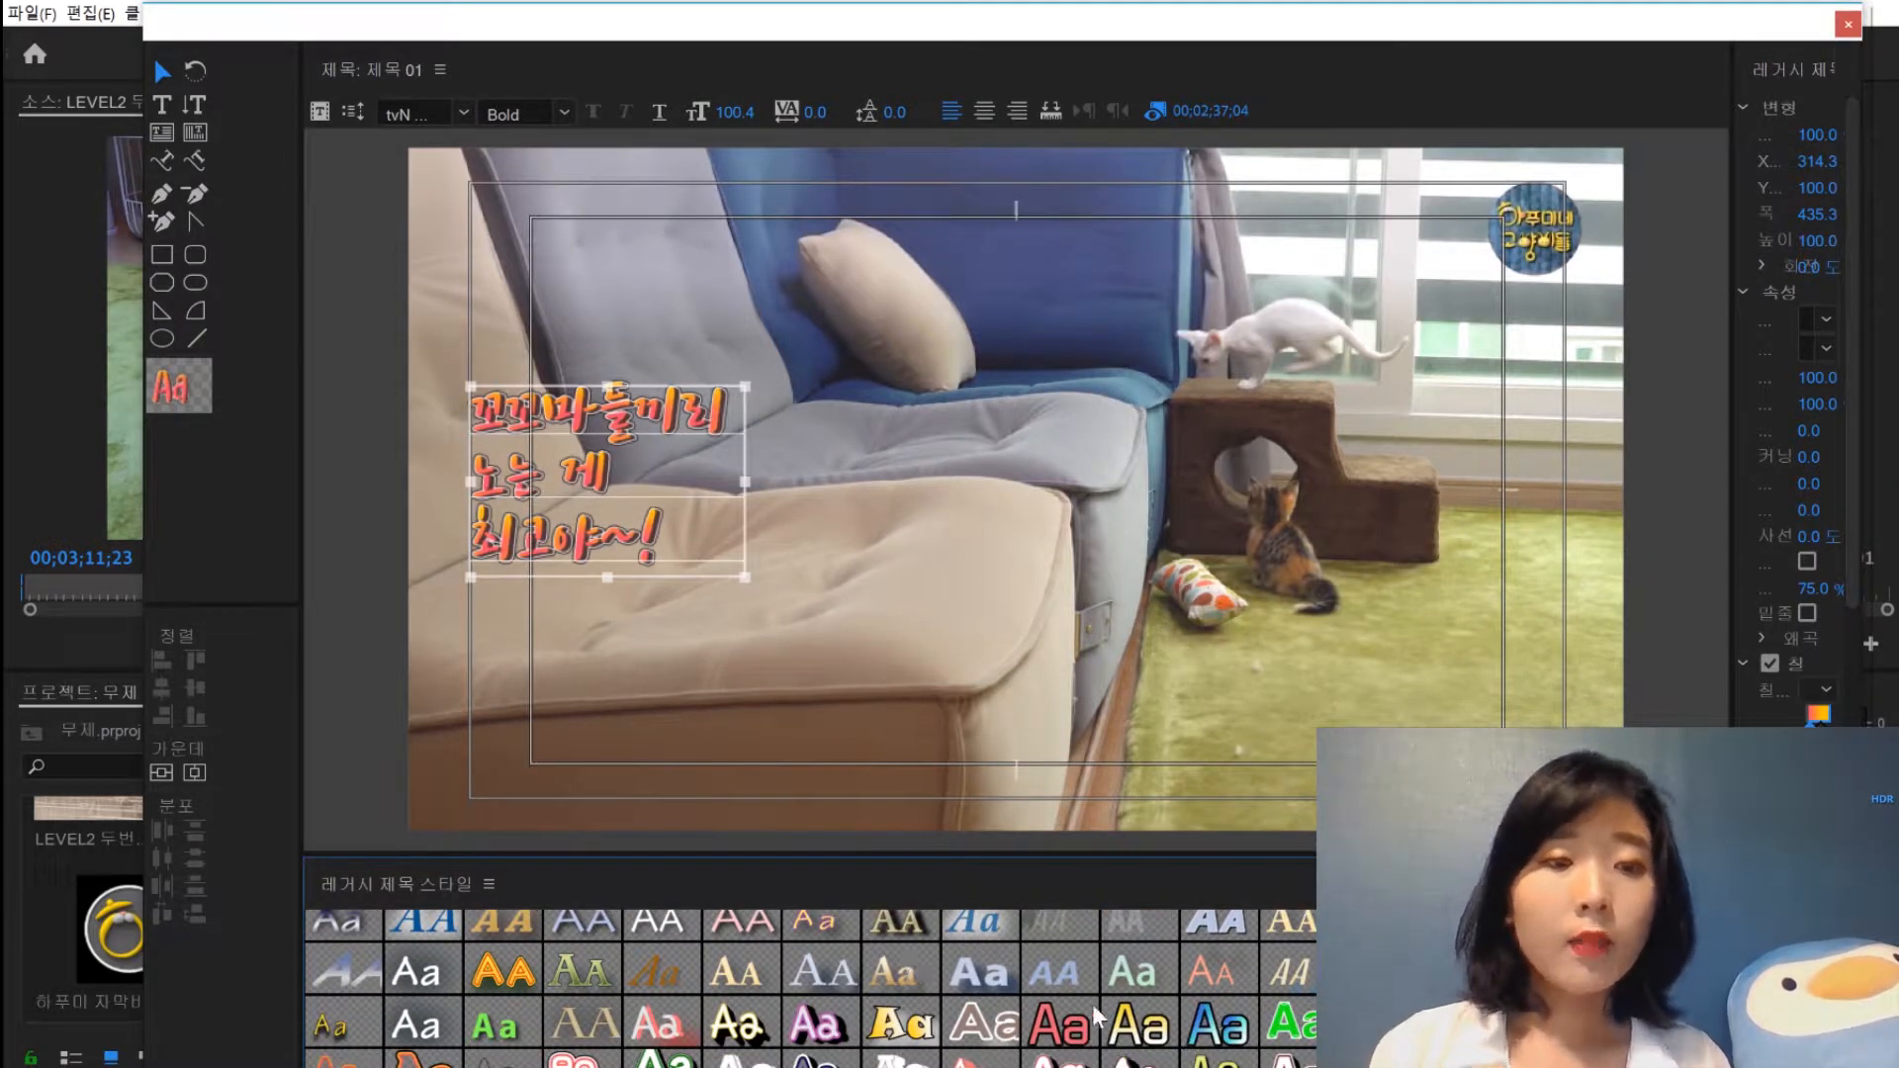
{"action": "left_click", "coordinate": [1216, 1023]}
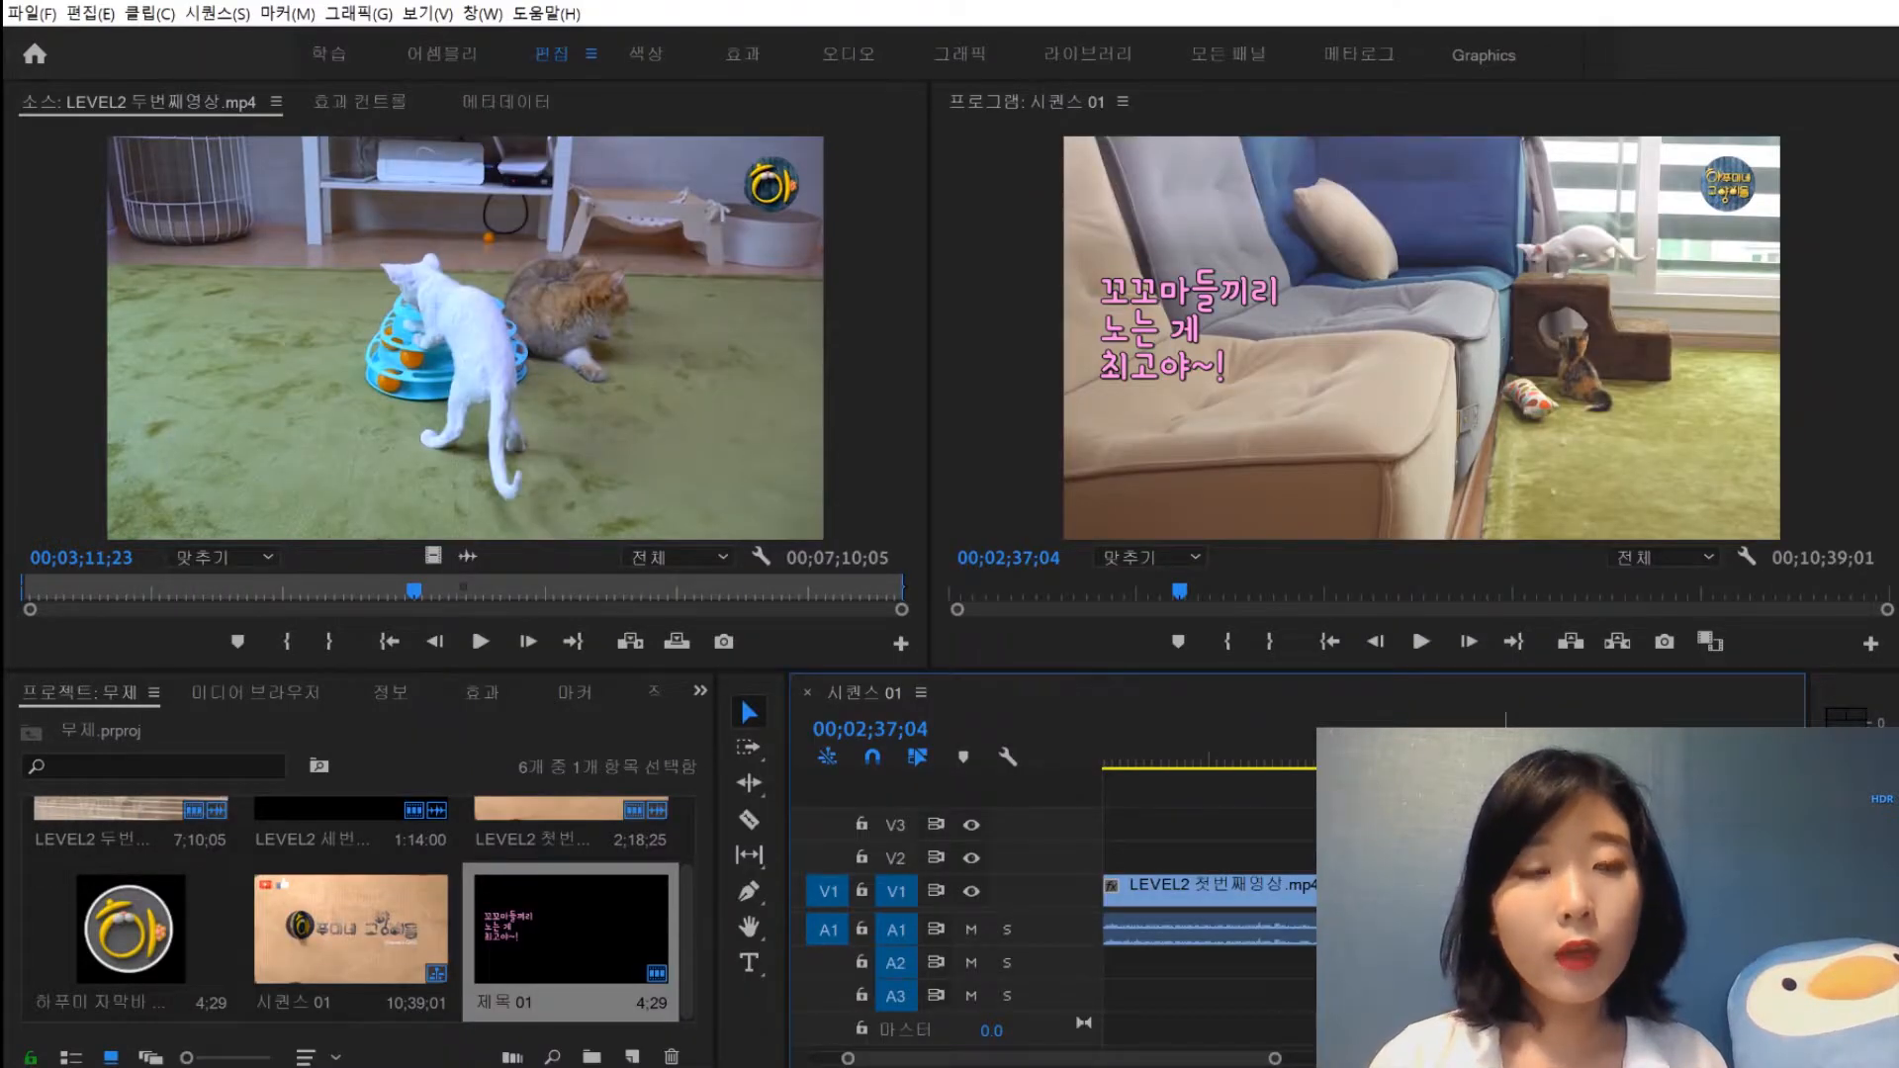
Trim the end of the 제목 01 title clip on track V2 to the playhead at 00;02;40;24
{"action": "key", "text": "="}
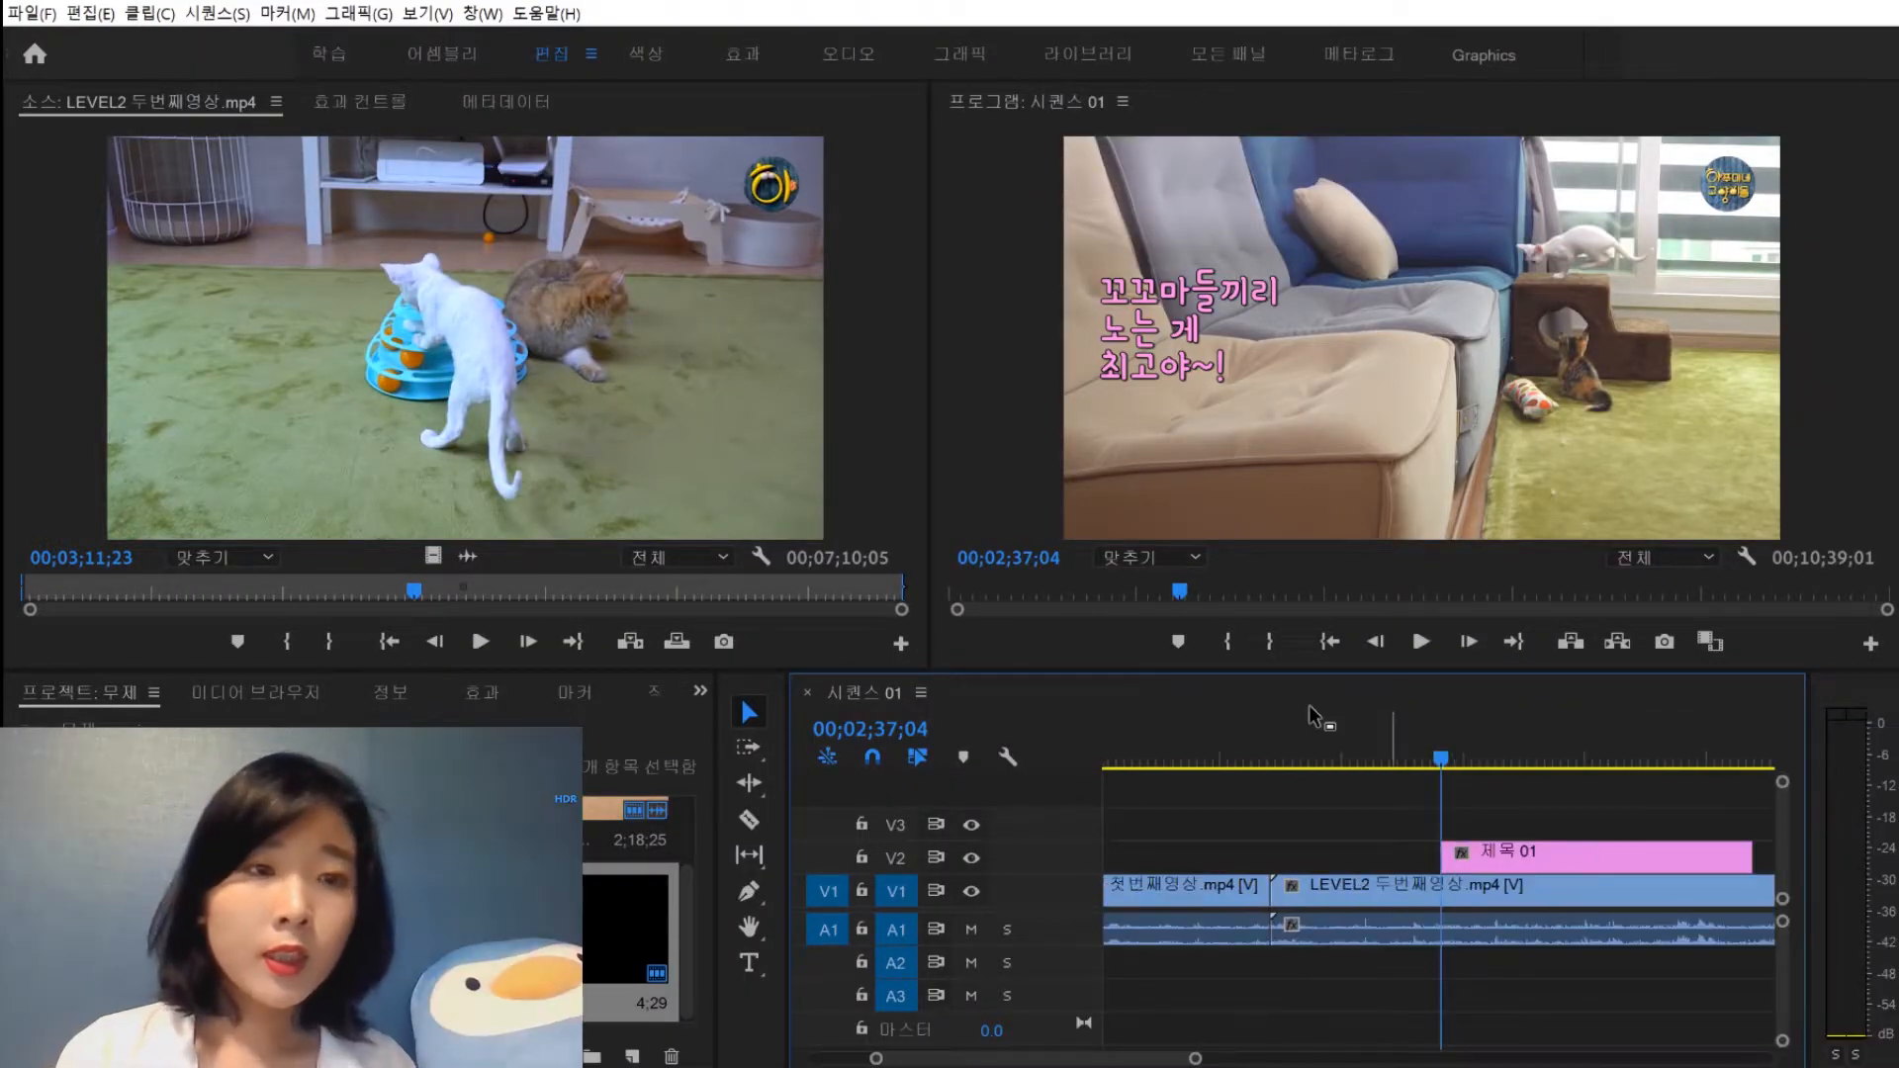
{"action": "mouse_move", "coordinate": [1459, 753]}
{"action": "left_mouse_down"}
{"action": "mouse_move", "coordinate": [1517, 762]}
{"action": "mouse_move", "coordinate": [1469, 770]}
{"action": "left_mouse_up"}
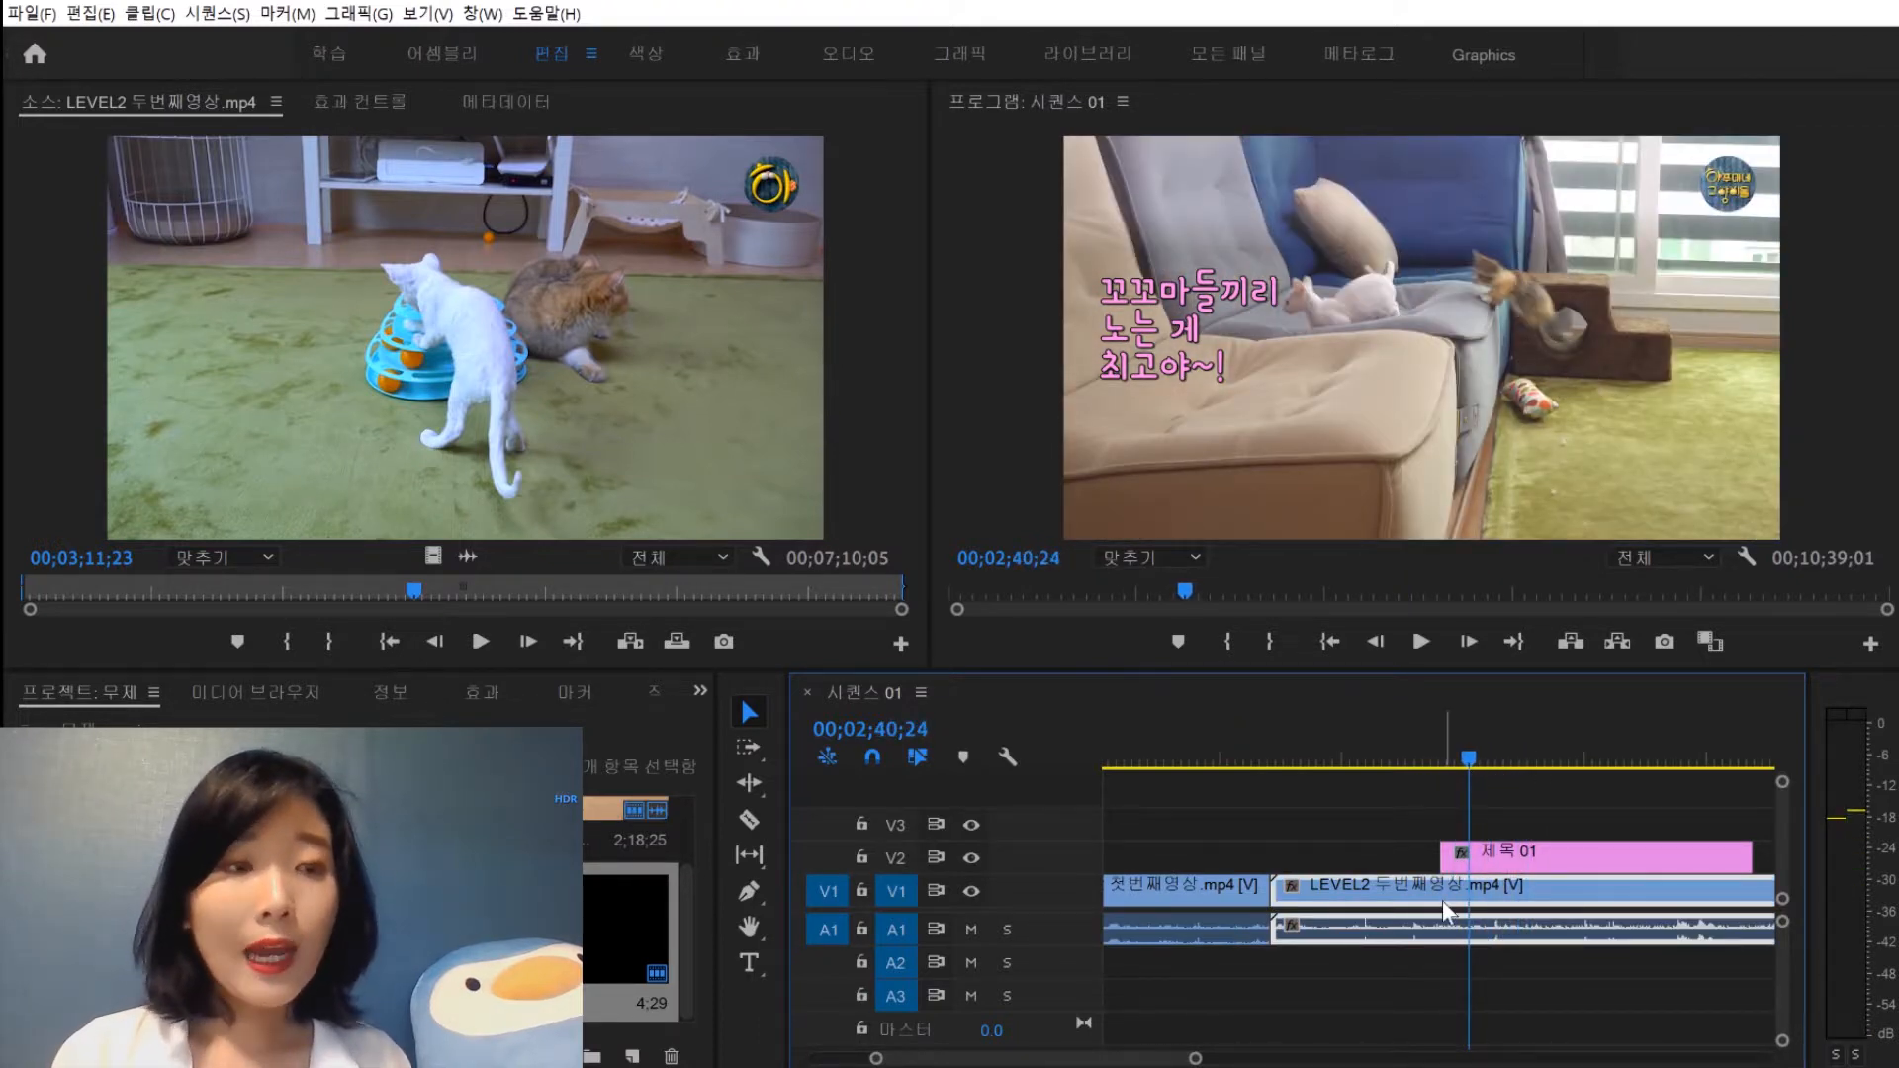
{"action": "left_click", "coordinate": [1488, 860]}
{"action": "left_click_drag", "start_coordinate": [1738, 860], "coordinate": [1468, 858]}
{"action": "scroll", "coordinate": [1469, 859], "scroll_direction": "up", "scroll_amount": 4}
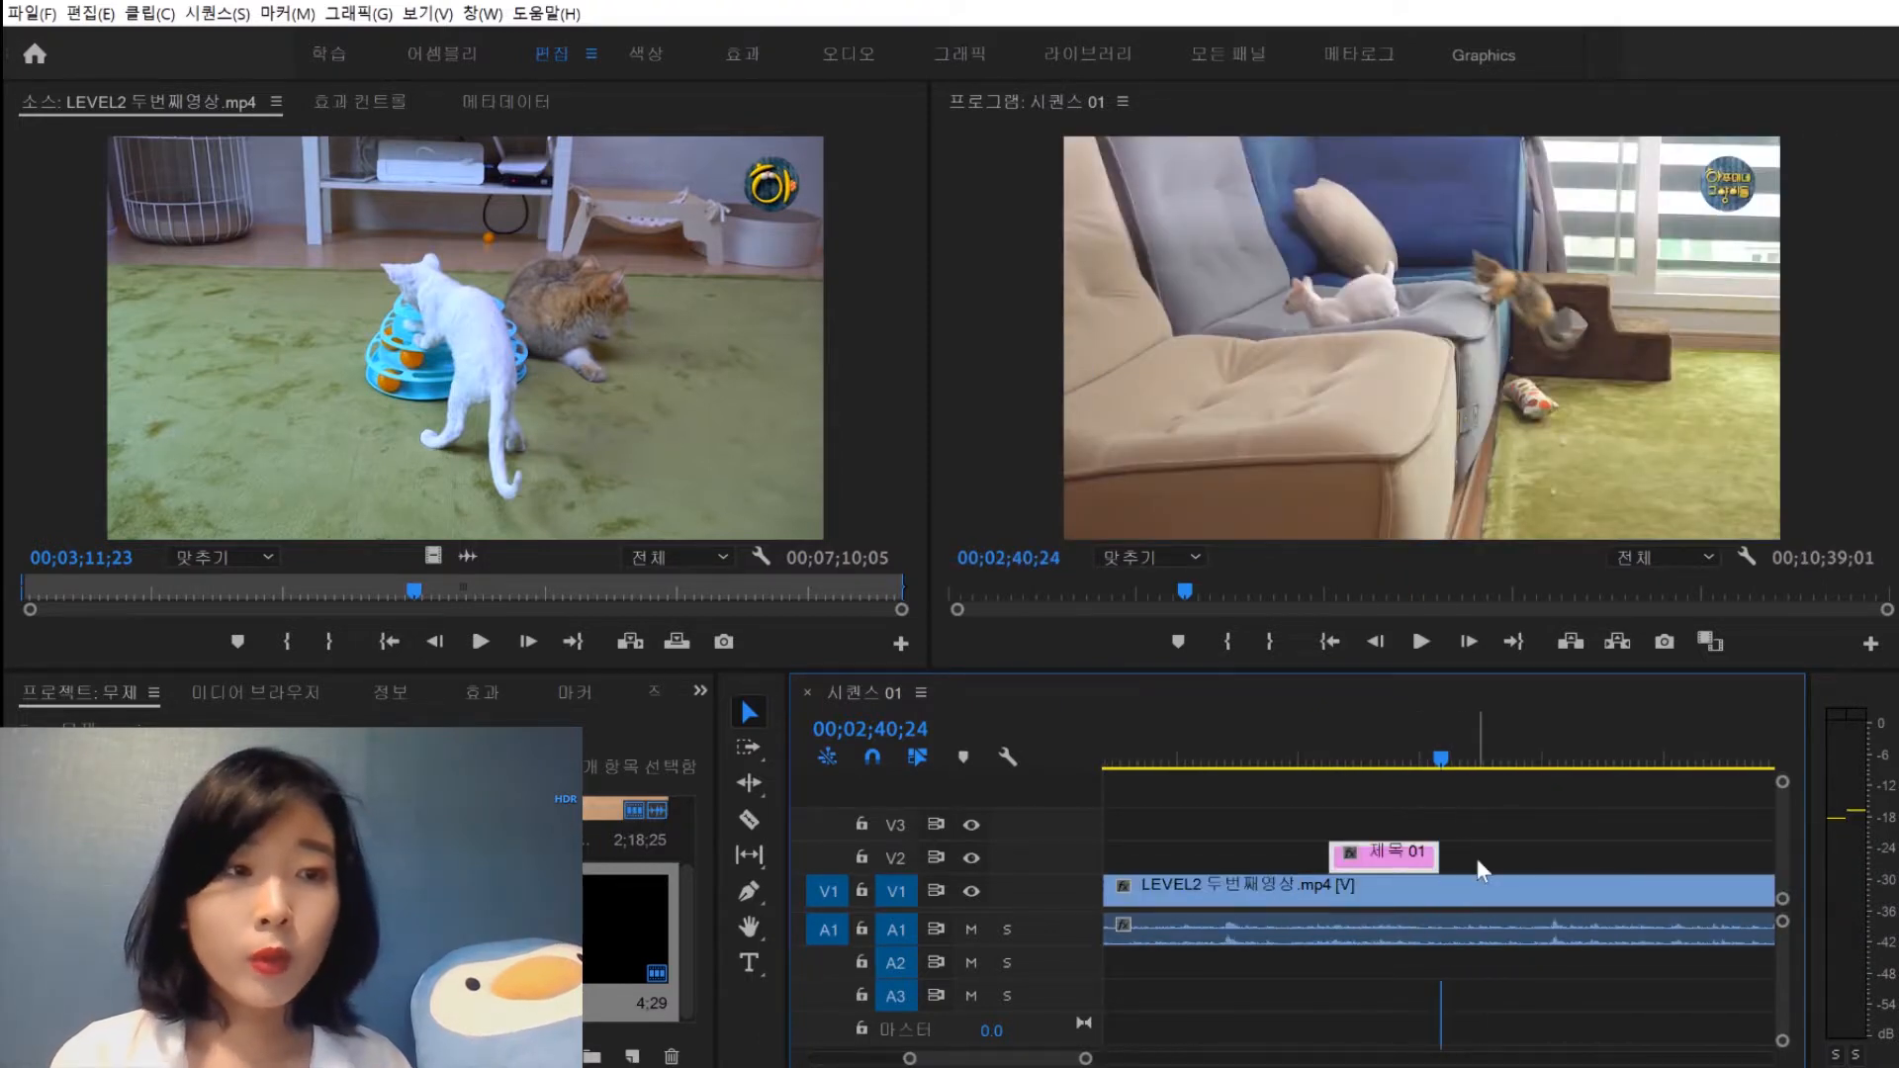
{"action": "scroll", "coordinate": [1402, 884], "scroll_direction": "up", "scroll_amount": 3}
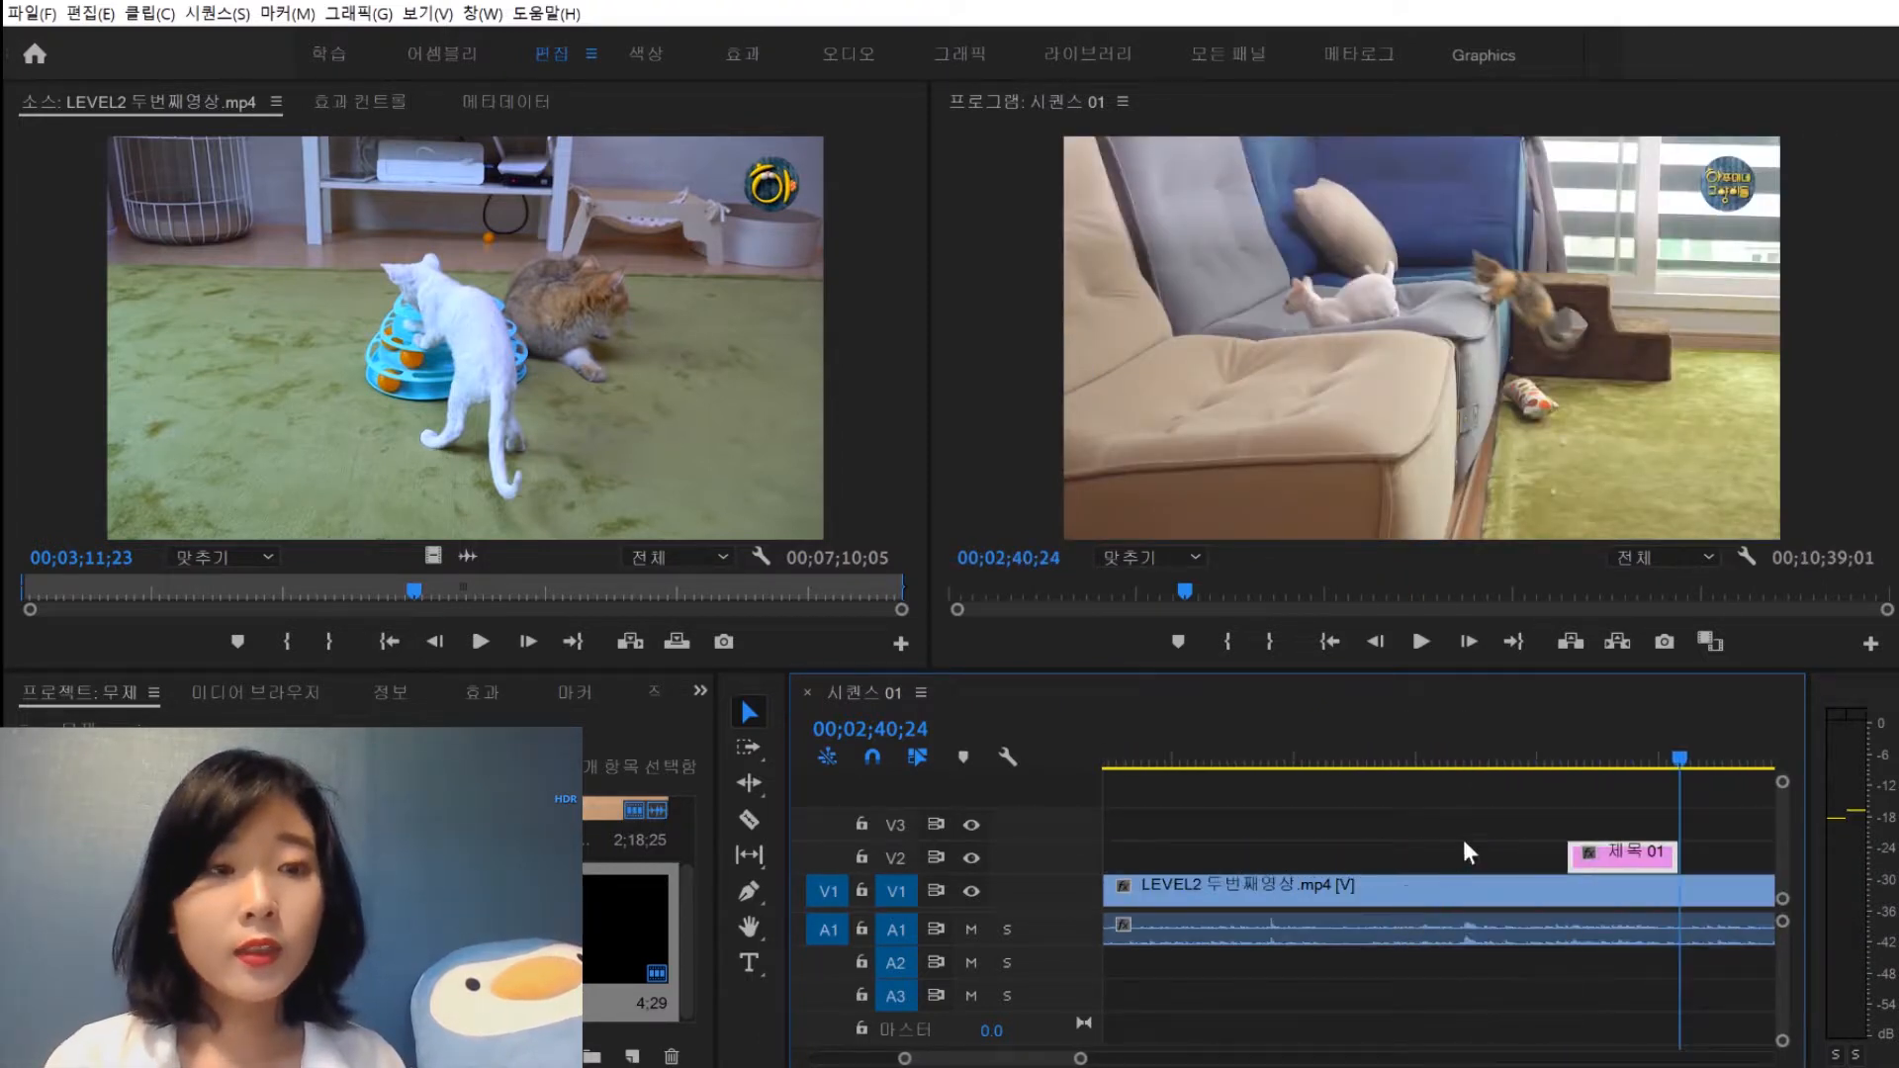
Duplicate the shortened 제목 01 clip to an earlier spot on track V2 and open the copy in the title editor
{"action": "left_click_drag", "start_coordinate": [1592, 856], "coordinate": [1404, 867]}
{"action": "left_click", "coordinate": [1365, 727]}
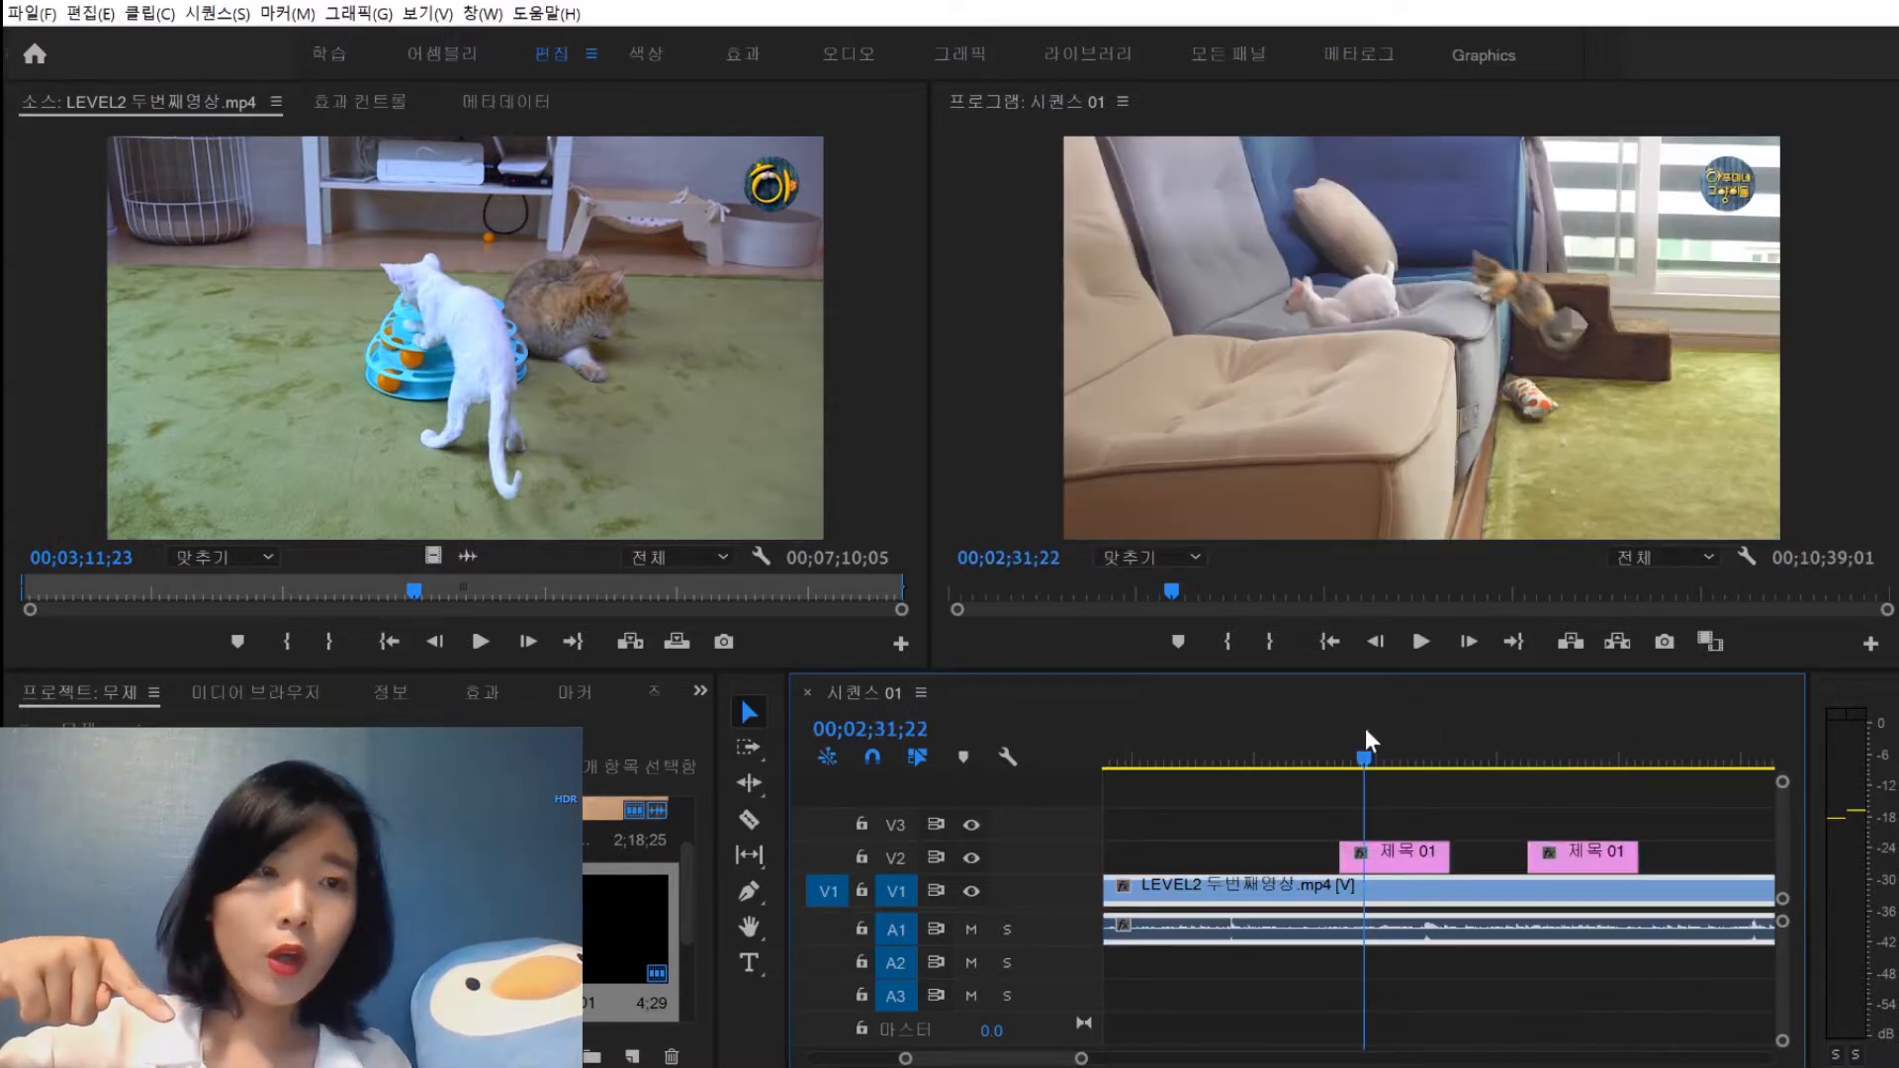
{"action": "left_click", "coordinate": [1410, 739]}
{"action": "left_click_drag", "start_coordinate": [1383, 751], "coordinate": [1408, 785]}
{"action": "double_click", "coordinate": [1397, 857]}
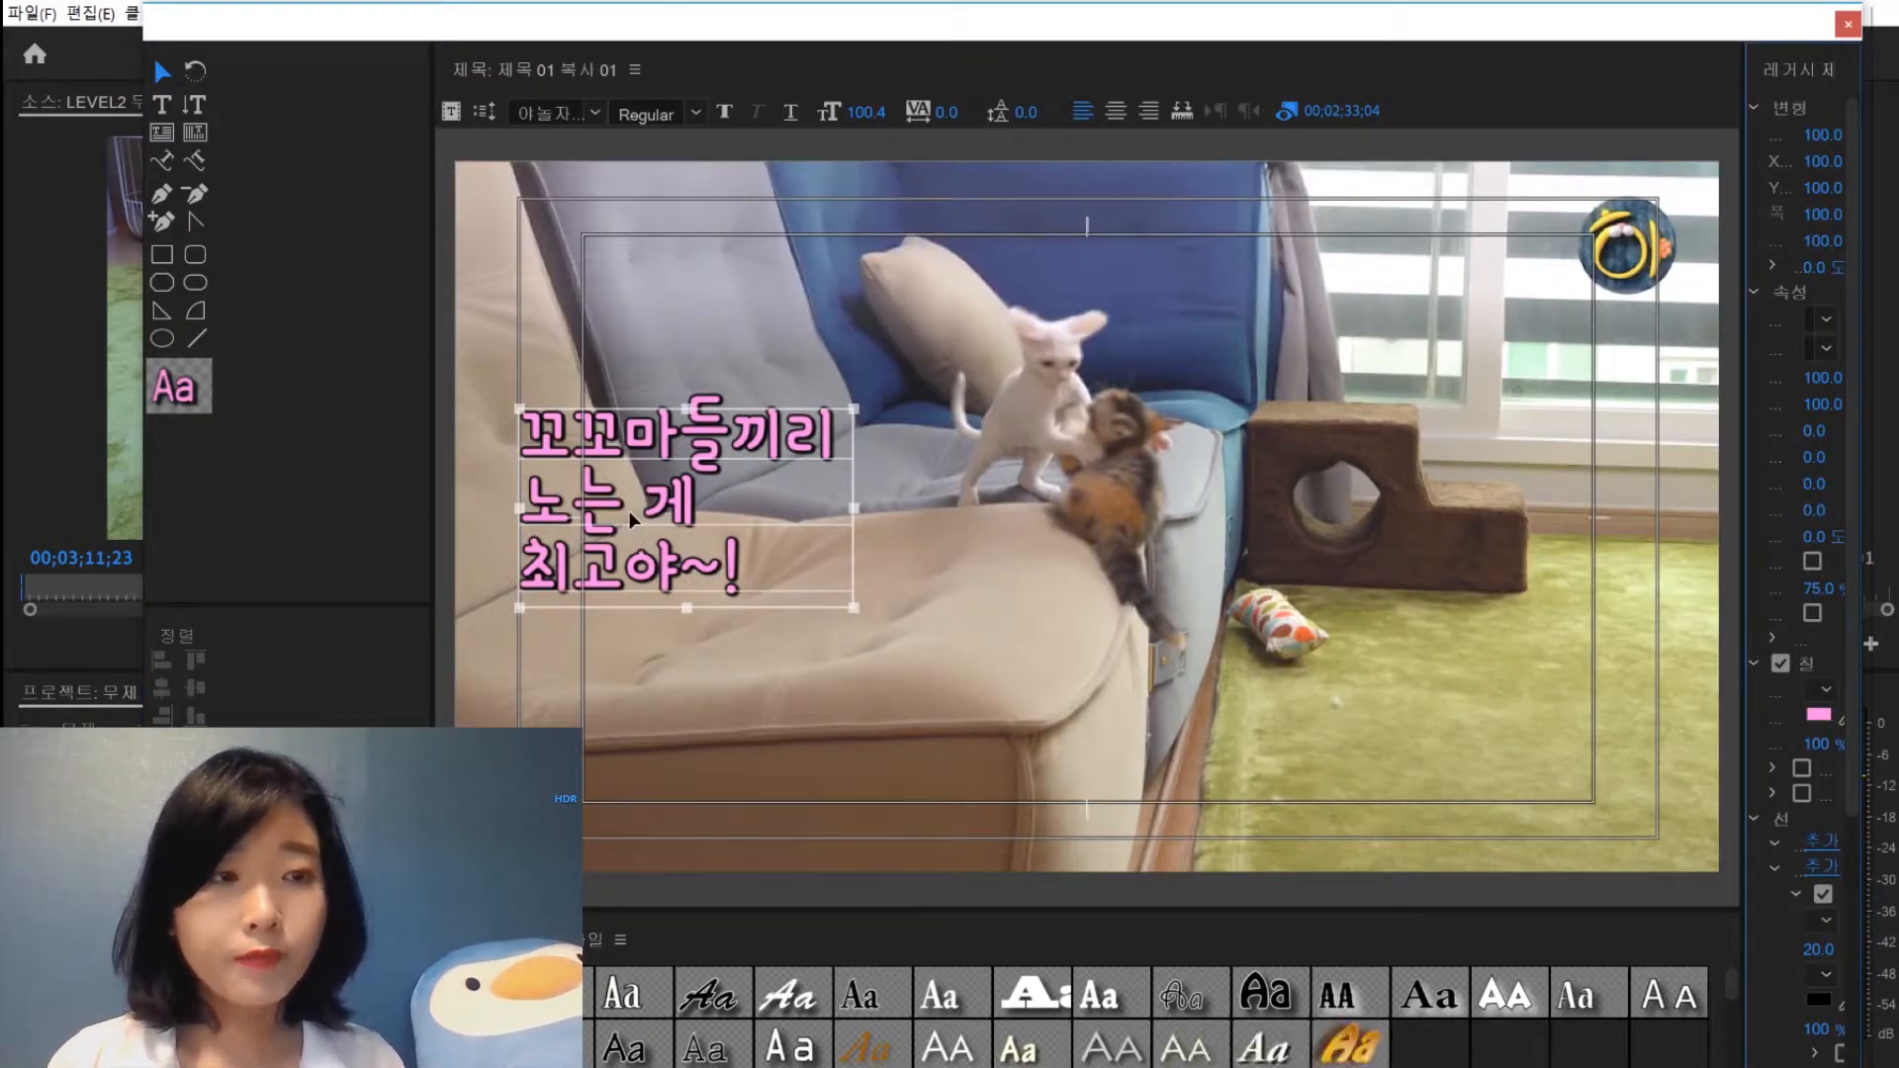
Replace the copied title's text with the three lines "역시 / 둘이 함께 데려오길 / 잘했다니까~!", set its line spacing to 30, and close the editor
{"action": "double_click", "coordinate": [547, 447]}
{"action": "left_click_drag", "start_coordinate": [526, 427], "coordinate": [819, 655]}
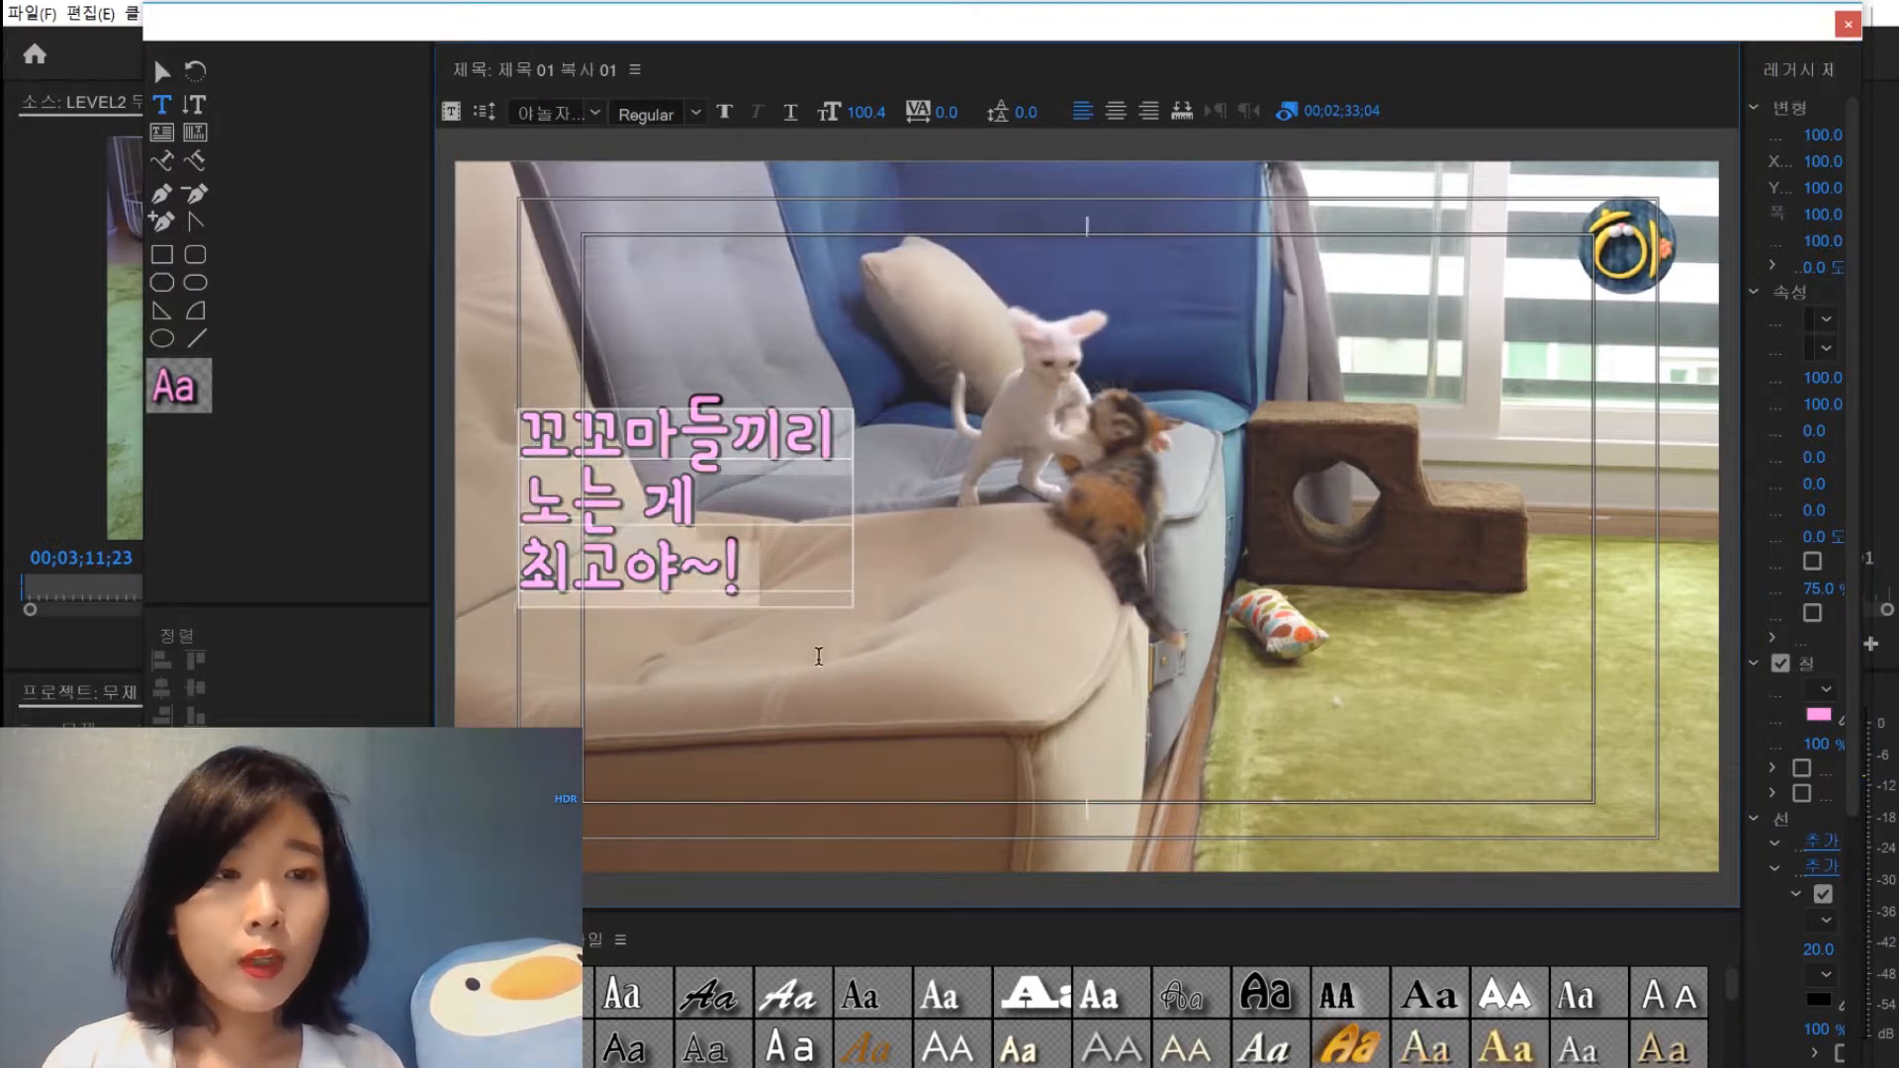
{"action": "type", "text": "ㅋ ㄱ시"}
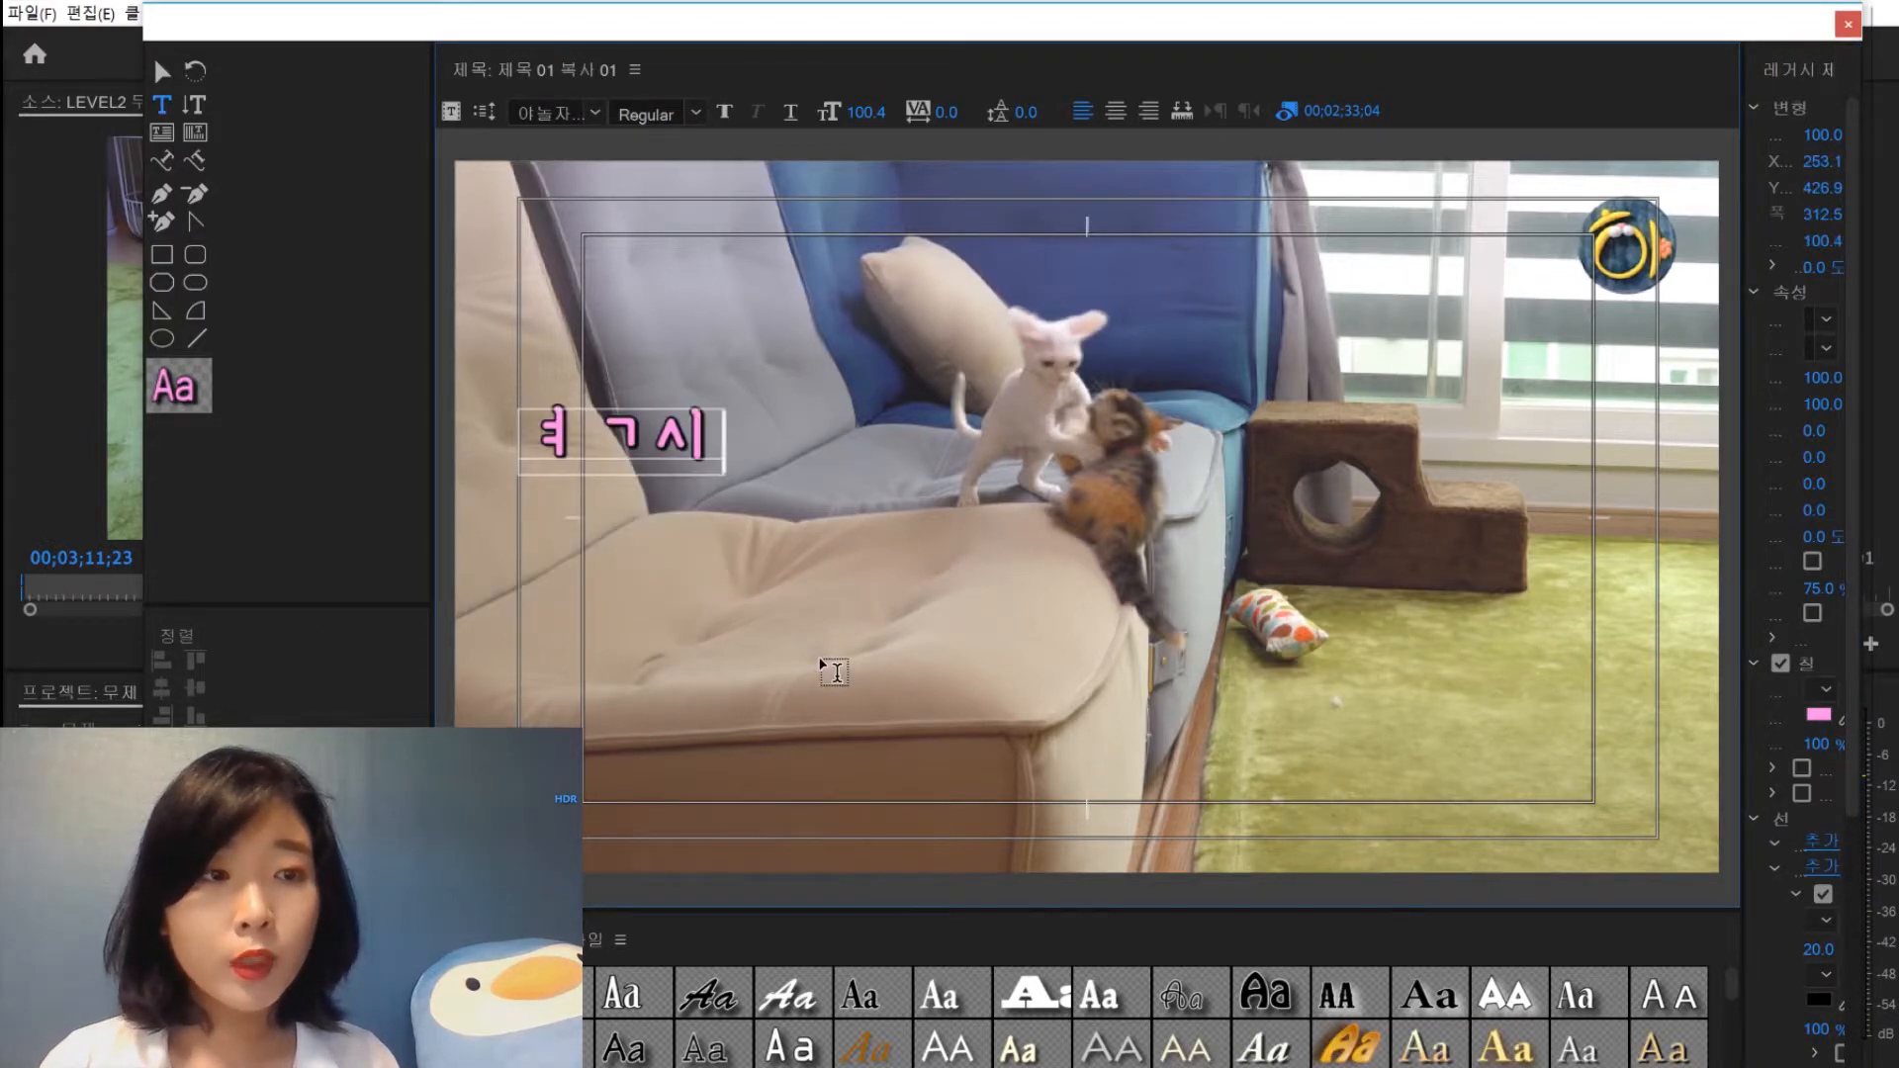
{"action": "key", "text": "ctrl+z"}
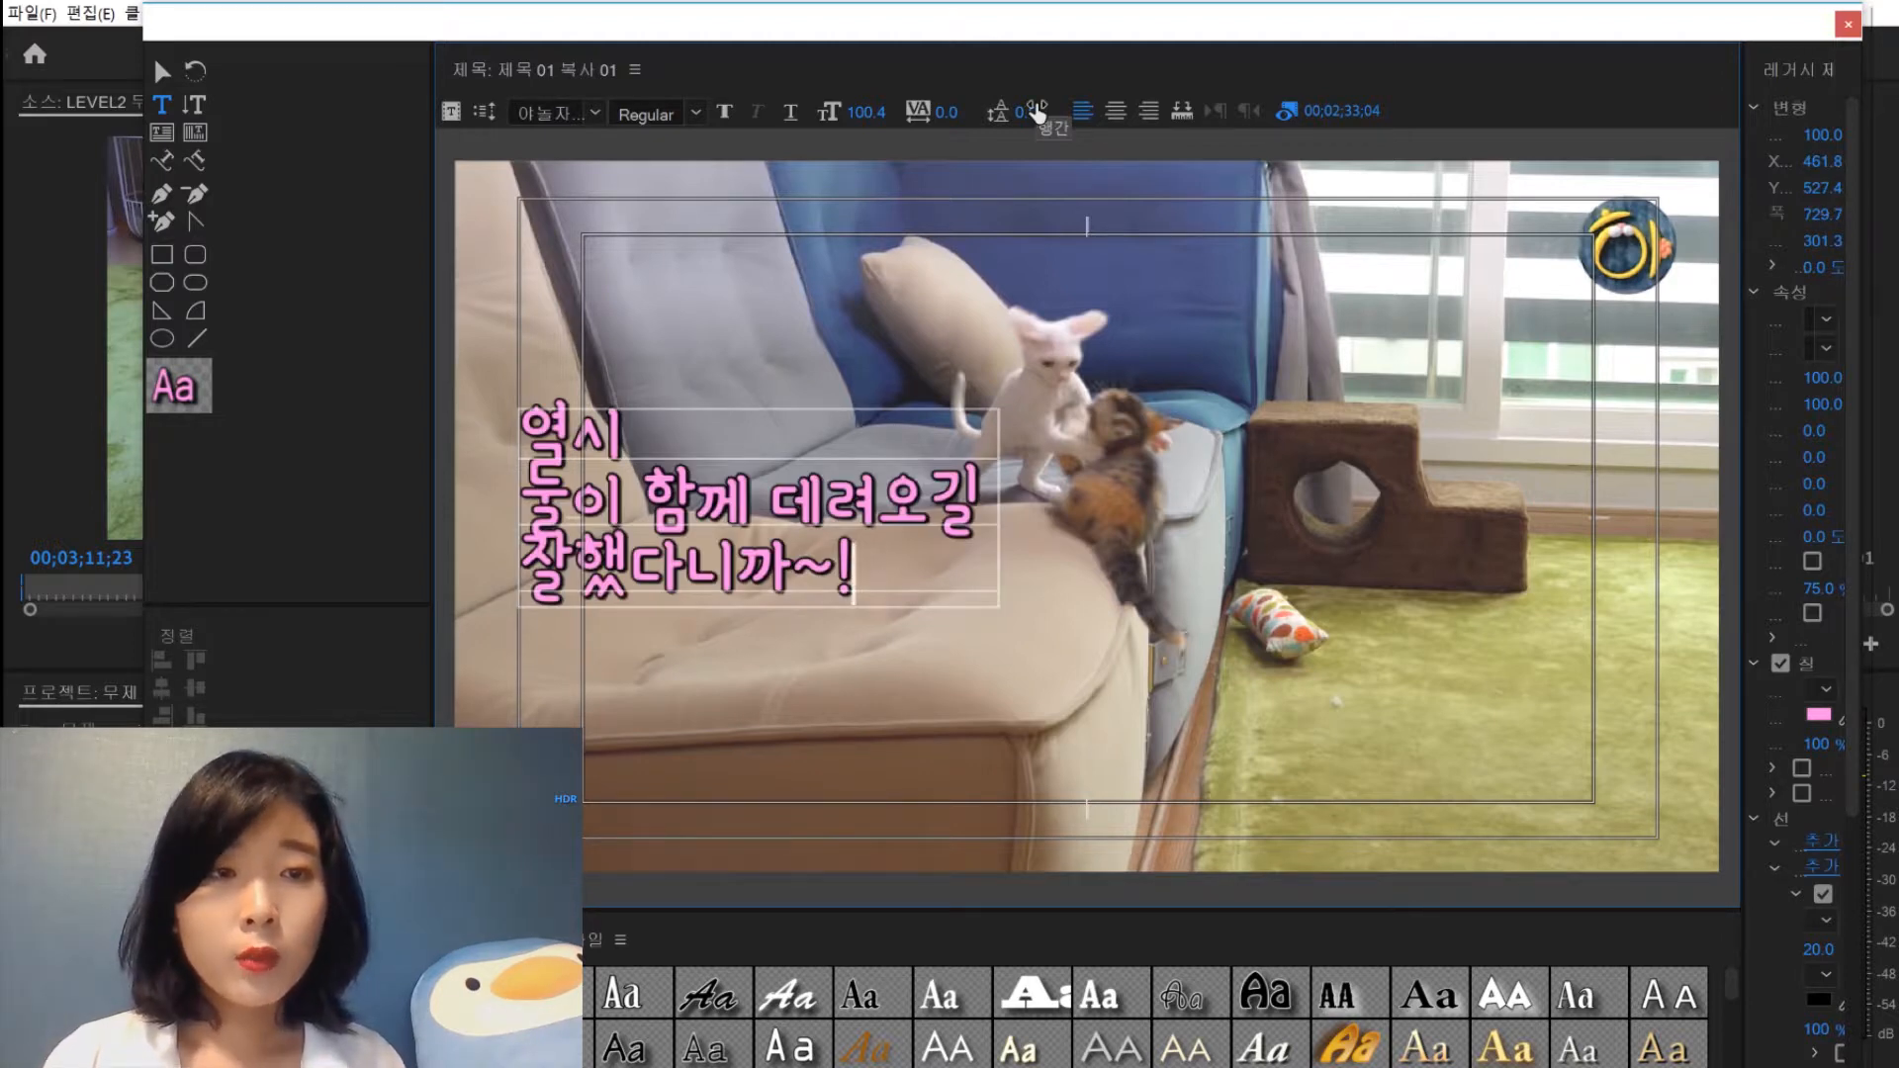
{"action": "left_click_drag", "start_coordinate": [1025, 112], "coordinate": [1038, 112]}
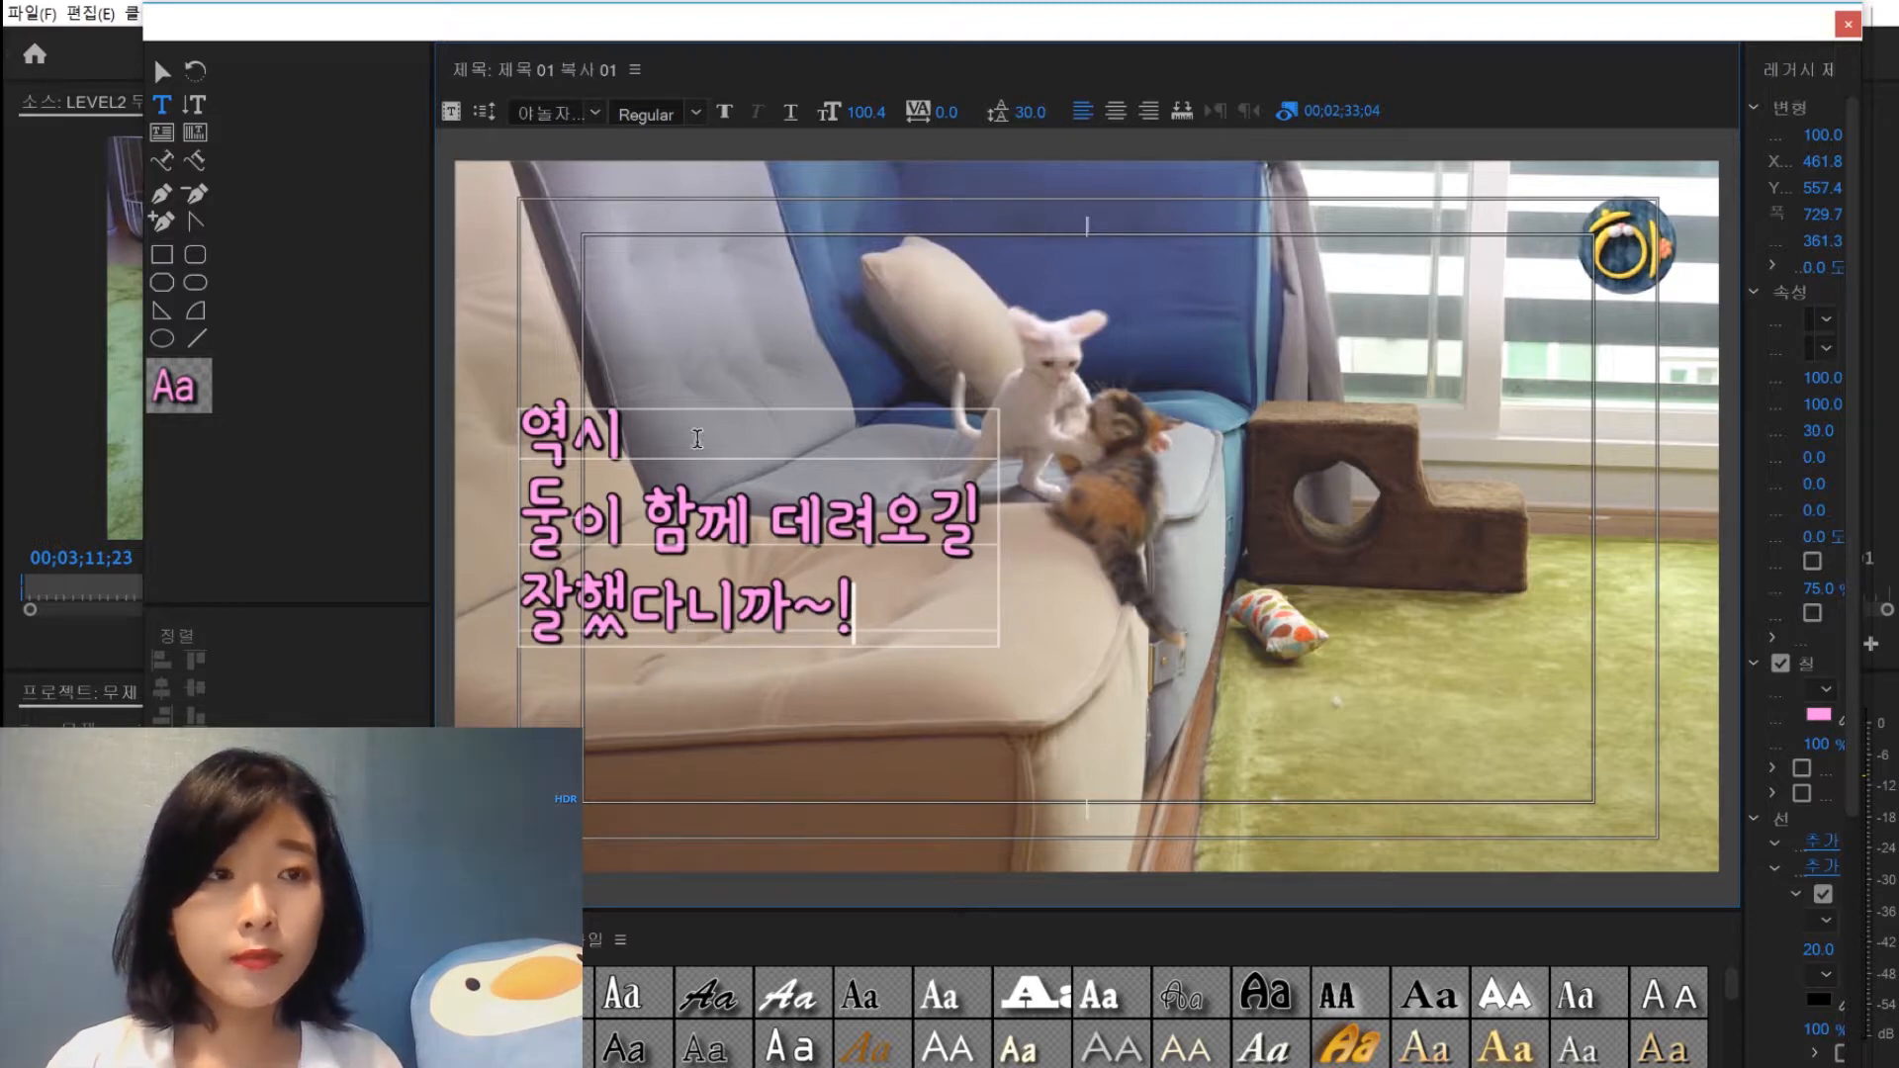
{"action": "left_click", "coordinate": [1847, 25]}
Compare the two title clips in the preview and rename the copied title clip on the timeline as 역시
{"action": "left_click", "coordinate": [1544, 761]}
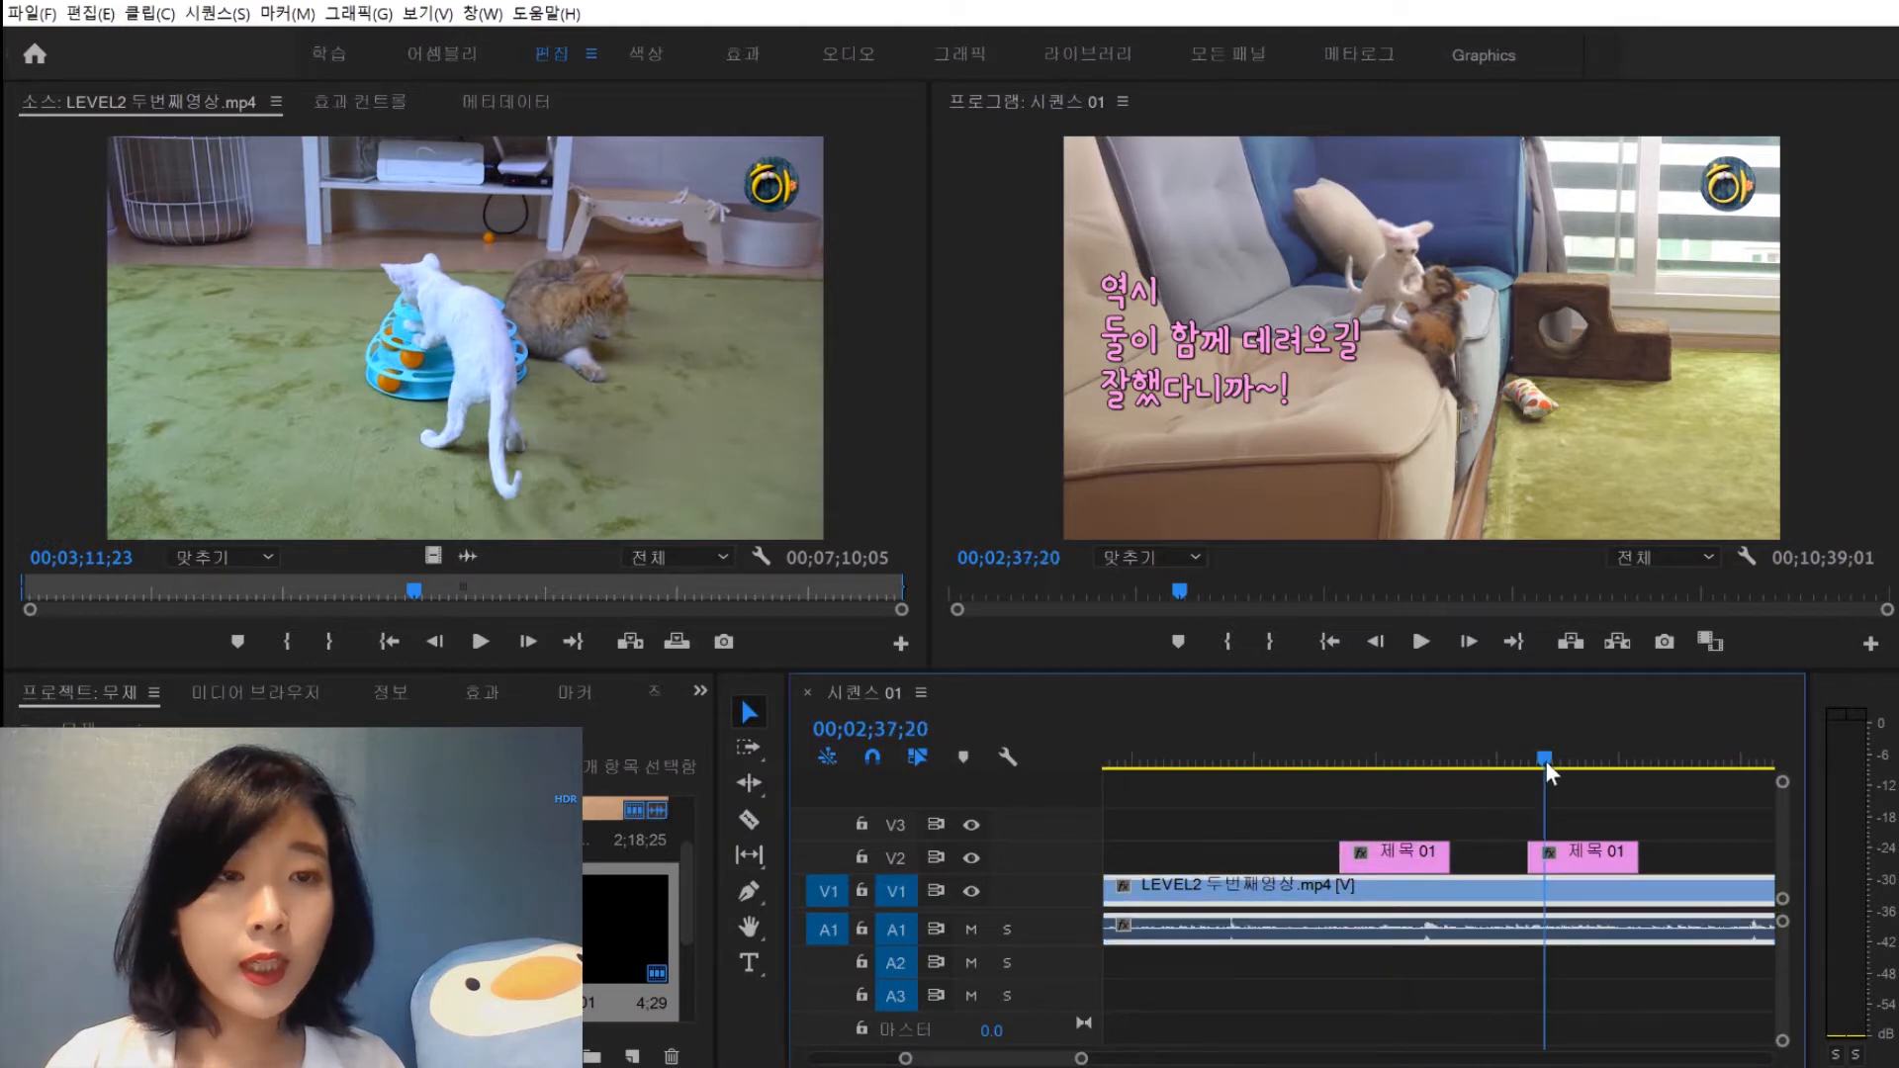
{"action": "left_click", "coordinate": [1390, 744]}
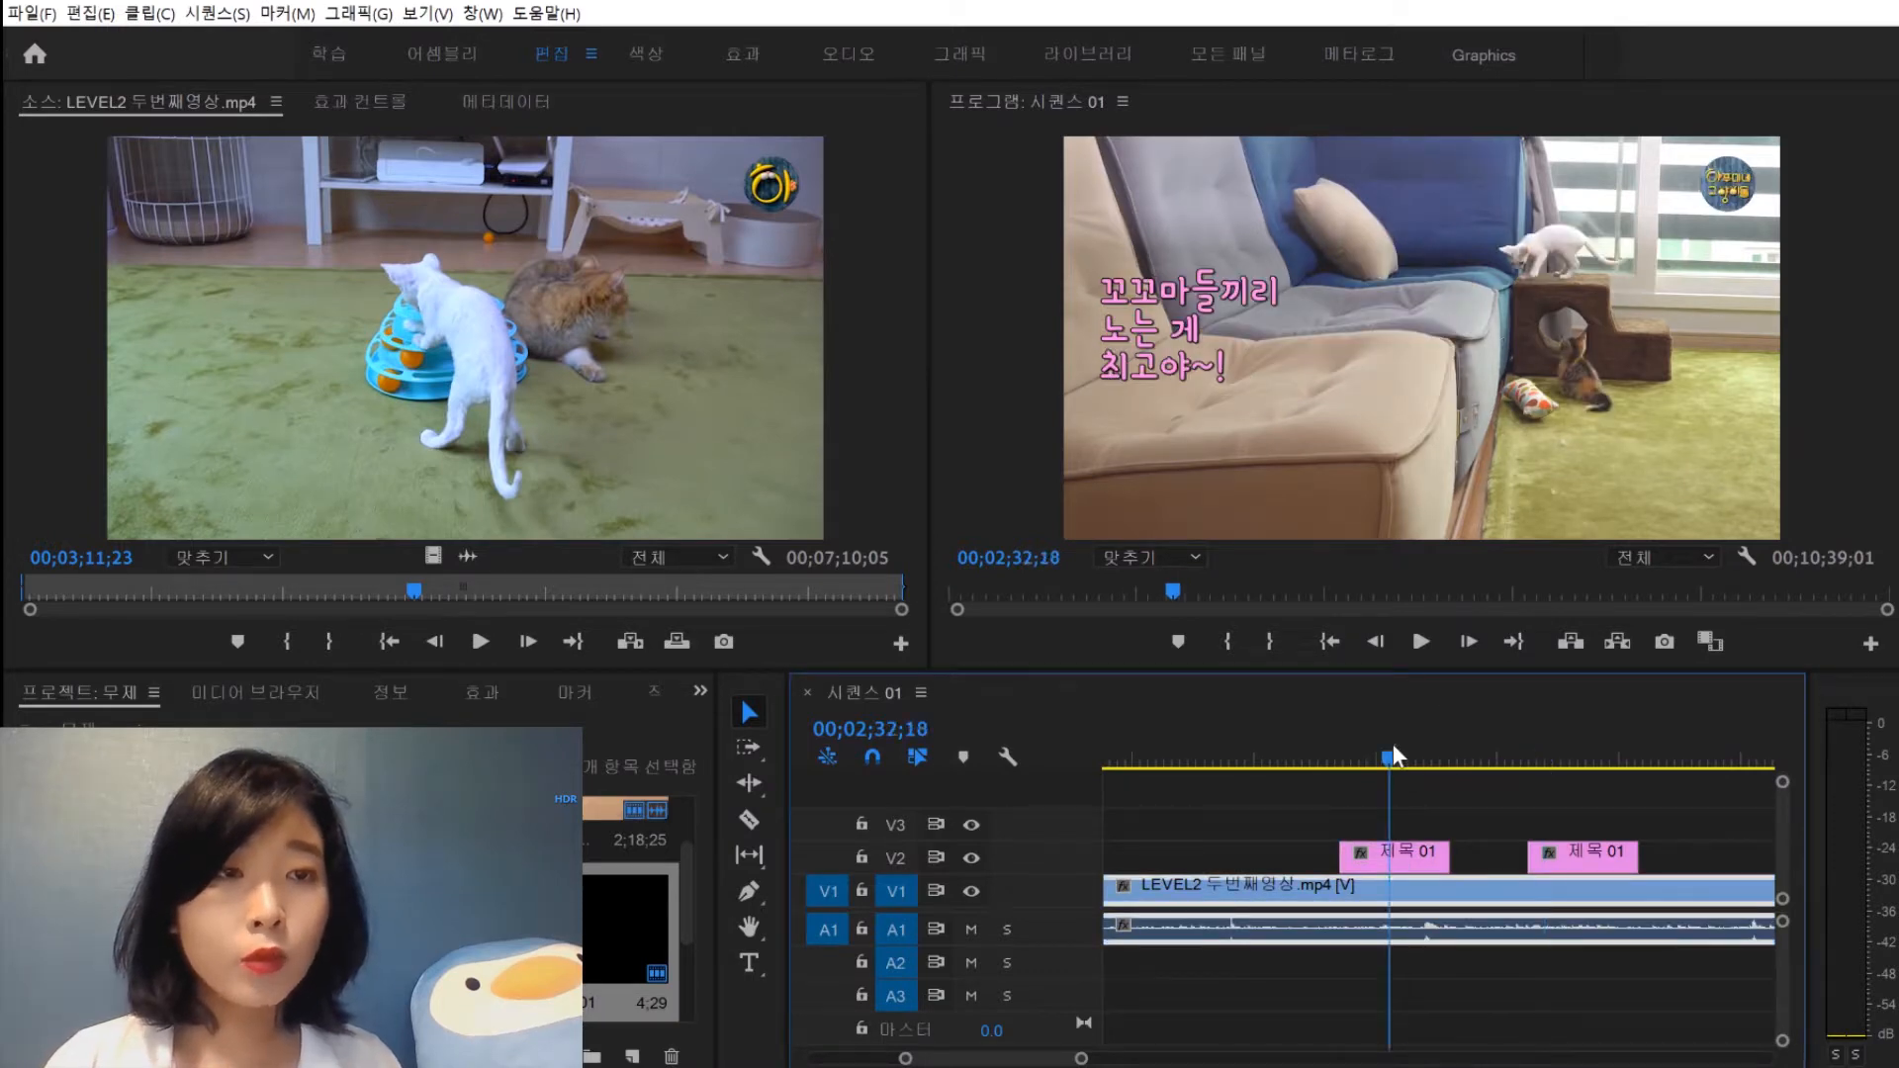
{"action": "left_click", "coordinate": [1422, 856]}
{"action": "right_click", "coordinate": [1422, 856]}
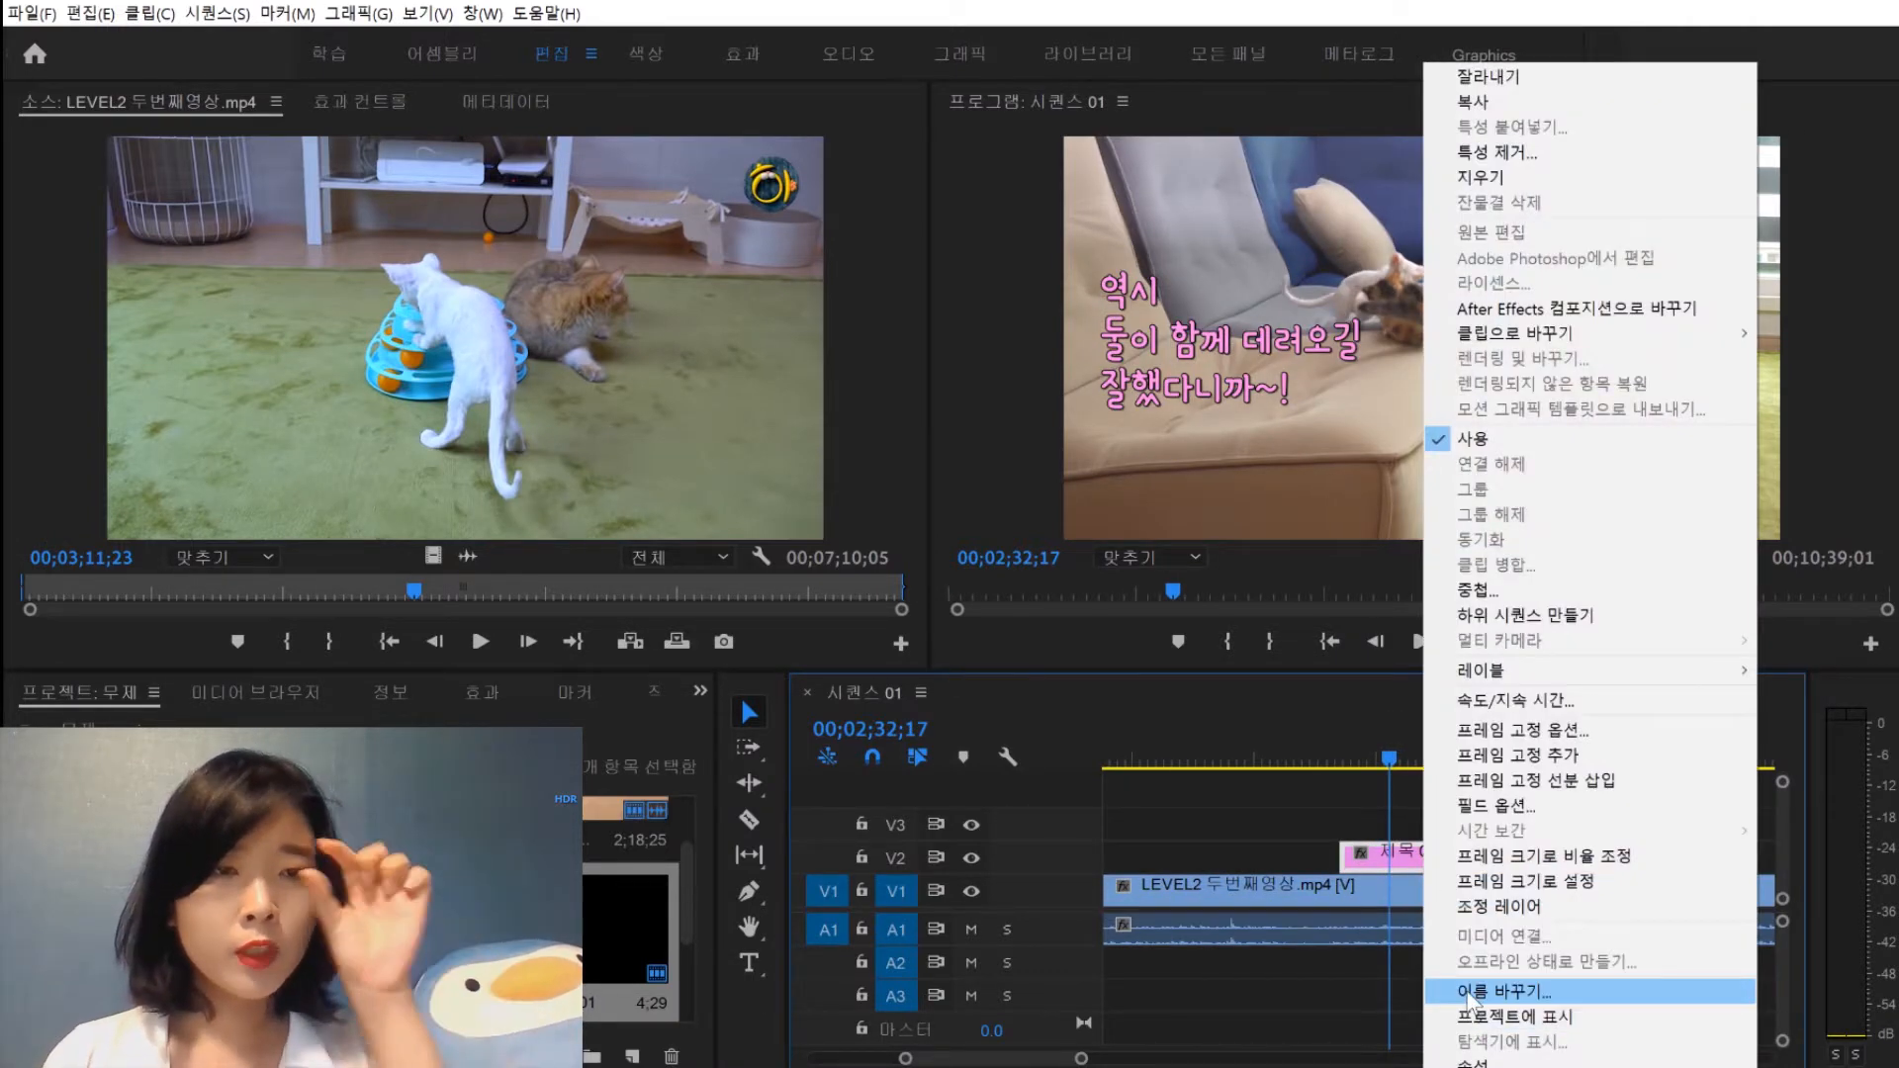
{"action": "left_click", "coordinate": [1582, 970]}
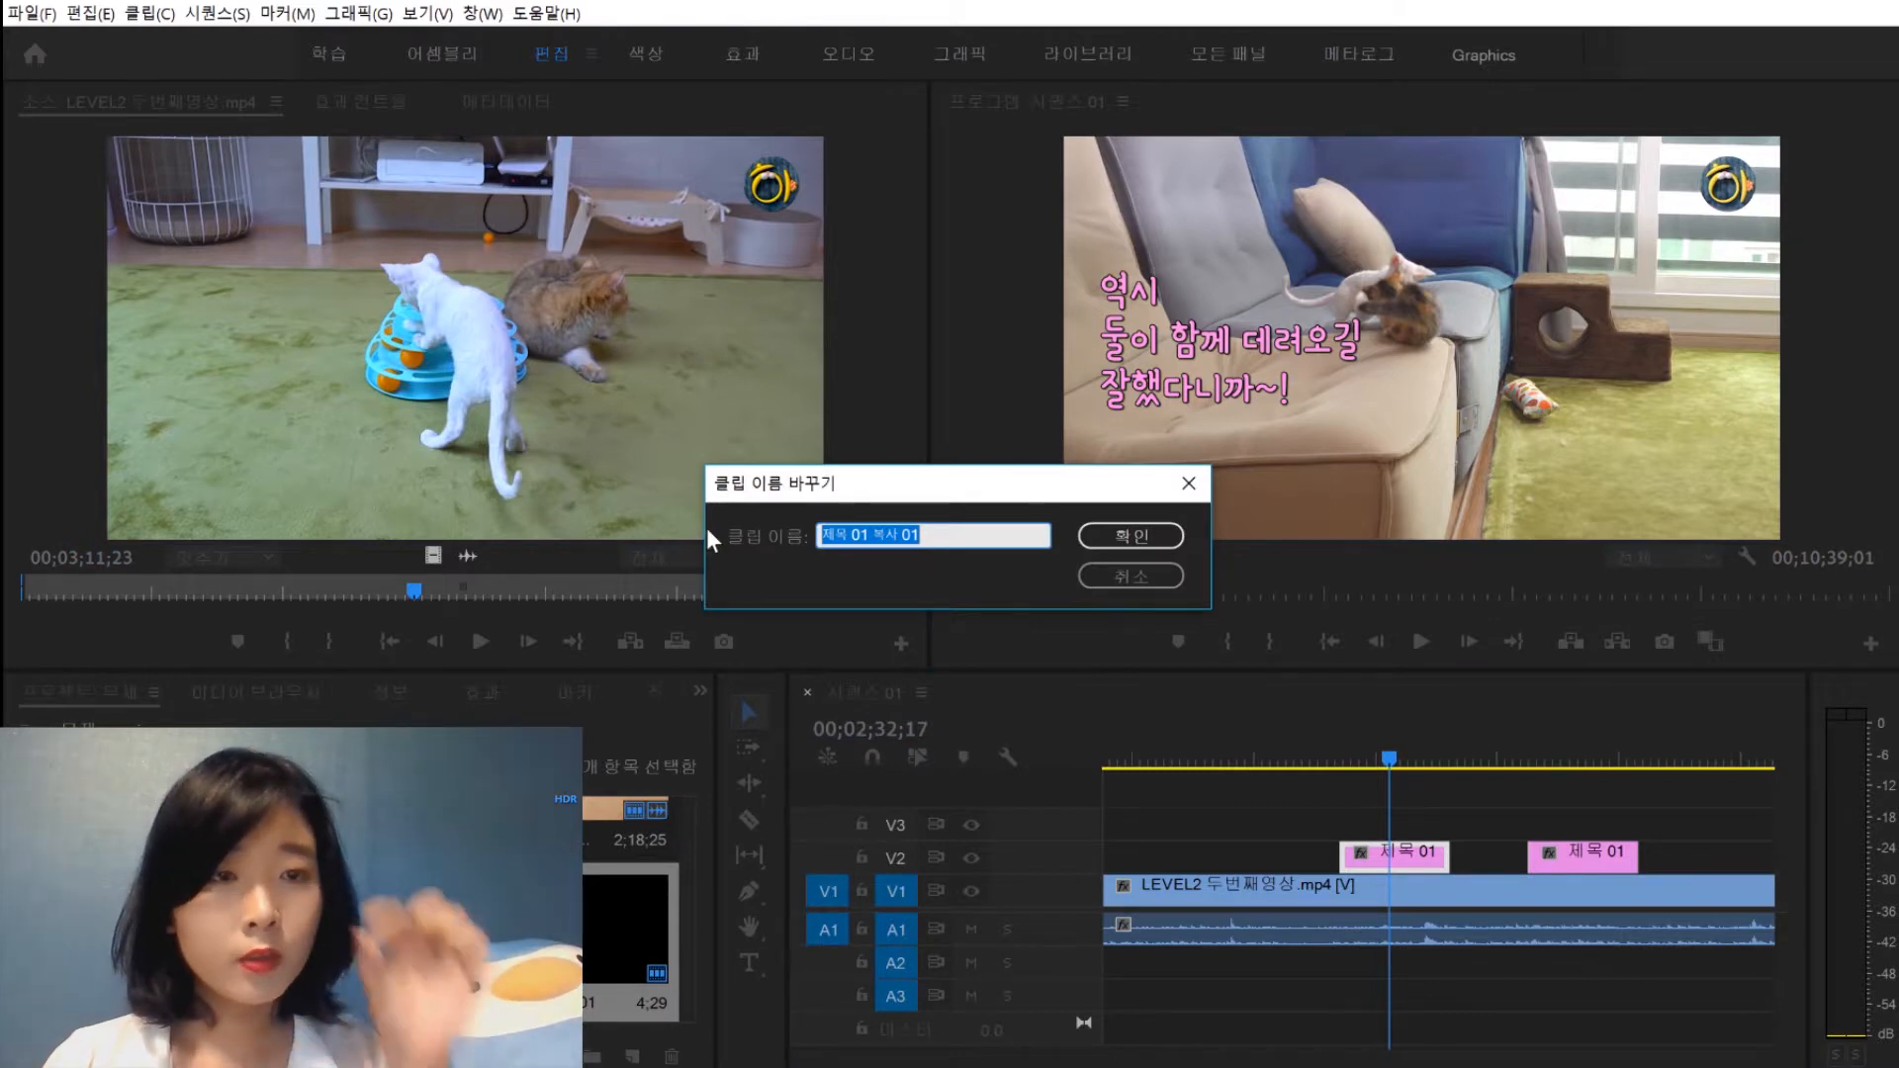
{"action": "type", "text": "역시"}
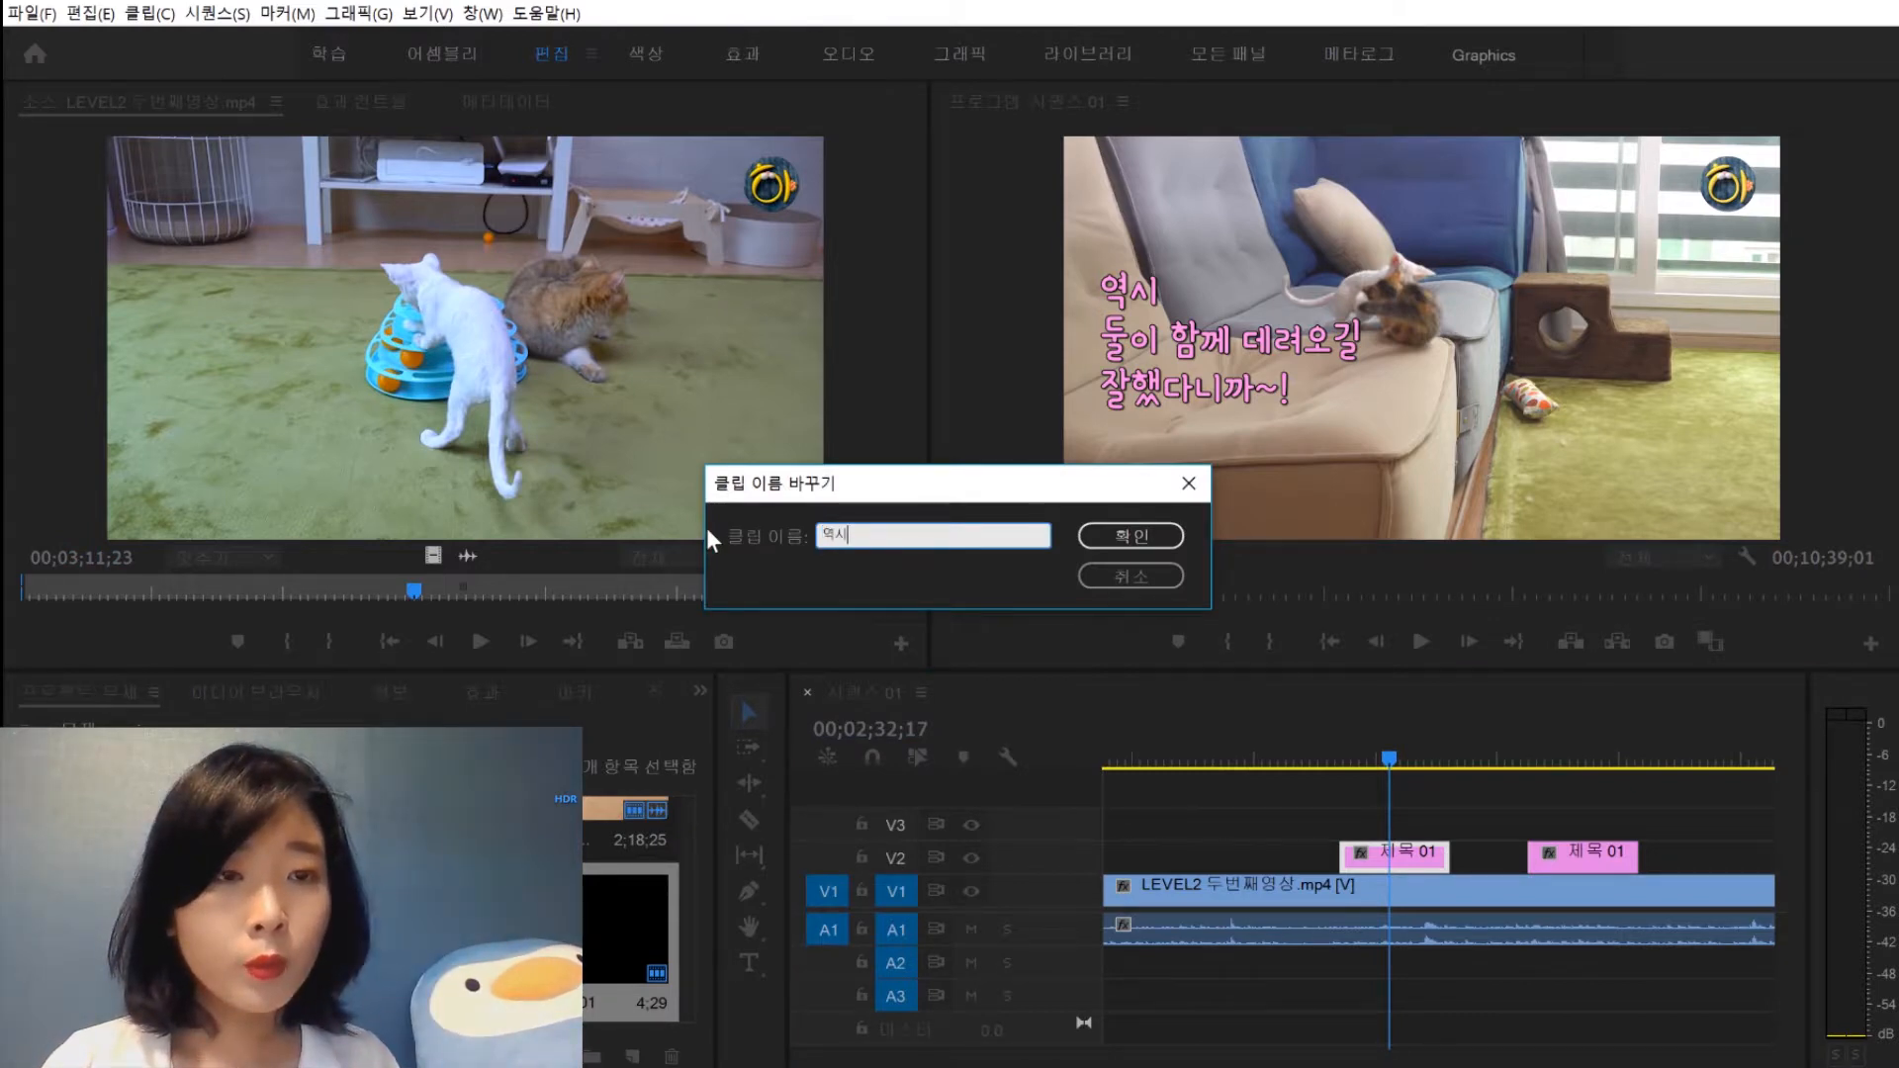
{"action": "key", "text": "Return"}
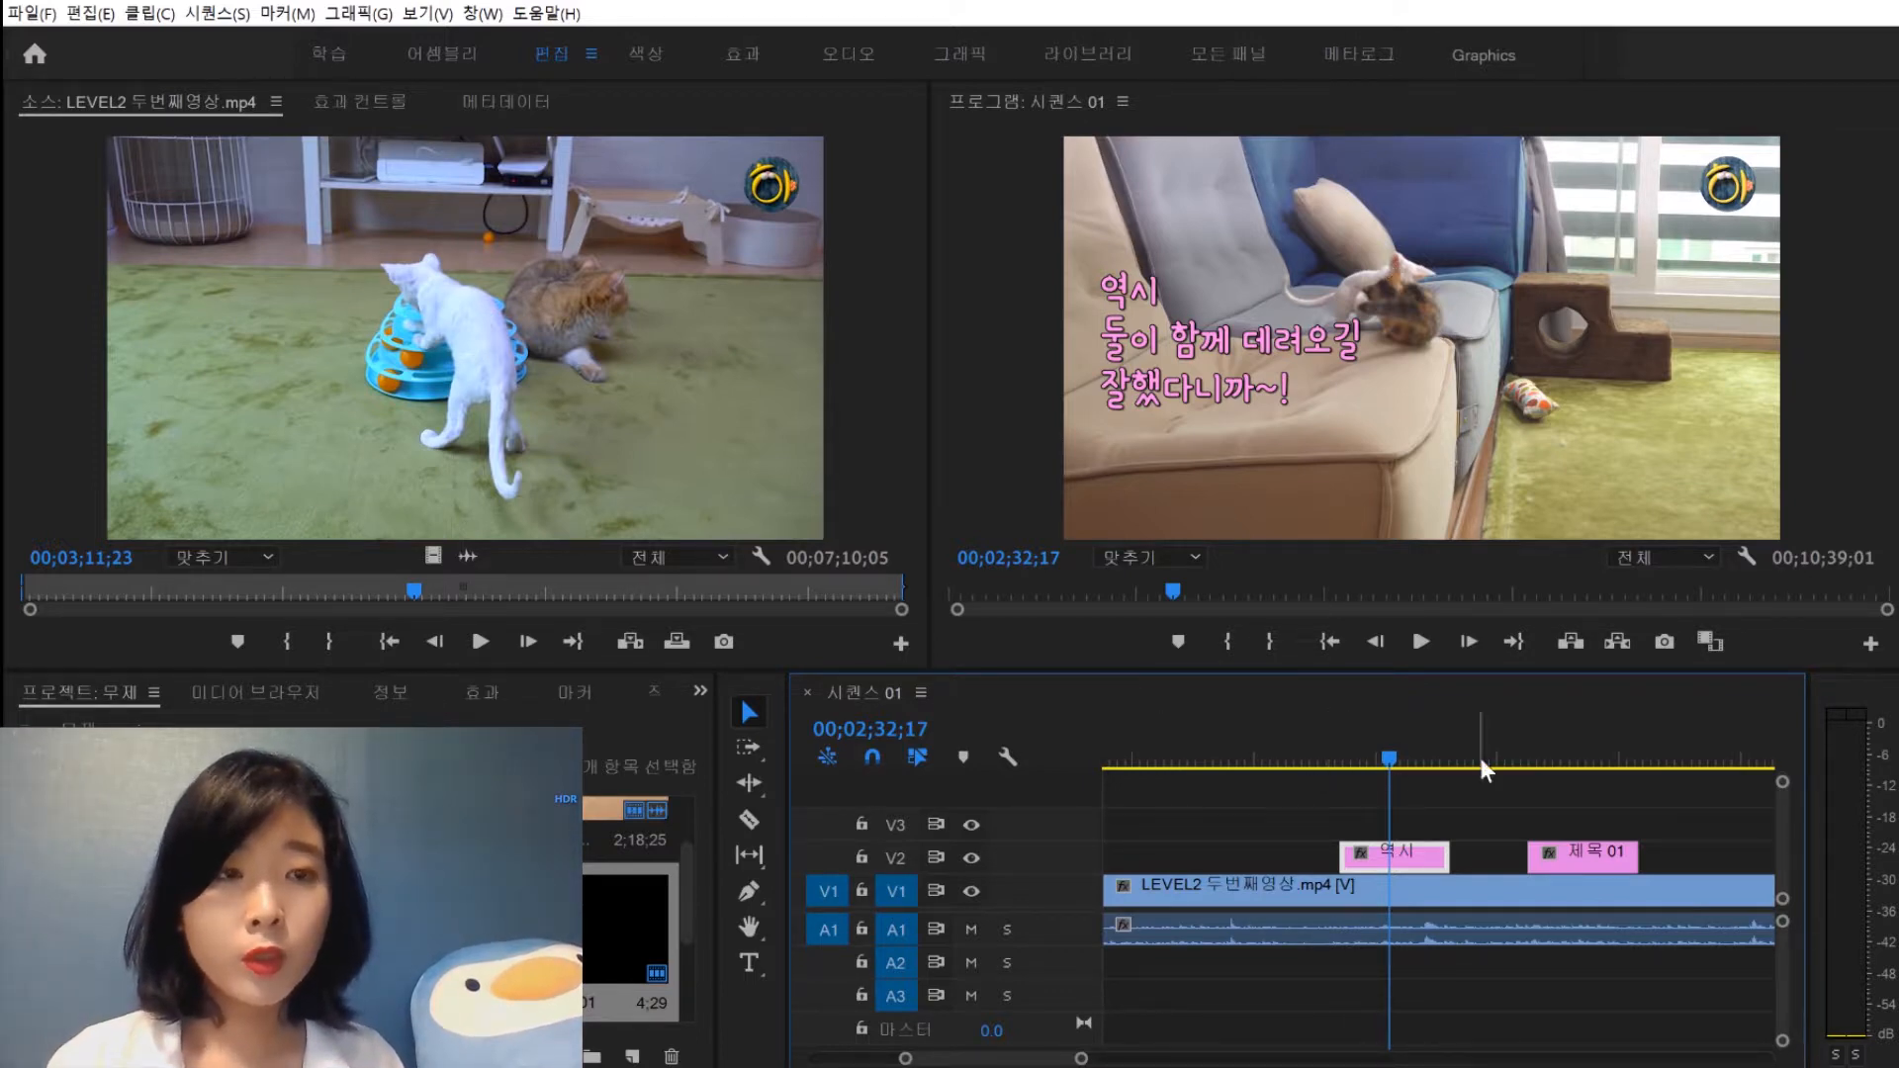
Rename the original 제목 01 clip on track V2 as 꼬꼬마들끼리~
{"action": "left_click", "coordinate": [1554, 759]}
{"action": "right_click", "coordinate": [1568, 865]}
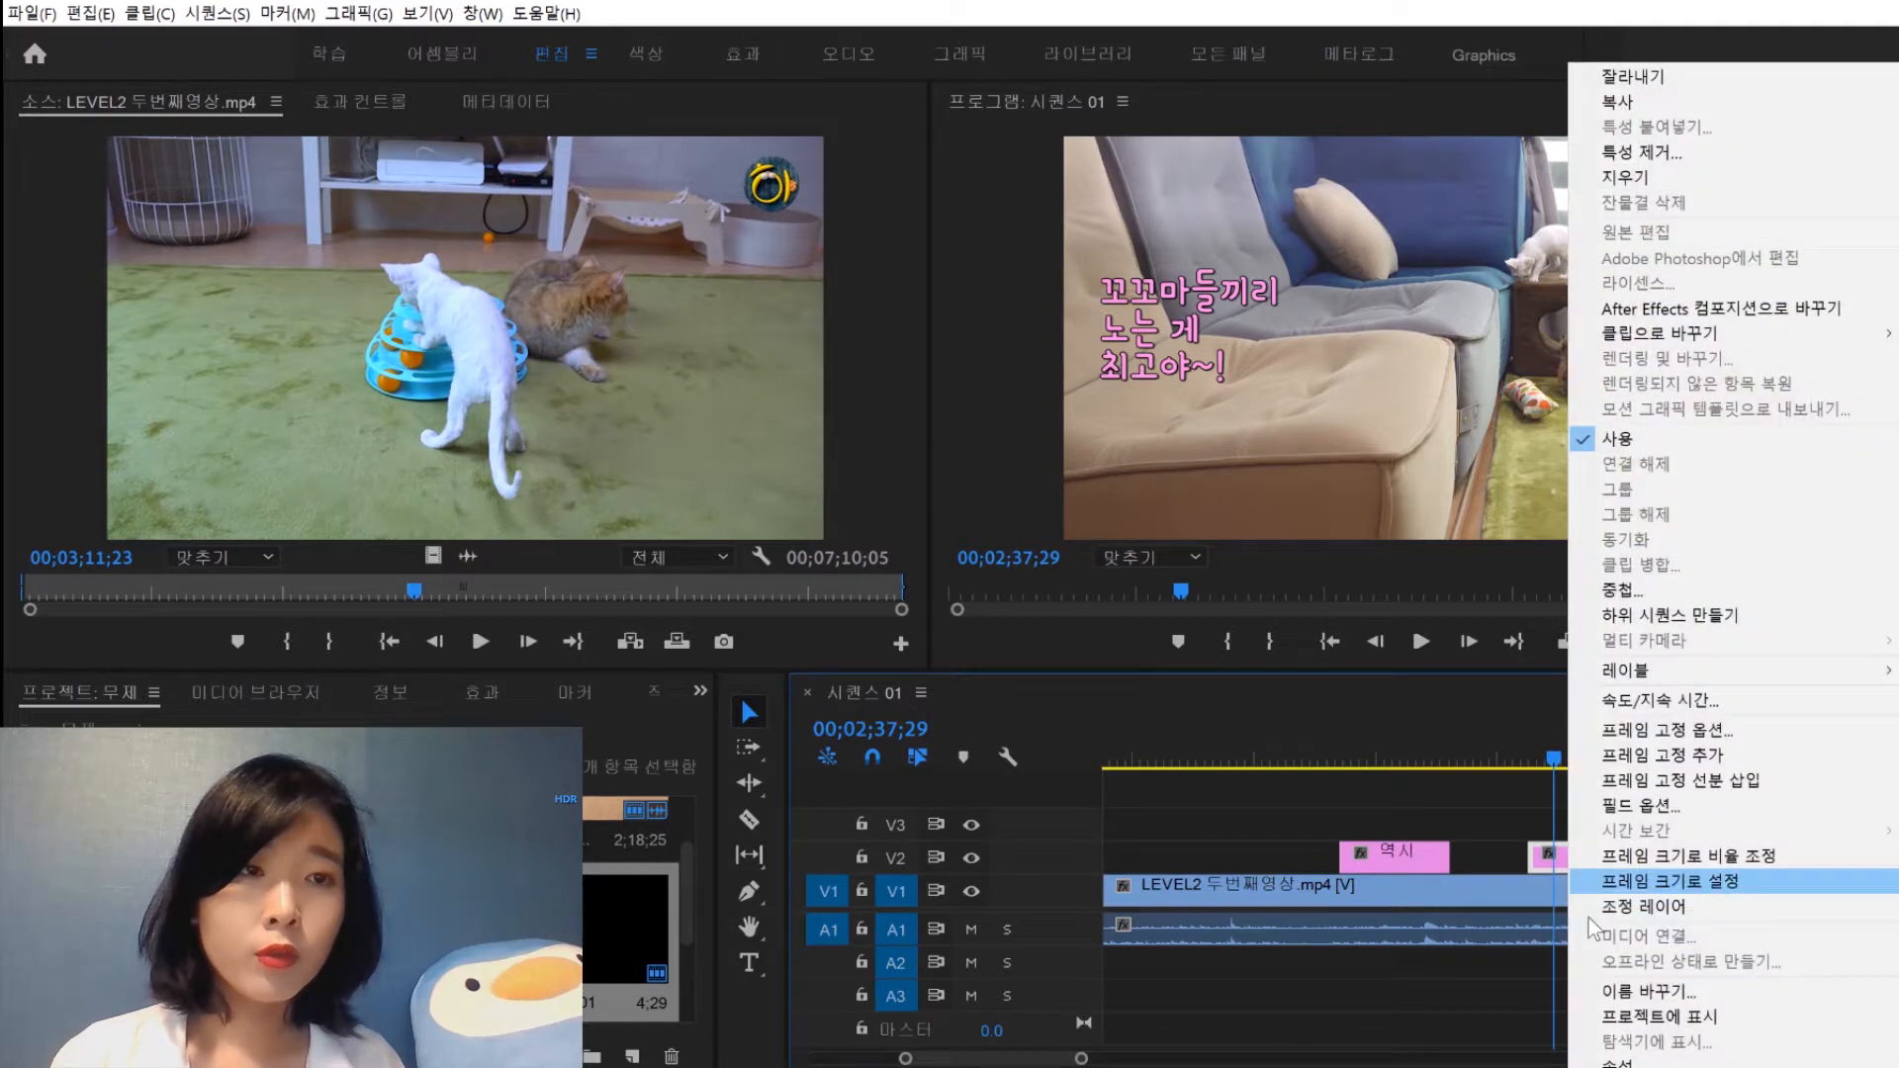
{"action": "type", "text": "꼬꼼마들끼리~"}
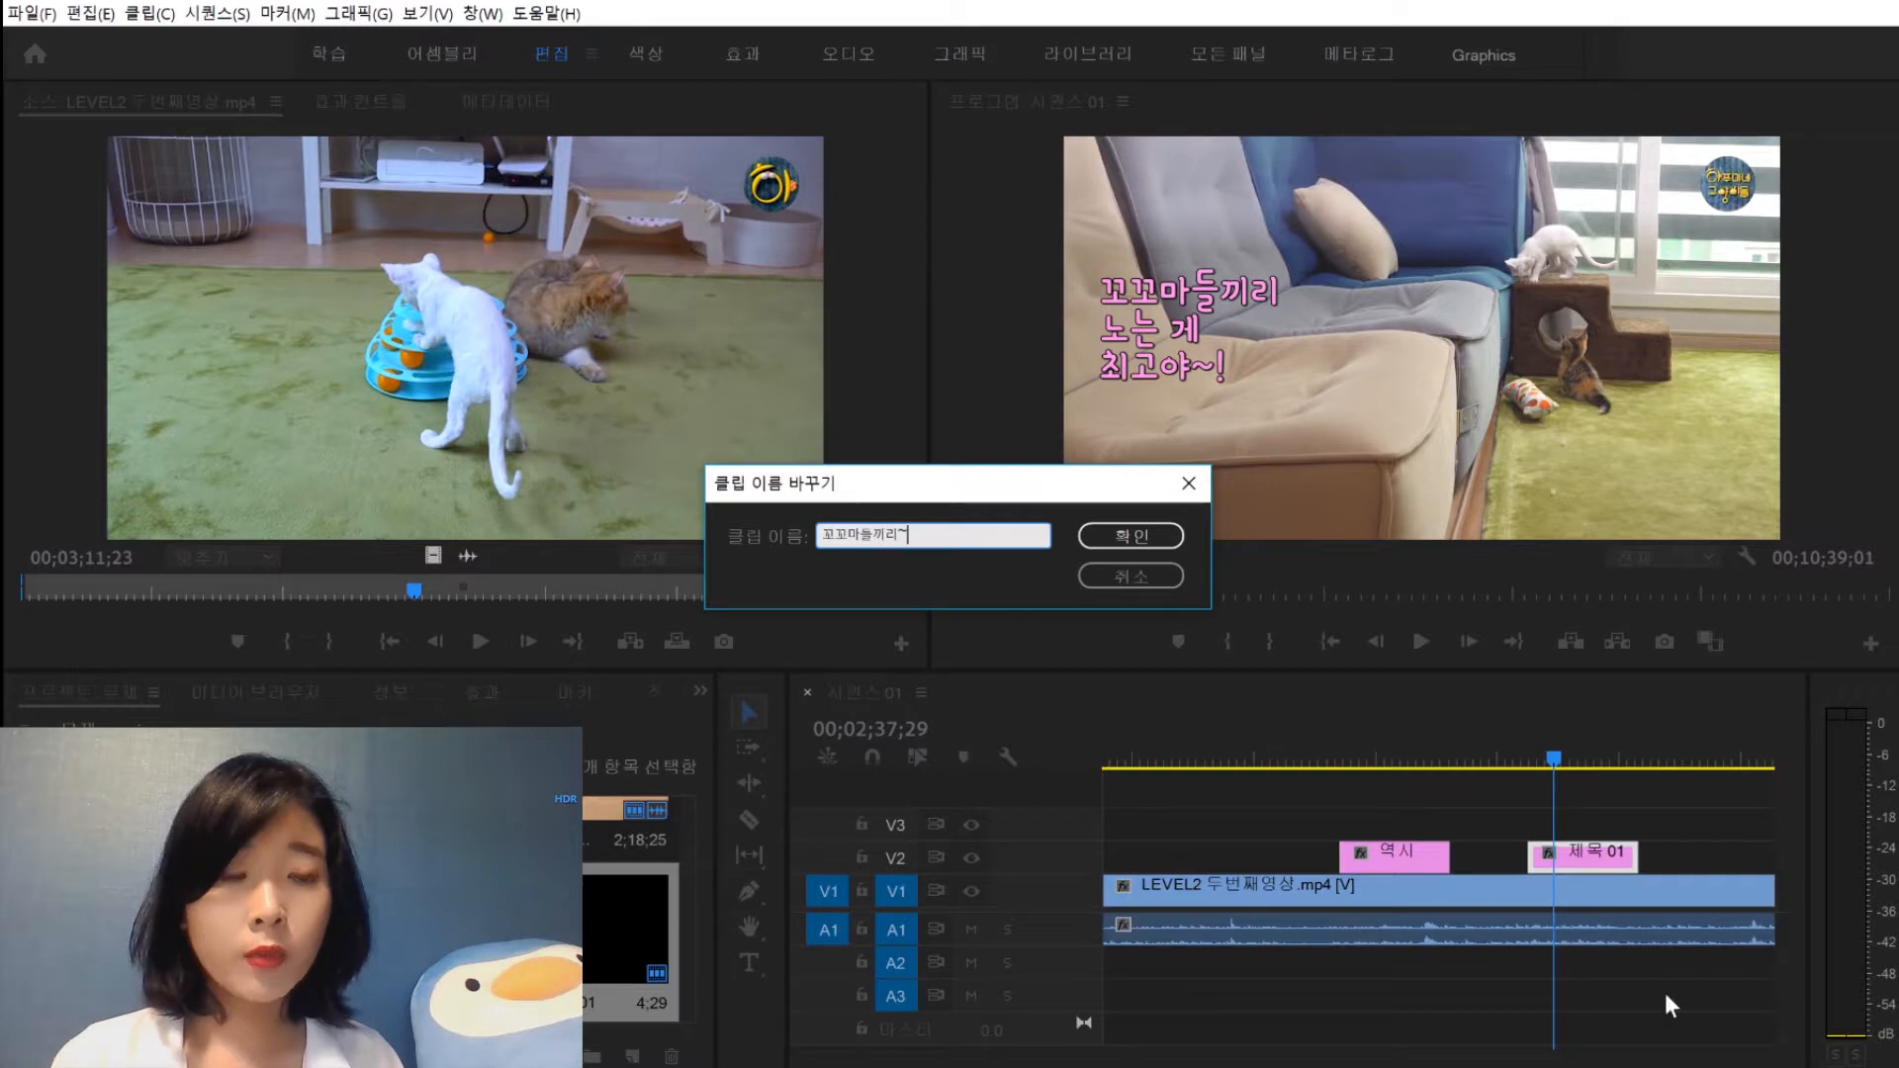
{"action": "key", "text": "Return"}
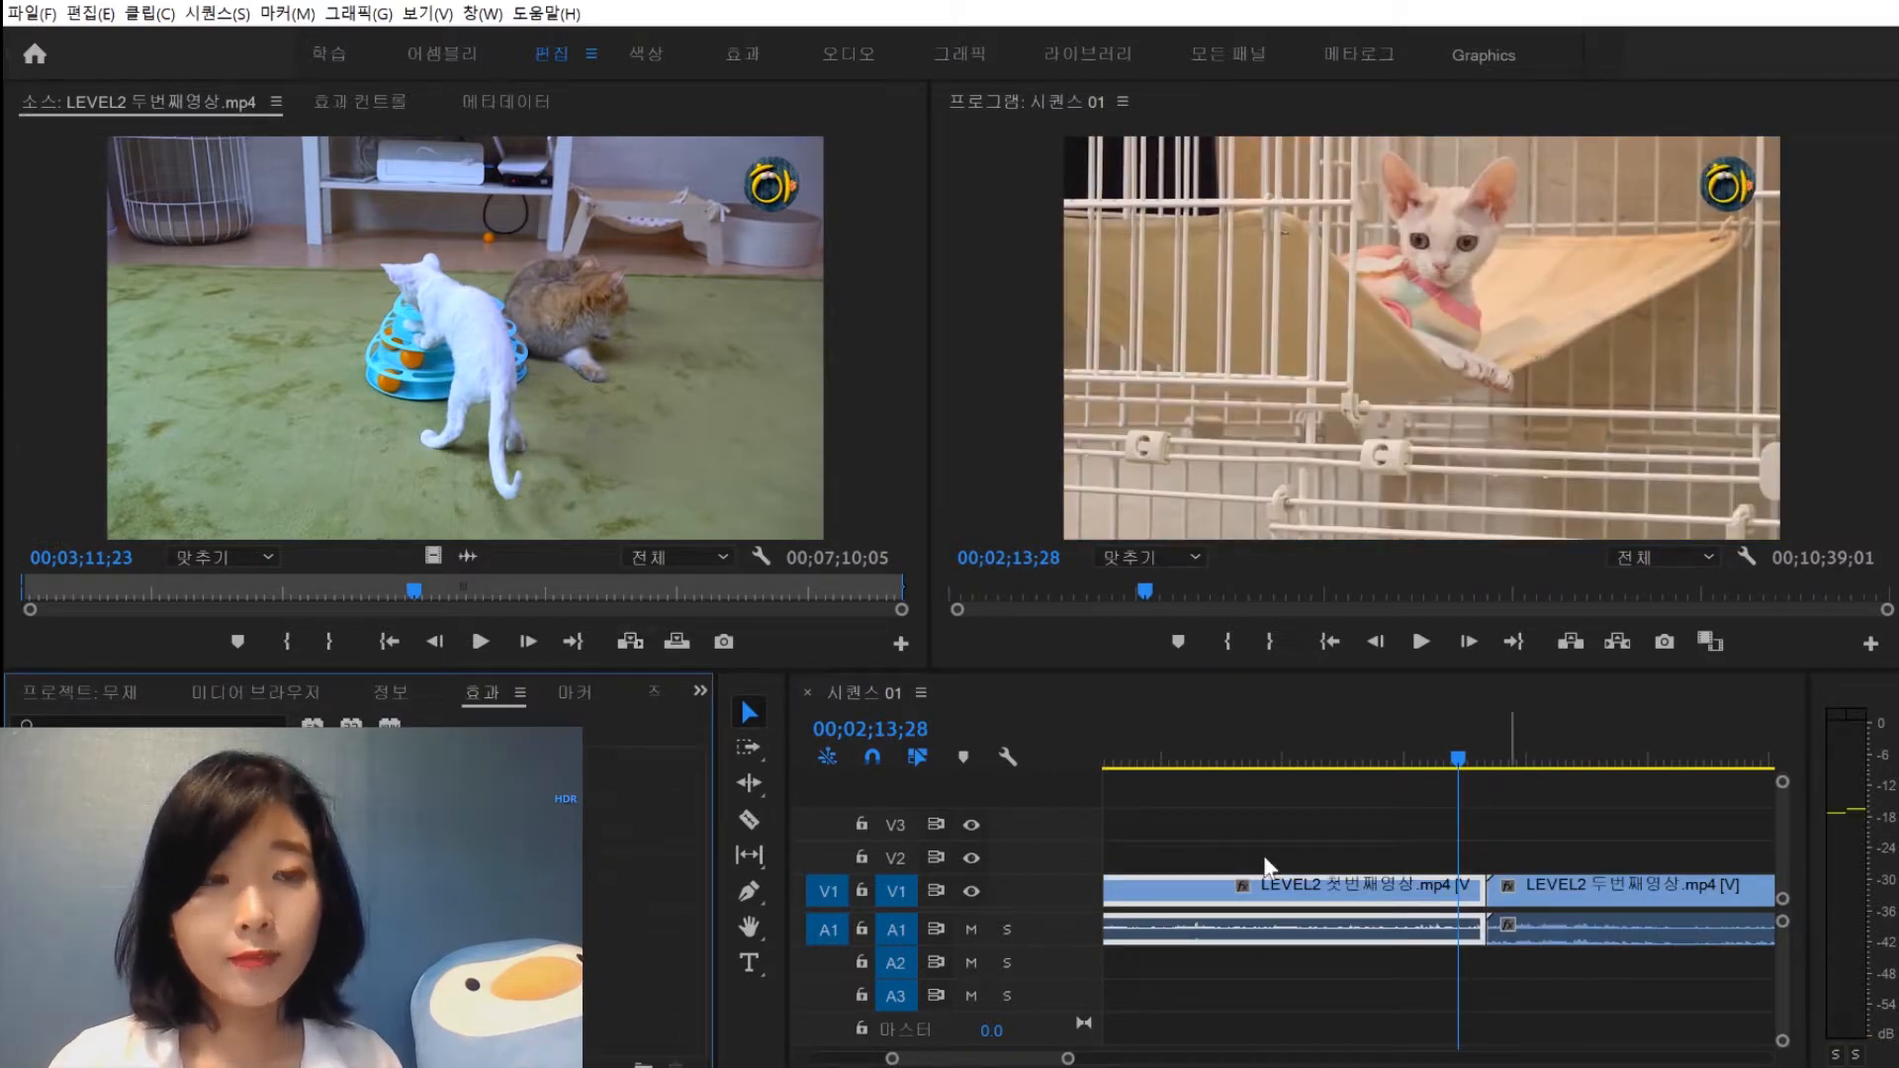
Find 교차 디졸브 among the dissolve video transitions and try it at the cut between the first and second LEVEL2 clips
{"action": "left_click", "coordinate": [110, 698]}
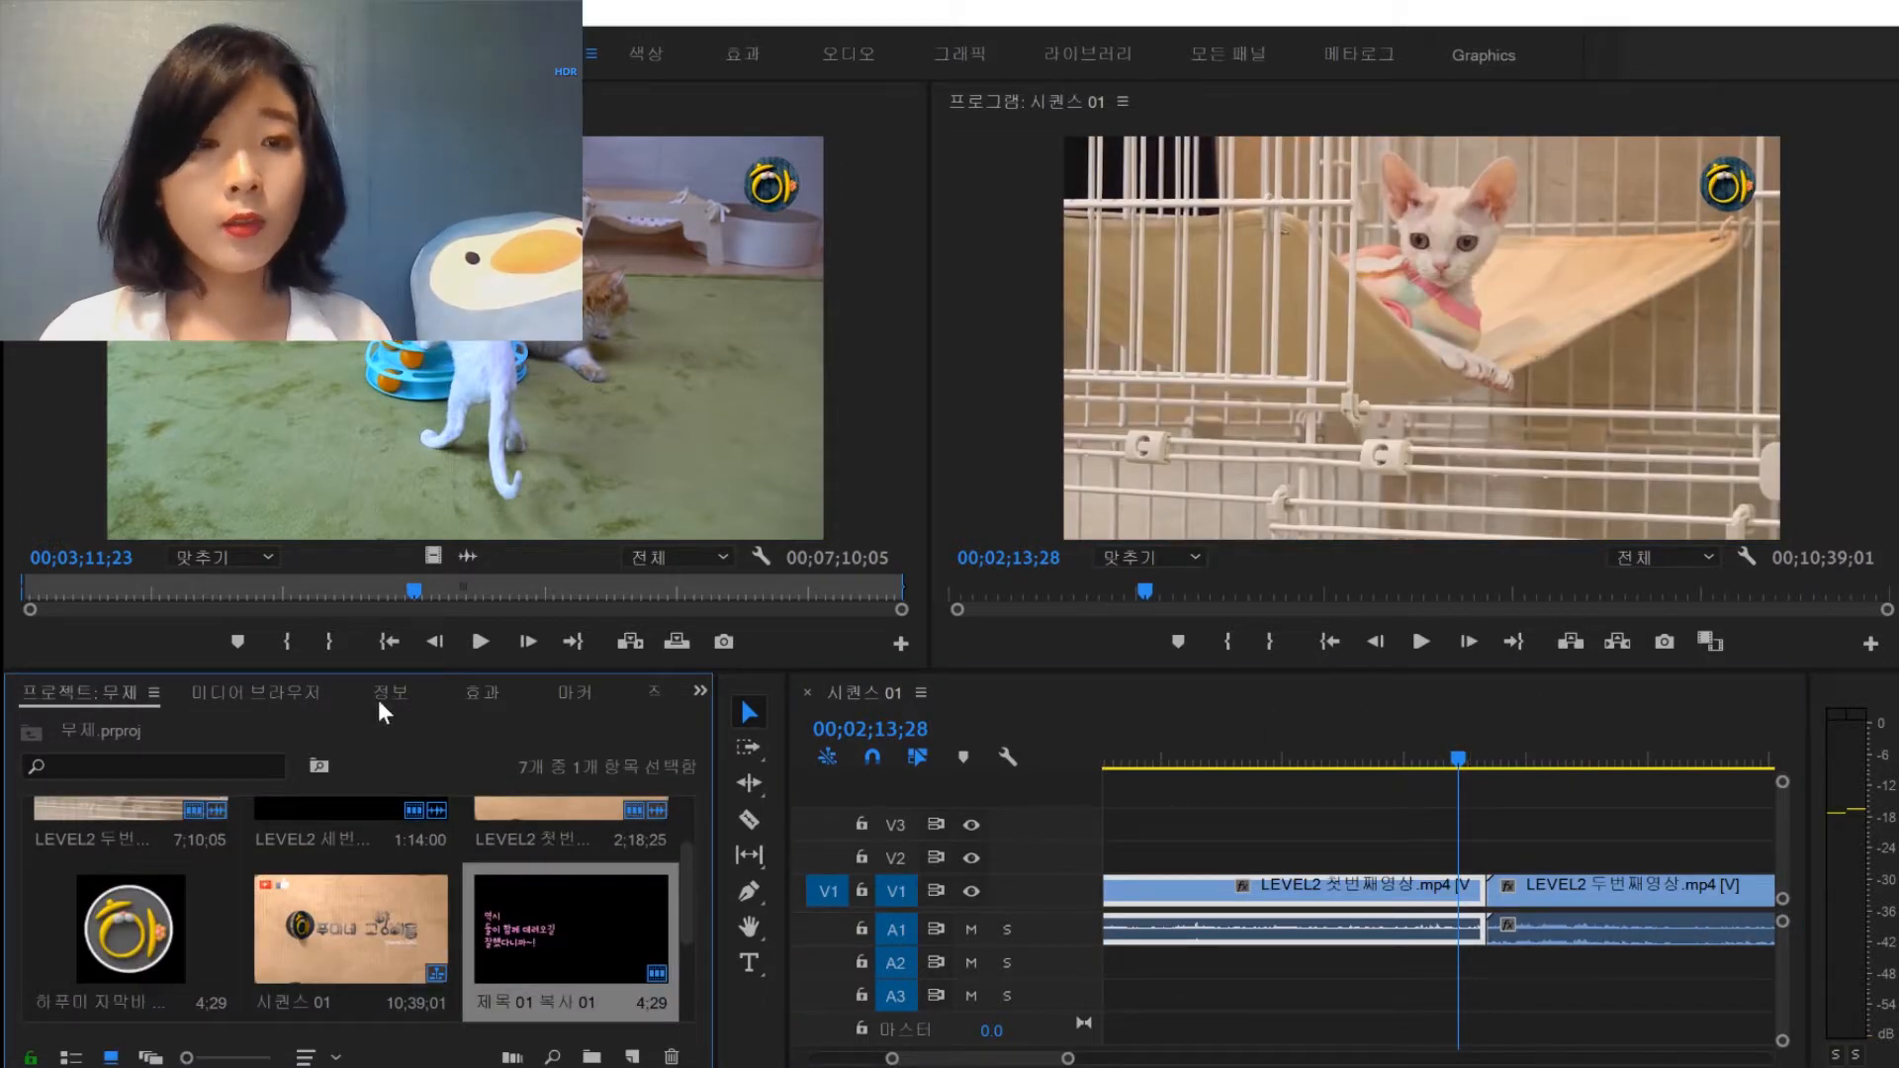
{"action": "left_click", "coordinate": [467, 695]}
{"action": "left_click", "coordinate": [24, 886]}
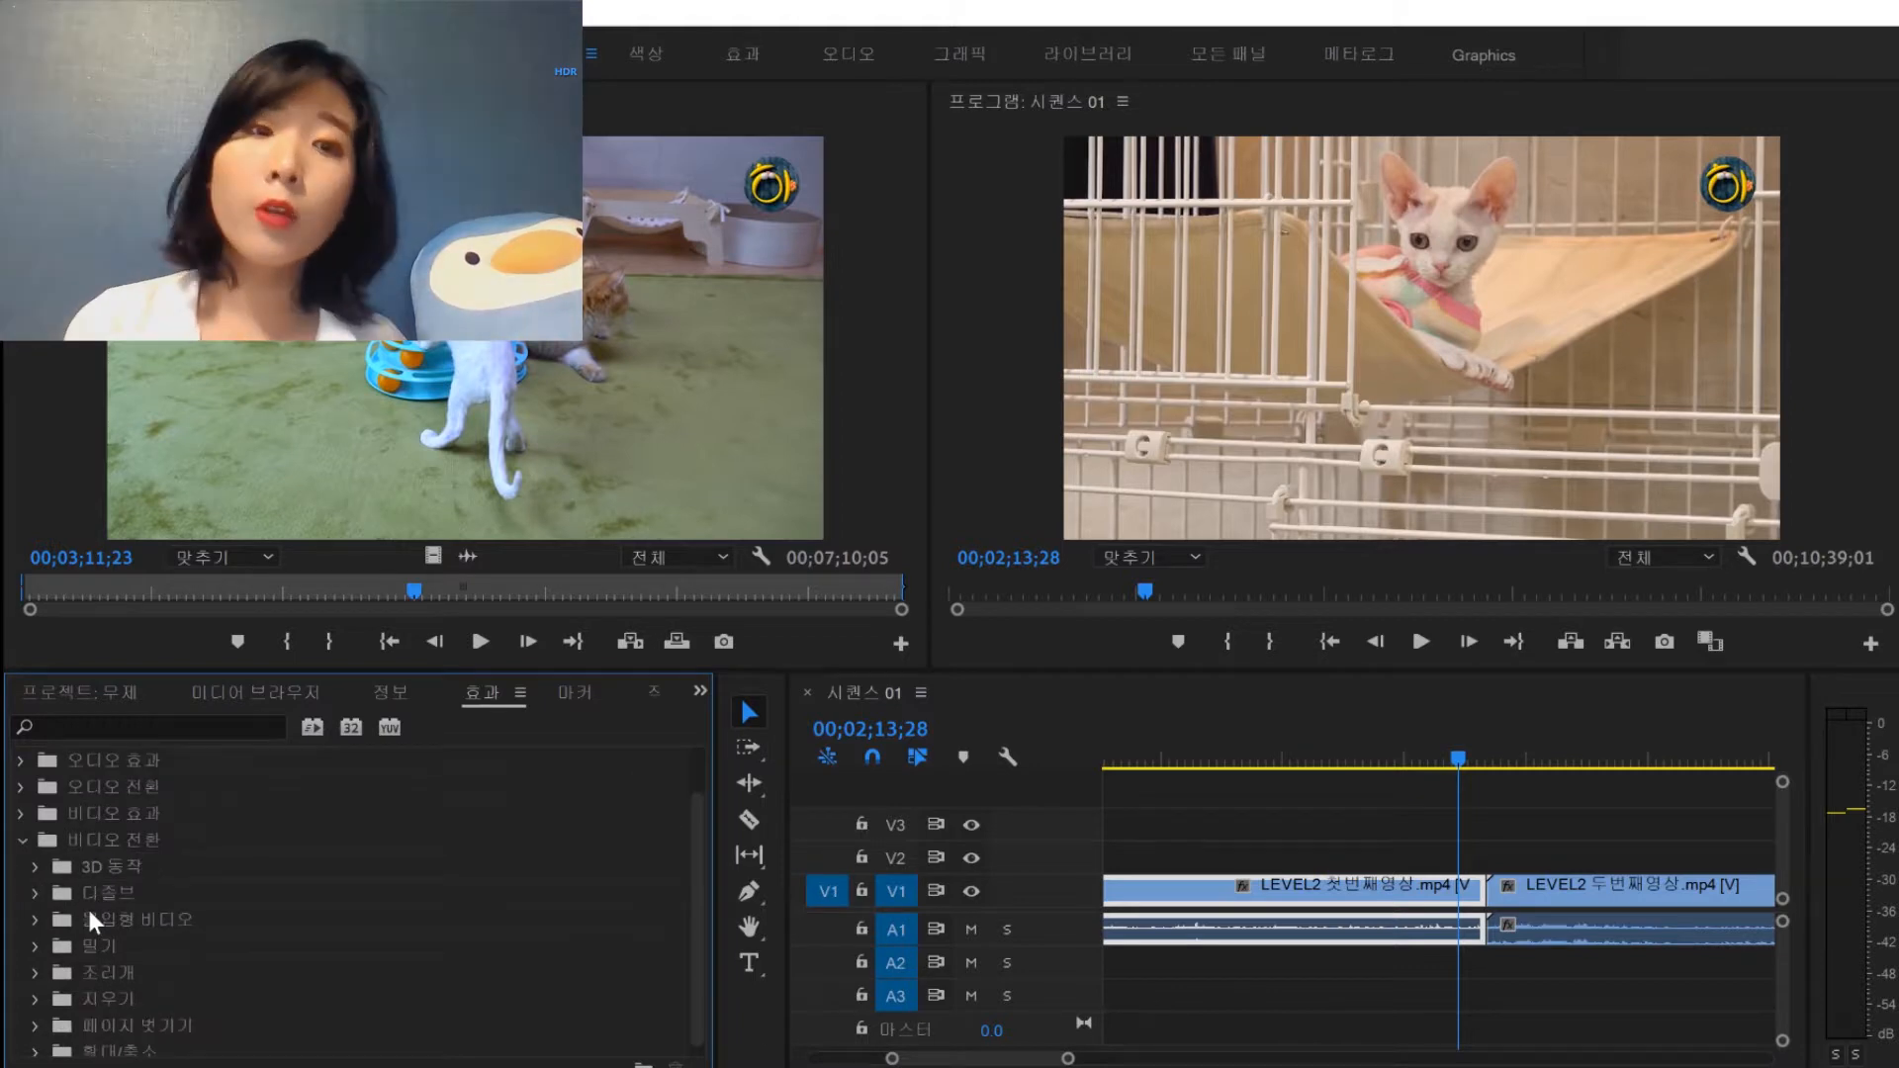
{"action": "double_click", "coordinate": [89, 892]}
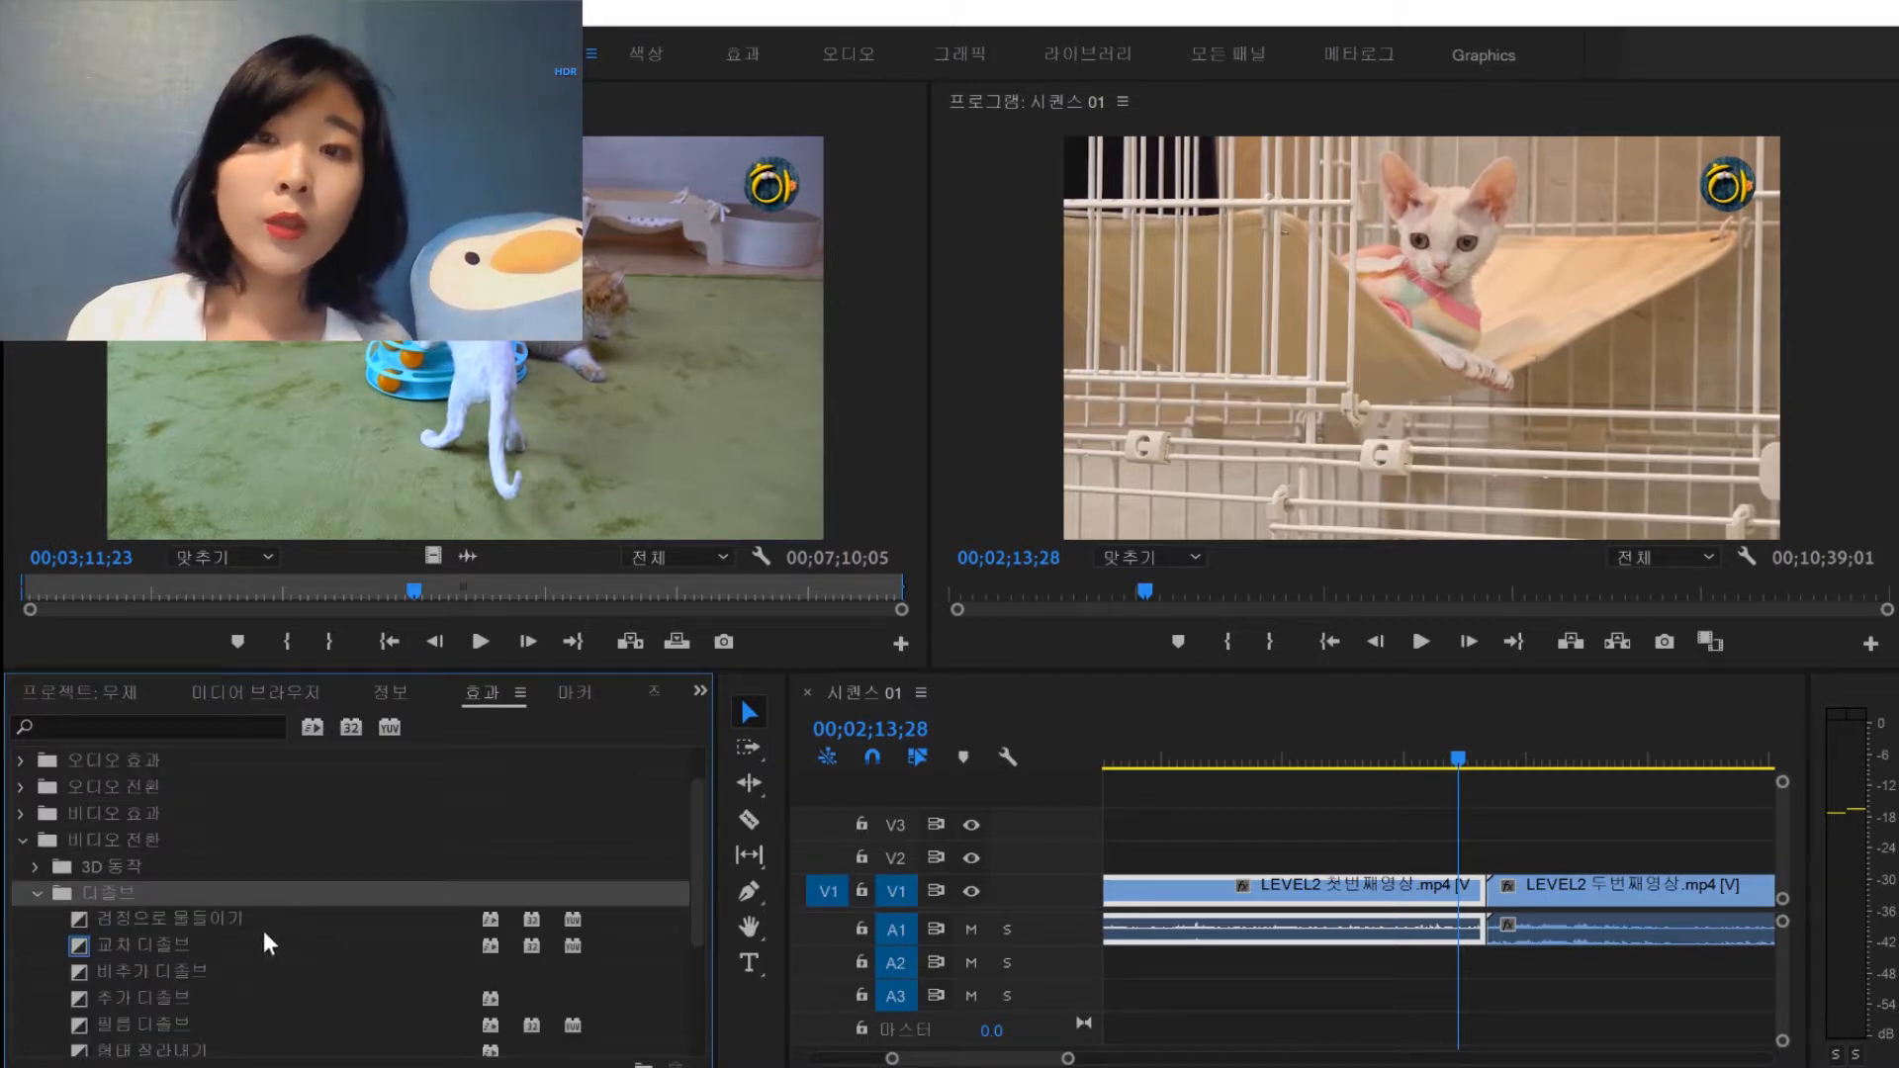
{"action": "left_click", "coordinate": [264, 935]}
{"action": "scroll", "coordinate": [243, 929], "scroll_direction": "down", "scroll_amount": 3}
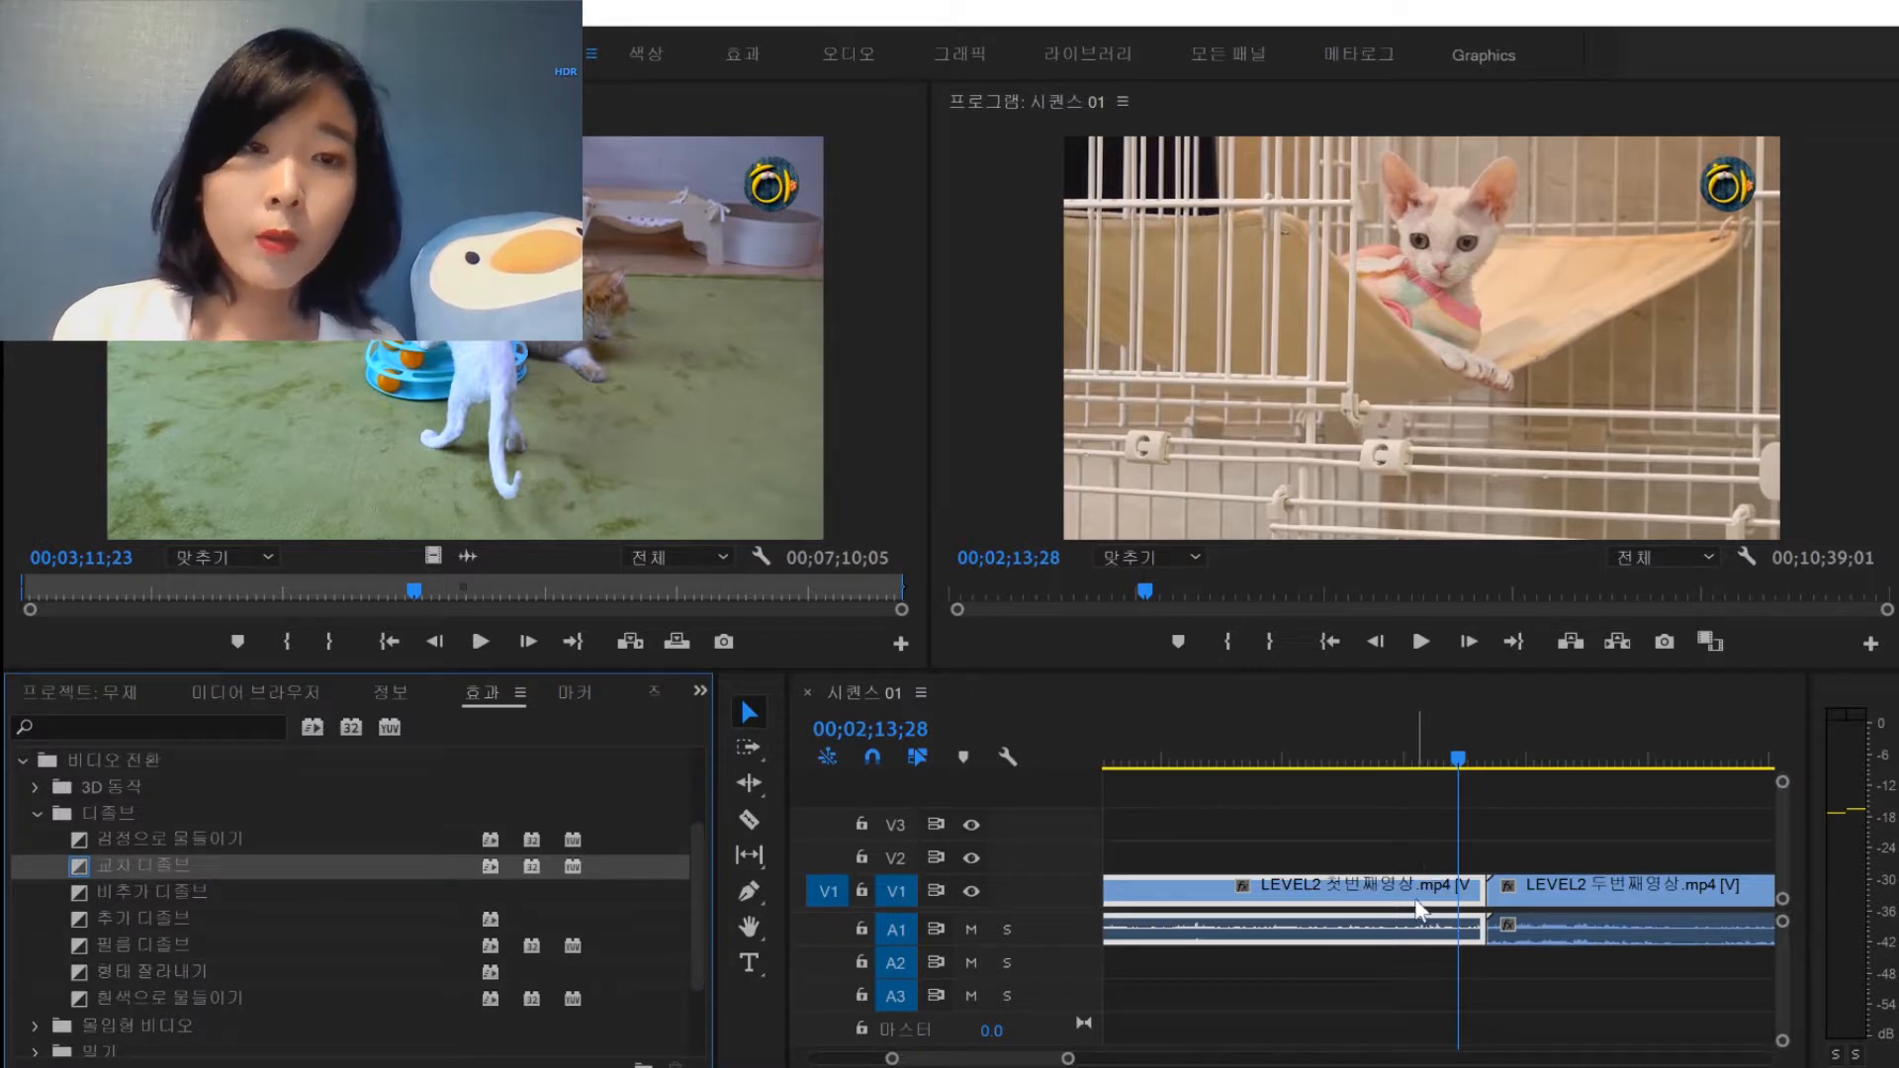
{"action": "left_click_drag", "start_coordinate": [1516, 827], "coordinate": [1493, 910]}
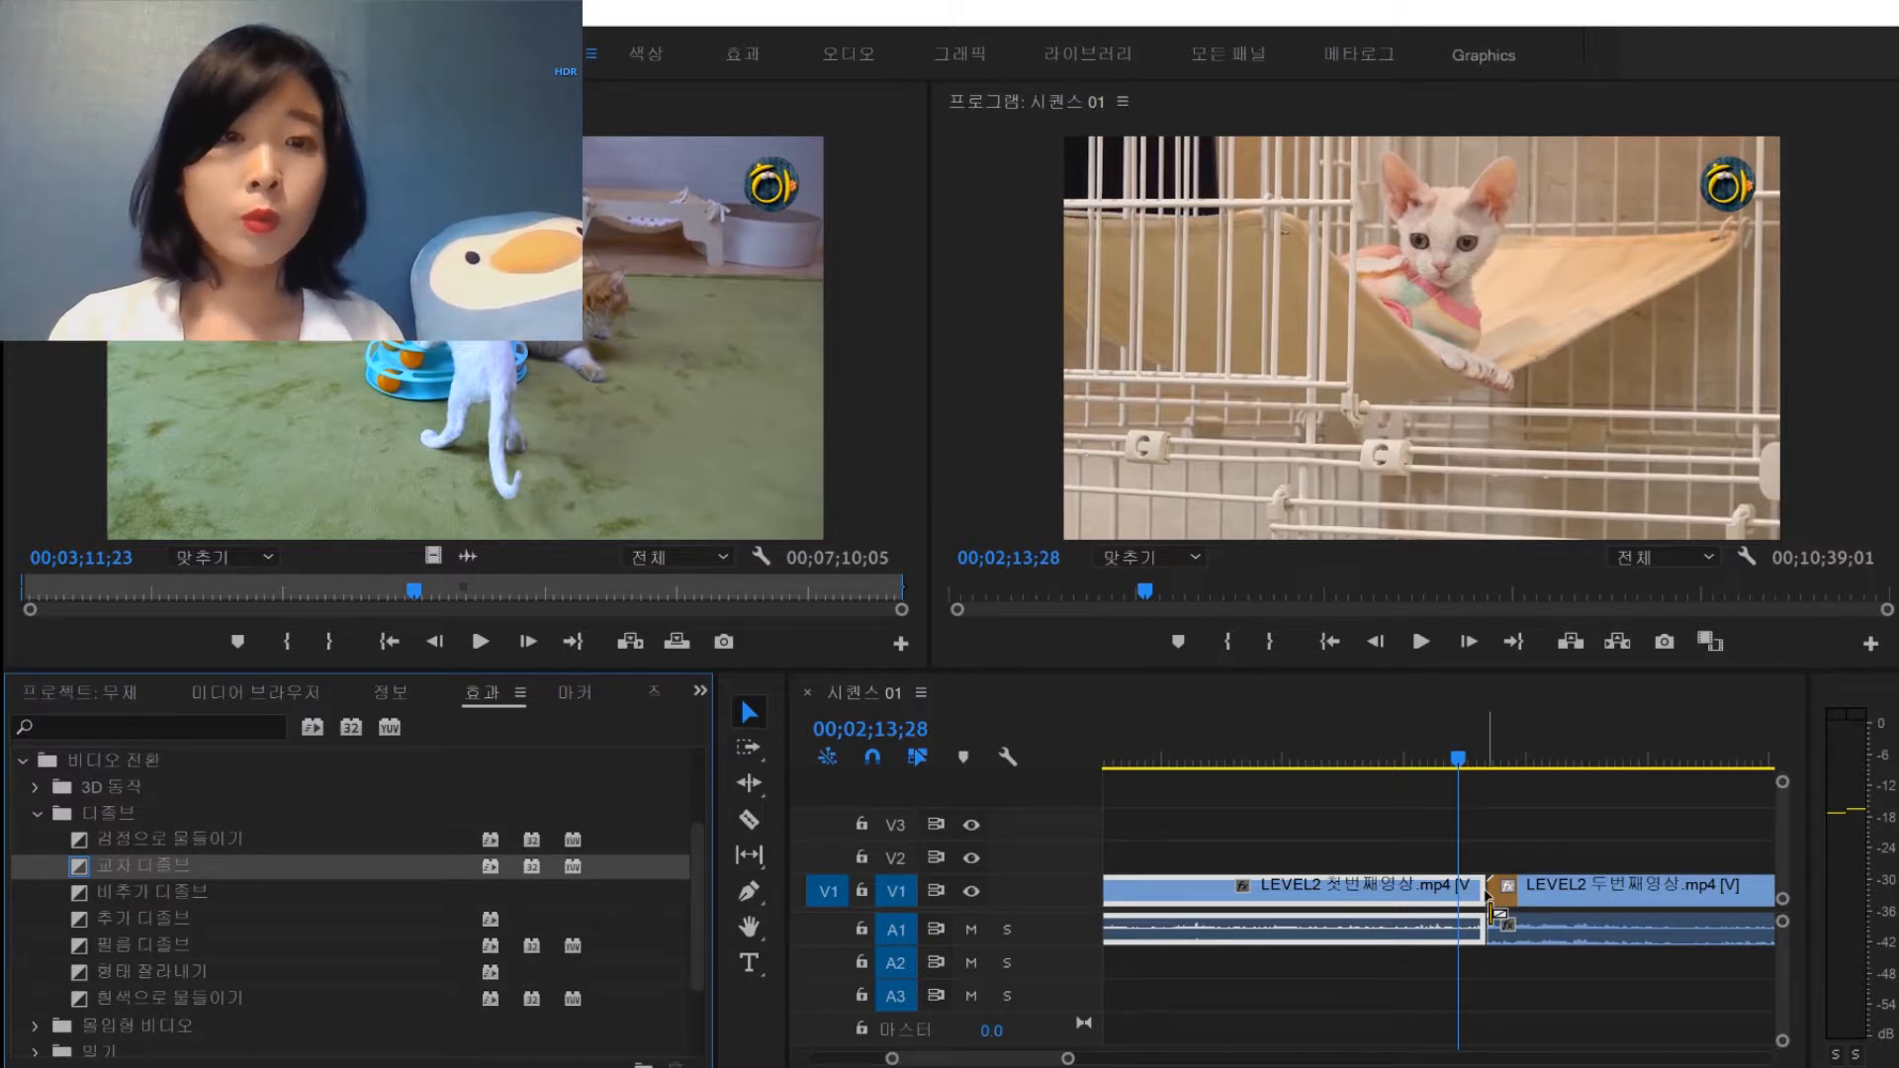
{"action": "left_click_drag", "start_coordinate": [1491, 900], "coordinate": [1460, 817]}
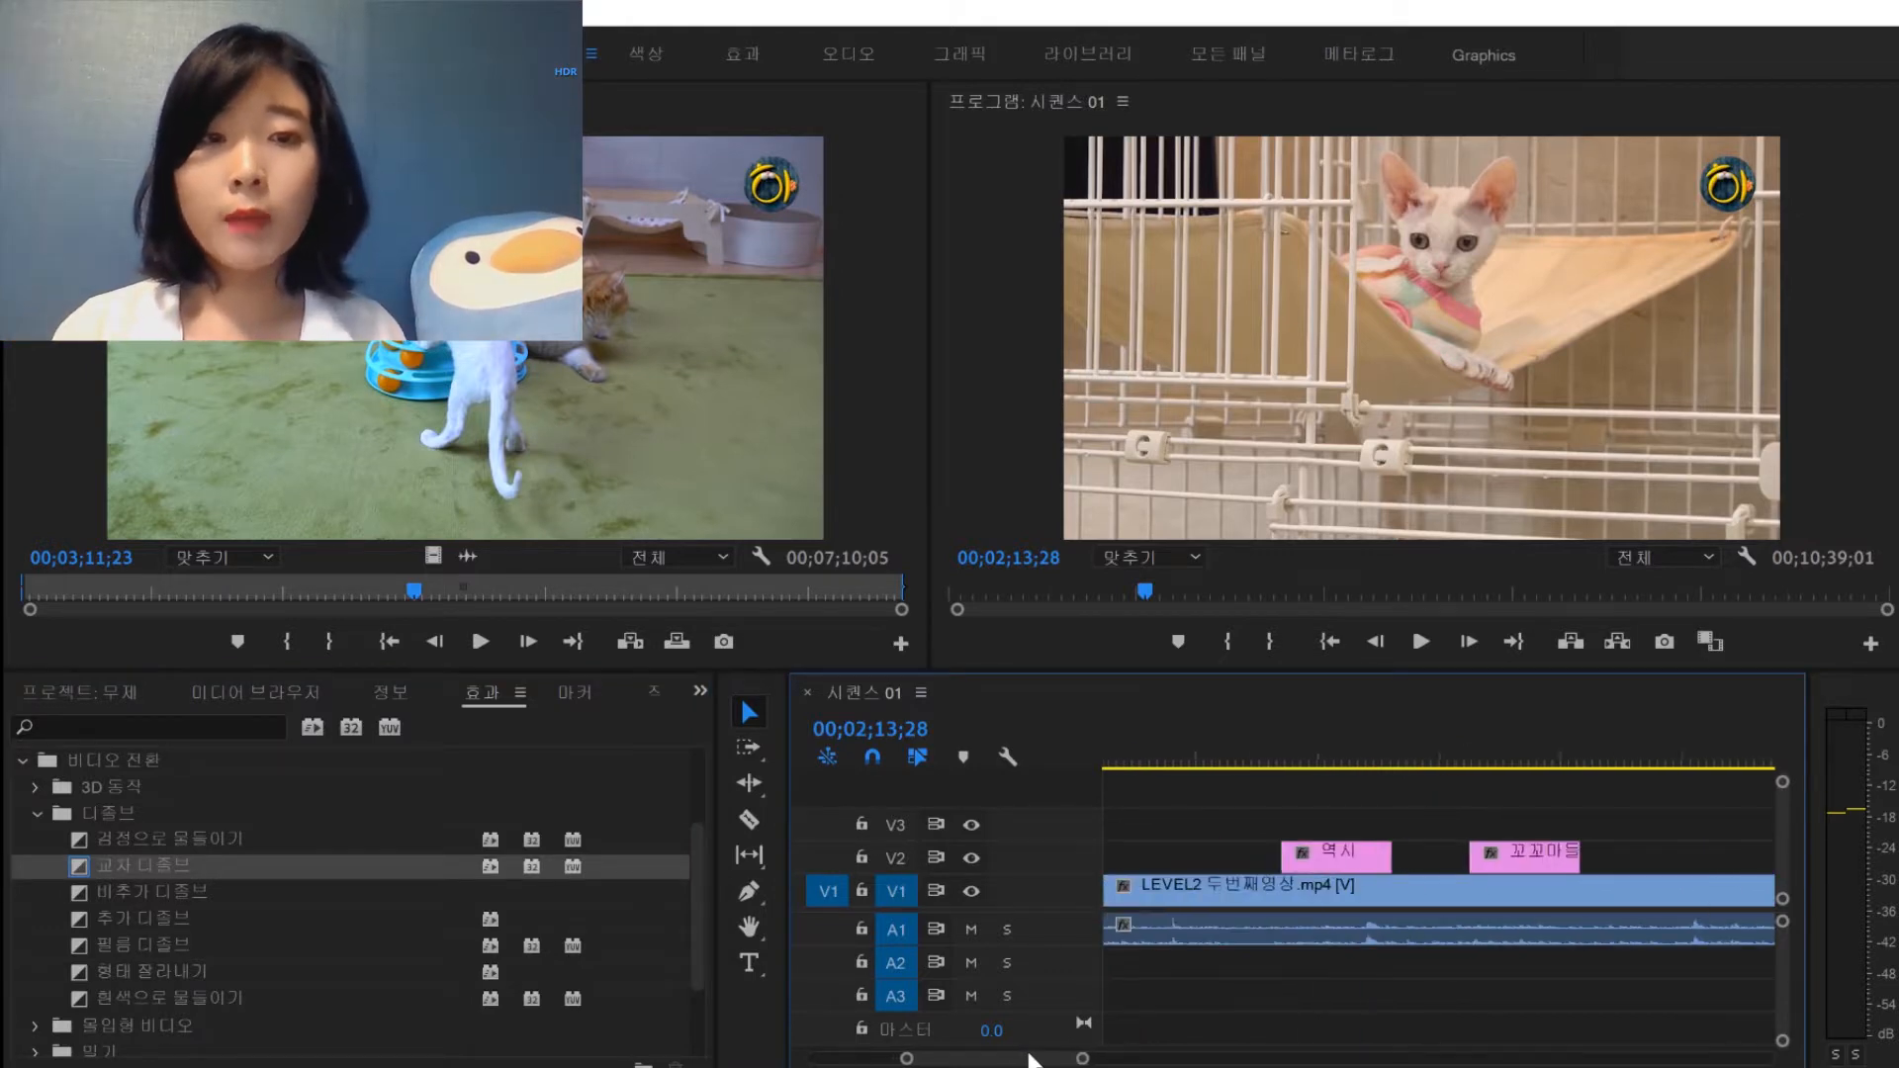
Apply the 교차 디졸브 transition to the start of the 역시 title clip and play back the fade-in
{"action": "left_click", "coordinate": [1193, 761]}
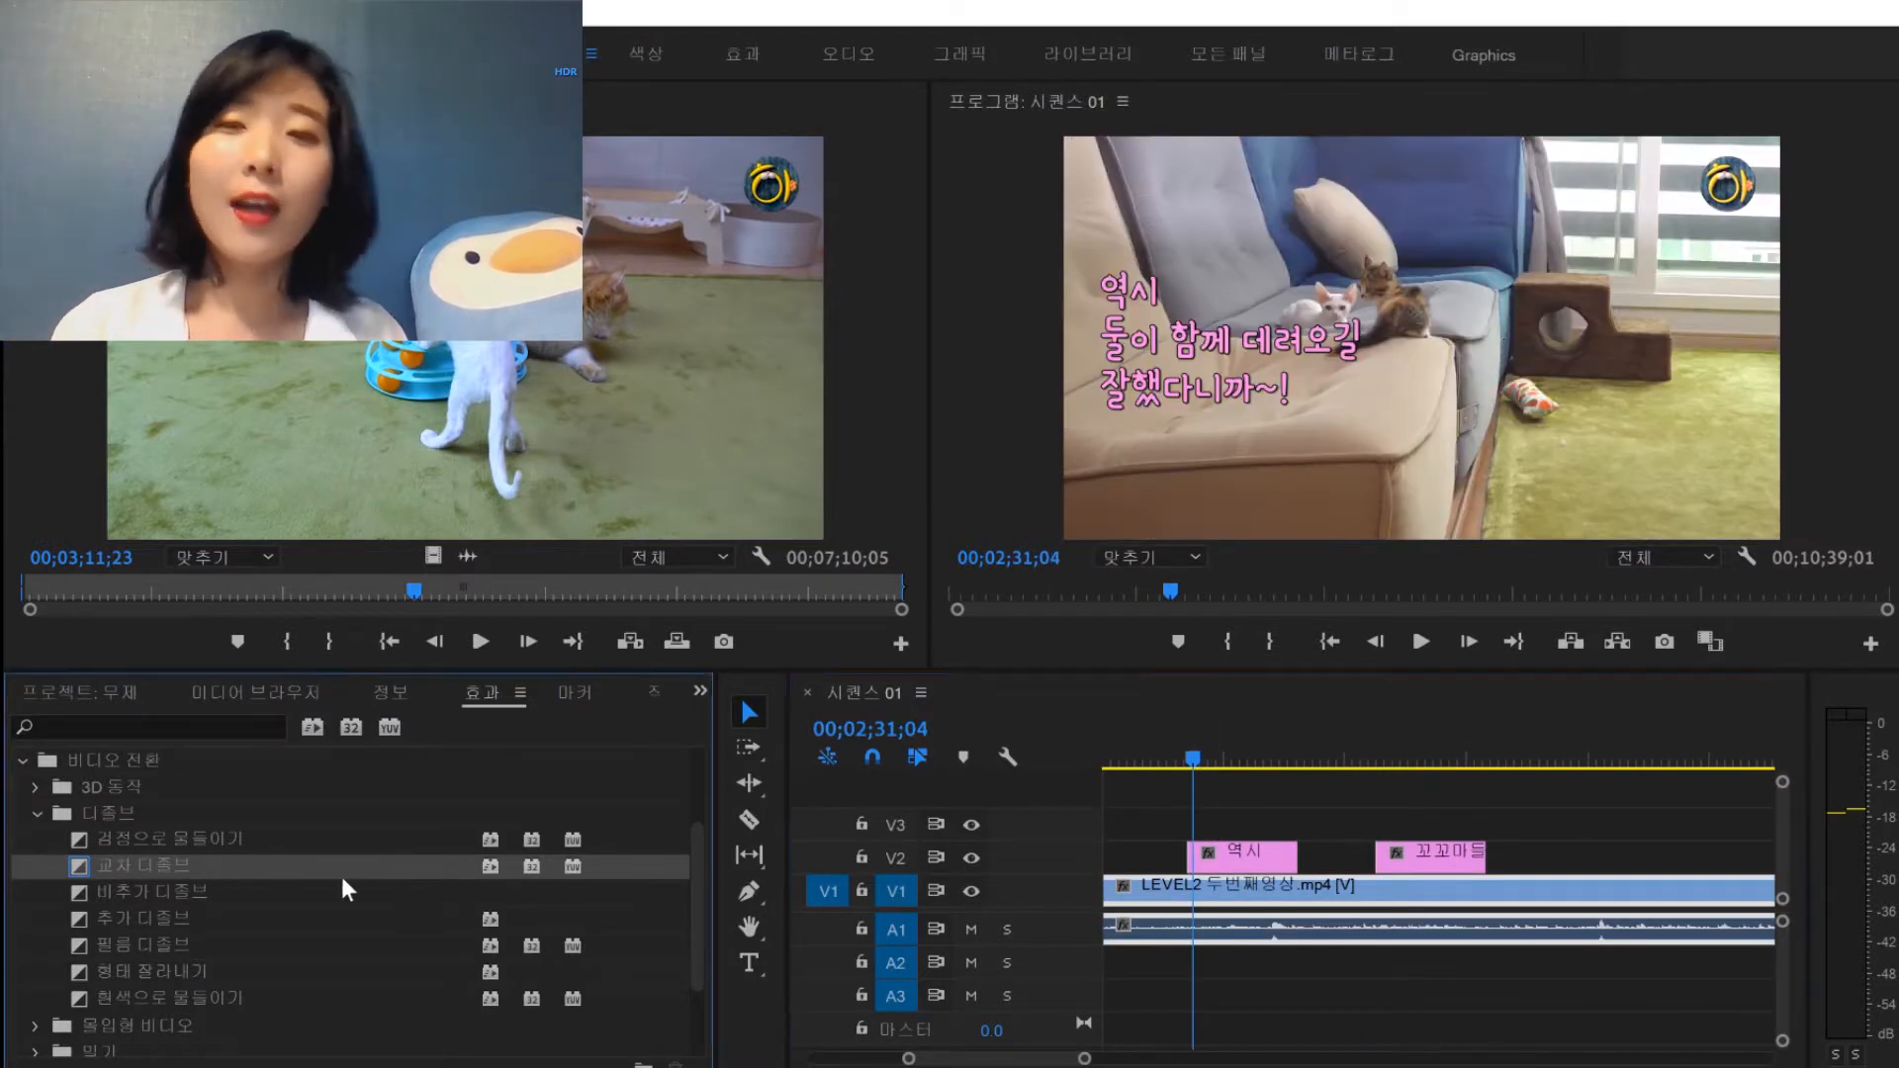
{"action": "left_click_drag", "start_coordinate": [1188, 803], "coordinate": [1200, 856]}
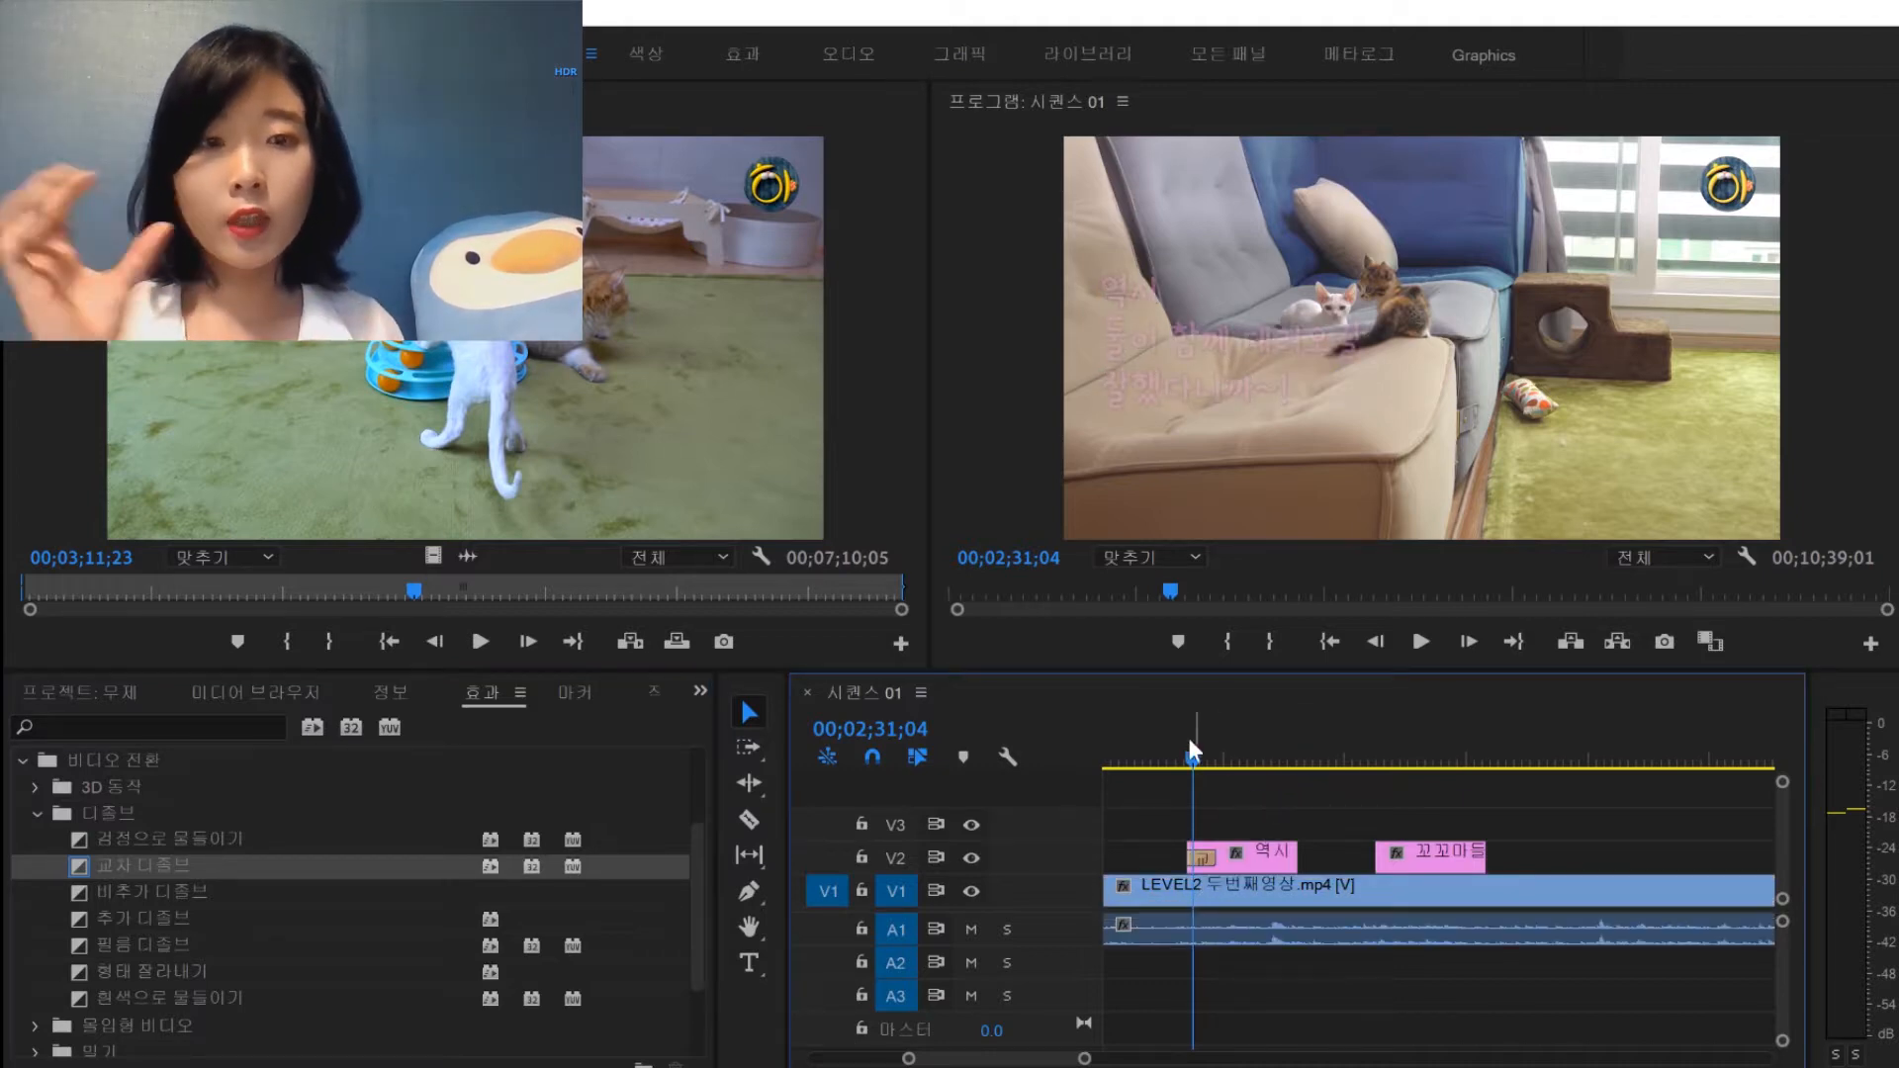
{"action": "left_click", "coordinate": [1161, 760]}
{"action": "key", "text": "space"}
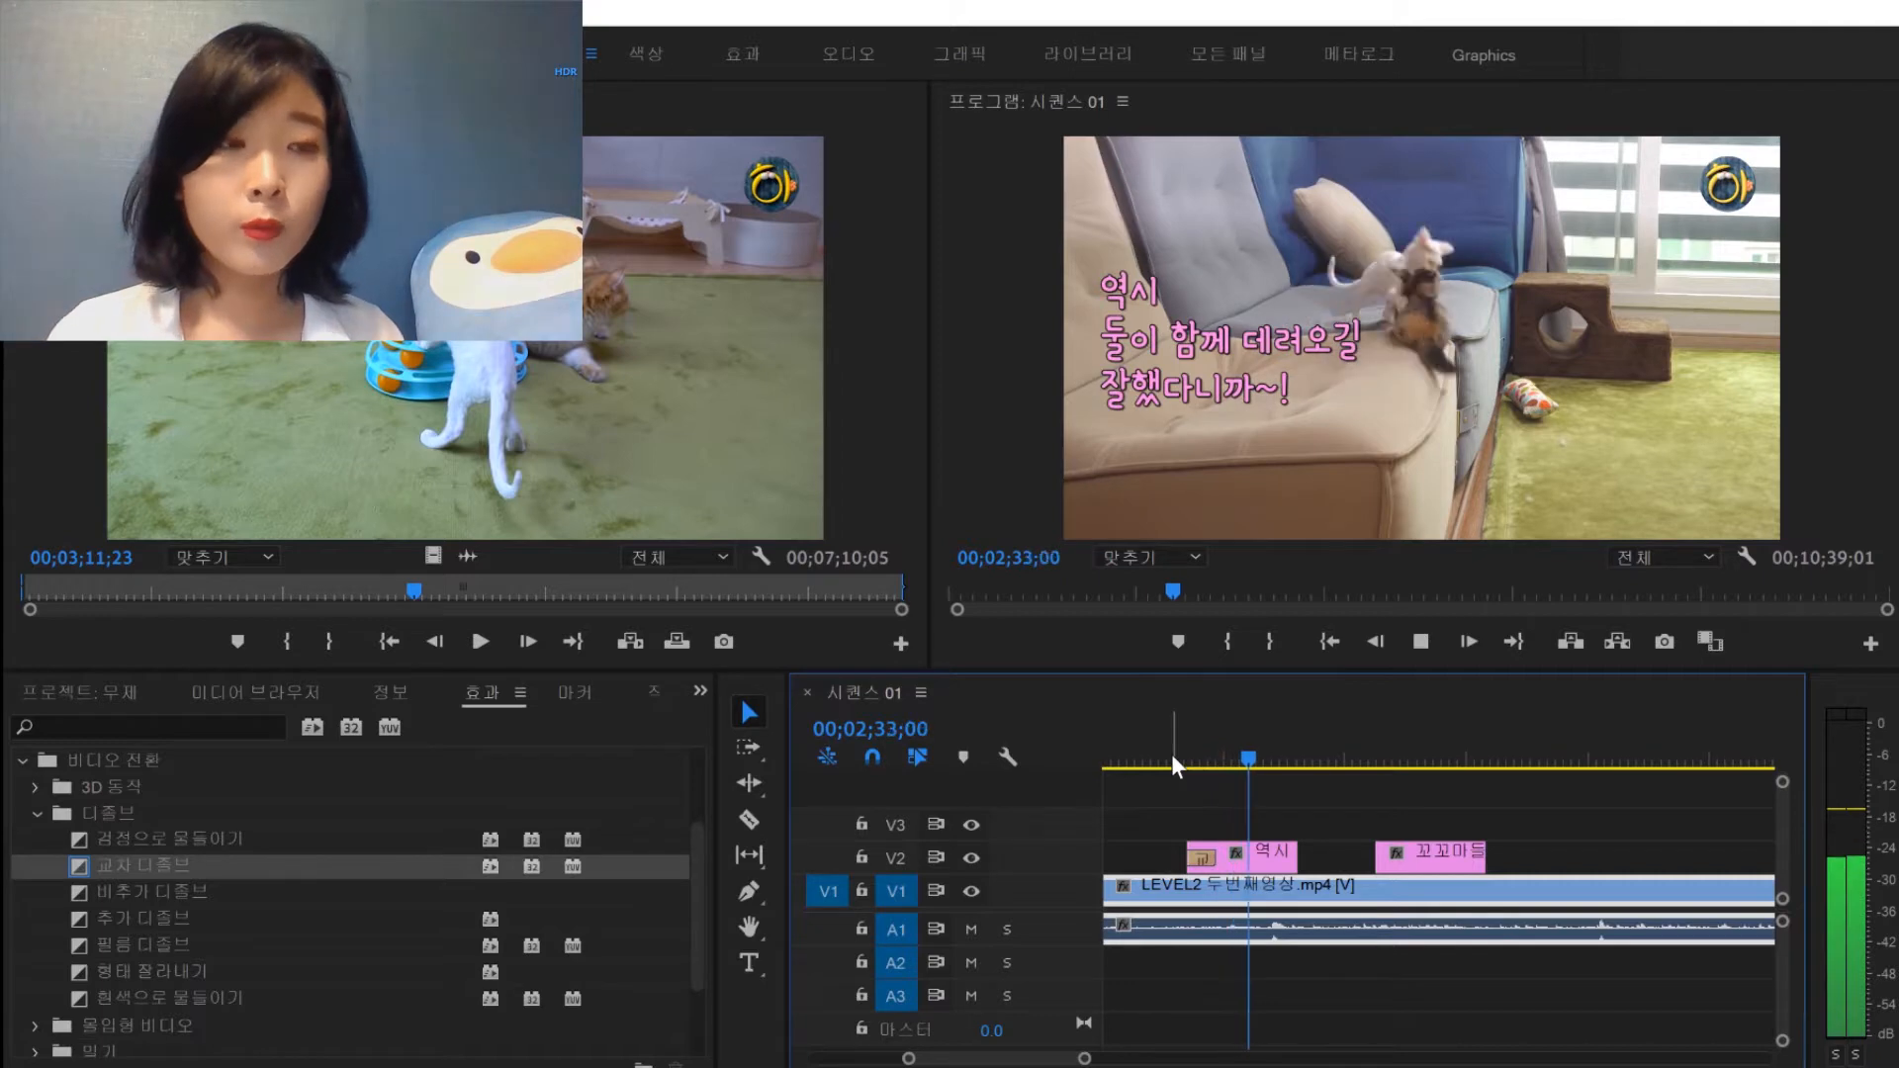
{"action": "key", "text": "space"}
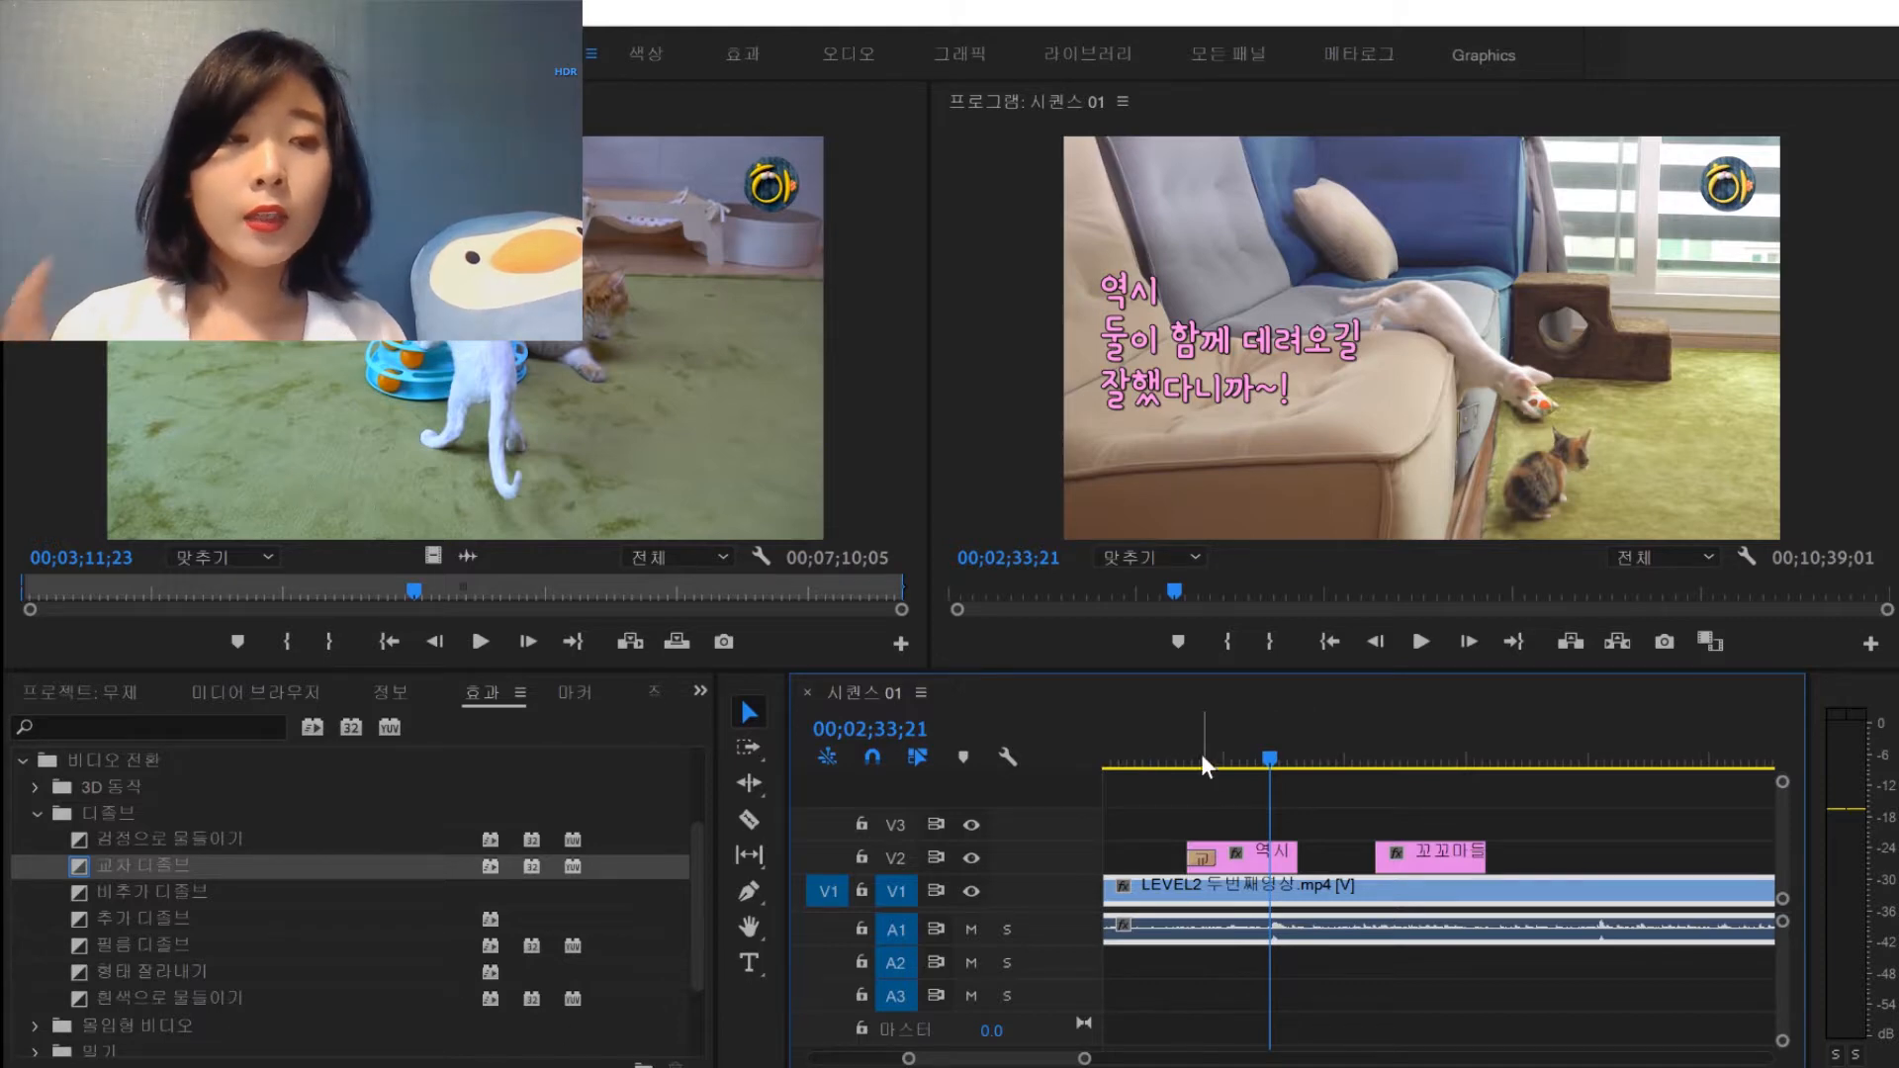
Lengthen the dissolve at the start of the 역시 title to 00;00;02;05 and play back the slower fade-in
{"action": "left_click", "coordinate": [1201, 754]}
{"action": "key", "text": "="}
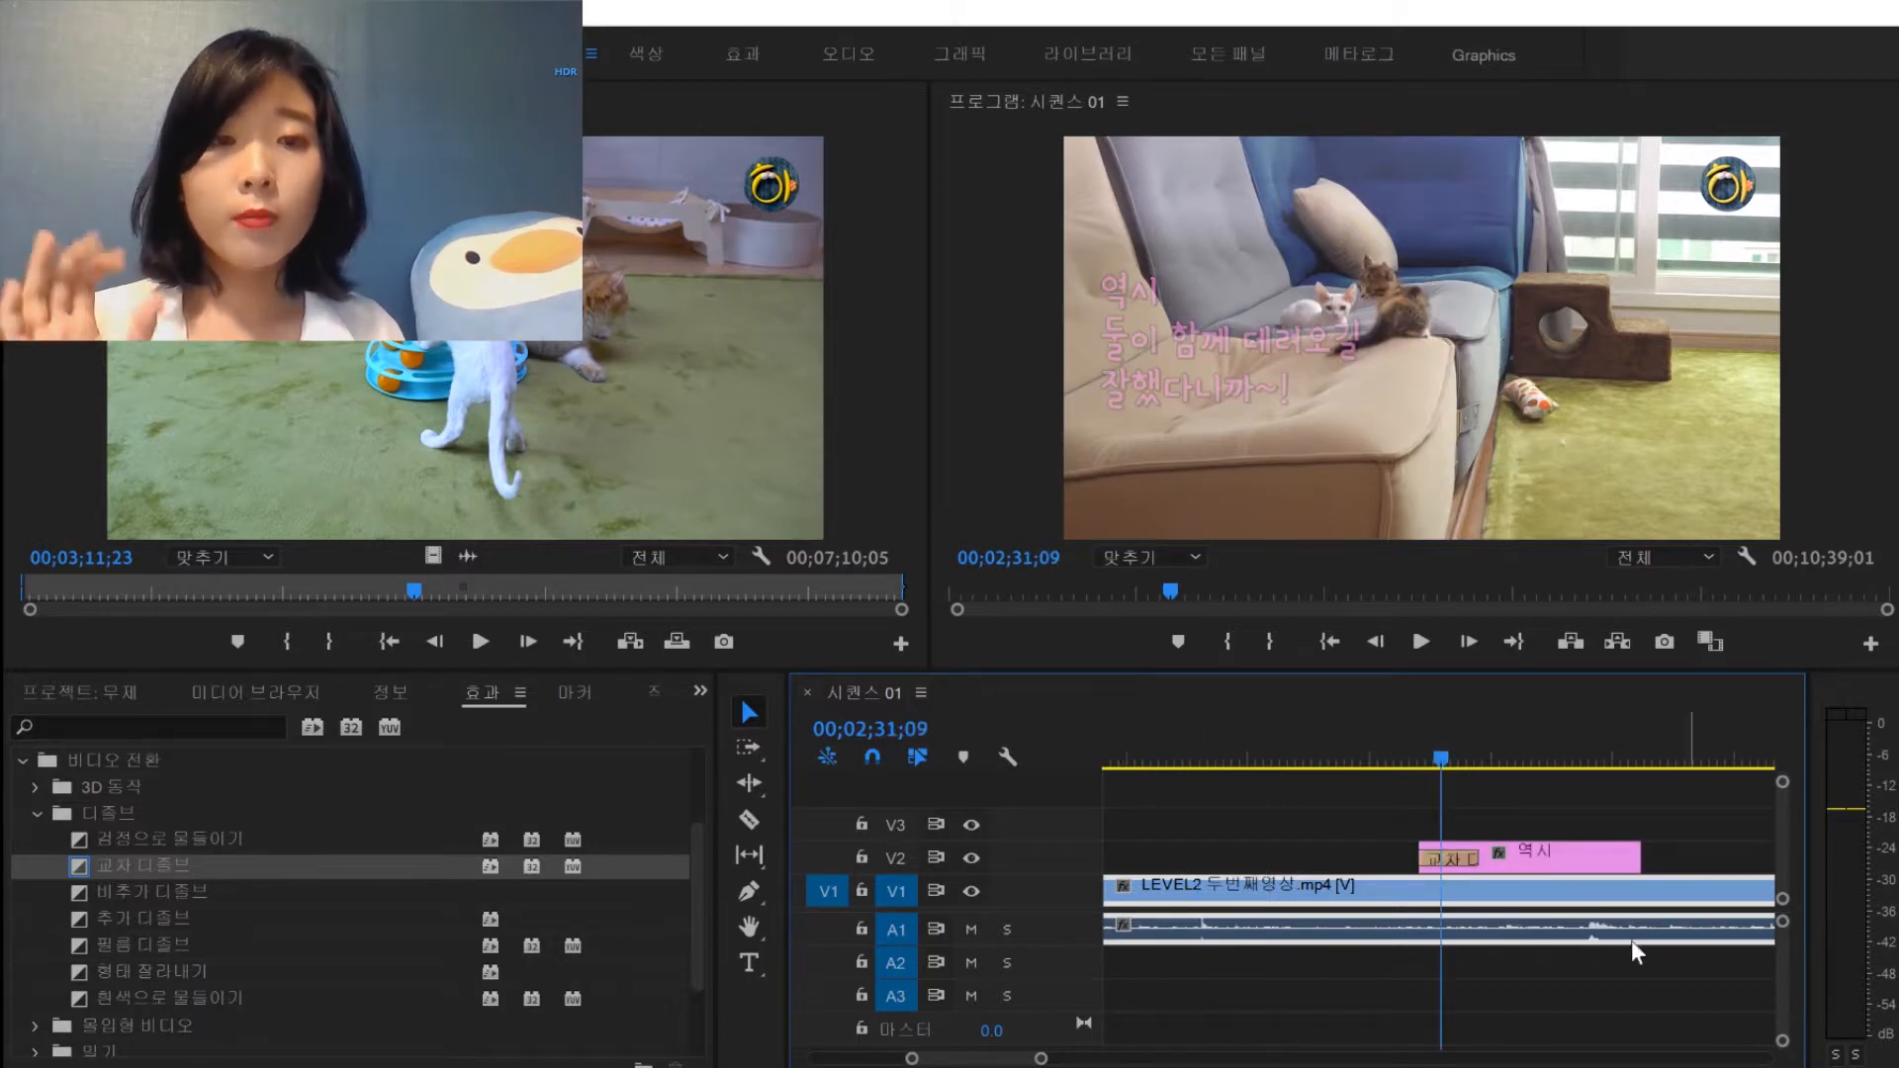
{"action": "left_click_drag", "start_coordinate": [1477, 859], "coordinate": [1547, 859]}
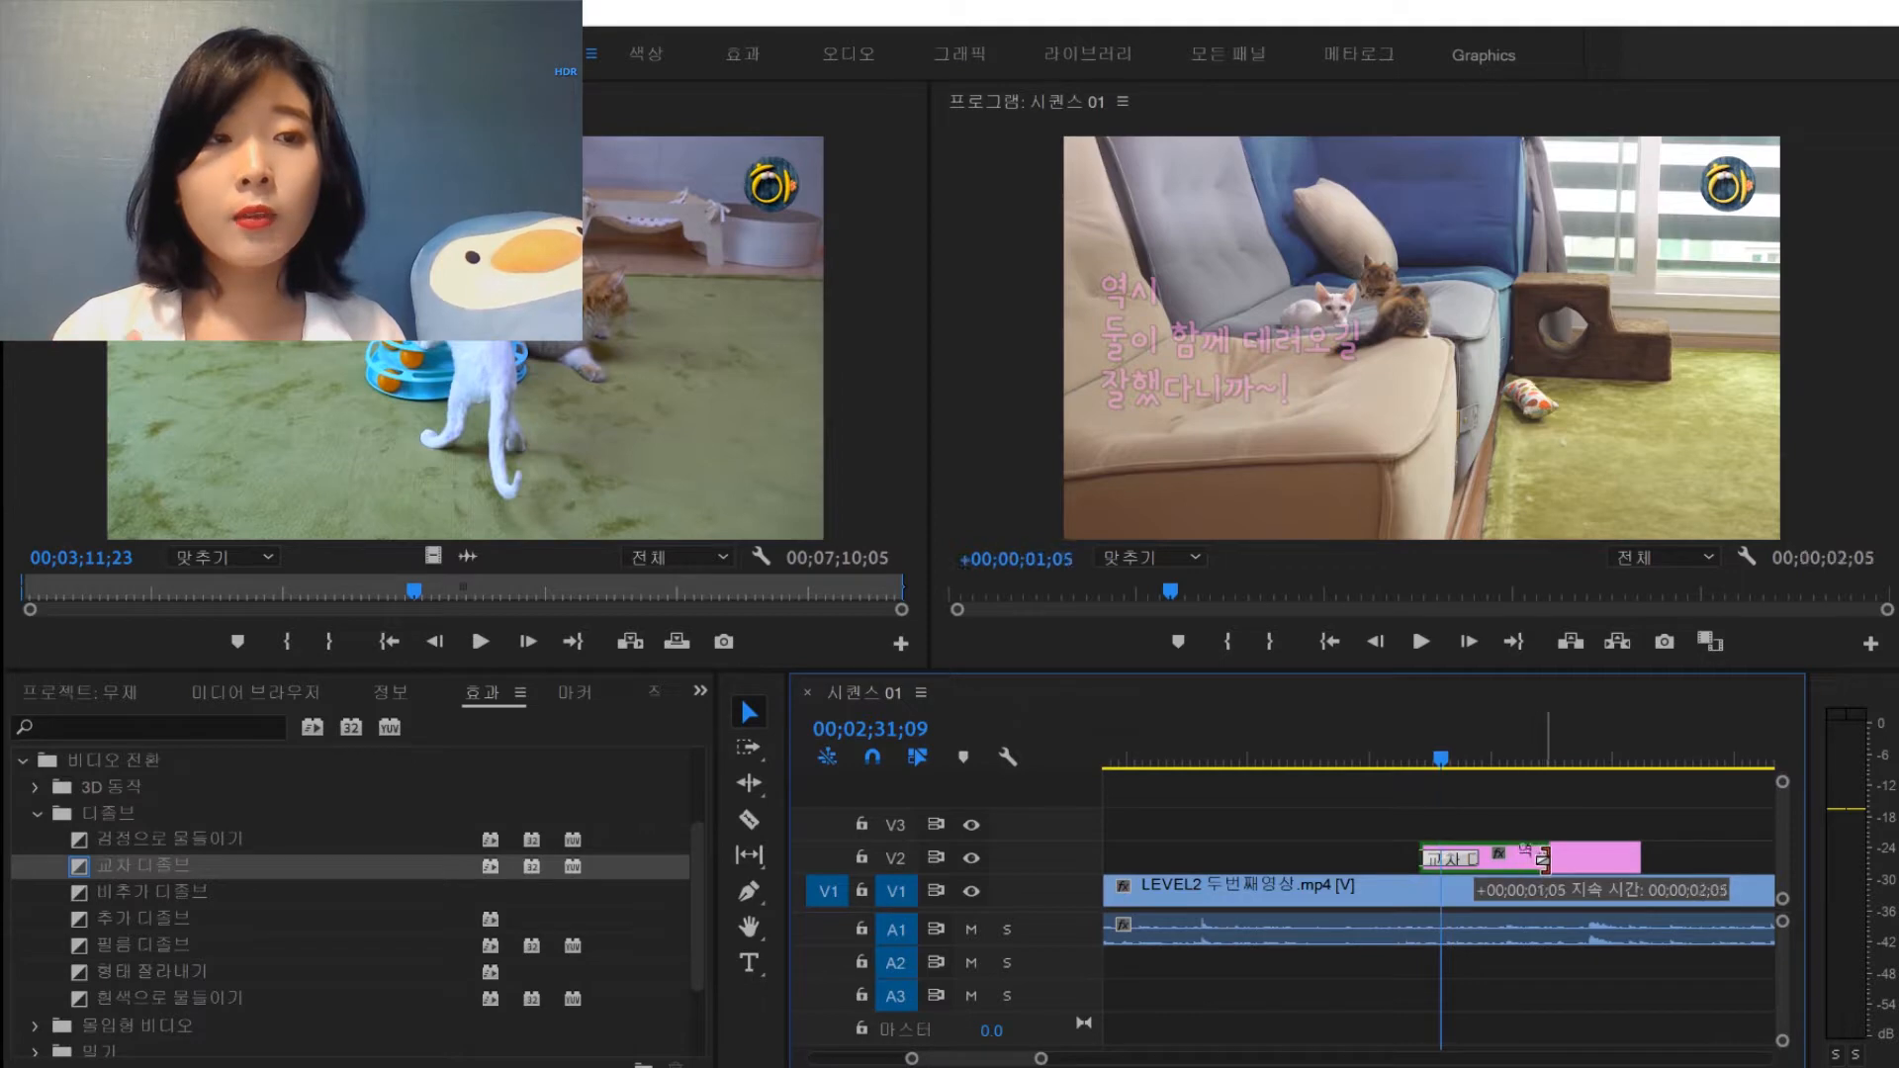
{"action": "left_click", "coordinate": [1395, 753]}
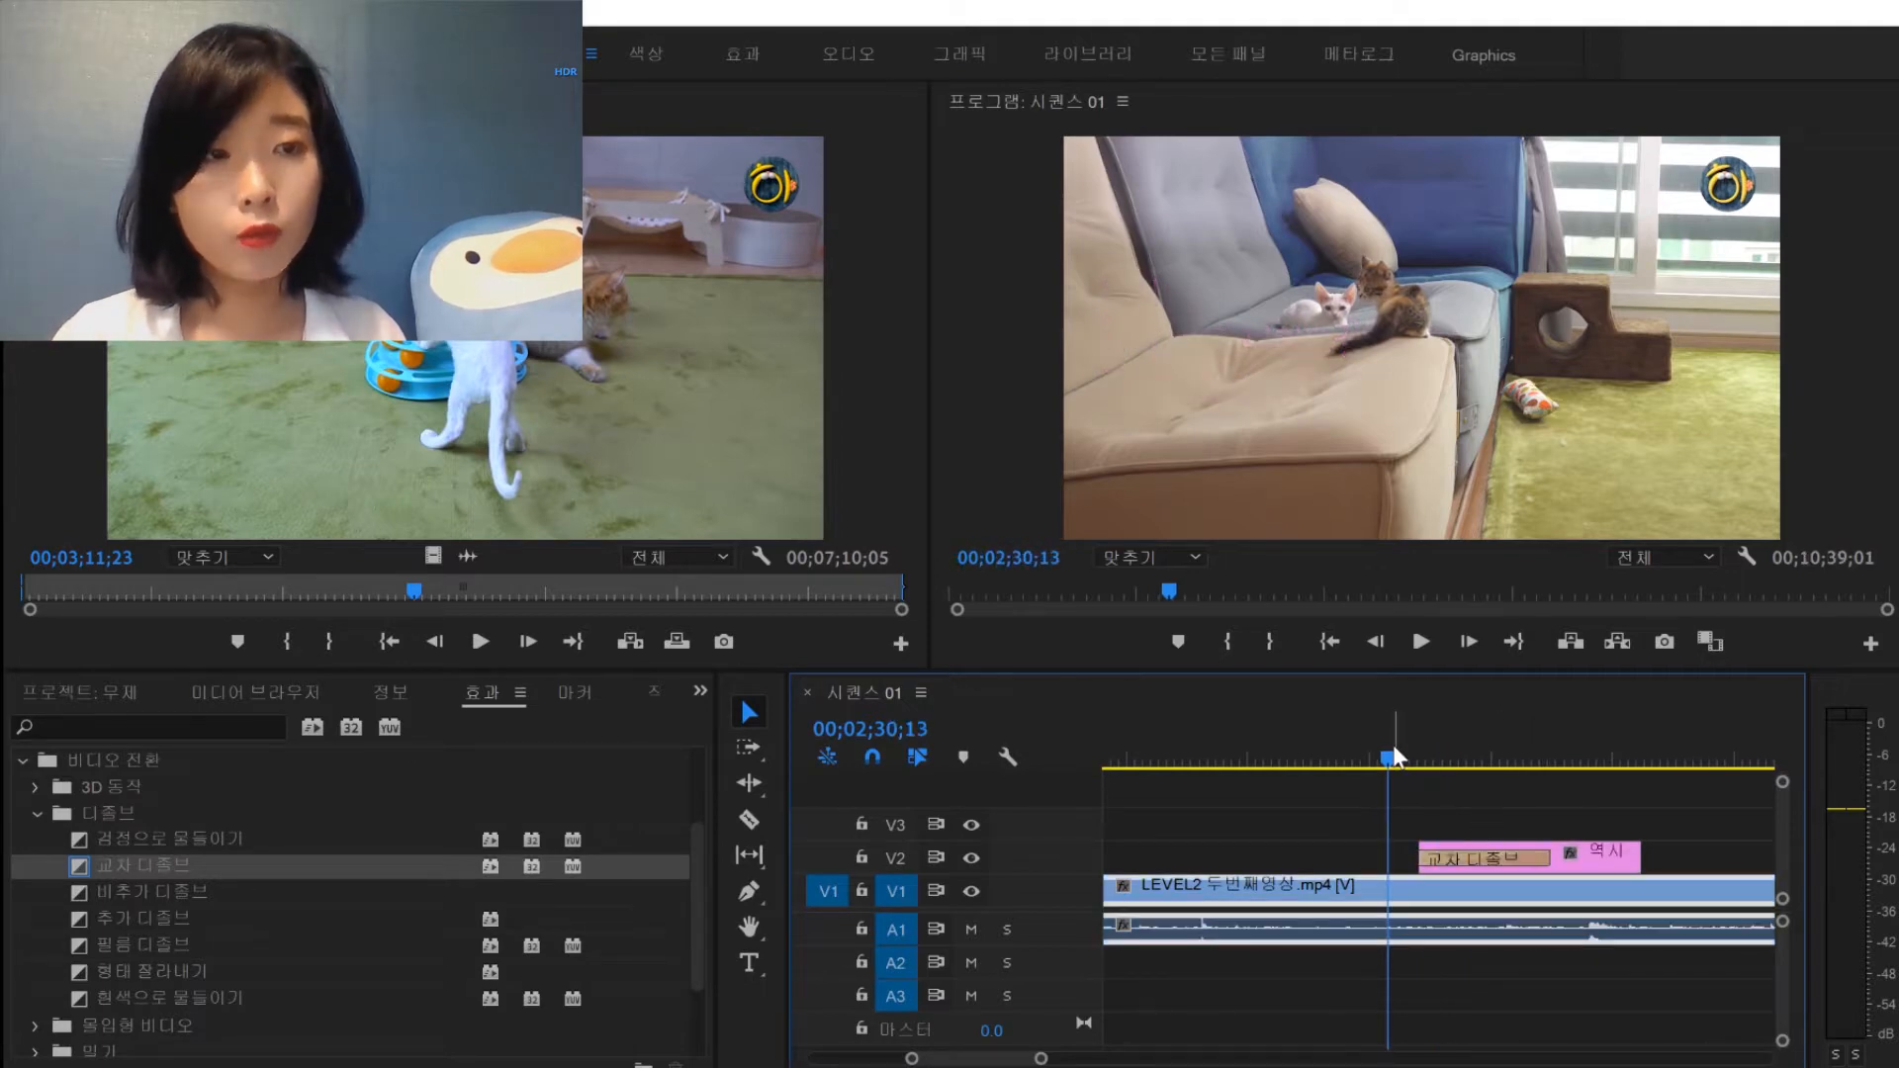
{"action": "key", "text": "space"}
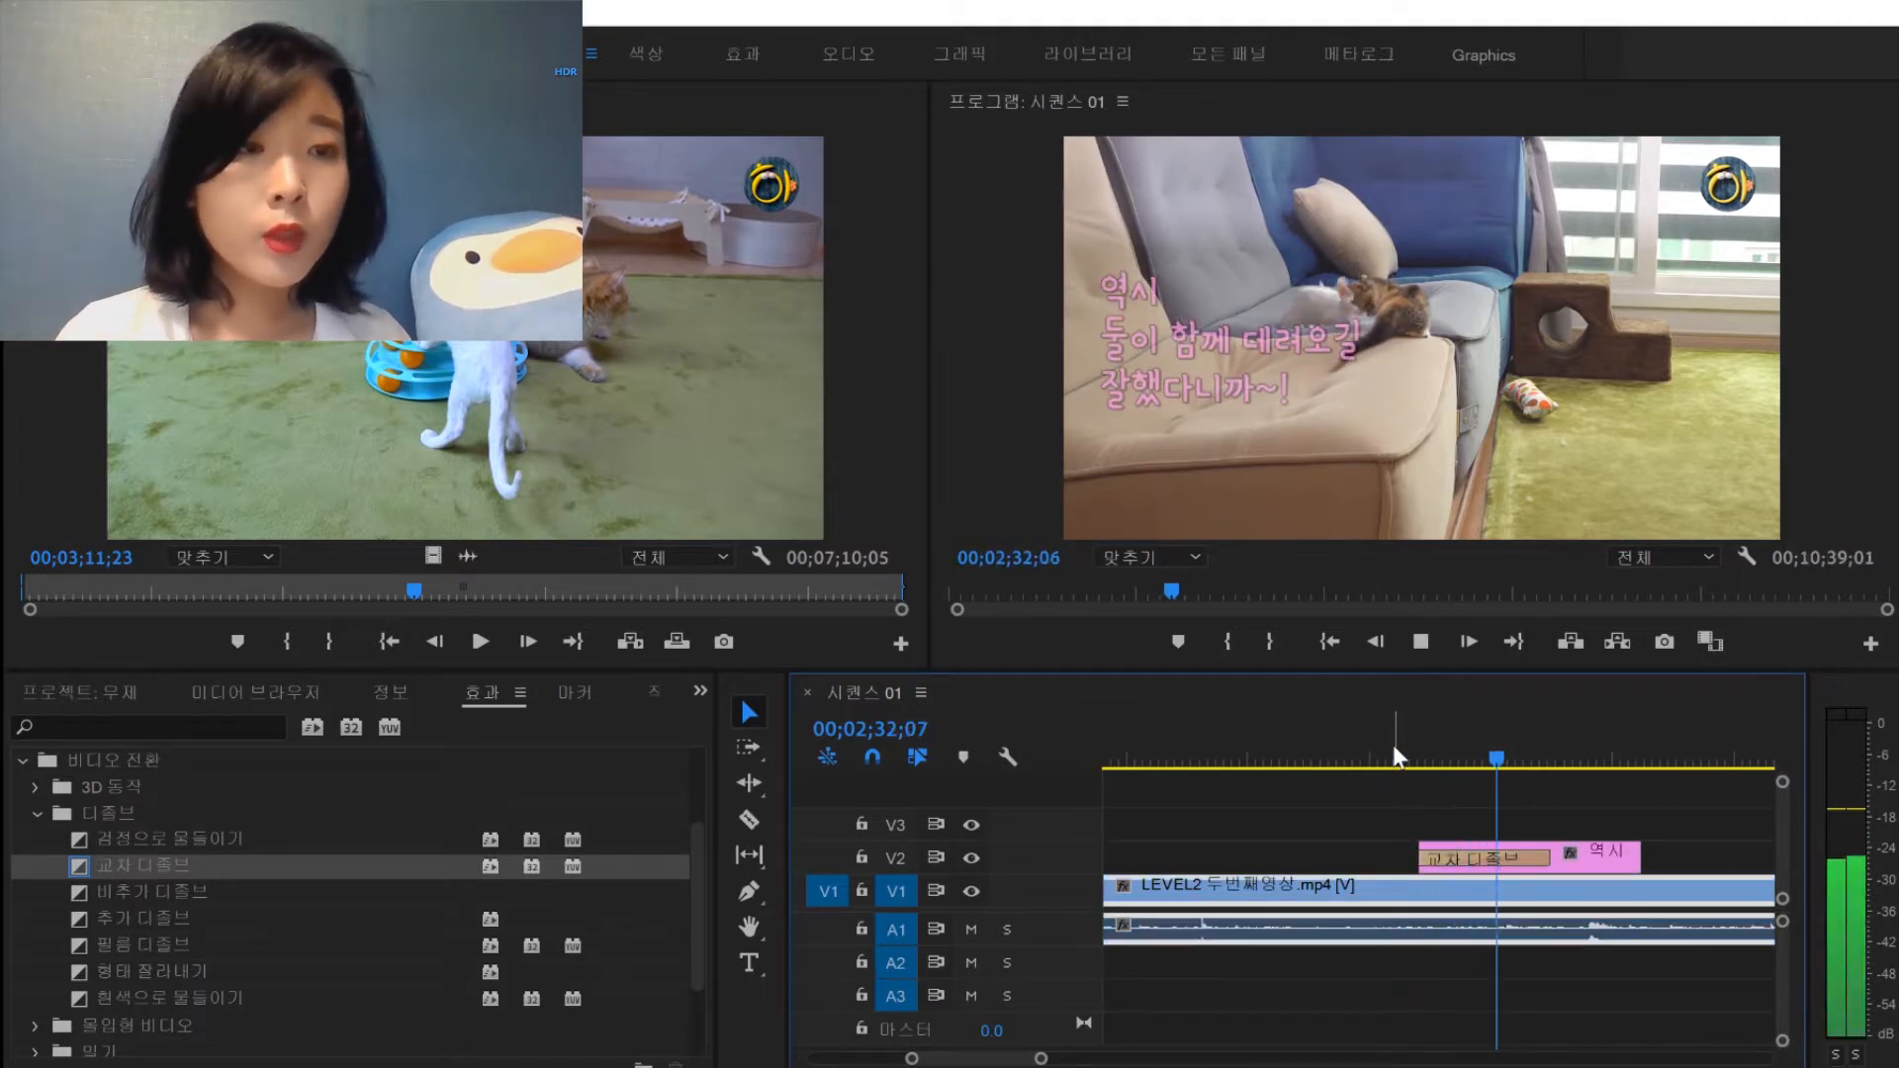
{"action": "key", "text": "space"}
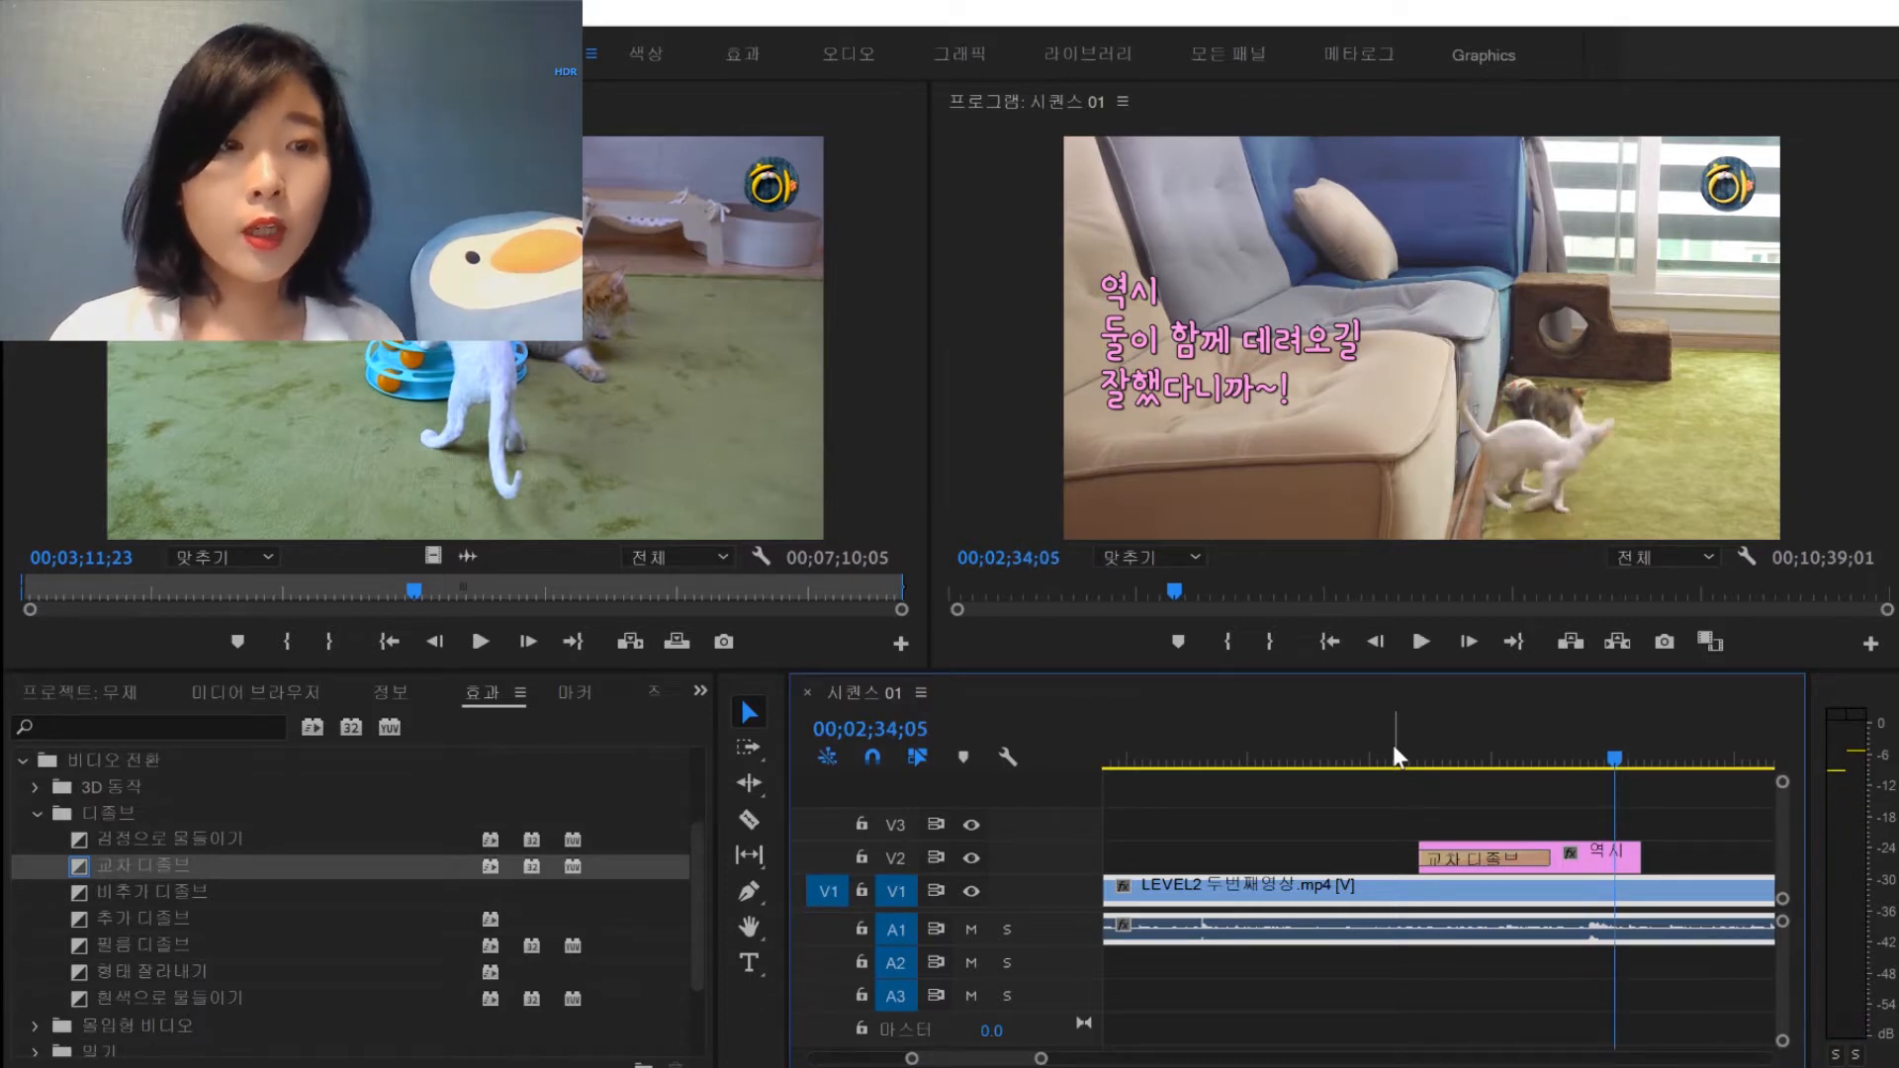
{"action": "left_click", "coordinate": [1461, 741]}
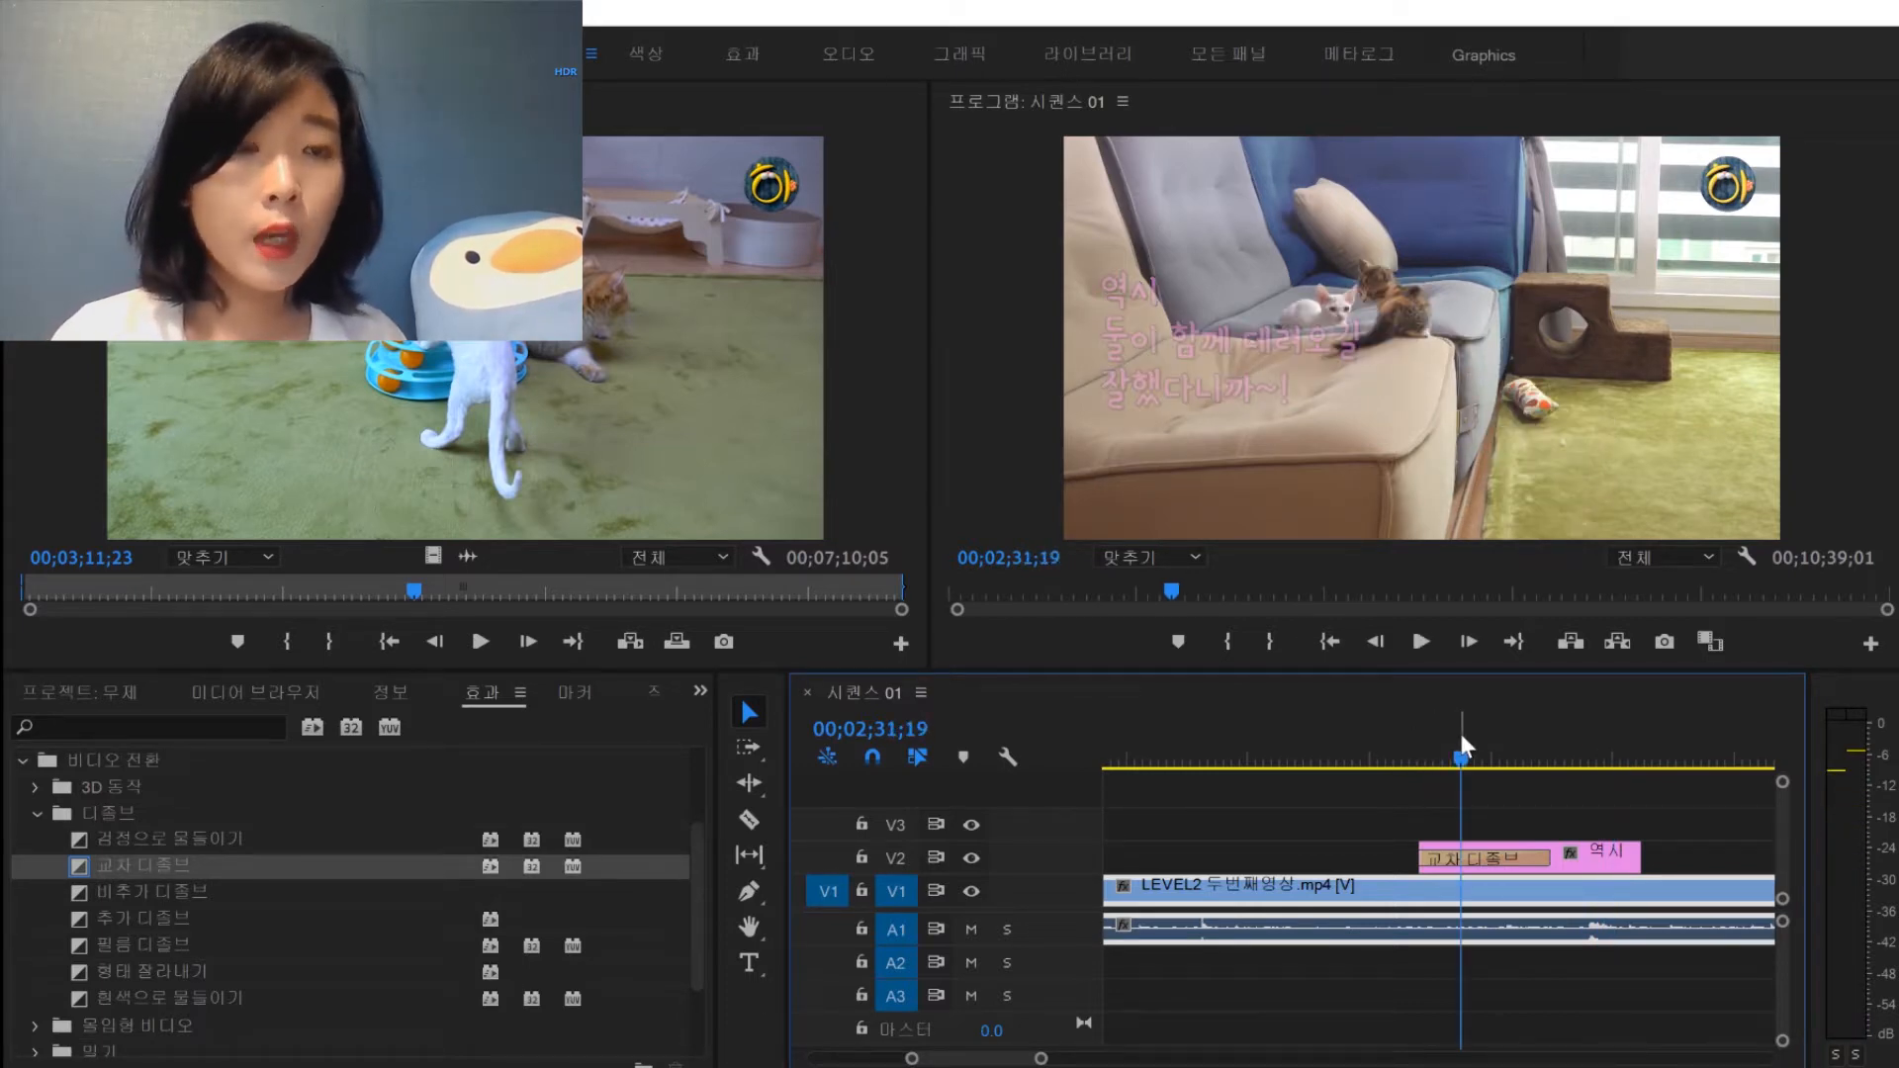
Undo the lengthening of the dissolve on the 역시 title and go to the end of the second LEVEL2 clip
{"action": "key", "text": "ctrl+z"}
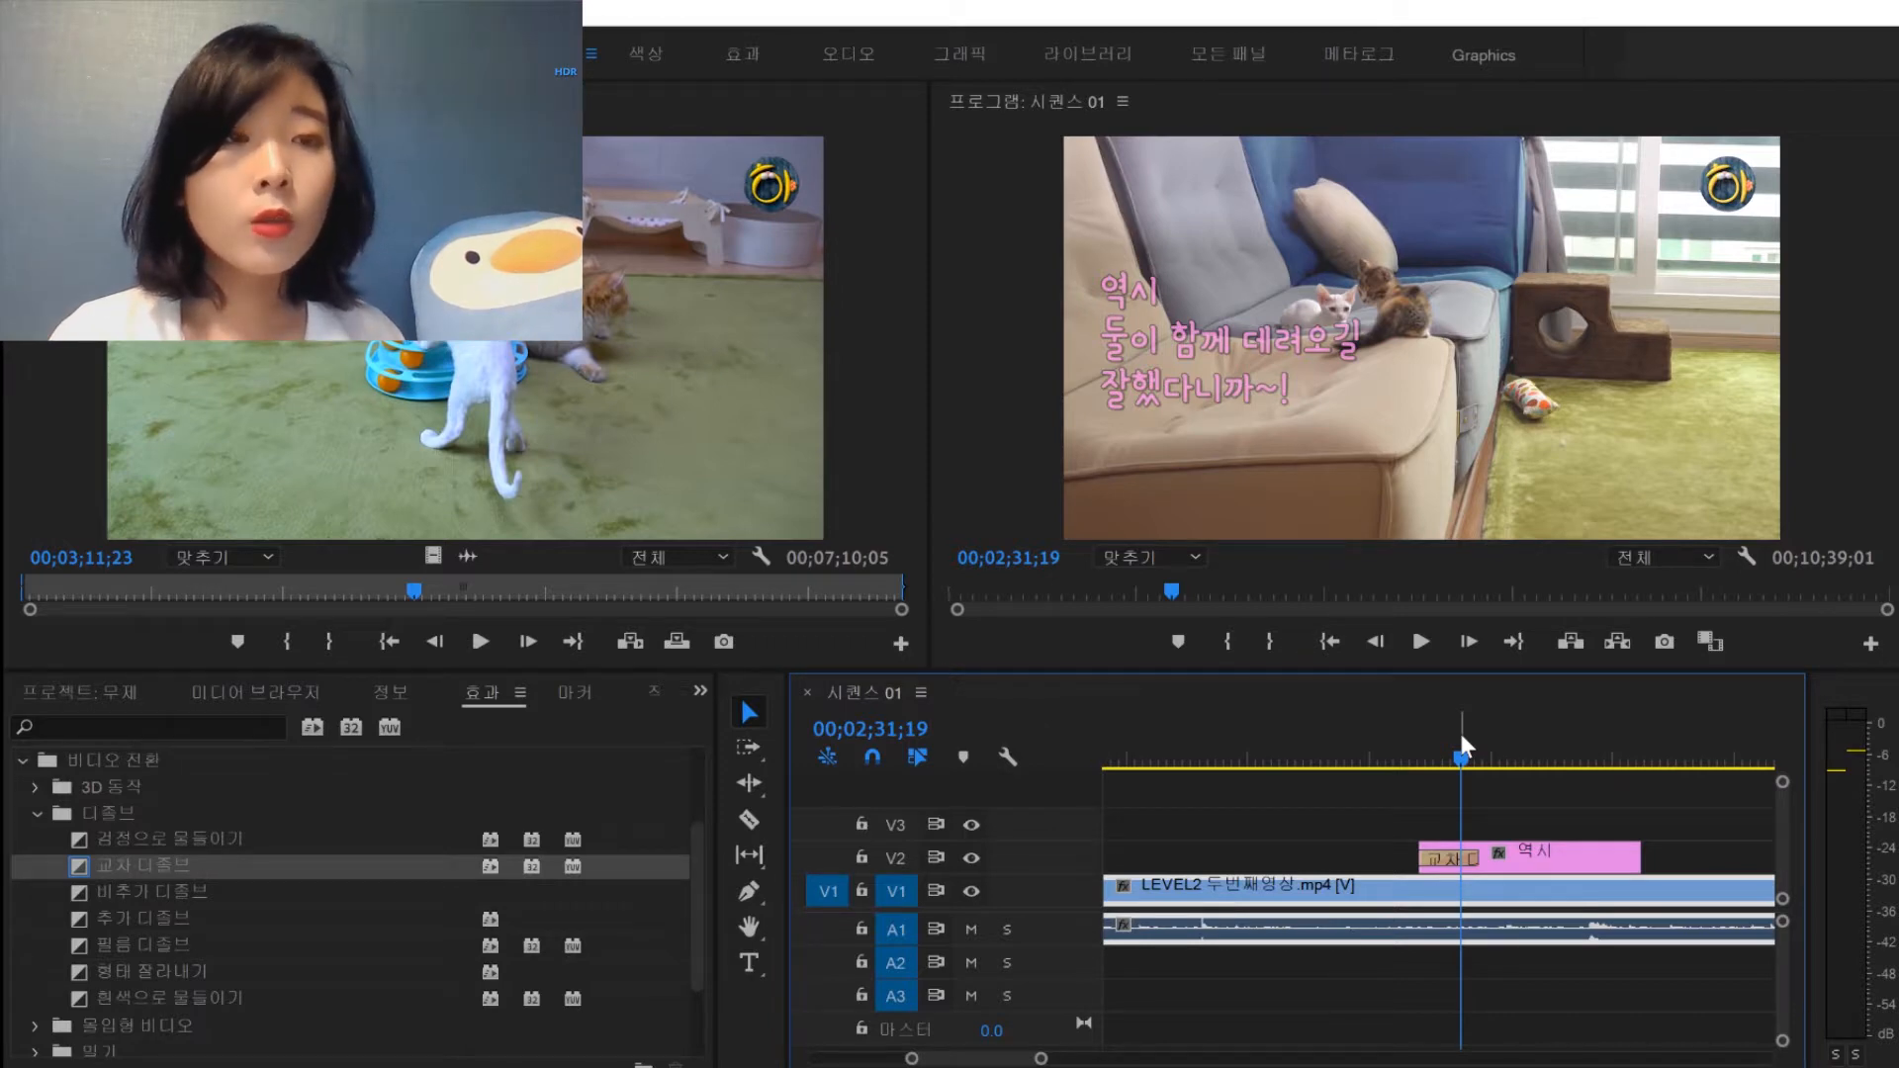
{"action": "scroll", "coordinate": [1379, 971], "scroll_direction": "up", "scroll_amount": 1}
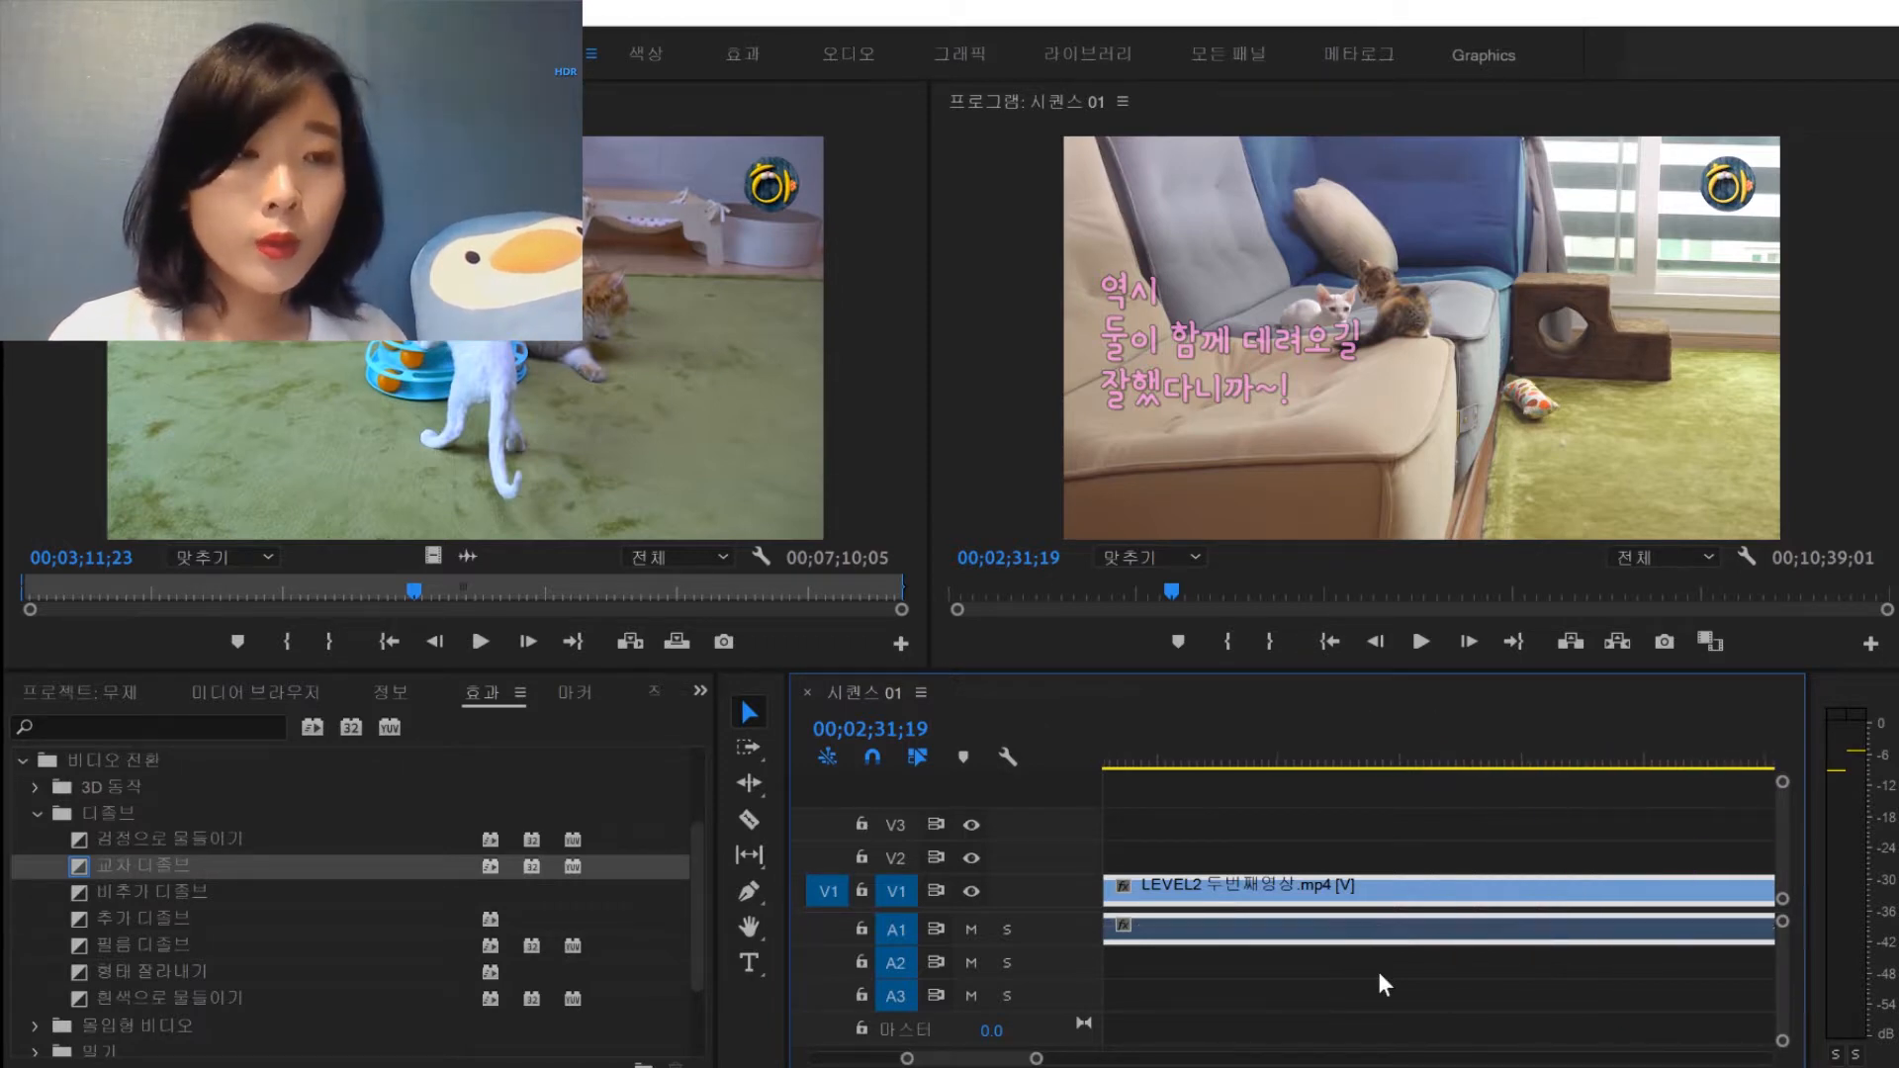
{"action": "scroll", "coordinate": [1378, 971], "scroll_direction": "down", "scroll_amount": 5}
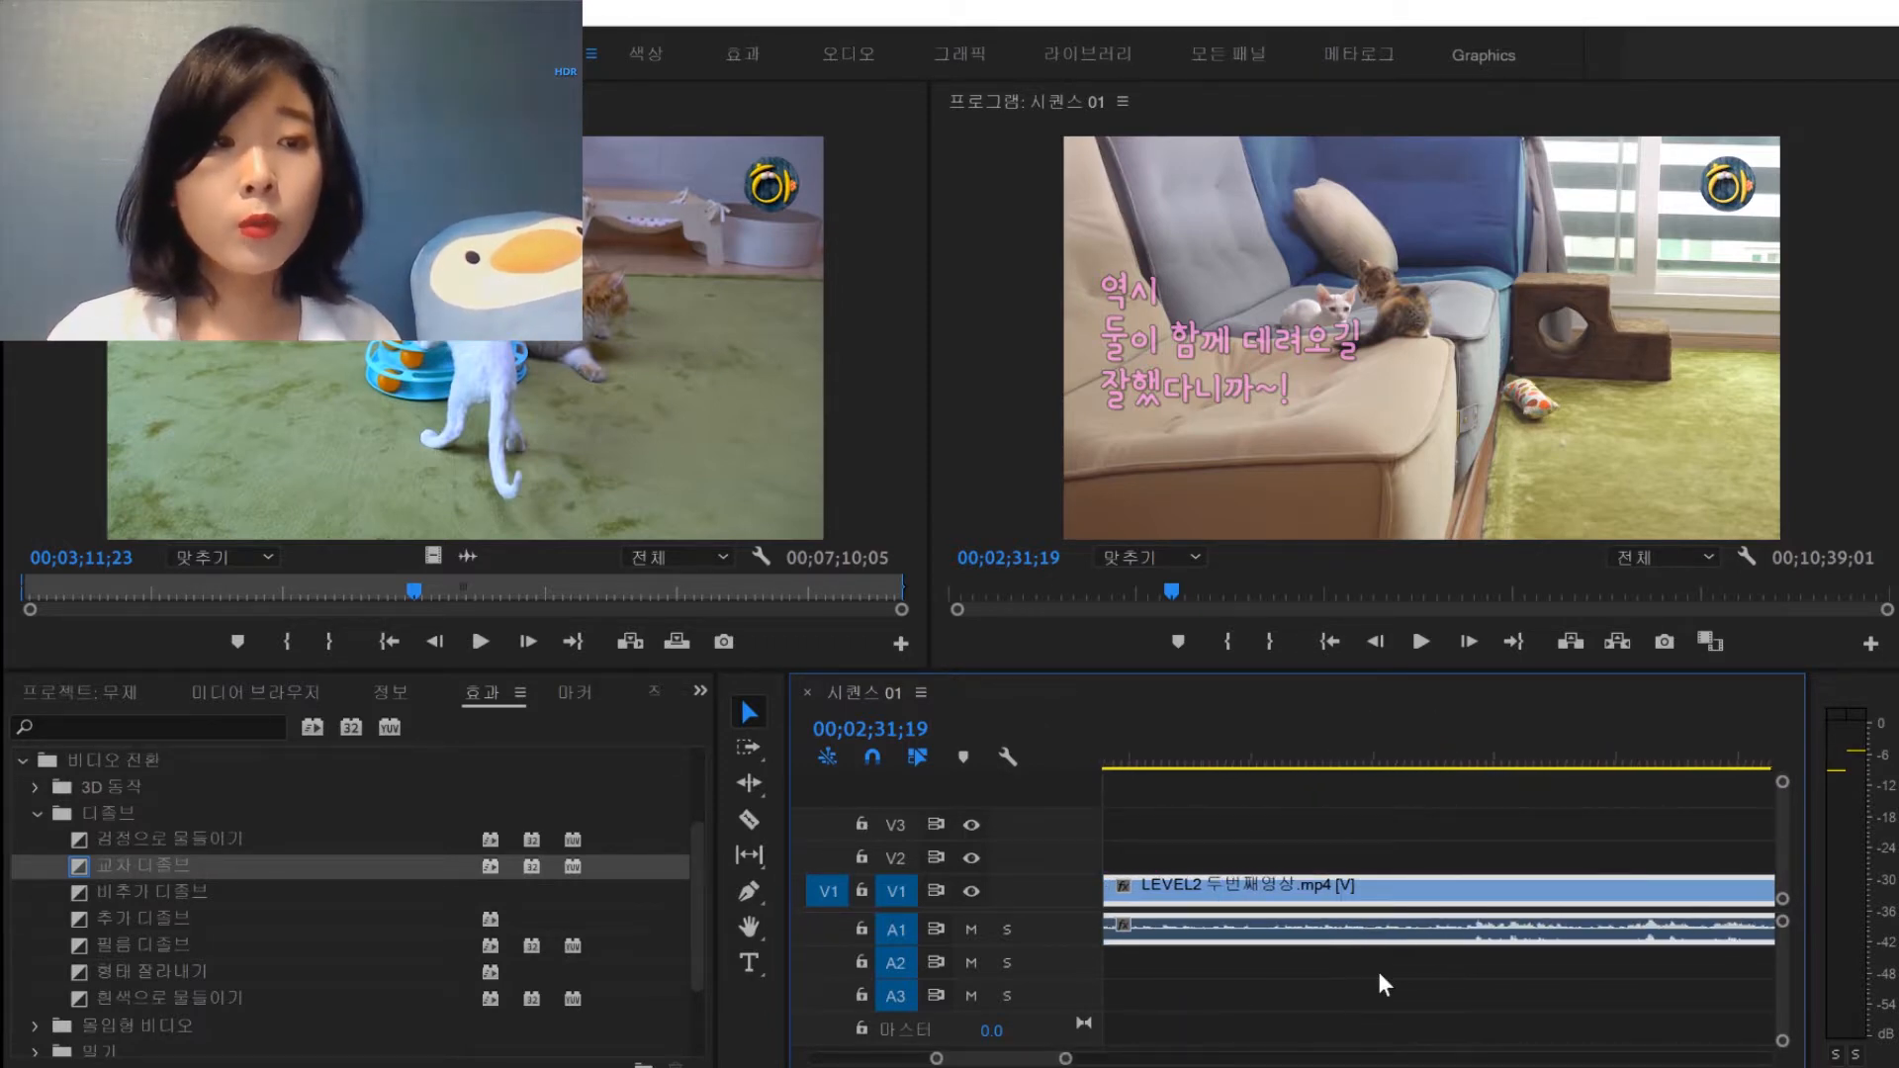
{"action": "scroll", "coordinate": [1379, 971], "scroll_direction": "down", "scroll_amount": 1}
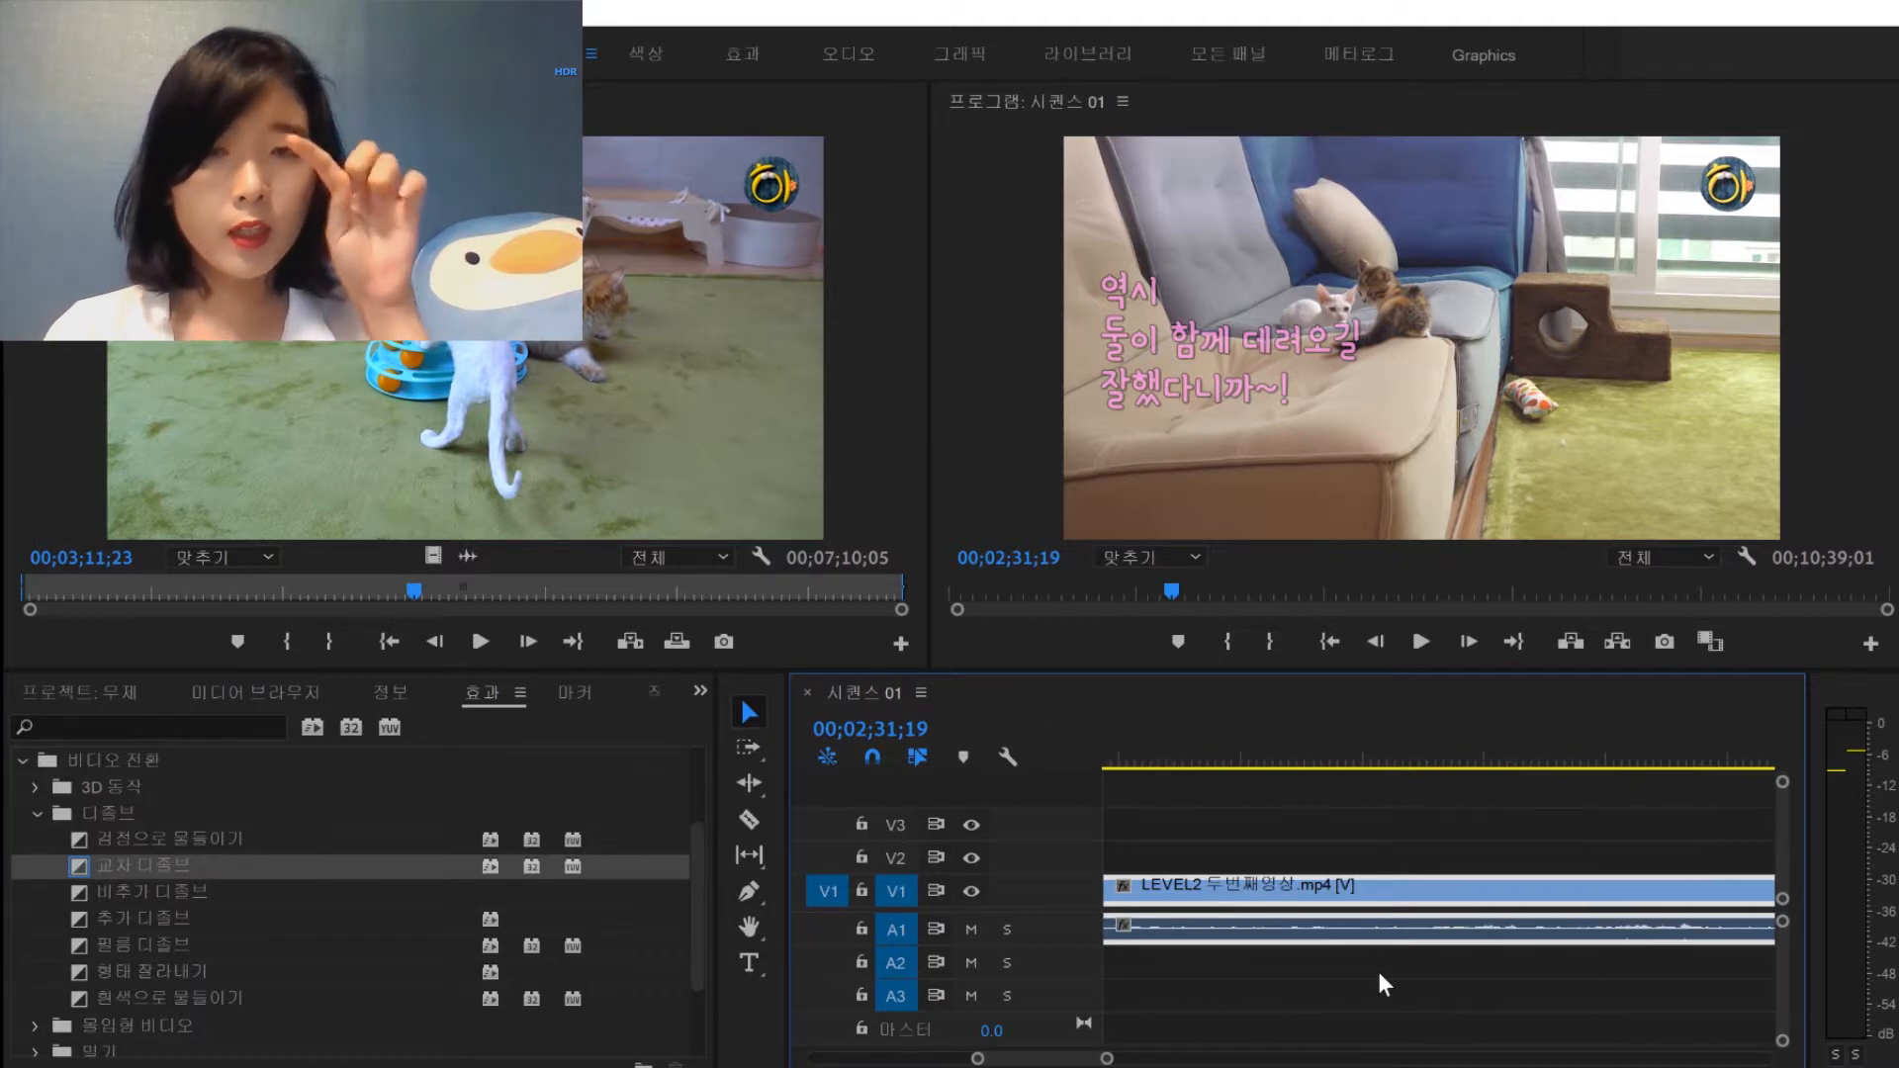
{"action": "left_click_drag", "start_coordinate": [1106, 1058], "coordinate": [1560, 1056]}
{"action": "left_click", "coordinate": [1638, 747]}
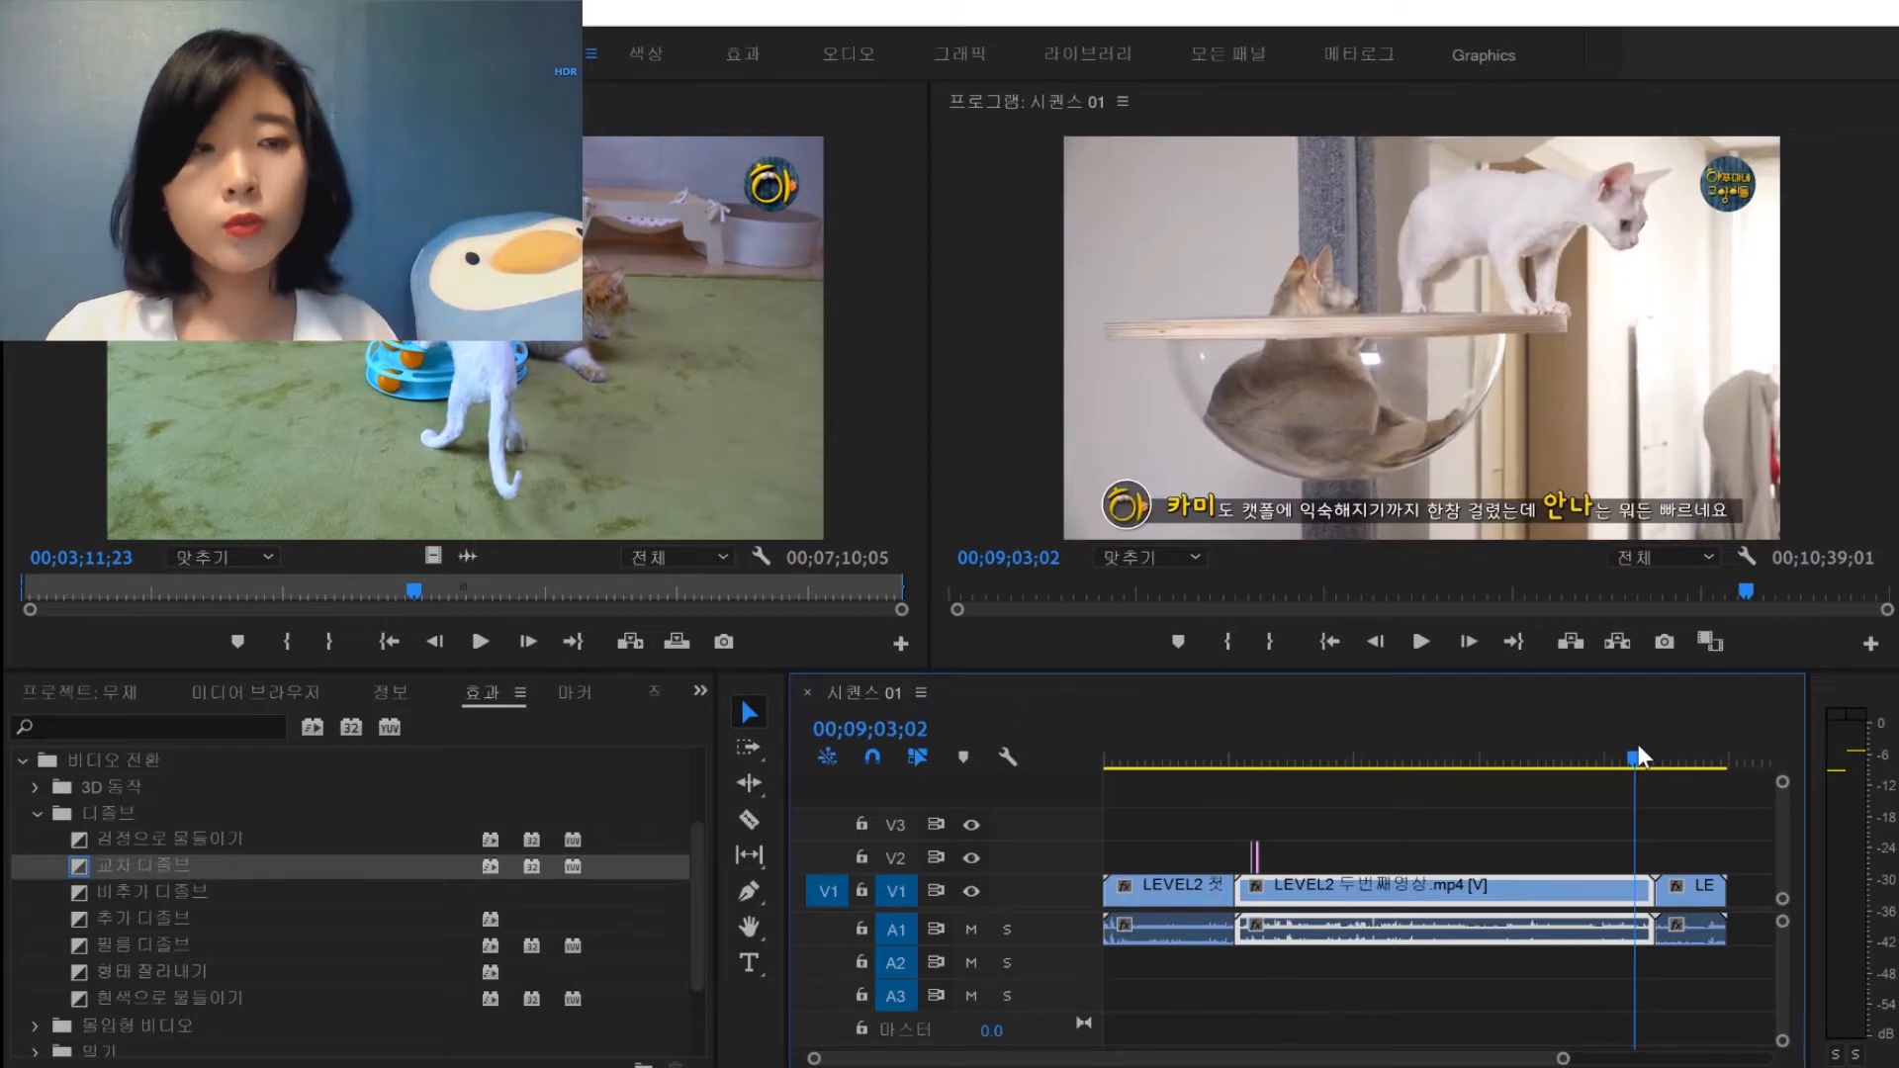
{"action": "key", "text": "="}
{"action": "left_click_drag", "start_coordinate": [1480, 756], "coordinate": [1522, 739]}
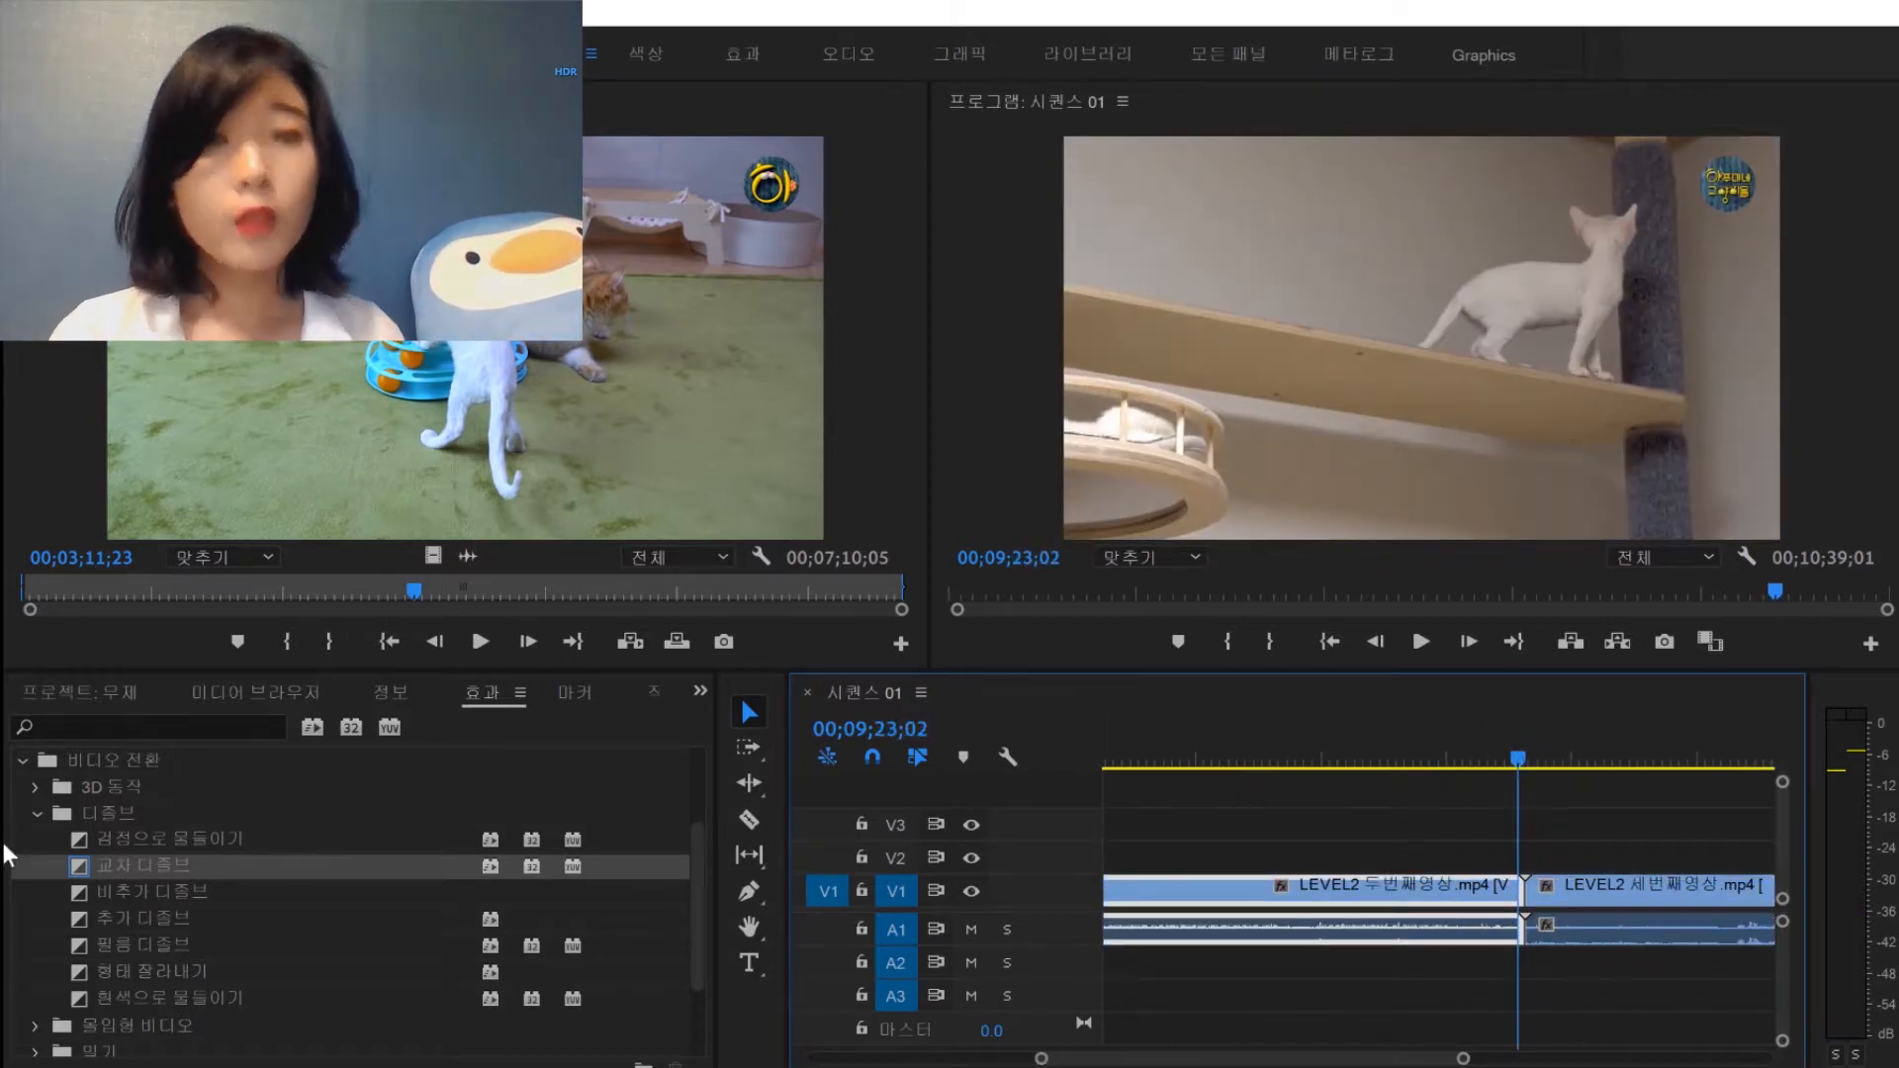
Apply the 검정으로 물들이기 transition at the cut between the second and third LEVEL2 clips and play it back
{"action": "left_click", "coordinate": [218, 840]}
{"action": "left_click_drag", "start_coordinate": [192, 834], "coordinate": [1535, 895]}
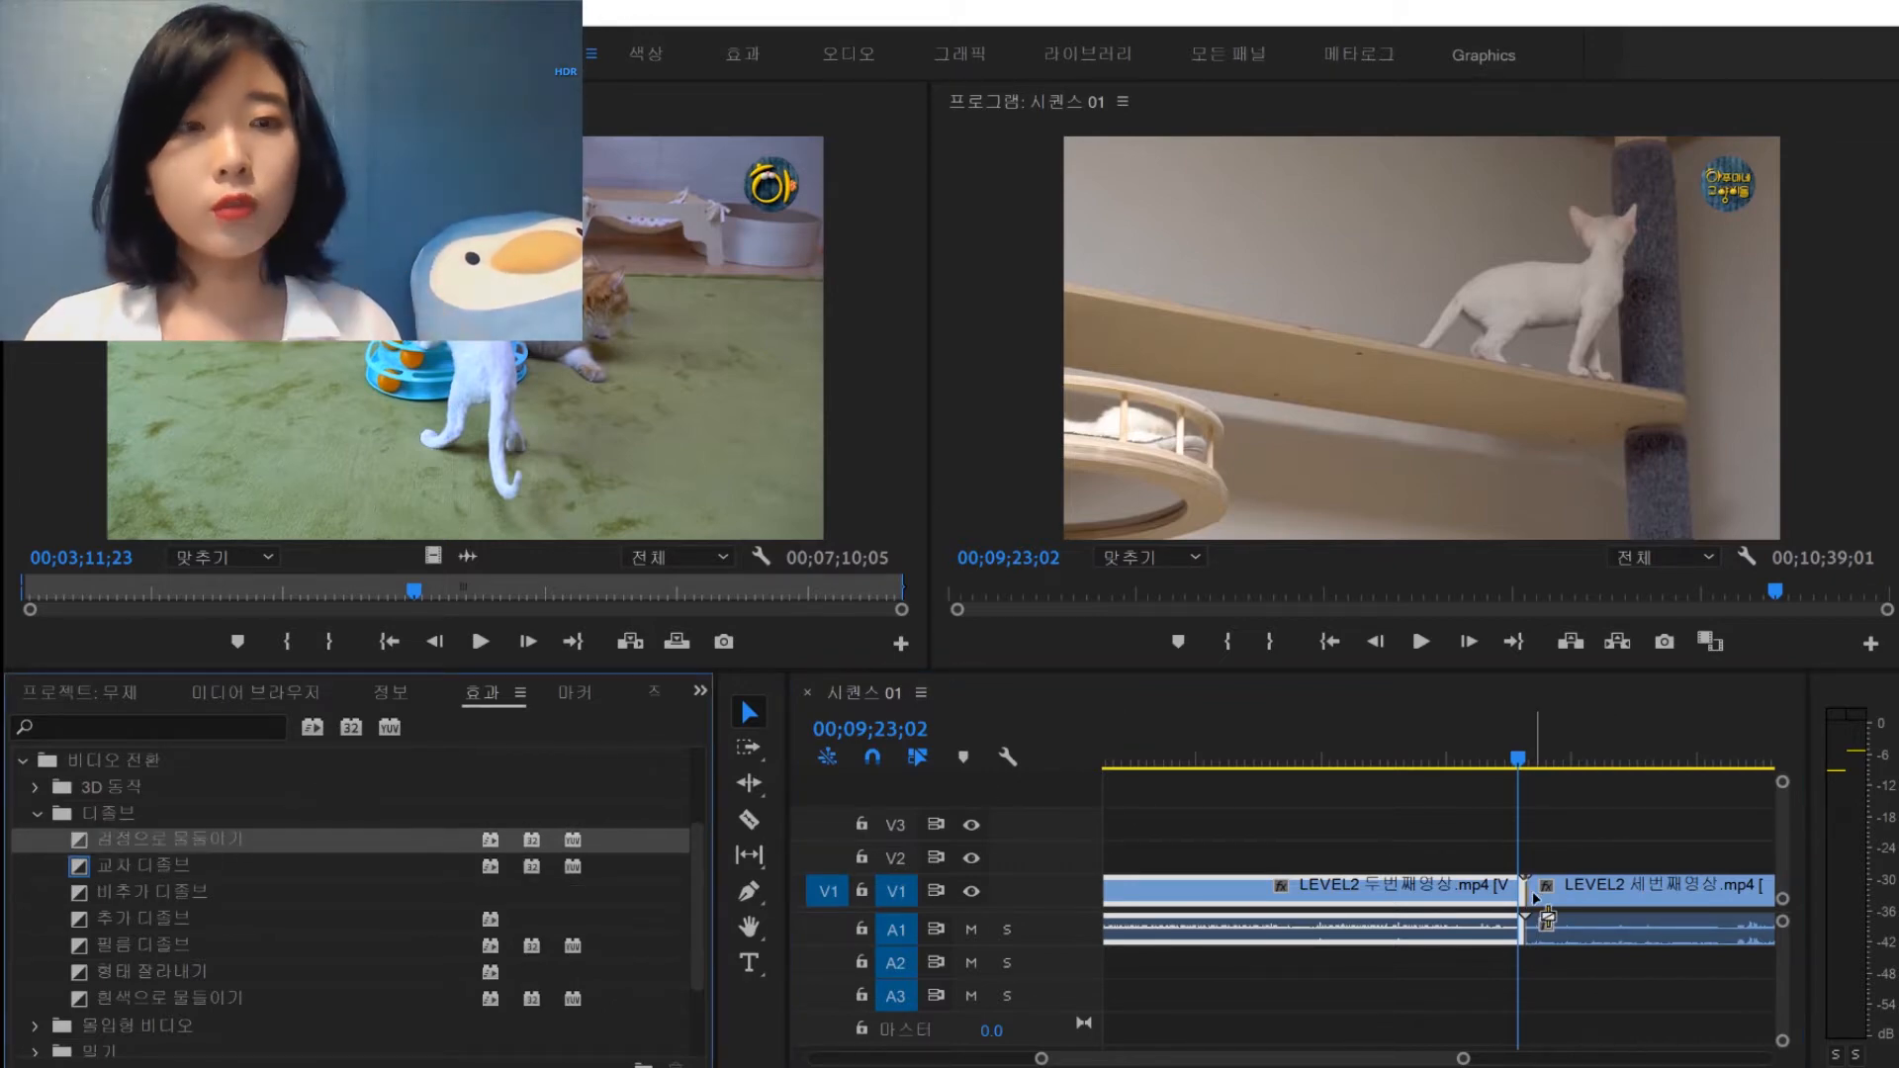
{"action": "left_click_drag", "start_coordinate": [1535, 895], "coordinate": [1521, 890]}
{"action": "left_click", "coordinate": [1520, 833]}
{"action": "scroll", "coordinate": [1502, 840], "scroll_direction": "up", "scroll_amount": 3}
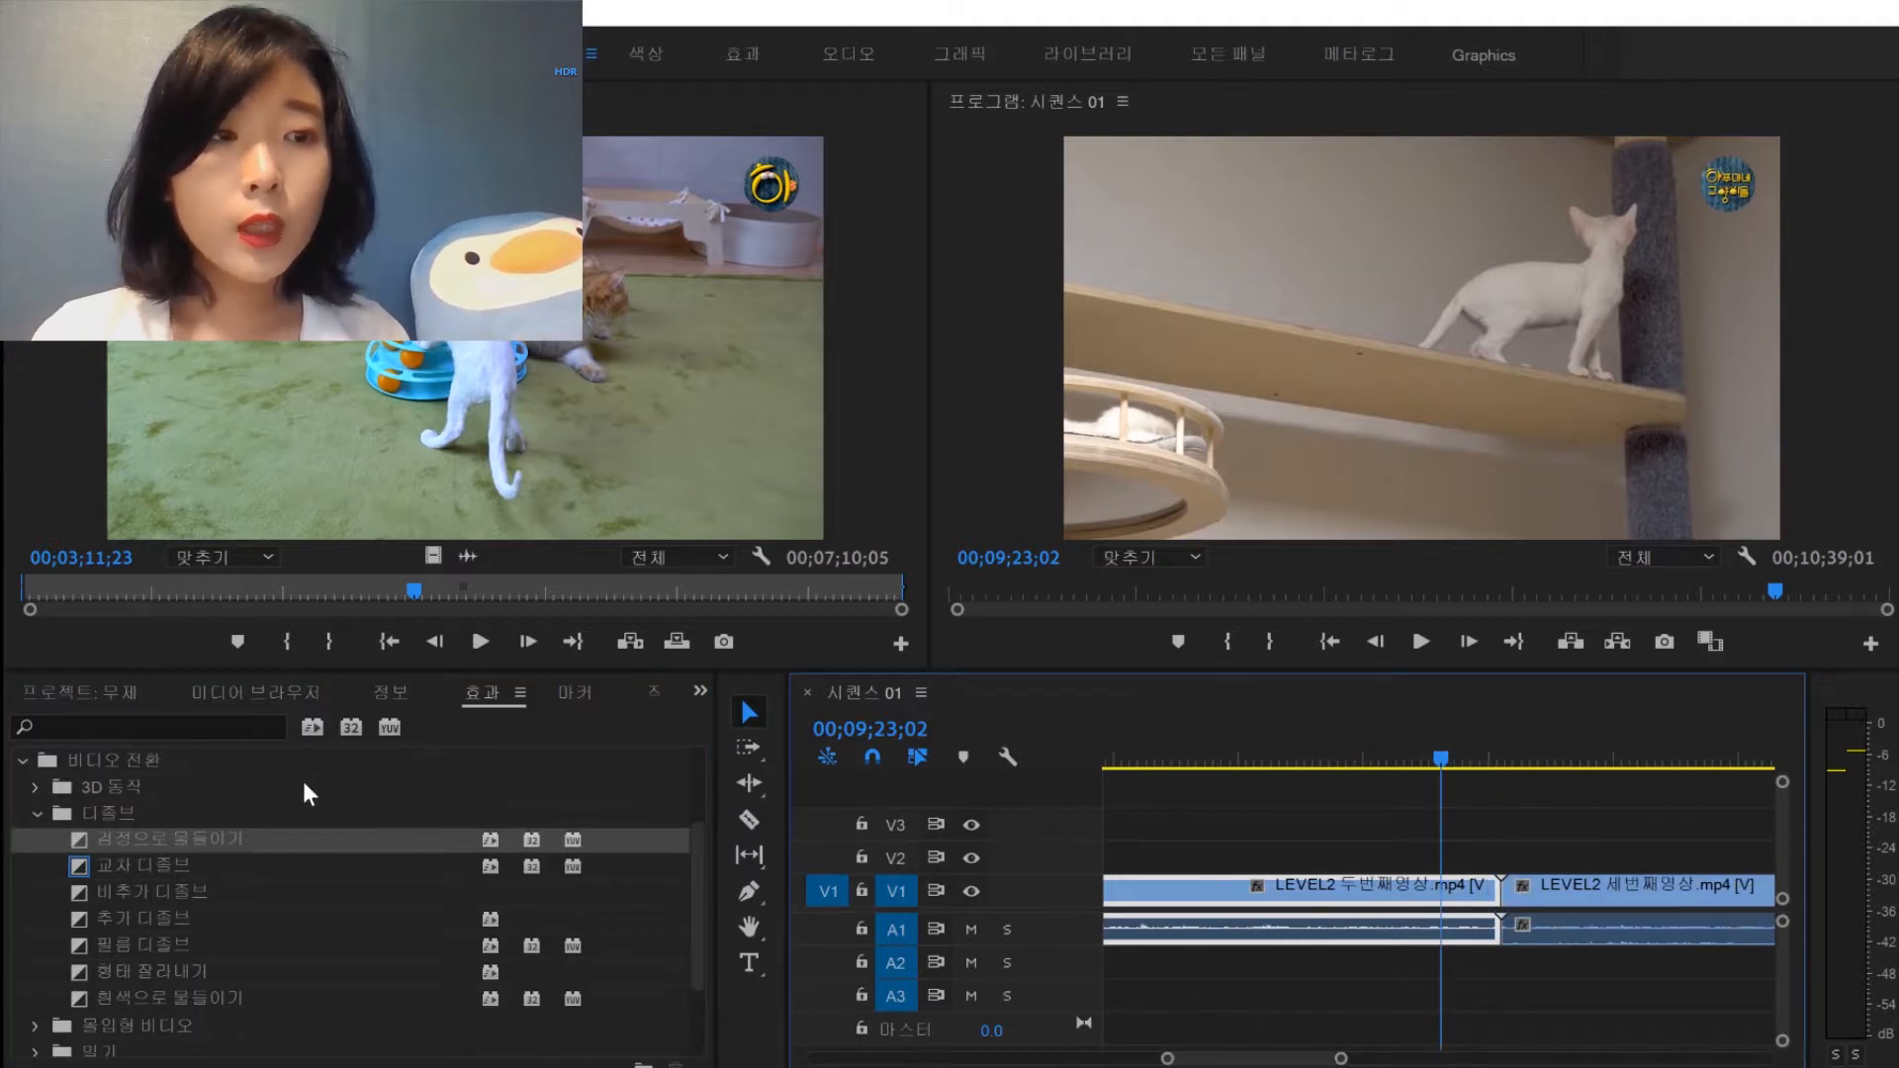
{"action": "left_click_drag", "start_coordinate": [220, 839], "coordinate": [1504, 892]}
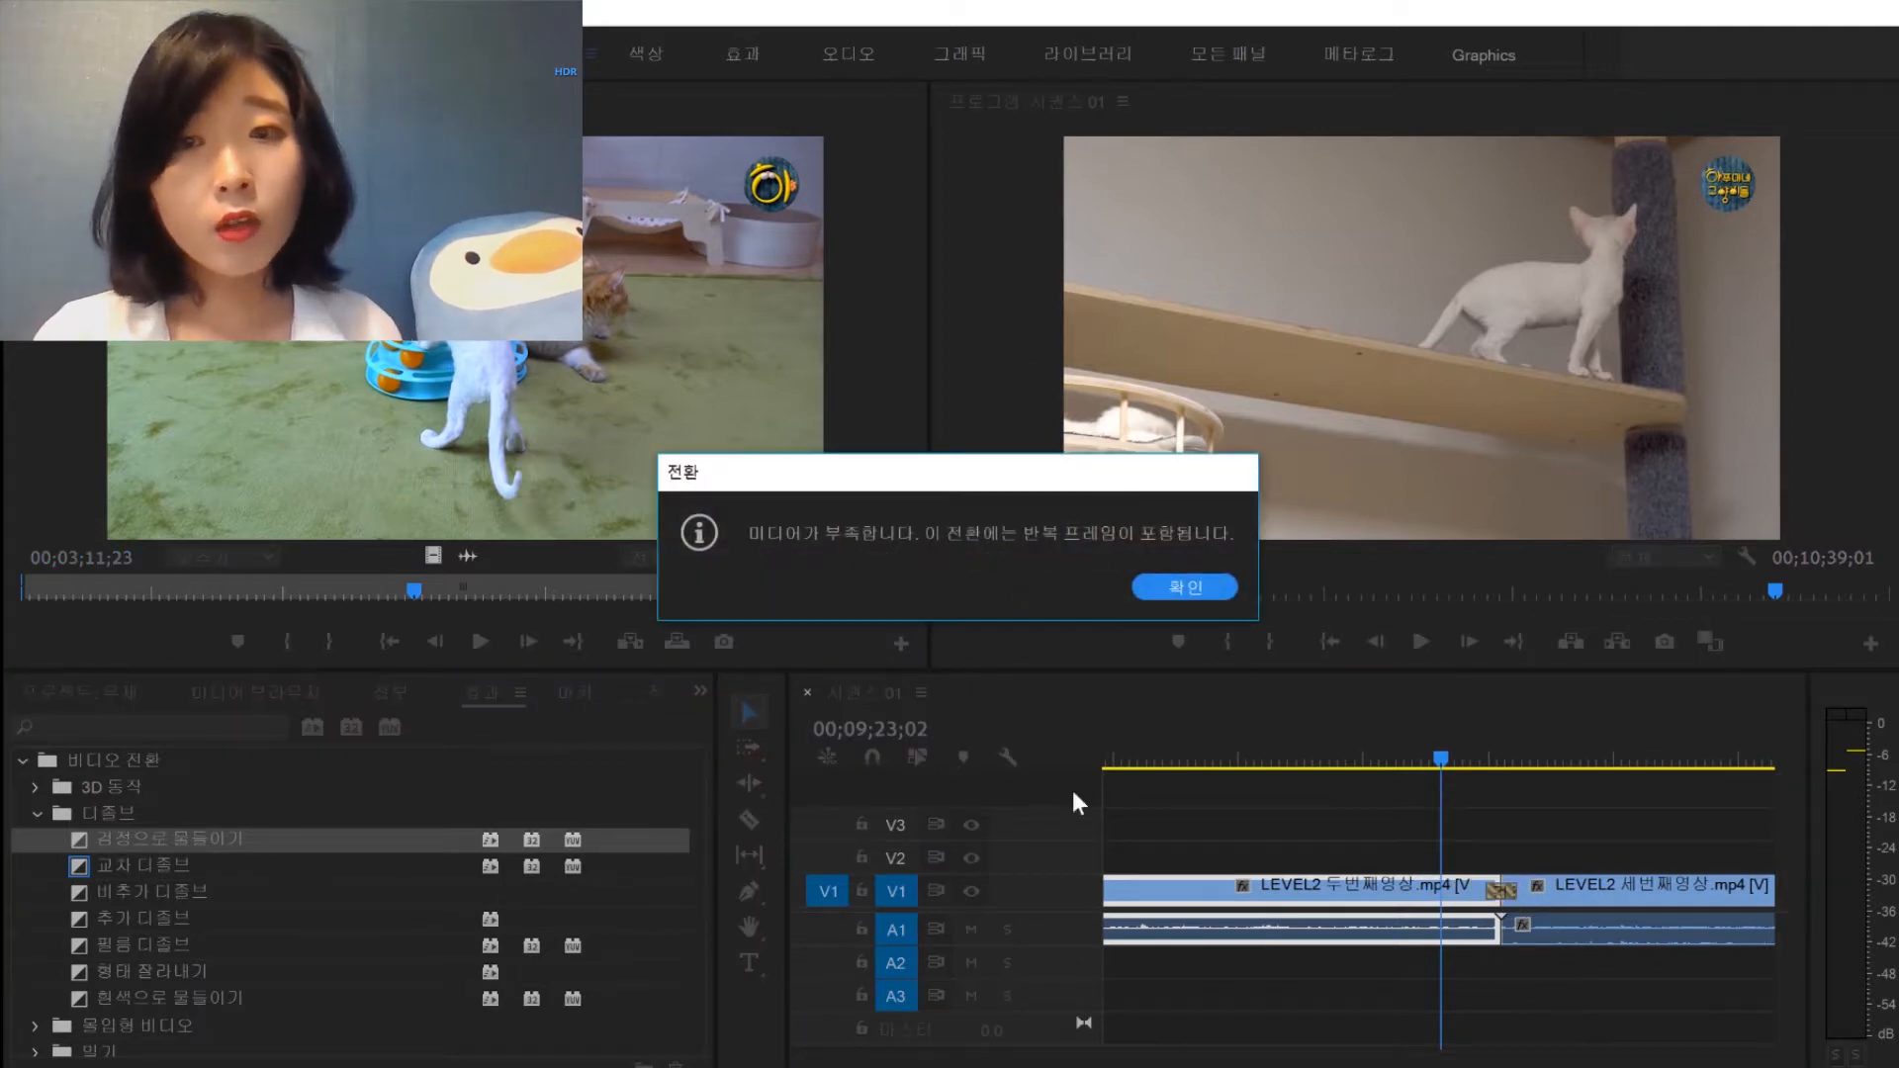
{"action": "left_click", "coordinate": [1203, 587]}
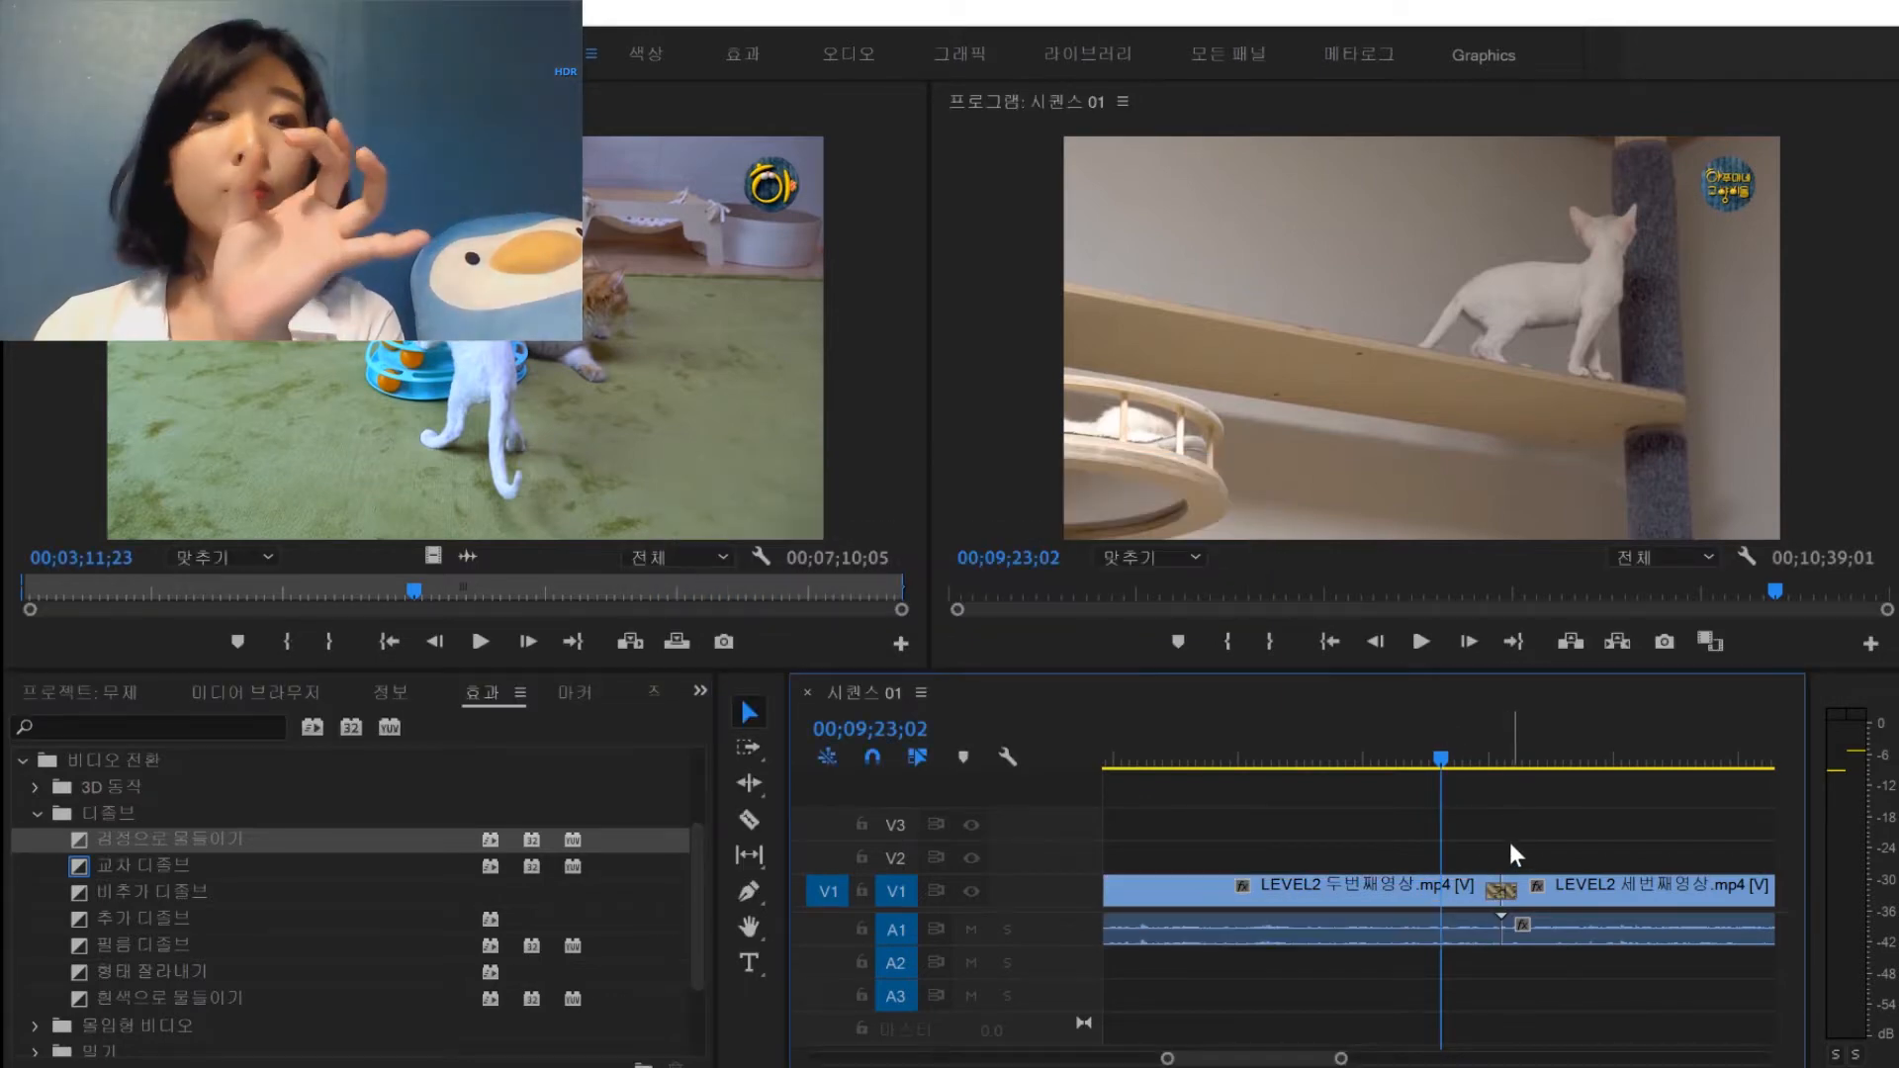
{"action": "left_click", "coordinate": [1466, 756]}
{"action": "key", "text": "space"}
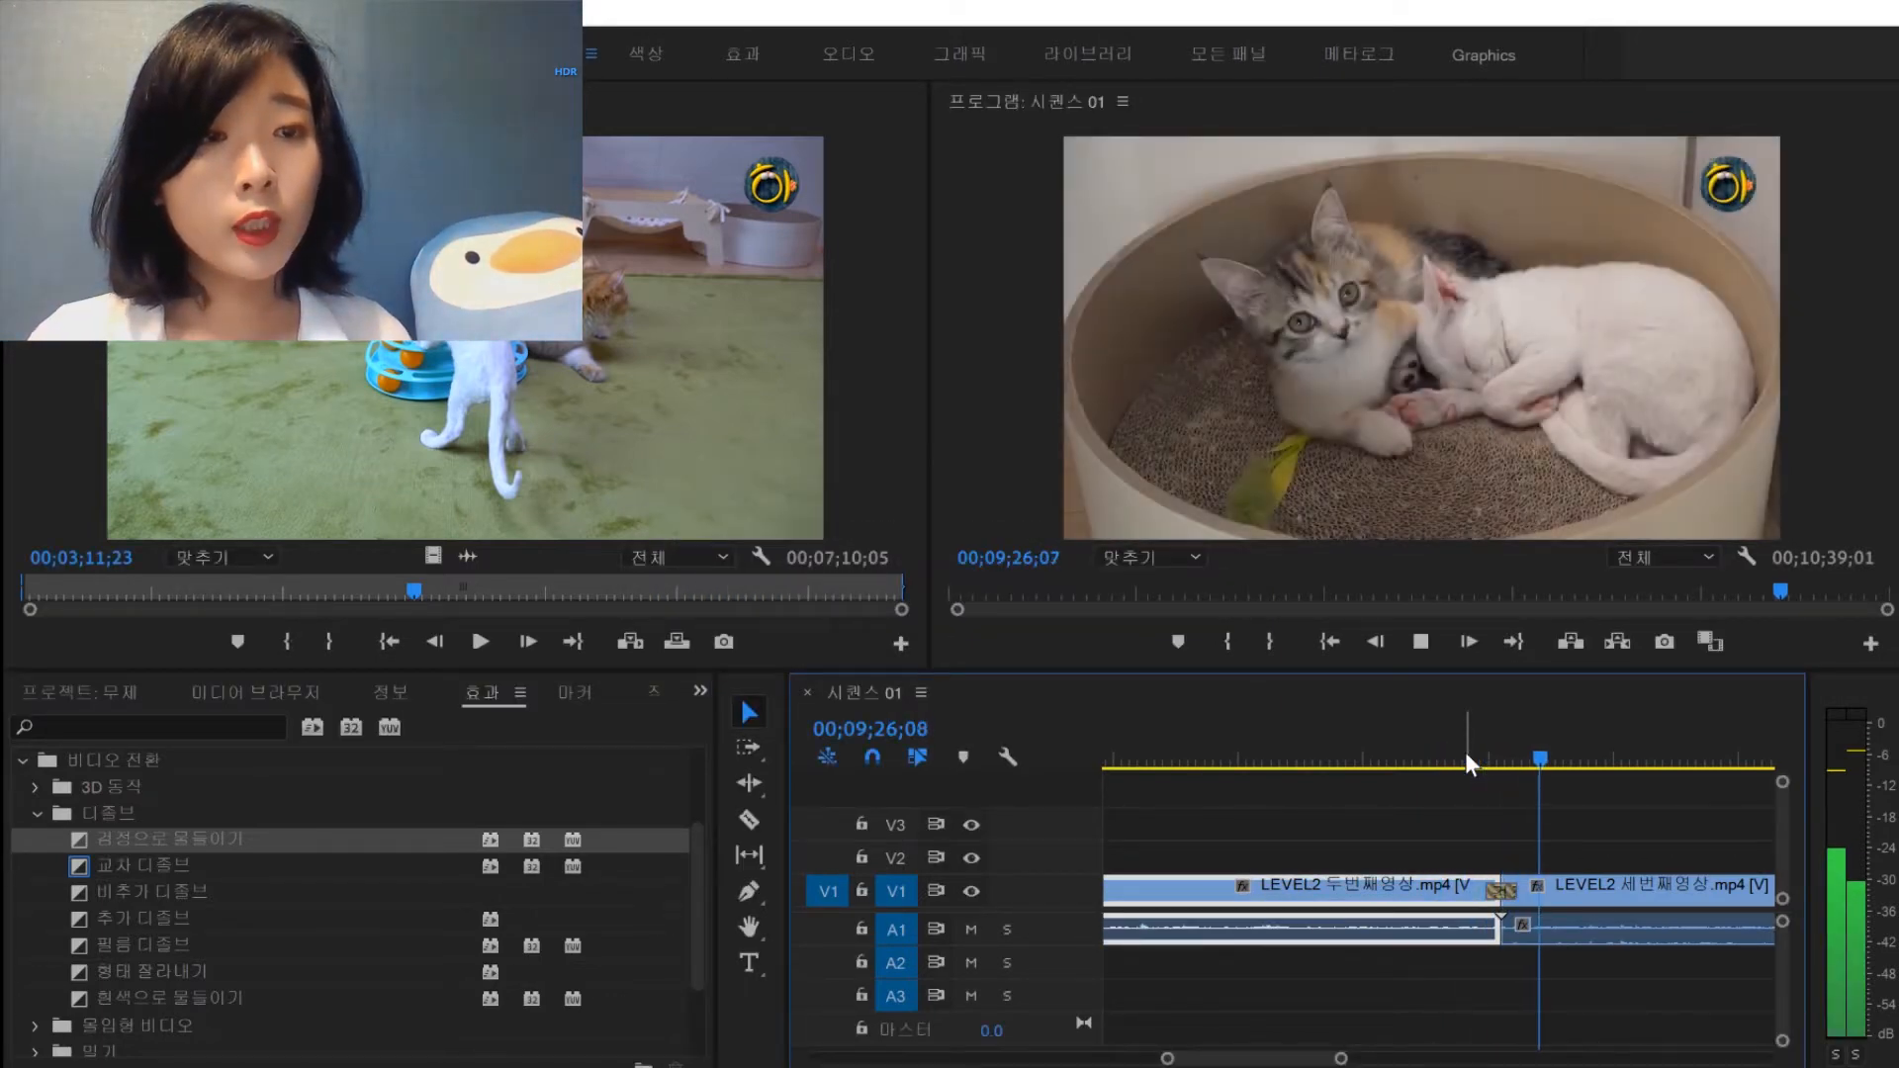
{"action": "key", "text": "space"}
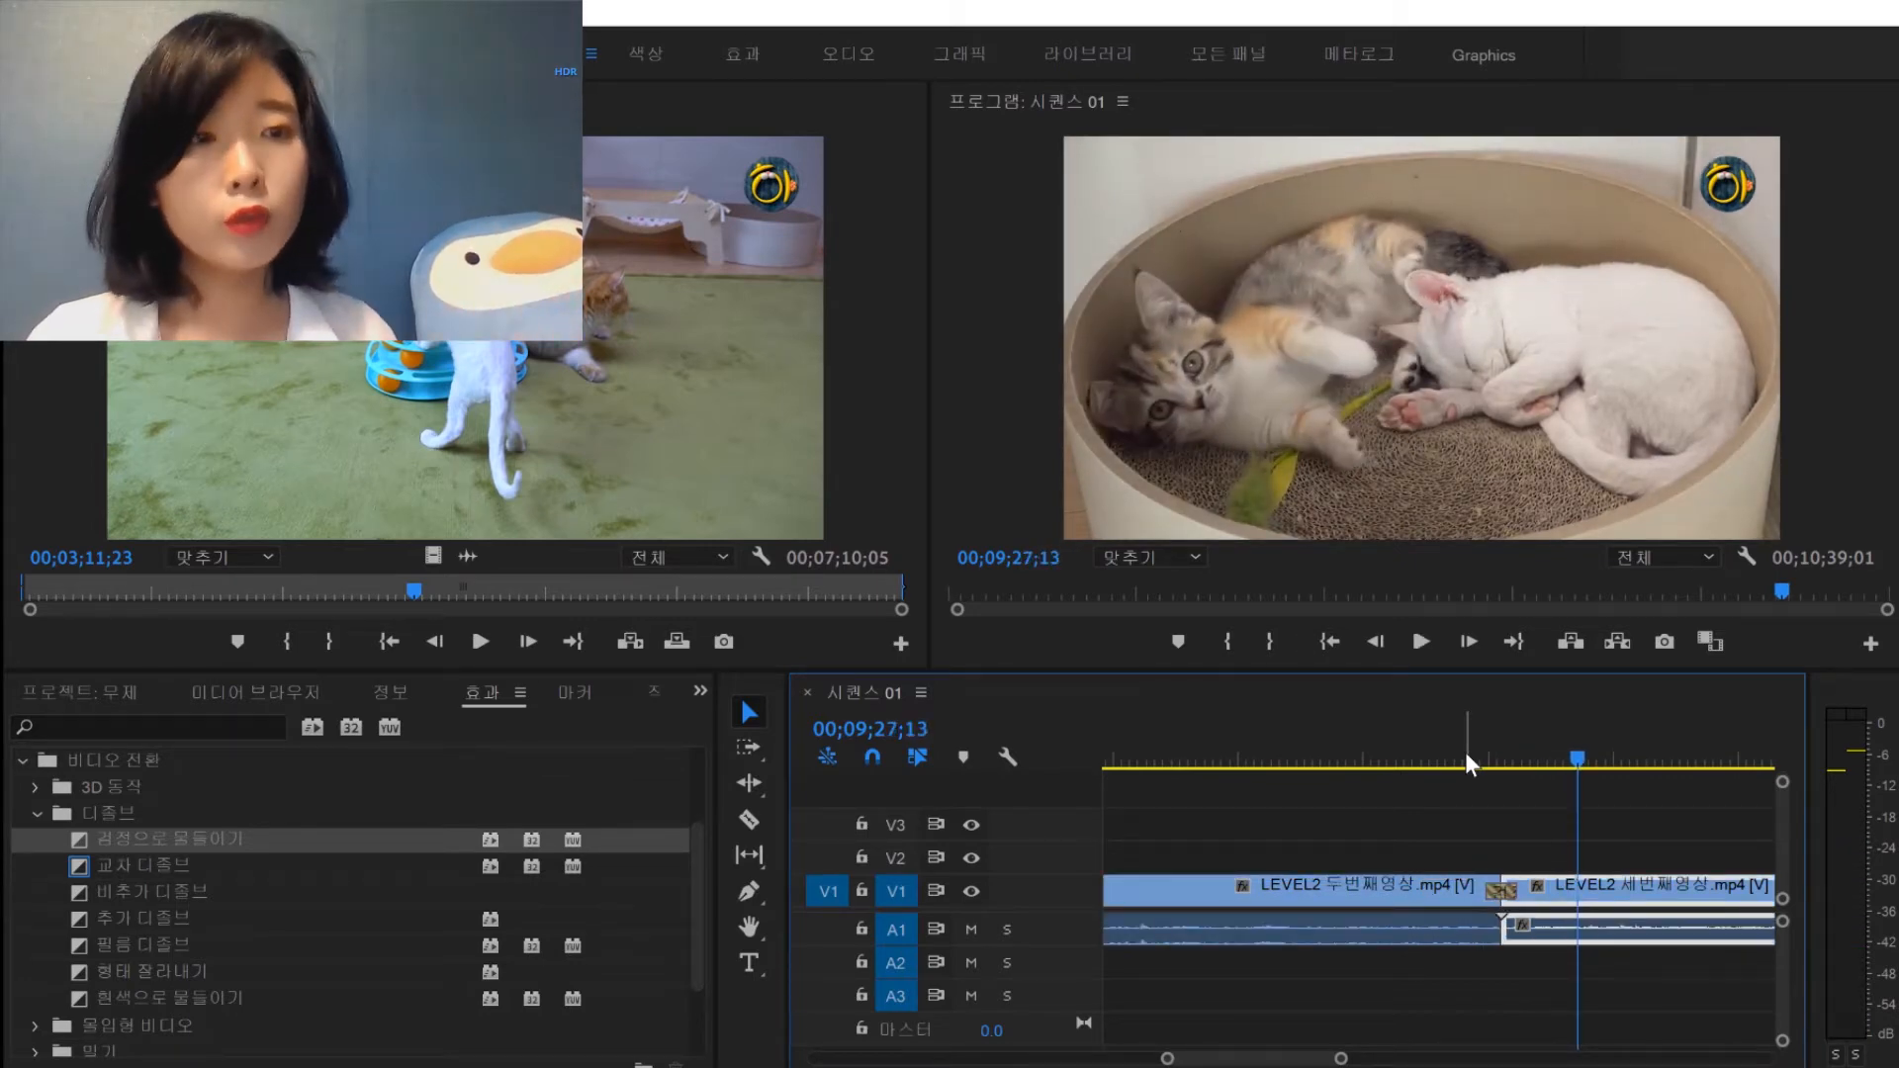
{"action": "mouse_move", "coordinate": [1492, 755]}
{"action": "left_mouse_down"}
{"action": "mouse_move", "coordinate": [1574, 755]}
{"action": "mouse_move", "coordinate": [1487, 767]}
{"action": "left_mouse_up"}
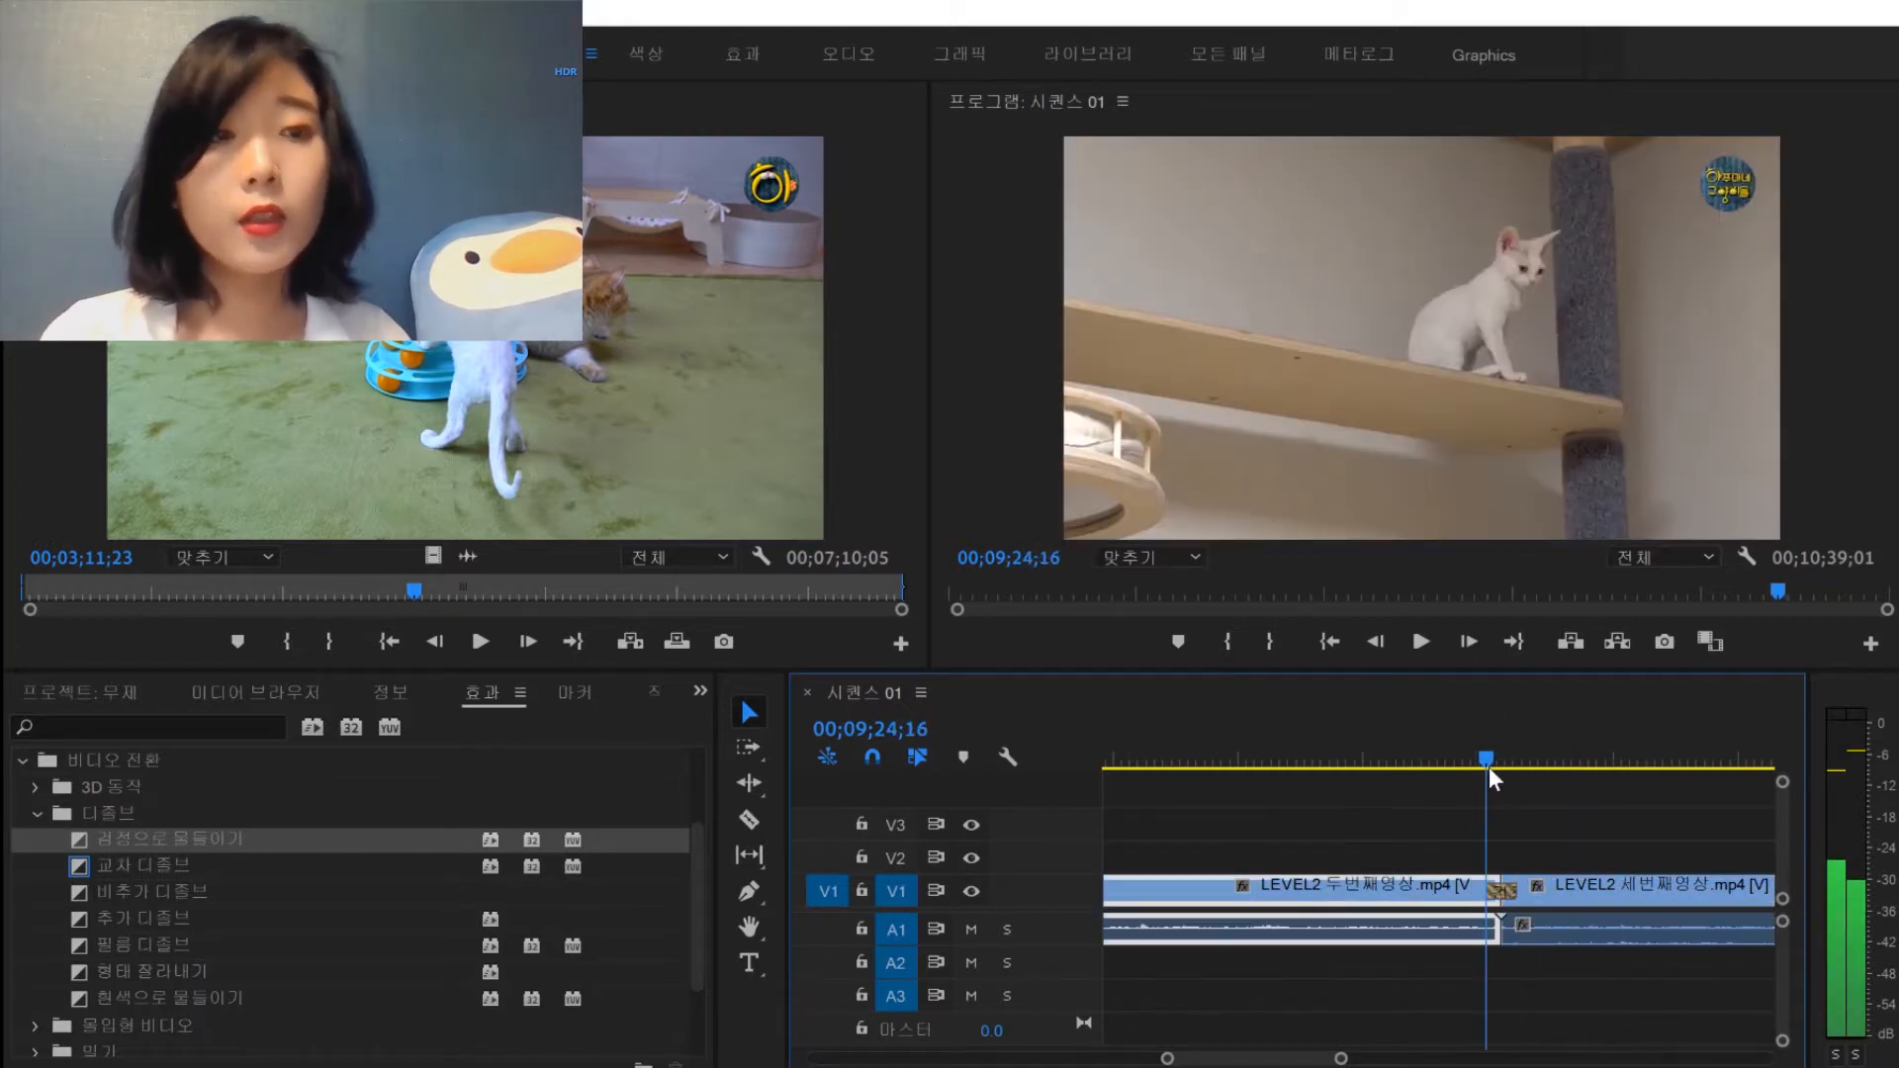
Try aligning the 검정으로 물들이기 transition as 다음 클립의 처음에 배치 and 이전 클립의 끝에 배치, and return it to 가운데 배치
{"action": "left_click", "coordinate": [1501, 890]}
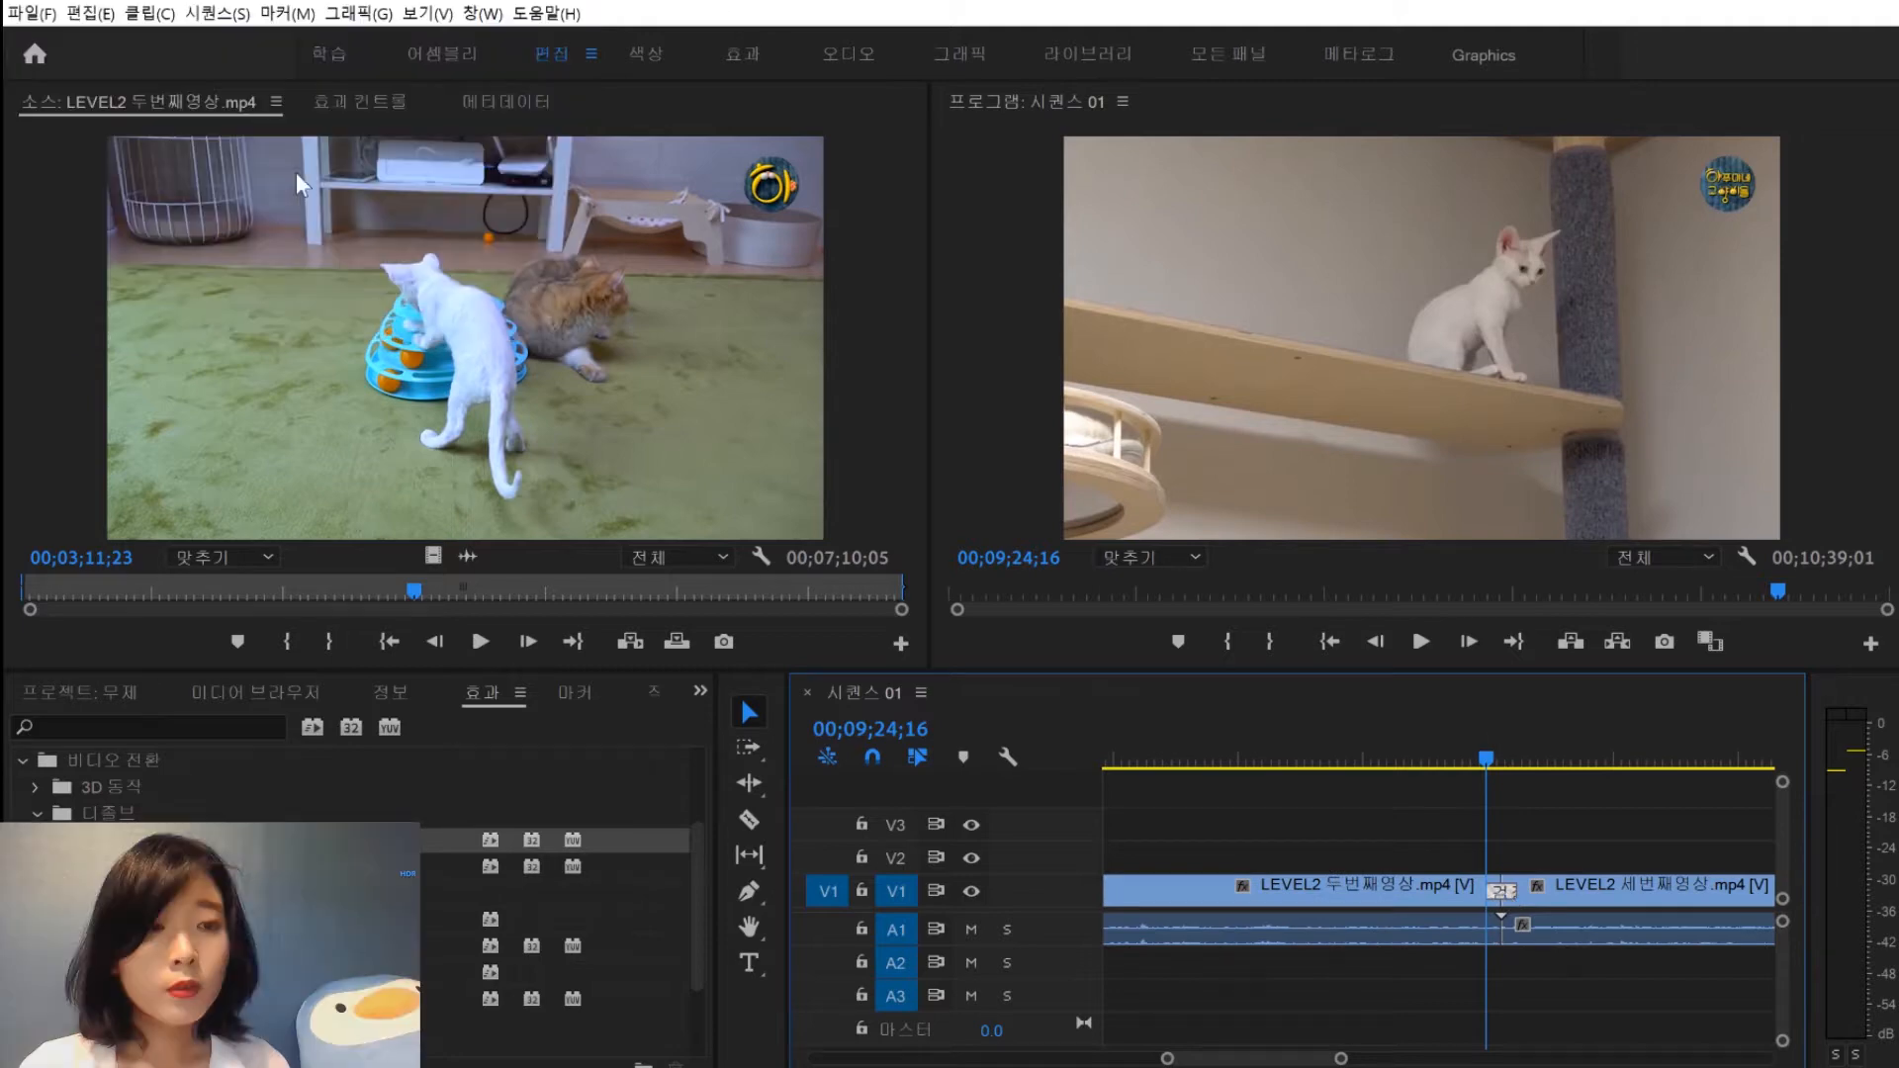
{"action": "left_click", "coordinate": [383, 102]}
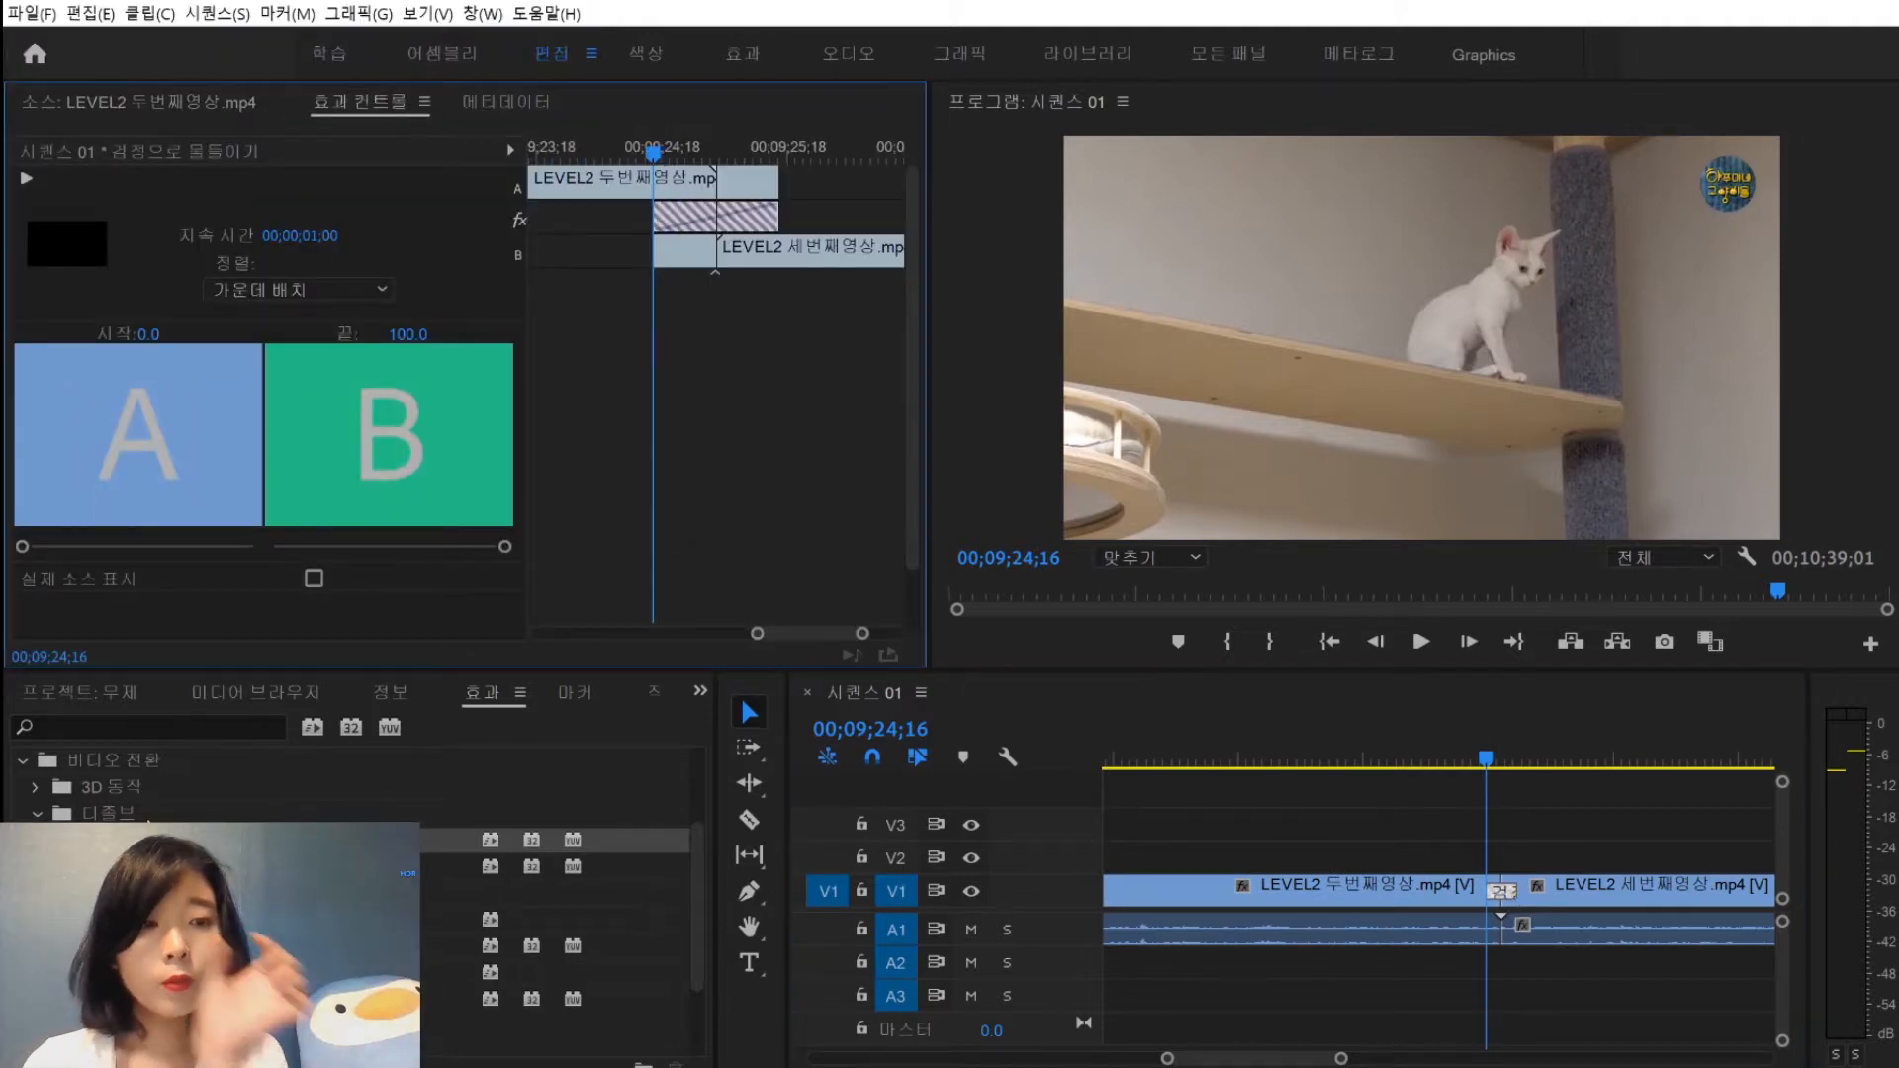
{"action": "left_click", "coordinate": [282, 283]}
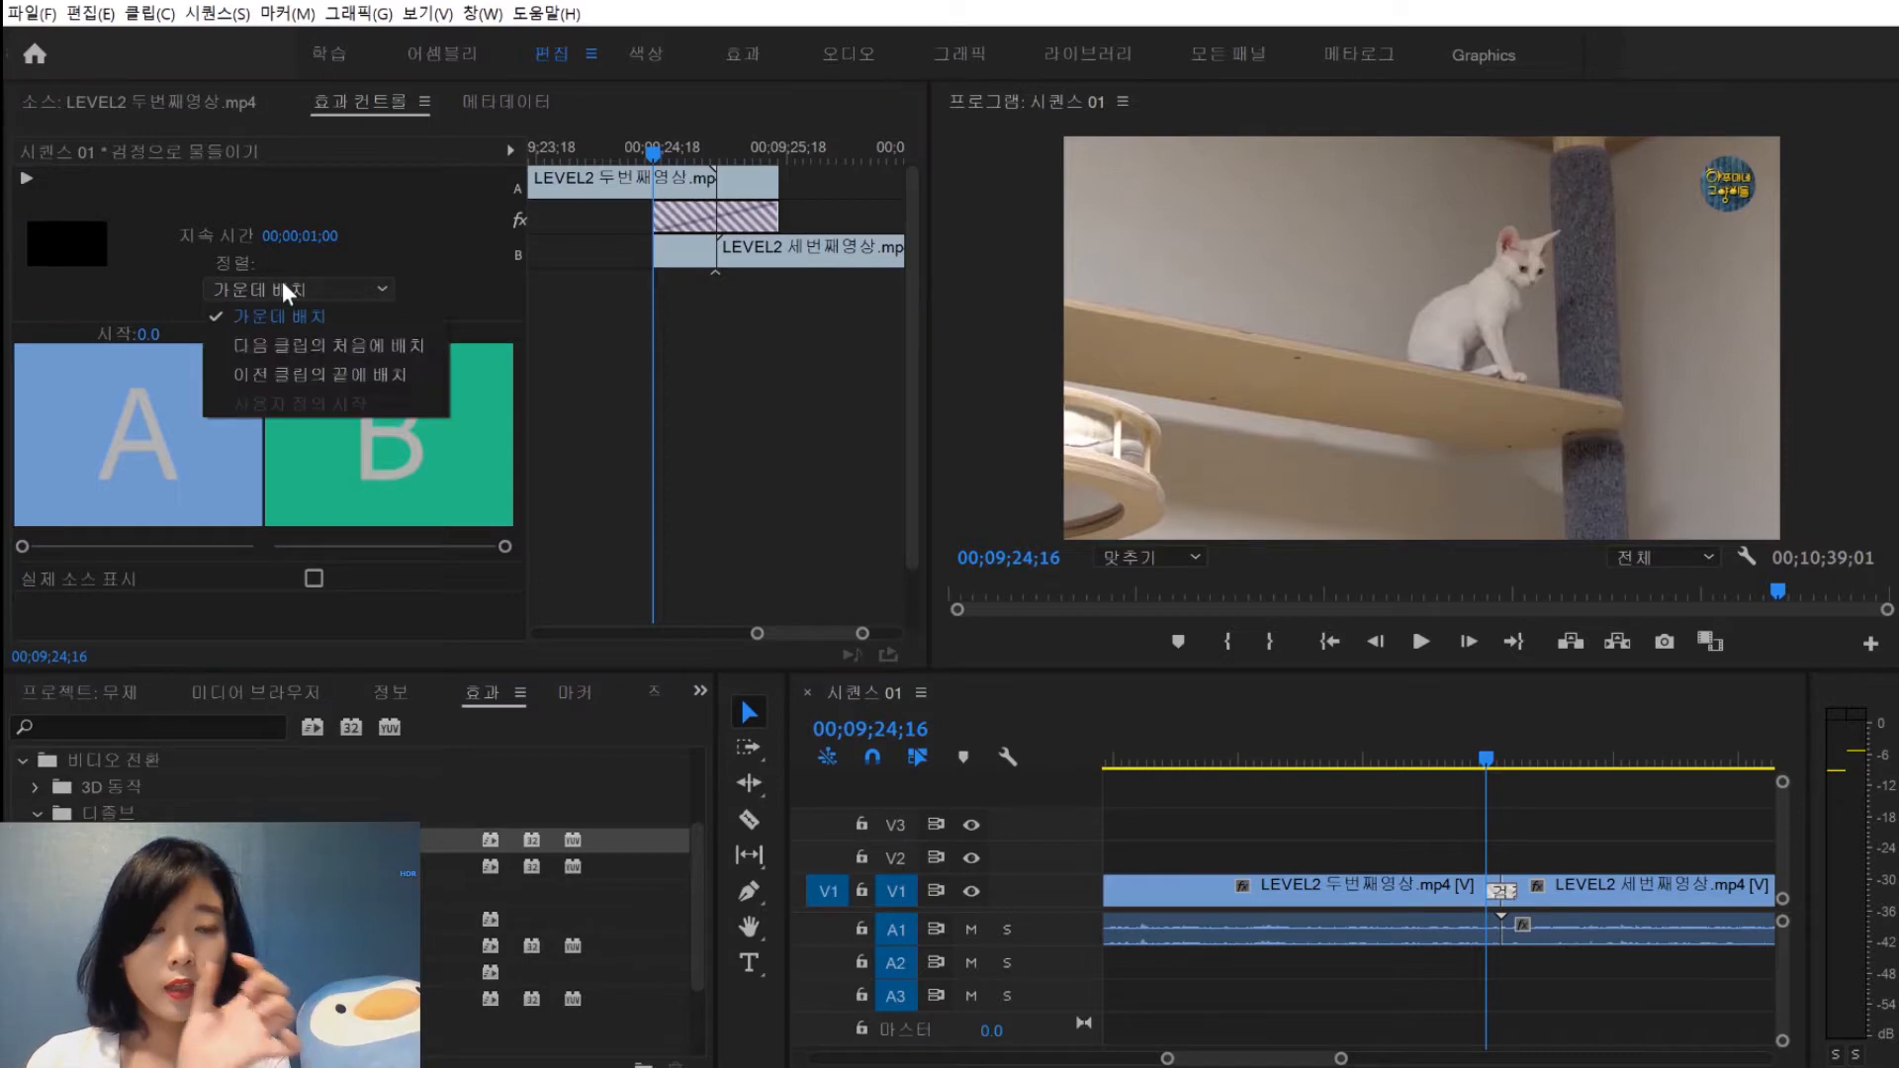
{"action": "left_click", "coordinate": [377, 344]}
{"action": "left_click", "coordinate": [340, 291]}
{"action": "left_click", "coordinate": [338, 371]}
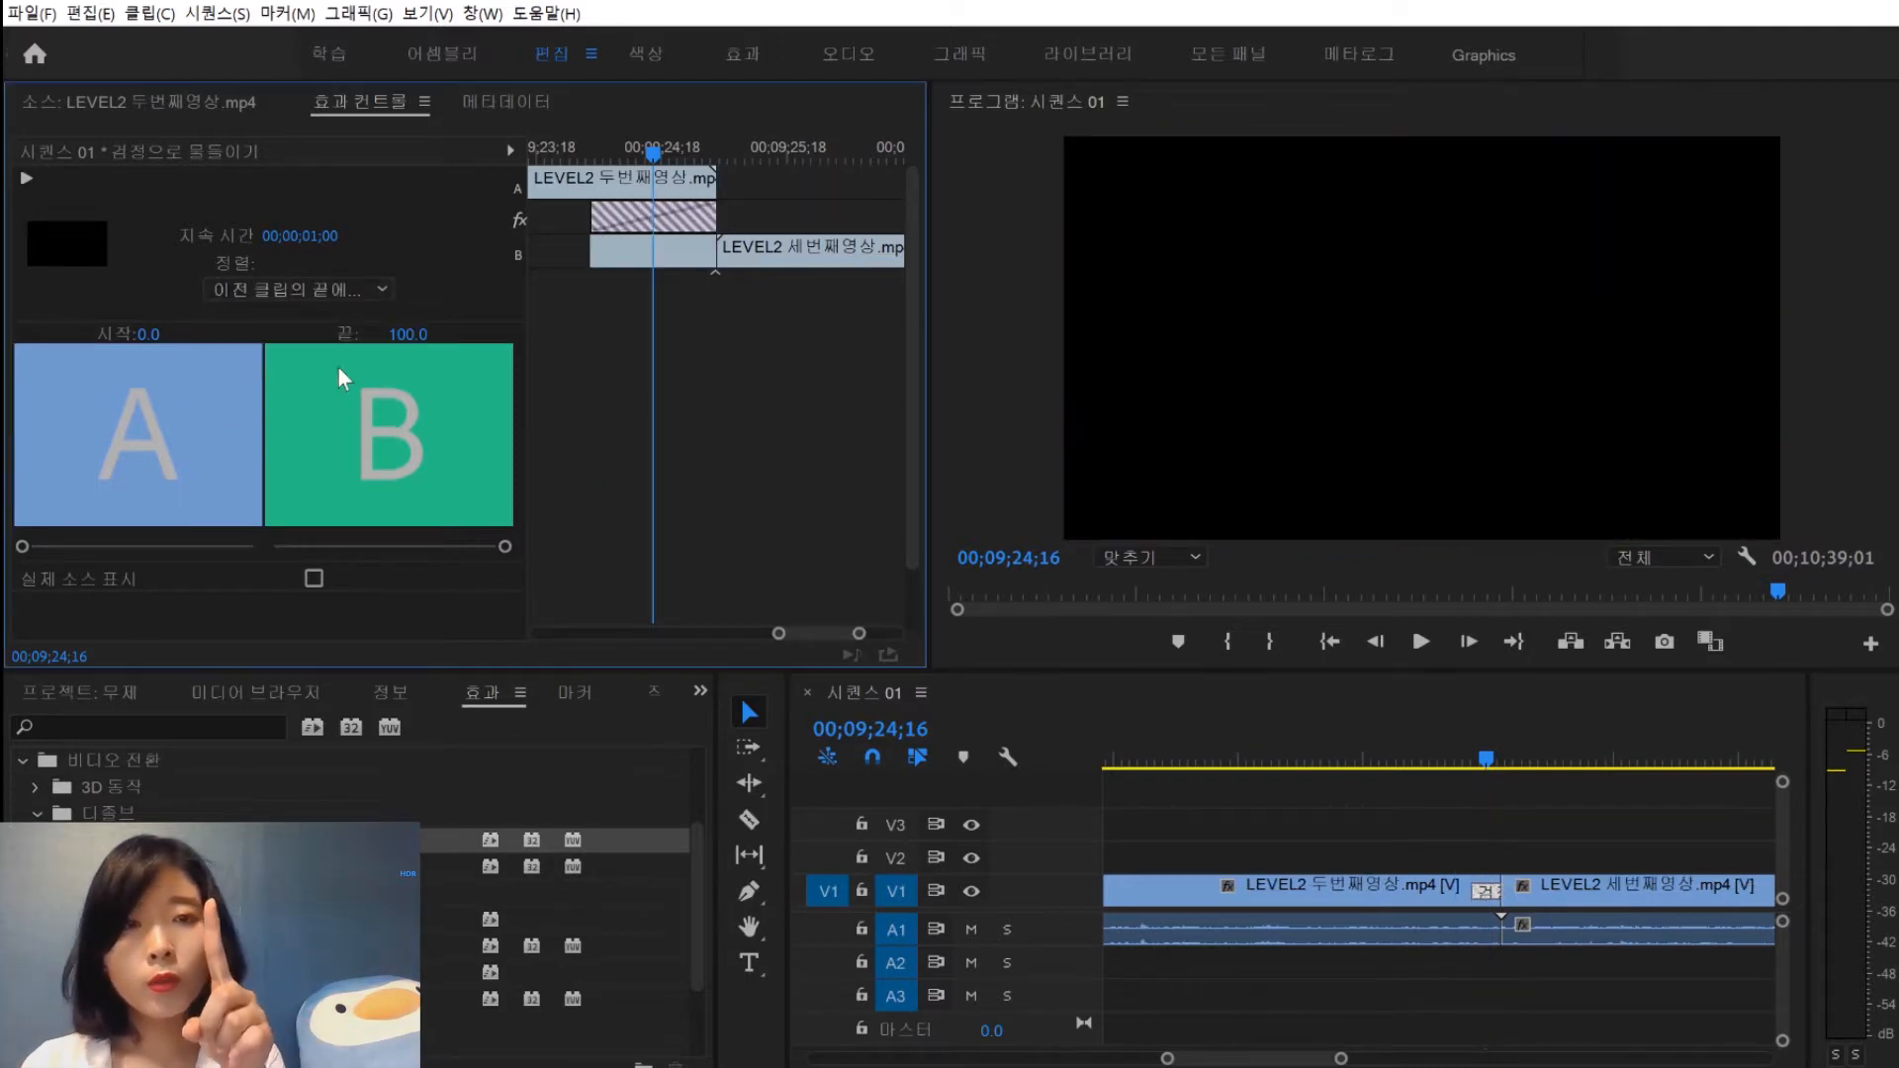
{"action": "left_click", "coordinate": [331, 285]}
{"action": "left_click", "coordinate": [334, 318]}
{"action": "left_click", "coordinate": [1559, 820]}
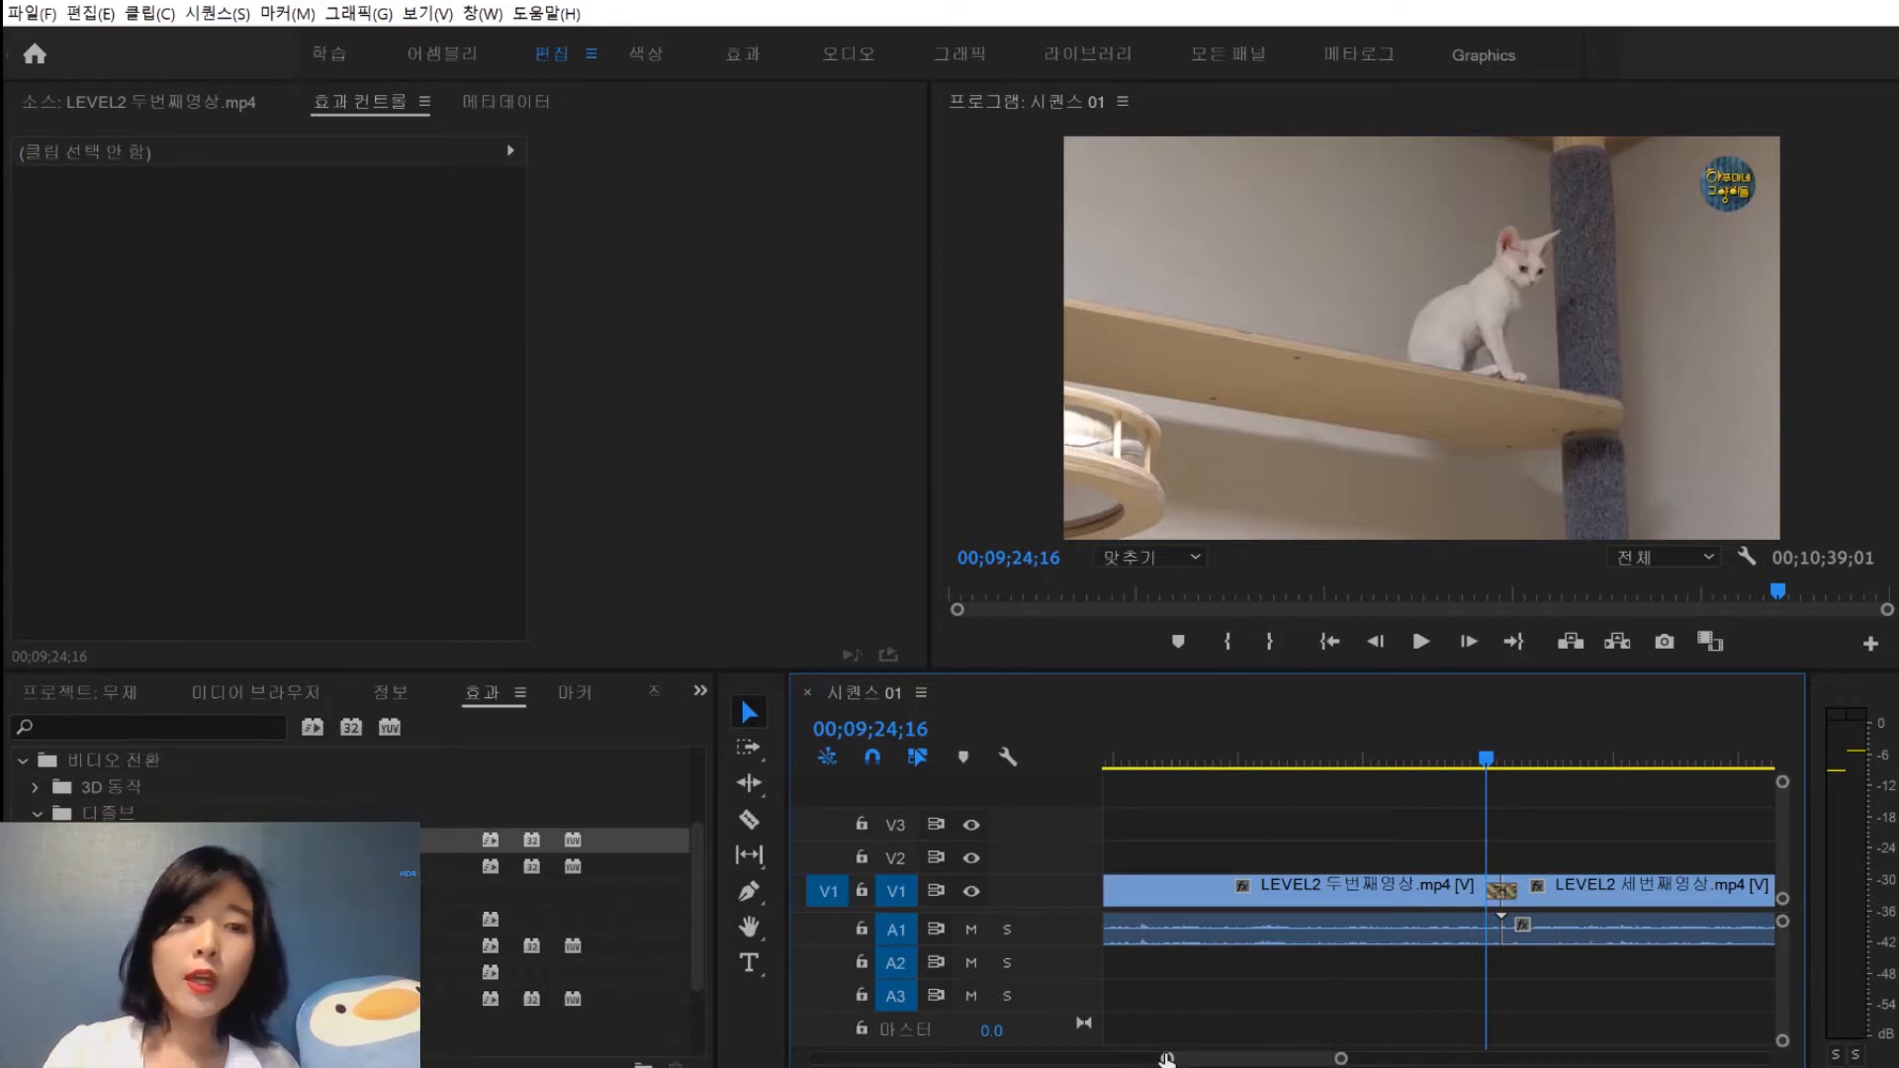
Apply the 지속 가감속 audio crossfade to the end of the third LEVEL2 clip's audio on track A1
{"action": "left_click_drag", "start_coordinate": [1340, 1058], "coordinate": [1492, 1046]}
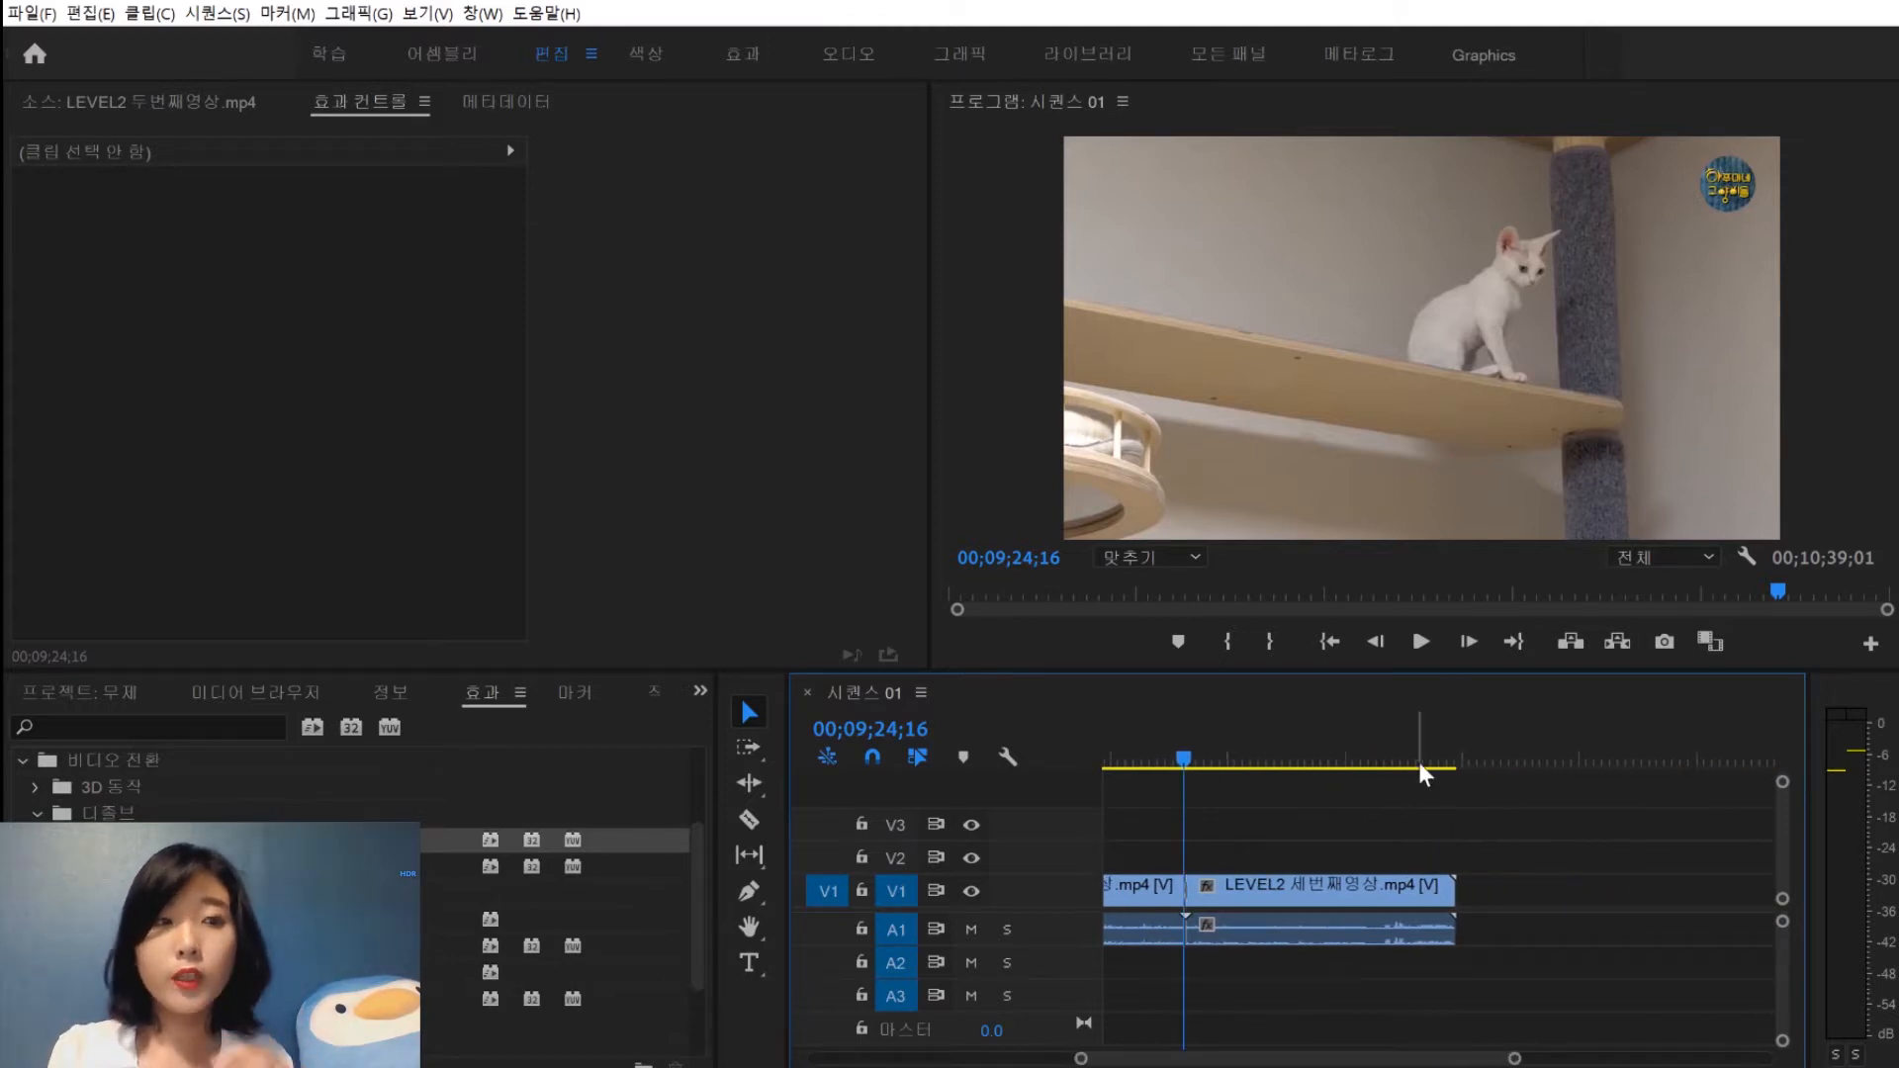
{"action": "left_click", "coordinate": [1439, 762]}
{"action": "key", "text": "="}
{"action": "key", "text": "="}
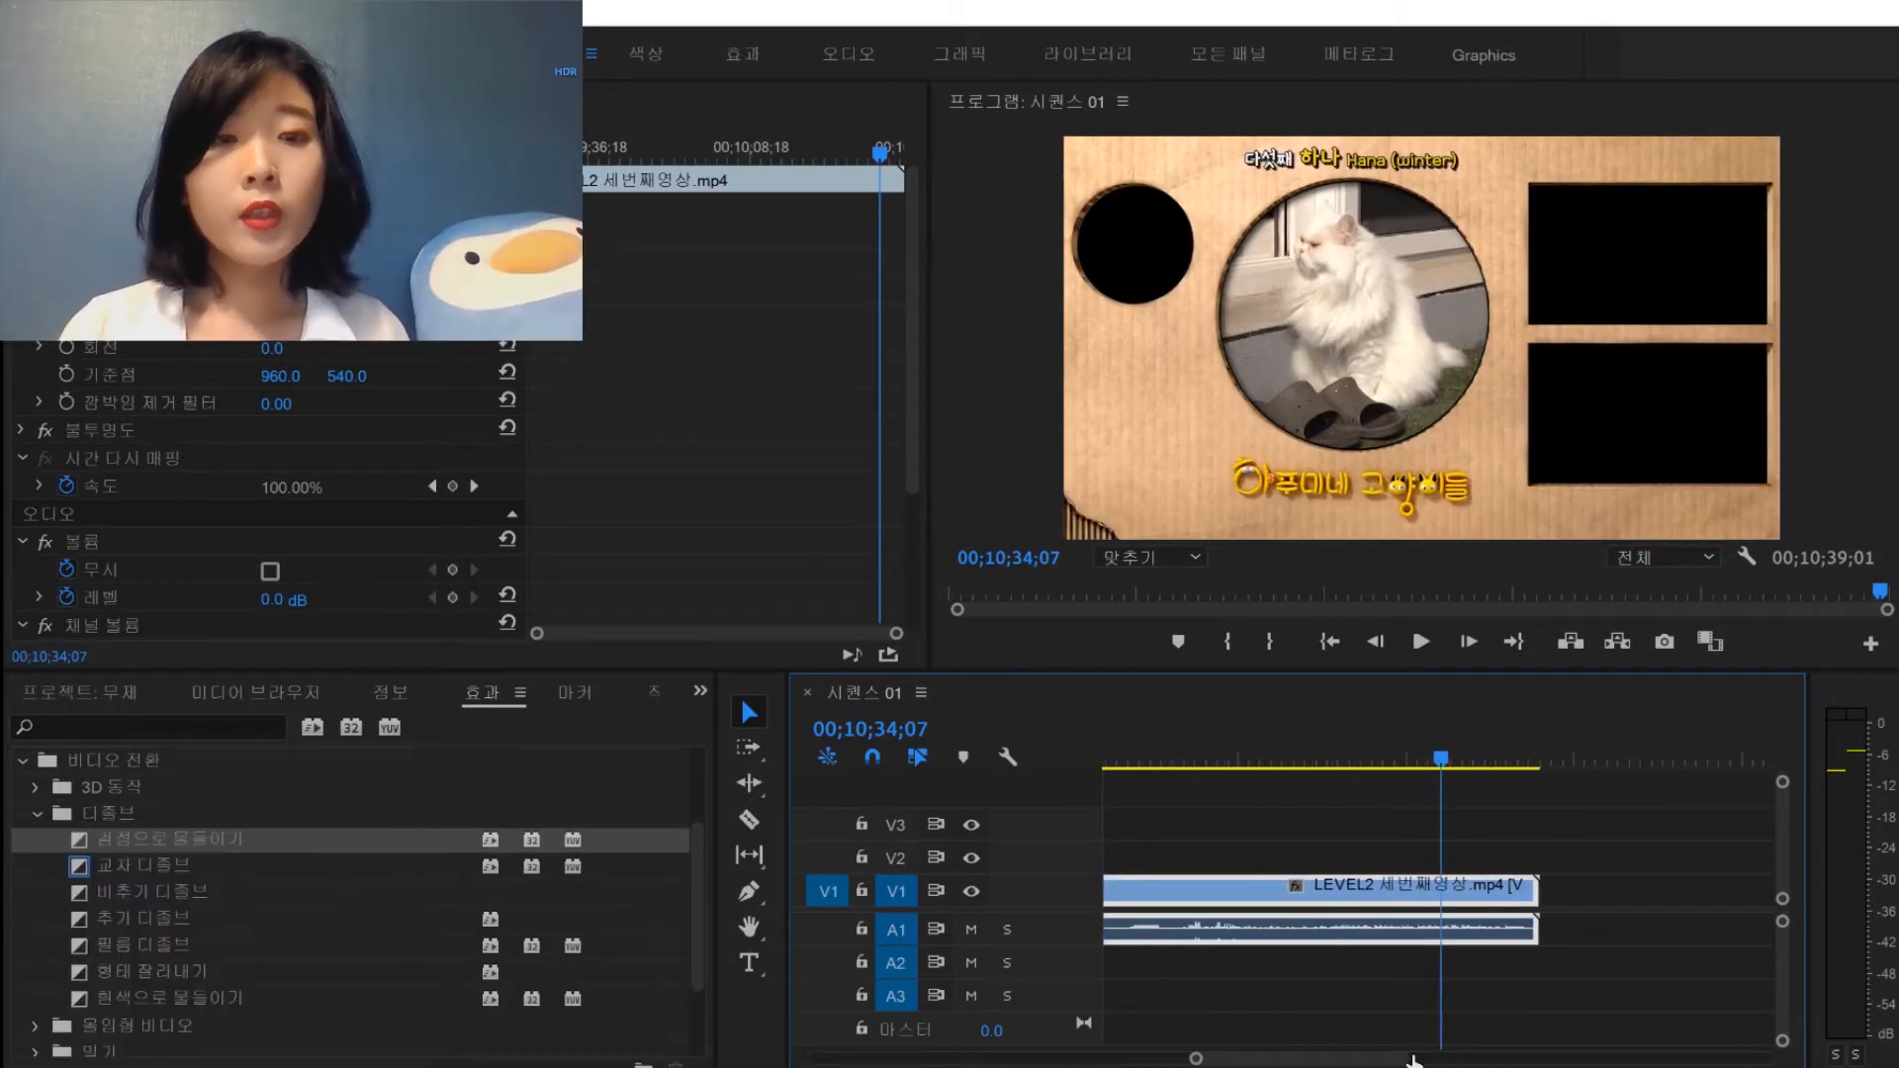
{"action": "left_click", "coordinate": [1518, 984]}
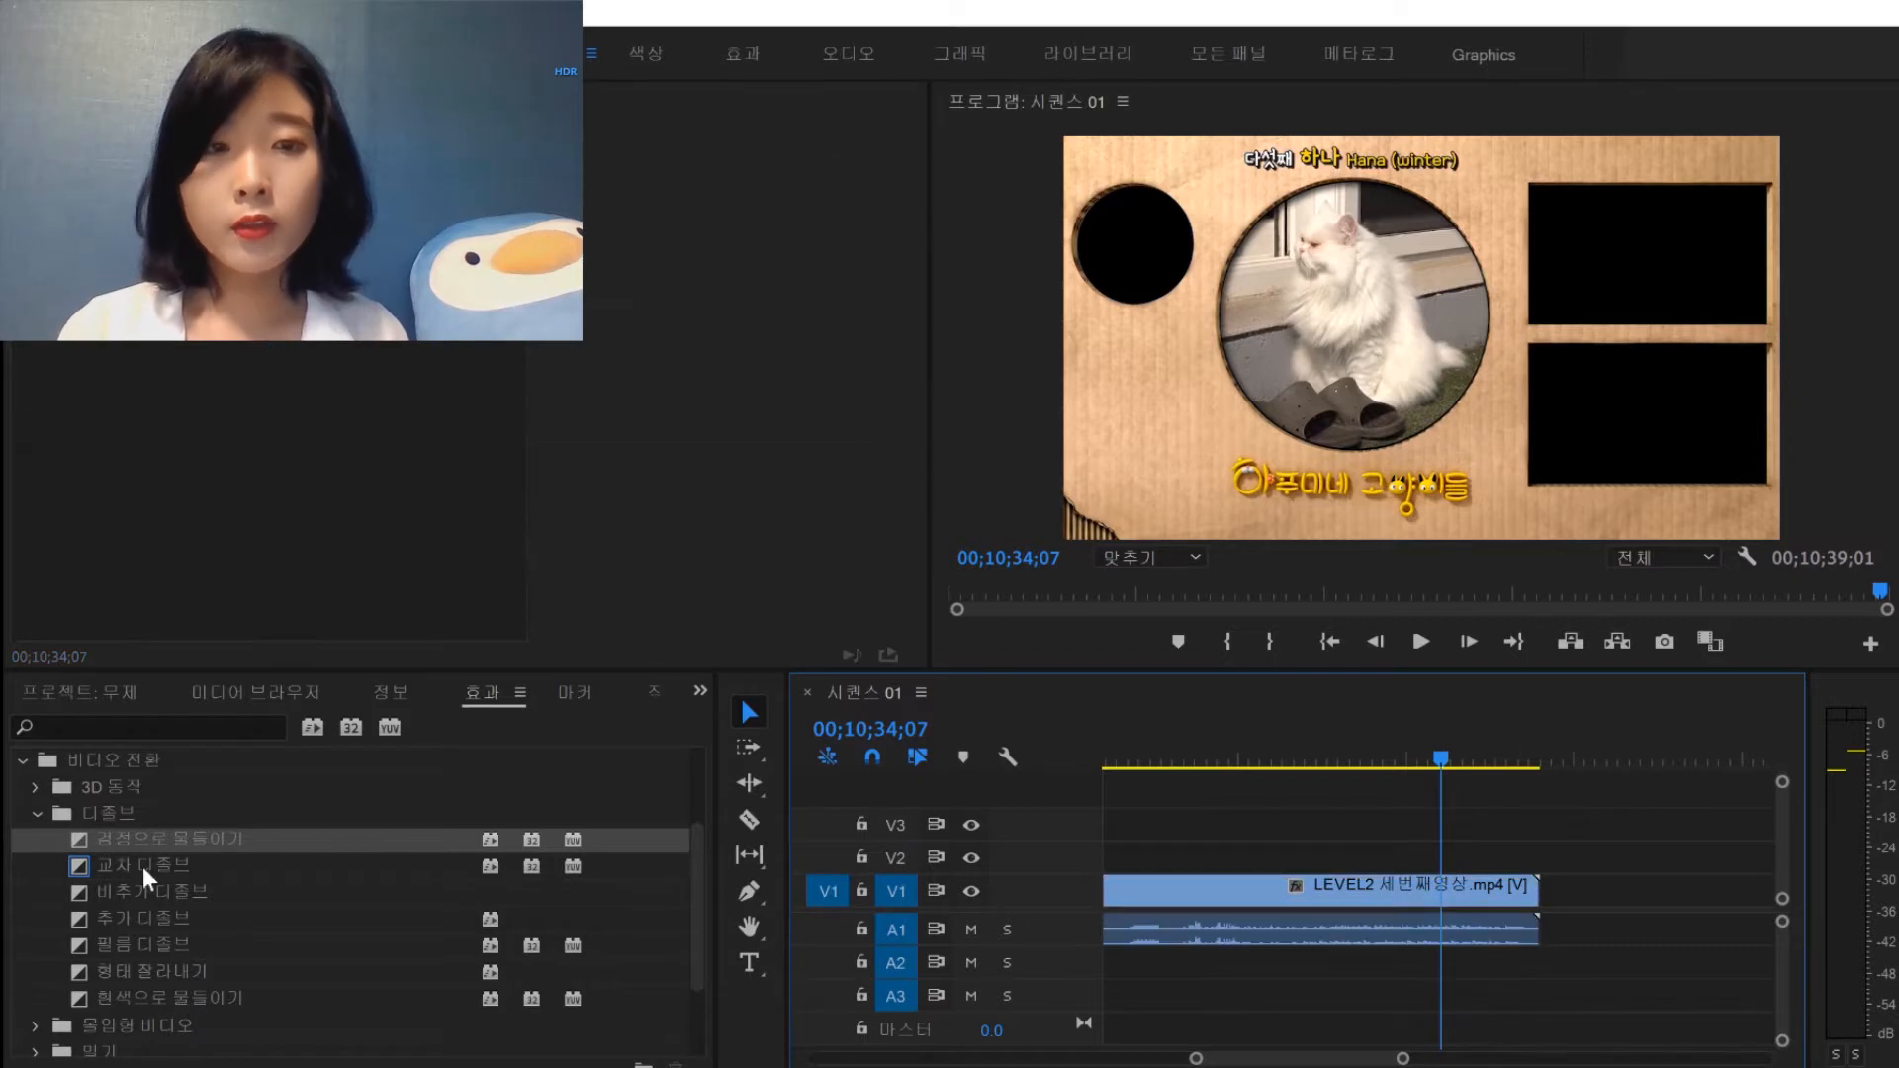
{"action": "left_click", "coordinate": [23, 762]}
{"action": "left_click", "coordinate": [22, 839]}
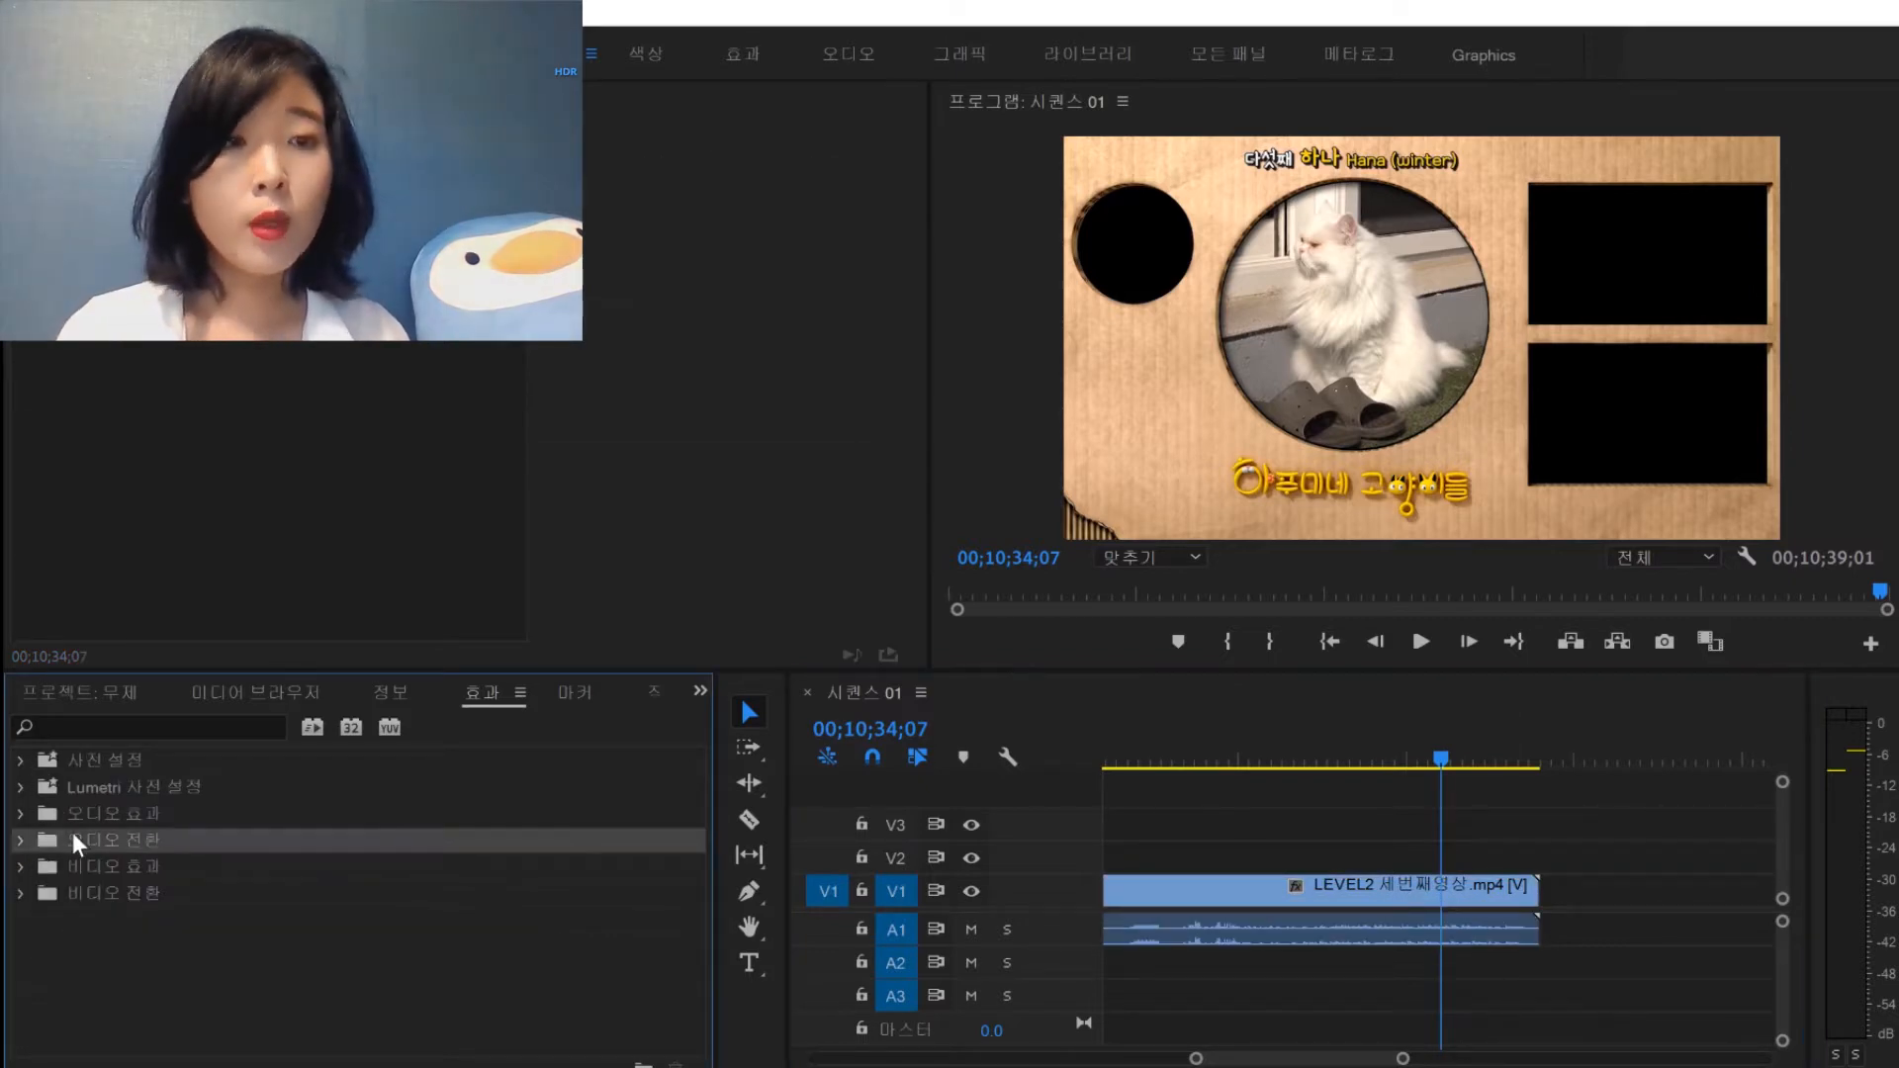
{"action": "left_click", "coordinate": [36, 868]}
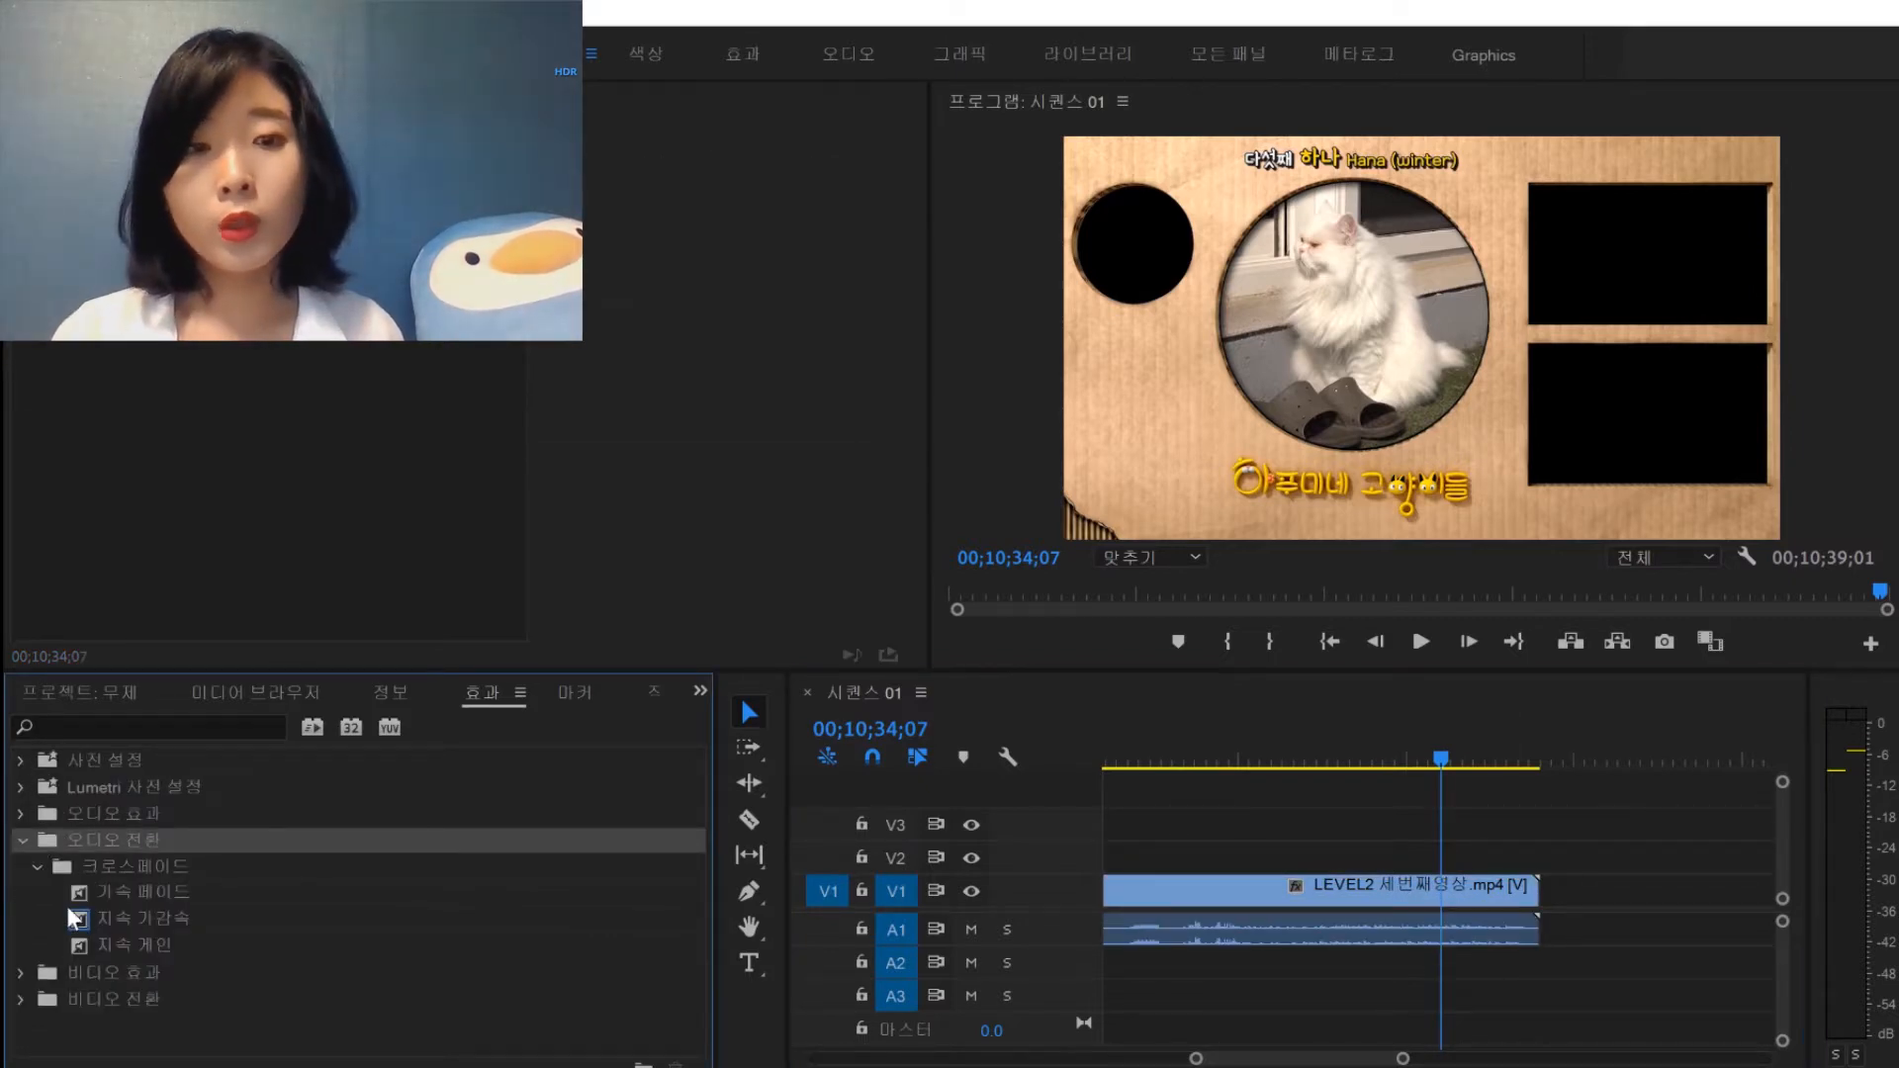
{"action": "left_click", "coordinate": [112, 920]}
{"action": "mouse_move", "coordinate": [137, 929]}
{"action": "left_mouse_down"}
{"action": "mouse_move", "coordinate": [615, 775]}
{"action": "mouse_move", "coordinate": [1593, 945]}
{"action": "mouse_move", "coordinate": [1533, 944]}
{"action": "left_mouse_up"}
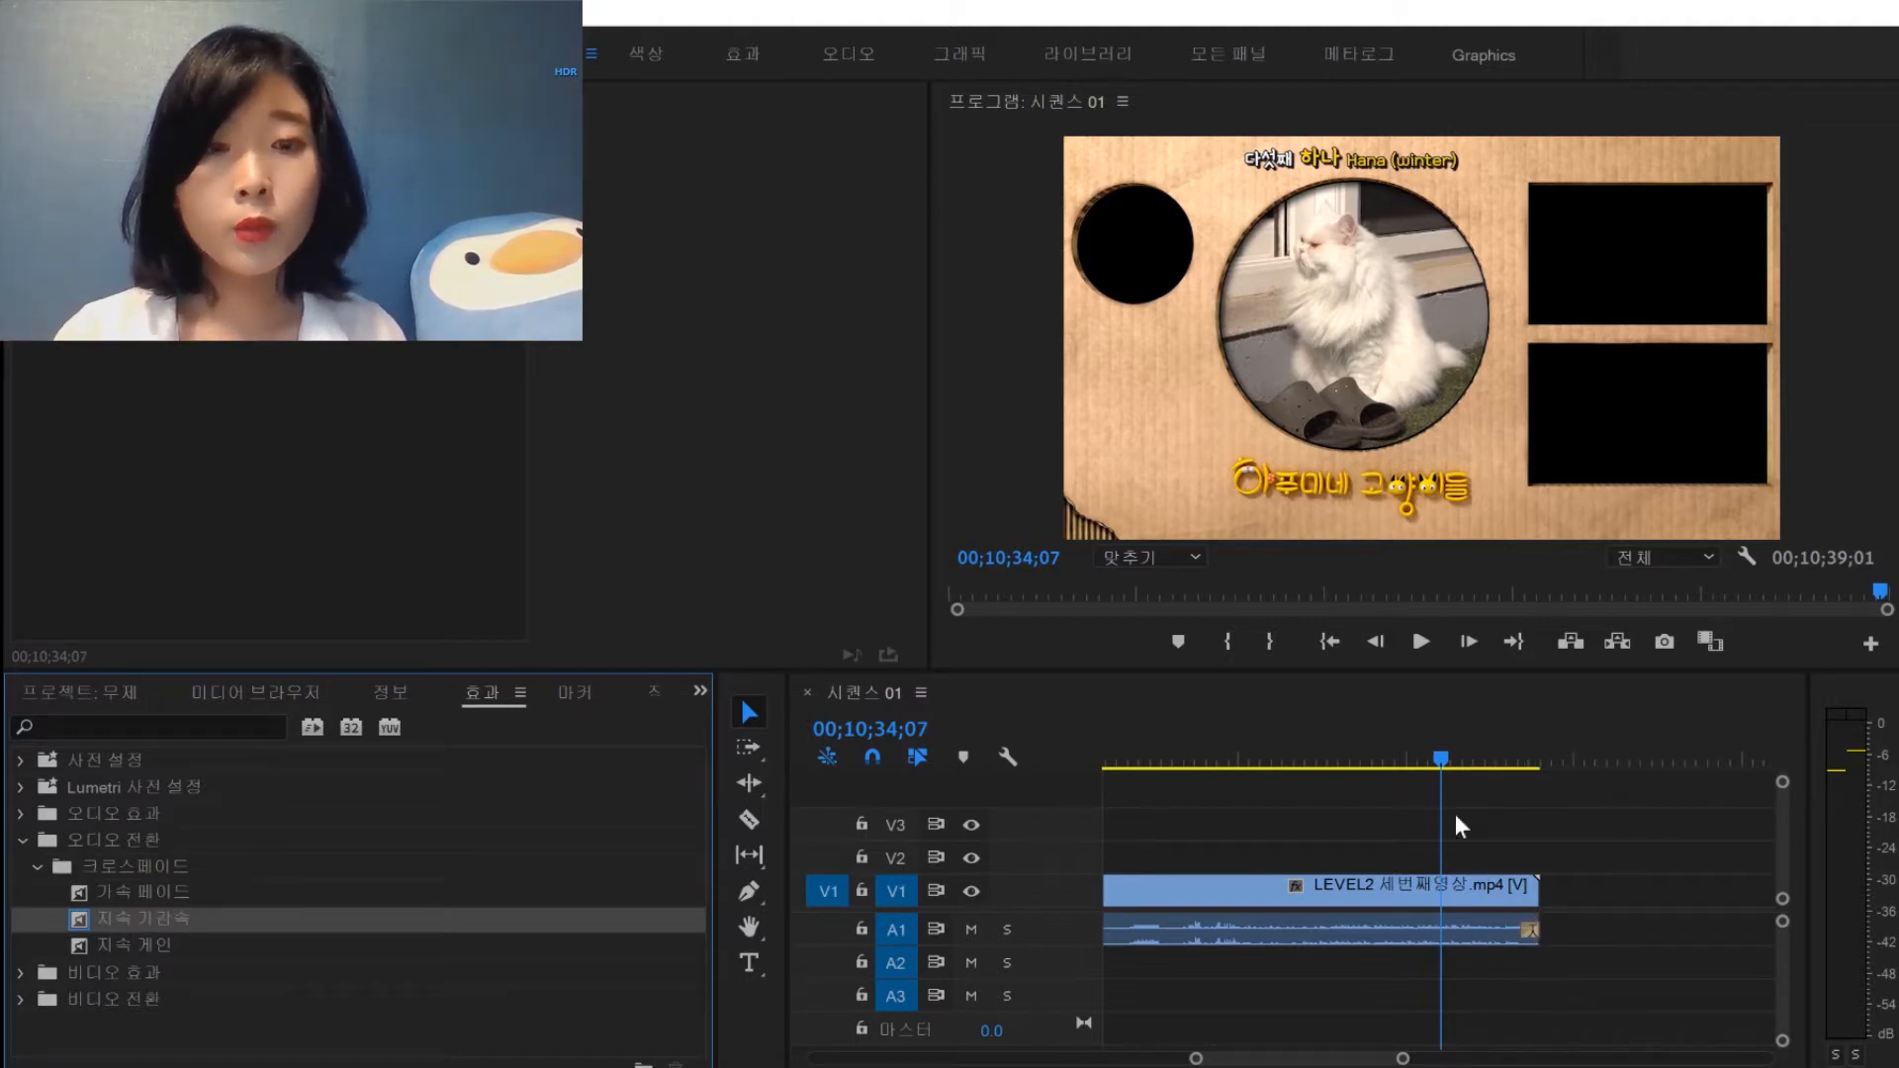
Lengthen the 지속 가감속 fade at the end of the sequence's audio to about 00;00;02;11 and place the playhead just before it
{"action": "left_click", "coordinate": [1432, 653]}
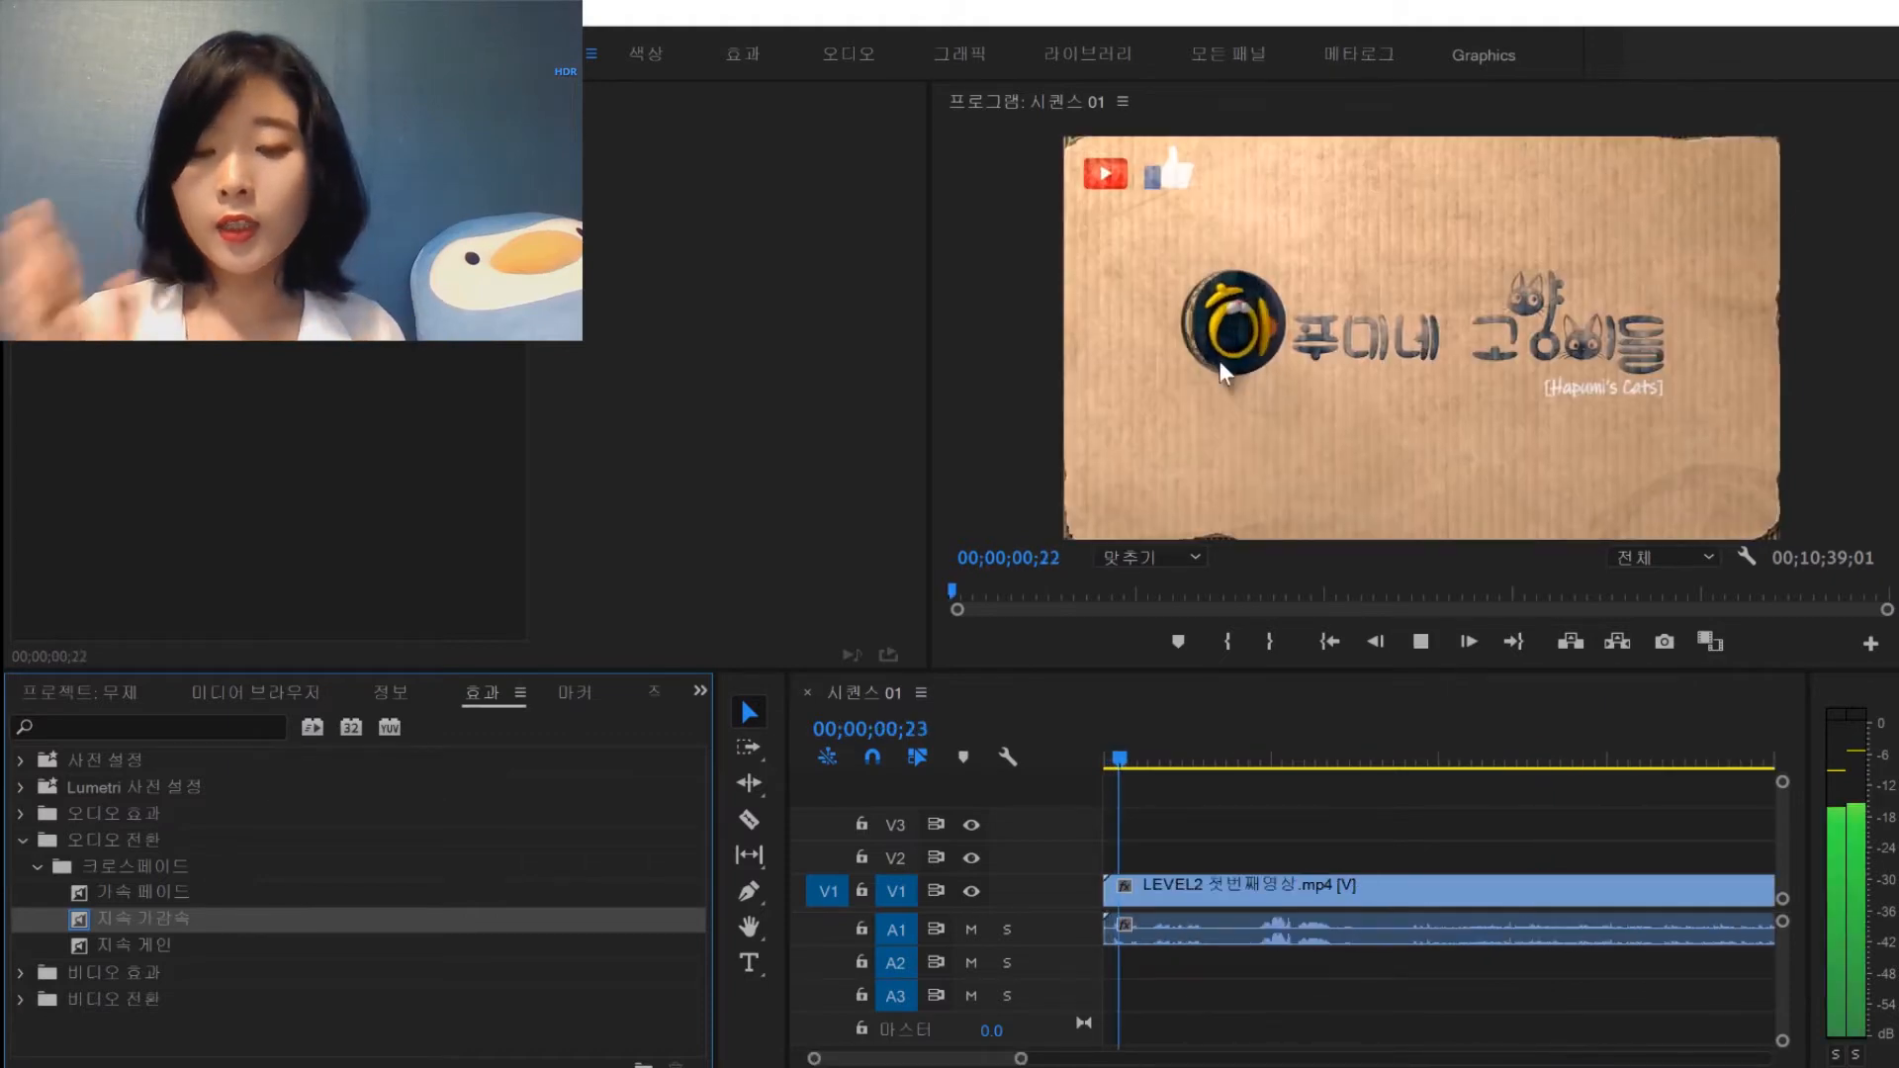
{"action": "left_click", "coordinate": [1421, 642]}
{"action": "left_click", "coordinate": [1515, 643]}
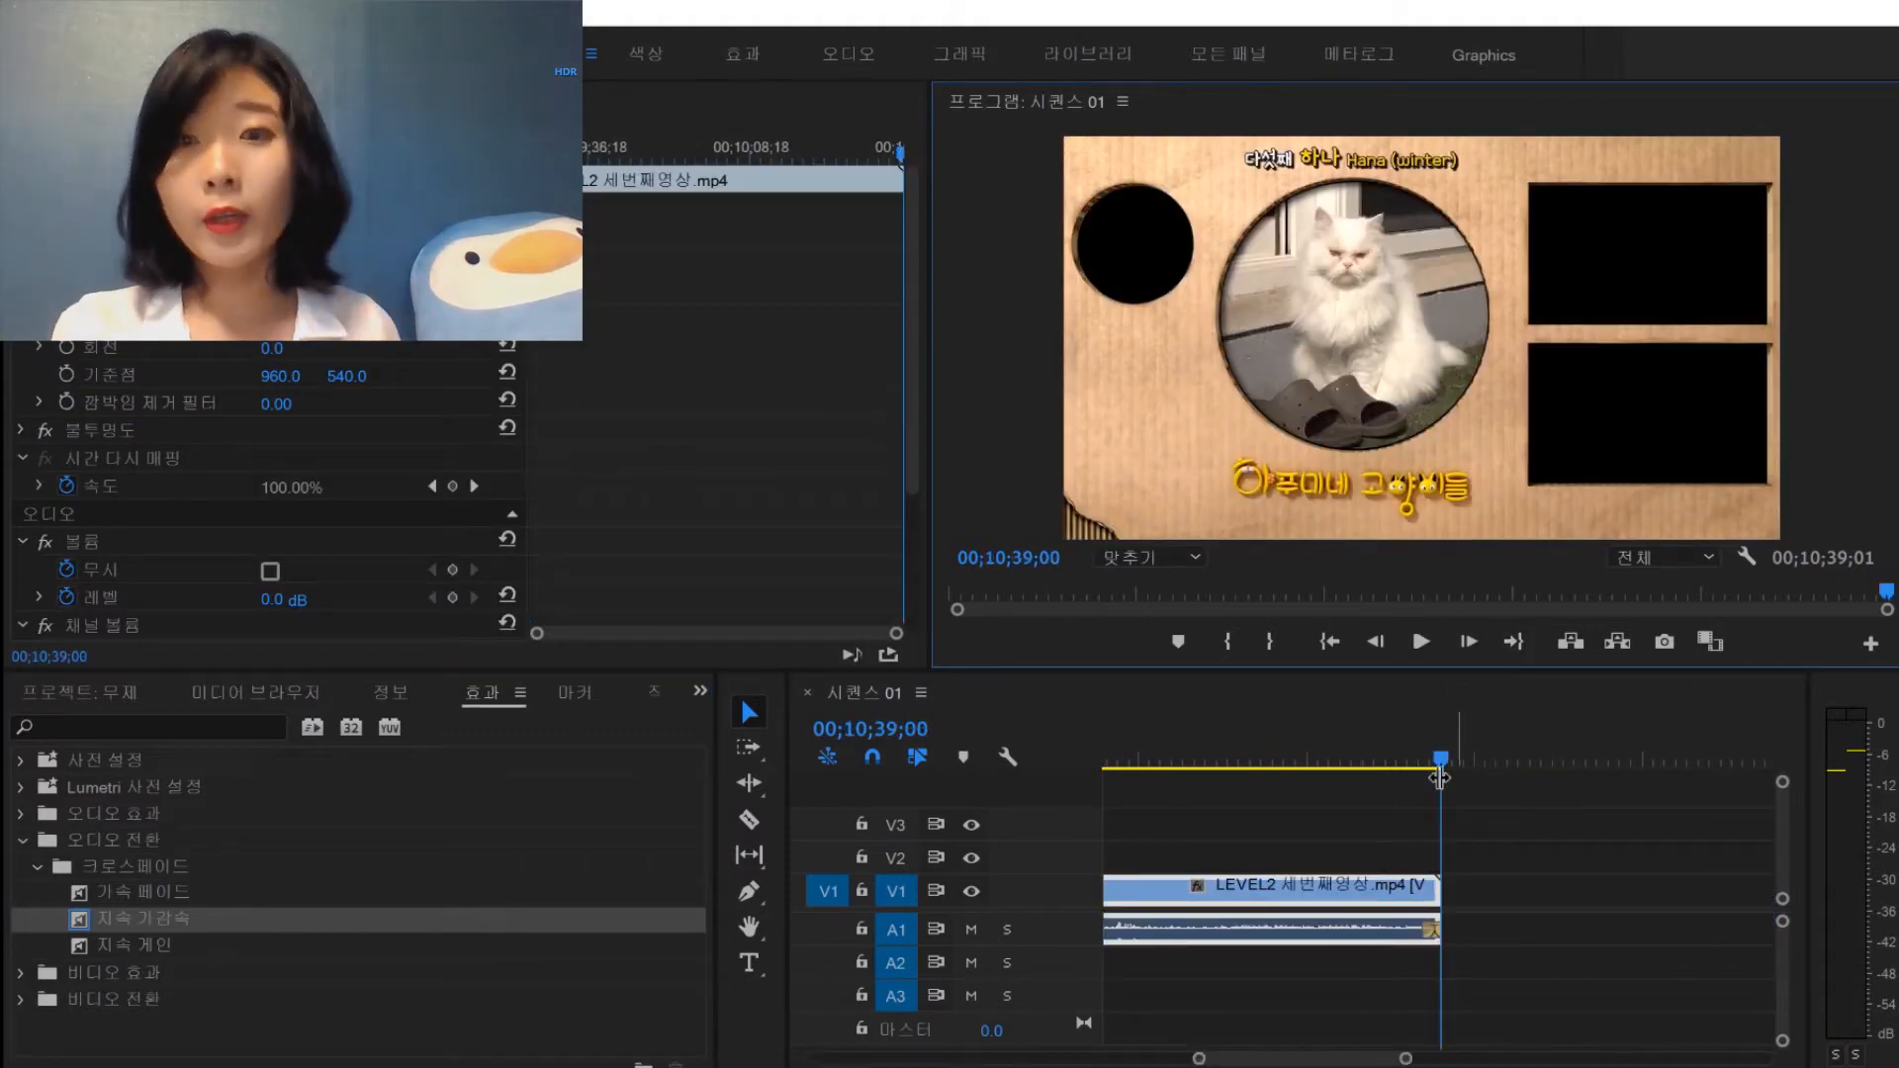
{"action": "left_click", "coordinate": [1497, 874]}
{"action": "left_click", "coordinate": [1429, 930]}
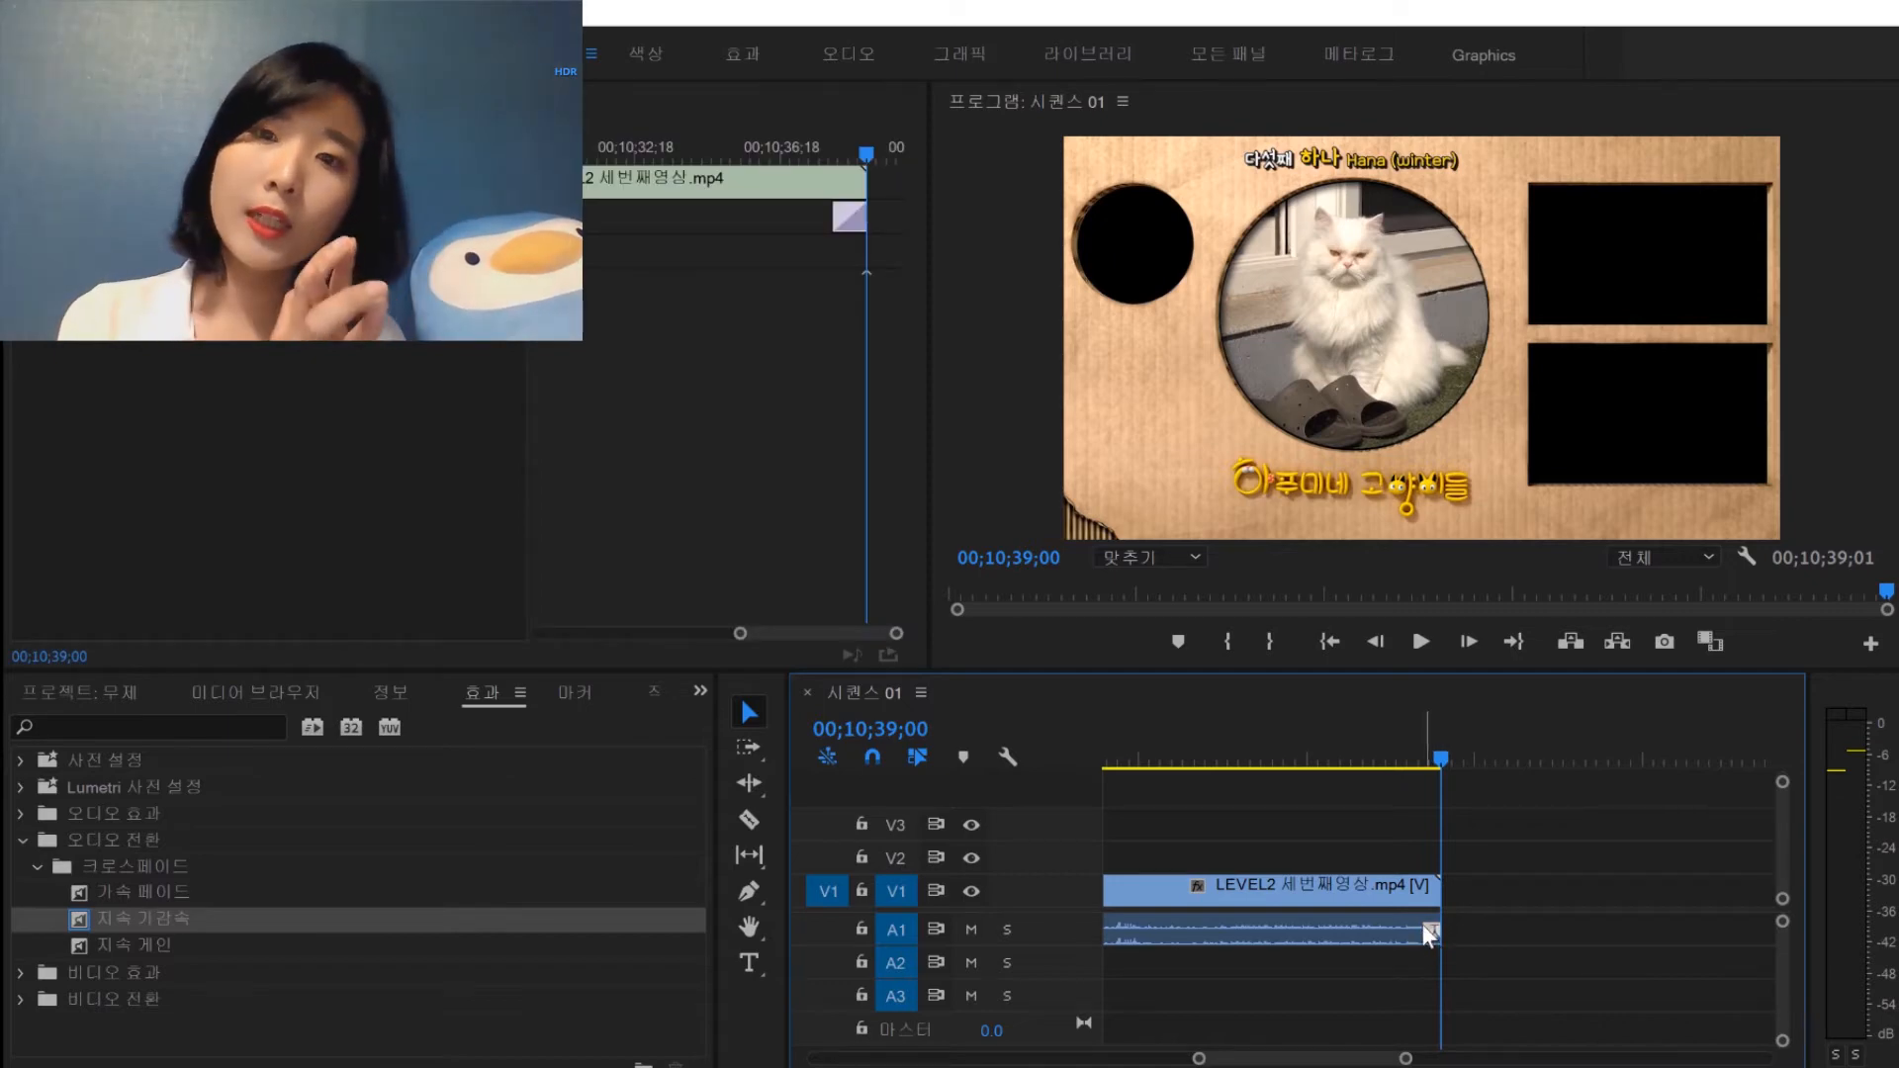
{"action": "key", "text": "equal"}
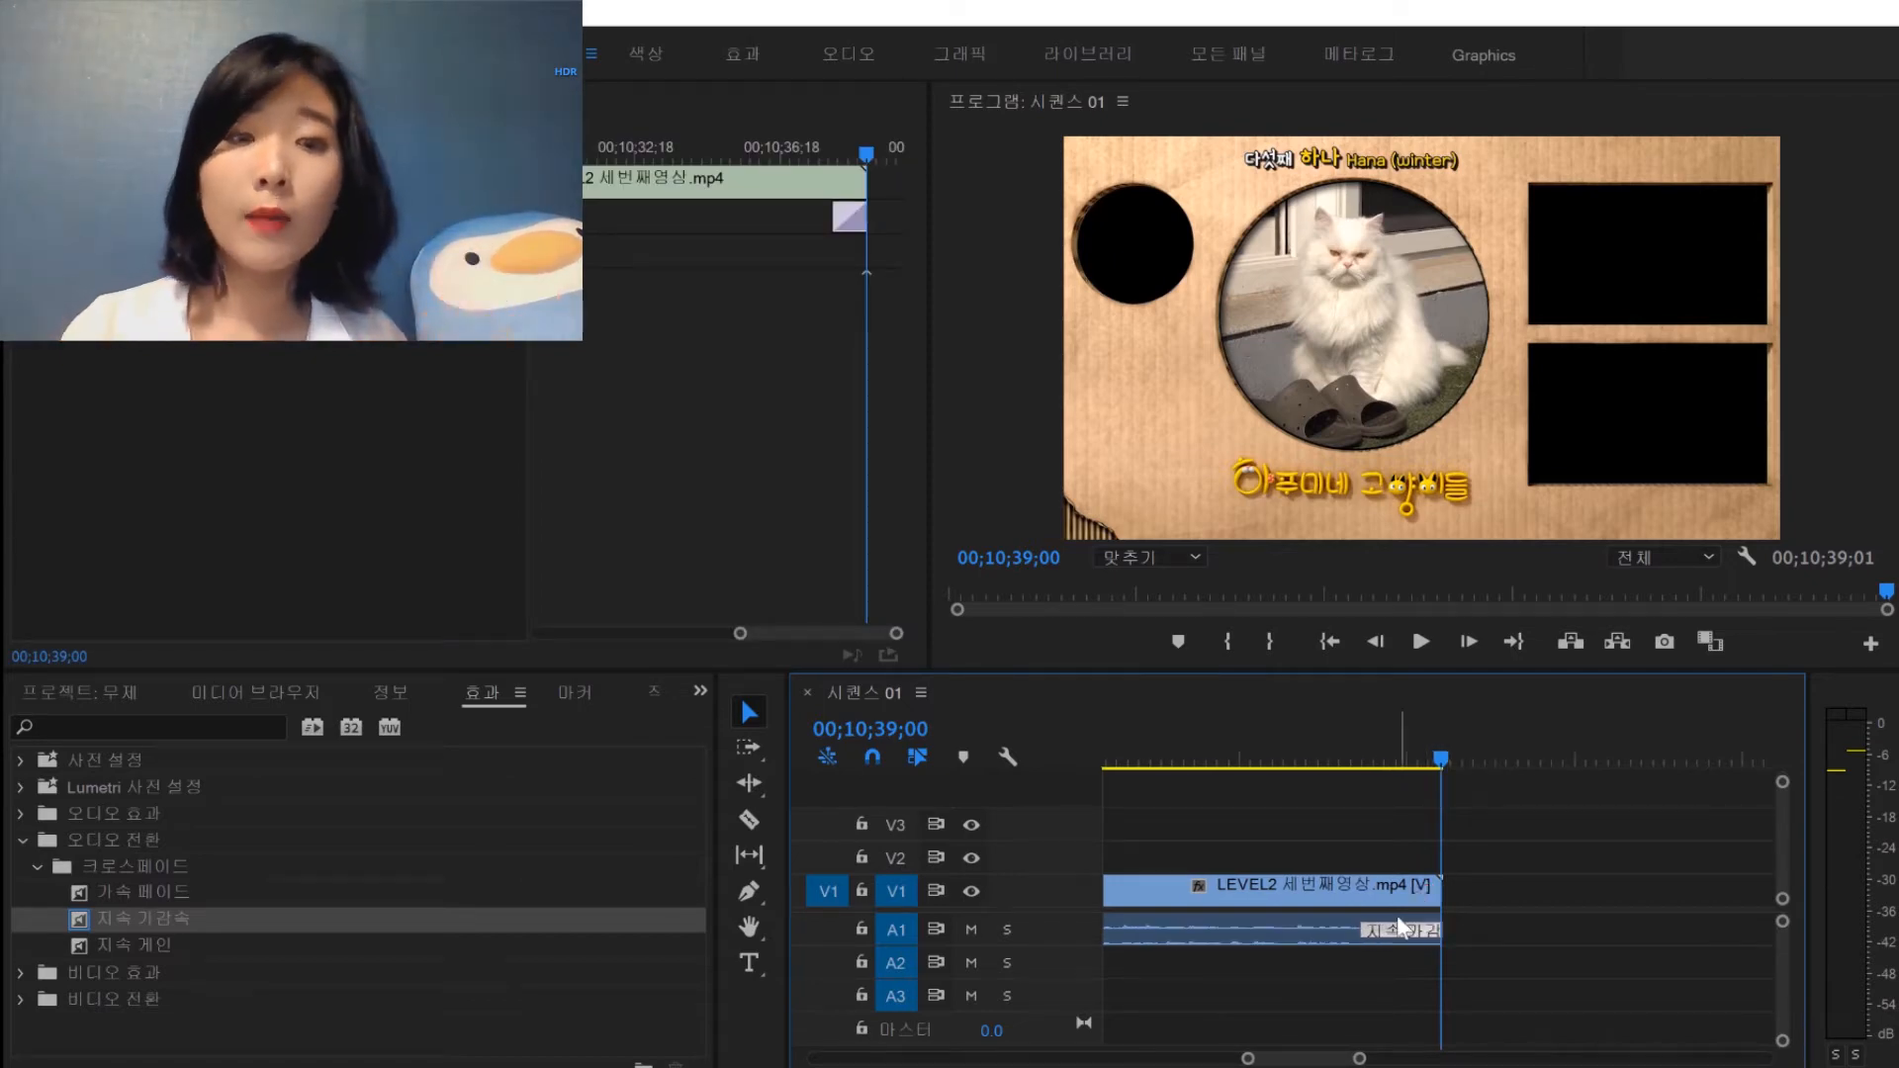
{"action": "left_click_drag", "start_coordinate": [1368, 930], "coordinate": [1243, 930]}
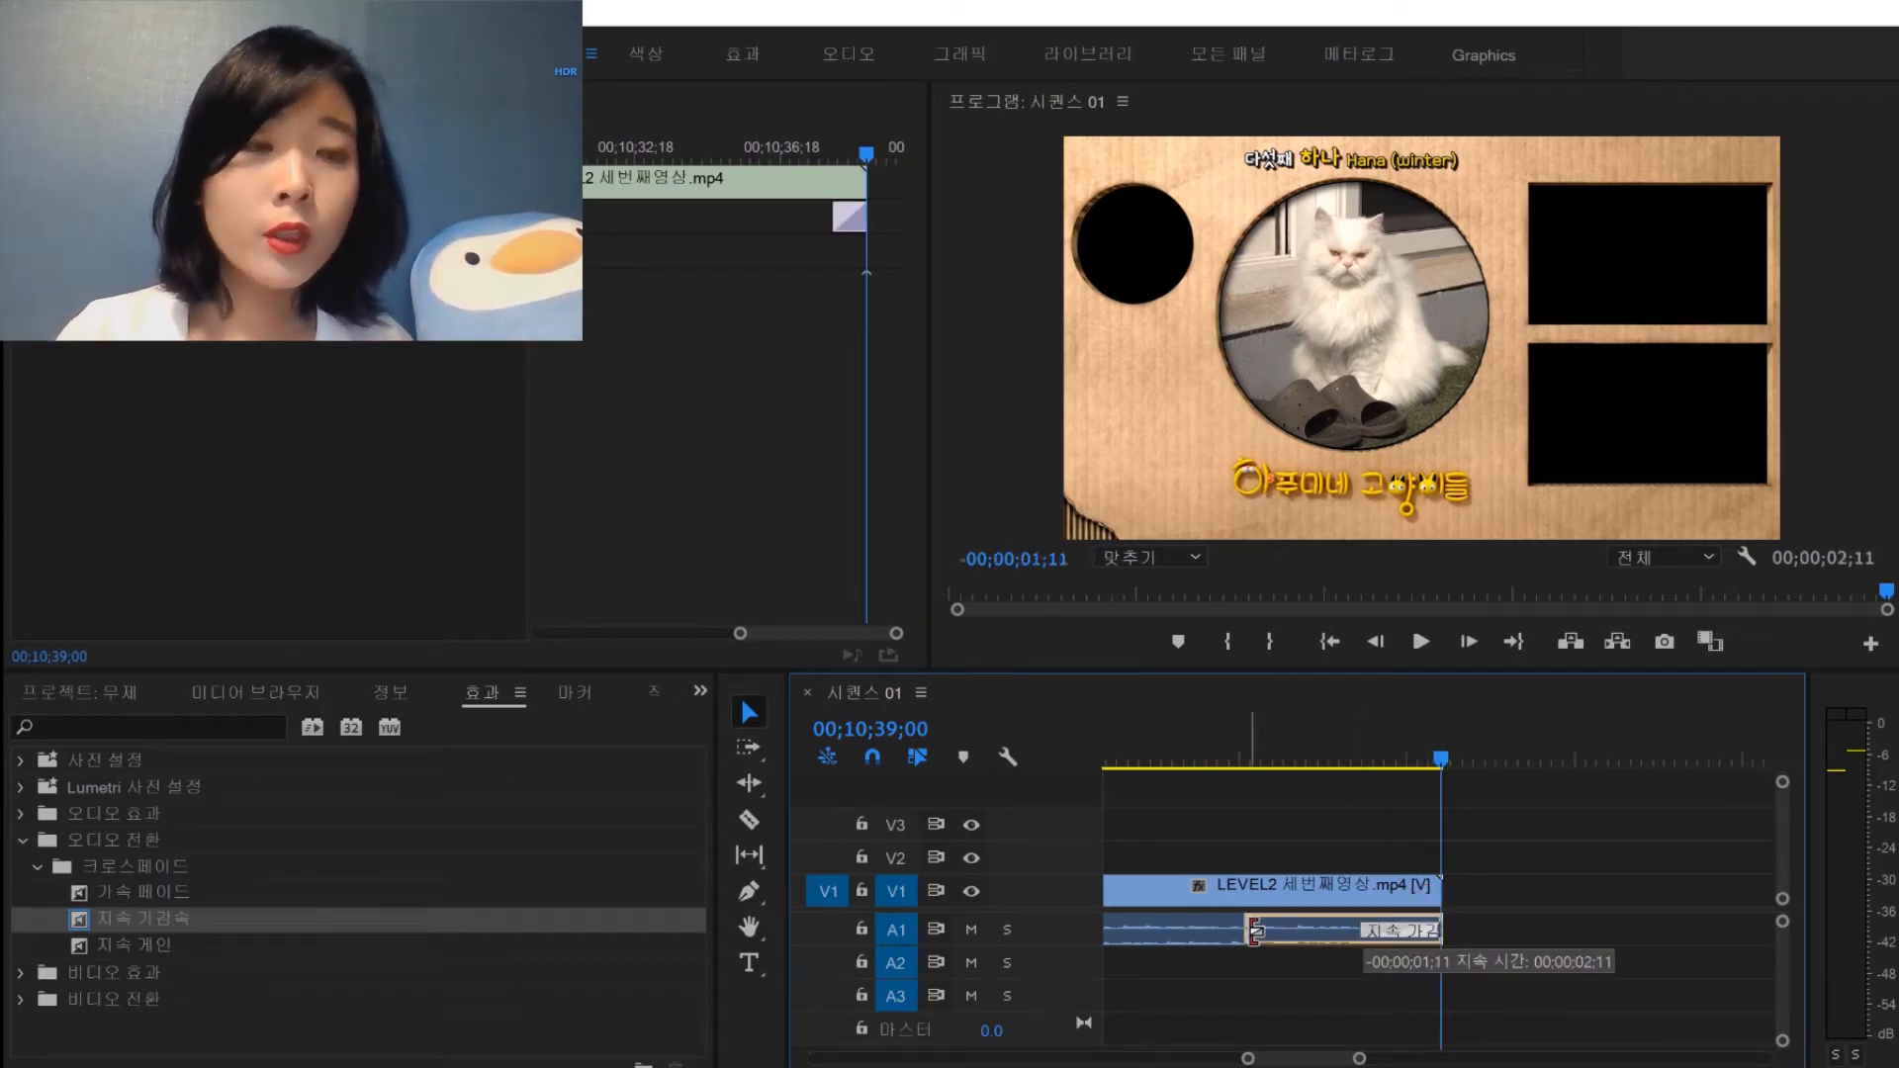
{"action": "left_click", "coordinate": [1246, 759]}
{"action": "mouse_move", "coordinate": [1258, 759]}
{"action": "left_mouse_down"}
{"action": "mouse_move", "coordinate": [1380, 758]}
{"action": "mouse_move", "coordinate": [1233, 758]}
{"action": "left_mouse_up"}
{"action": "left_click", "coordinate": [1261, 812]}
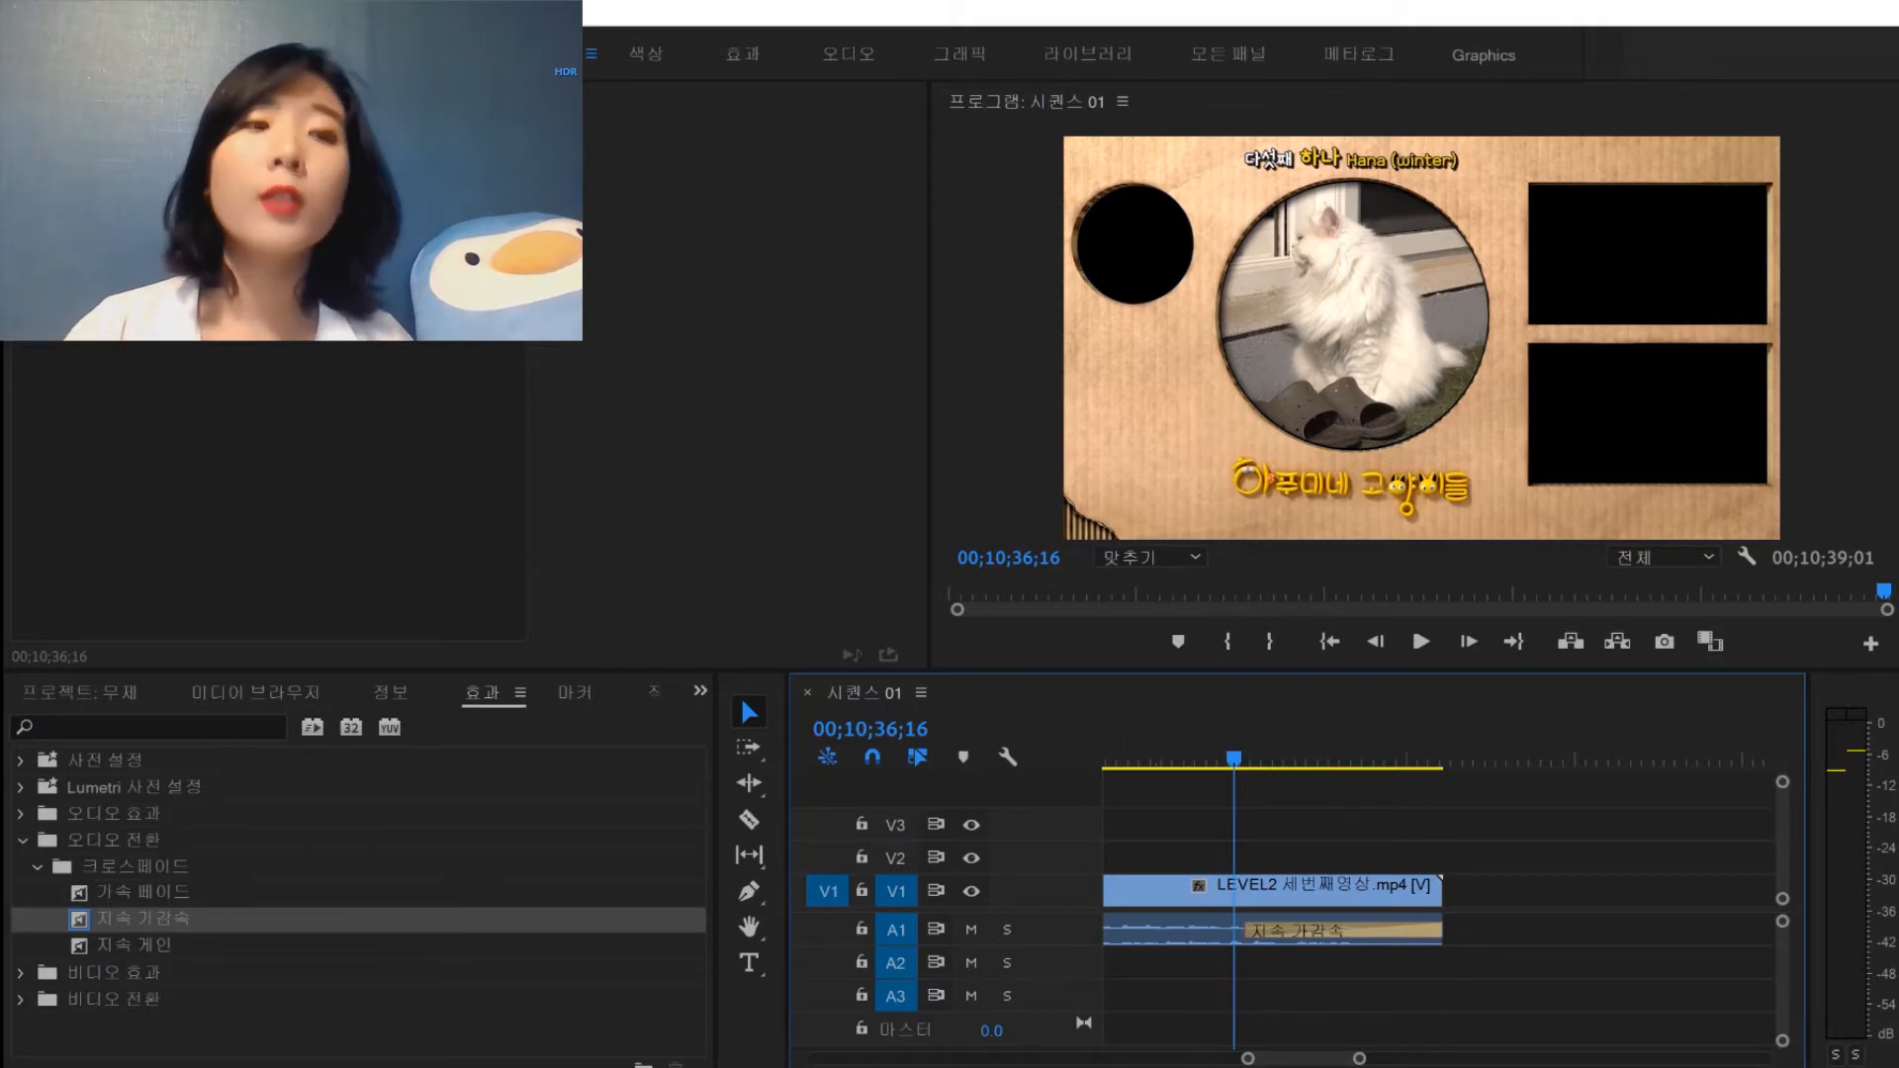
Move the sequence playhead back to timecode 00;05;39;22 in the second LEVEL2 clip
{"action": "left_click_drag", "start_coordinate": [1248, 1058], "coordinate": [969, 1056]}
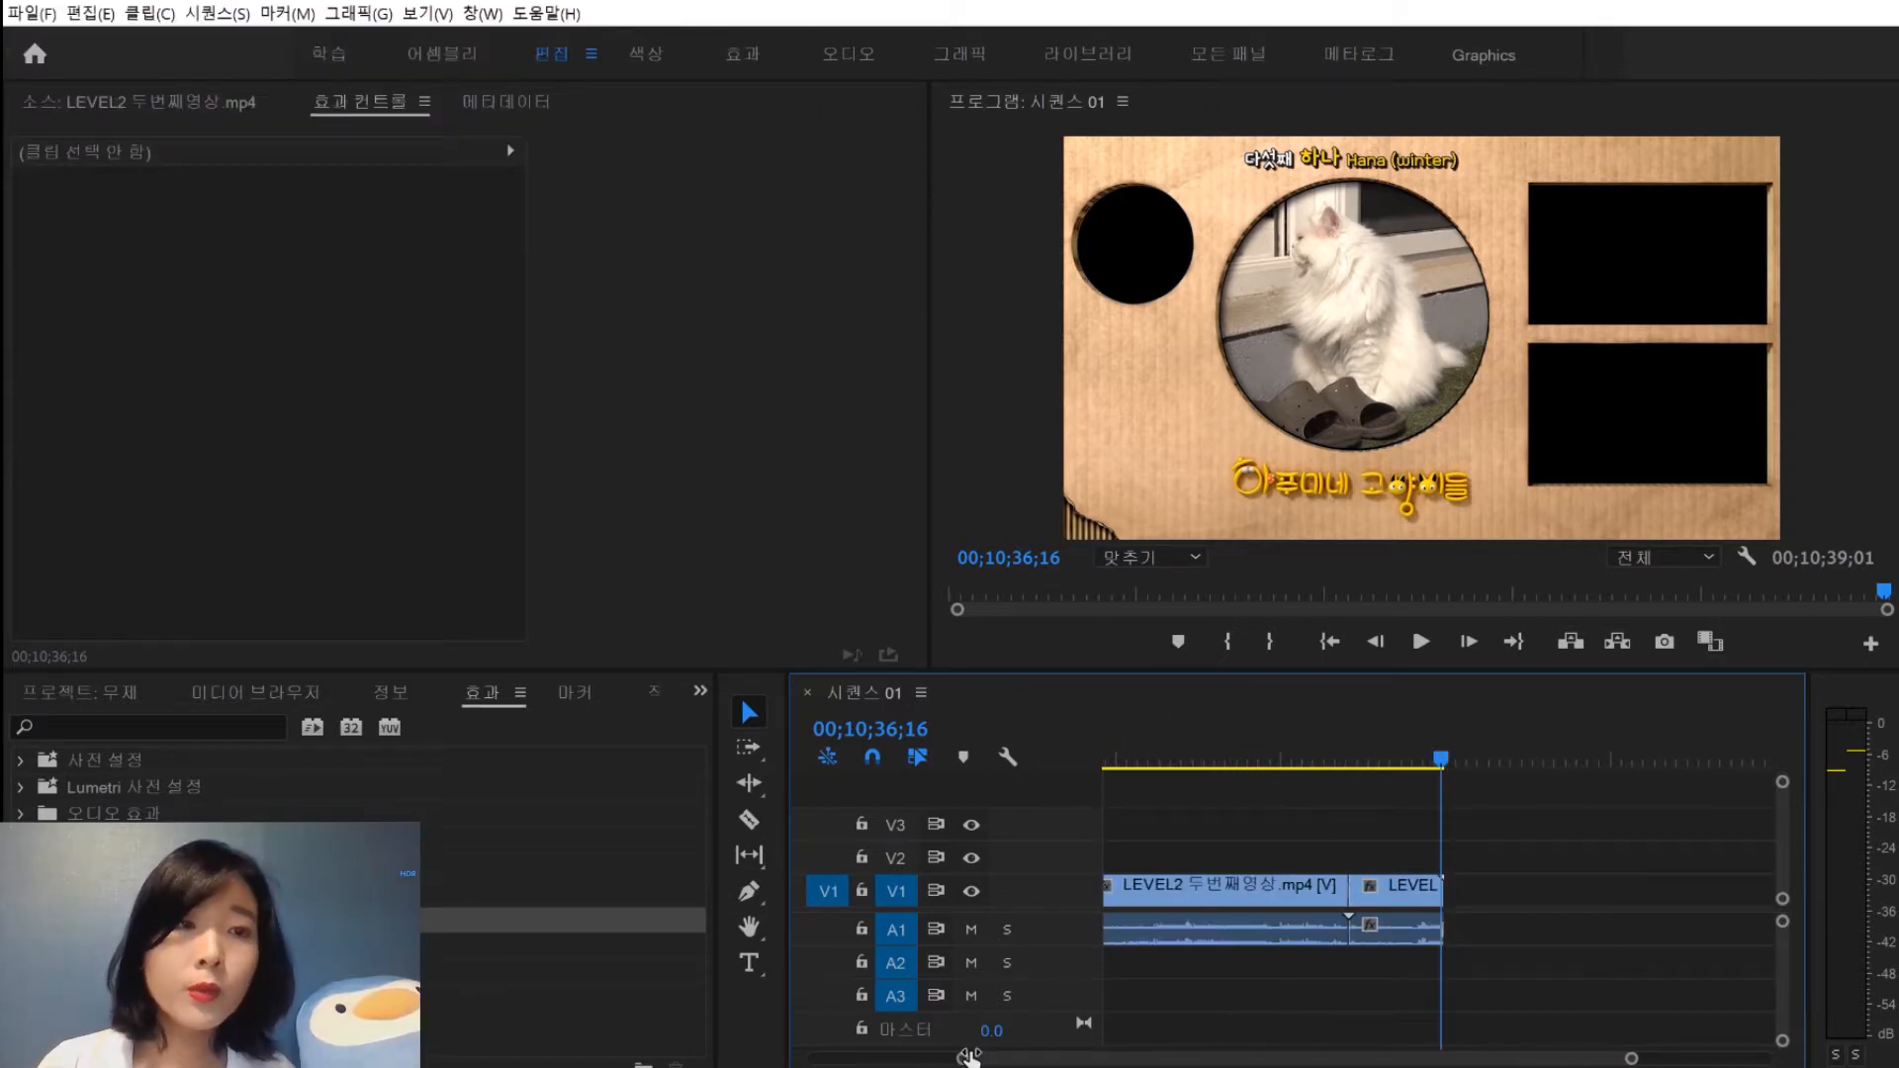
{"action": "left_click_drag", "start_coordinate": [970, 1056], "coordinate": [1139, 1054]}
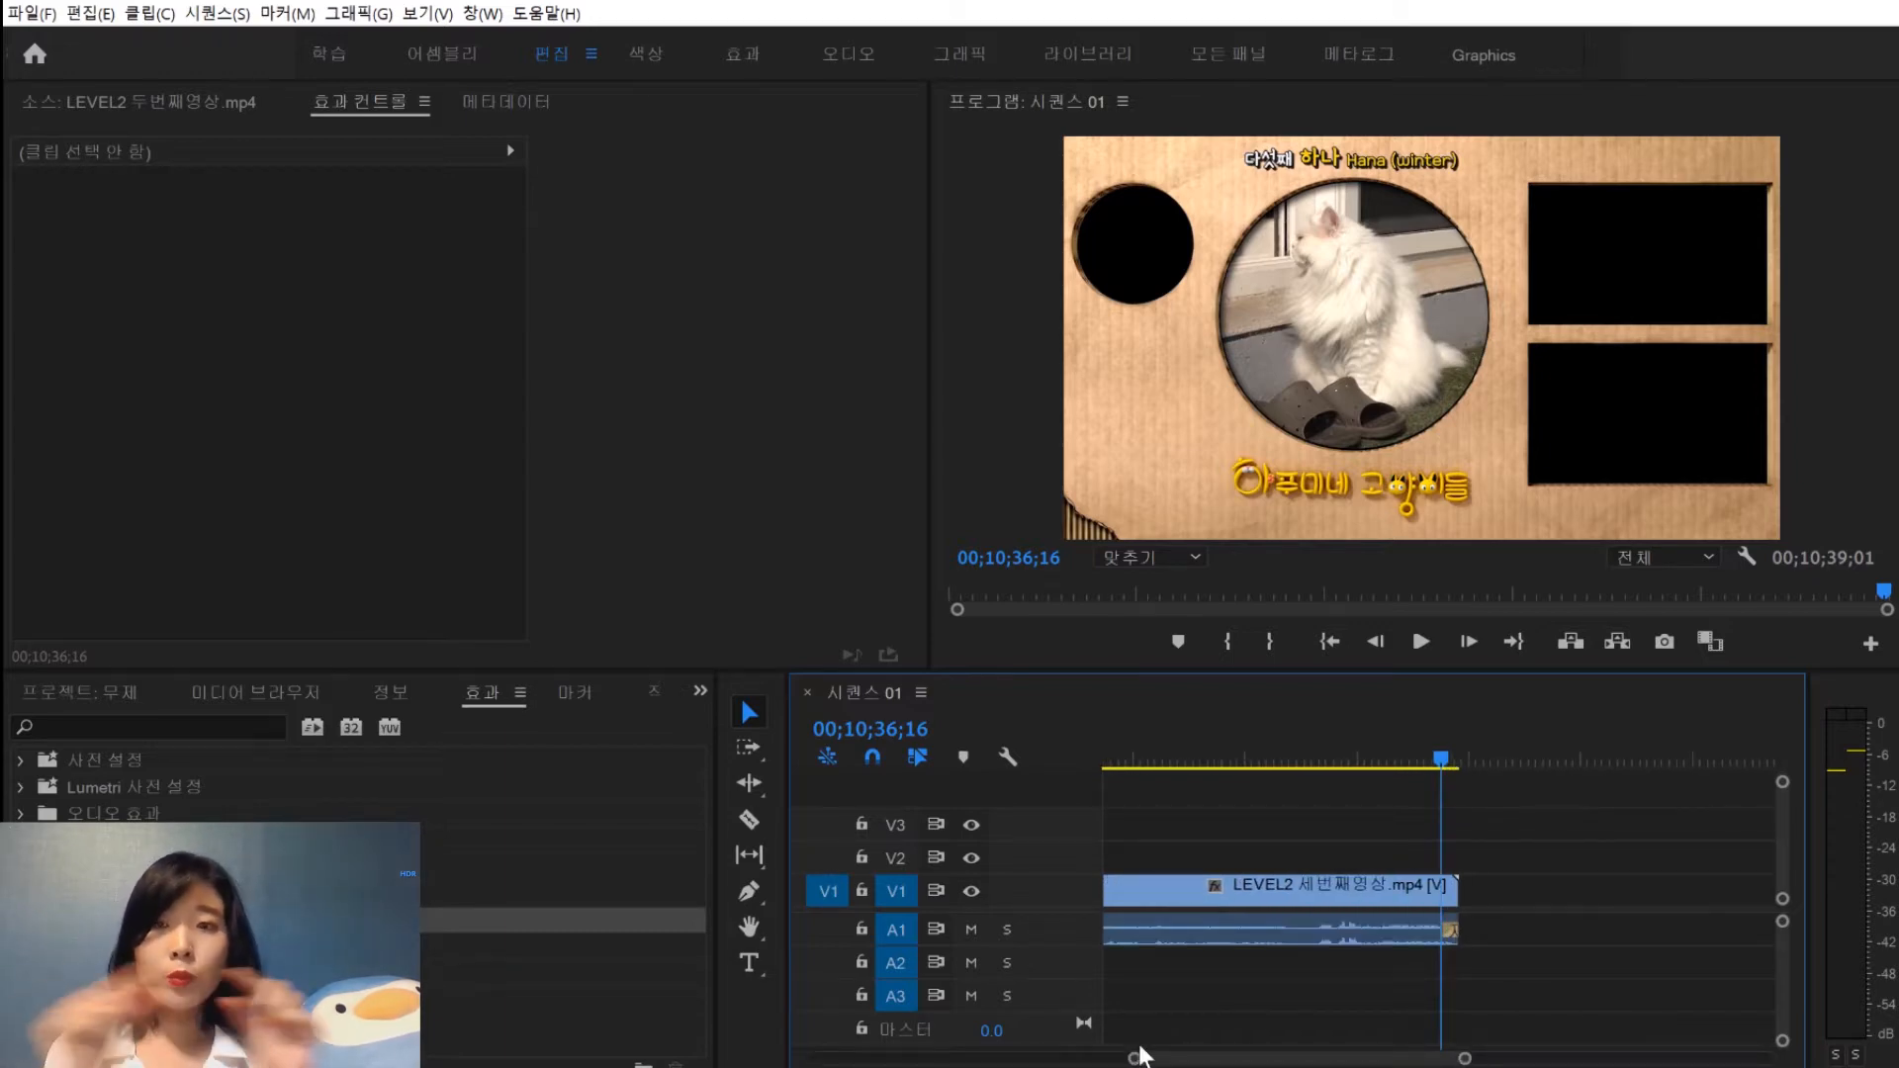
{"action": "key", "text": "Up"}
{"action": "left_click_drag", "start_coordinate": [1439, 791], "coordinate": [1115, 866]}
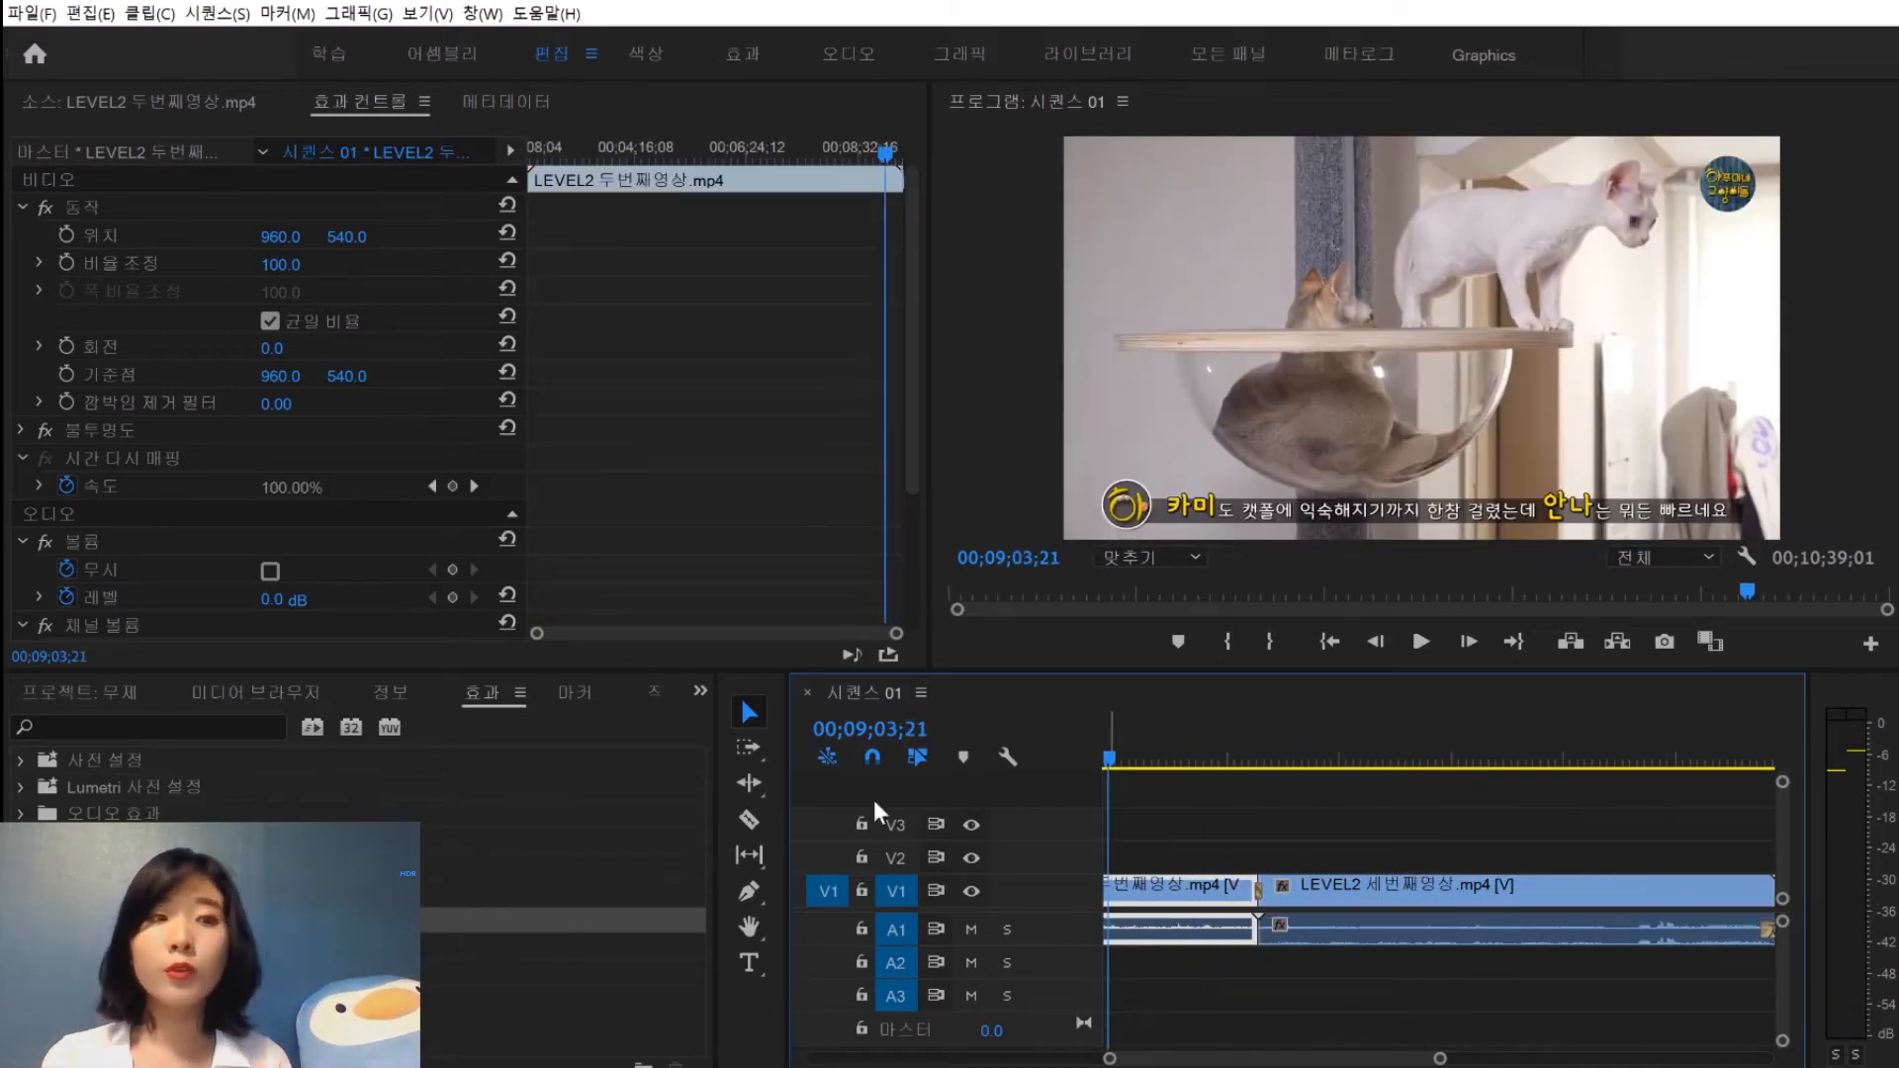
{"action": "left_click", "coordinate": [863, 728]}
{"action": "key", "text": "BackSpace"}
{"action": "type", "text": "5"}
{"action": "key", "text": "Right"}
{"action": "key", "text": "Right"}
{"action": "key", "text": "Right"}
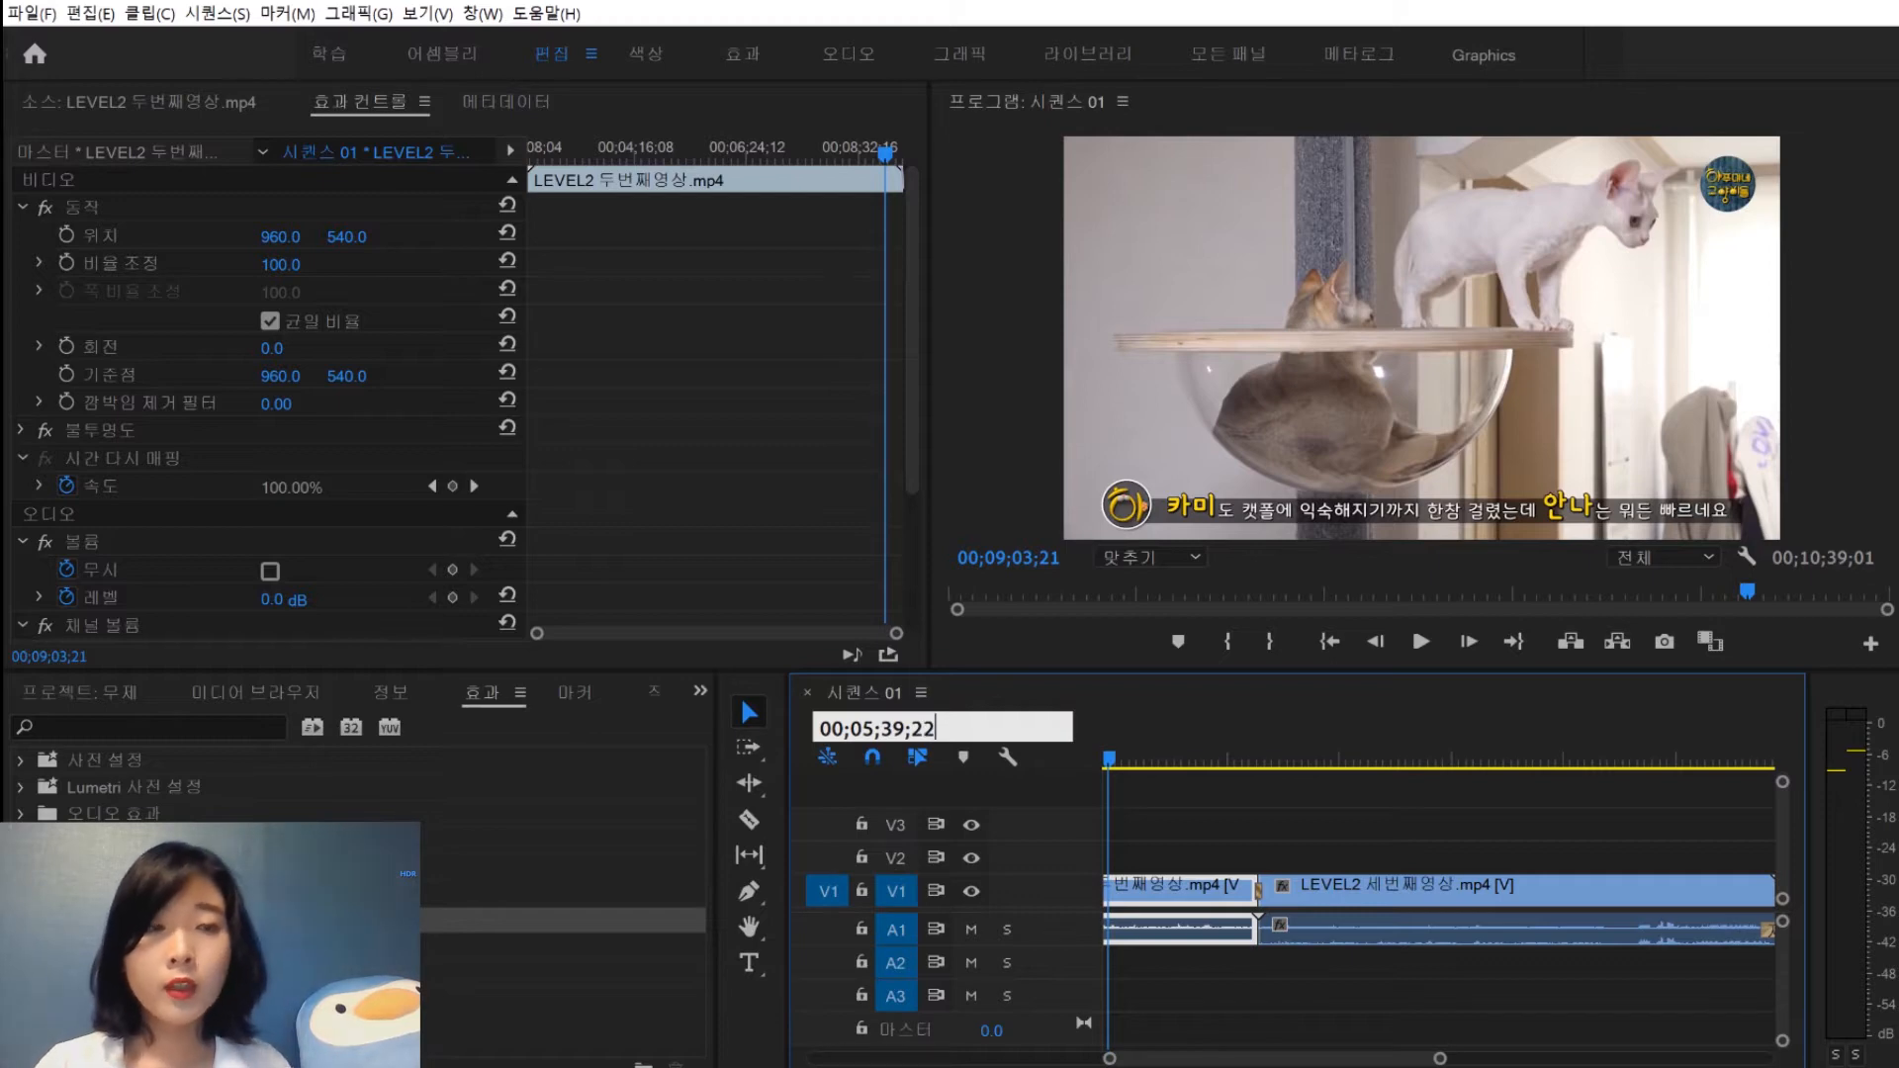
{"action": "key", "text": "Return"}
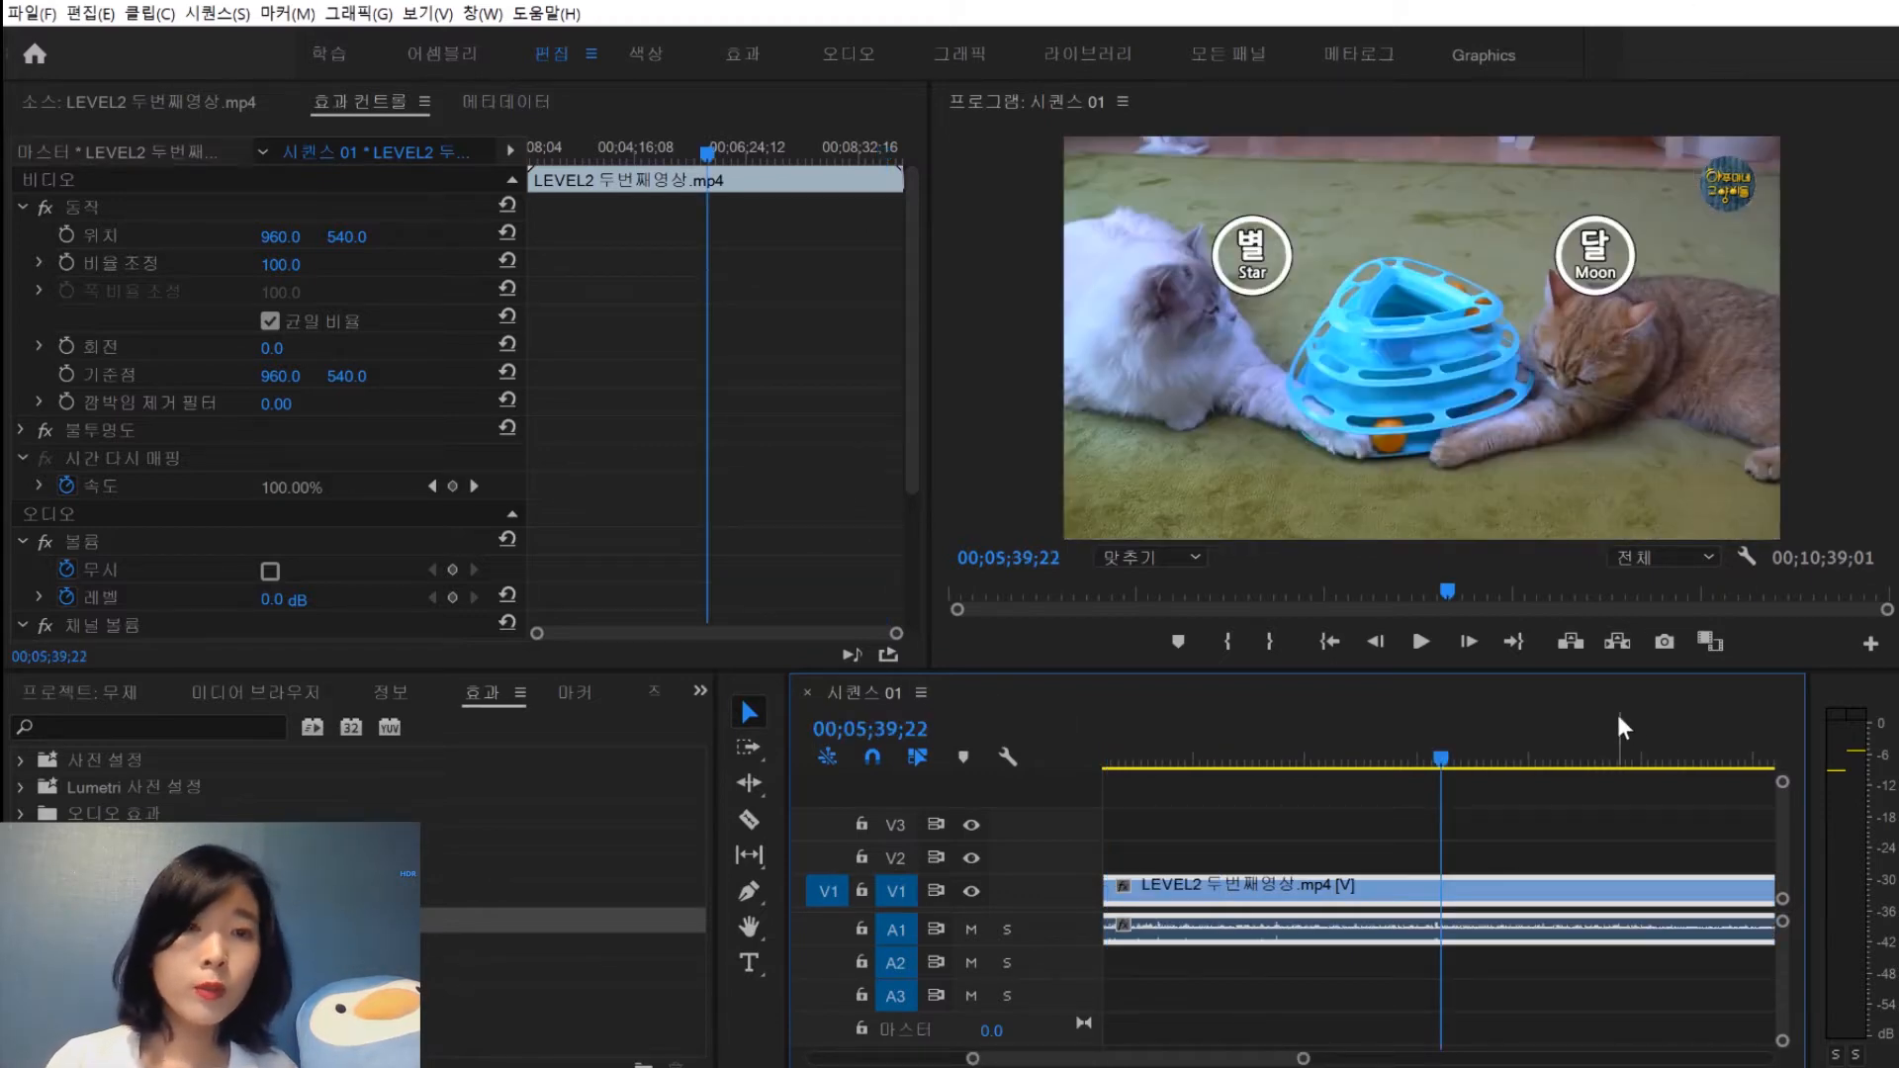
Create a 1920 x 1080 legacy title named 제목 02 and resize its window areas so the full frame and title properties fit
{"action": "left_click", "coordinate": [32, 8]}
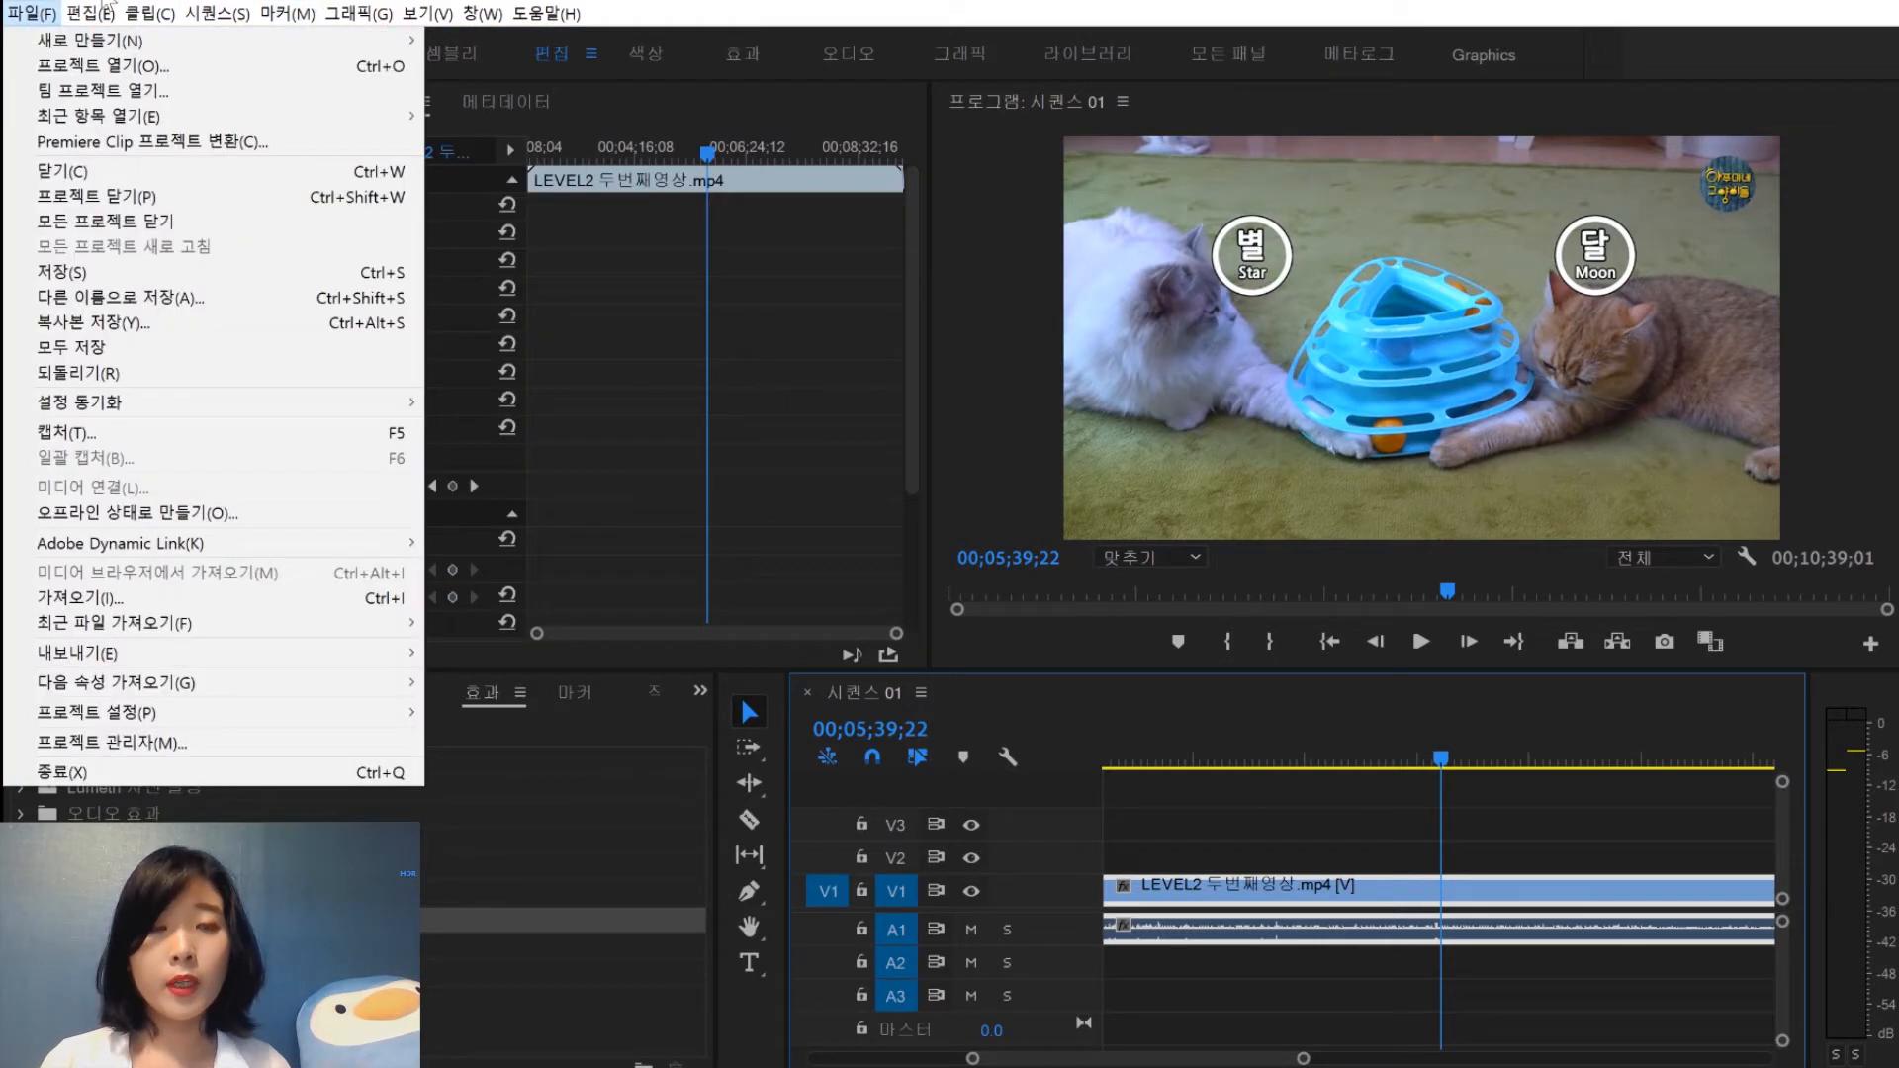
{"action": "mouse_move", "coordinate": [89, 40]}
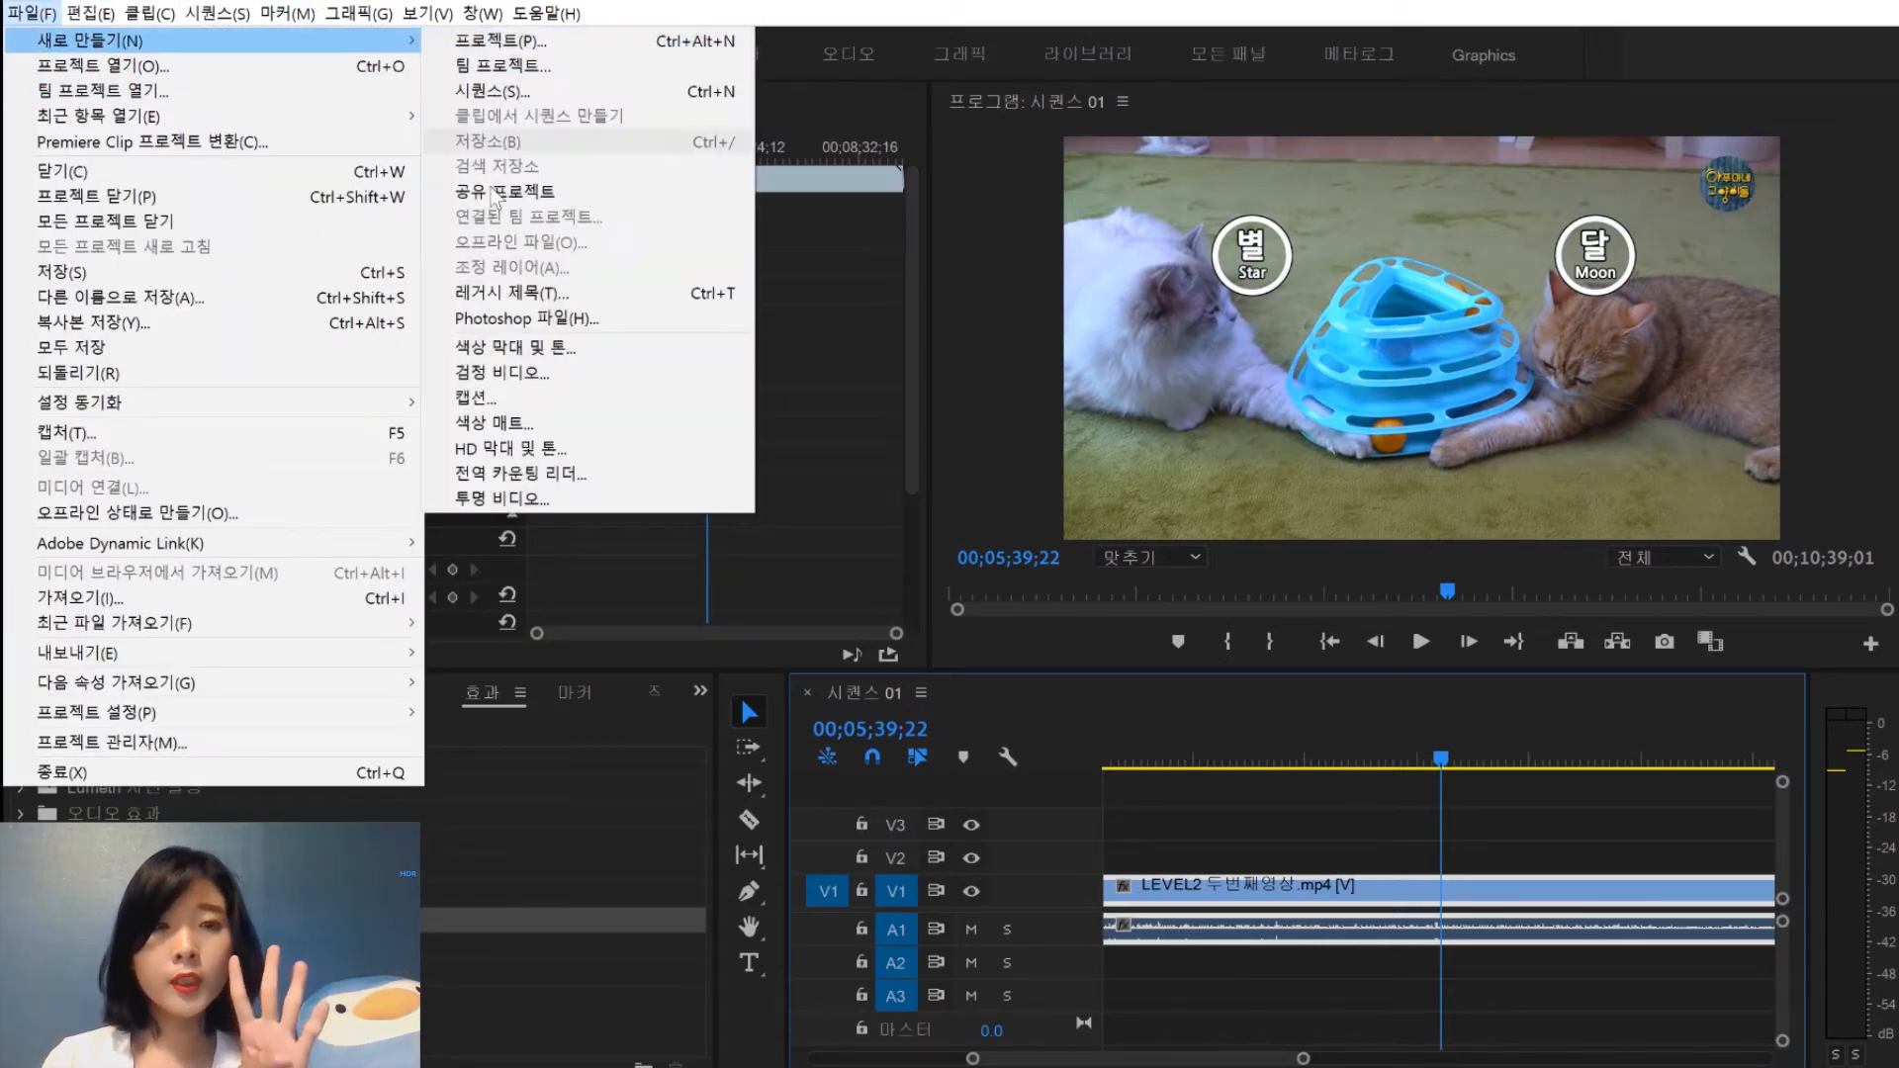
{"action": "left_click", "coordinate": [509, 292]}
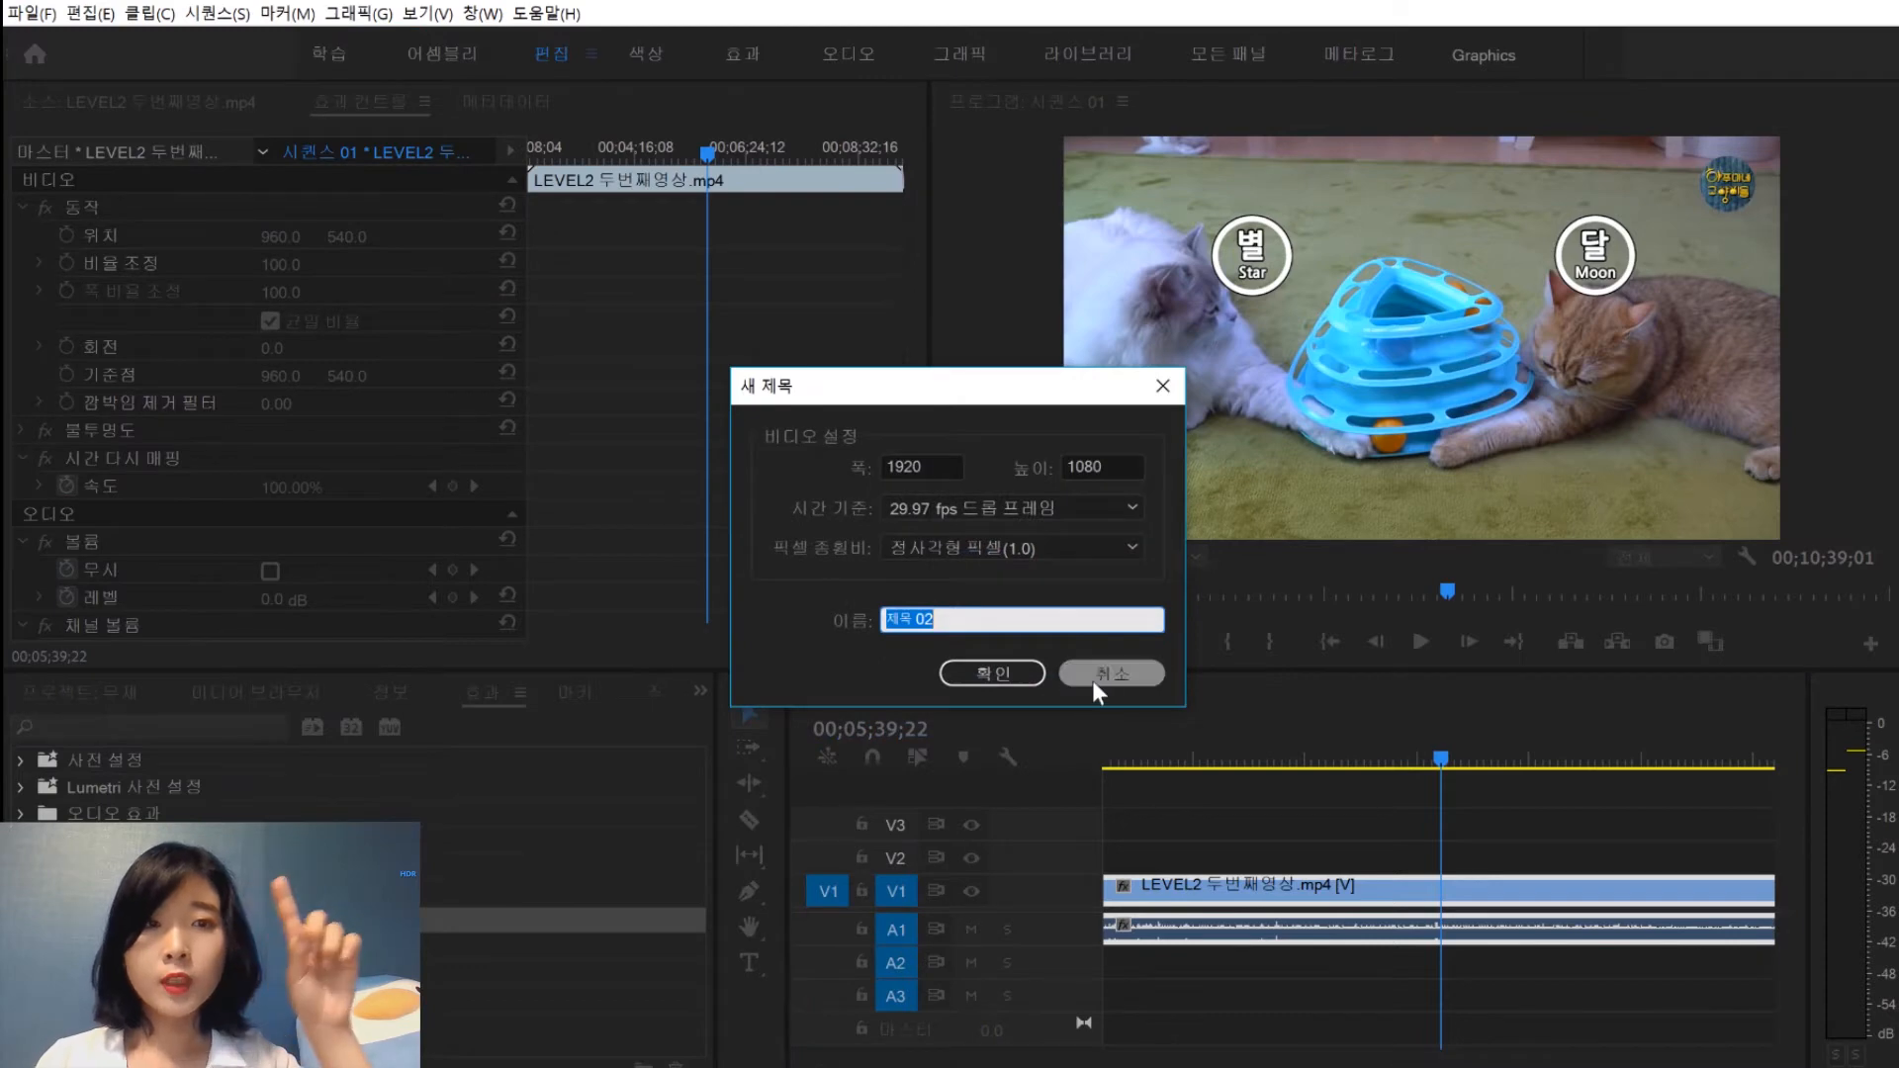
{"action": "left_click", "coordinate": [1019, 674]}
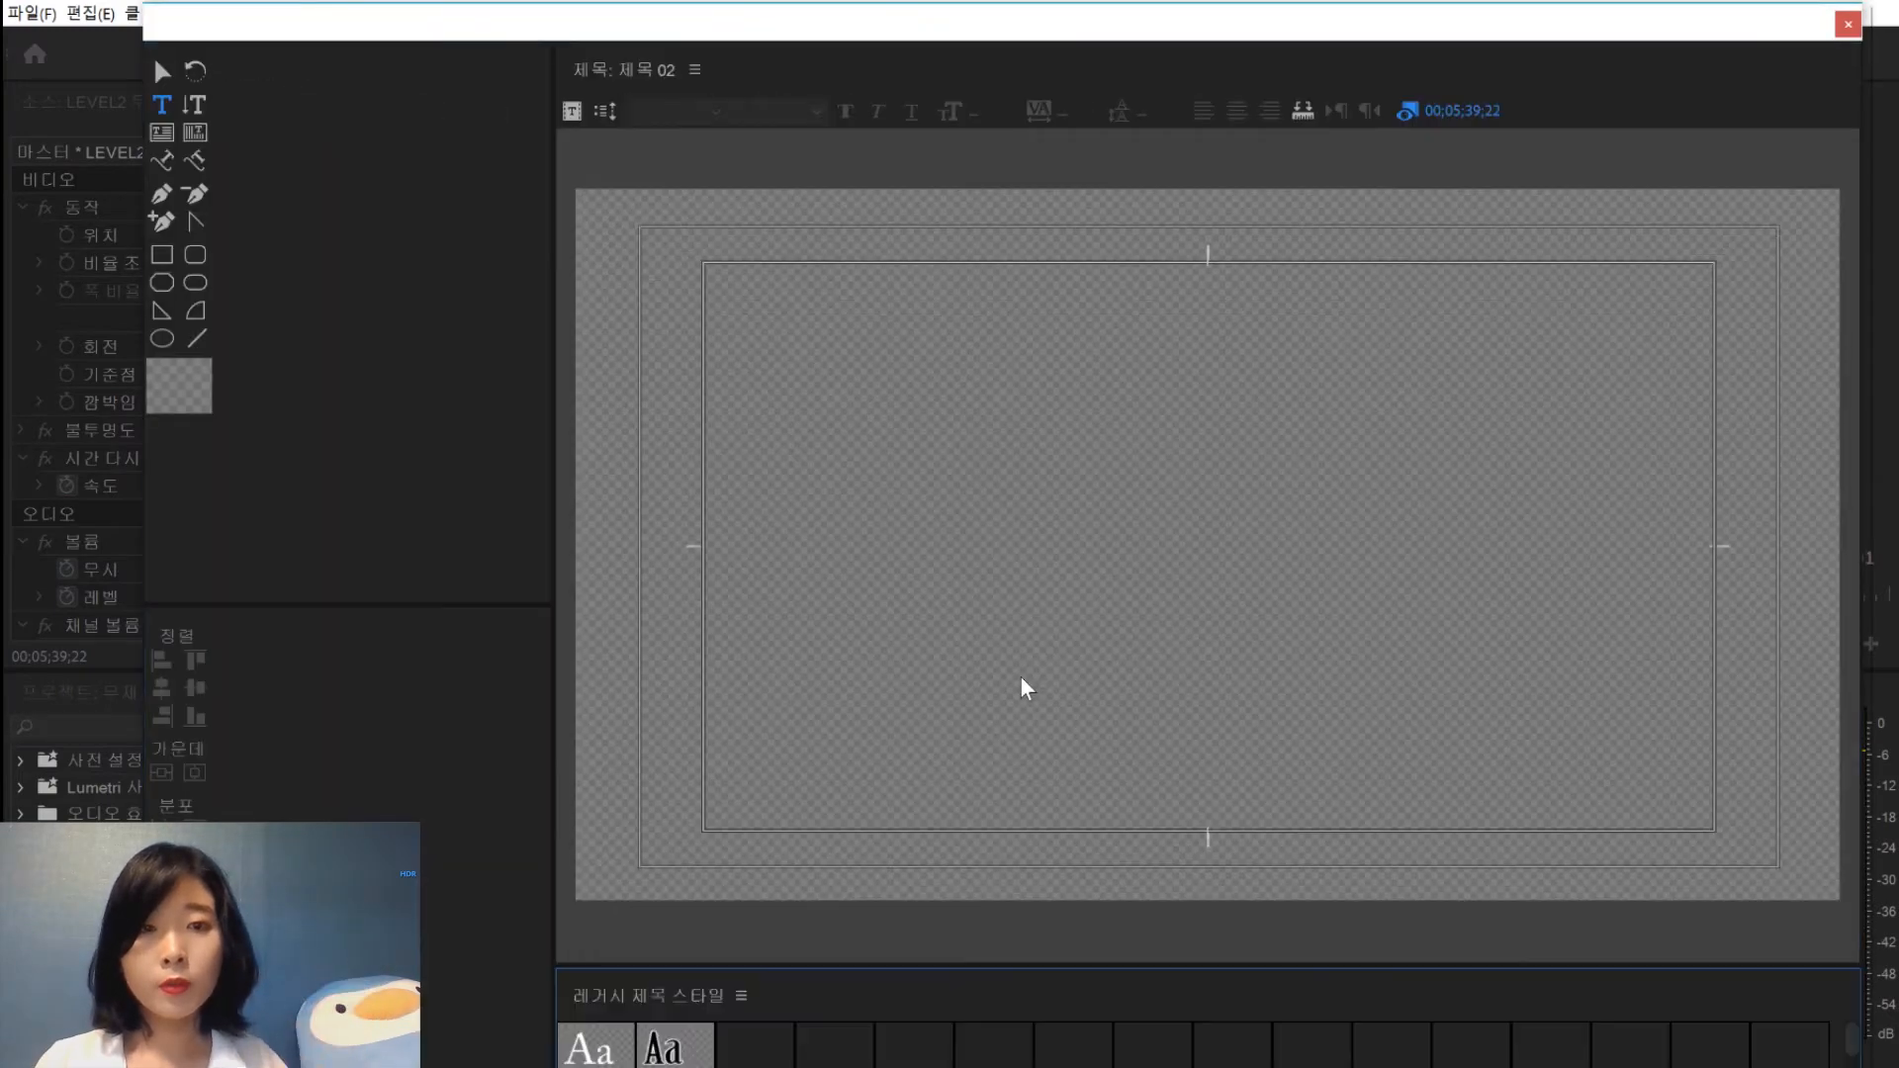
{"action": "left_click_drag", "start_coordinate": [551, 497], "coordinate": [295, 499]}
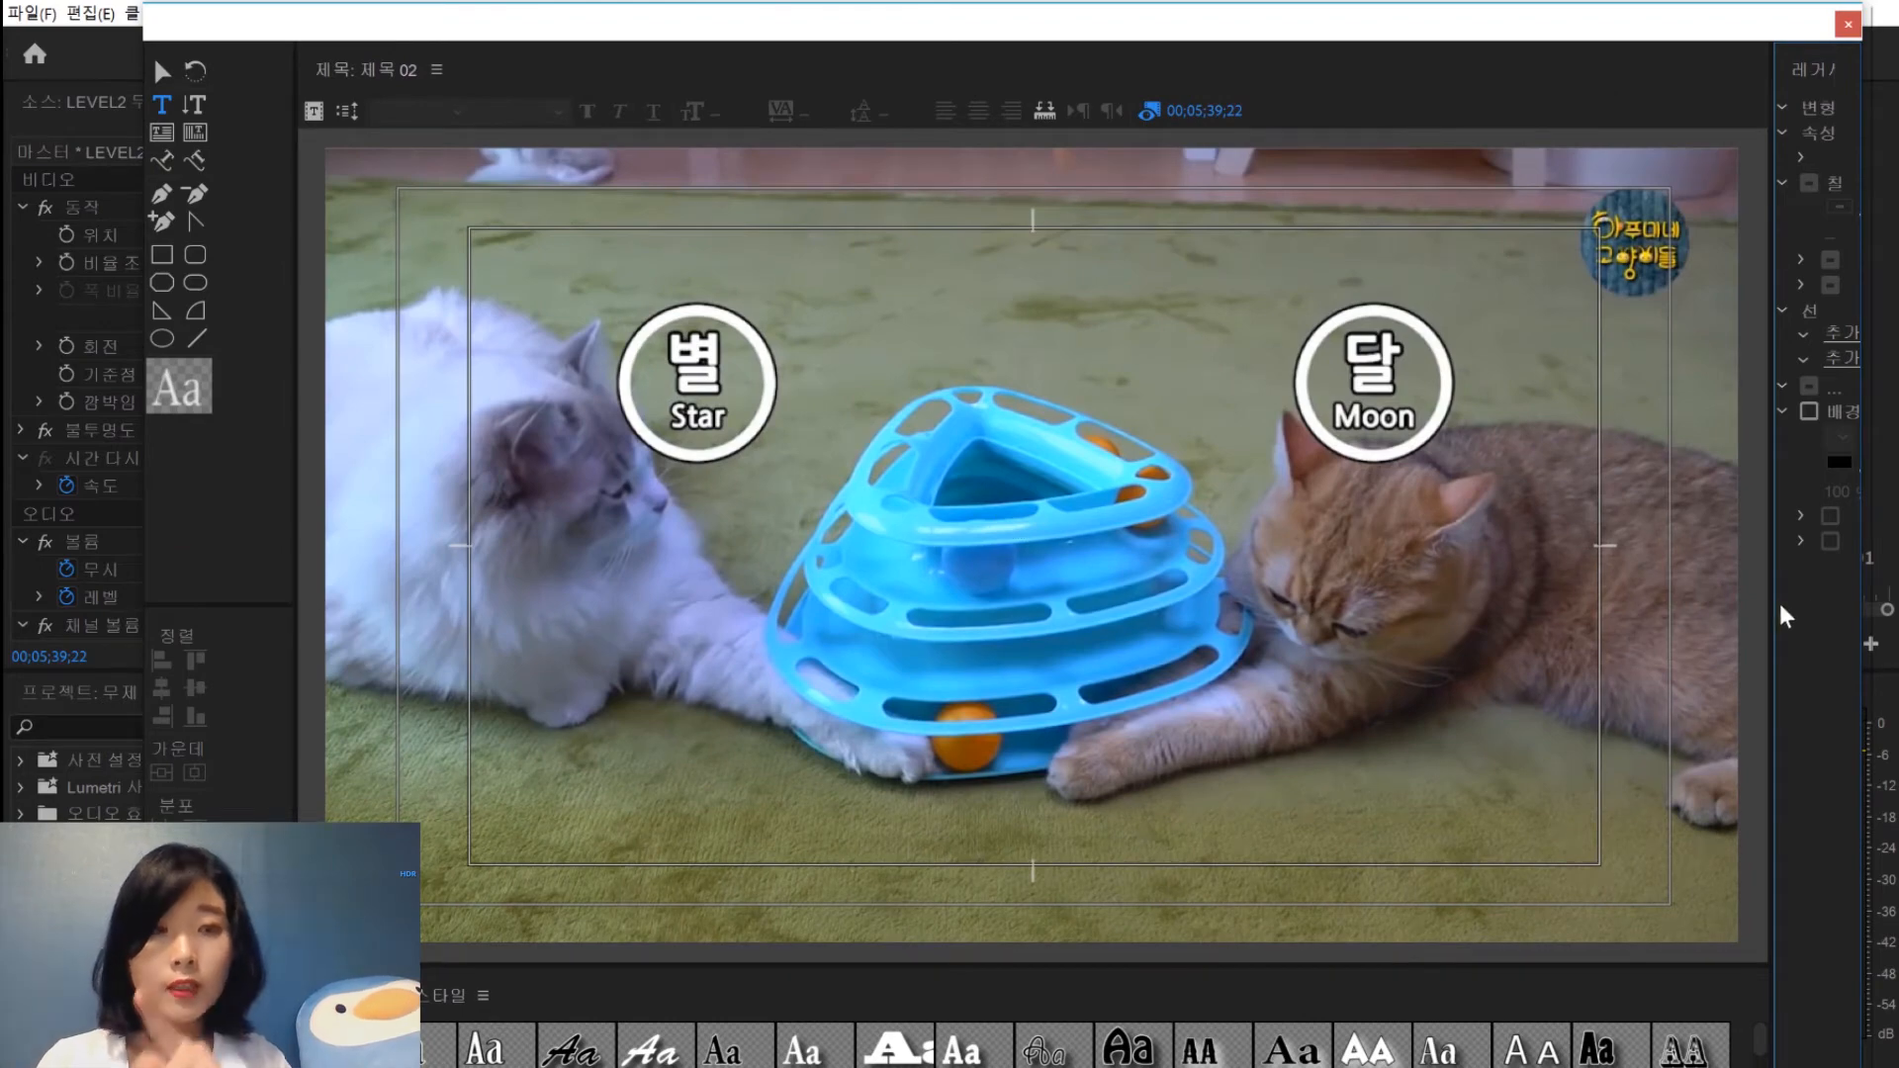
{"action": "left_click_drag", "start_coordinate": [1785, 616], "coordinate": [1506, 678]}
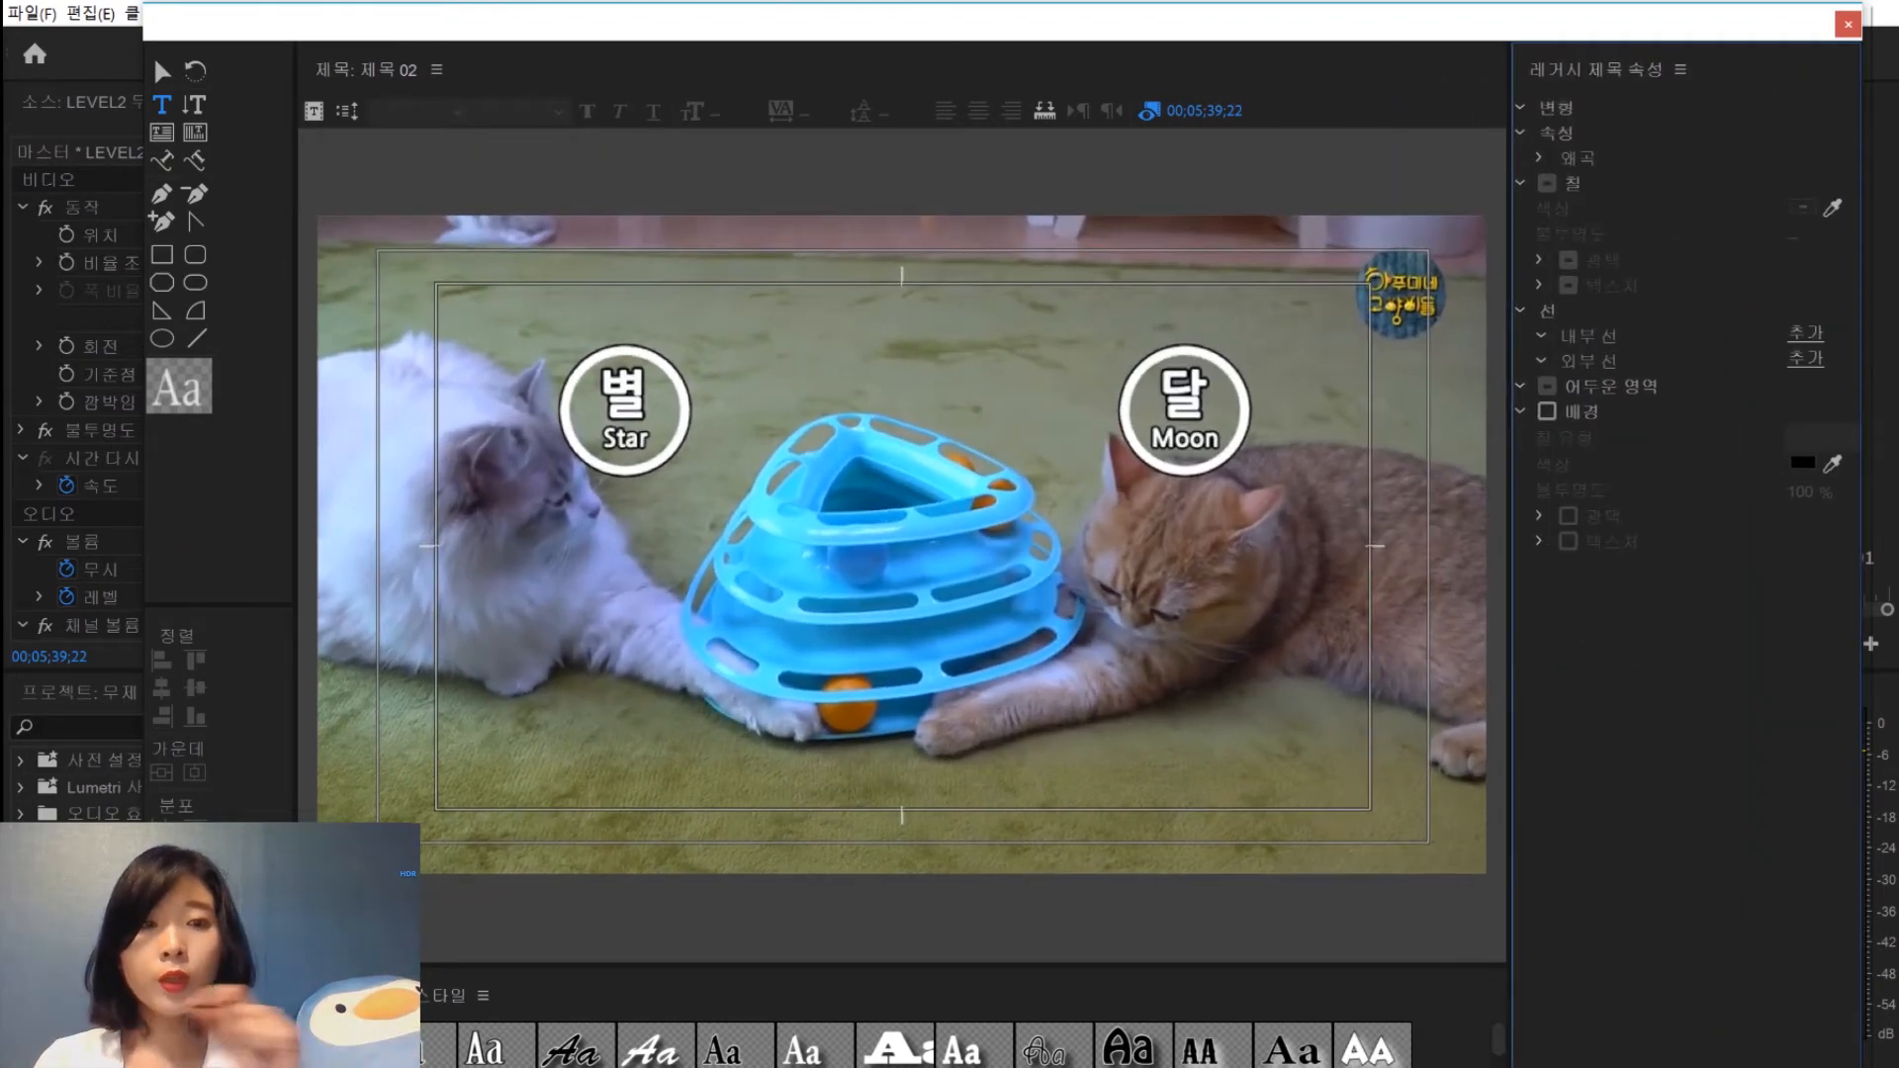
Draw a wide rectangle bar about 1363 wide and 60 high along the bottom of the title frame
{"action": "left_click", "coordinate": [159, 259]}
{"action": "left_click", "coordinate": [196, 284]}
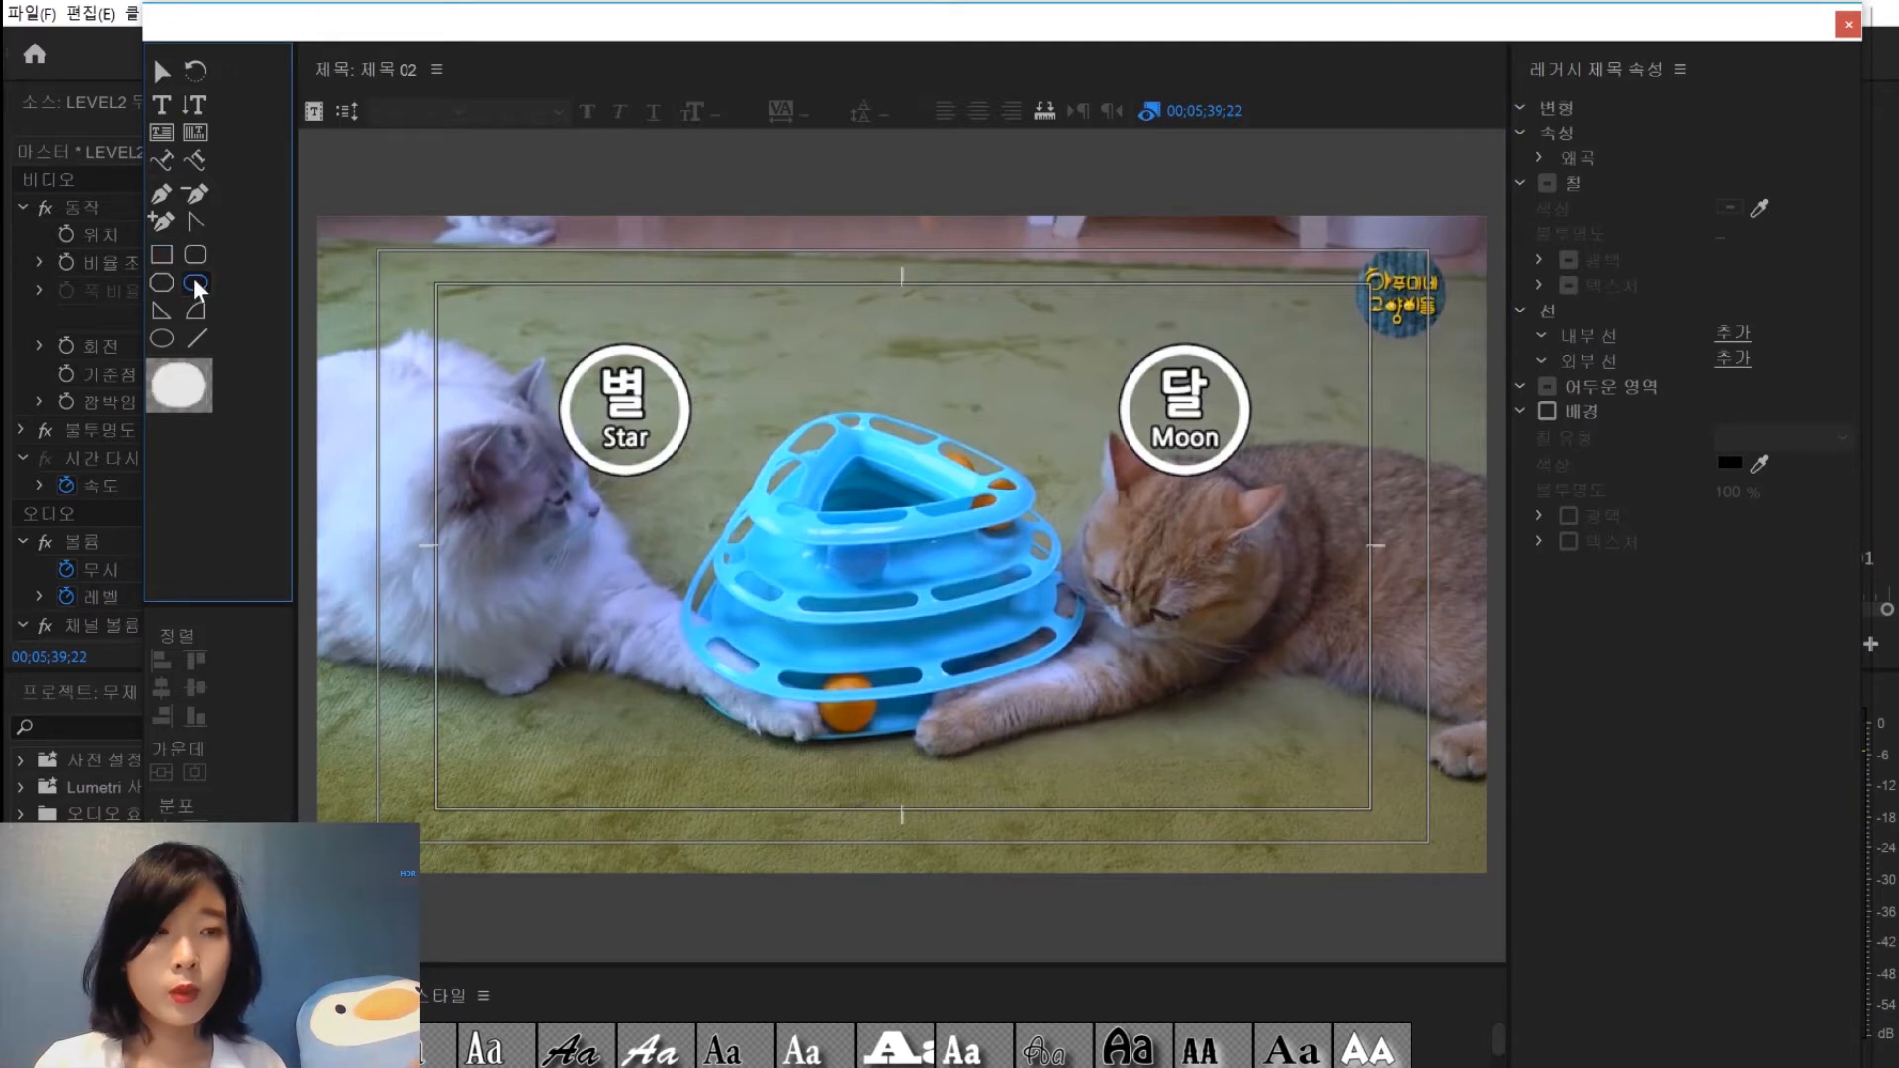
{"action": "left_click", "coordinate": [161, 254]}
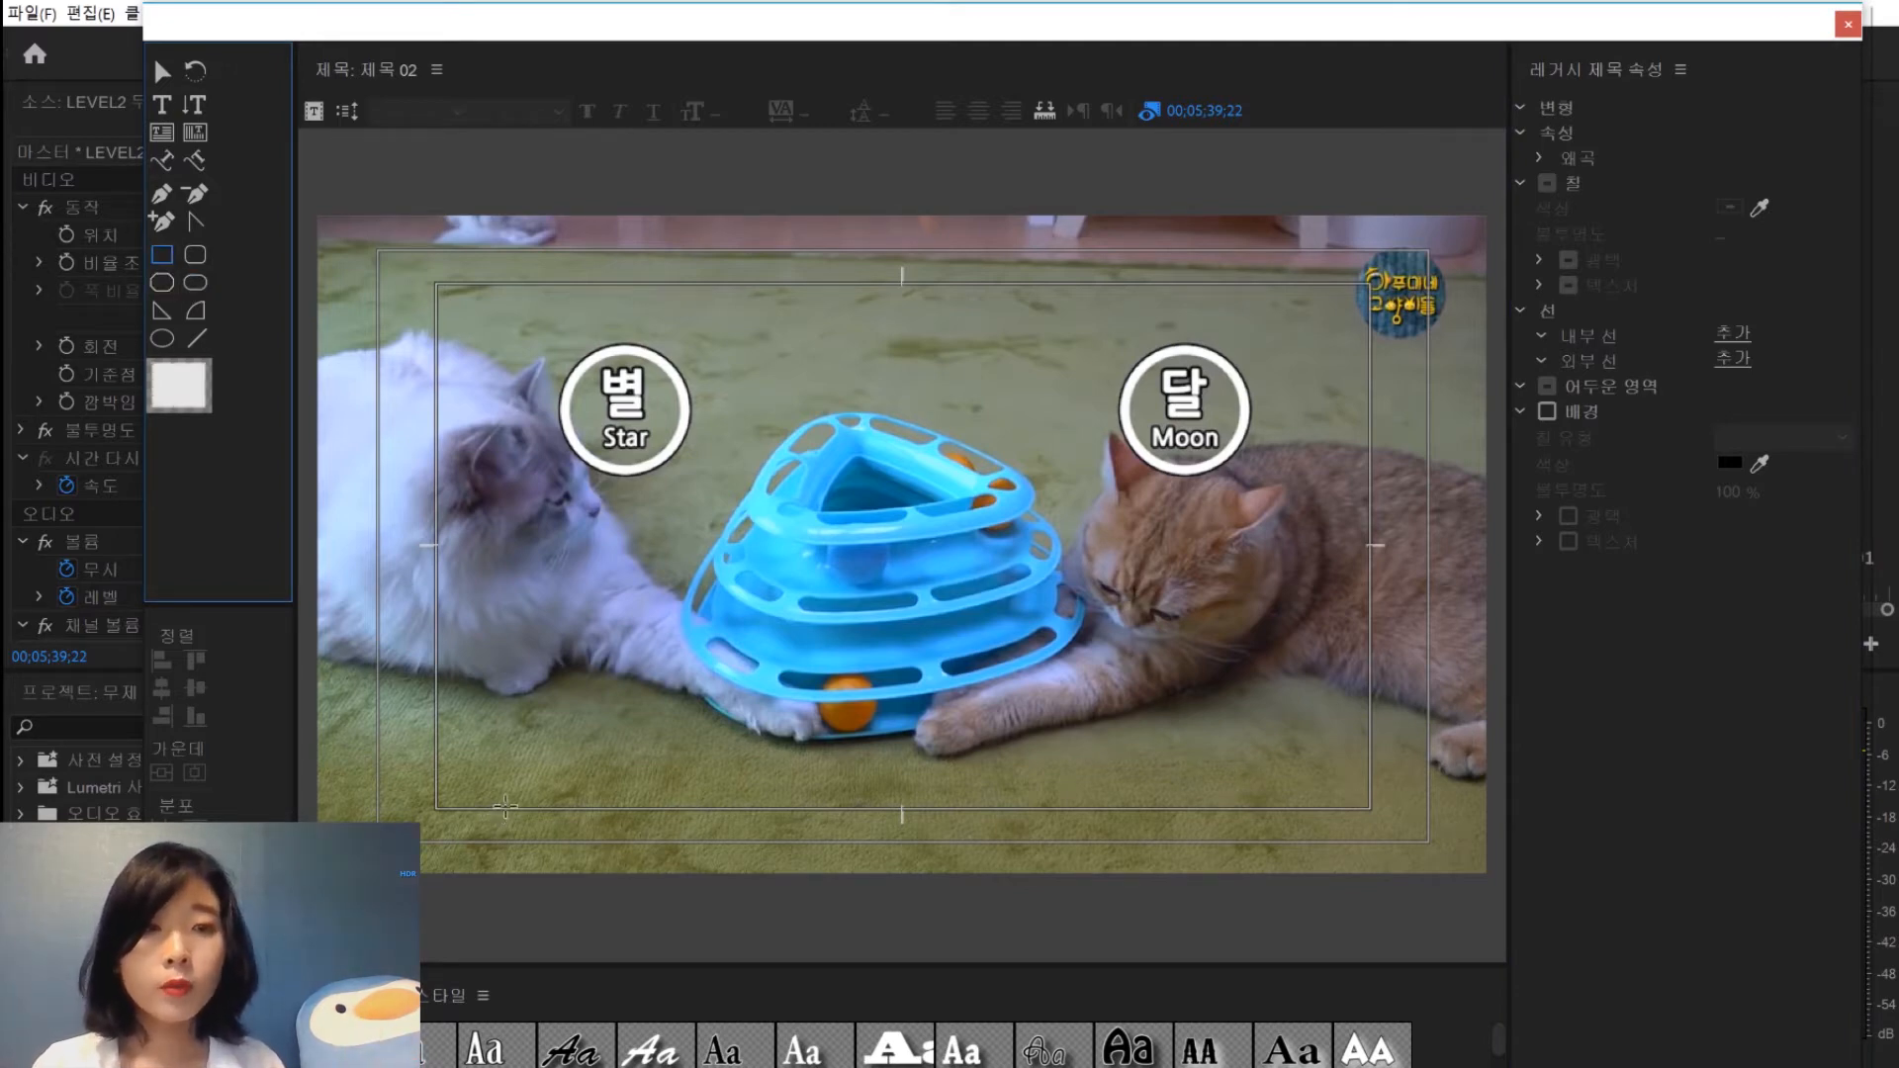
{"action": "left_click_drag", "start_coordinate": [510, 806], "coordinate": [1327, 837]}
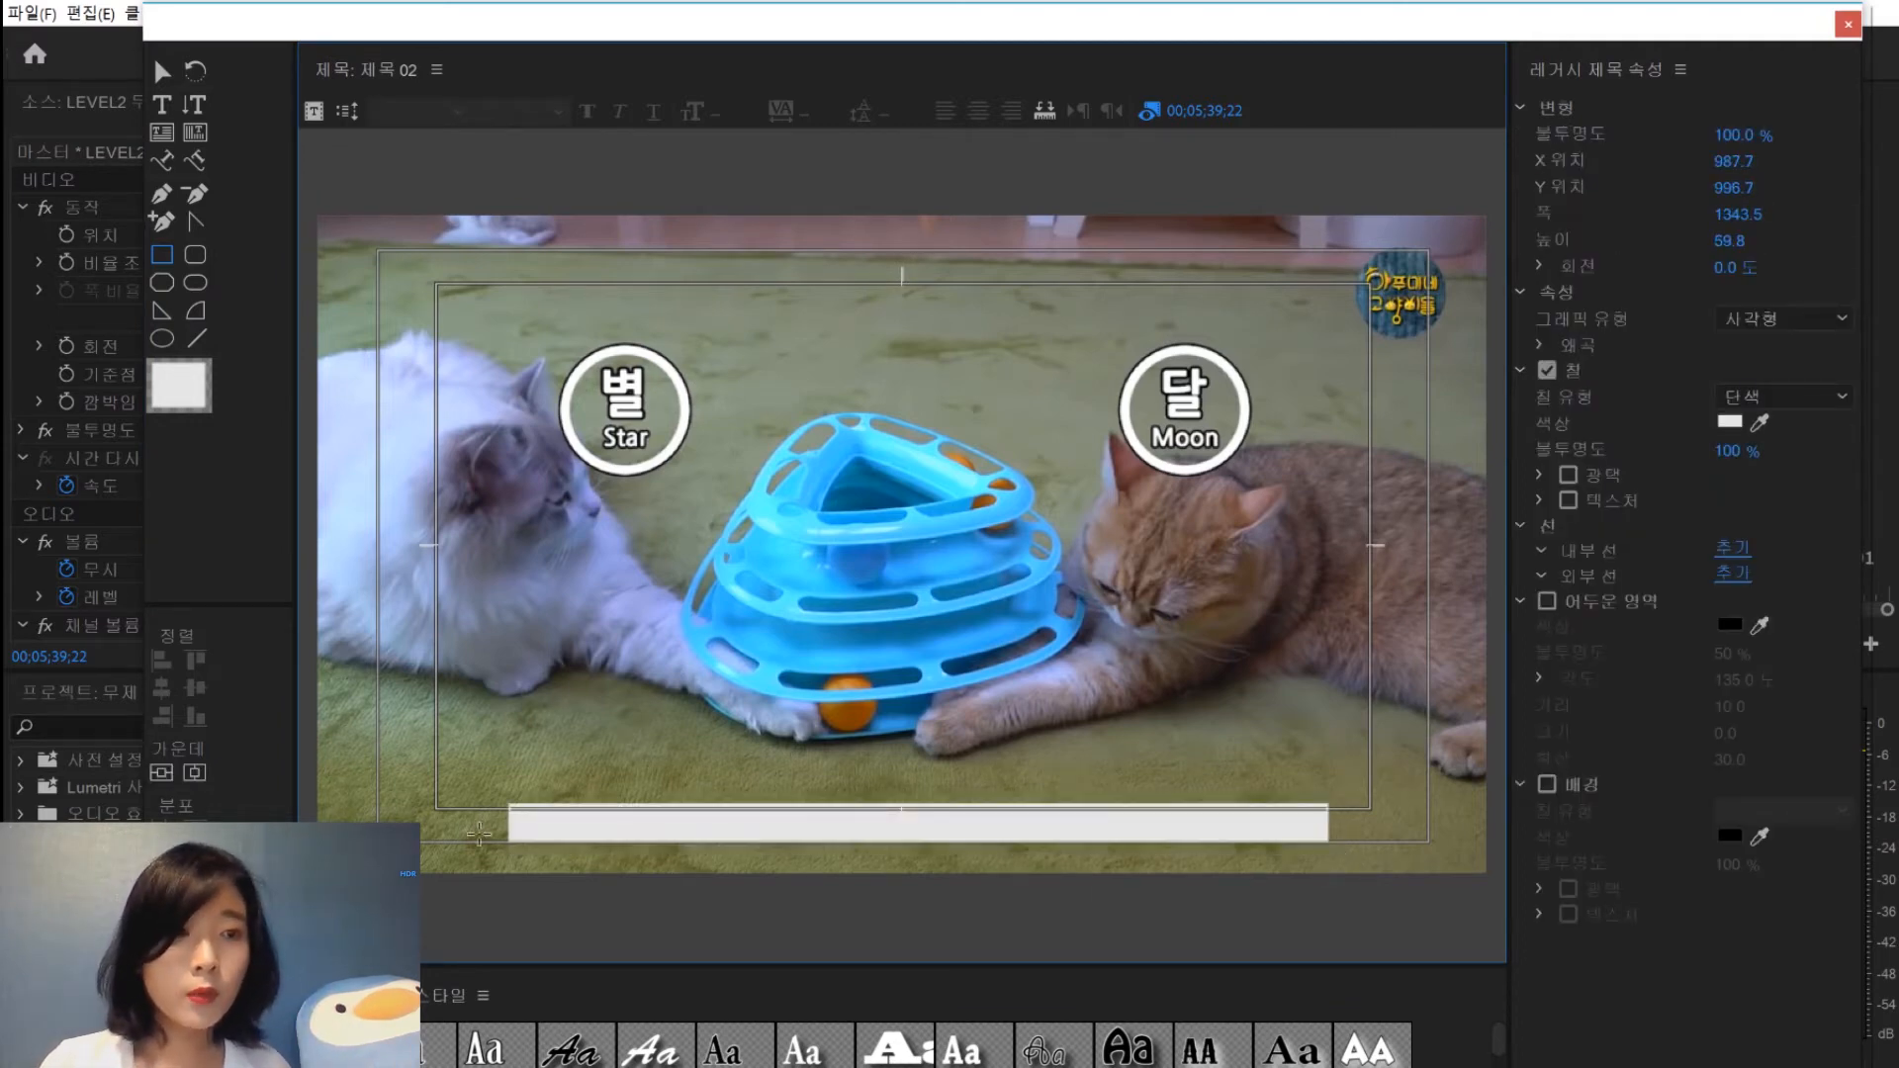
{"action": "left_click_drag", "start_coordinate": [500, 824], "coordinate": [489, 824]}
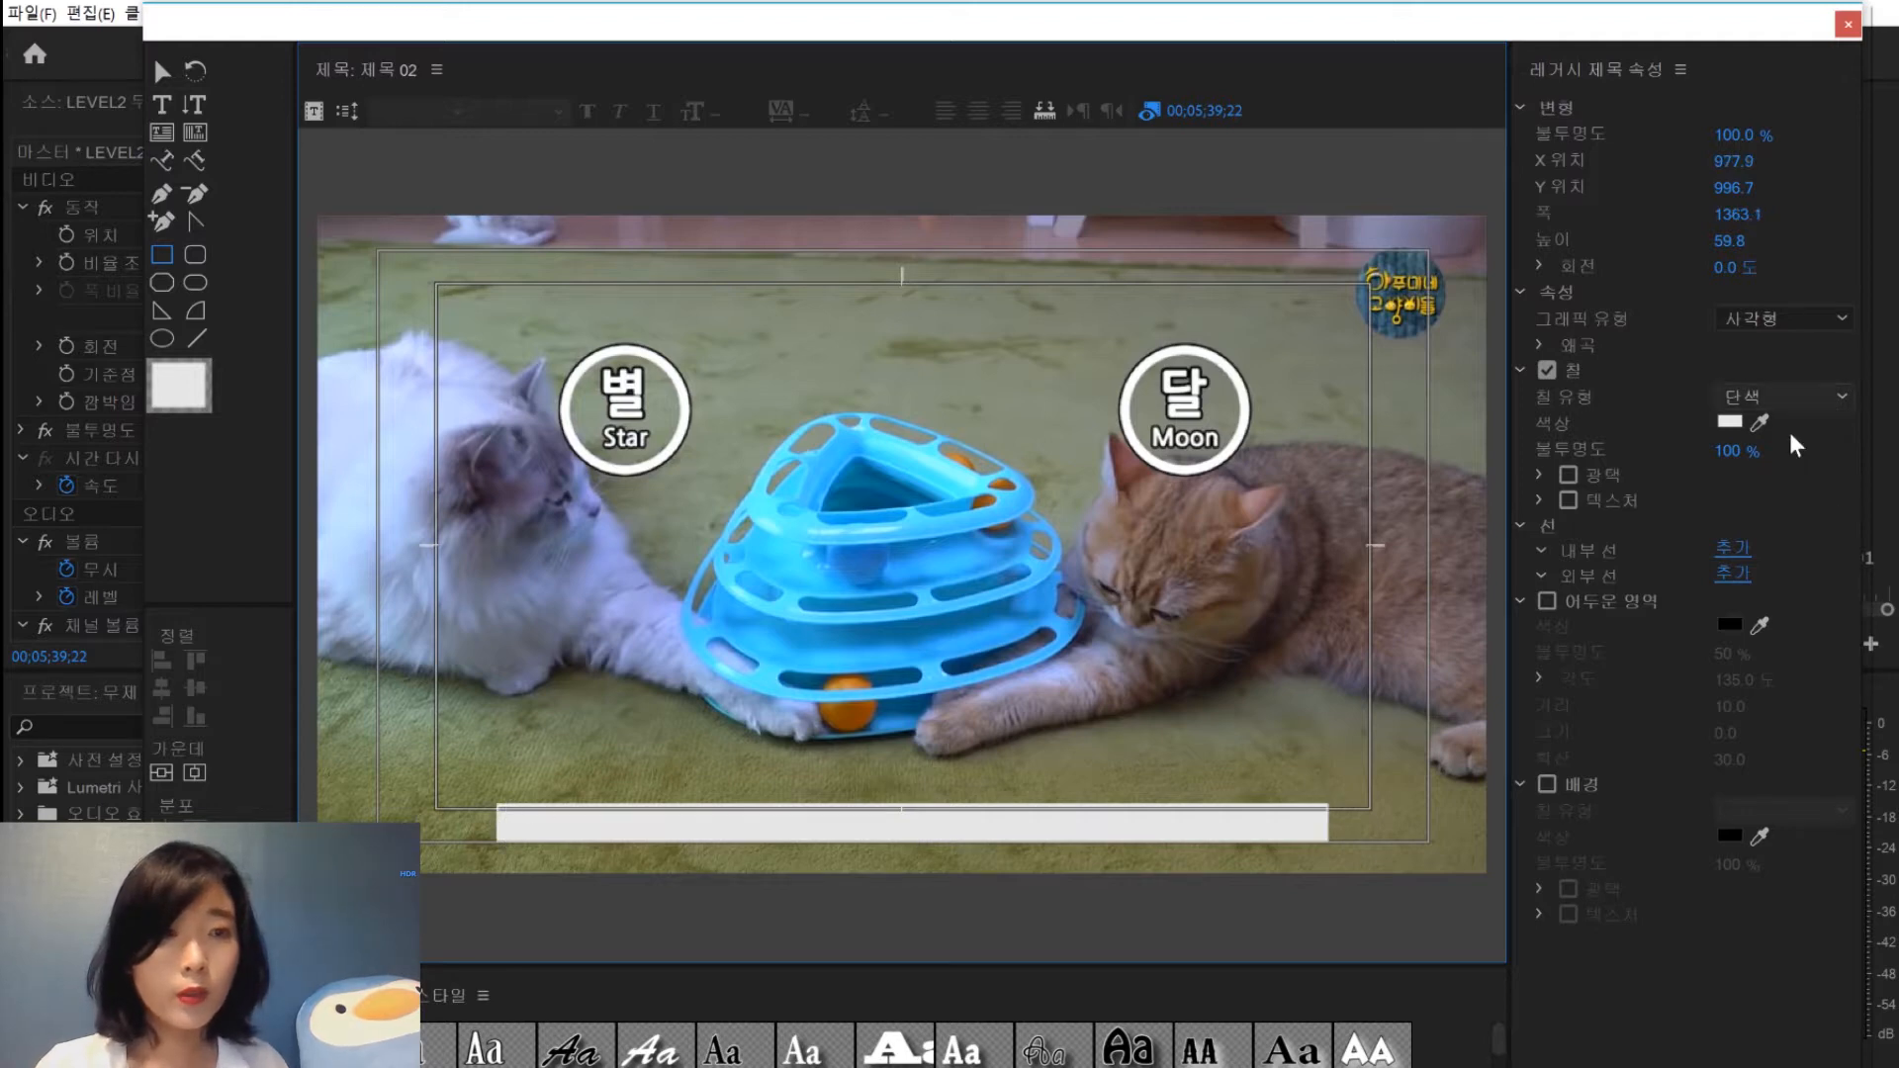
Set the bar's fill colour to black at 100% opacity
{"action": "left_click", "coordinate": [1727, 424]}
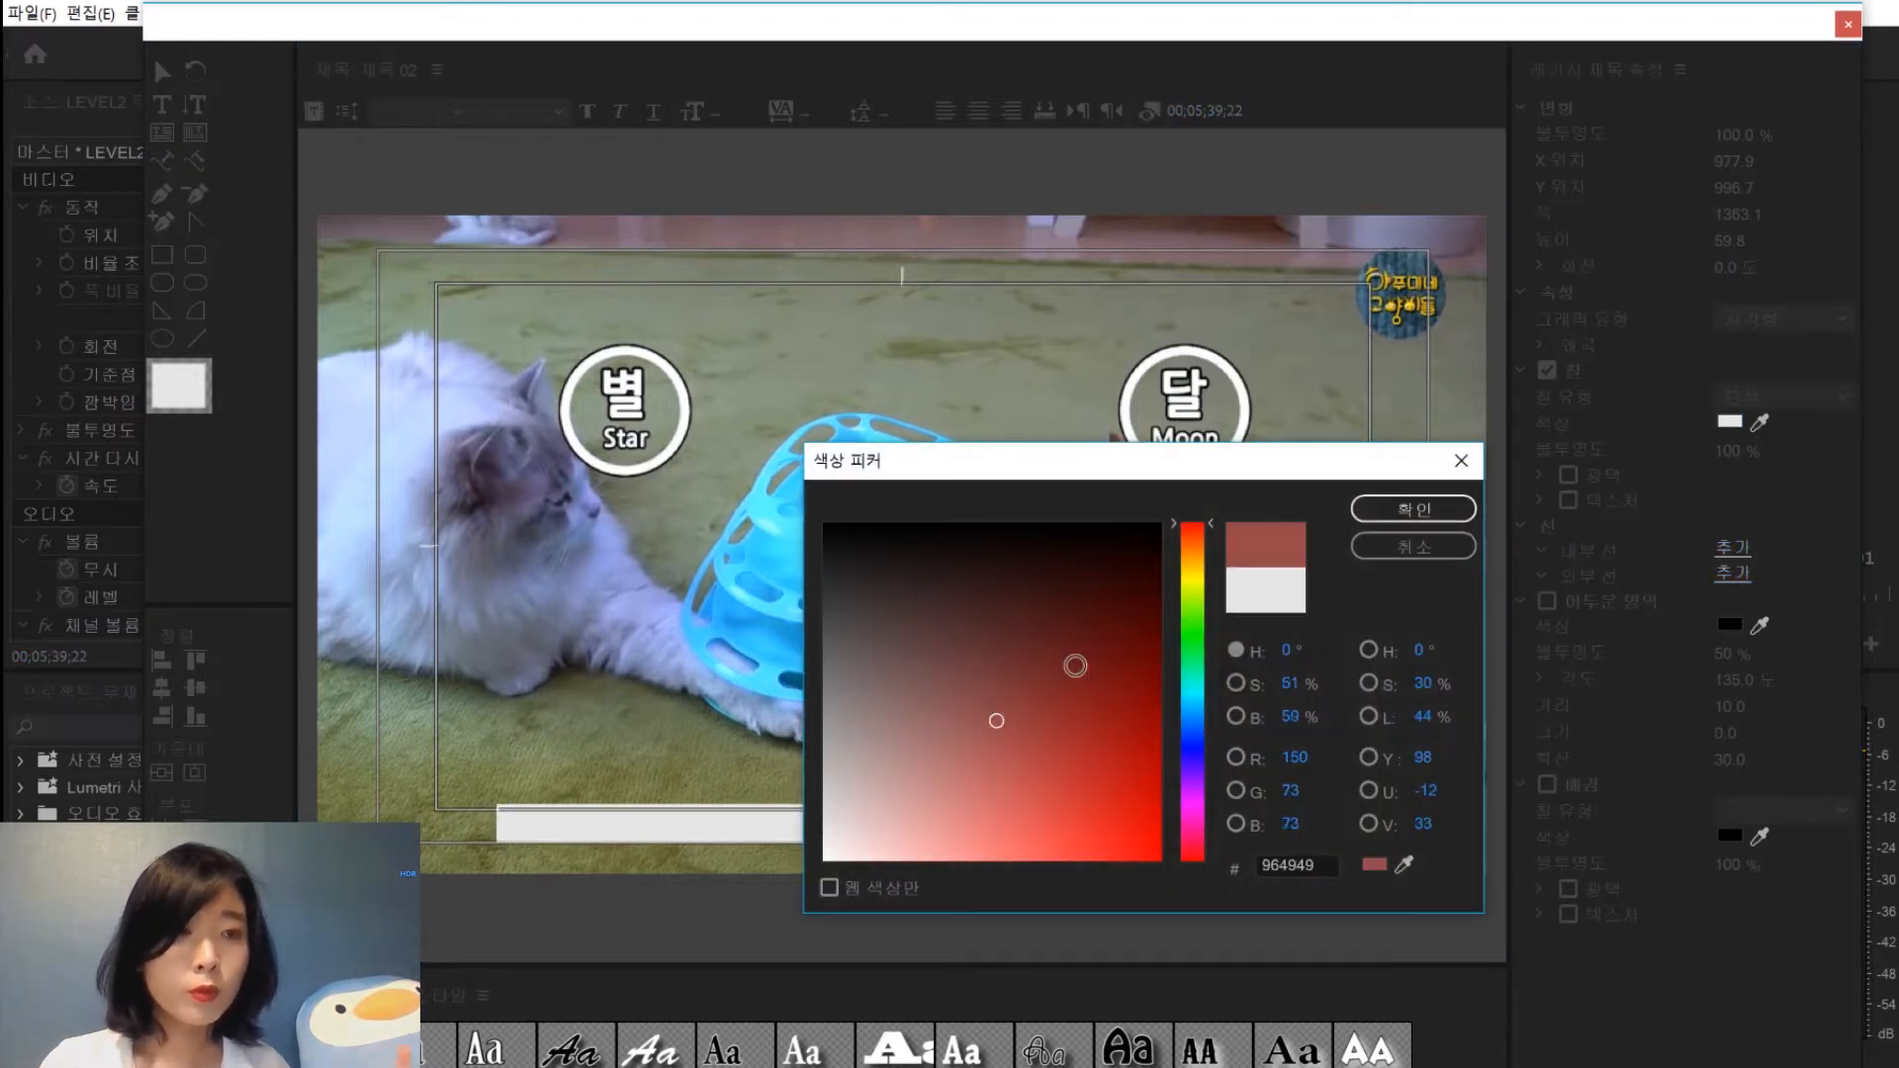
{"action": "left_click", "coordinate": [1435, 511]}
{"action": "left_click", "coordinate": [1128, 1048]}
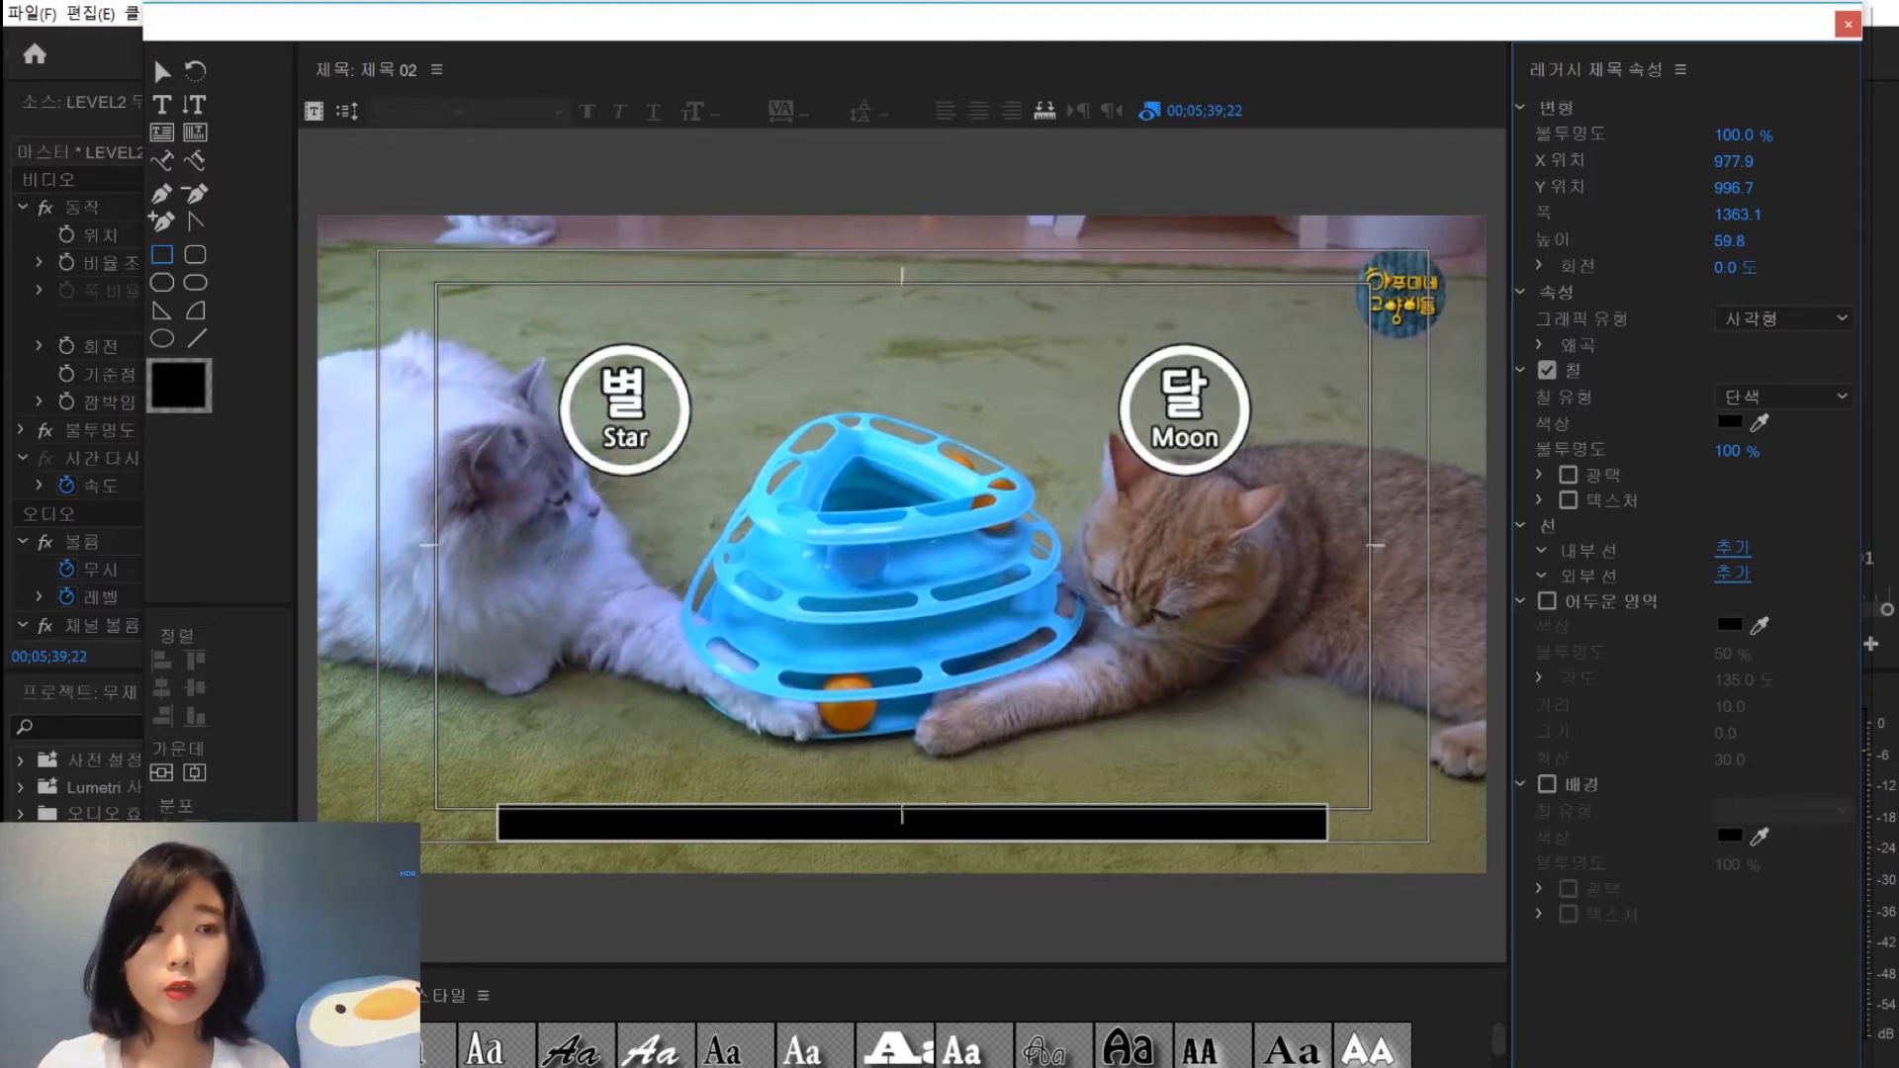
{"action": "left_click_drag", "start_coordinate": [1733, 451], "coordinate": [1733, 451]}
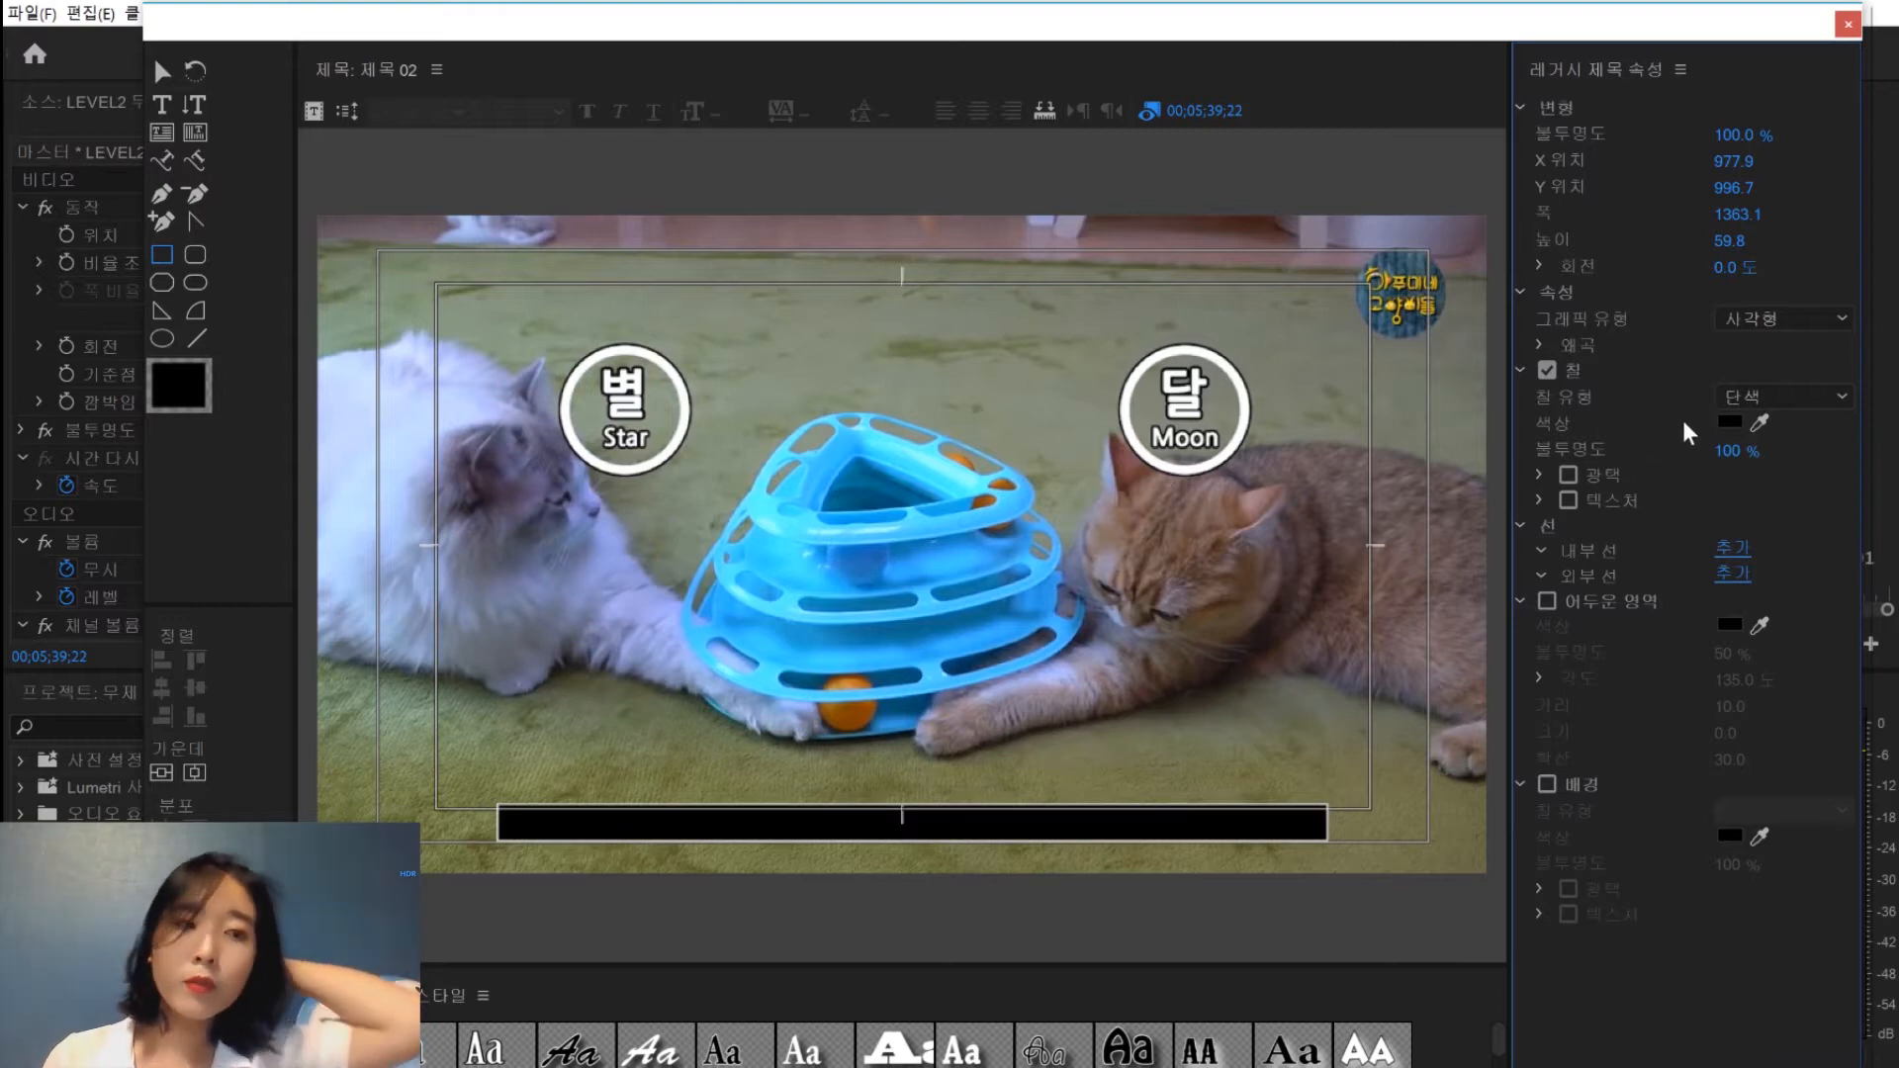
Fill the bar with white FFFFFF and add an outer stroke (외부 선) of size 12.0
{"action": "left_click", "coordinate": [1729, 421]}
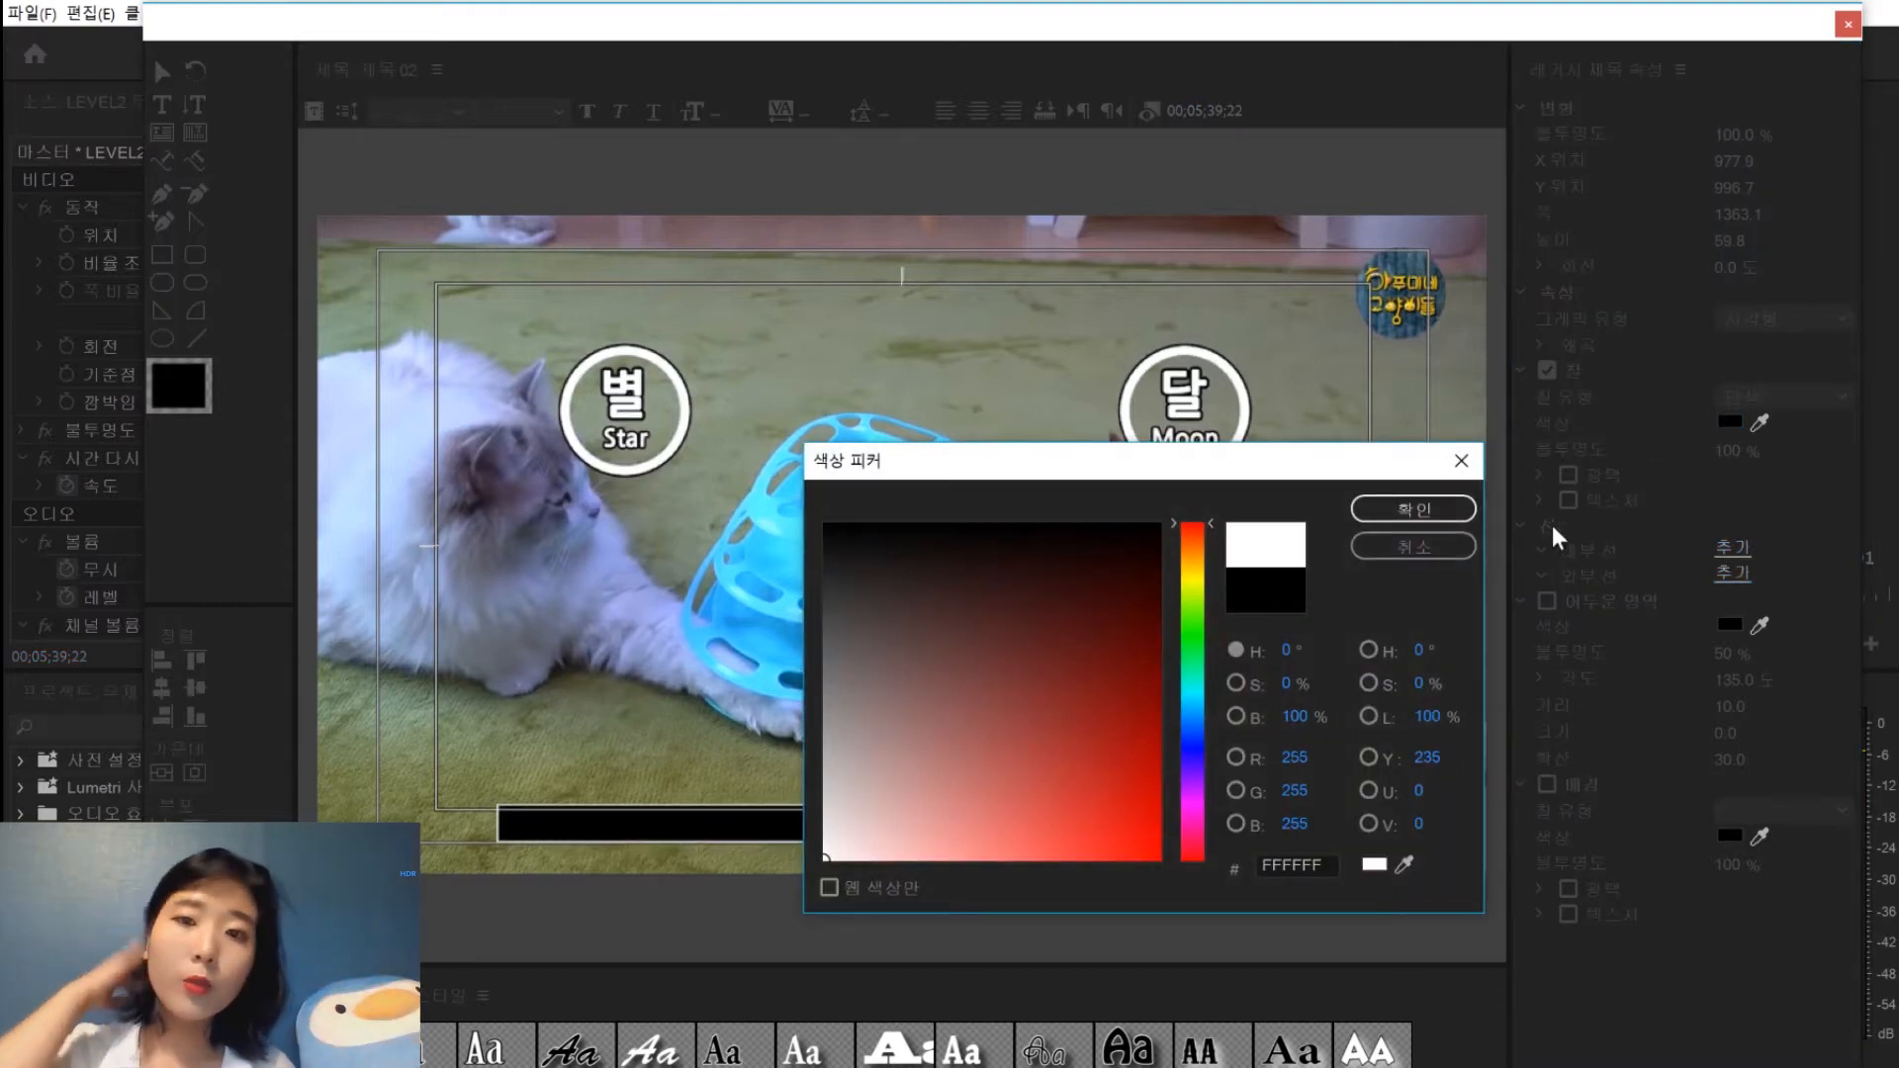
{"action": "left_click", "coordinate": [1411, 504]}
{"action": "left_click", "coordinate": [1735, 572]}
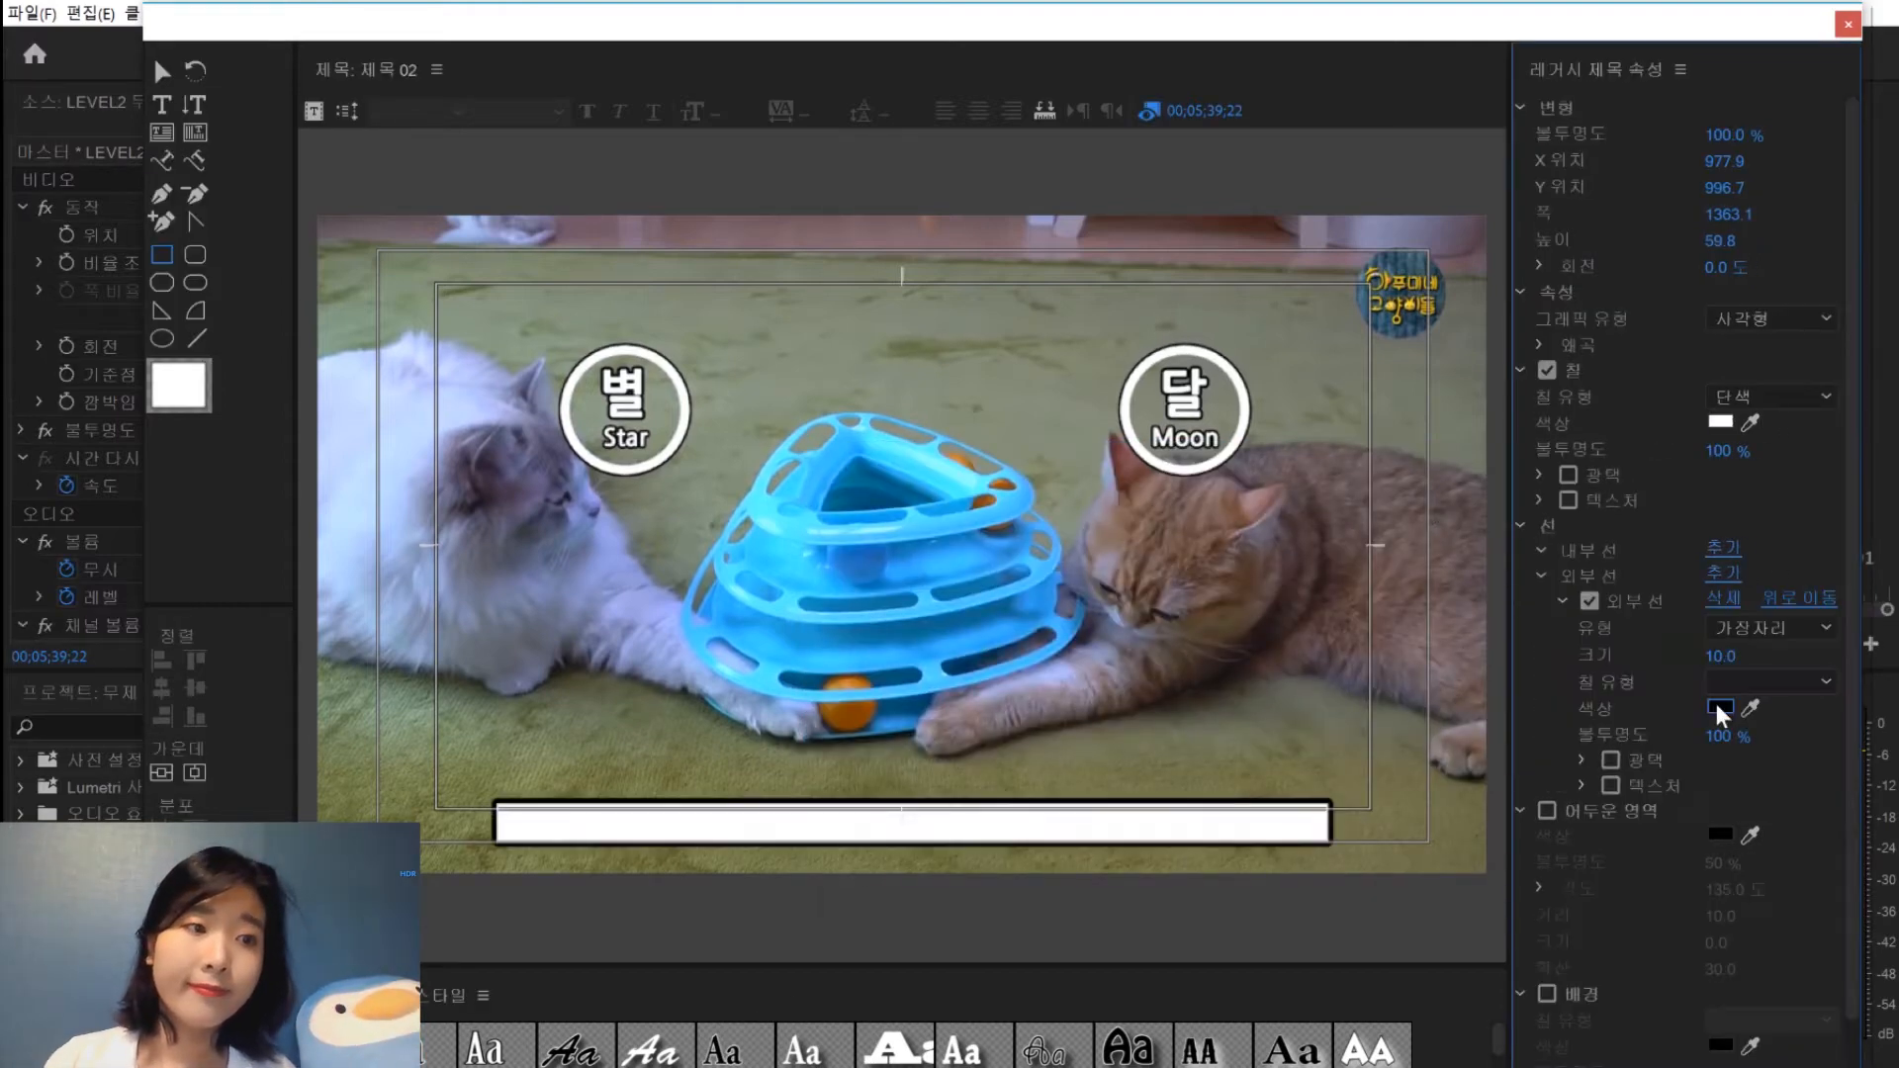
{"action": "left_click_drag", "start_coordinate": [1720, 656], "coordinate": [1712, 656]}
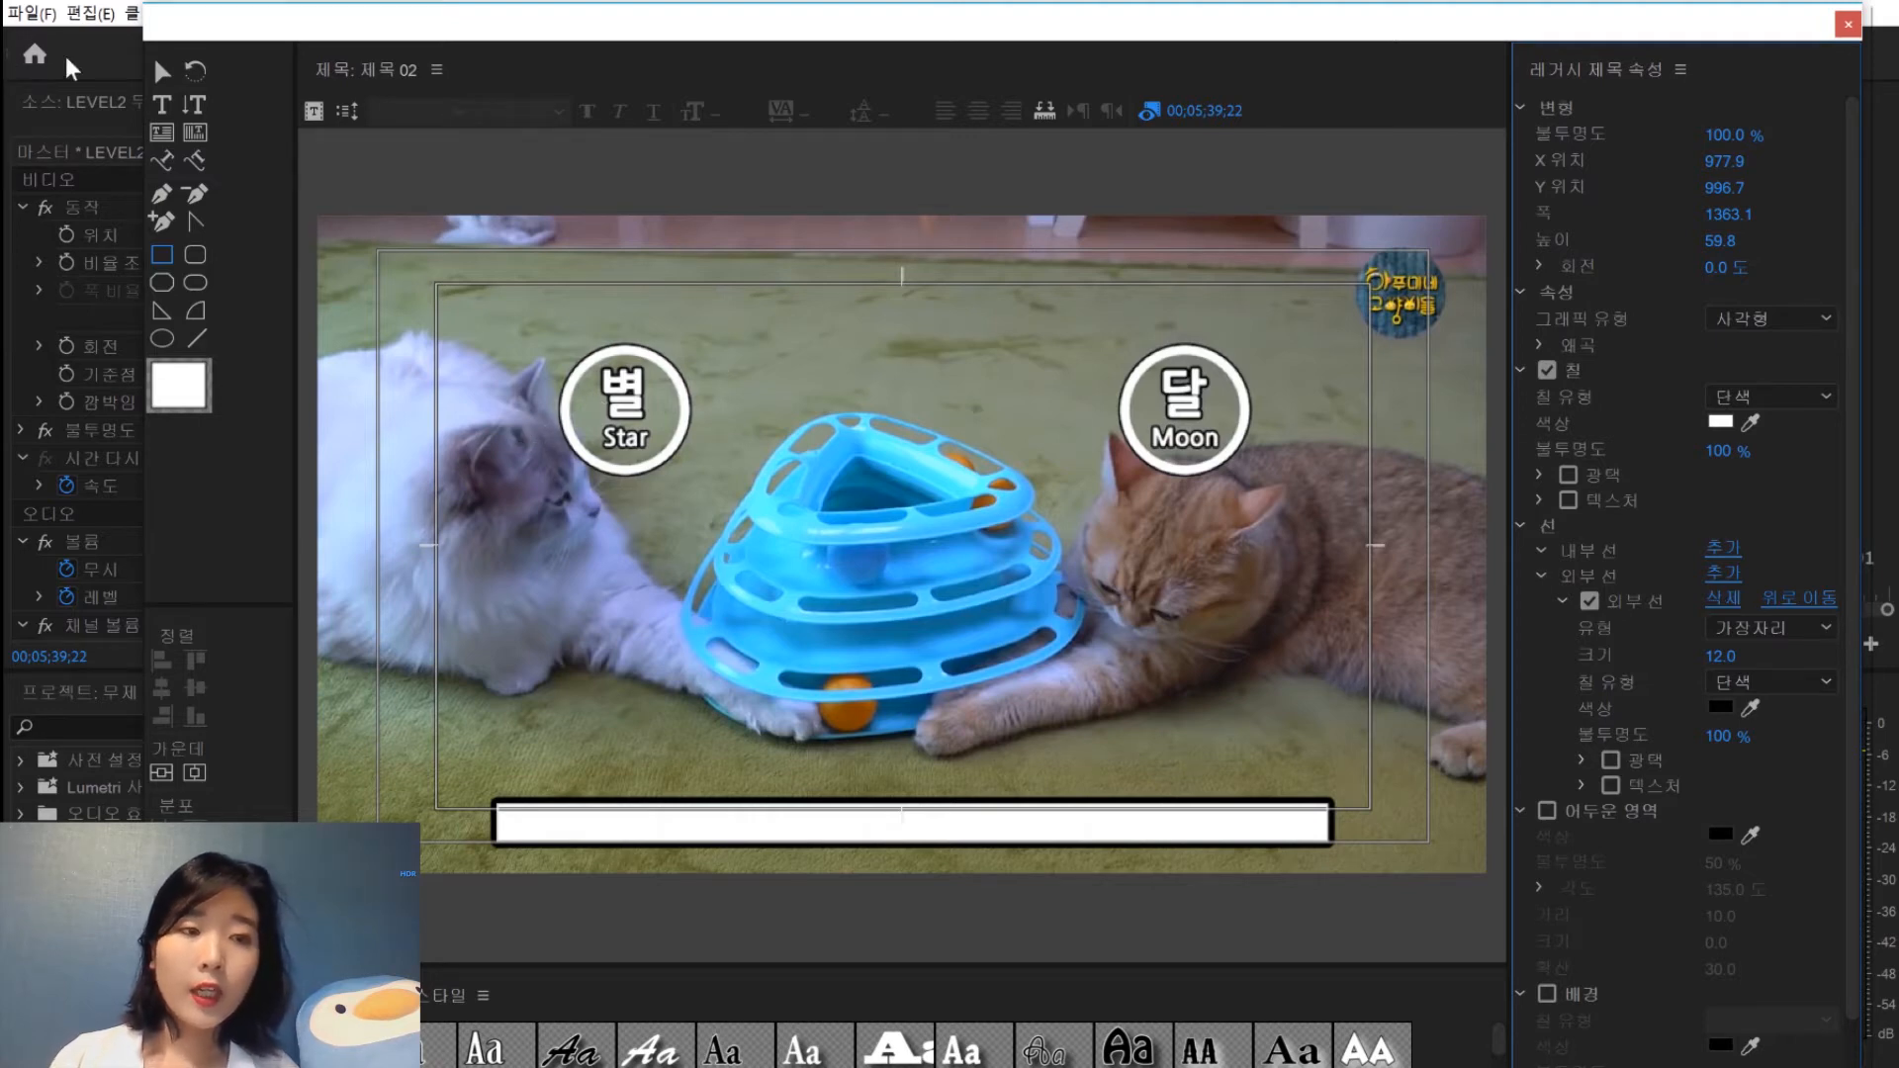
Colour the bar's outer stroke with the light blue sampled from the cats' toy tower
{"action": "left_click", "coordinate": [164, 77]}
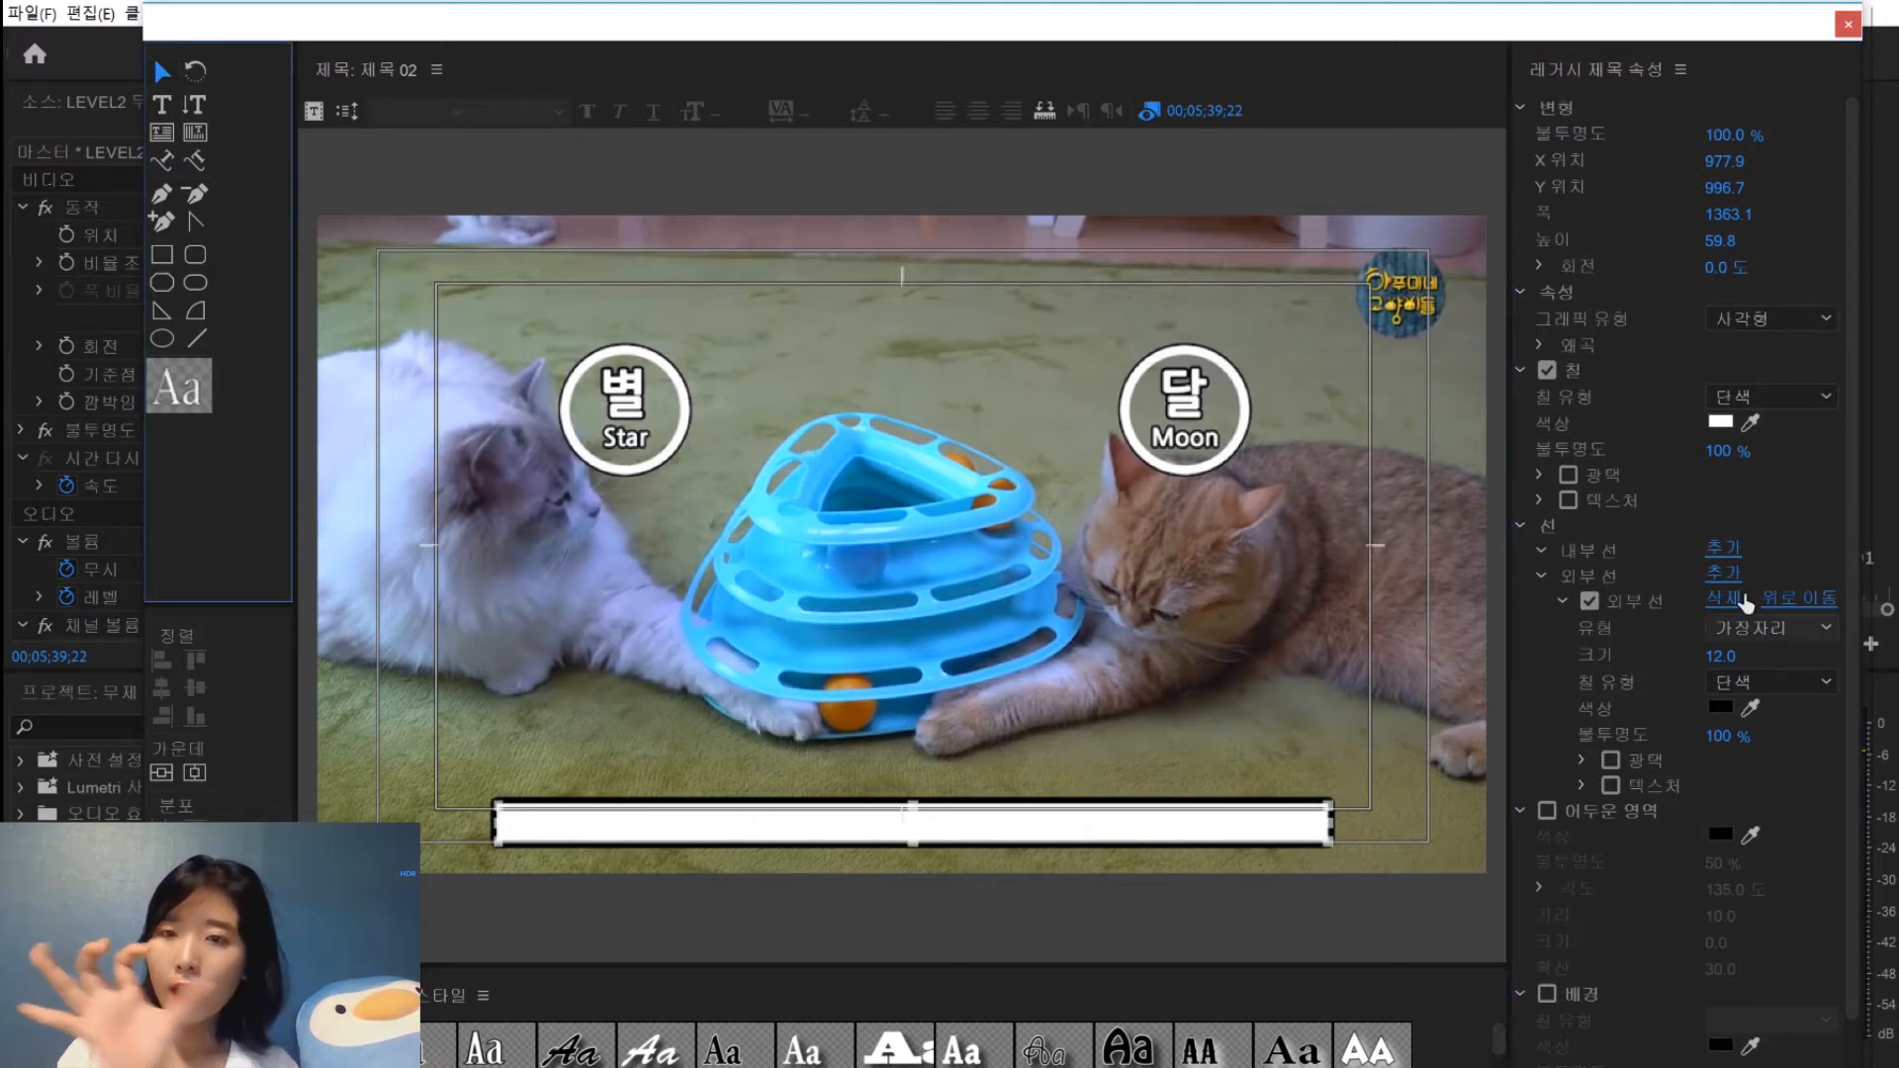
{"action": "left_click", "coordinate": [1754, 707]}
{"action": "left_click", "coordinate": [942, 462]}
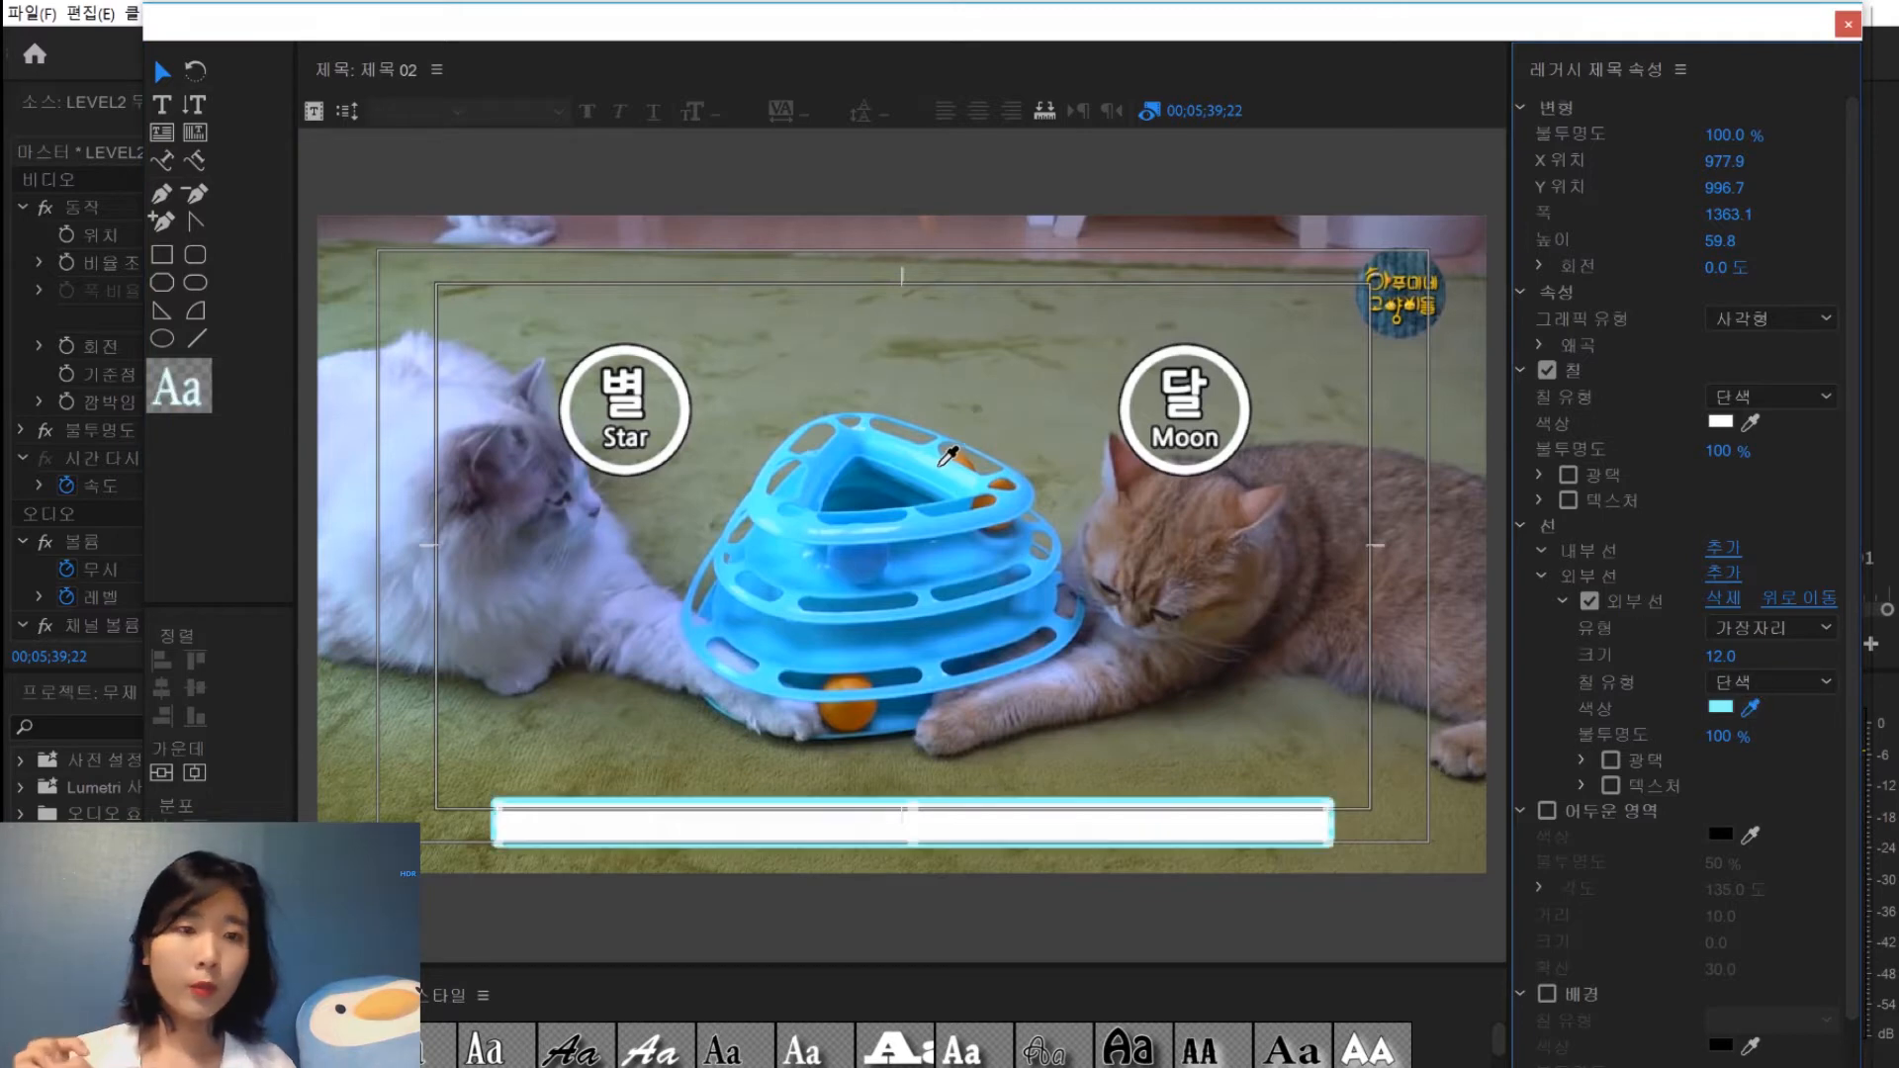
{"action": "left_click", "coordinate": [961, 840]}
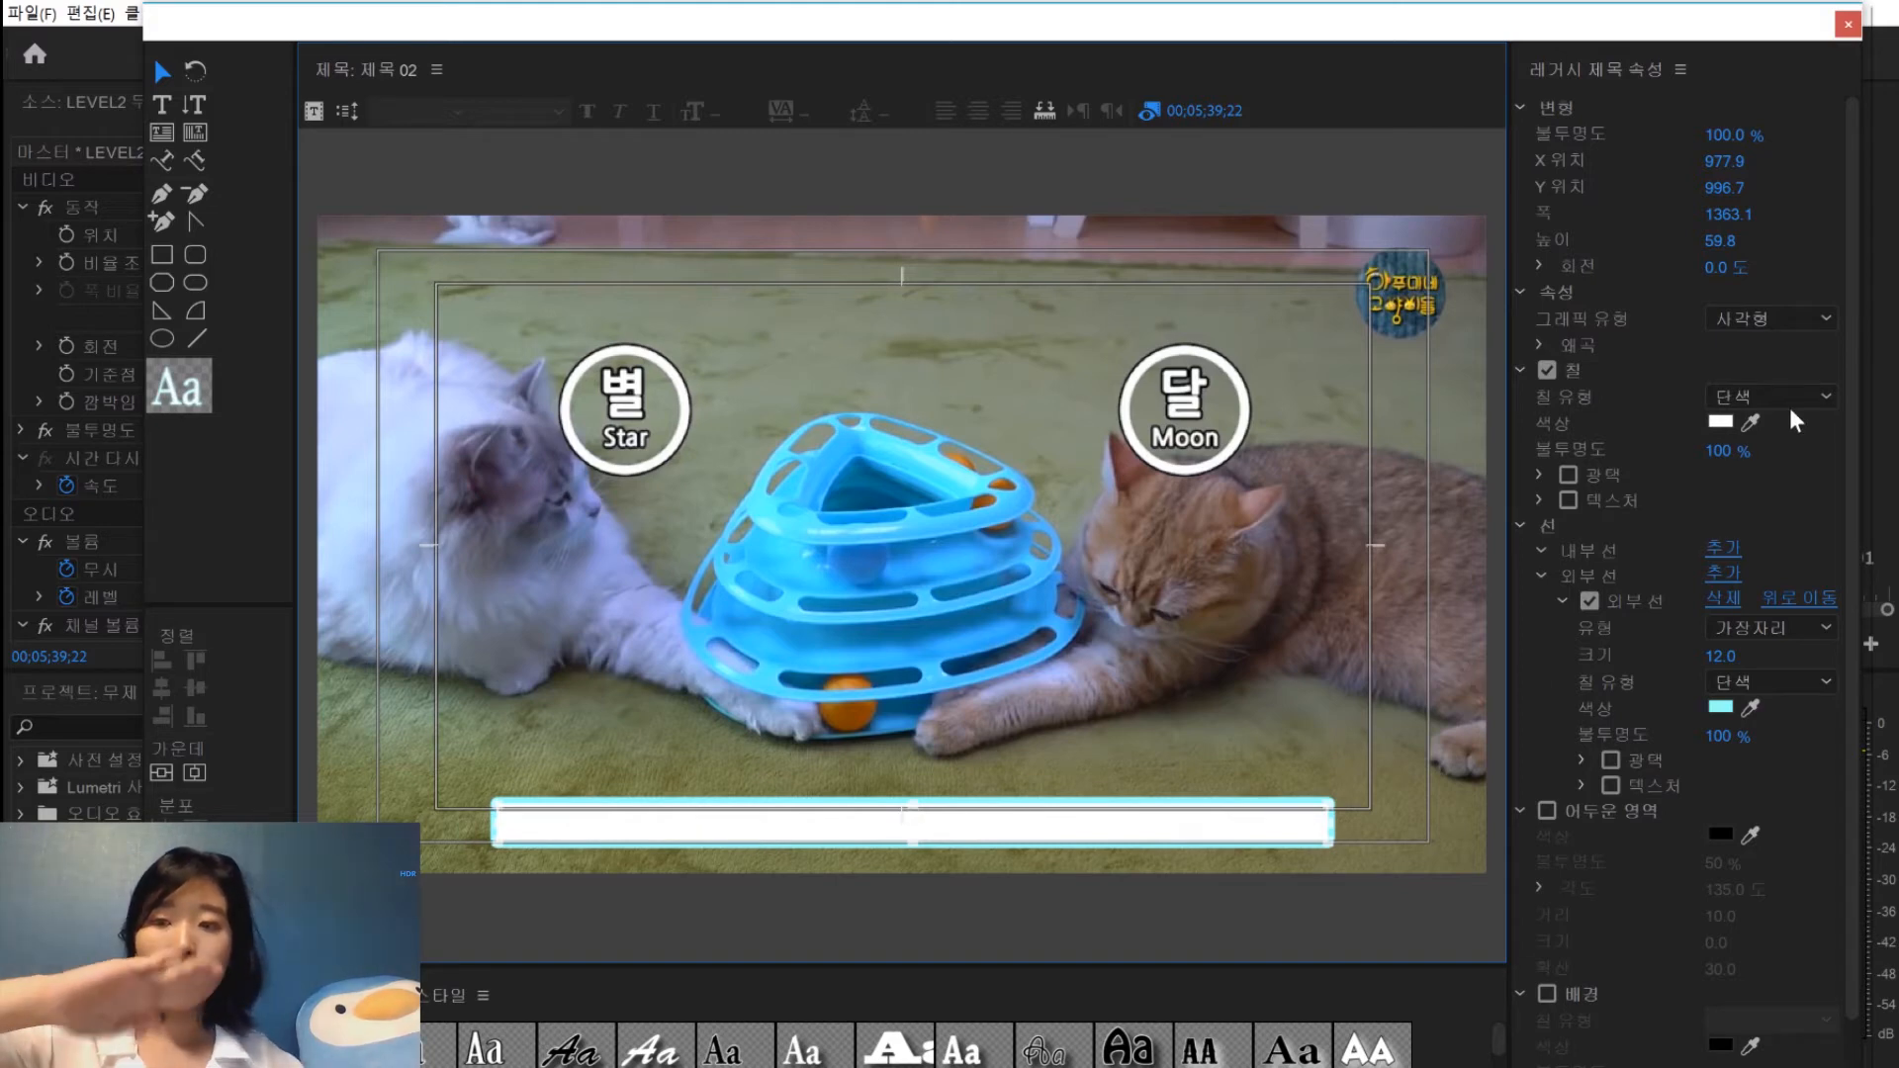
Fill a copy of the bar with the stroke's light blue and shorten it to about 212 wide as a gauge over the white bar
{"action": "left_click", "coordinate": [1750, 422]}
{"action": "left_click", "coordinate": [1725, 702]}
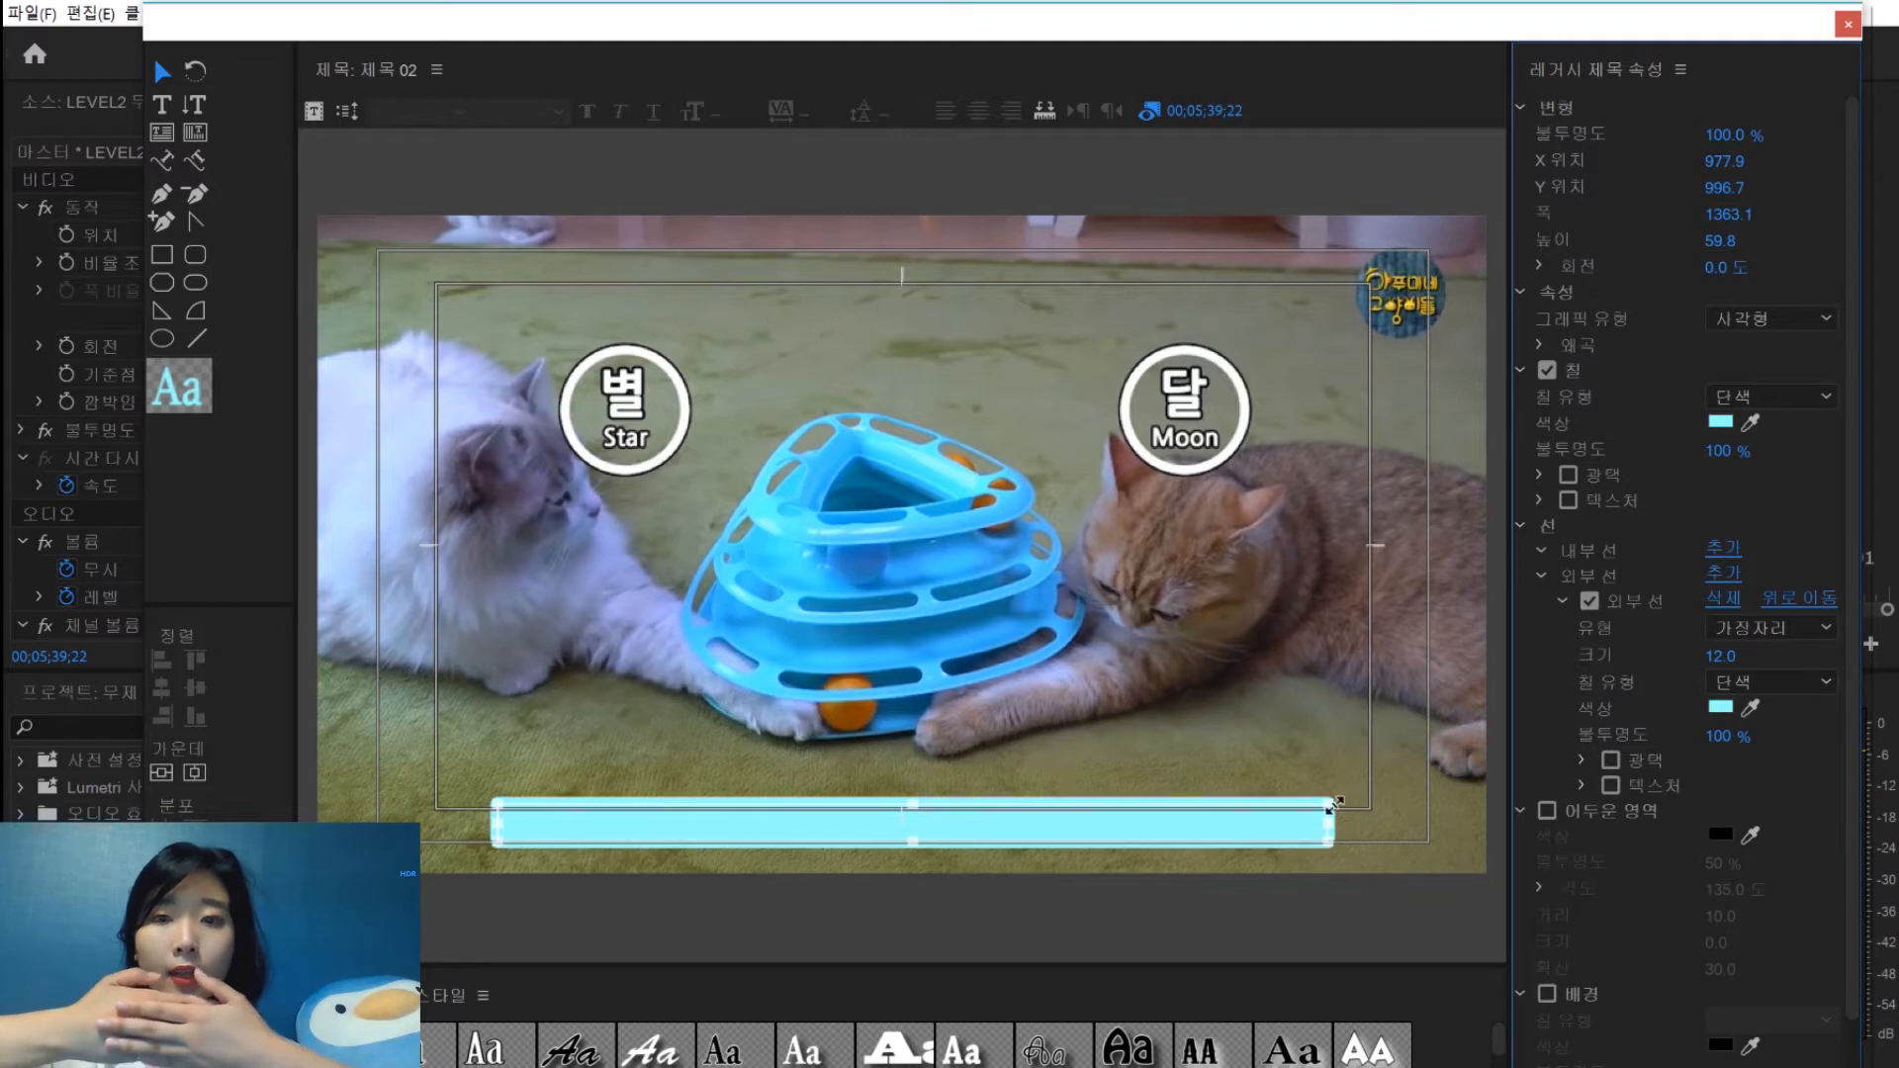
{"action": "left_click_drag", "start_coordinate": [1324, 822], "coordinate": [1322, 822]}
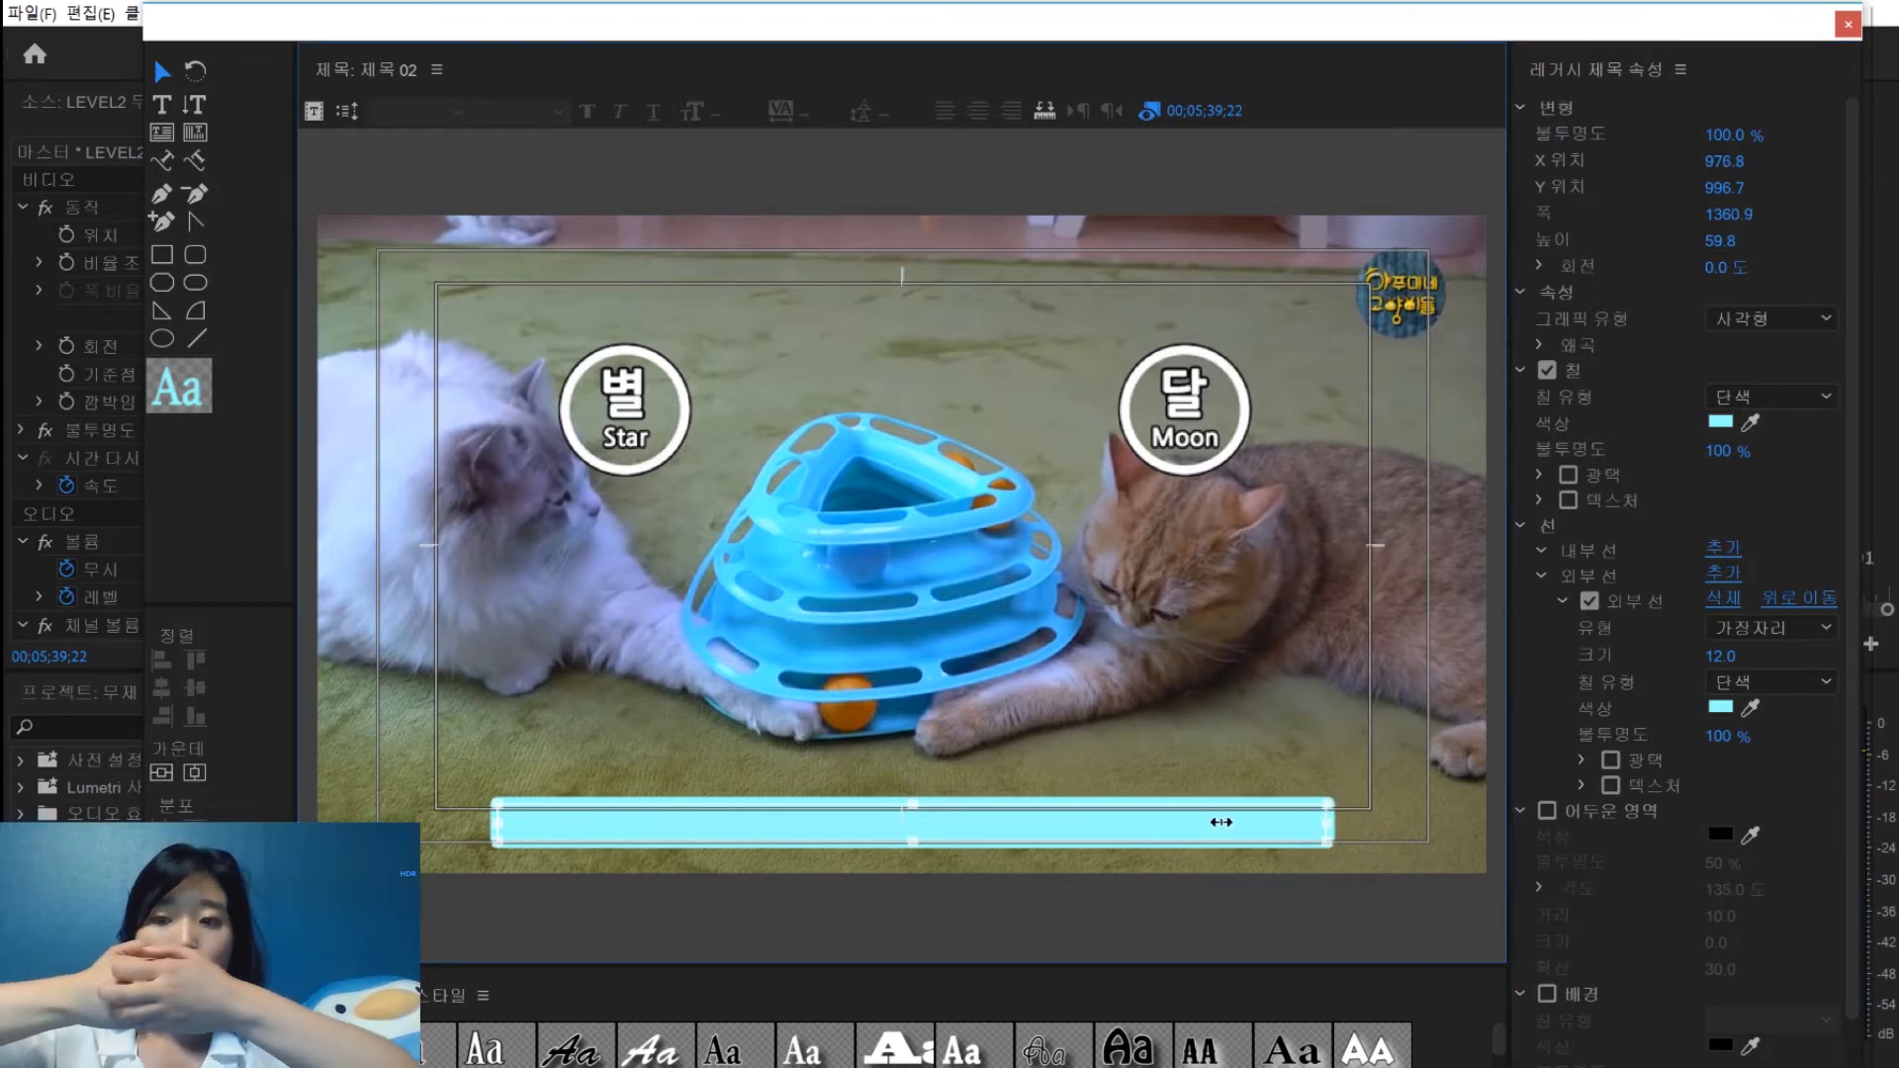
{"action": "left_click_drag", "start_coordinate": [828, 827], "coordinate": [633, 825]}
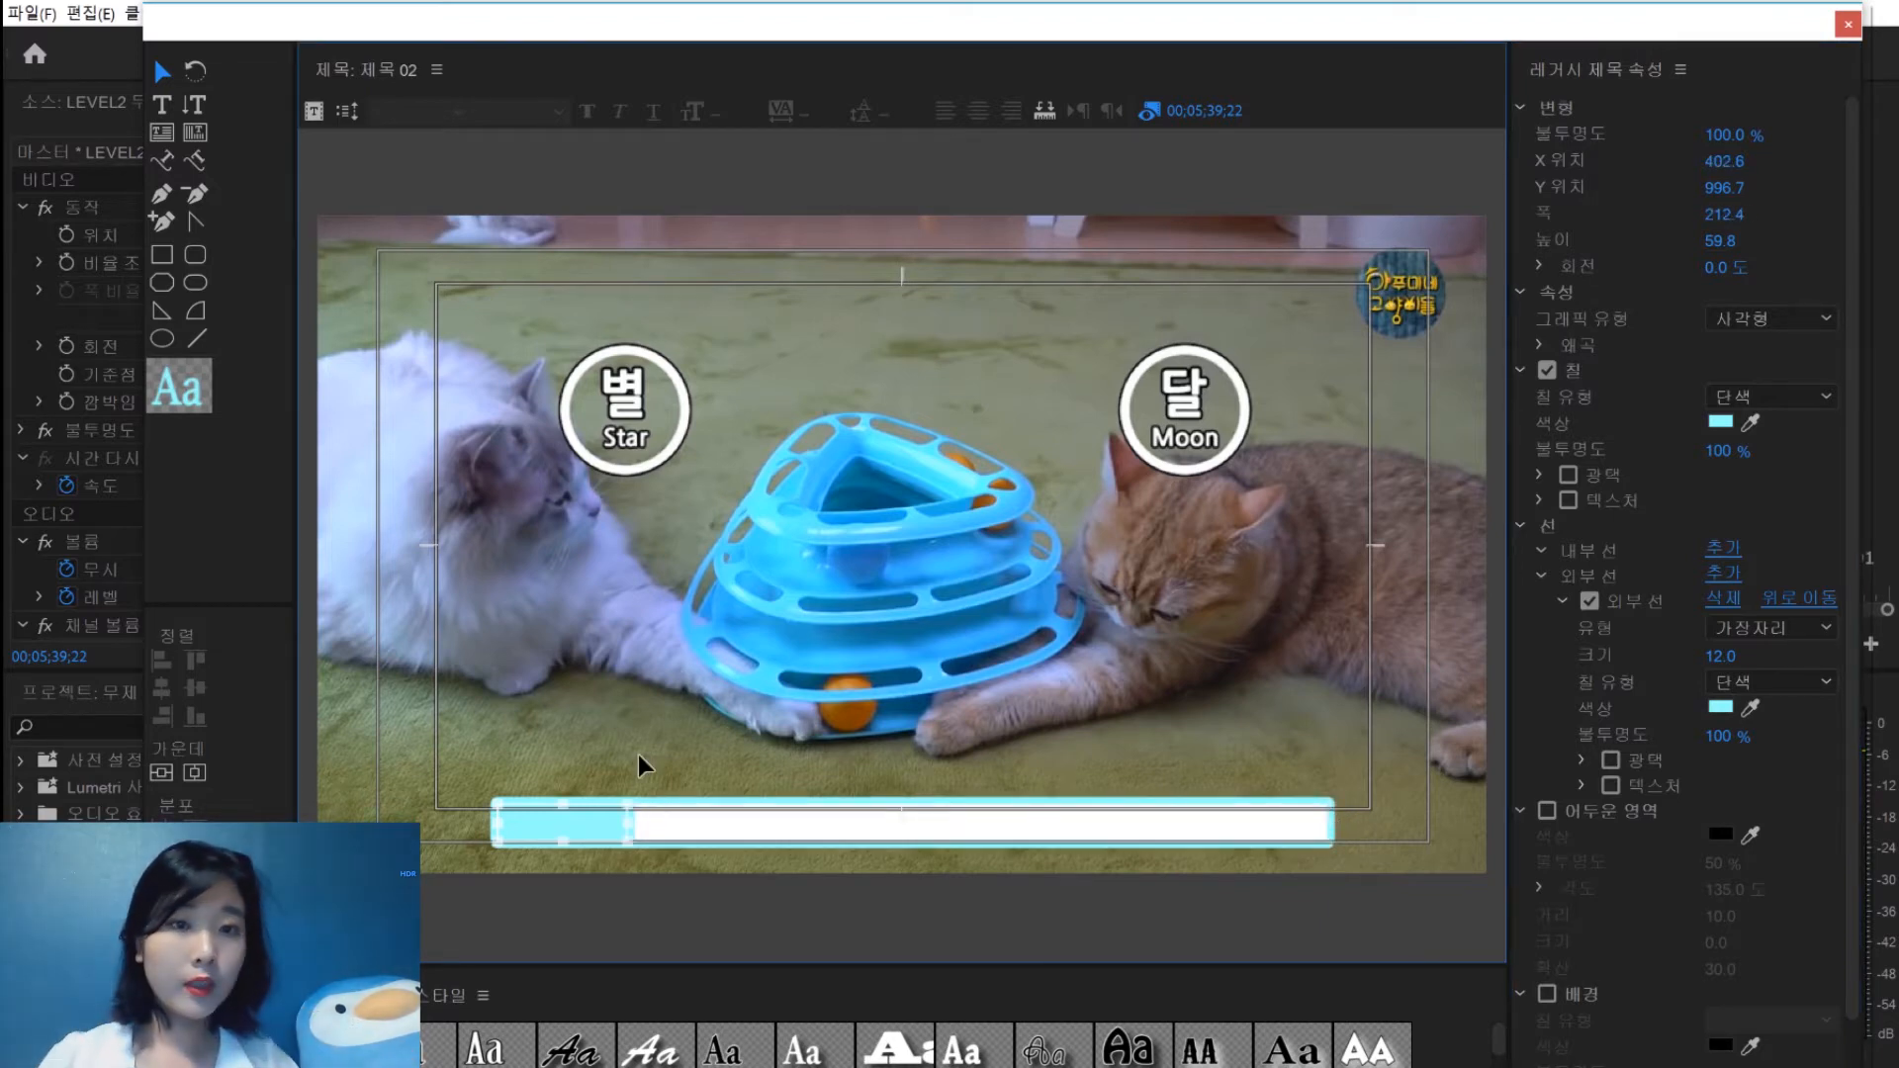
Delete the short light blue bar lying over the white bar
{"action": "left_click", "coordinate": [808, 758]}
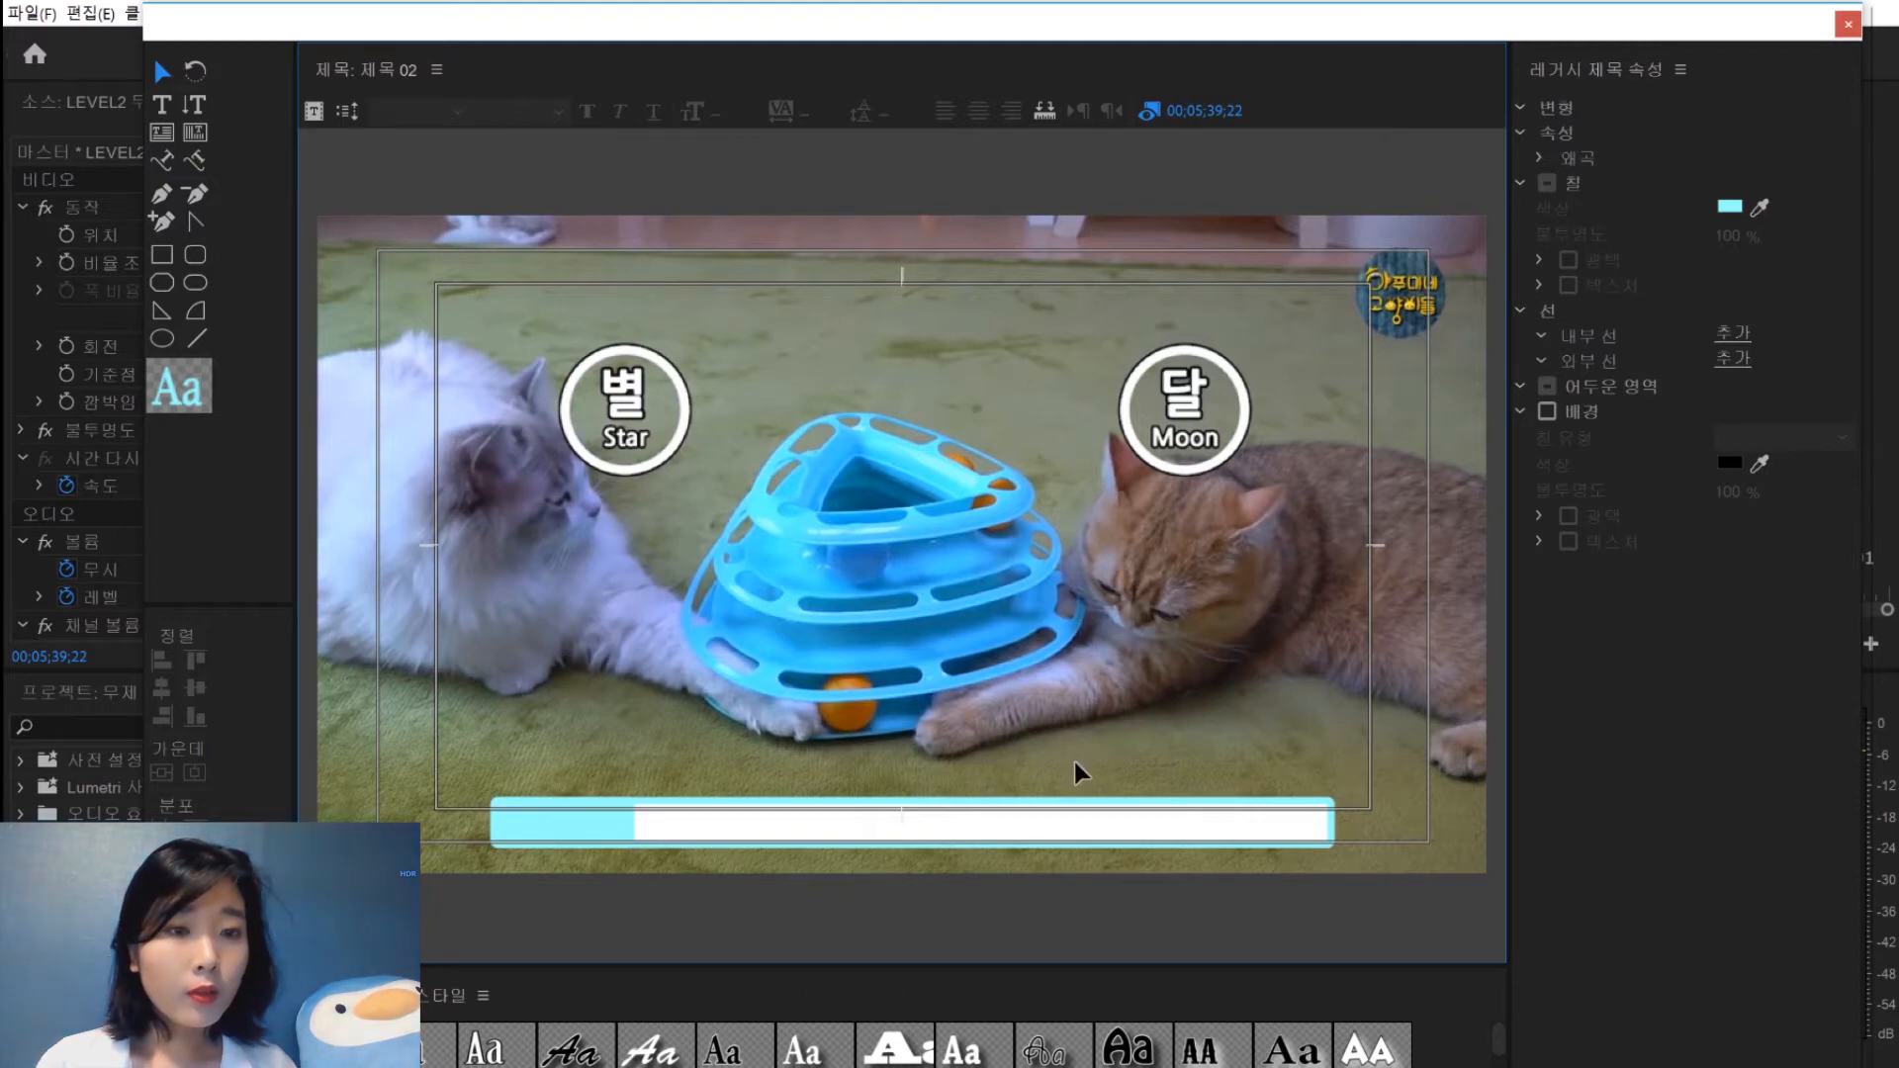
{"action": "left_click", "coordinate": [561, 829]}
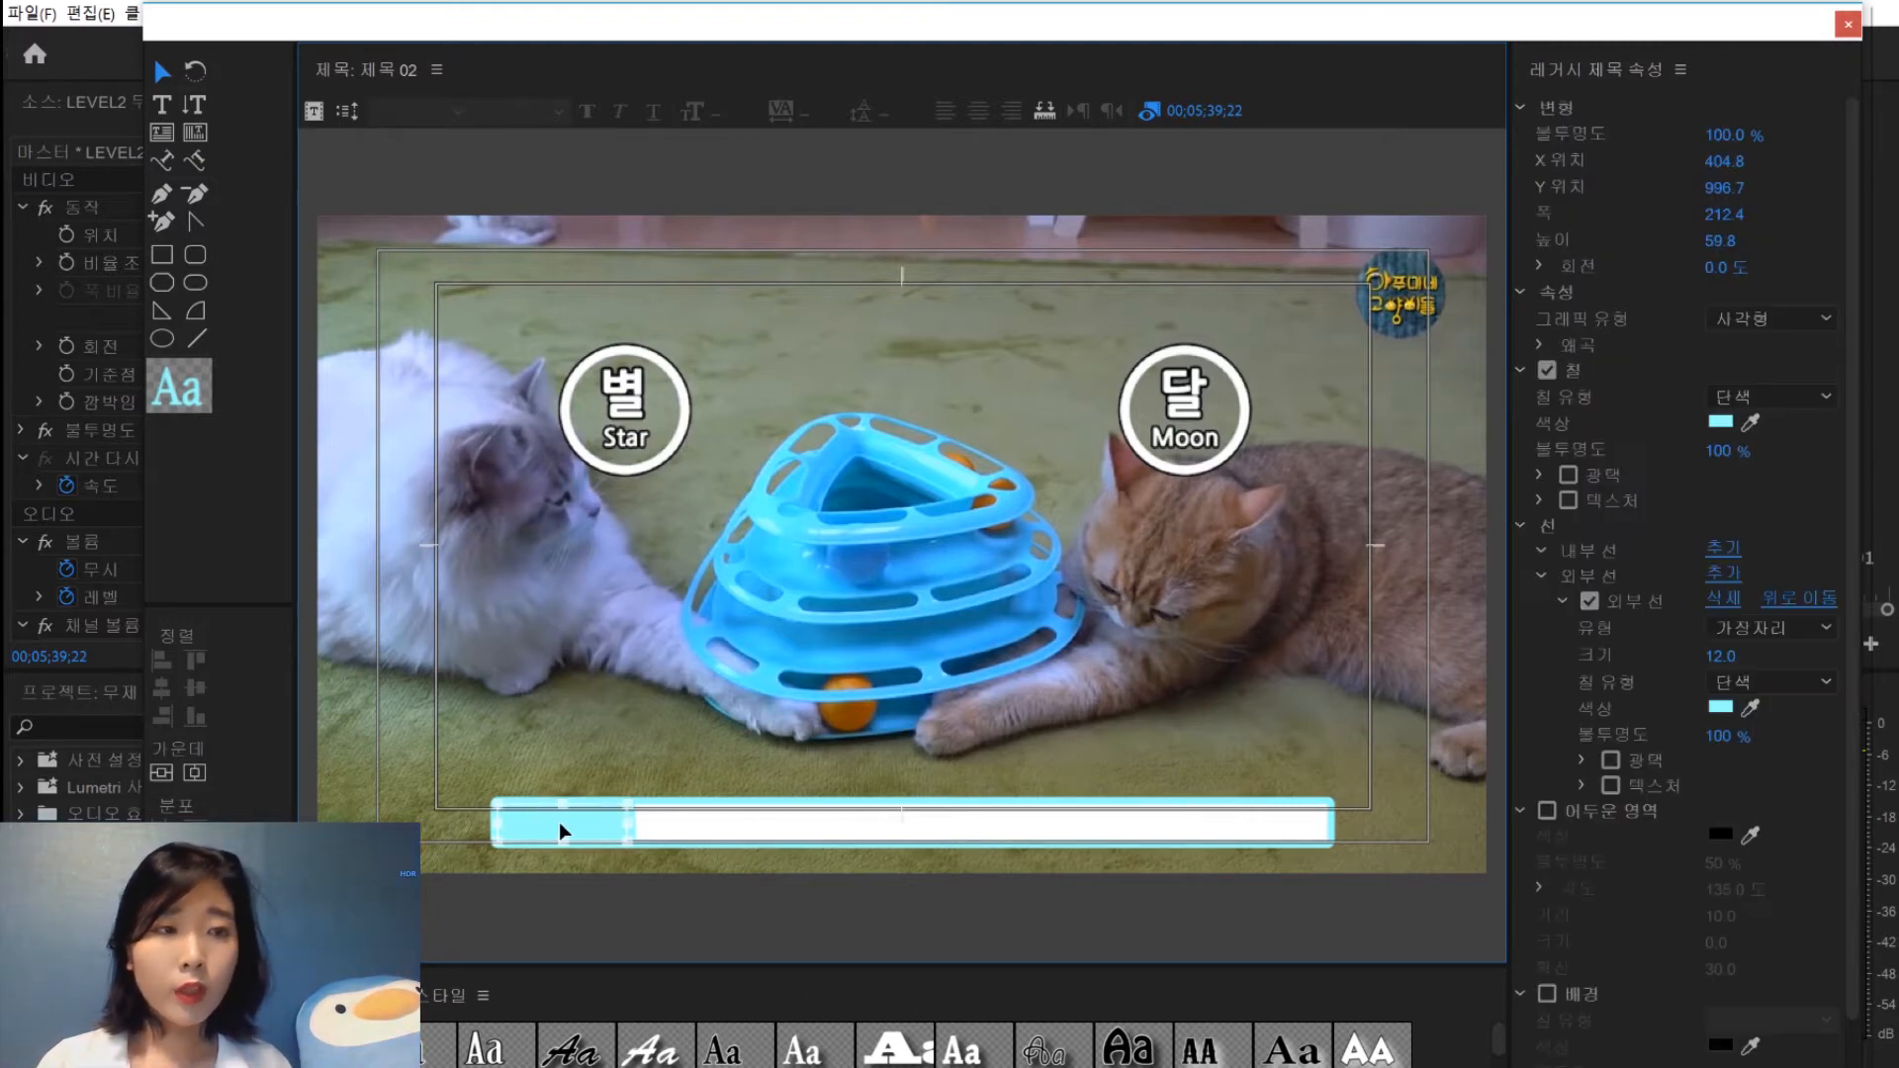
{"action": "left_click", "coordinate": [582, 829]}
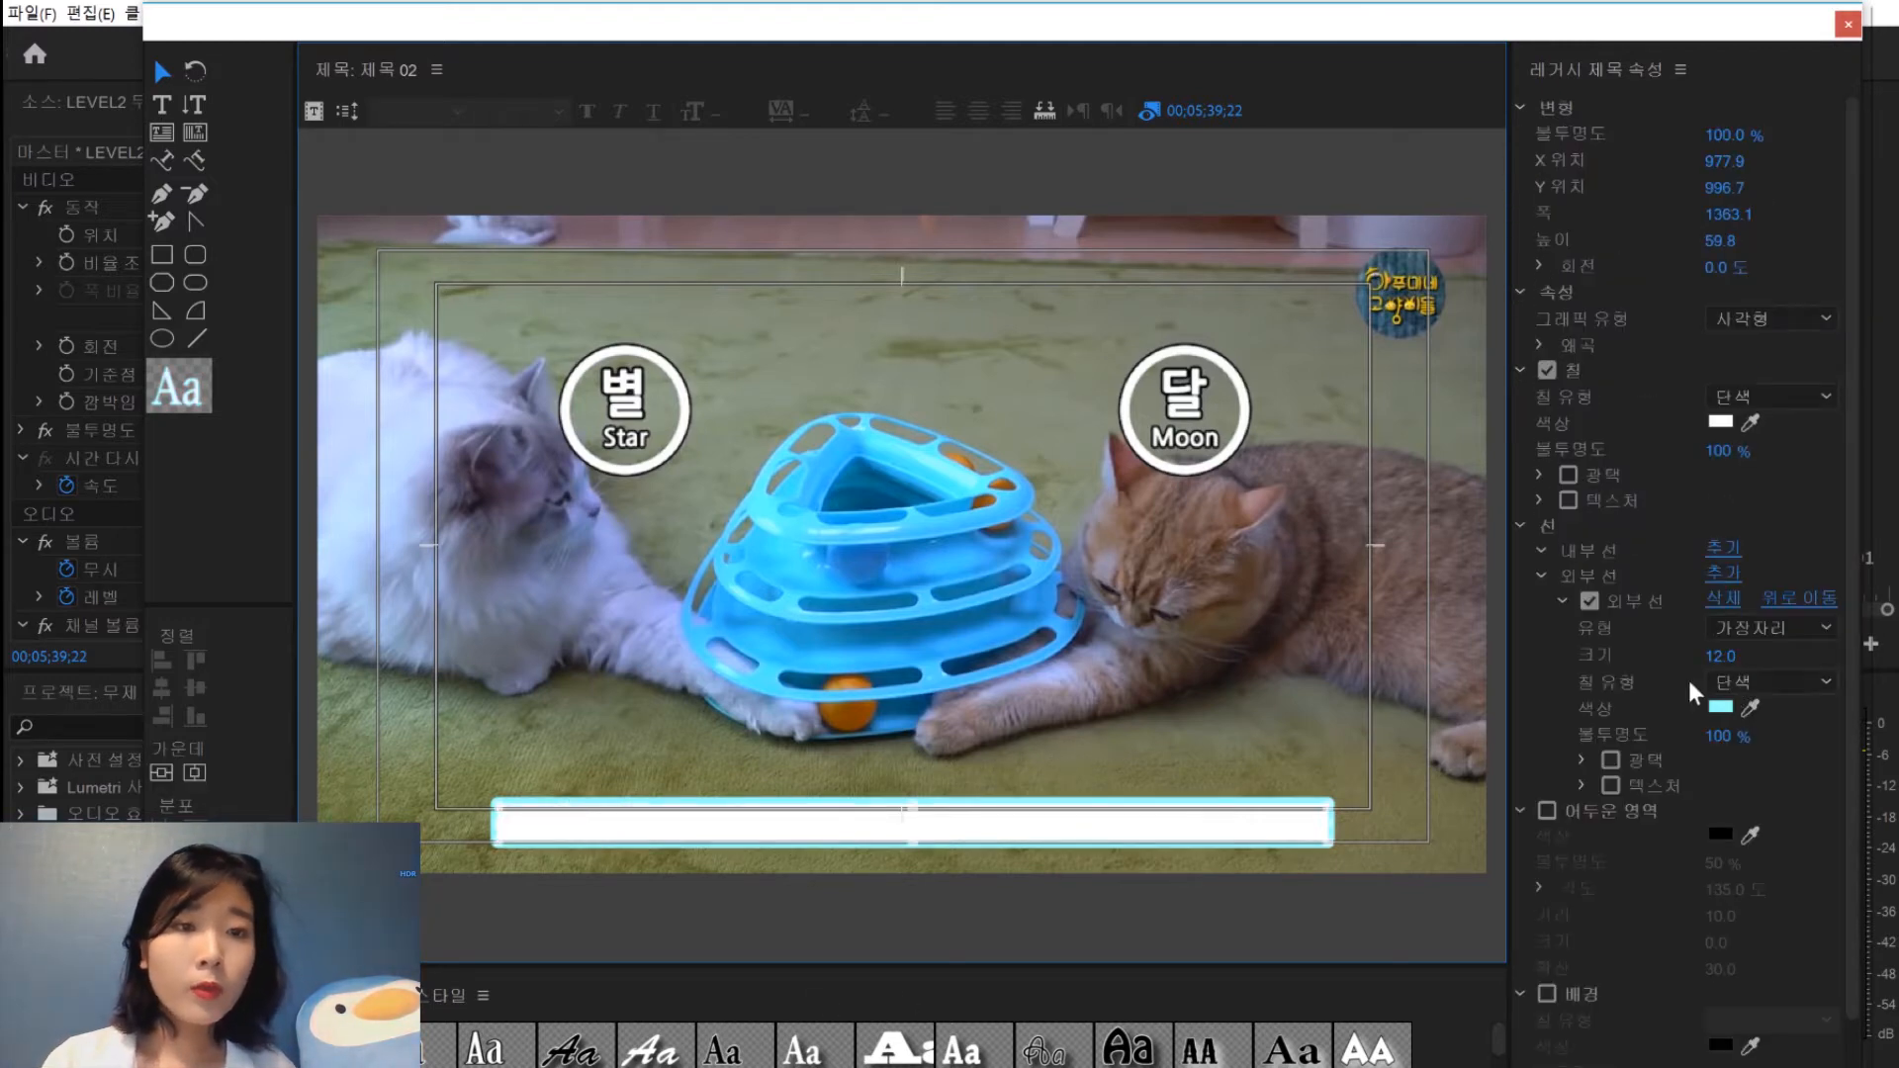
Remove the outer stroke from the remaining bar and set its fill colour to 000000
{"action": "left_click", "coordinate": [1721, 594]}
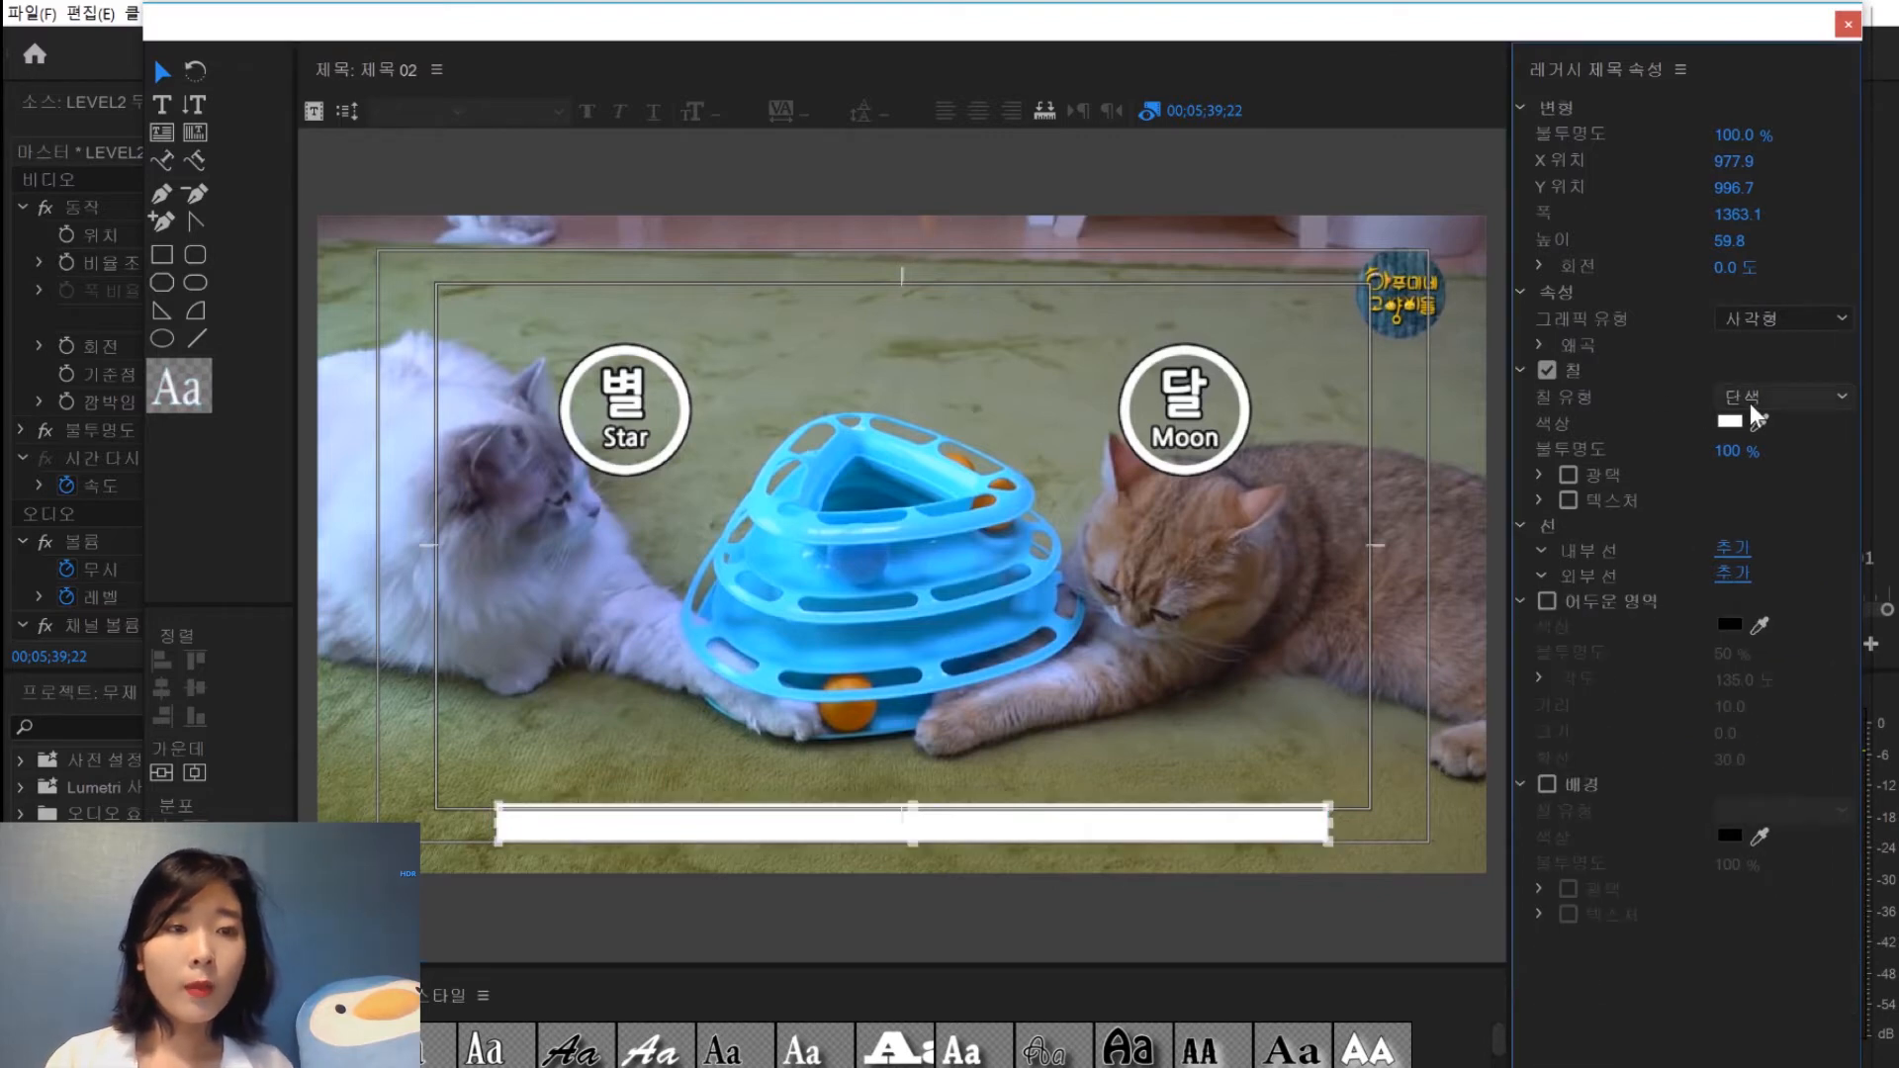
{"action": "left_click", "coordinate": [1723, 422]}
{"action": "type", "text": "000000"}
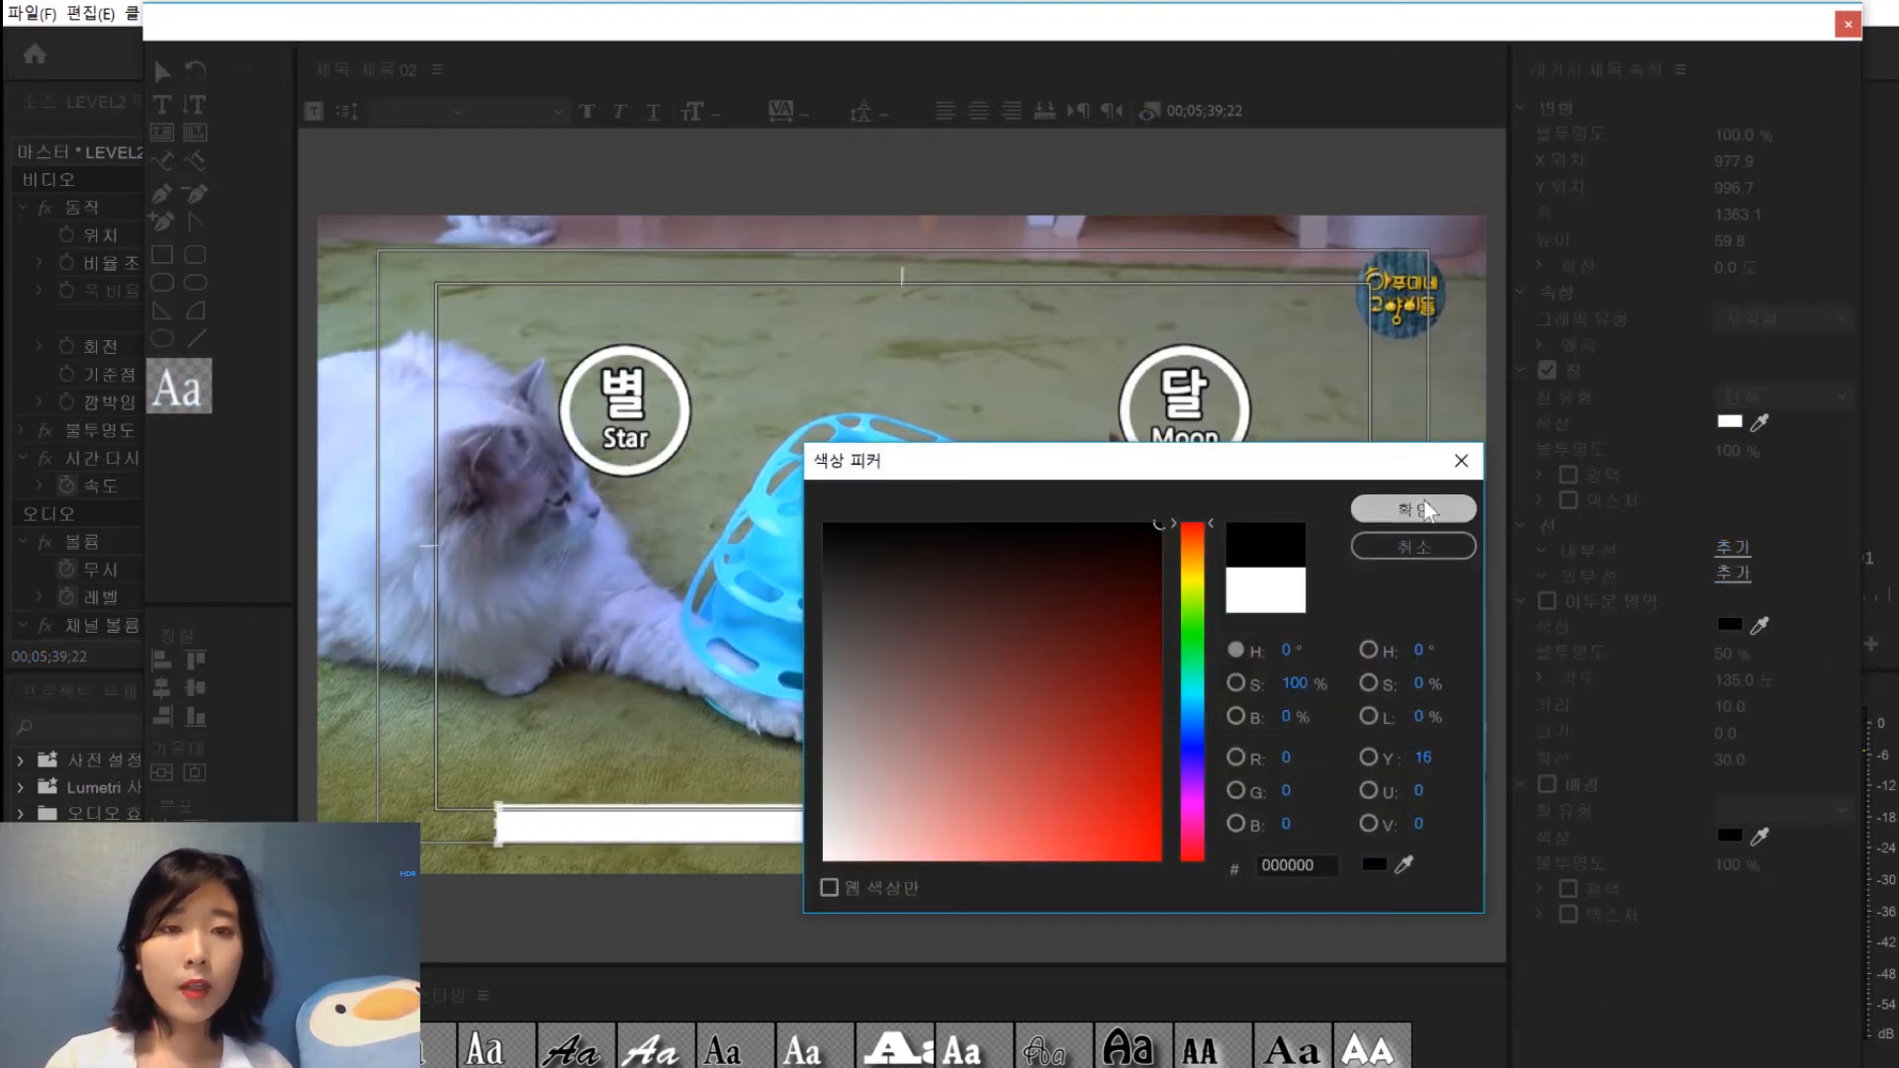
{"action": "left_click", "coordinate": [1413, 509]}
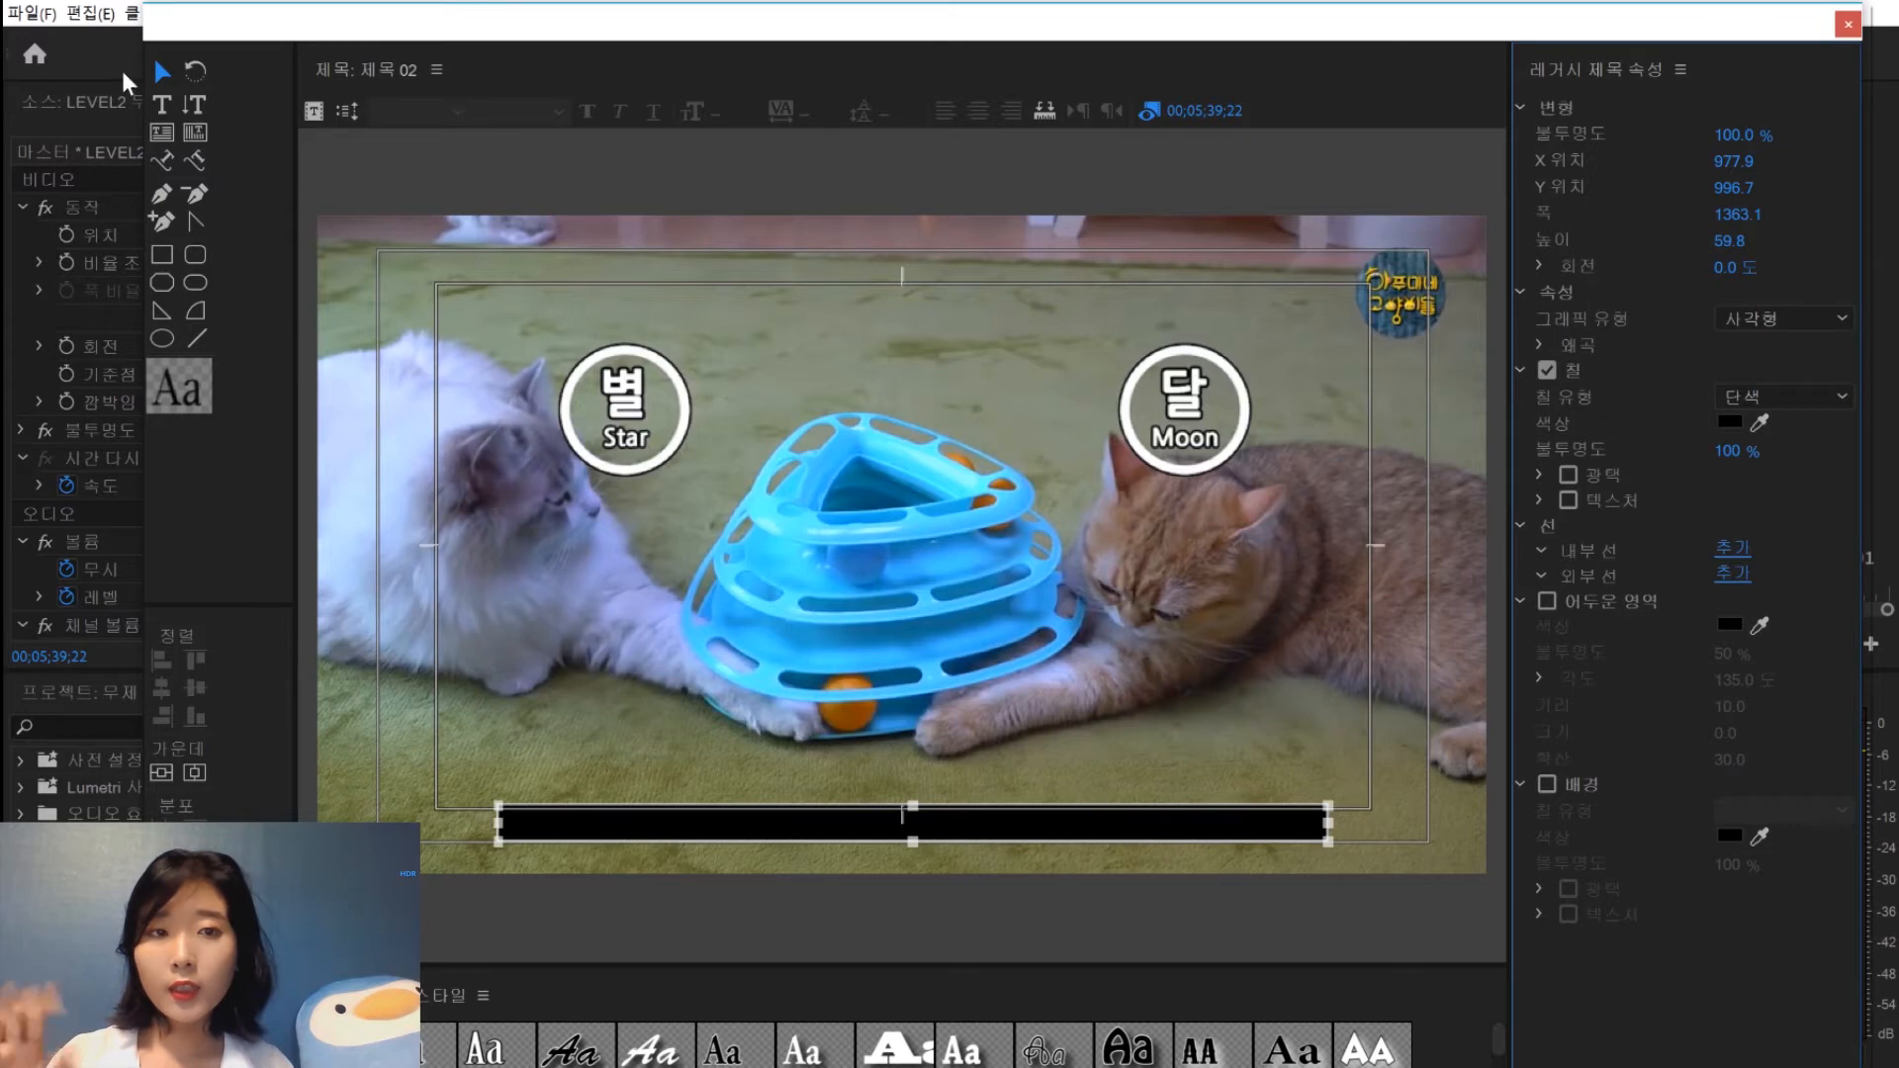
Add a caption line above the black bar beginning with "이 둘은 놀이가 아니라 힘겨루기 하"
{"action": "left_click", "coordinate": [162, 103]}
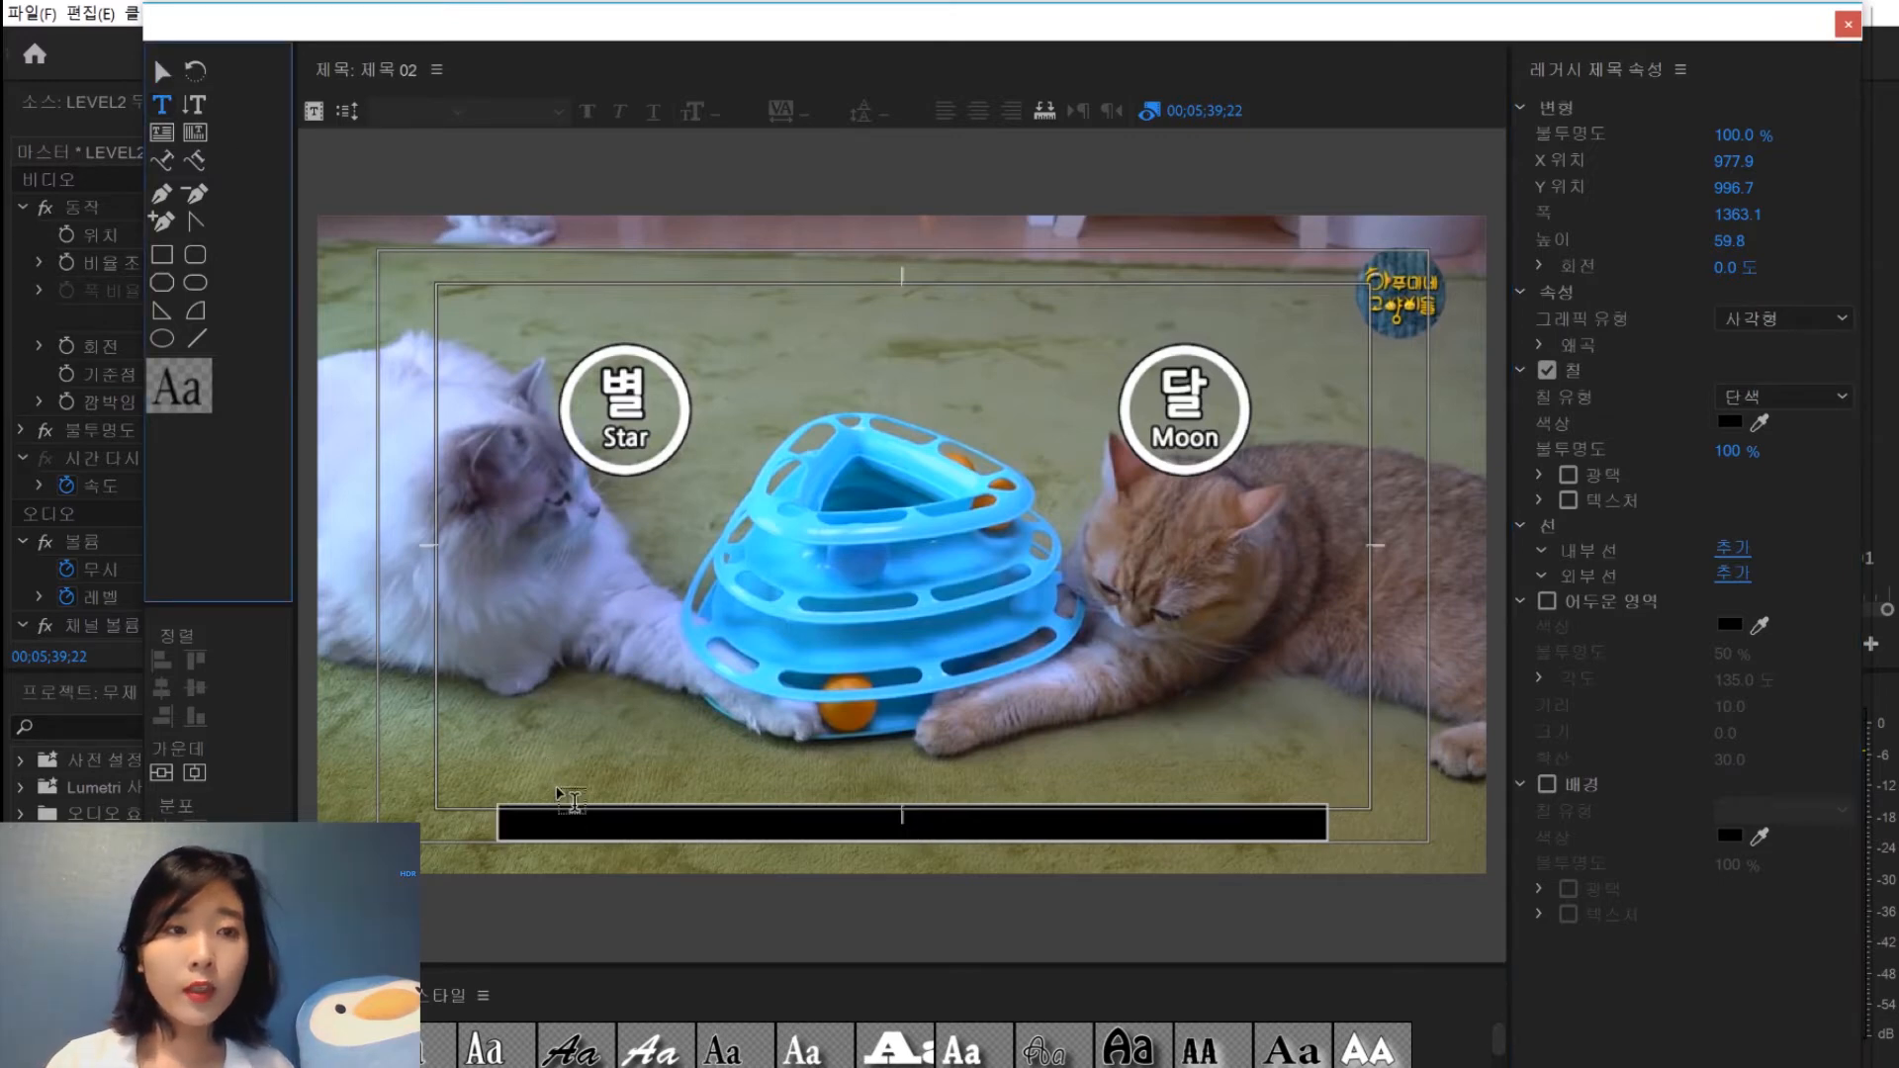
{"action": "left_click", "coordinate": [559, 760]}
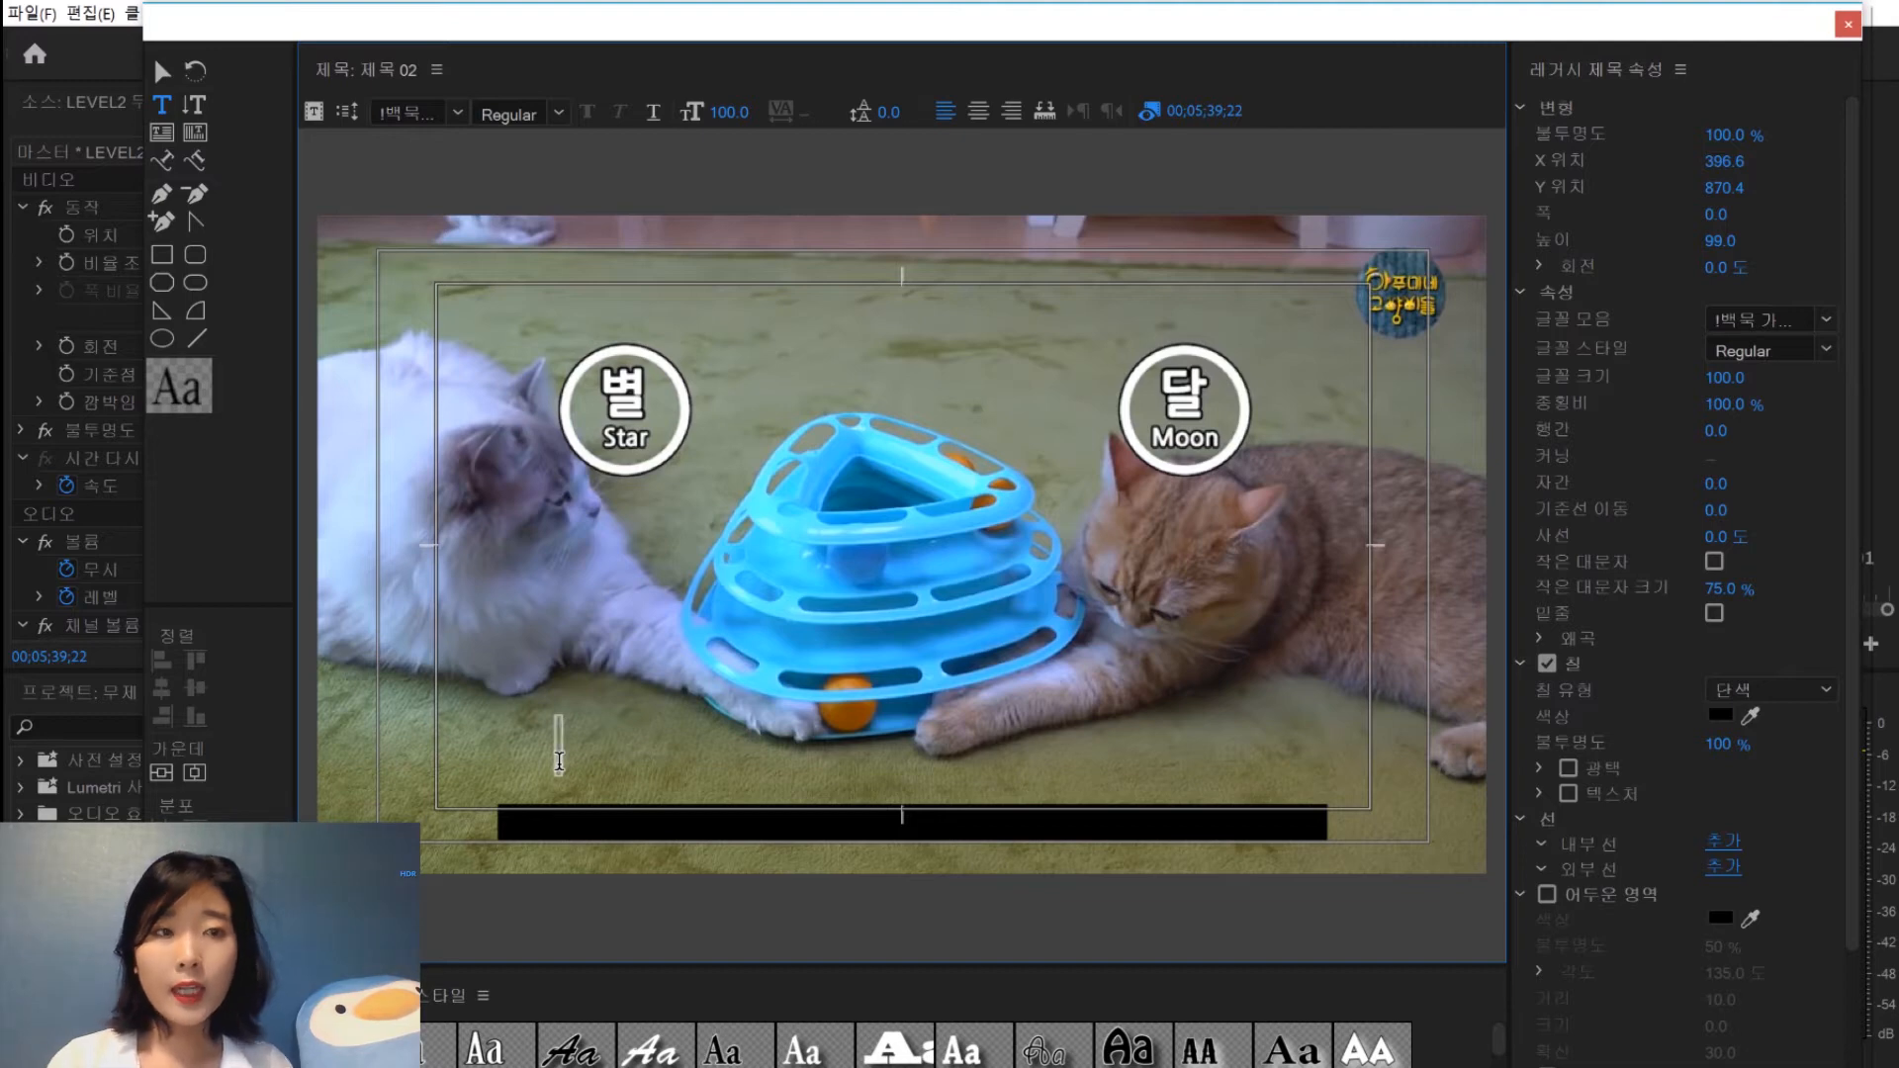
{"action": "type", "text": "° 둘은"}
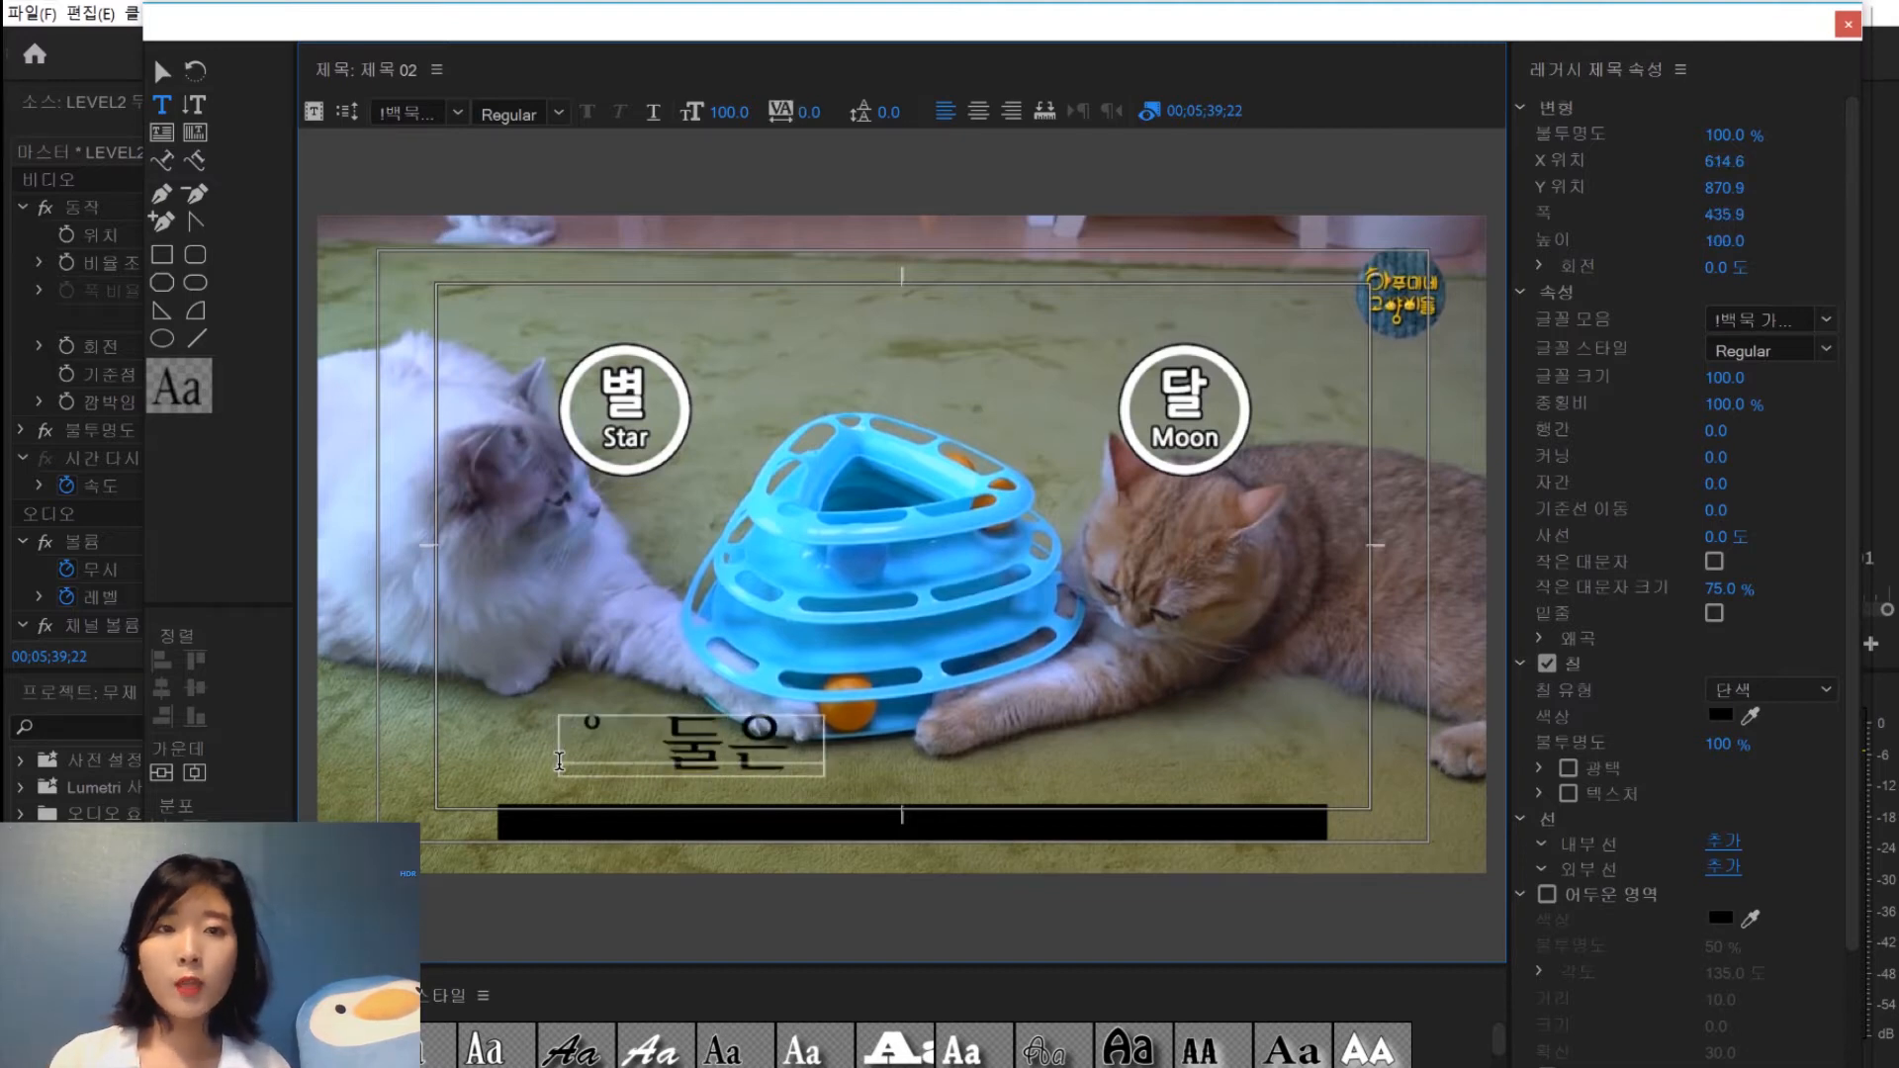
{"action": "type", "text": "놀이가 아니라 힘겨루"}
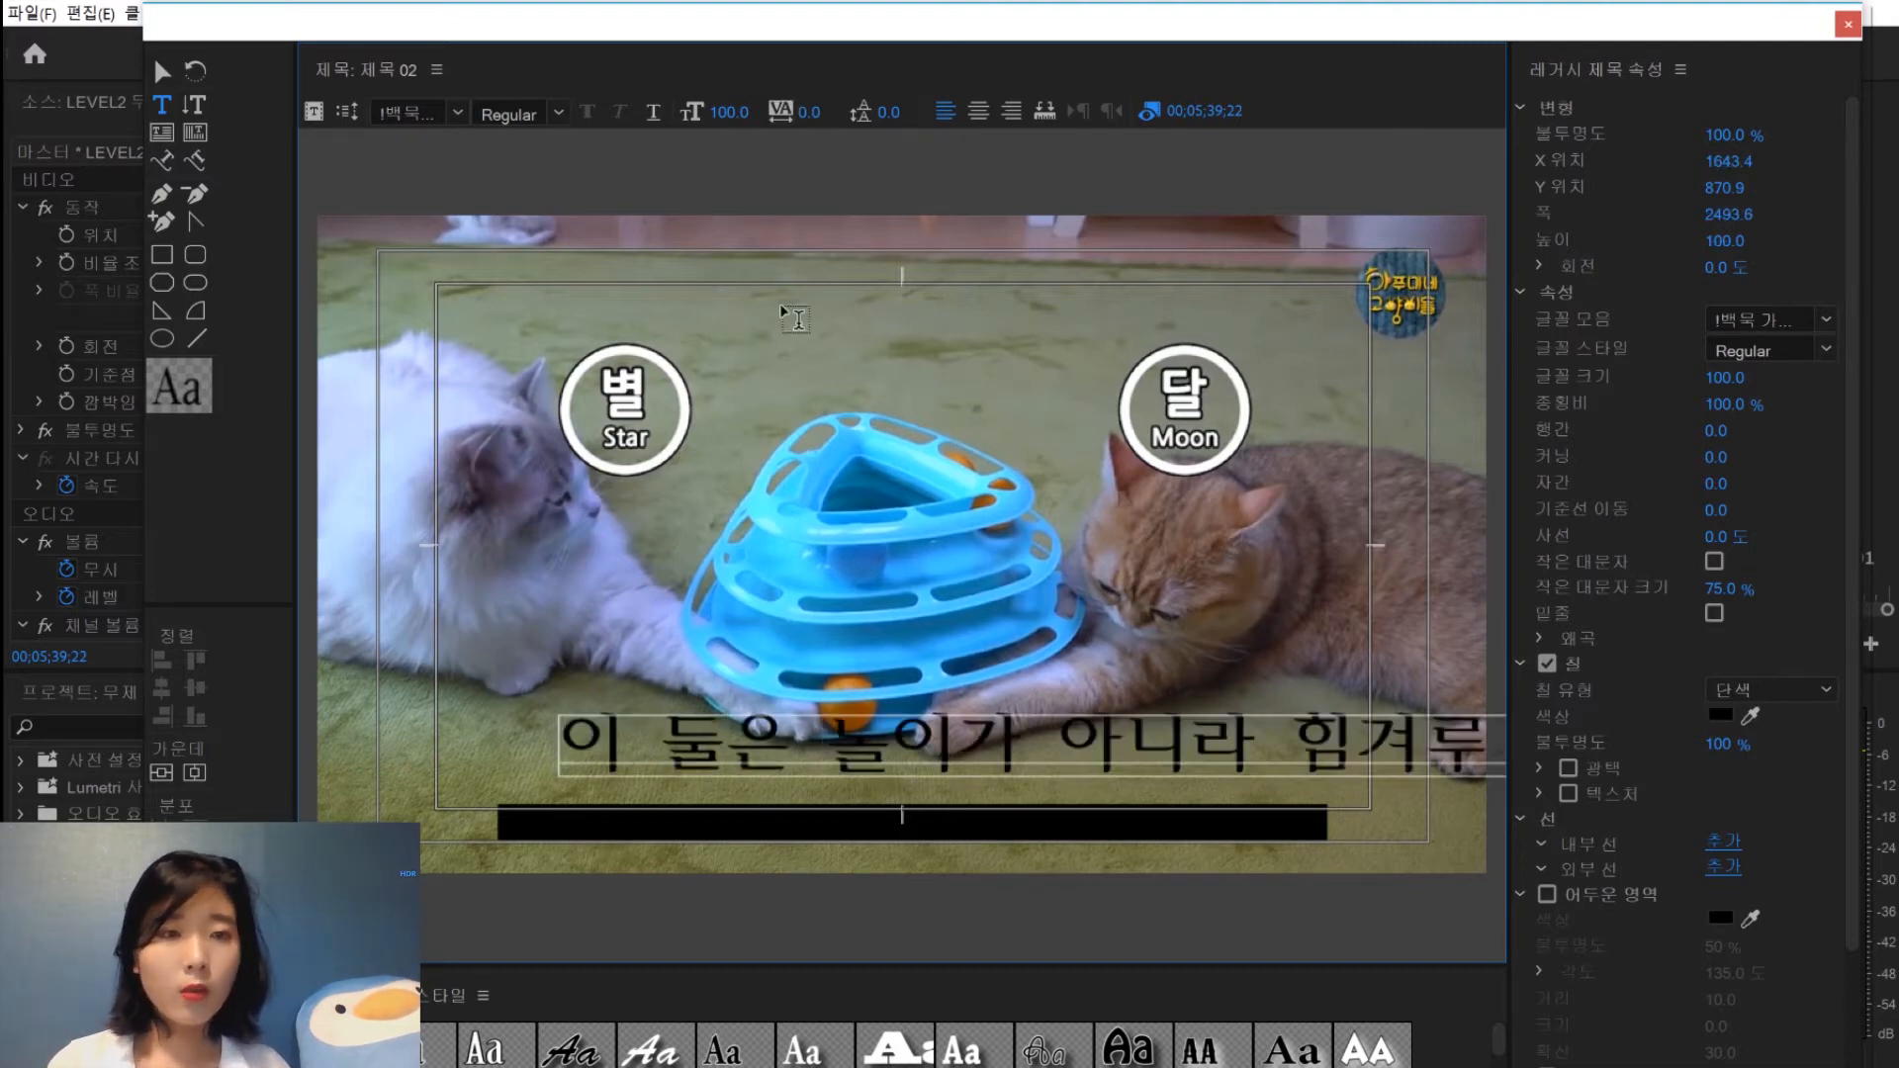
Move the caption left to an X position of about 1369 and set its fill colour to white
{"action": "left_click", "coordinate": [162, 71]}
{"action": "left_click_drag", "start_coordinate": [1162, 757], "coordinate": [994, 756]}
{"action": "left_click", "coordinate": [1720, 714]}
{"action": "left_click", "coordinate": [1413, 508]}
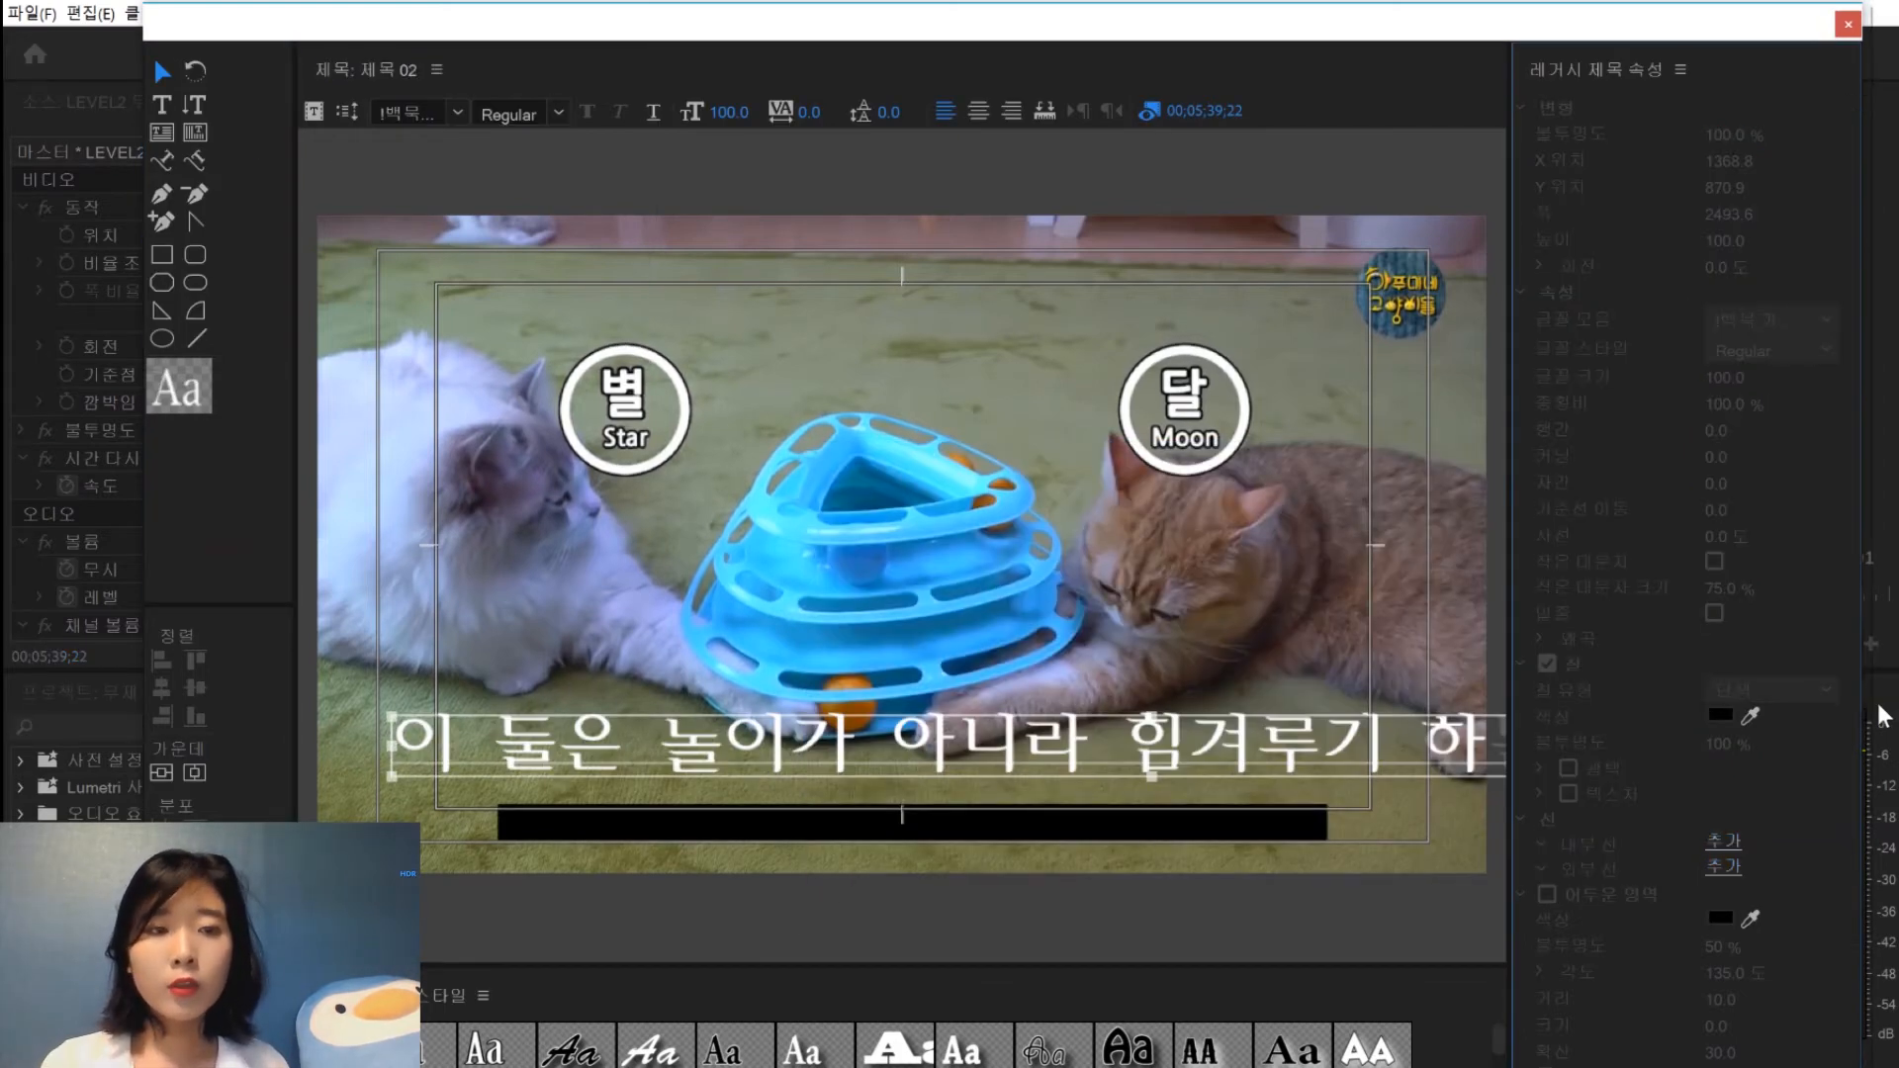
Set the caption's font to 빙그레체 and its size to 37
{"action": "left_click", "coordinate": [1826, 319]}
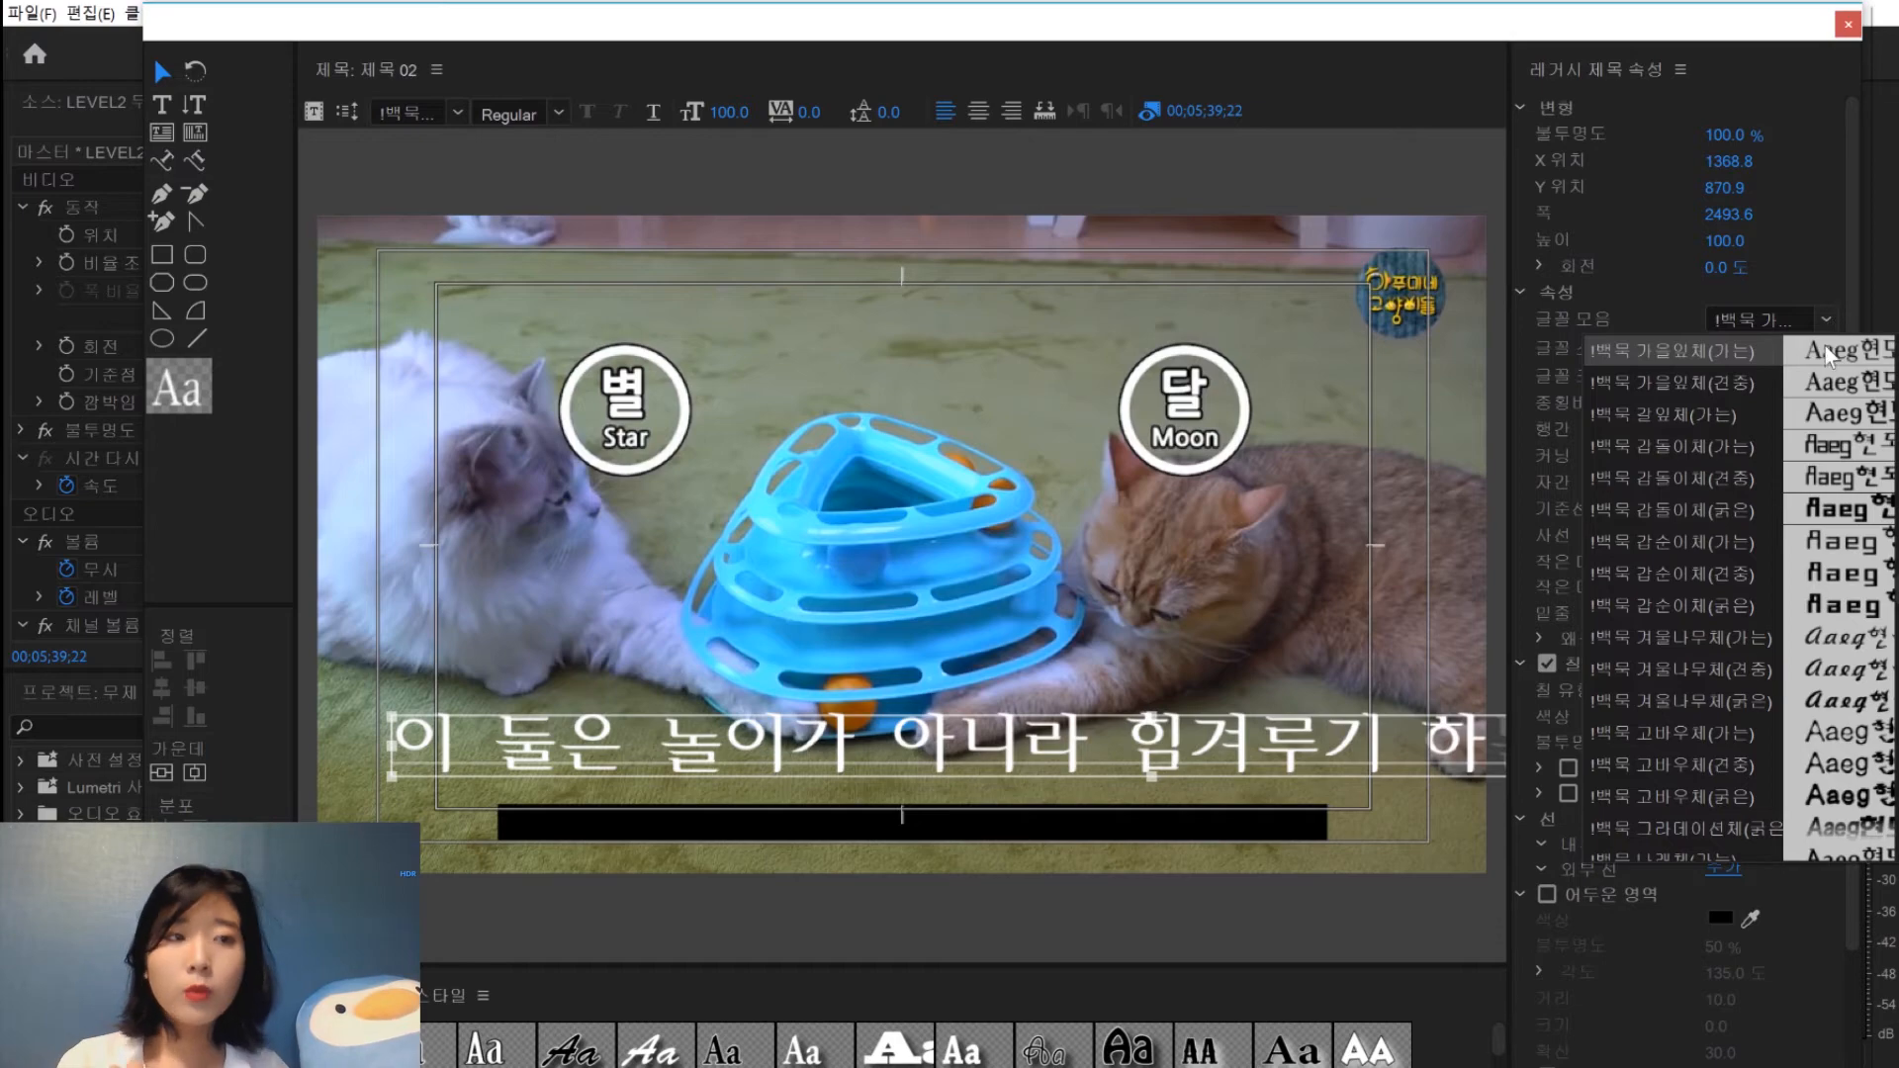
{"action": "scroll", "coordinate": [1691, 593], "scroll_direction": "down", "scroll_amount": 10}
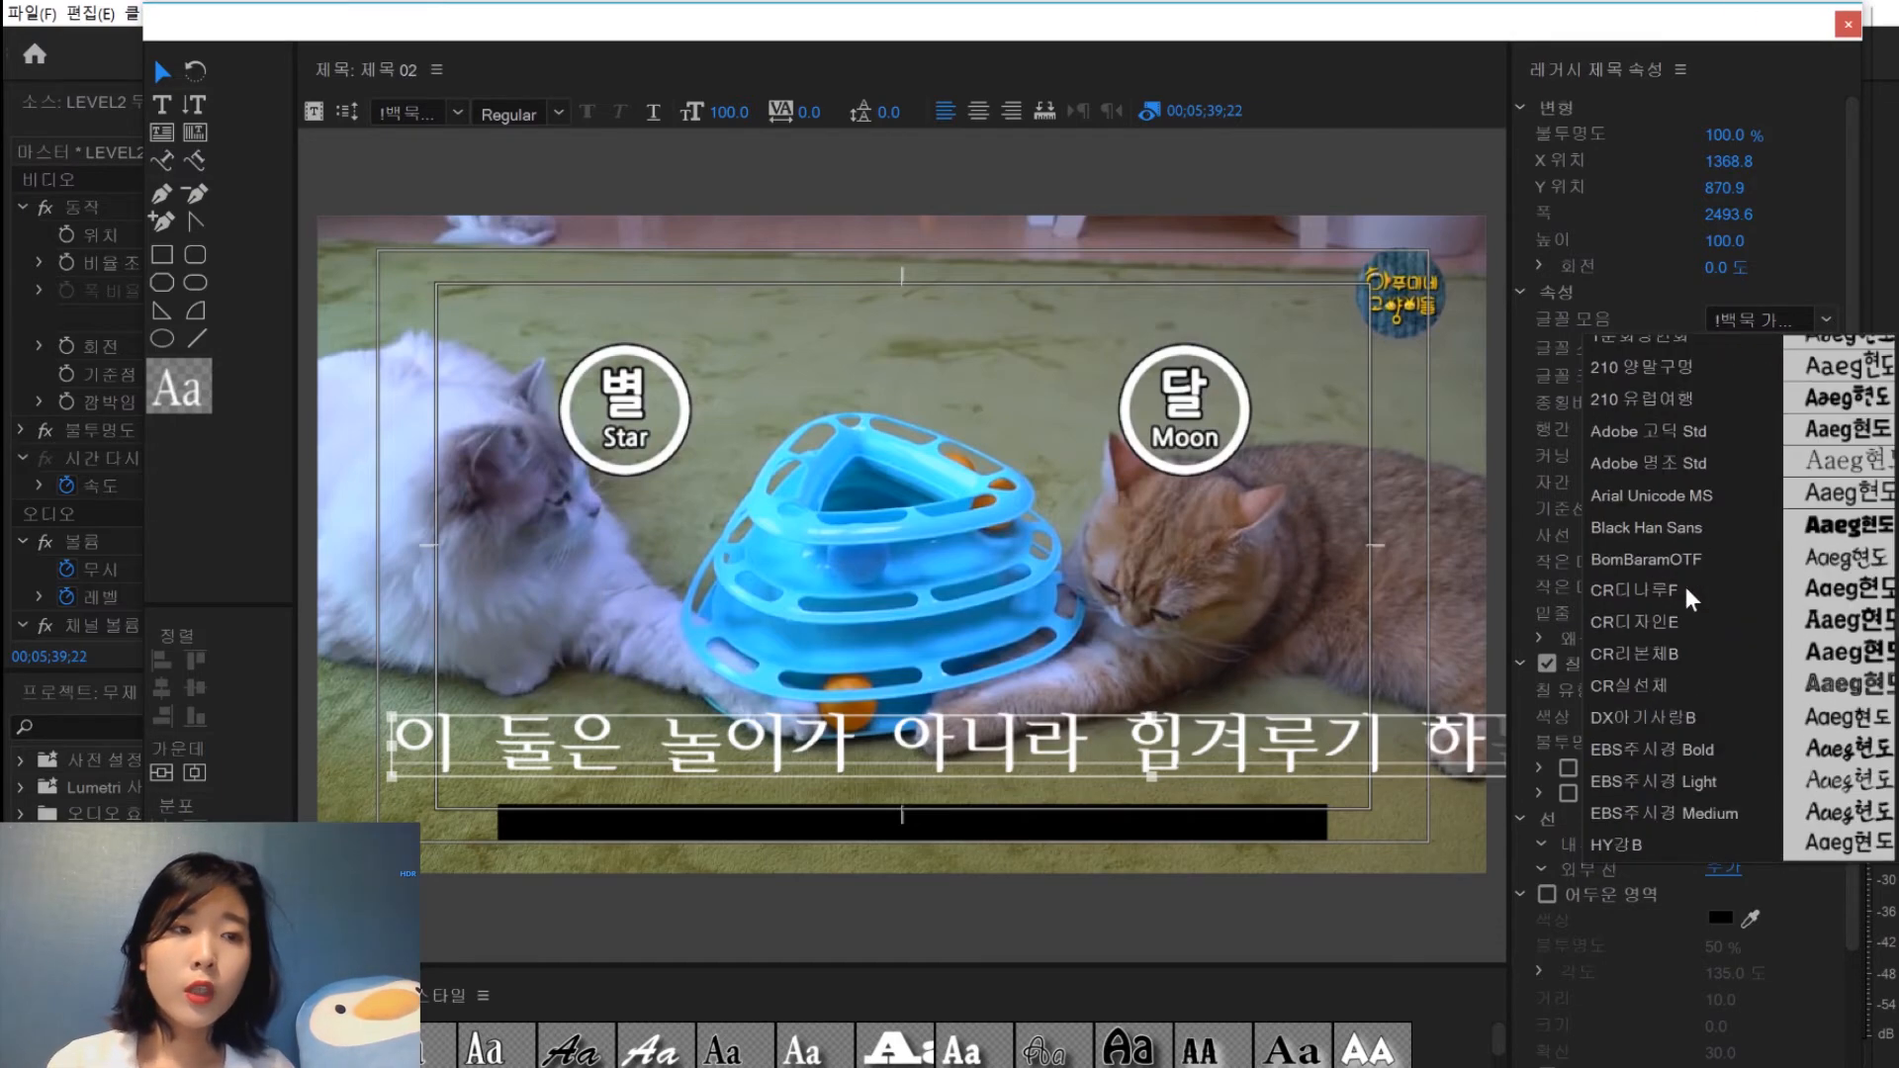
{"action": "scroll", "coordinate": [1691, 597], "scroll_direction": "down", "scroll_amount": 15}
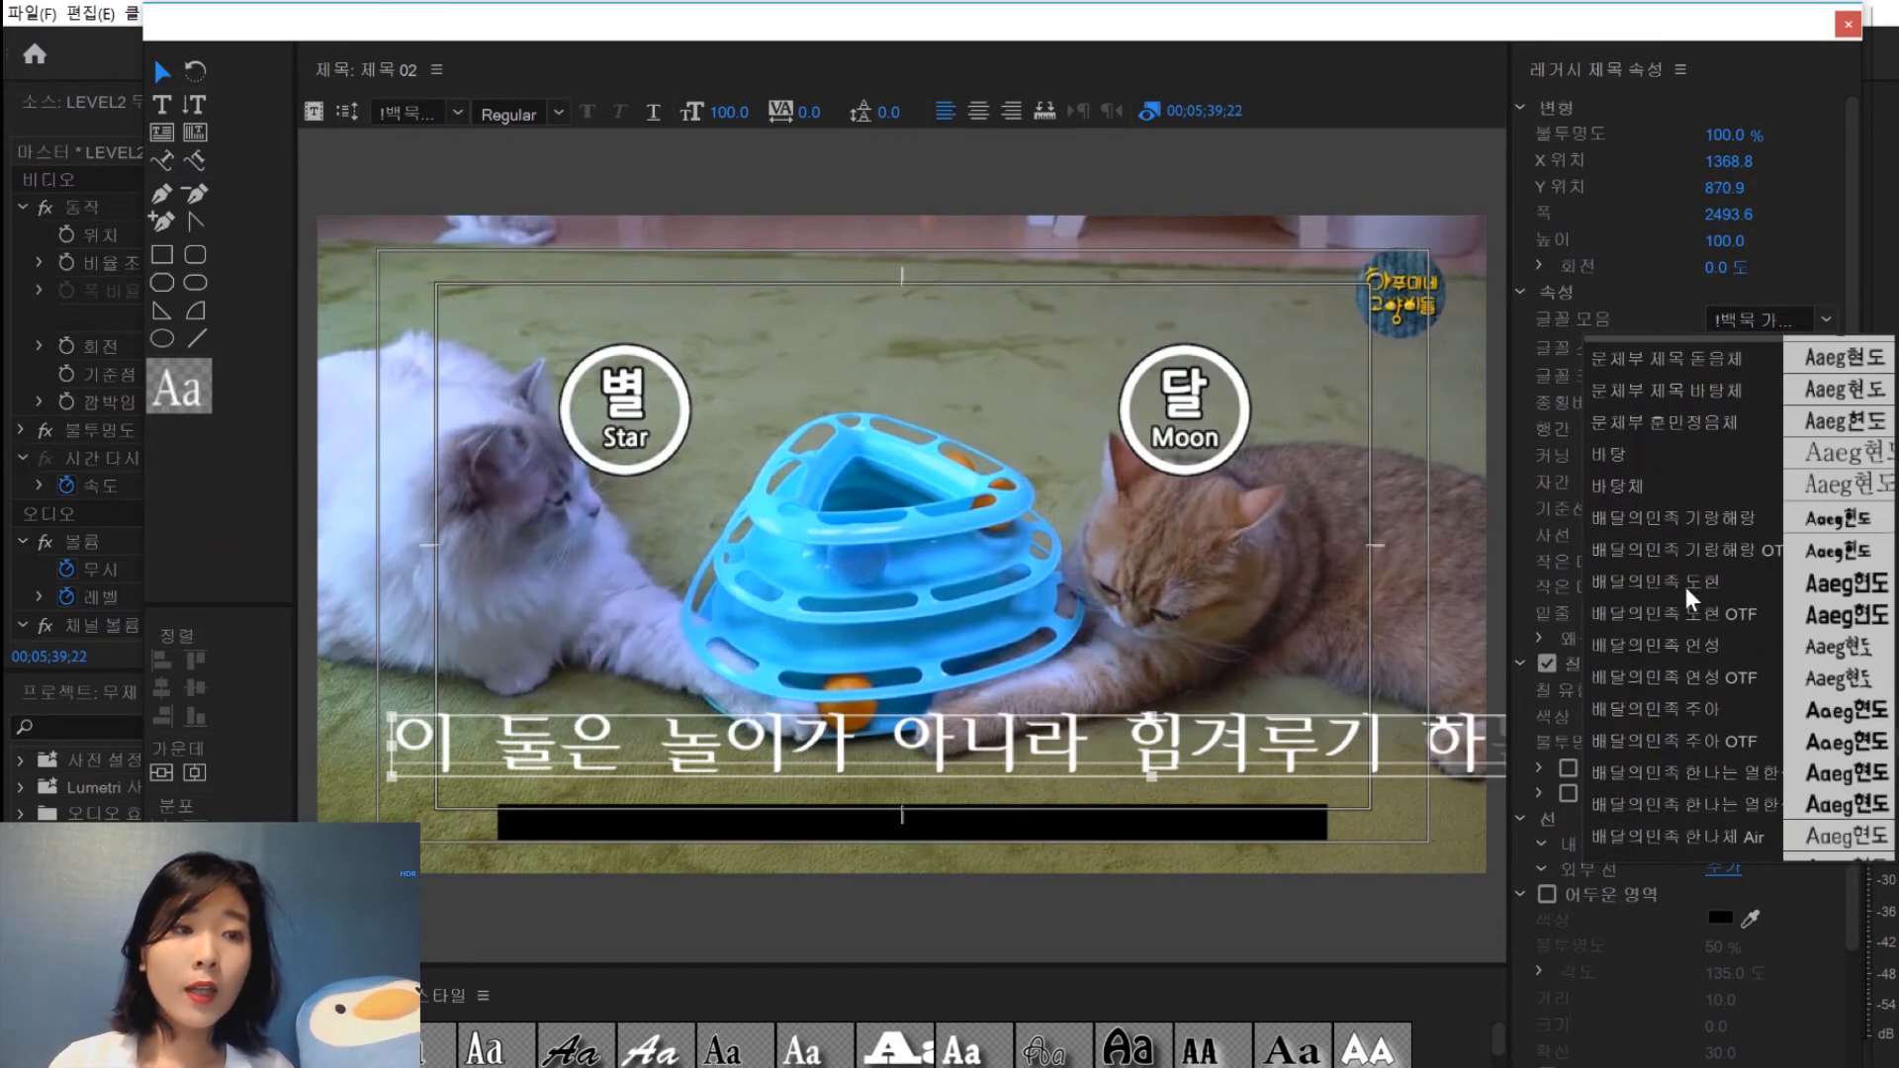
{"action": "left_click", "coordinate": [1646, 722]}
{"action": "left_click_drag", "start_coordinate": [724, 117], "coordinate": [675, 117]}
Move the caption onto the black bar, to about X 936 and Y 1000
{"action": "left_click_drag", "start_coordinate": [806, 732], "coordinate": [989, 828]}
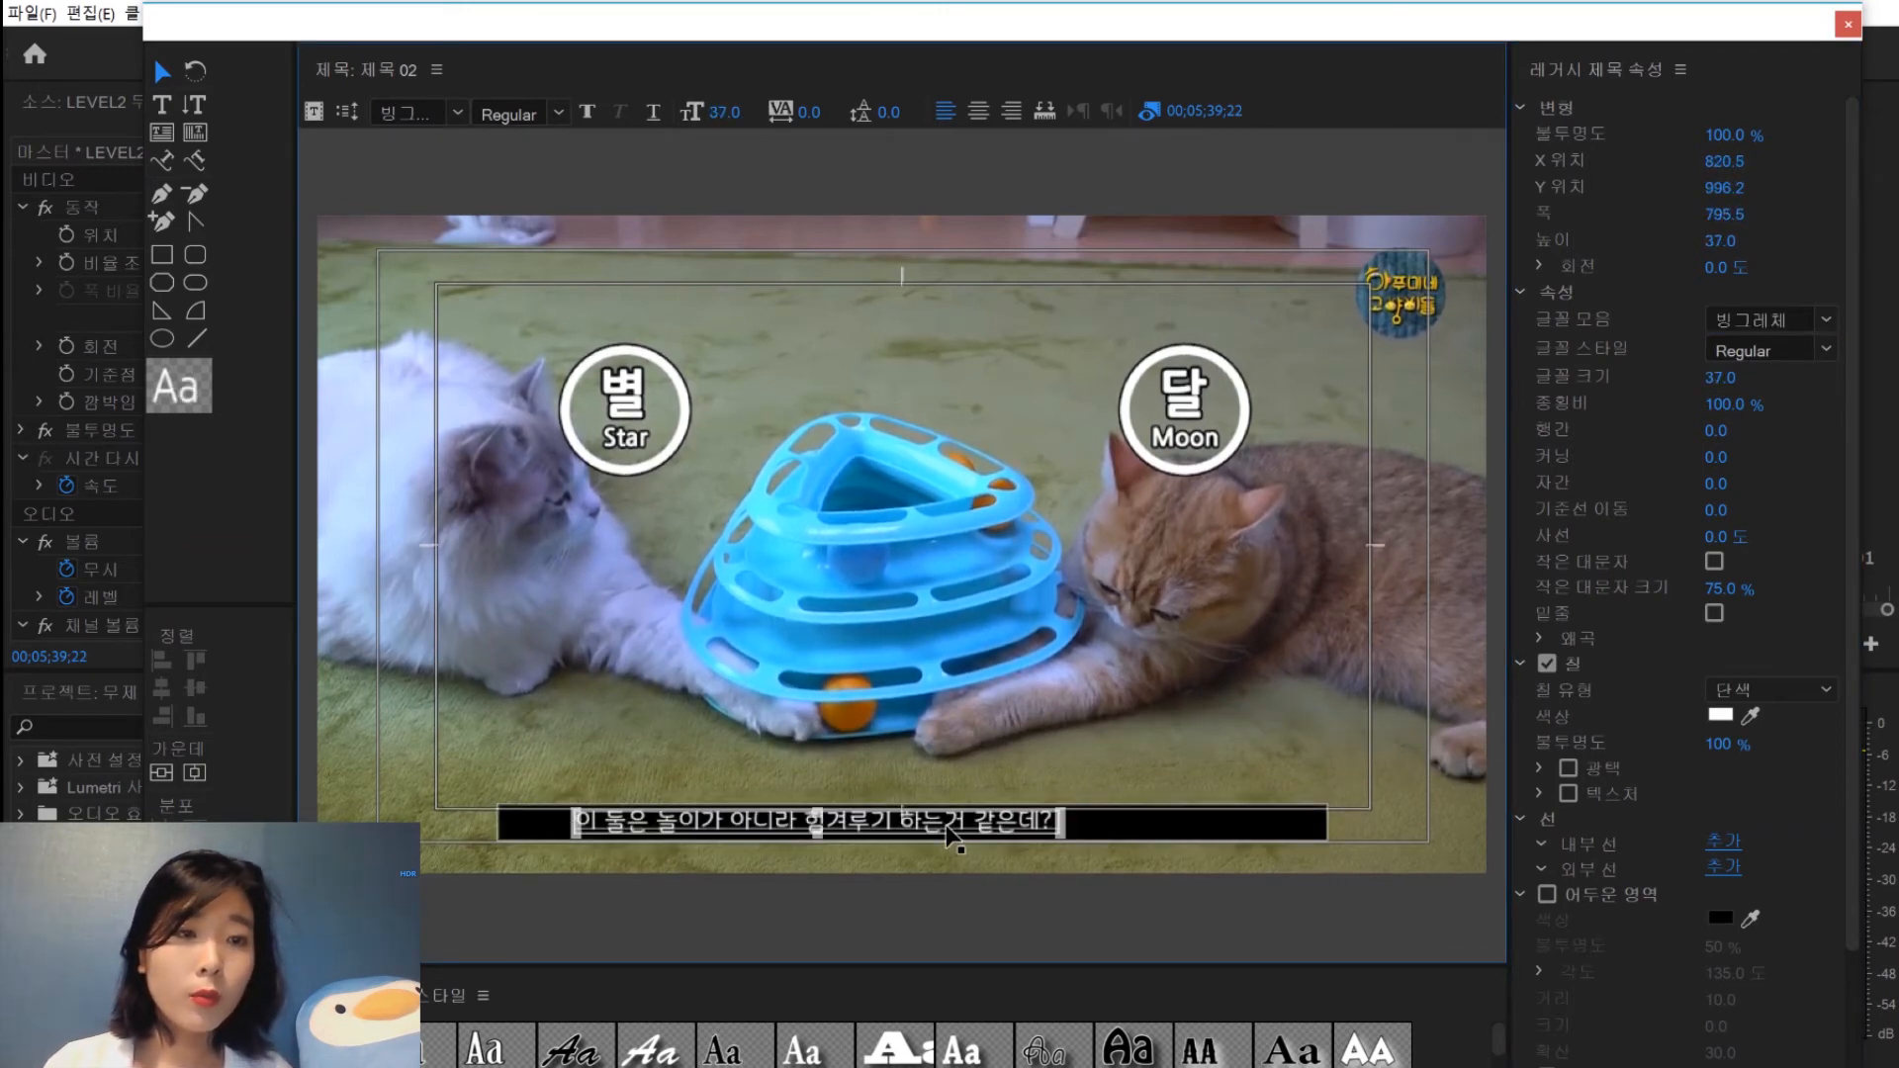
{"action": "left_click", "coordinate": [916, 838]}
{"action": "left_click_drag", "start_coordinate": [916, 839], "coordinate": [984, 838]}
Change only the word "힘겨루기" in the caption to the 야놀자 야체 font and enlarge it to about 84.7
{"action": "double_click", "coordinate": [974, 830]}
{"action": "left_click_drag", "start_coordinate": [870, 829], "coordinate": [961, 829]}
{"action": "left_click", "coordinate": [1826, 319]}
{"action": "scroll", "coordinate": [1661, 689], "scroll_direction": "down", "scroll_amount": 2}
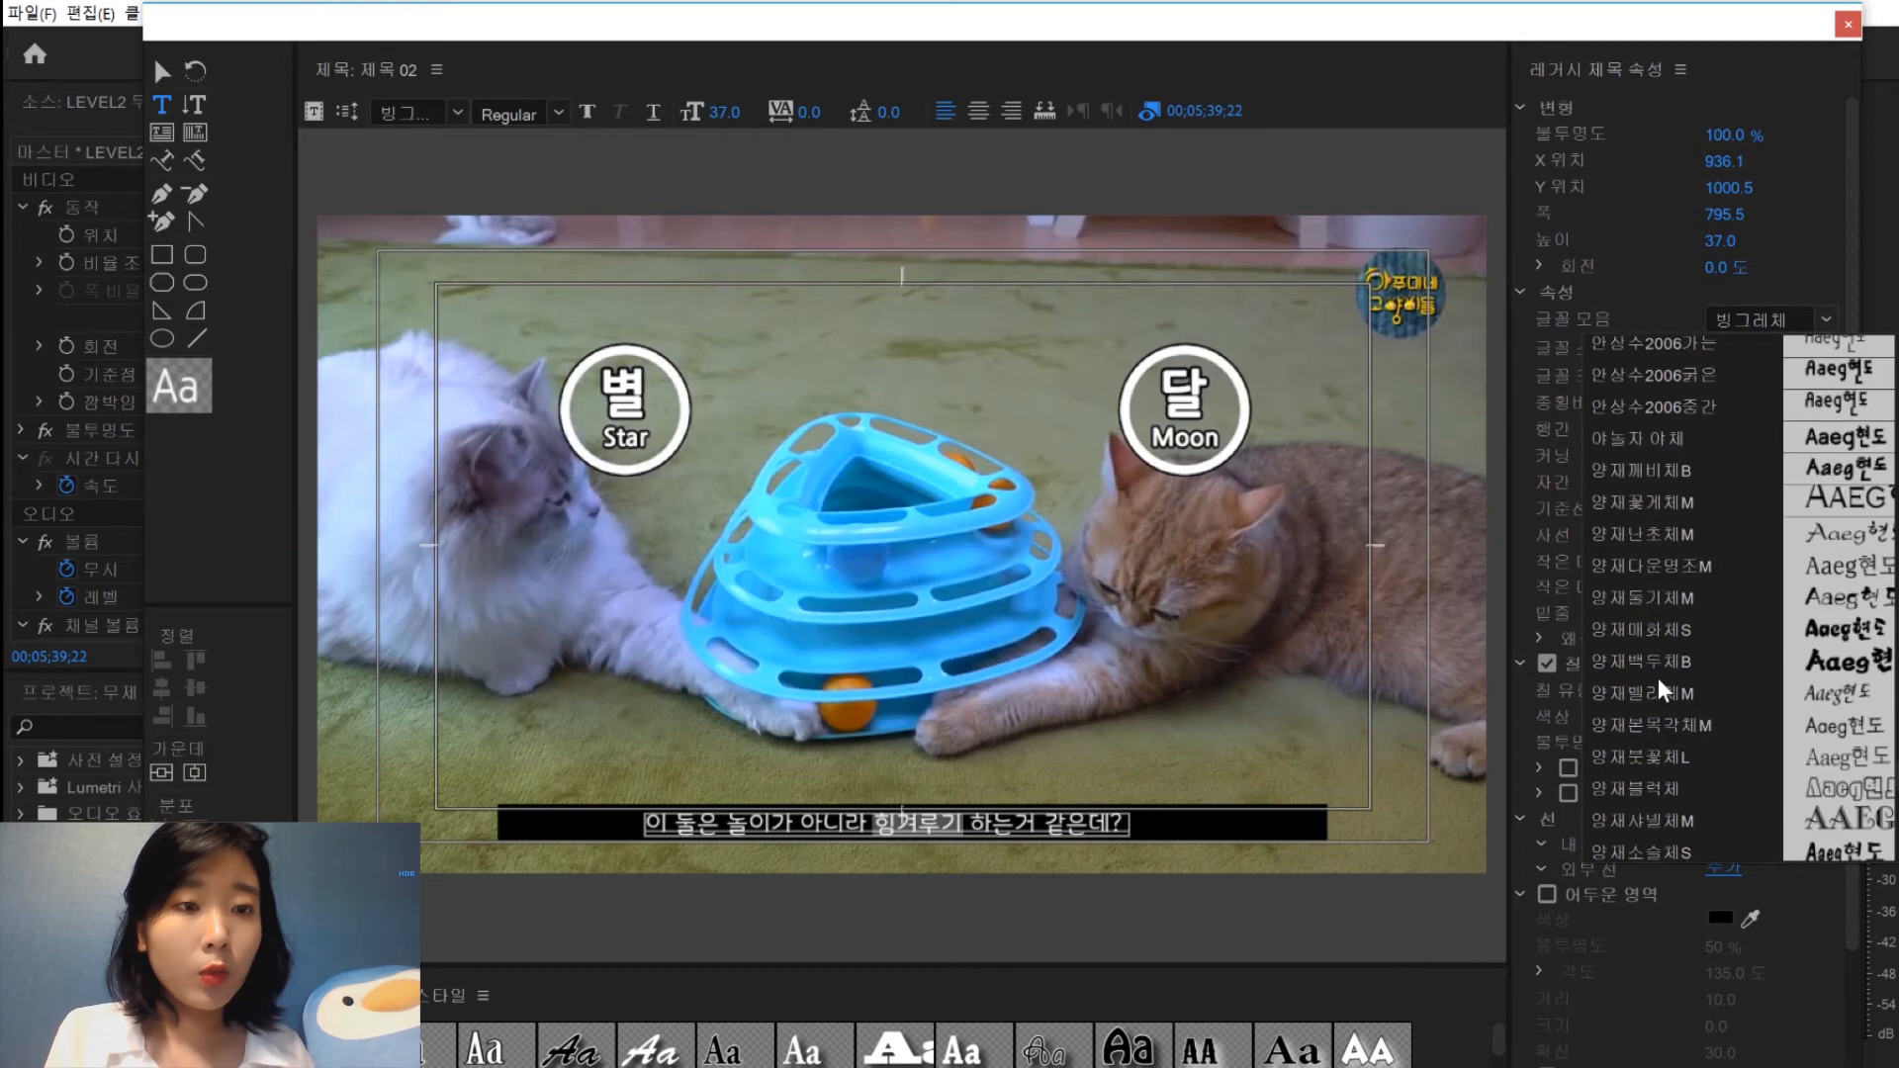
{"action": "left_click", "coordinate": [1661, 689]}
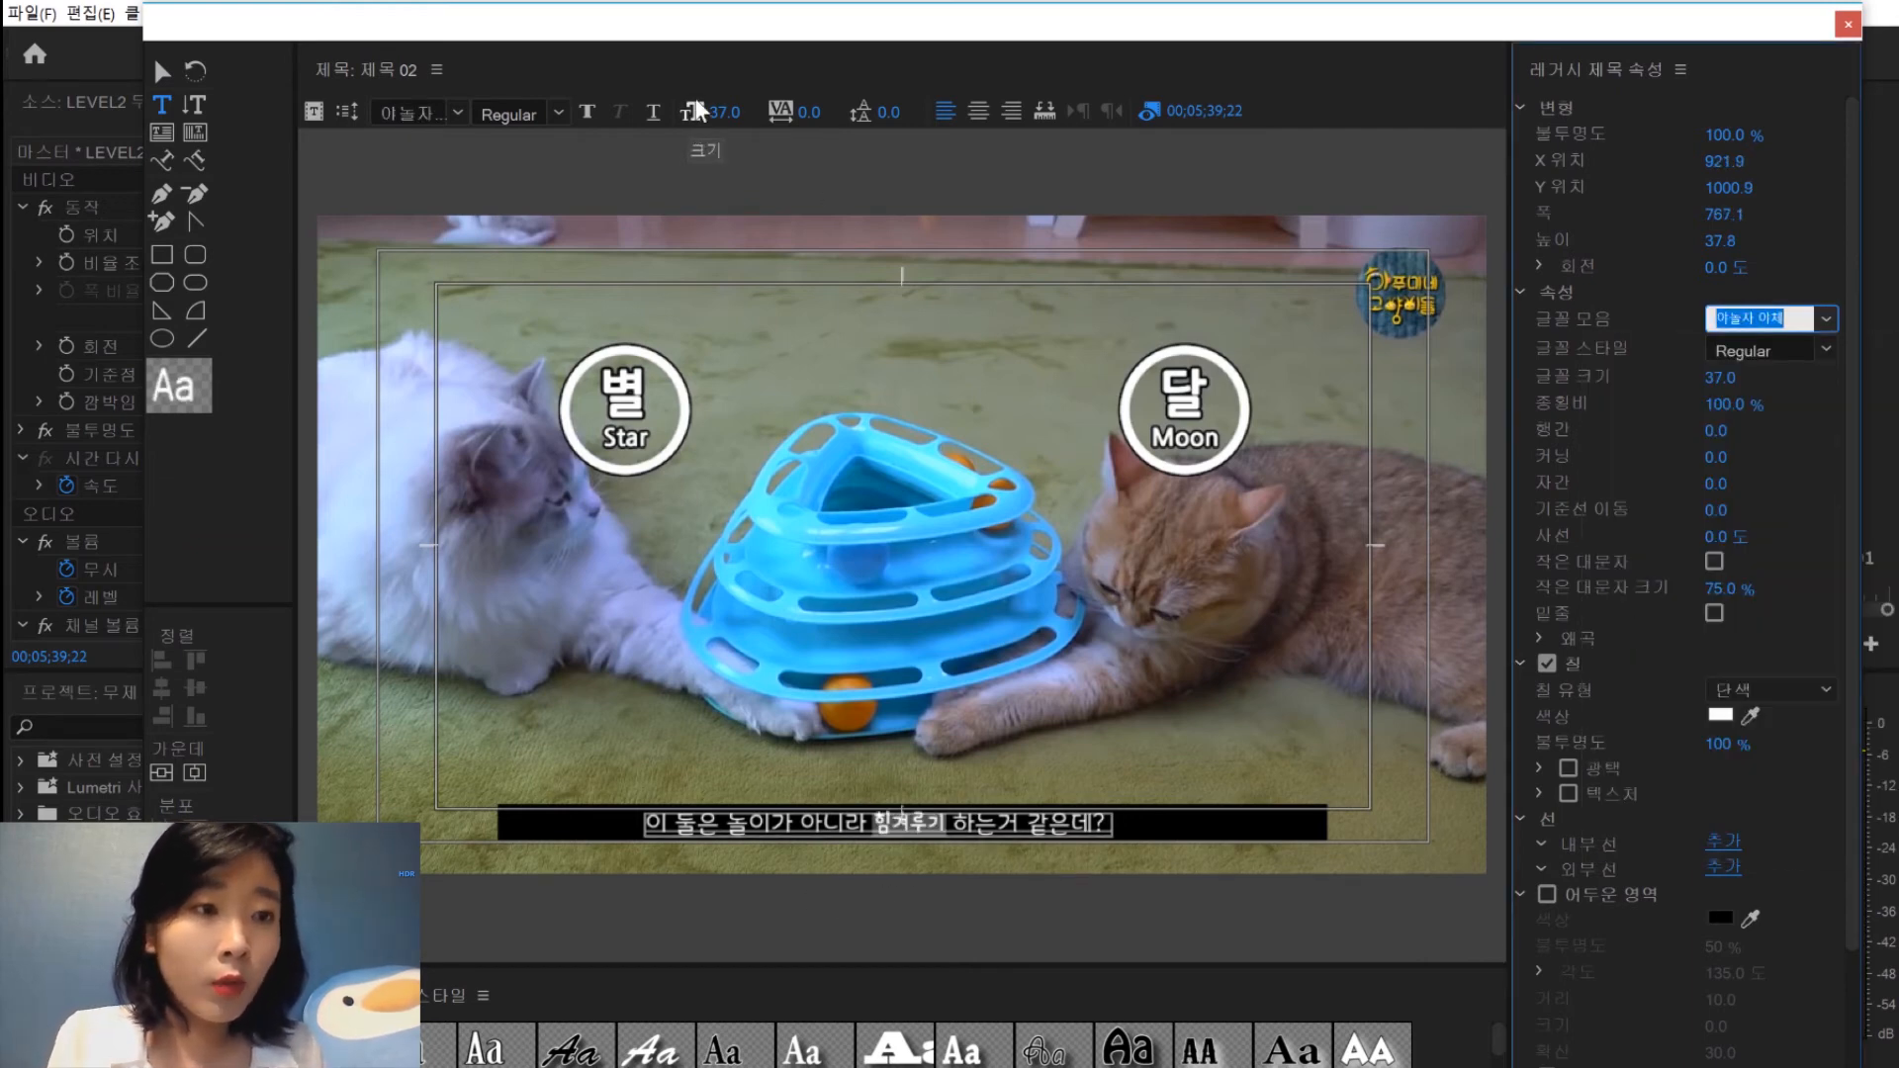
{"action": "left_click_drag", "start_coordinate": [721, 111], "coordinate": [739, 111]}
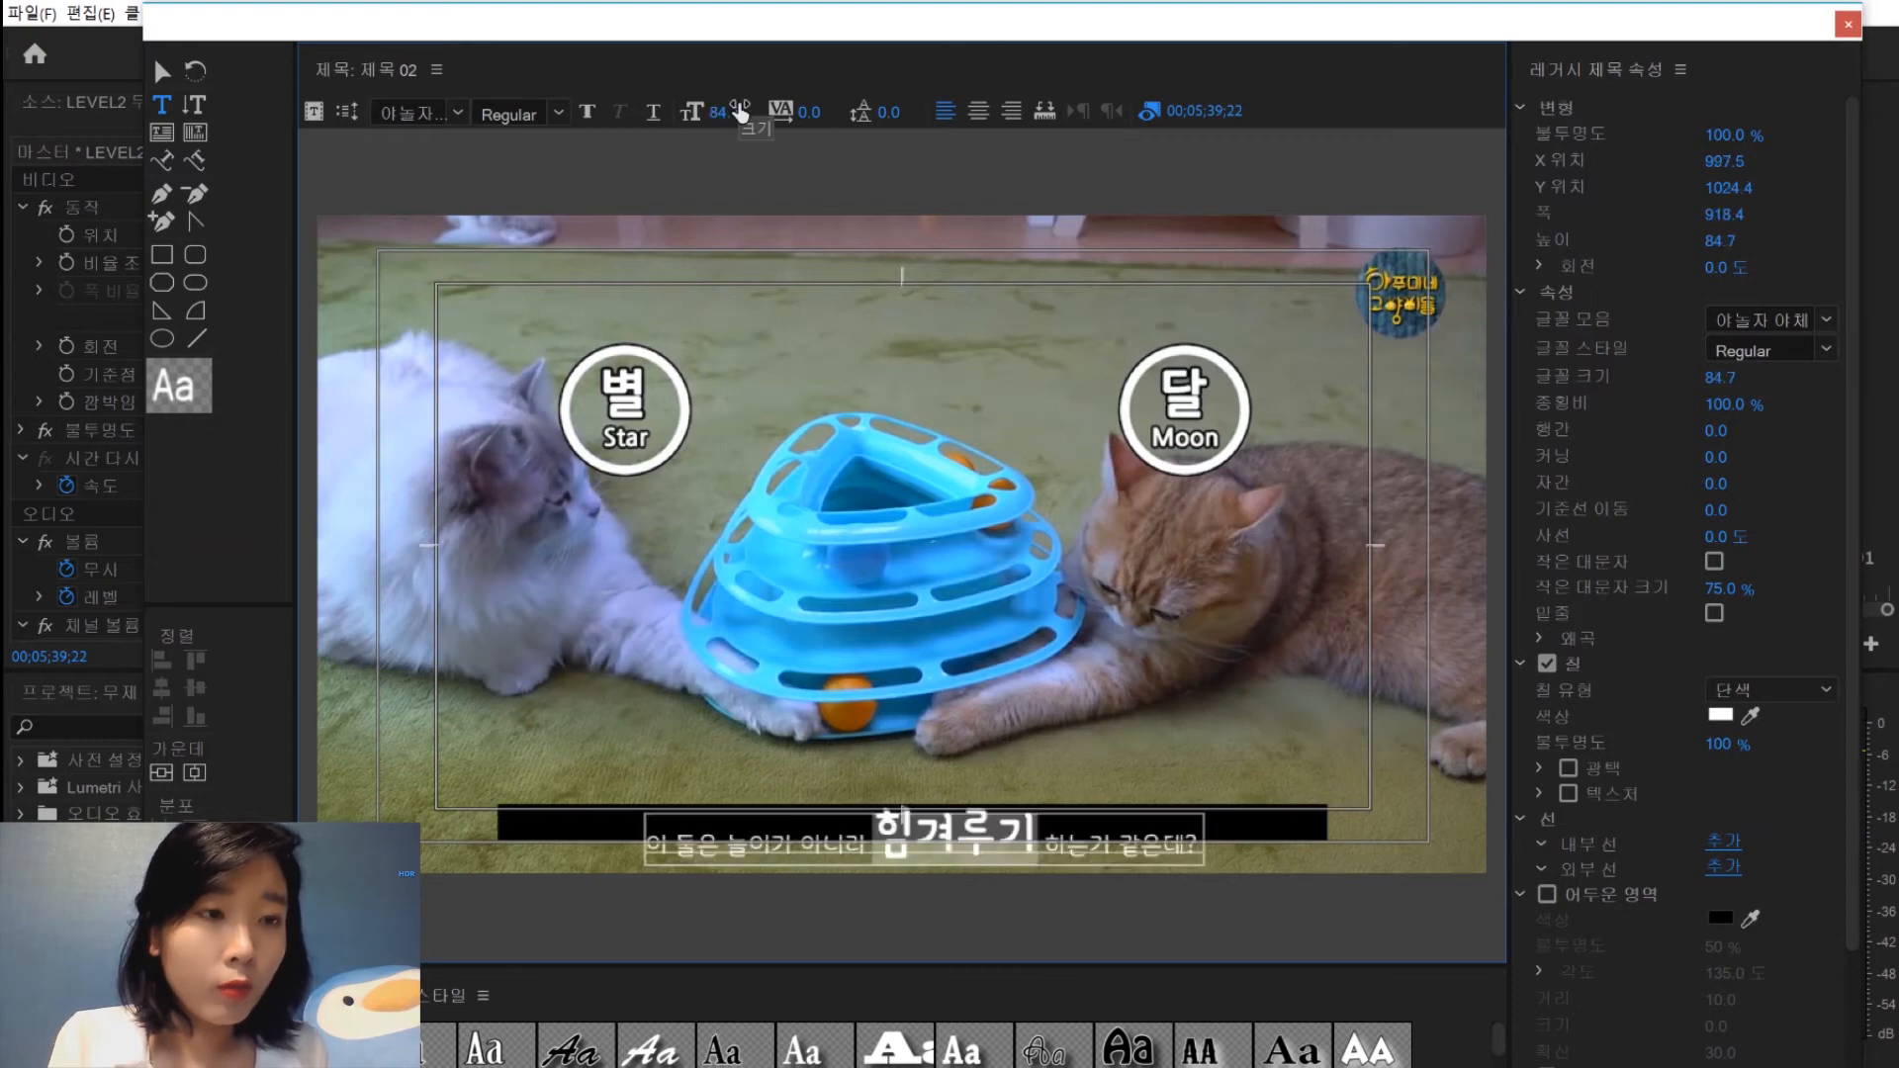
{"action": "key", "text": "Escape"}
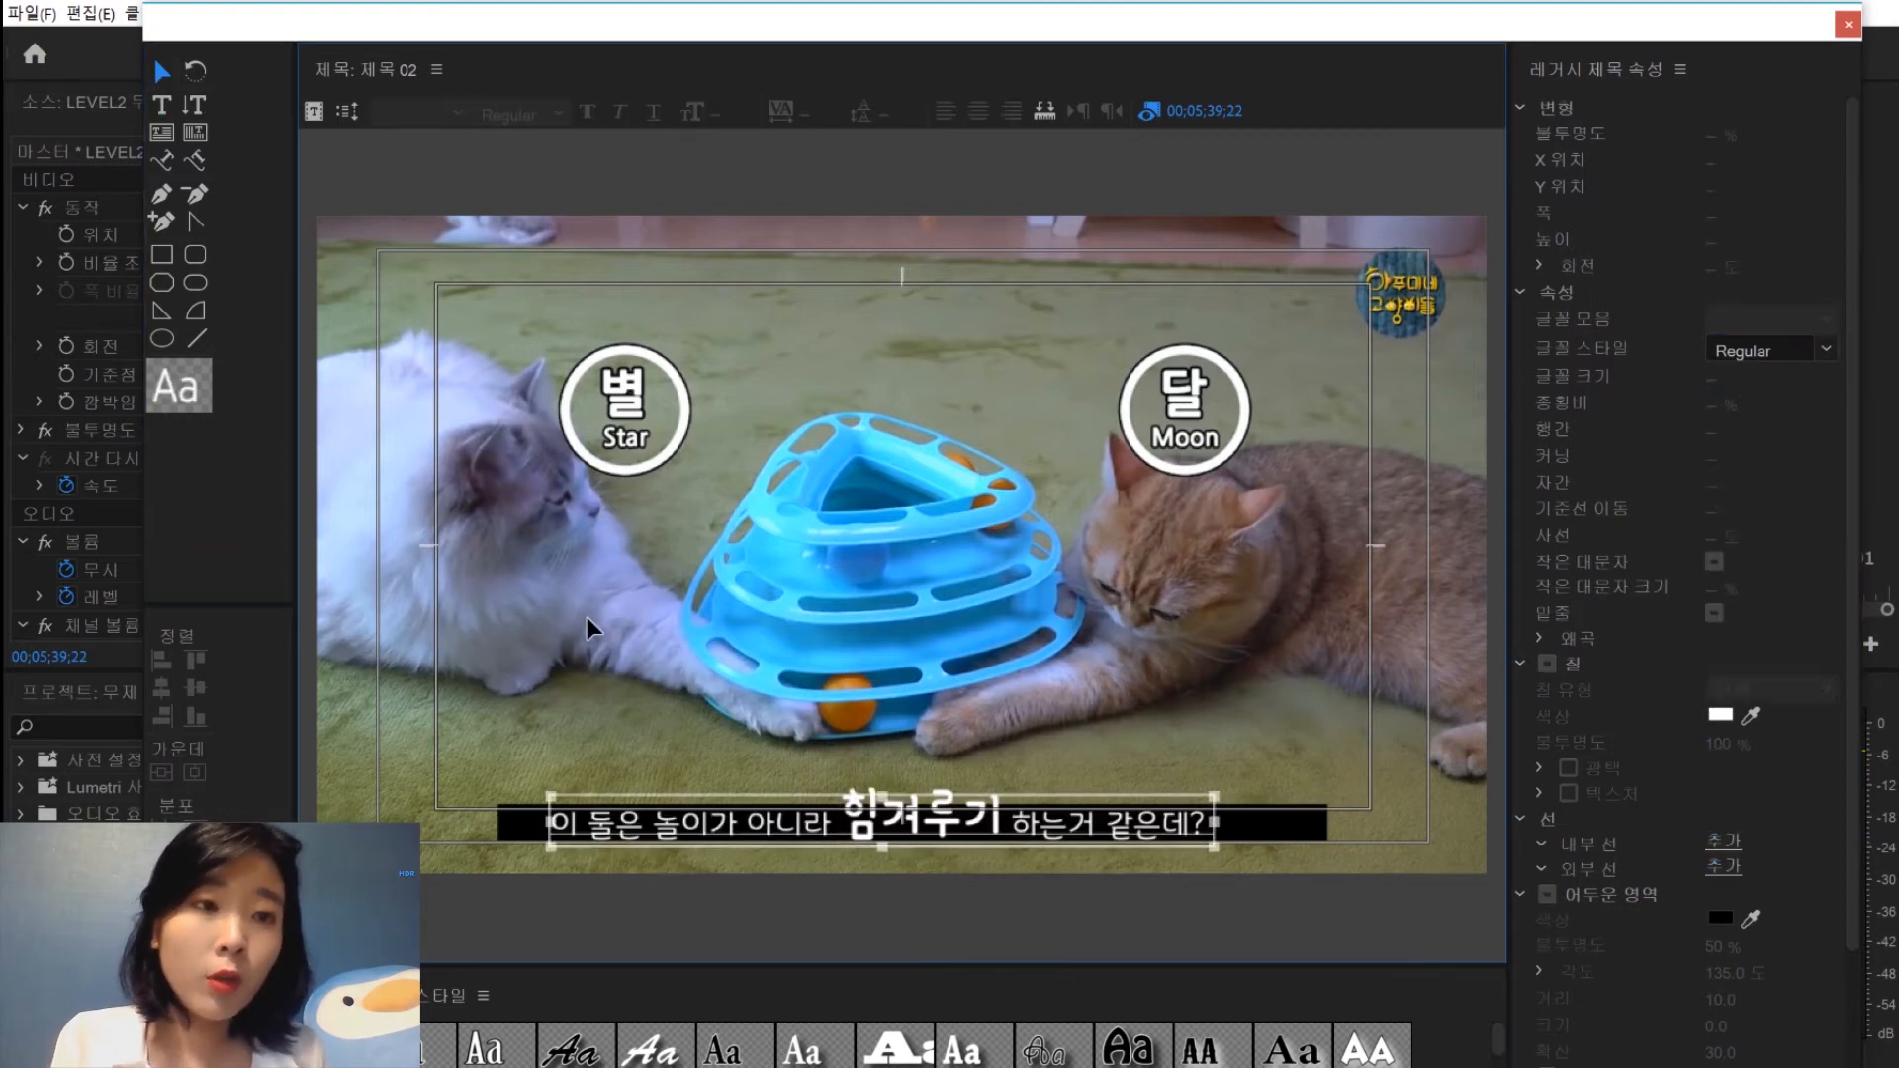
Set the fill colour of the word "힘겨루기" to yellow with RGB 255, 210, 0
{"action": "double_click", "coordinate": [906, 825]}
{"action": "left_click_drag", "start_coordinate": [841, 821], "coordinate": [987, 805]}
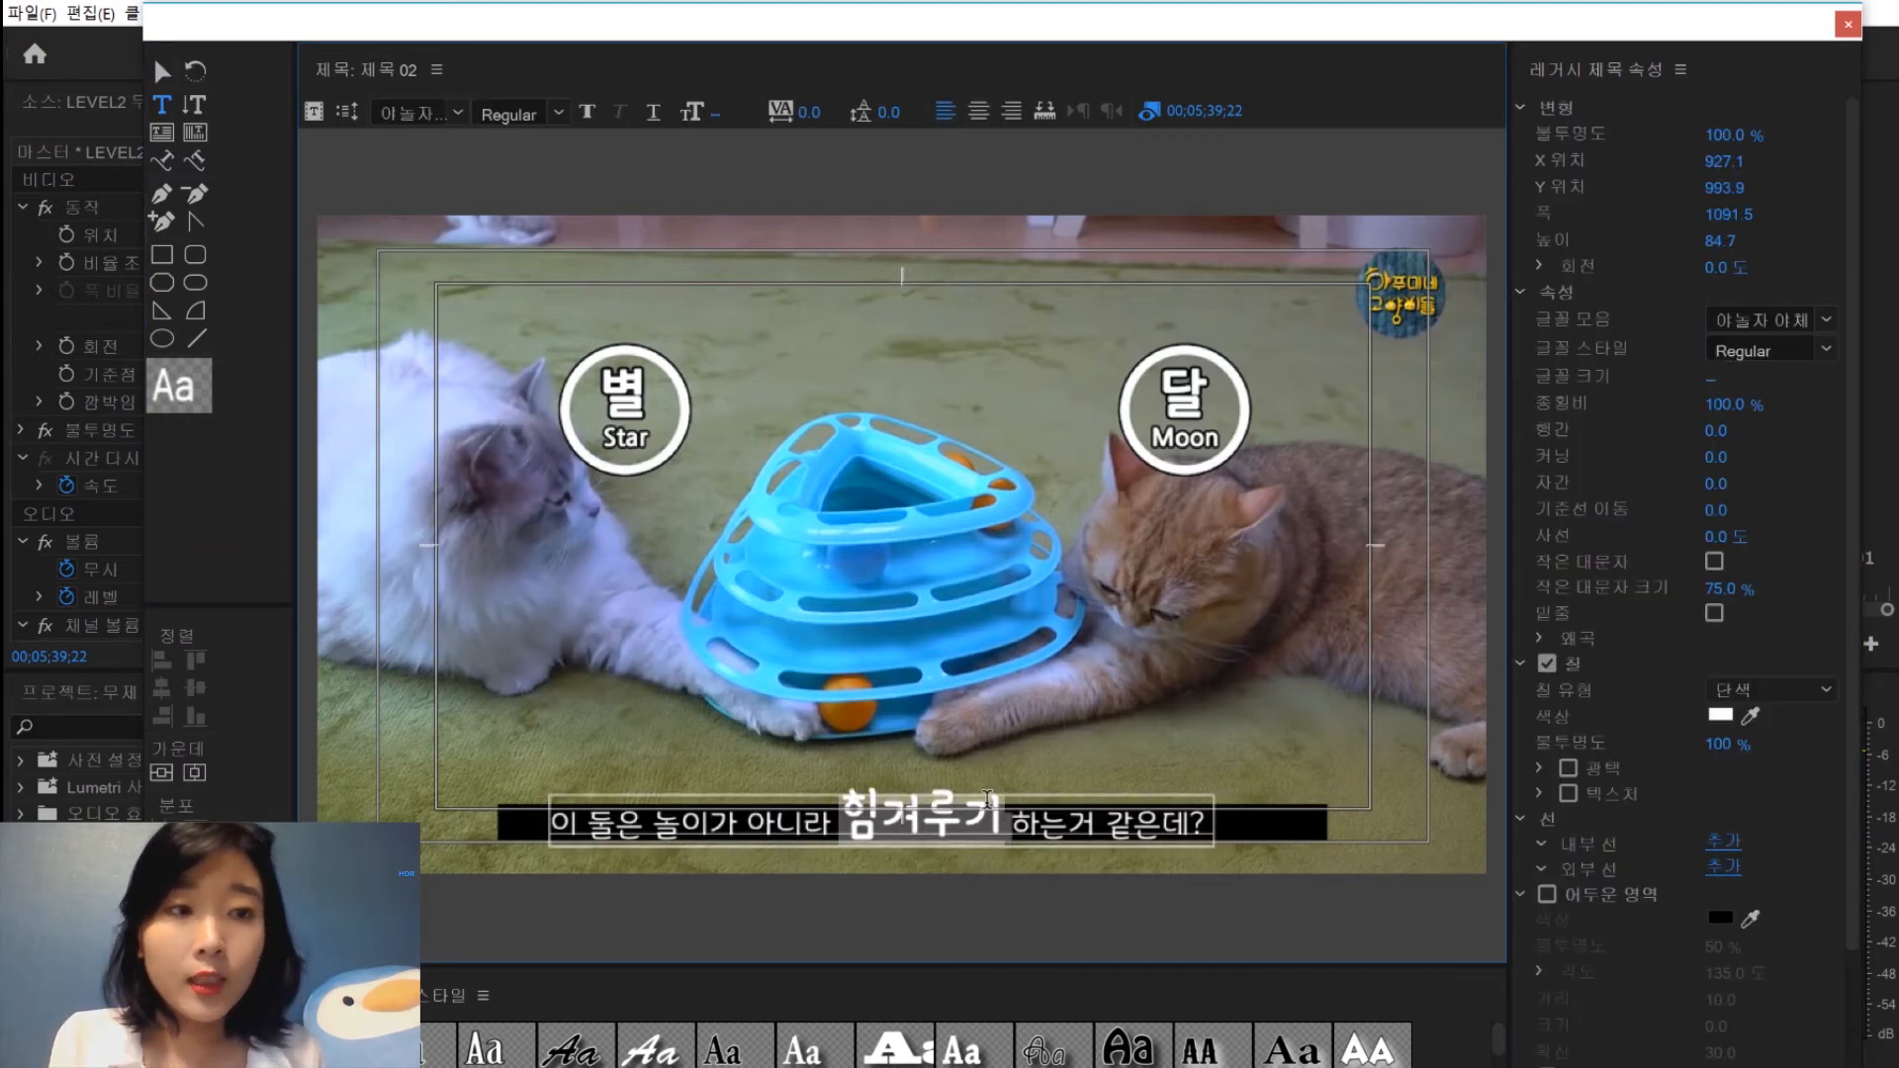
{"action": "left_click", "coordinate": [1722, 715]}
{"action": "left_click", "coordinate": [1193, 564]}
{"action": "left_click_drag", "start_coordinate": [1097, 752], "coordinate": [1144, 967]}
{"action": "left_click", "coordinate": [1285, 792]}
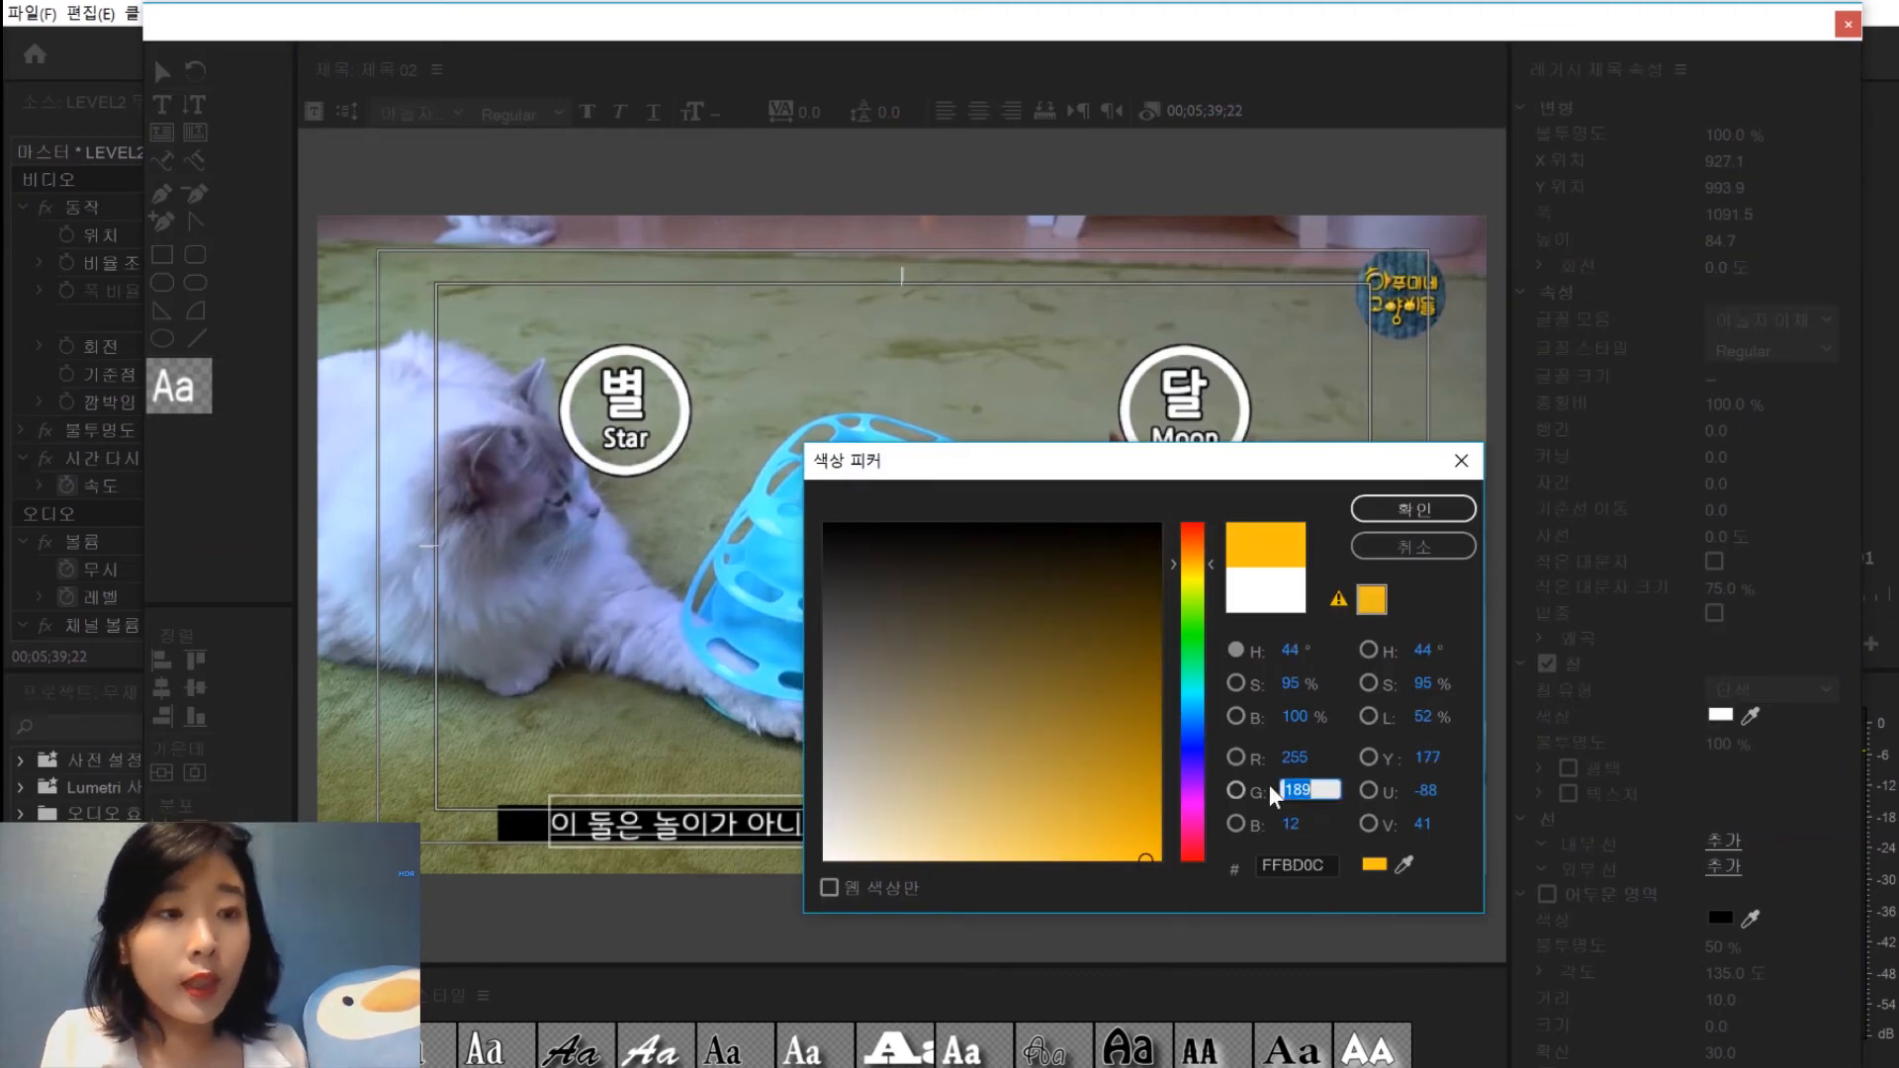
{"action": "type", "text": "210"}
{"action": "left_click", "coordinate": [1297, 824]}
{"action": "type", "text": "0"}
{"action": "left_click", "coordinate": [1413, 510]}
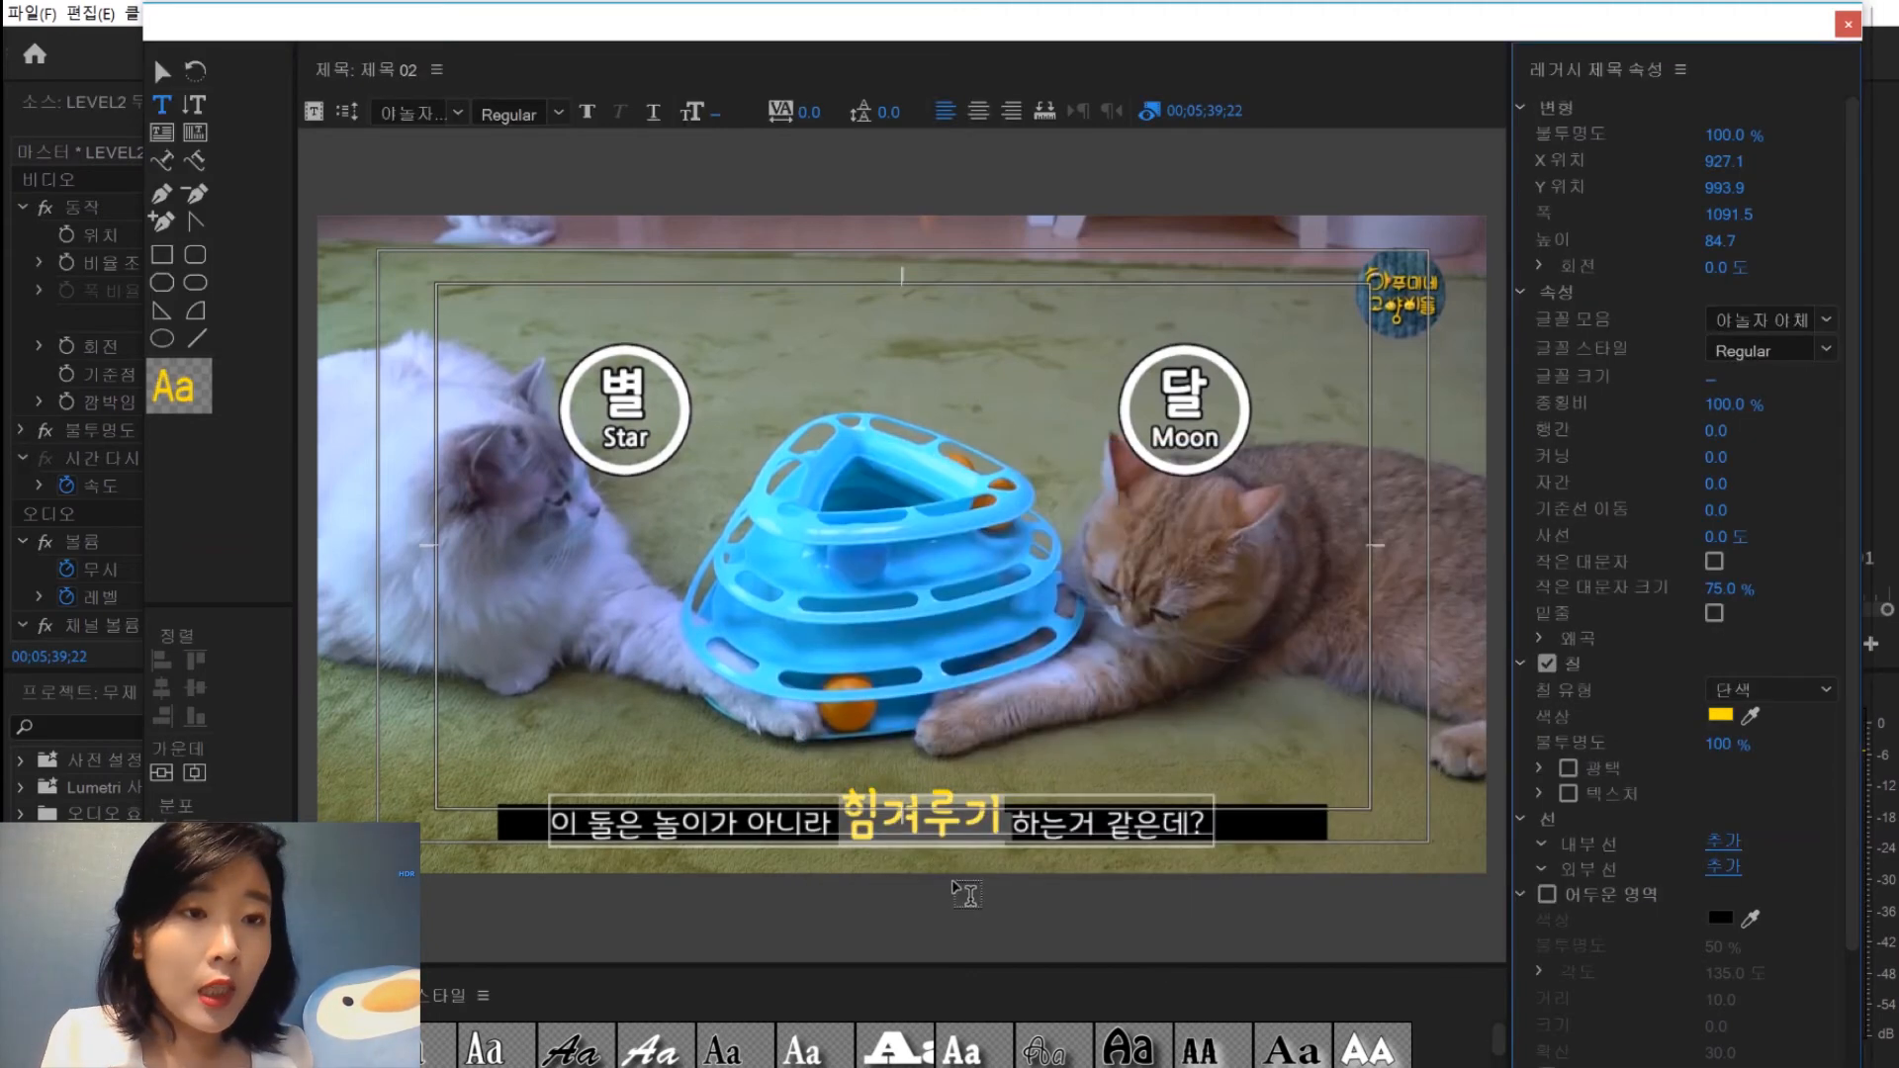
Add a black outer stroke of size 27 to the word "힘겨루기"
{"action": "left_click", "coordinate": [1723, 868]}
{"action": "scroll", "coordinate": [1729, 826], "scroll_direction": "down", "scroll_amount": 3}
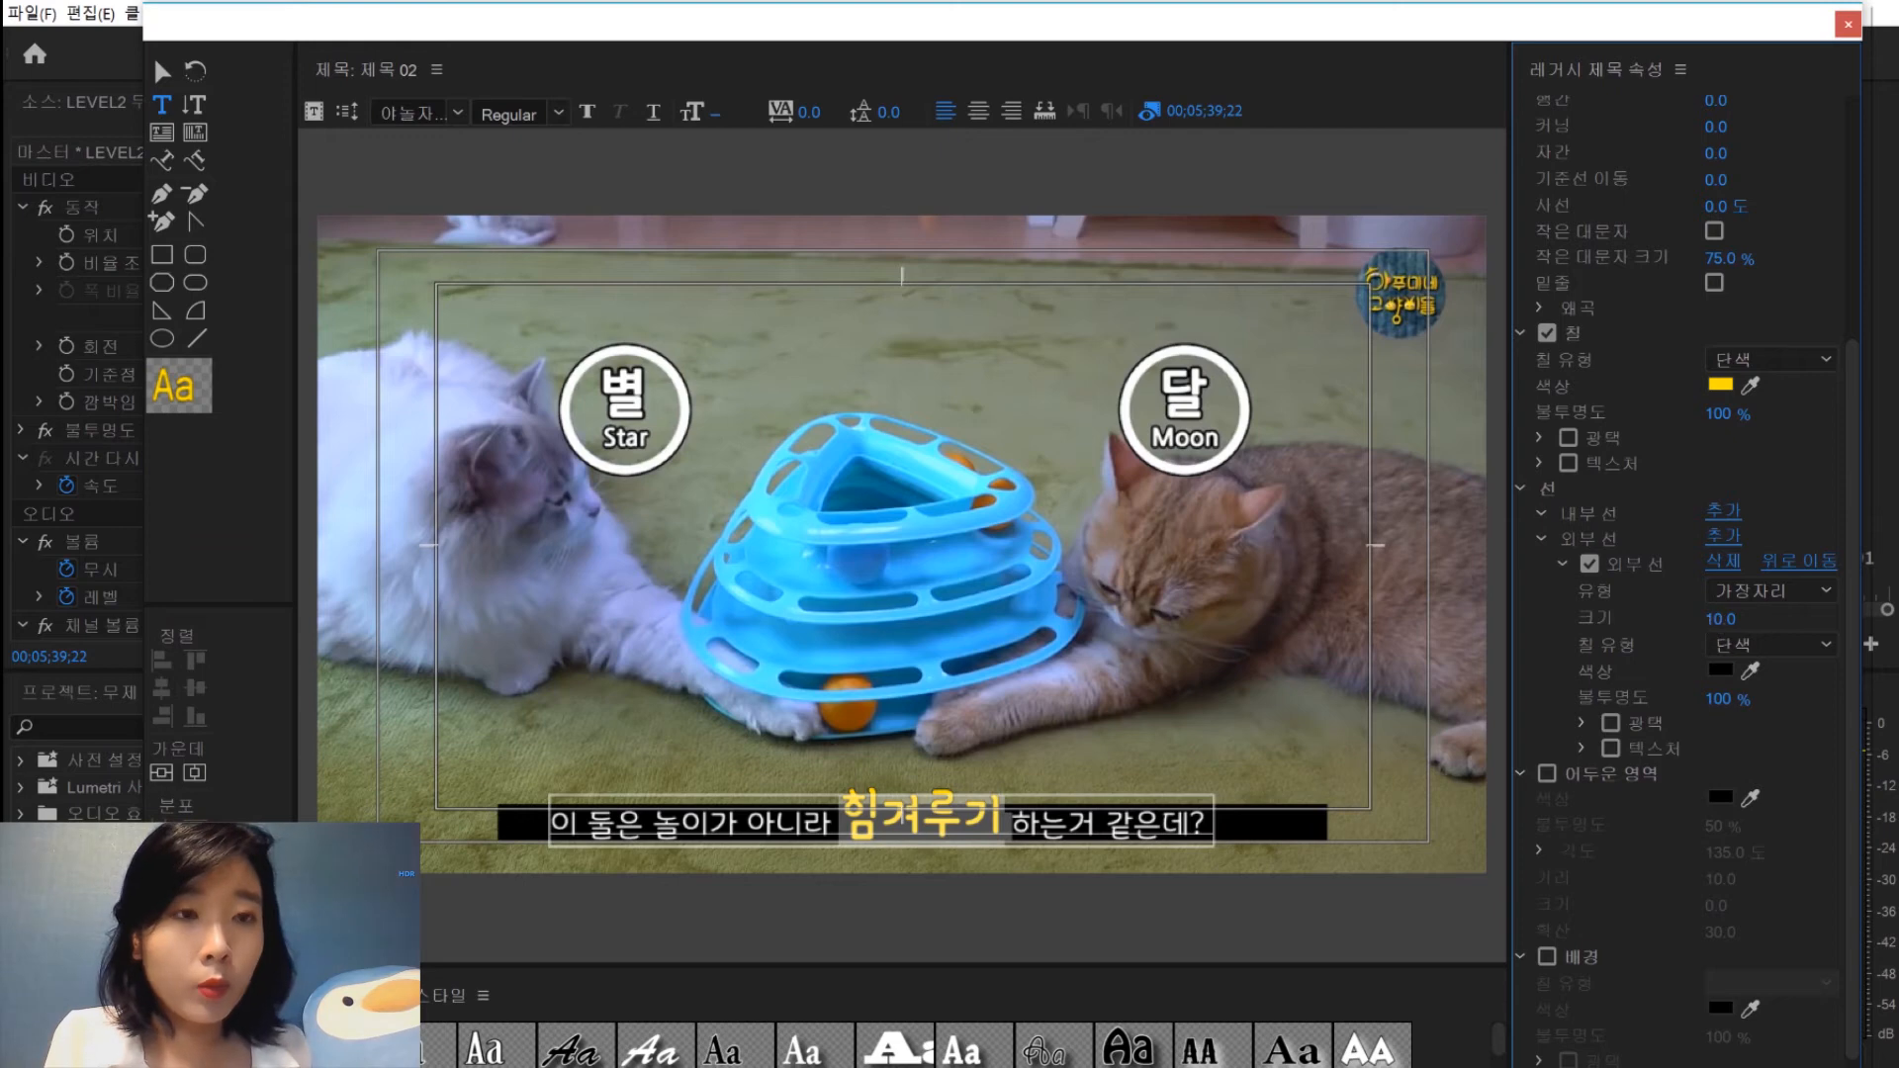
{"action": "left_click", "coordinate": [1721, 618]}
{"action": "type", "text": "27"}
{"action": "key", "text": "Return"}
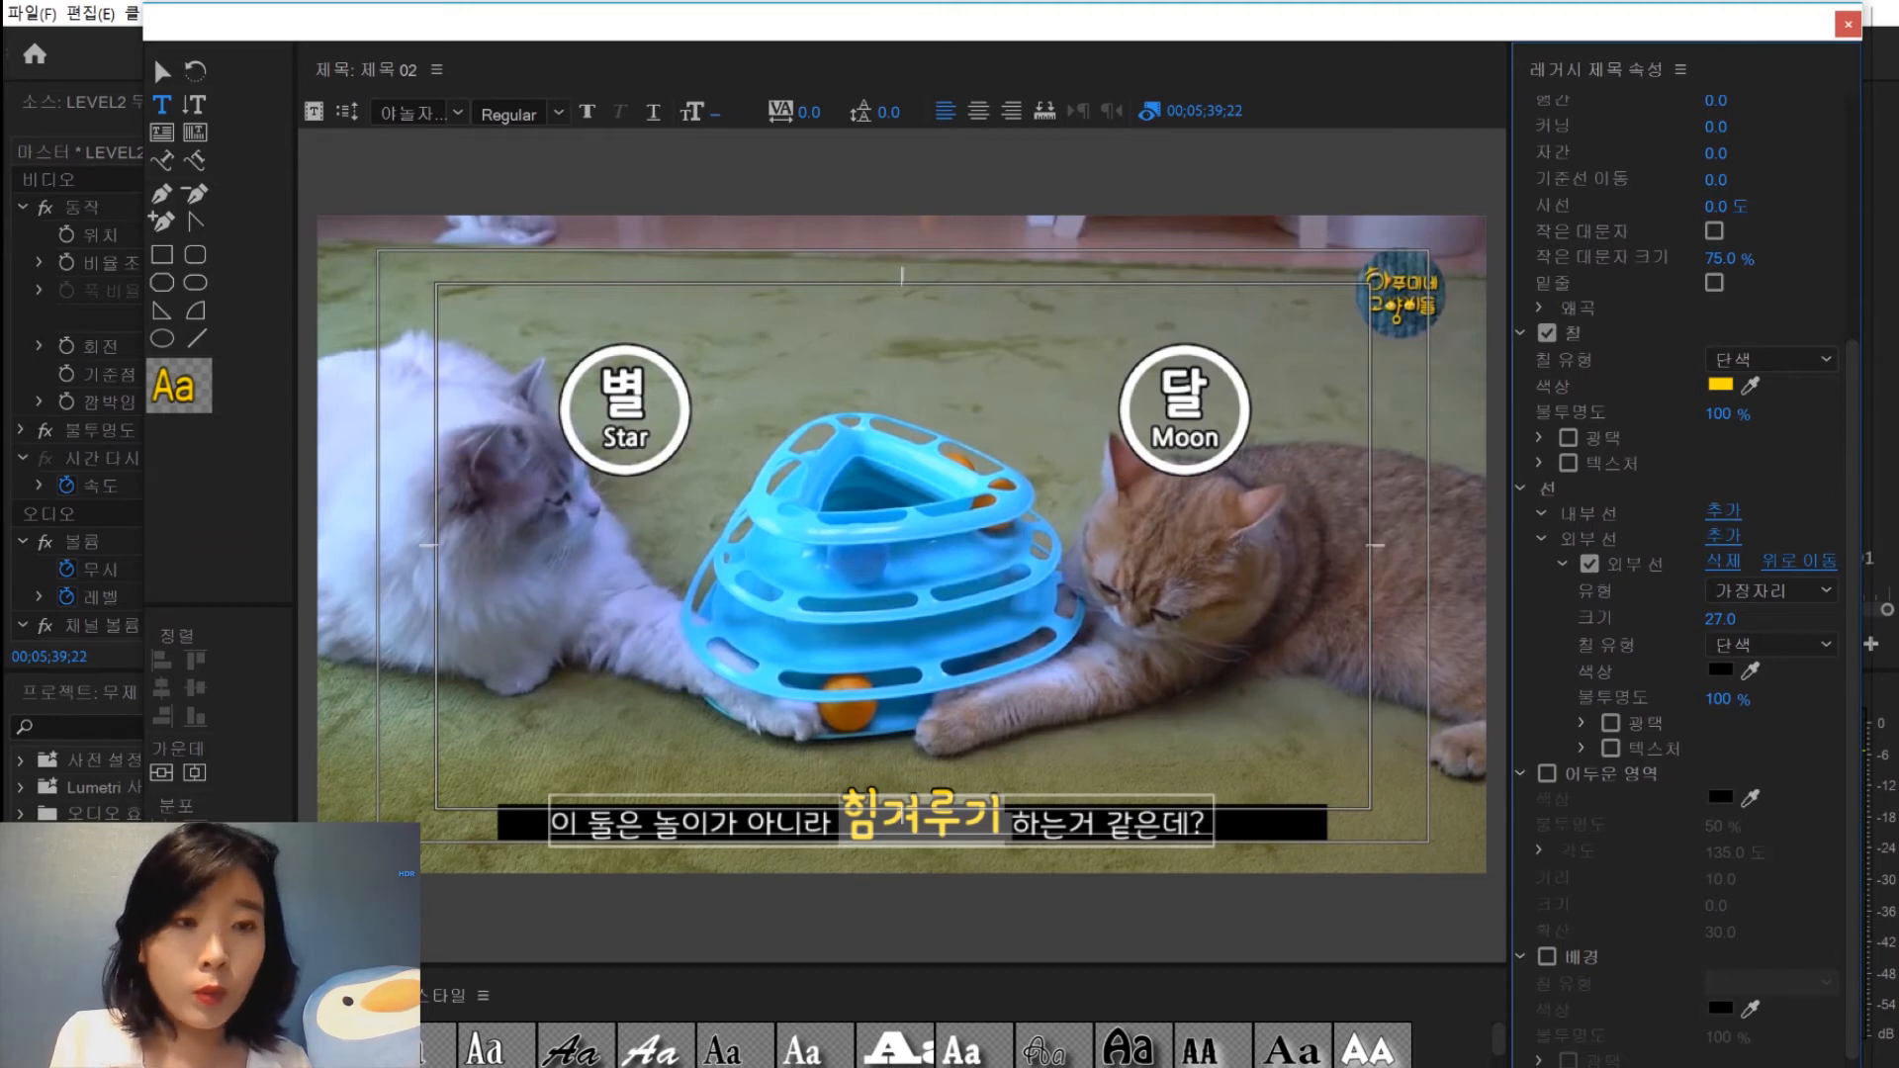
Shift the whole caption slightly to the right along the black bar
{"action": "left_click", "coordinate": [163, 71]}
{"action": "left_click", "coordinate": [825, 829]}
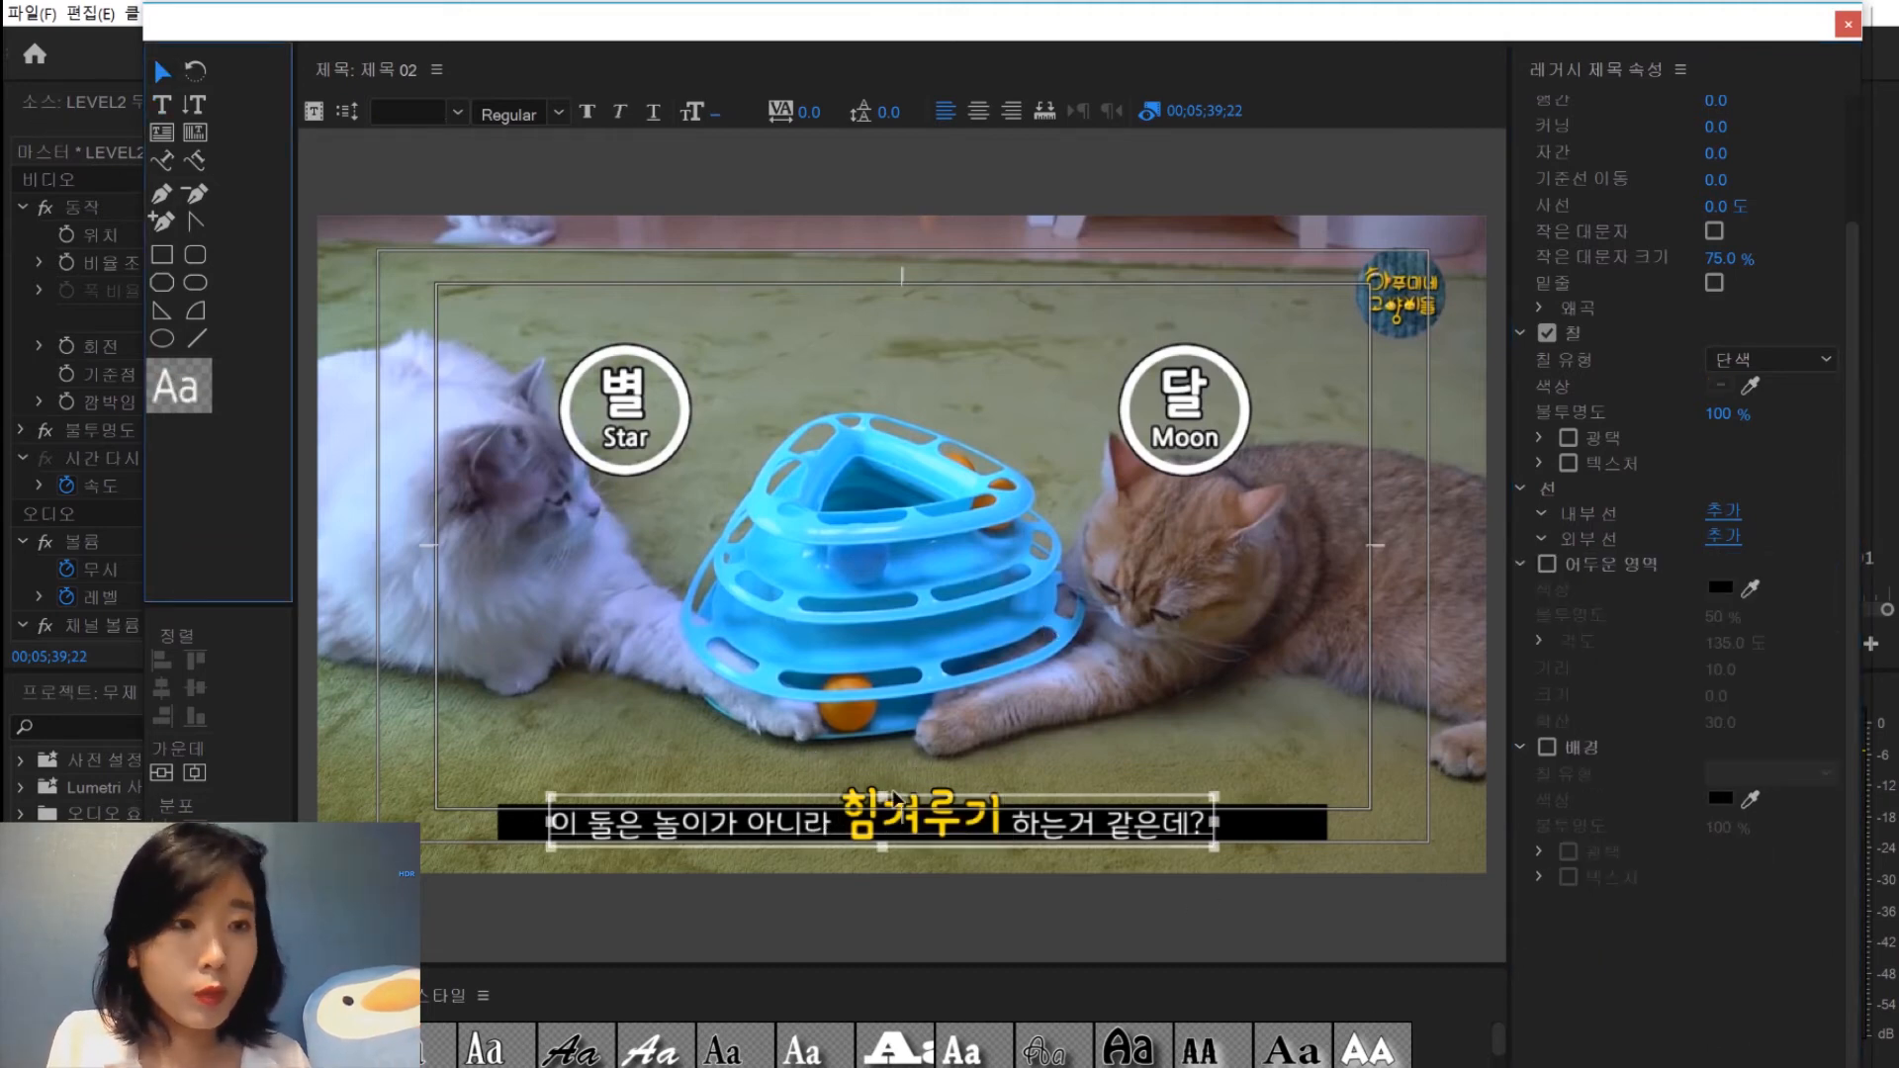
{"action": "left_click_drag", "start_coordinate": [894, 805], "coordinate": [906, 813]}
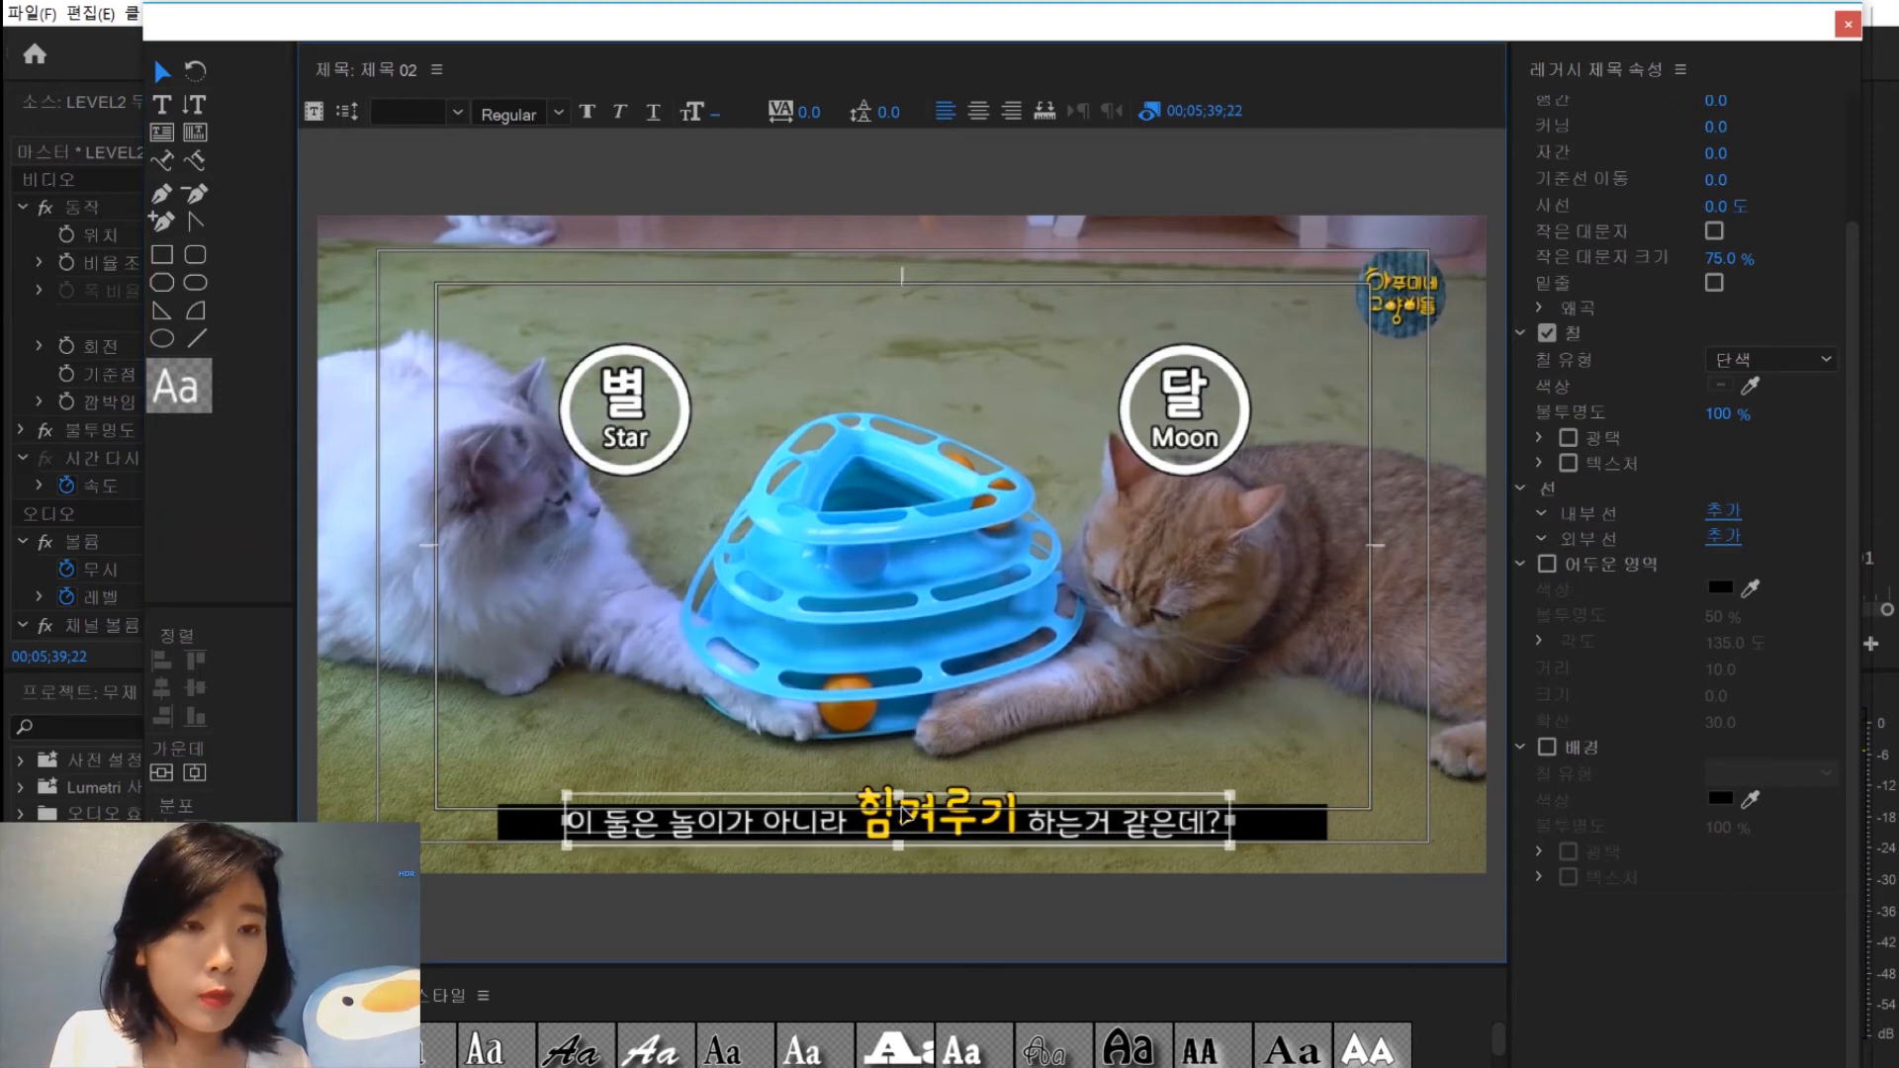
Insert the 하푸미 자막바 로고 graphic and place it at the black bar's left end, about X 321.5 and Y 972.7
{"action": "right_click", "coordinate": [970, 506]}
{"action": "mouse_move", "coordinate": [1080, 784]}
{"action": "left_click", "coordinate": [1261, 783]}
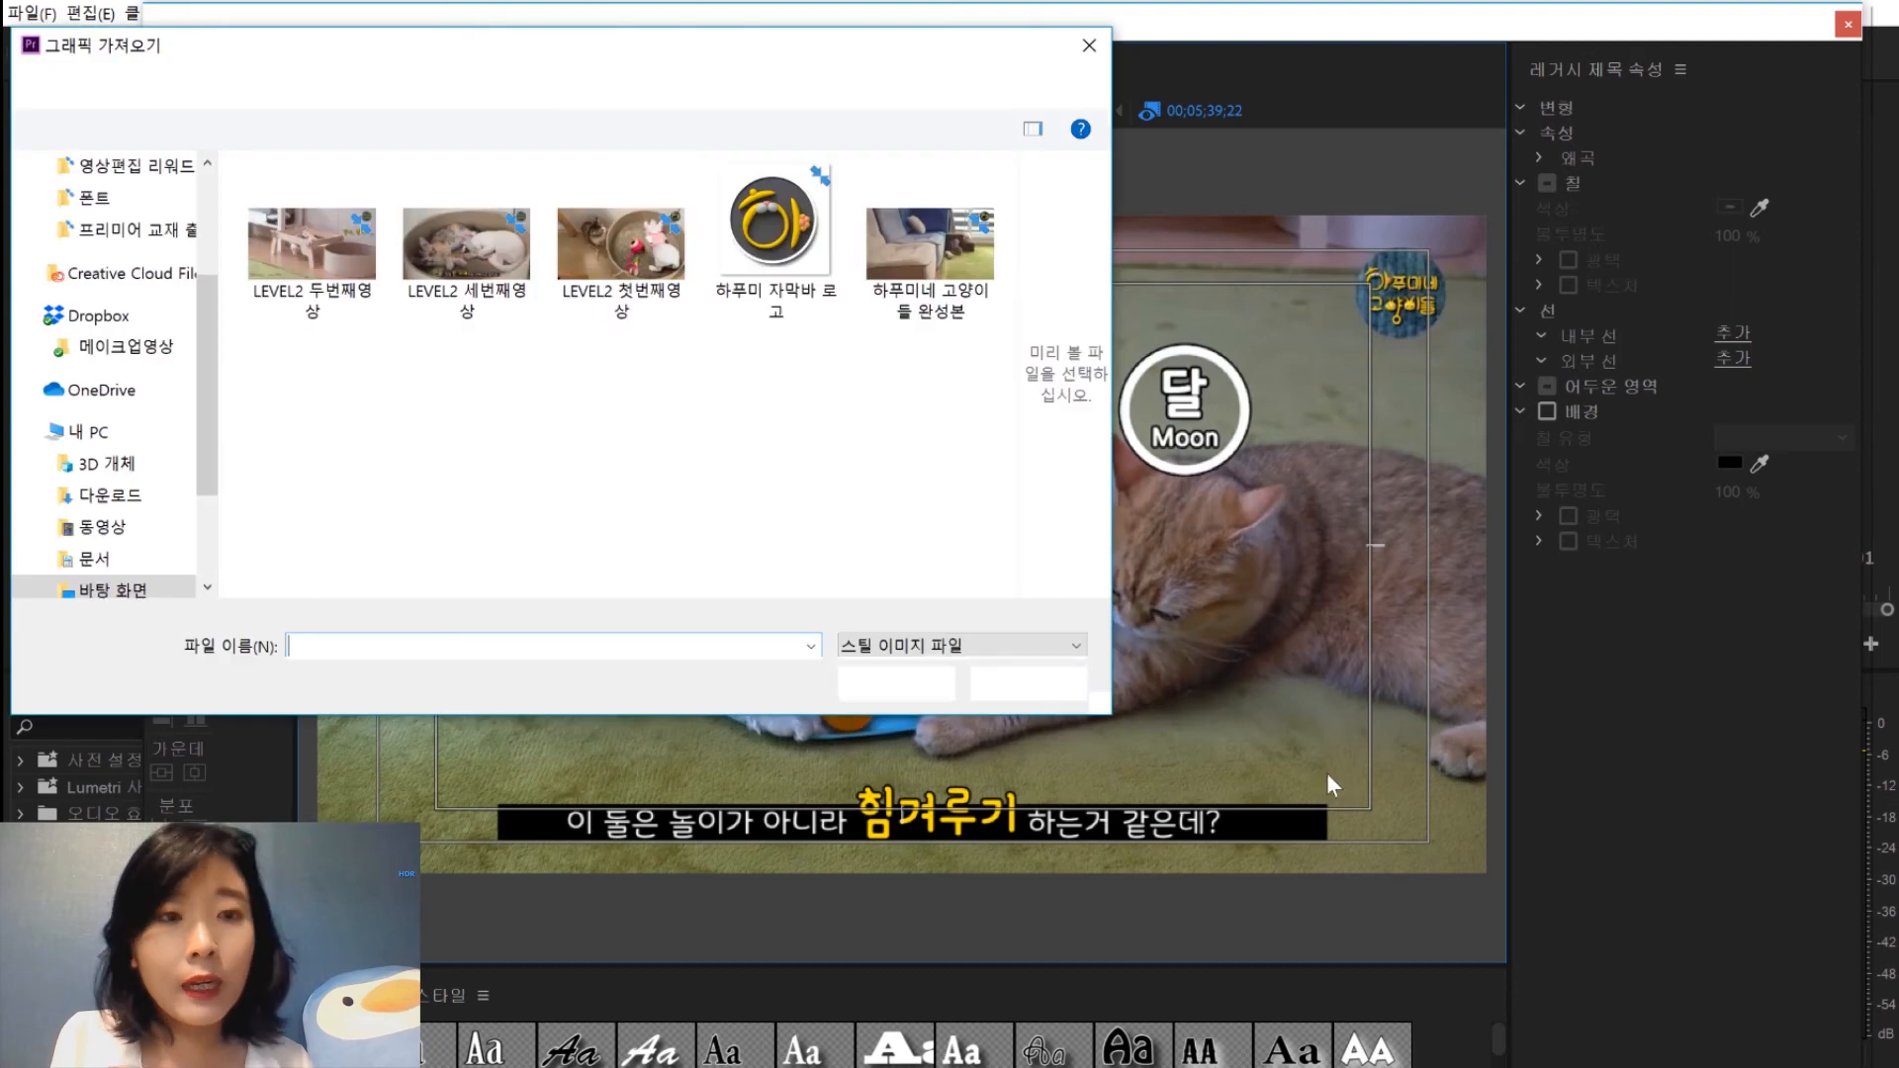
{"action": "double_click", "coordinate": [747, 297]}
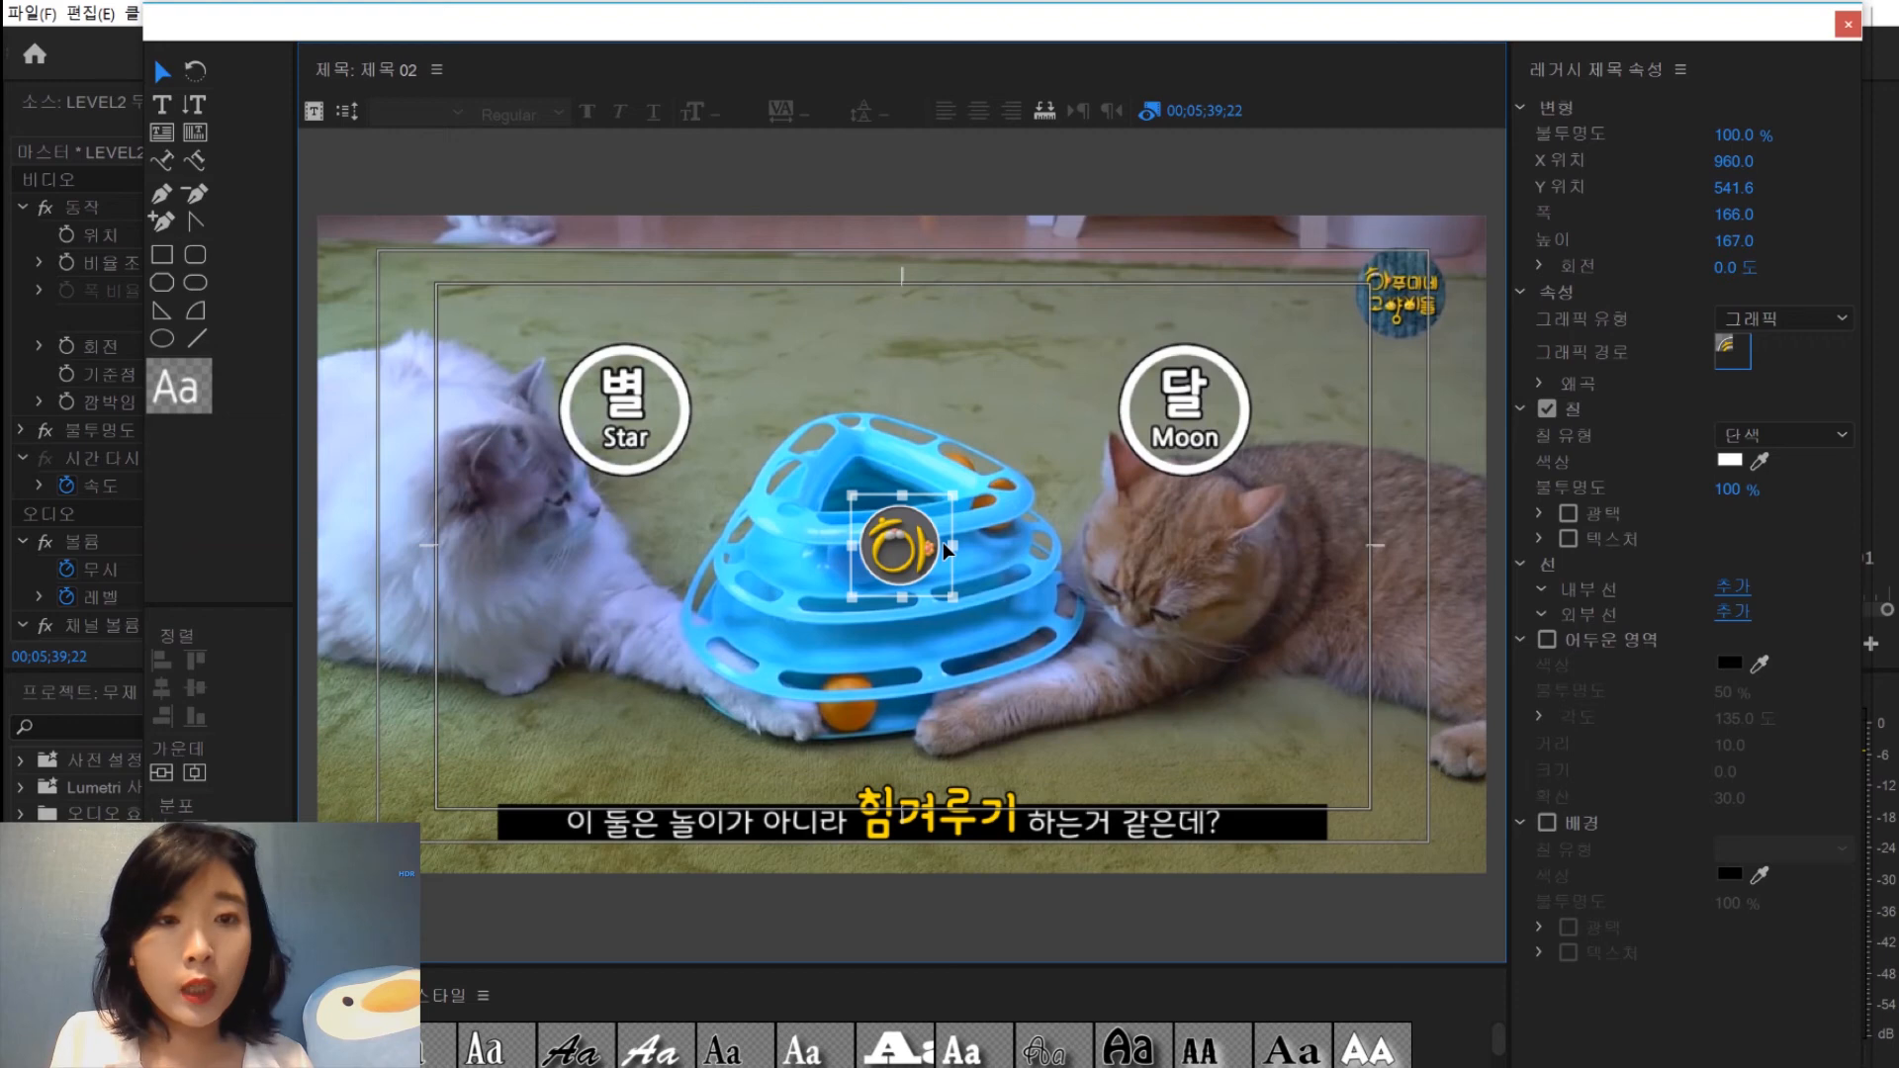
{"action": "left_click_drag", "start_coordinate": [864, 529], "coordinate": [491, 842]}
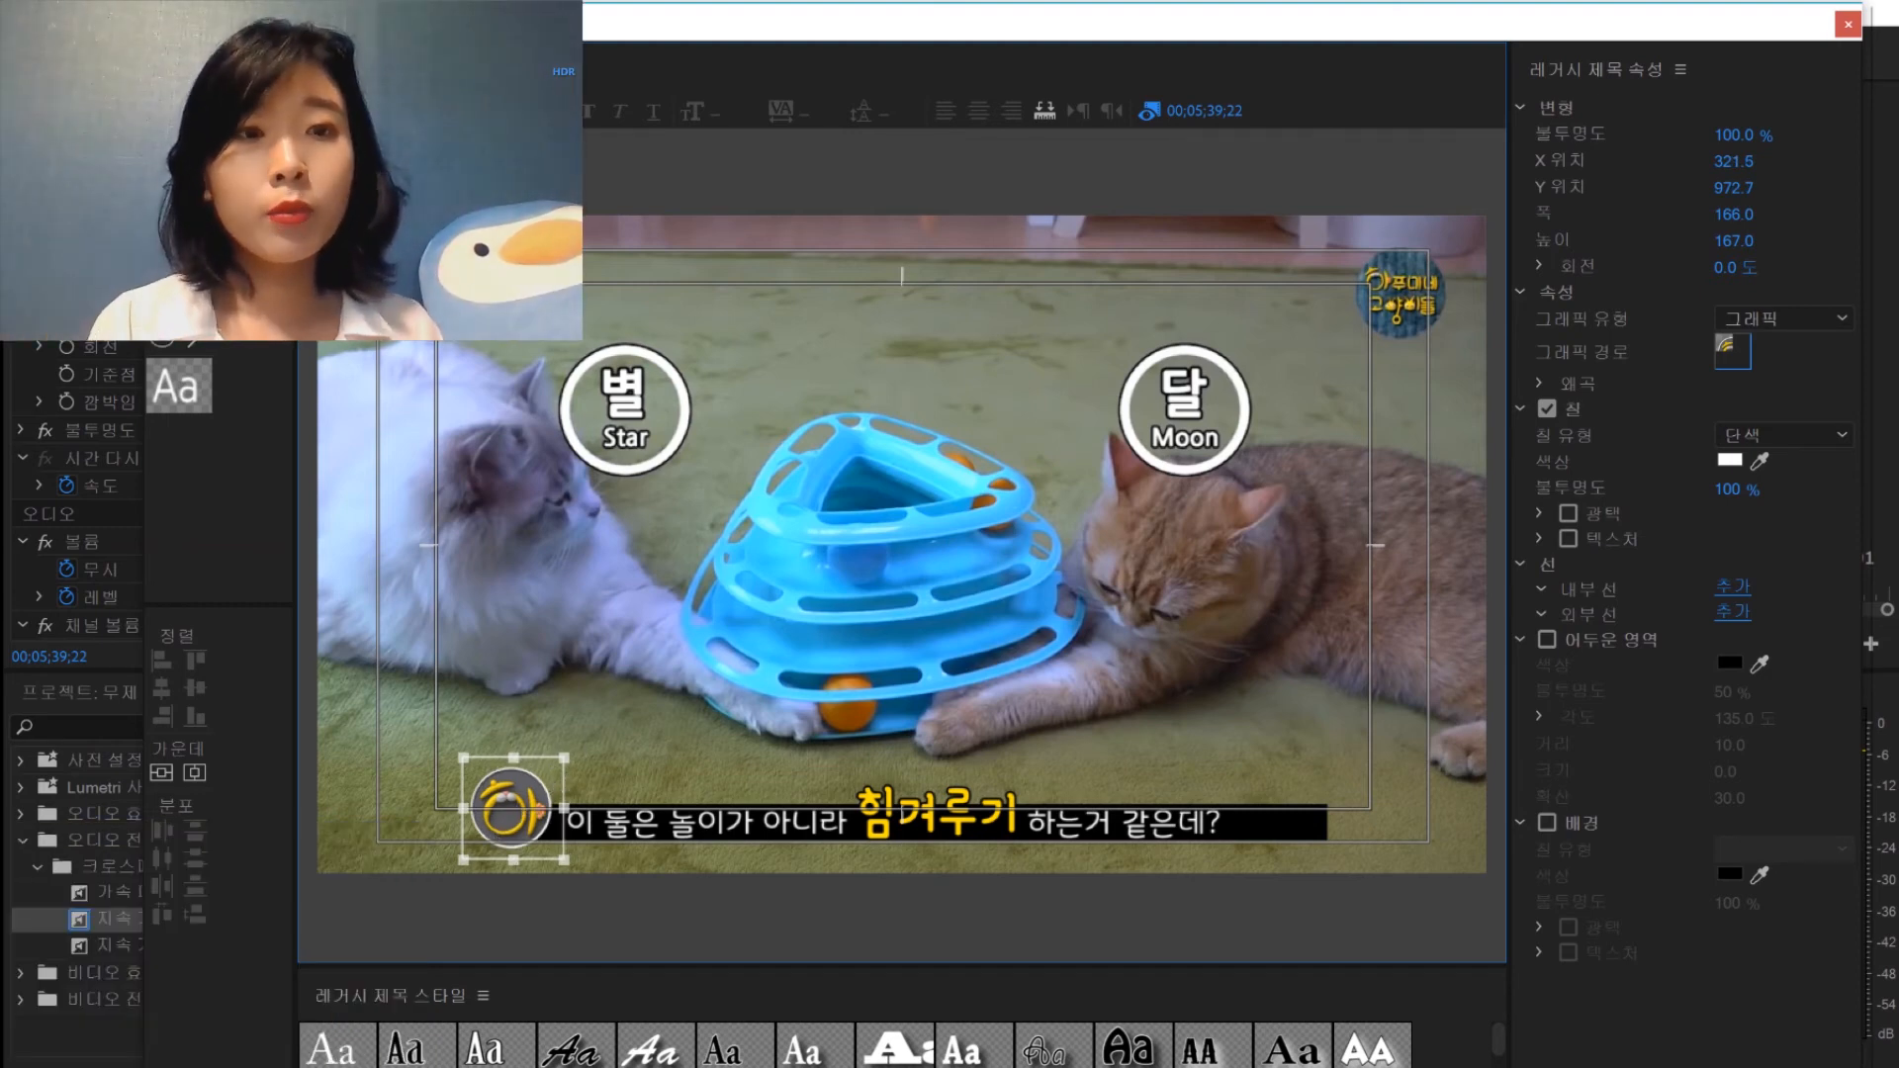
Close the title editor and place the 제목 02 title on track V2 at 00;05;39;22
{"action": "left_click_drag", "start_coordinate": [144, 734], "coordinate": [410, 734]}
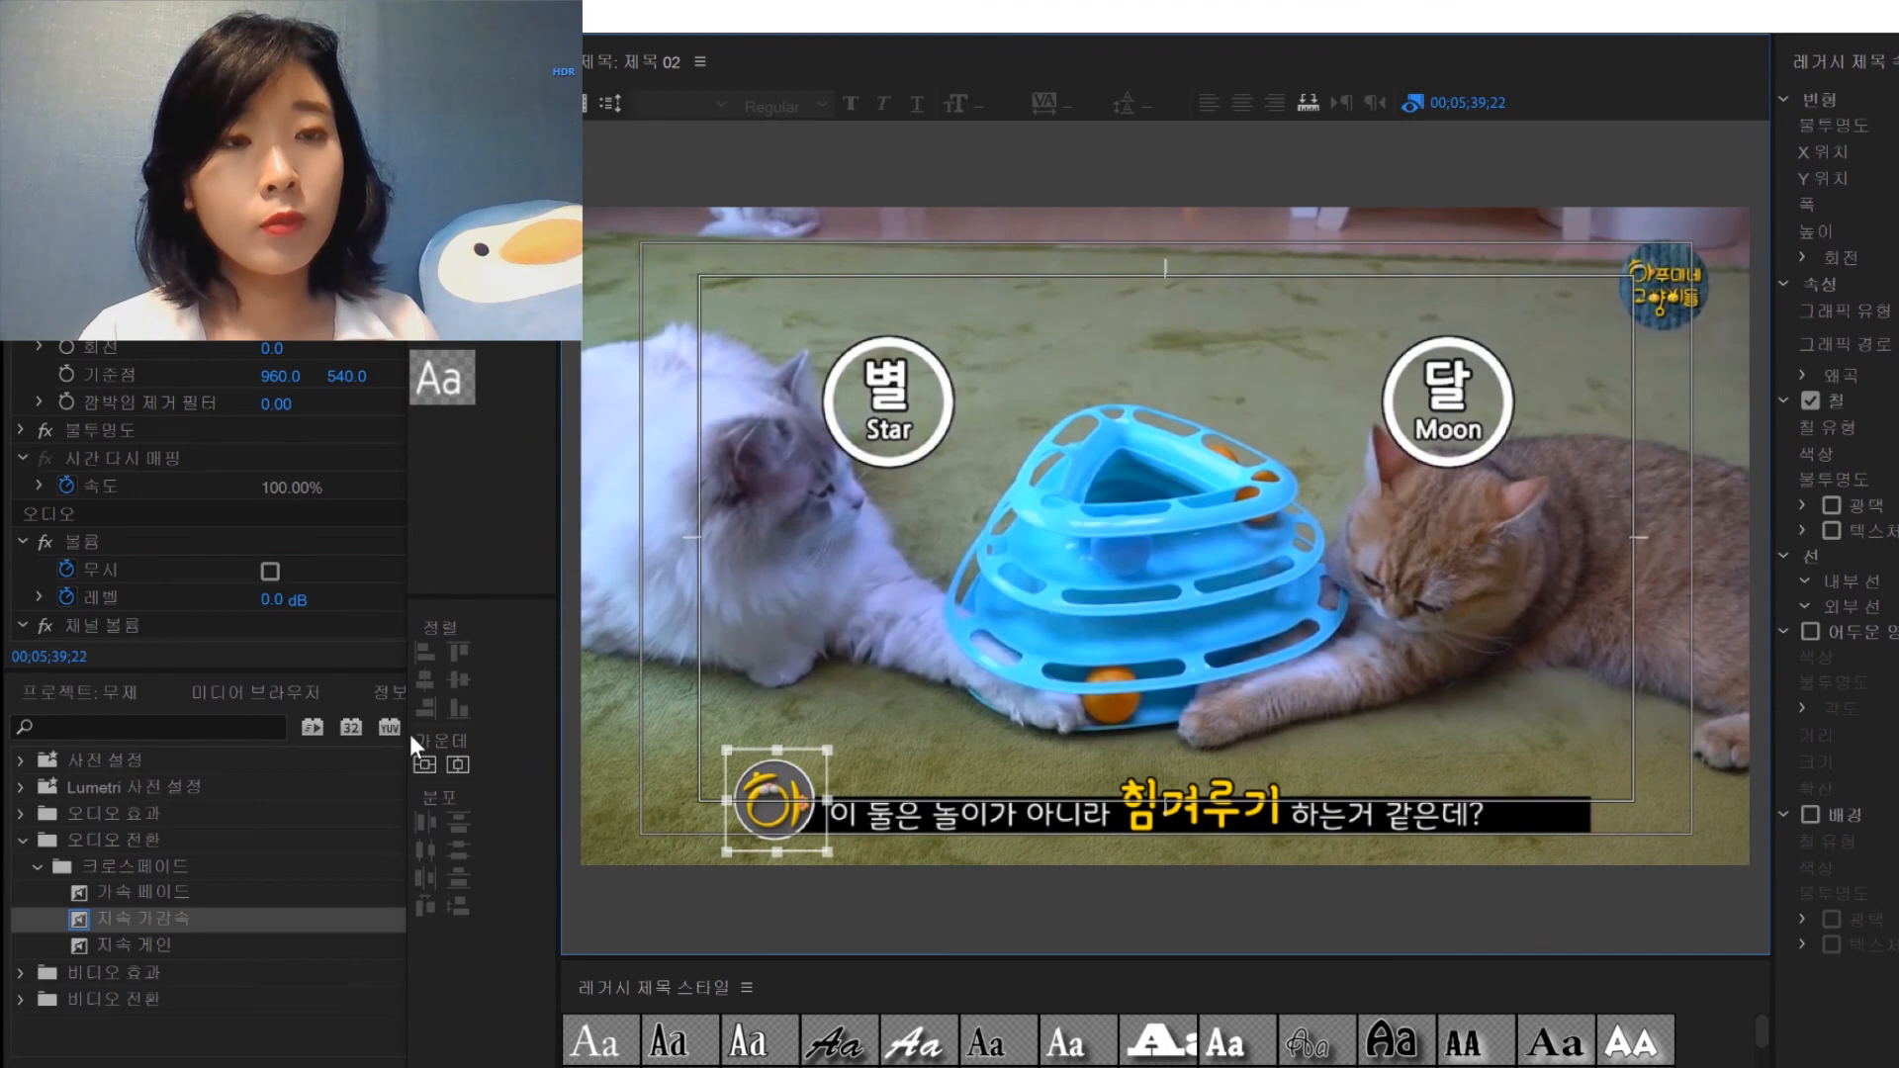
{"action": "left_click", "coordinate": [130, 695]}
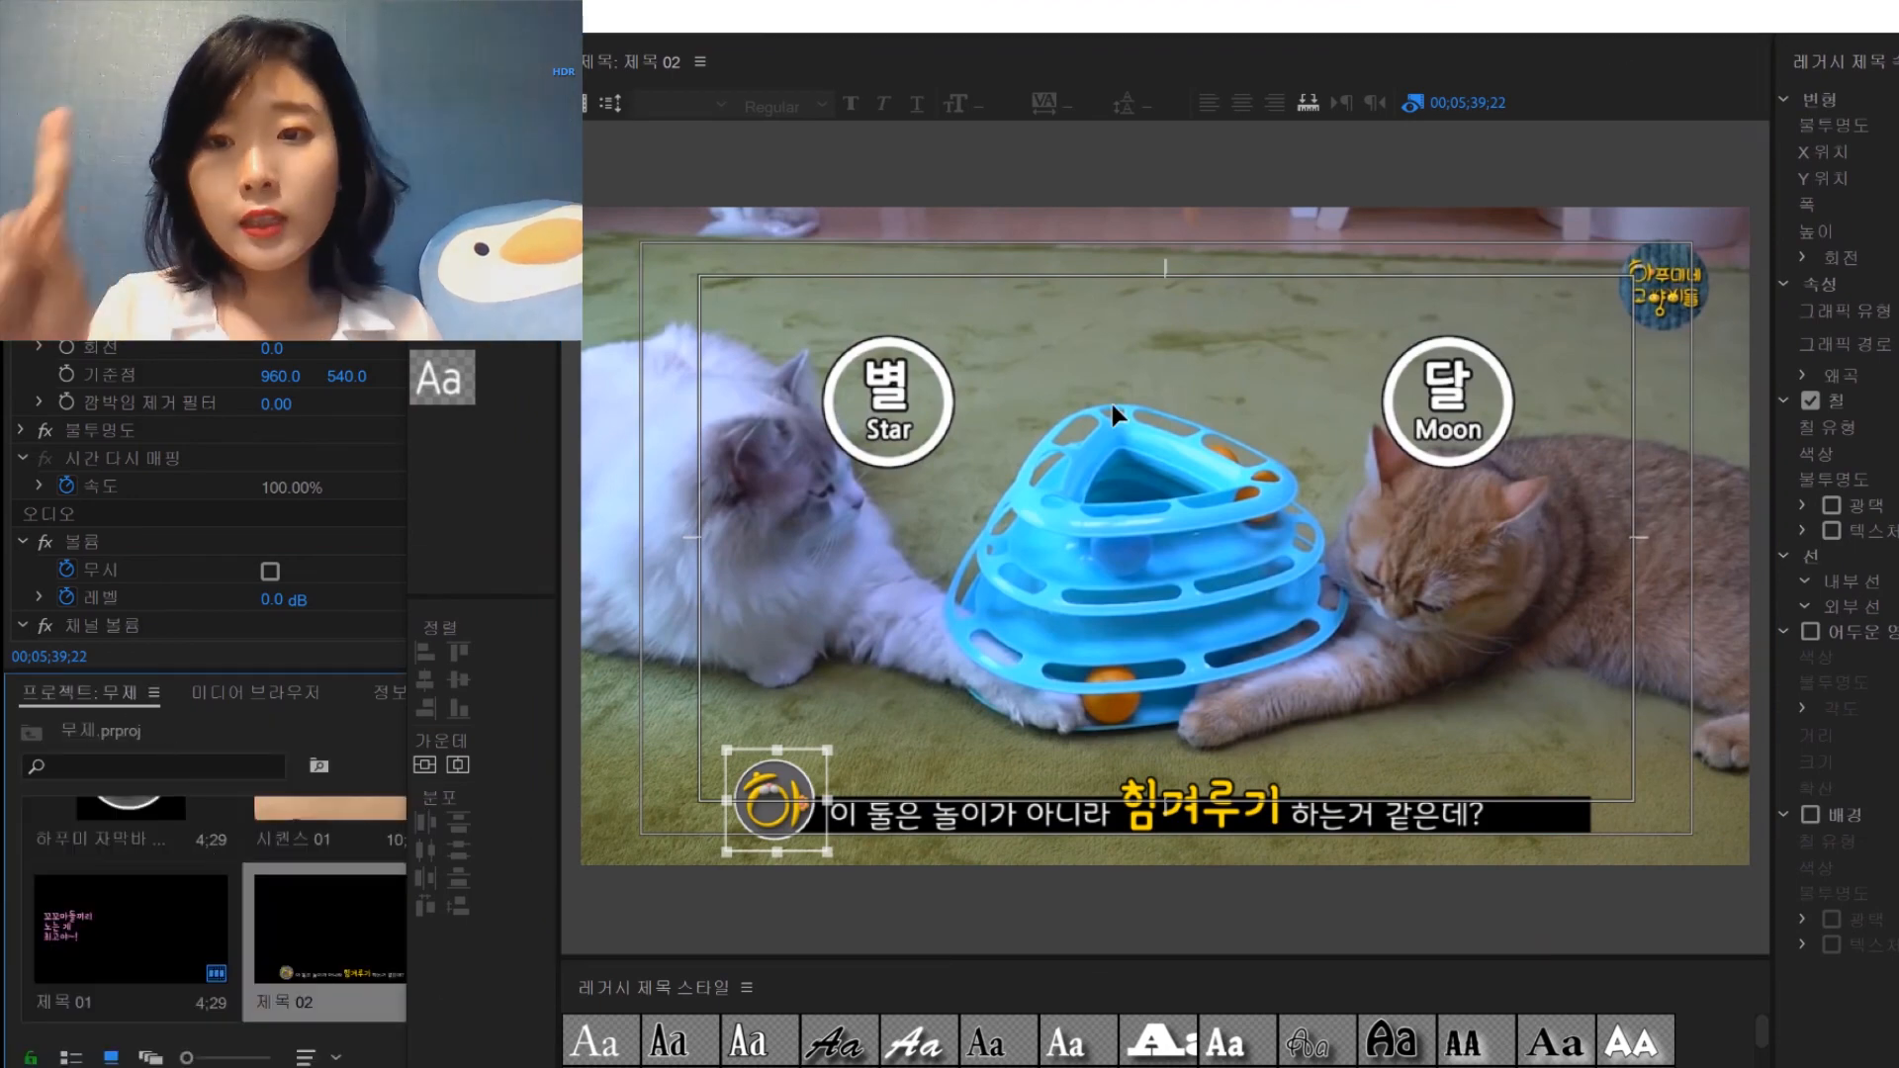
{"action": "left_click_drag", "start_coordinate": [1301, 19], "coordinate": [518, 107]}
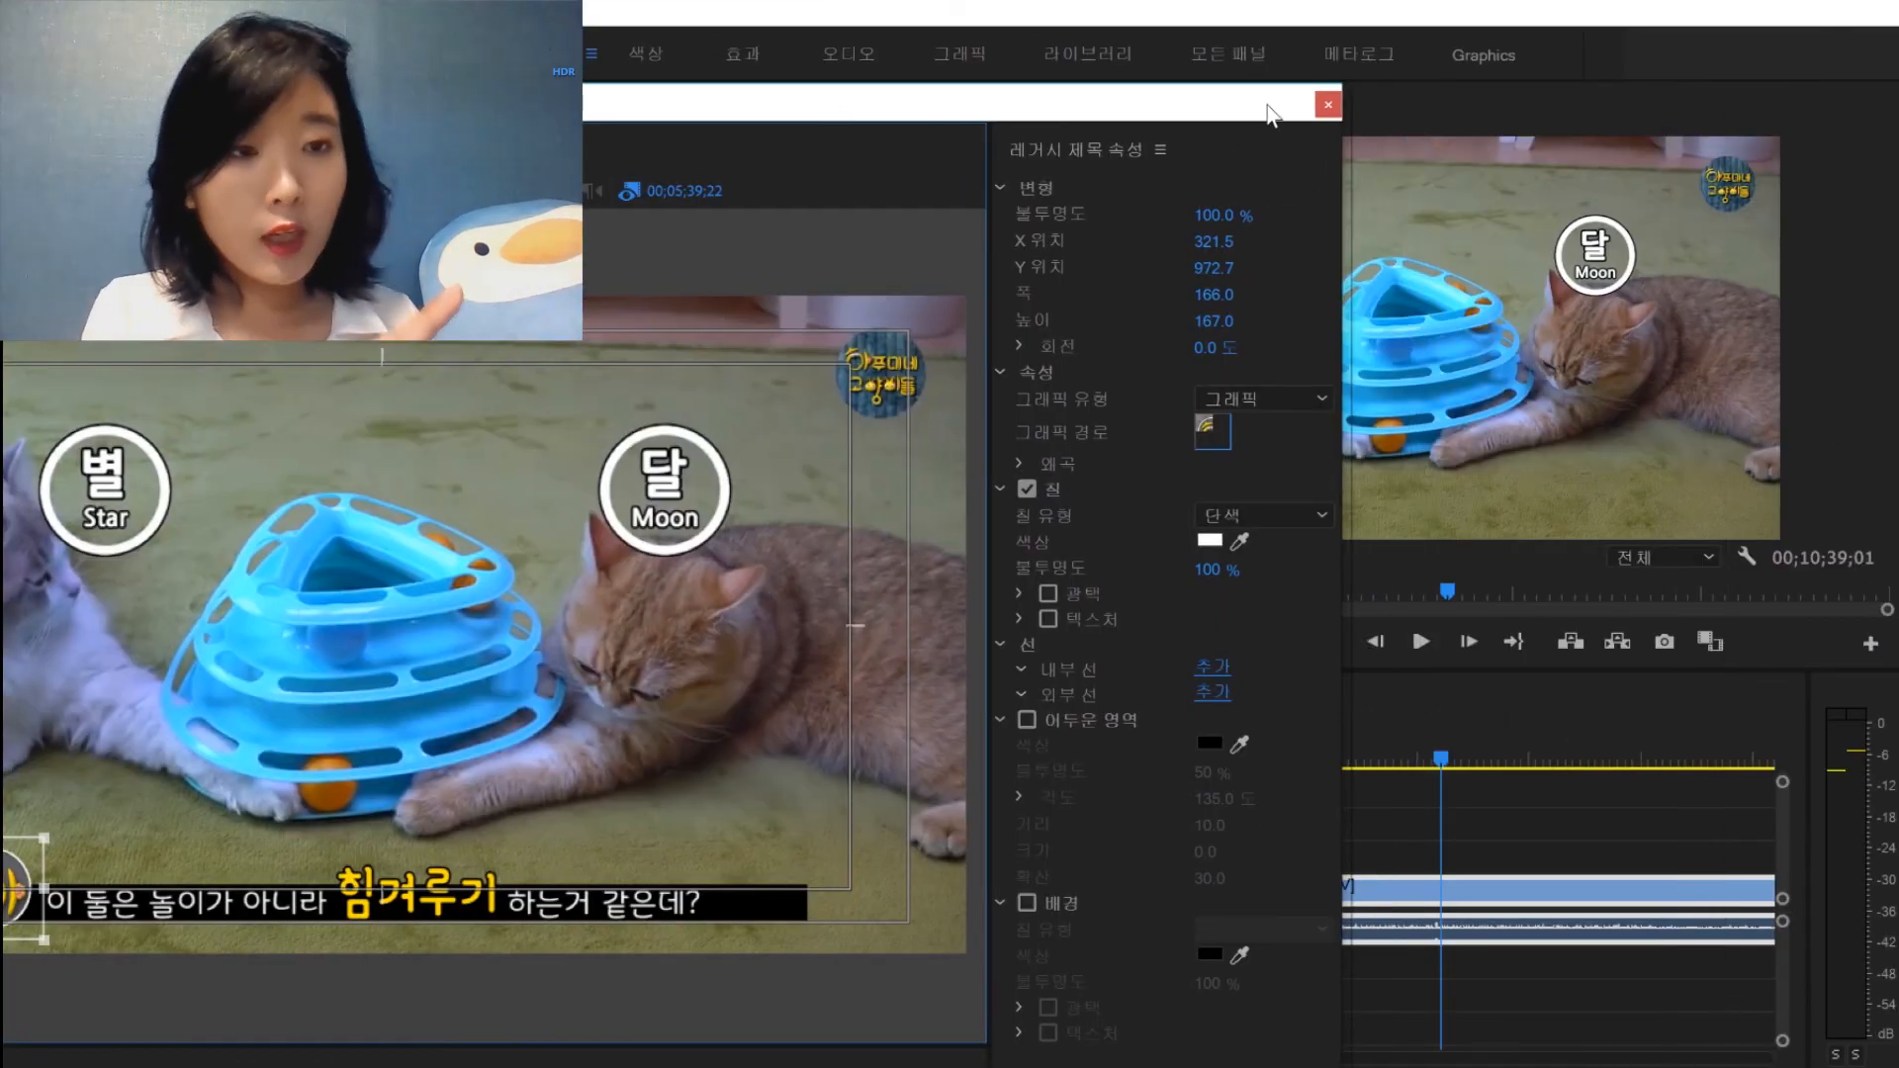
{"action": "left_click", "coordinate": [1327, 105]}
{"action": "left_click_drag", "start_coordinate": [356, 974], "coordinate": [1438, 856]}
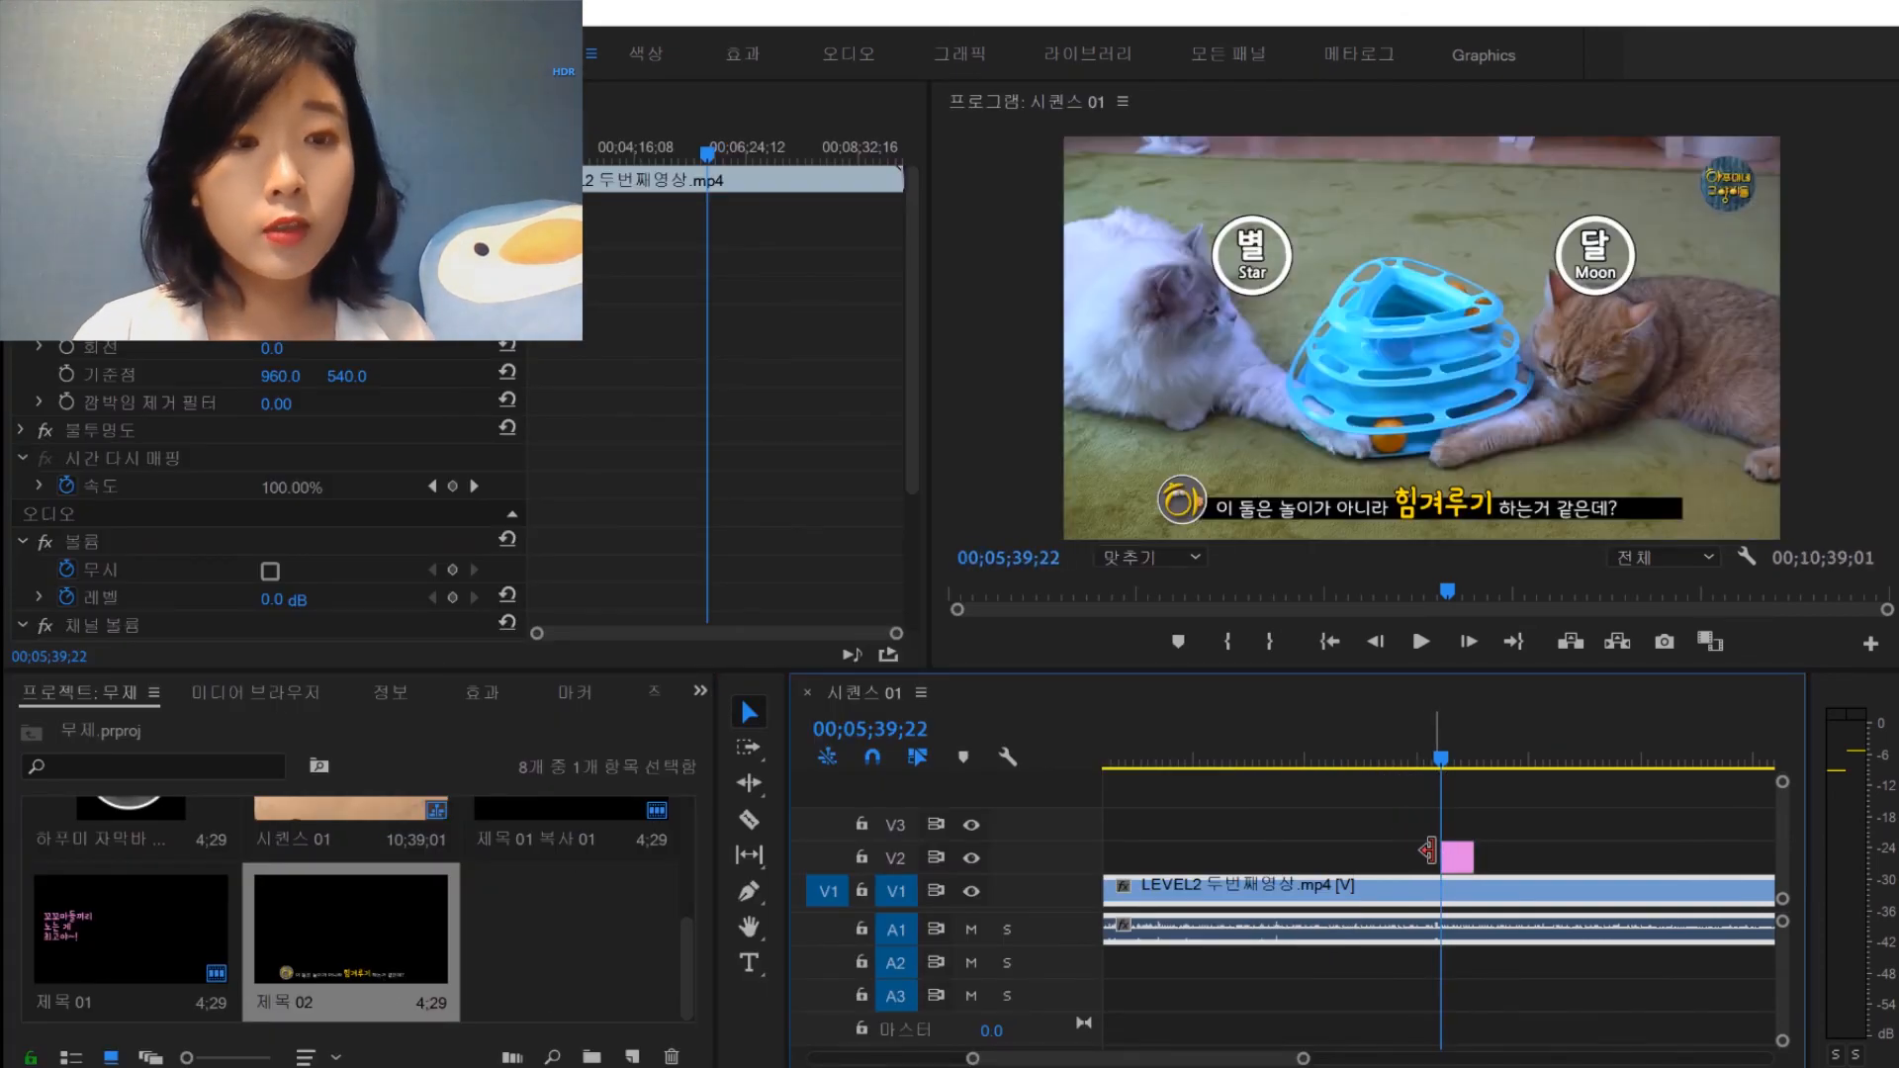
Play the sequence through the subtitle clip and move the playhead to about 00;05;53;05
{"action": "key", "text": "space"}
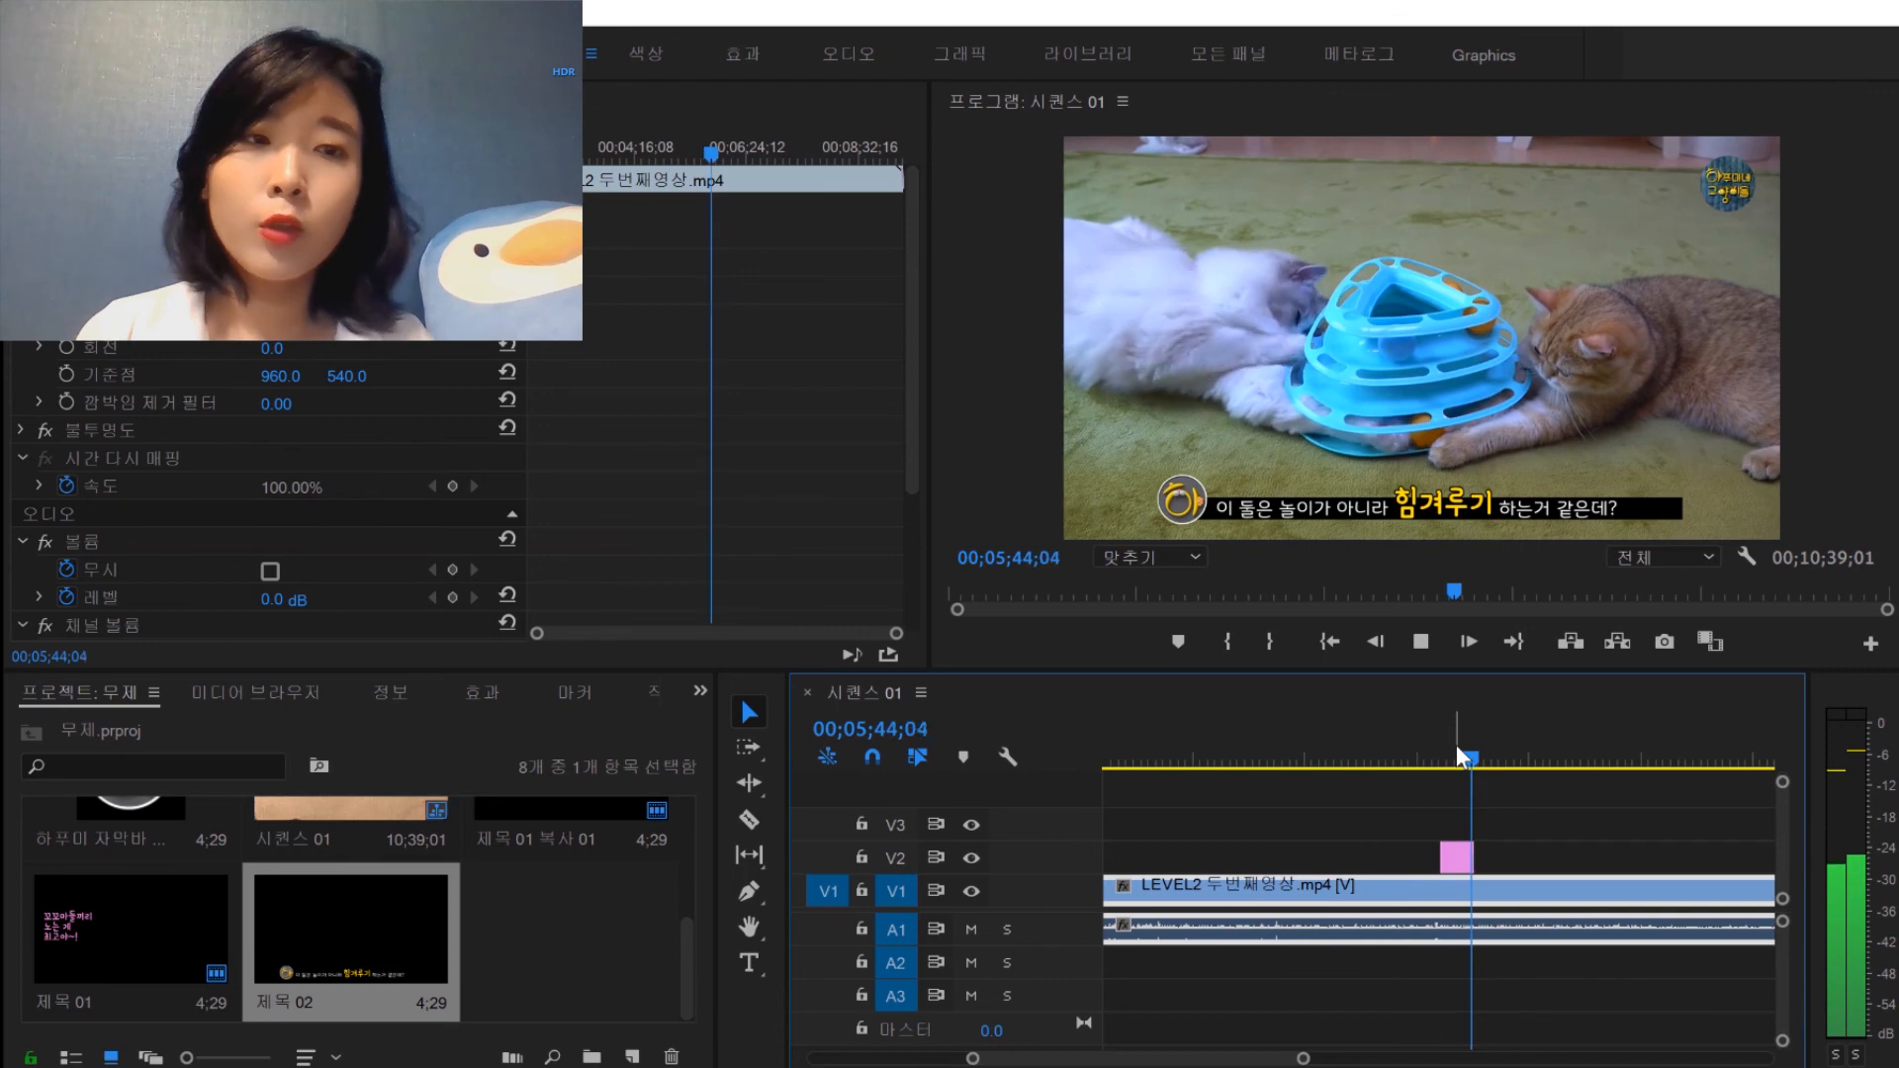
{"action": "left_click", "coordinate": [1474, 758]}
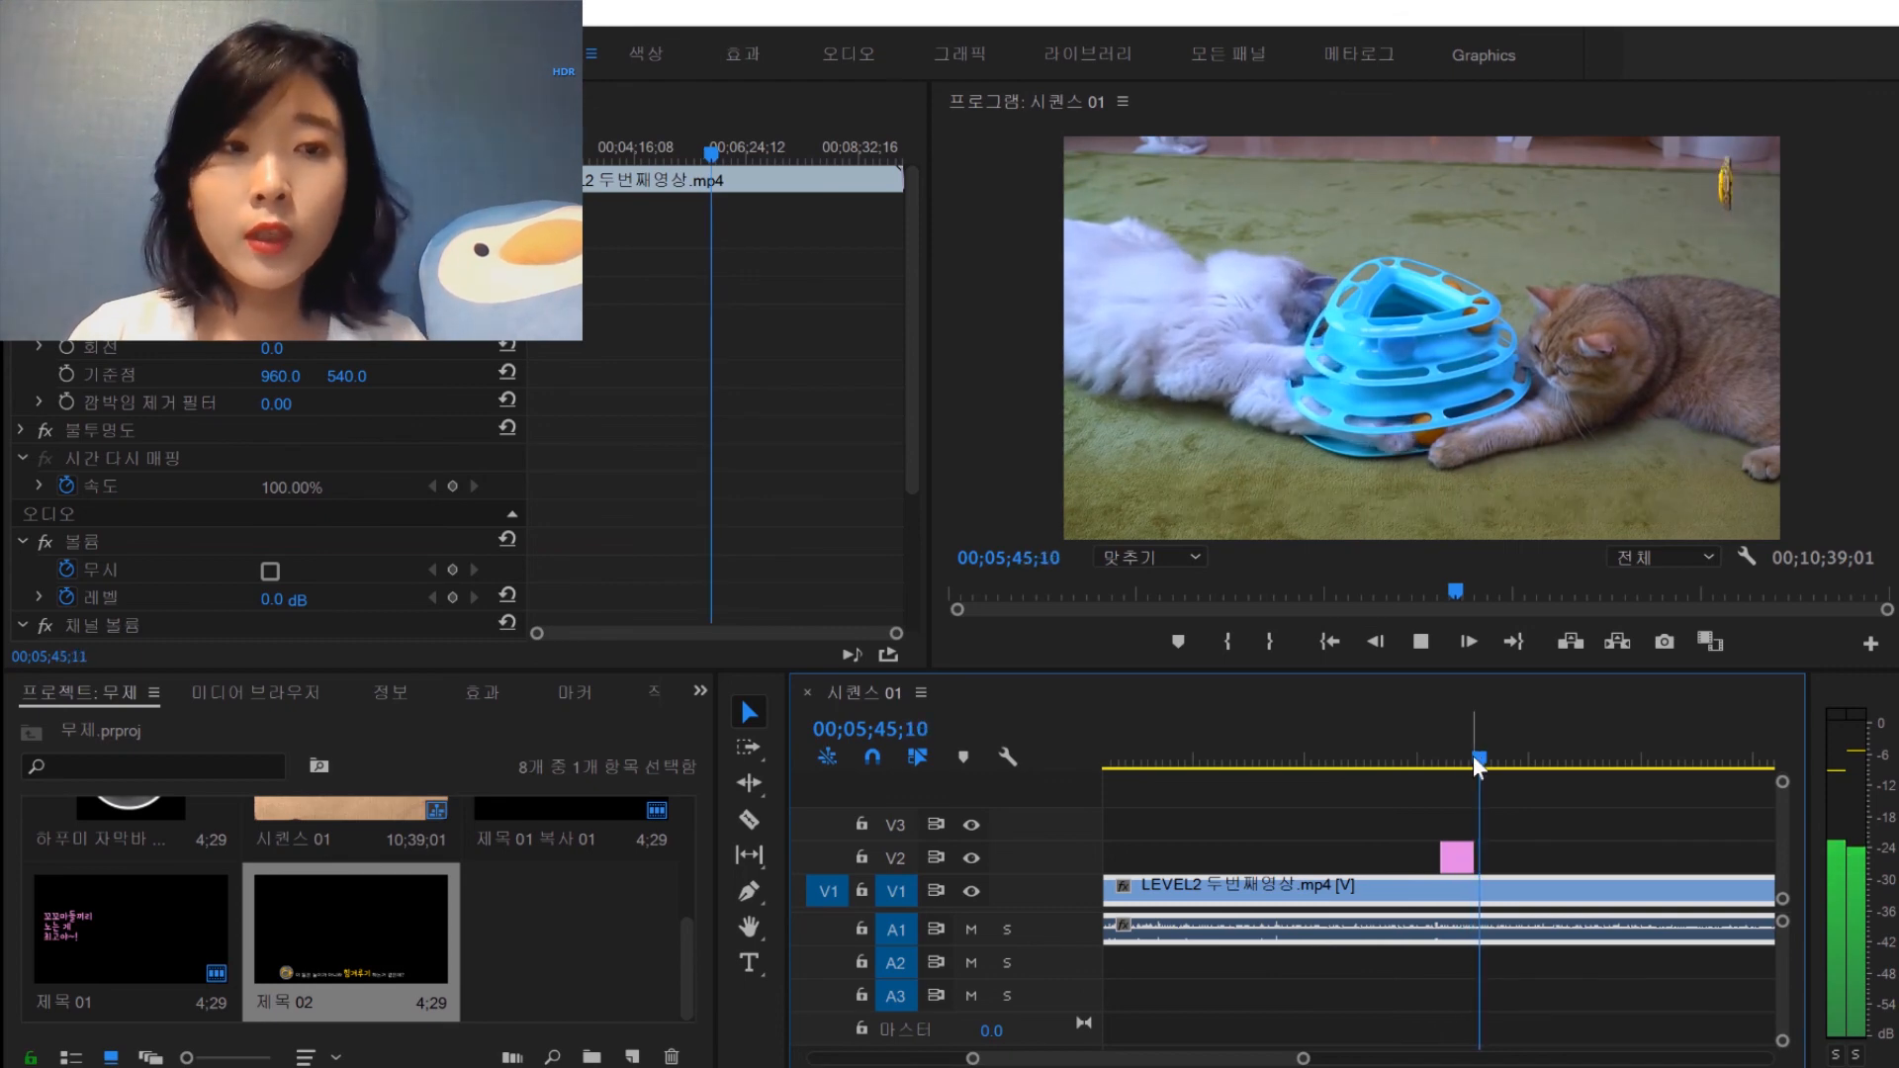
{"action": "left_click_drag", "start_coordinate": [1474, 757], "coordinate": [1478, 780]}
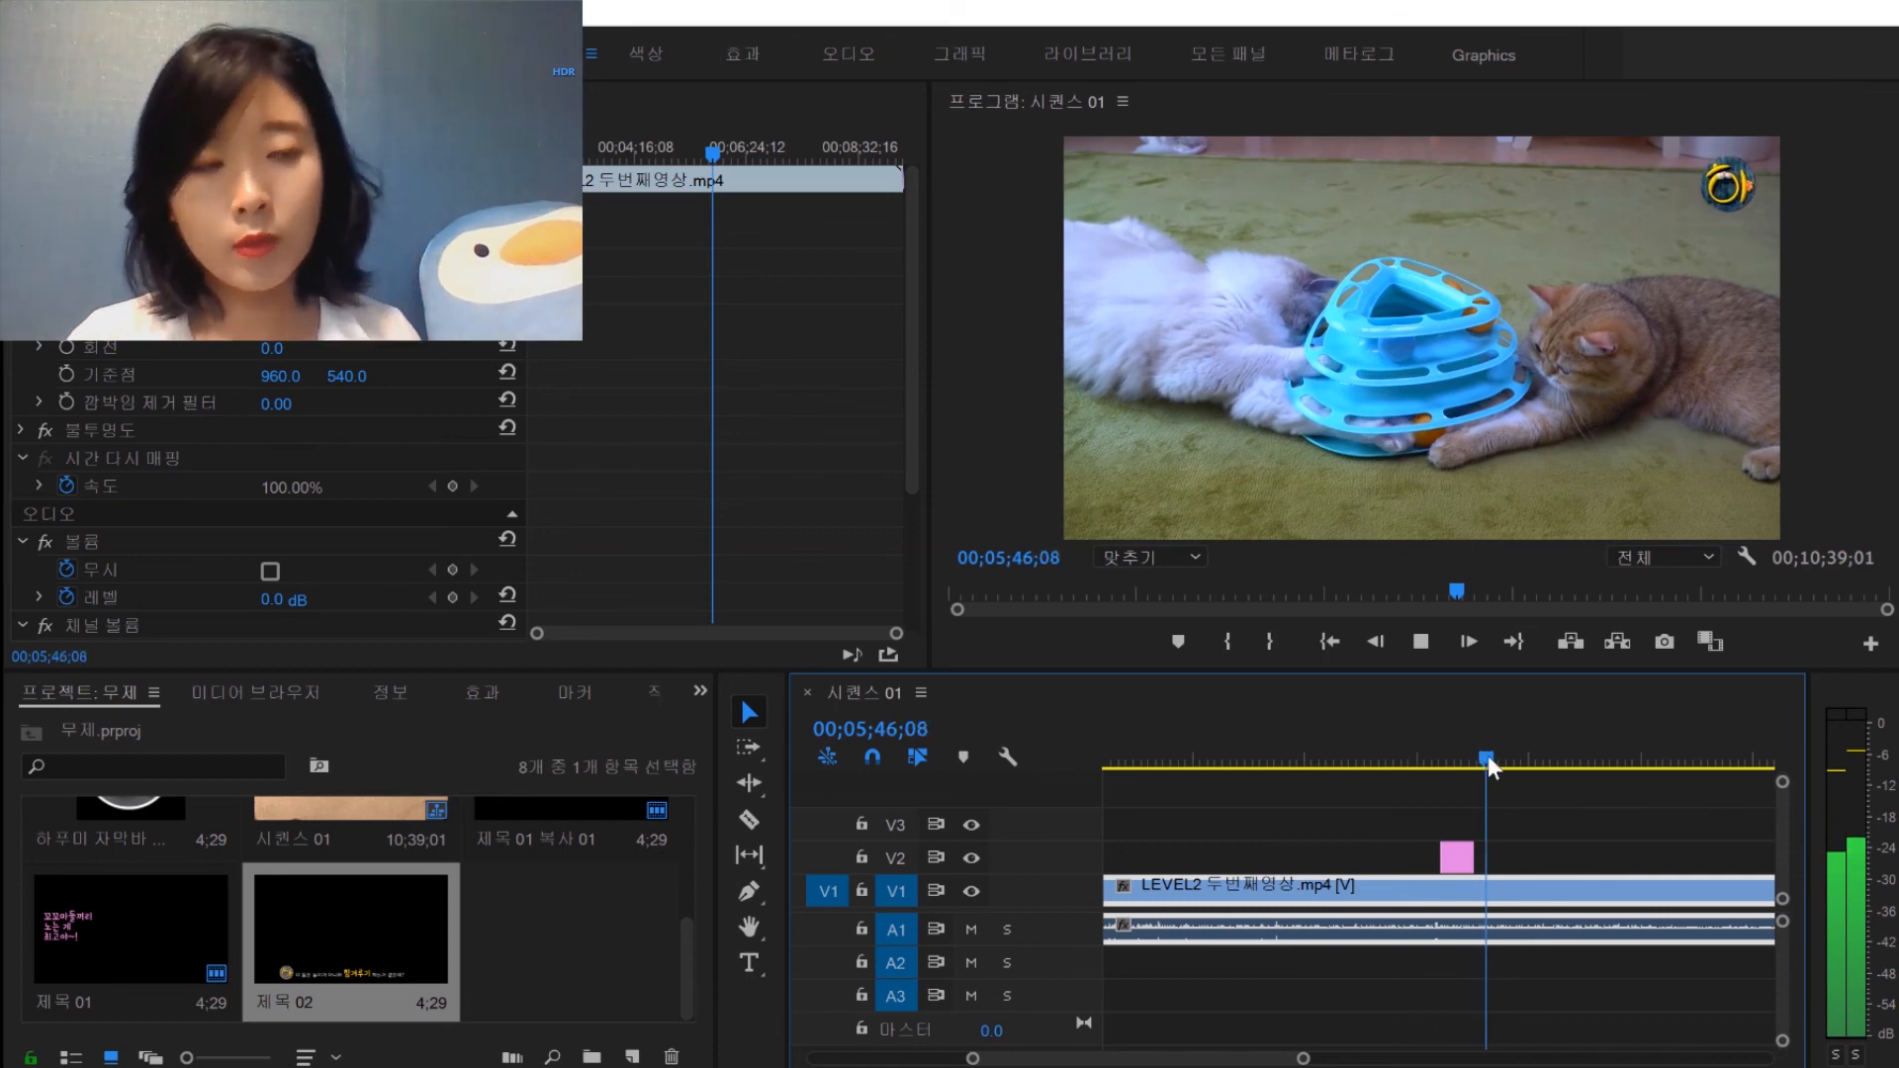
{"action": "key", "text": "space"}
{"action": "left_click_drag", "start_coordinate": [1525, 757], "coordinate": [1549, 758]}
{"action": "left_click_drag", "start_coordinate": [1548, 757], "coordinate": [1532, 762]}
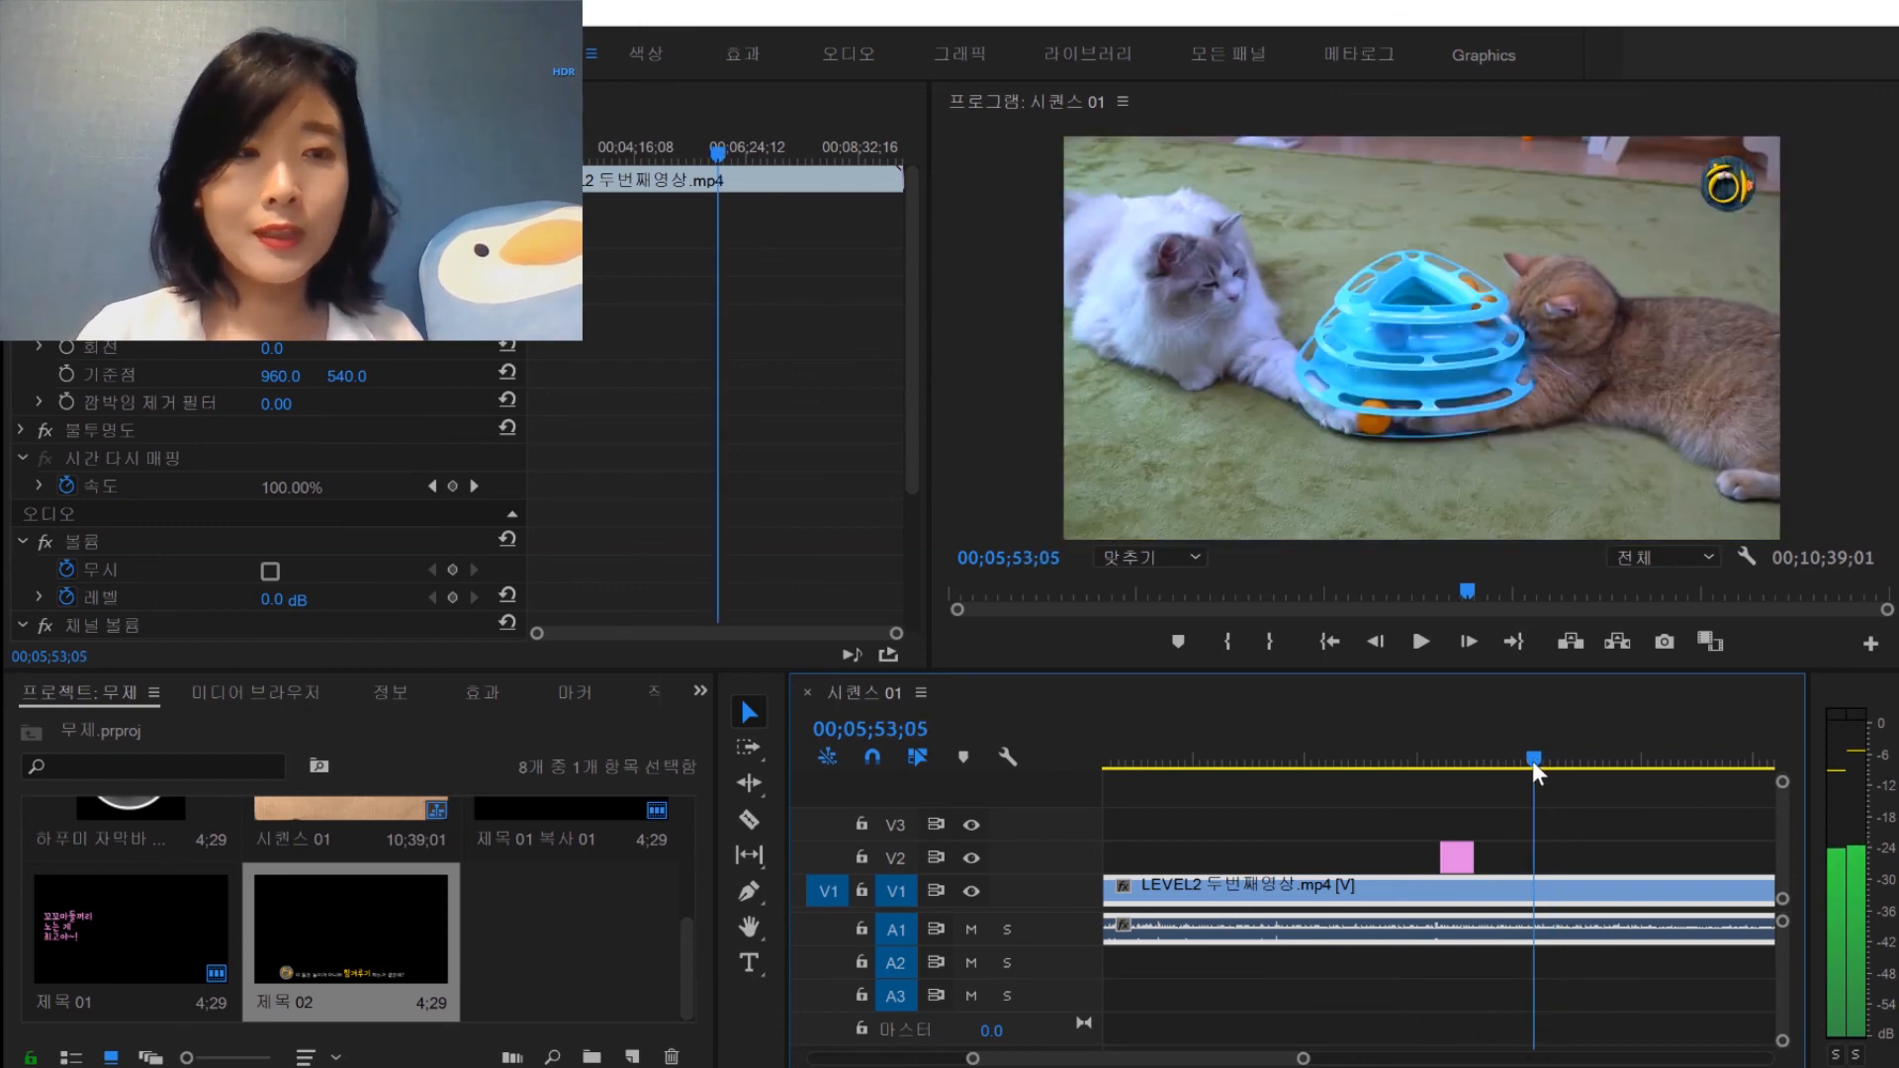